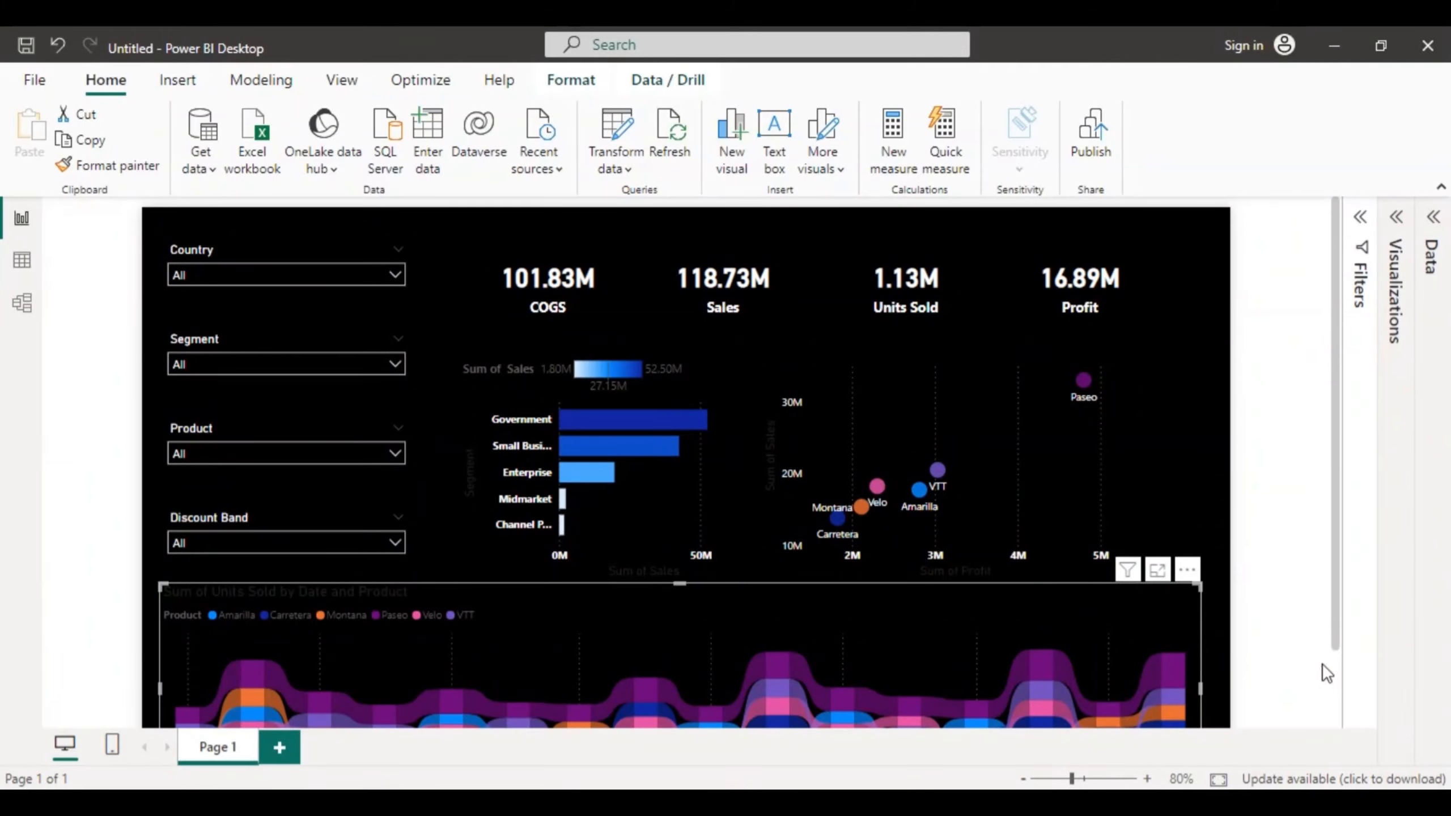
Step: Start a new blank report from the existing sales dashboard and dismiss the email sign-in prompt
left_click_drag(1337, 633, 1333, 667)
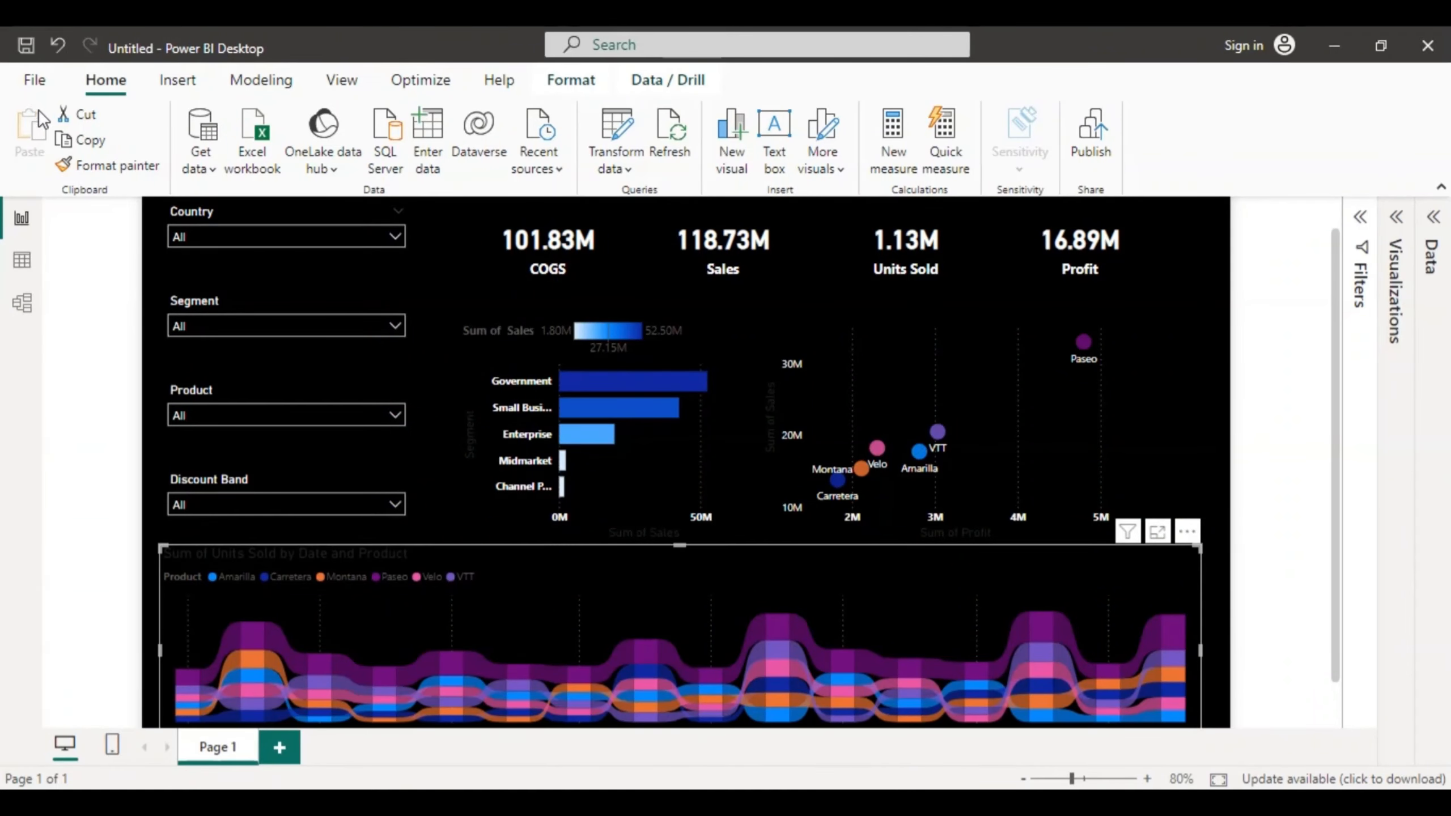
left_click(29, 78)
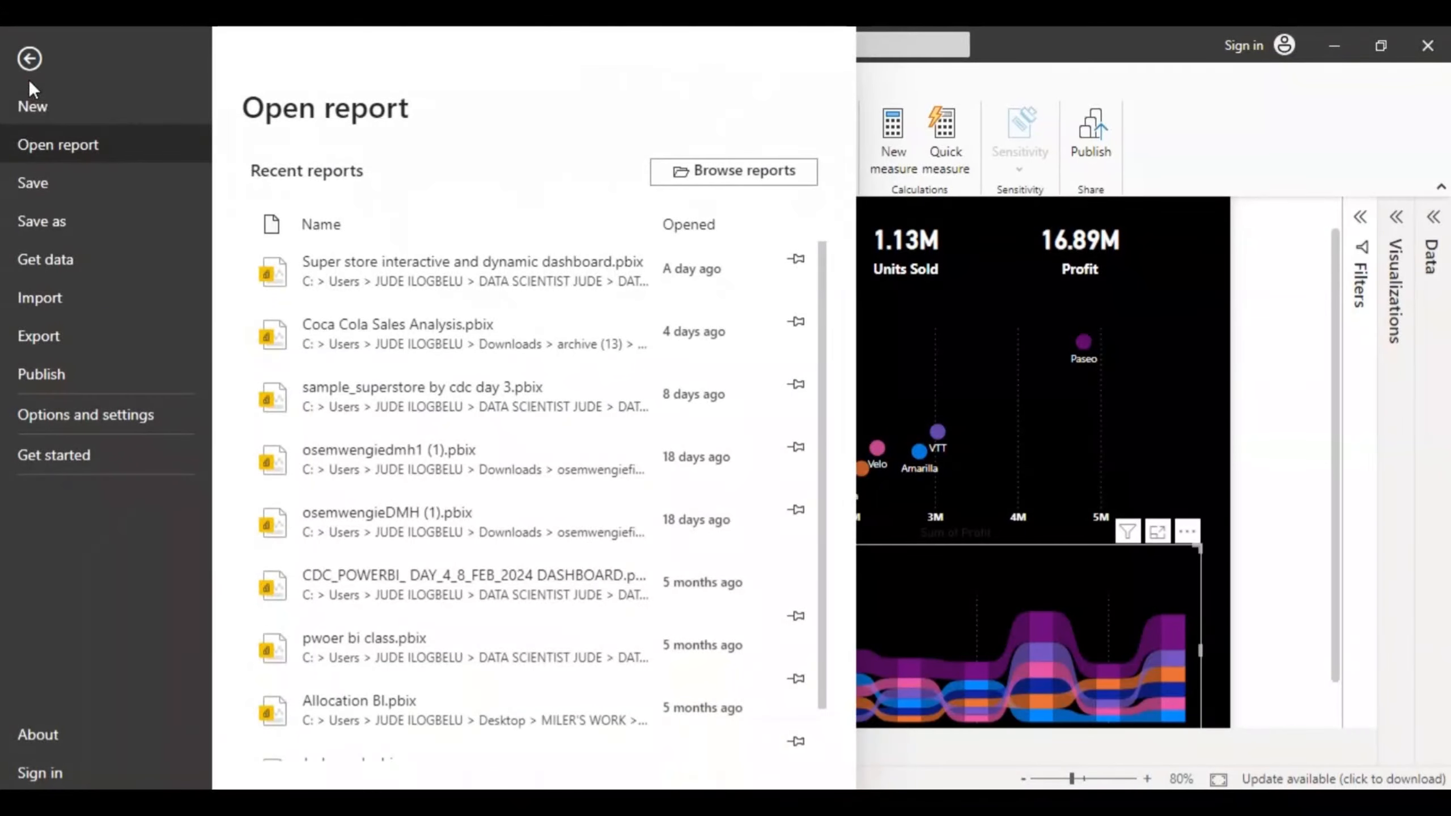
key("Escape")
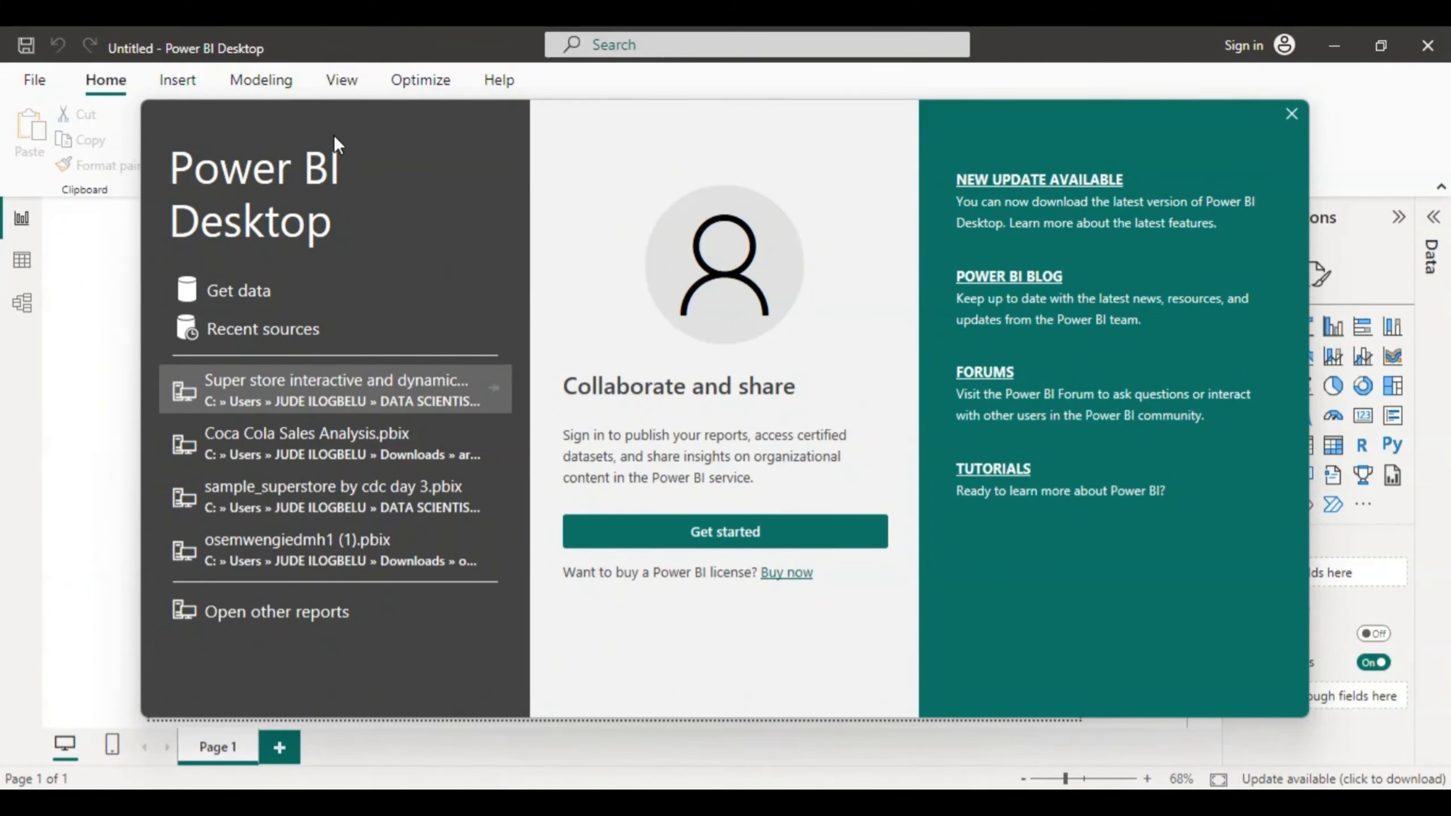
left_click(749, 521)
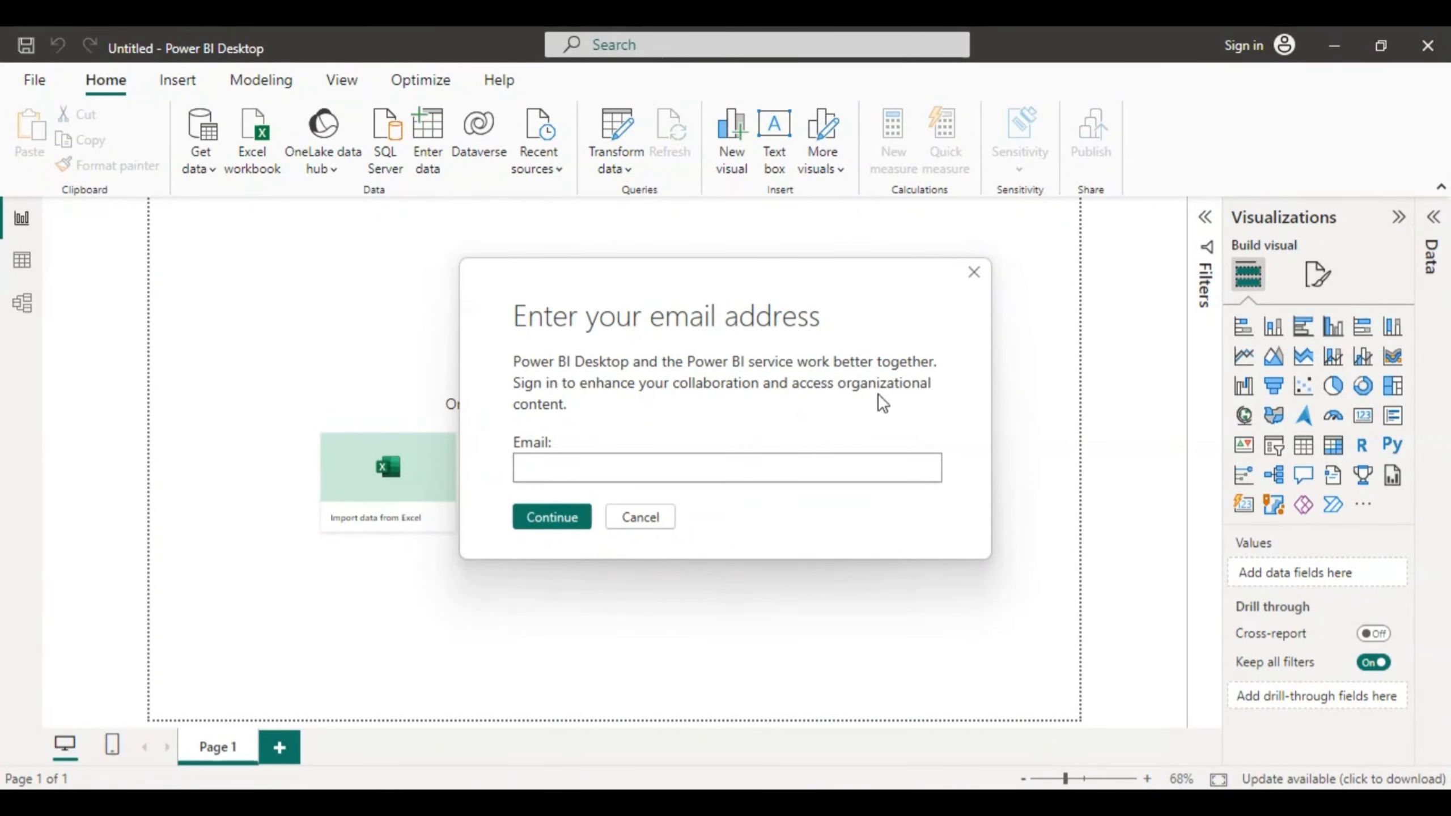
left_click(972, 269)
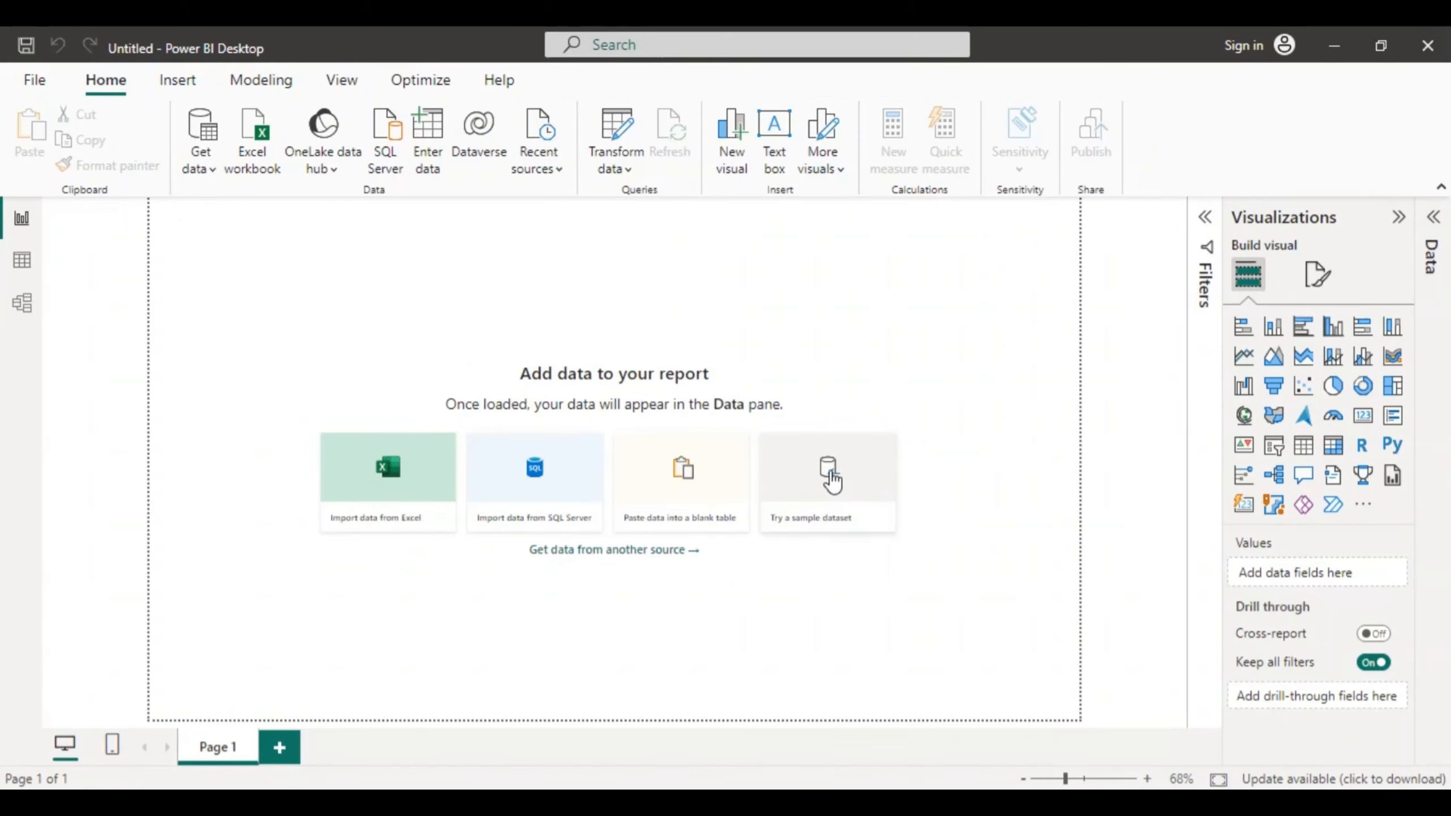
Step: Load the built-in sample data and select the financials table from Financial Sample.xlsx for preview
left_click(828, 469)
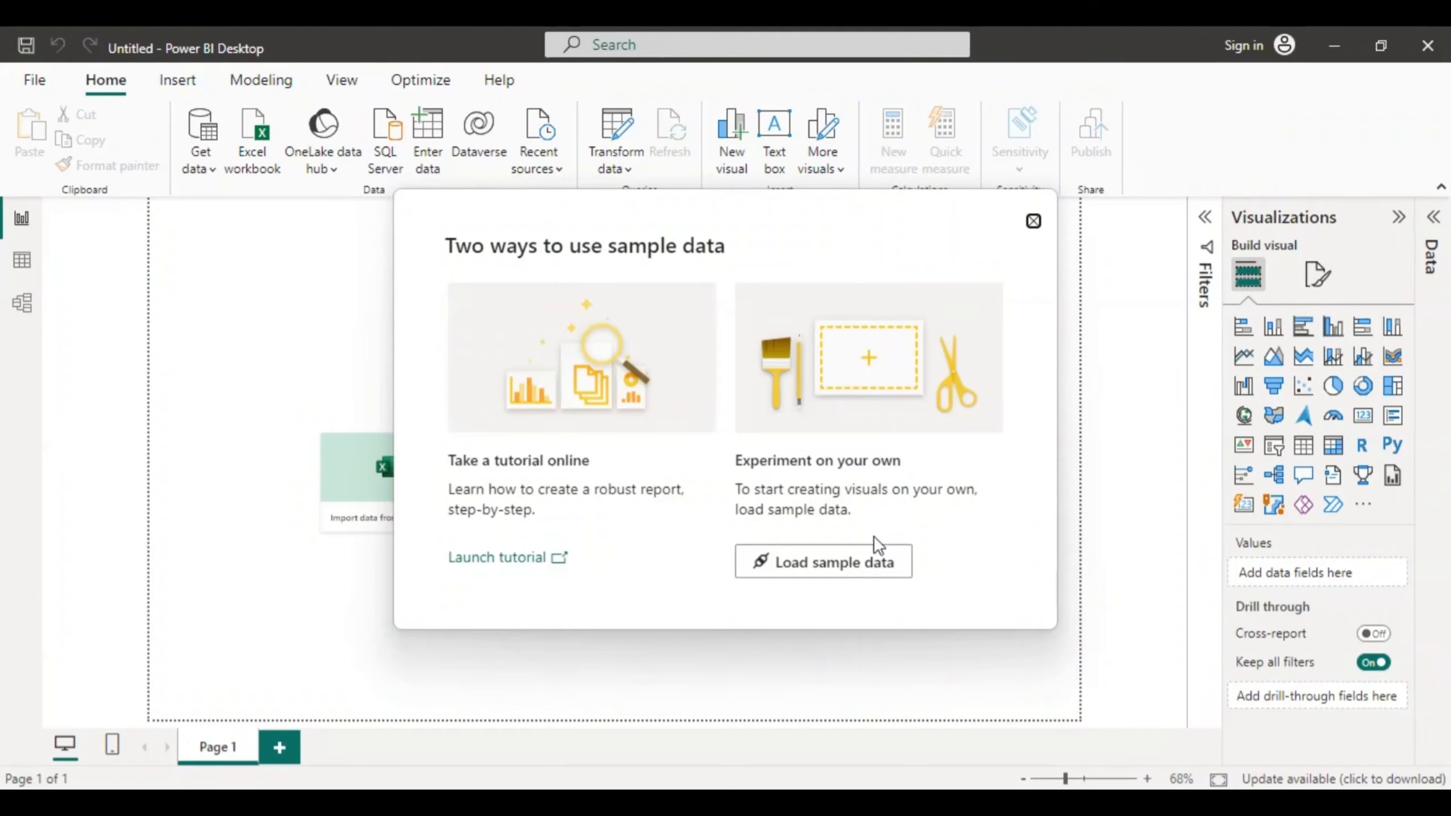
left_click(821, 561)
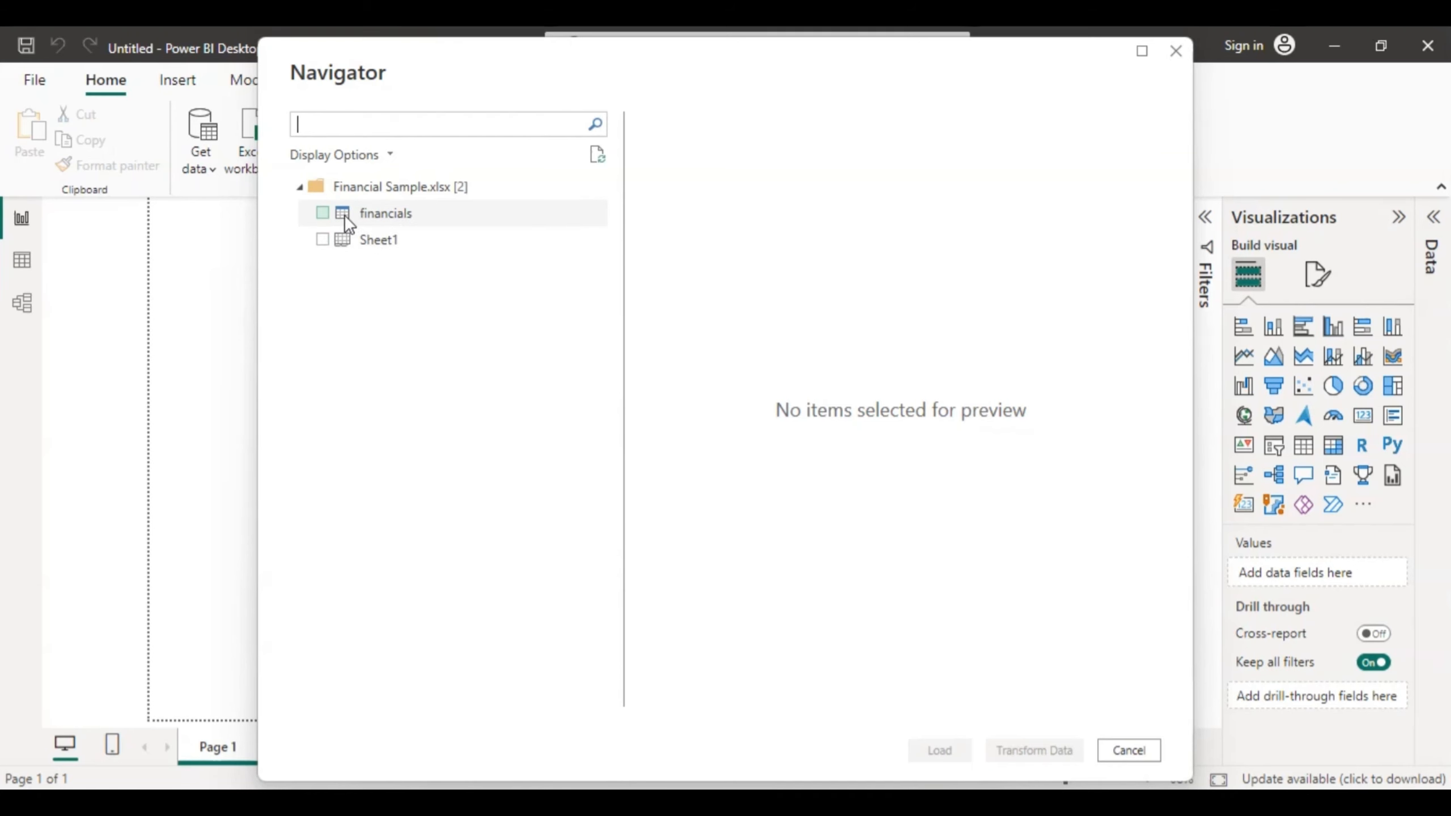
left_click(323, 214)
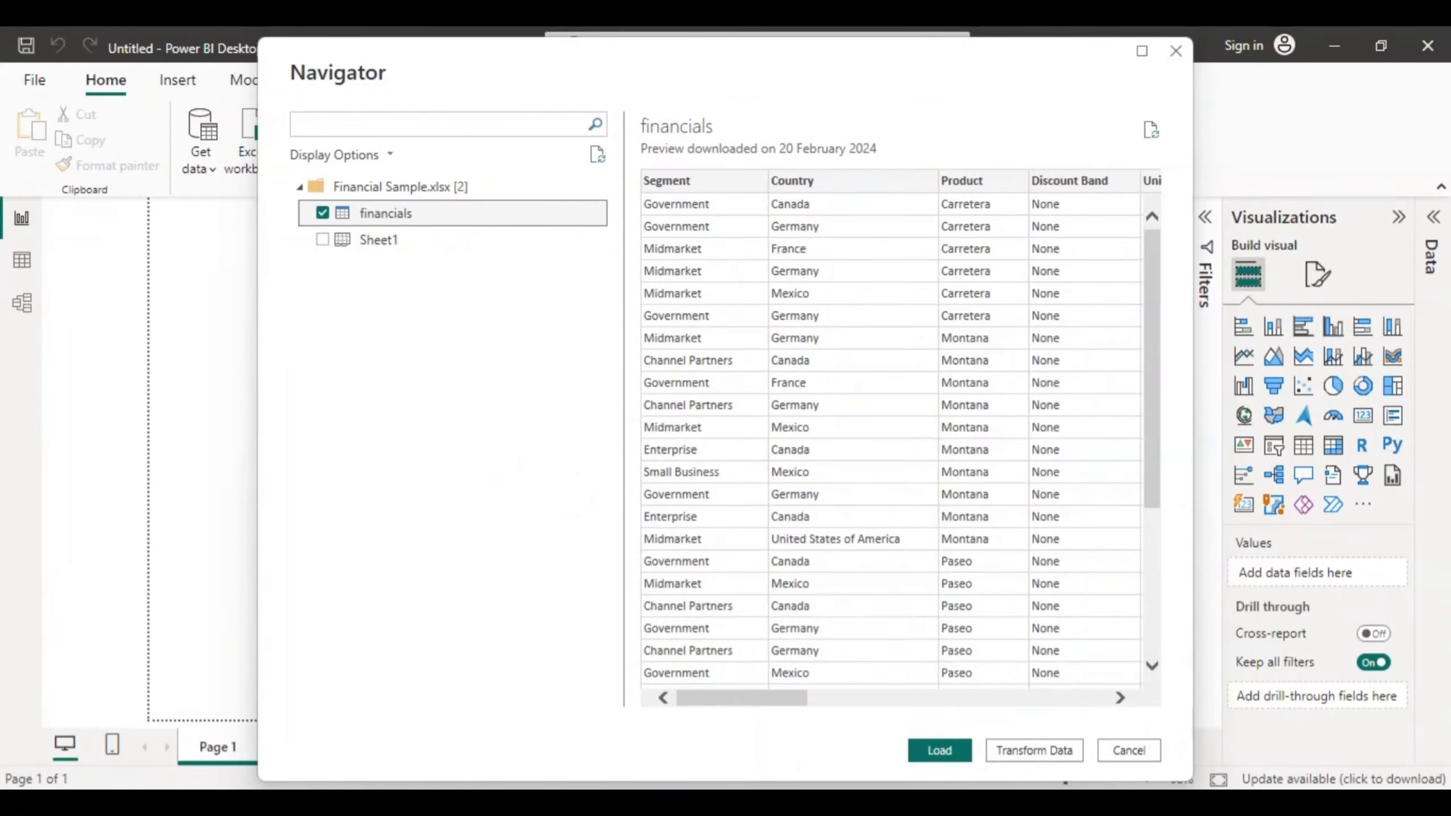
mouse_move(993, 713)
left_click(941, 685)
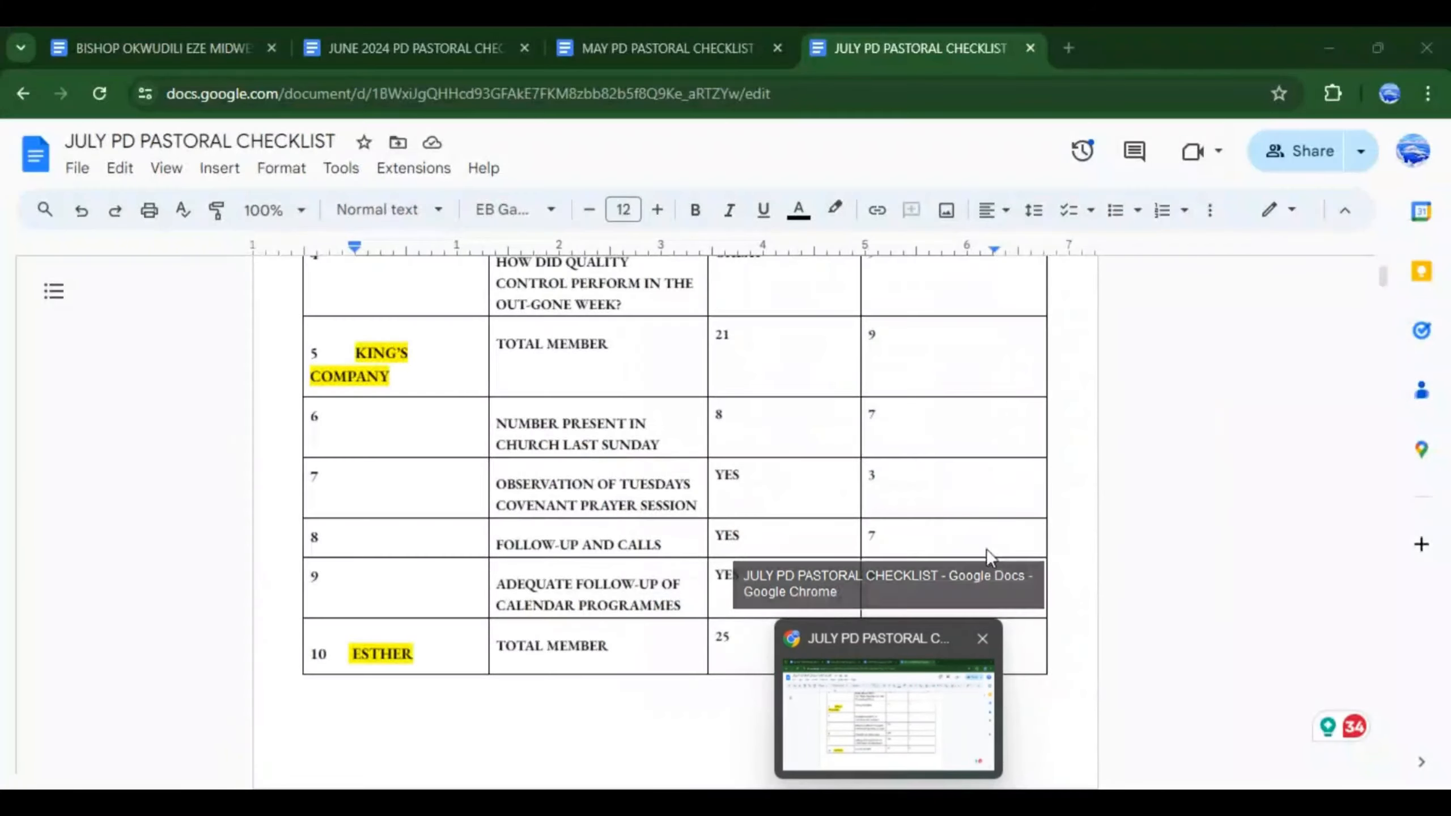
key("alt+Tab")
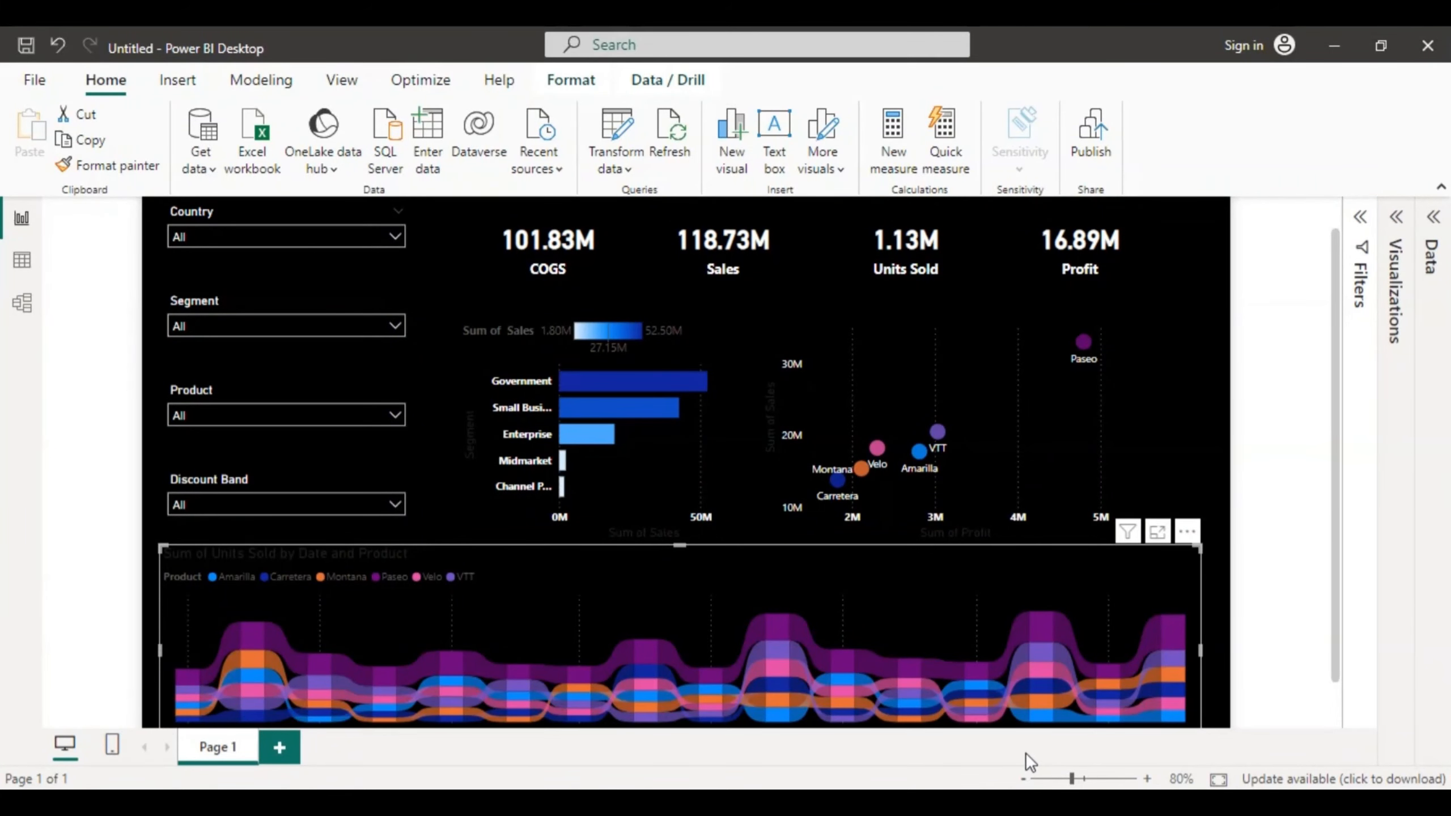
Step: Create another blank report from the dashboard window and close the email sign-in prompt
mouse_move(1028, 809)
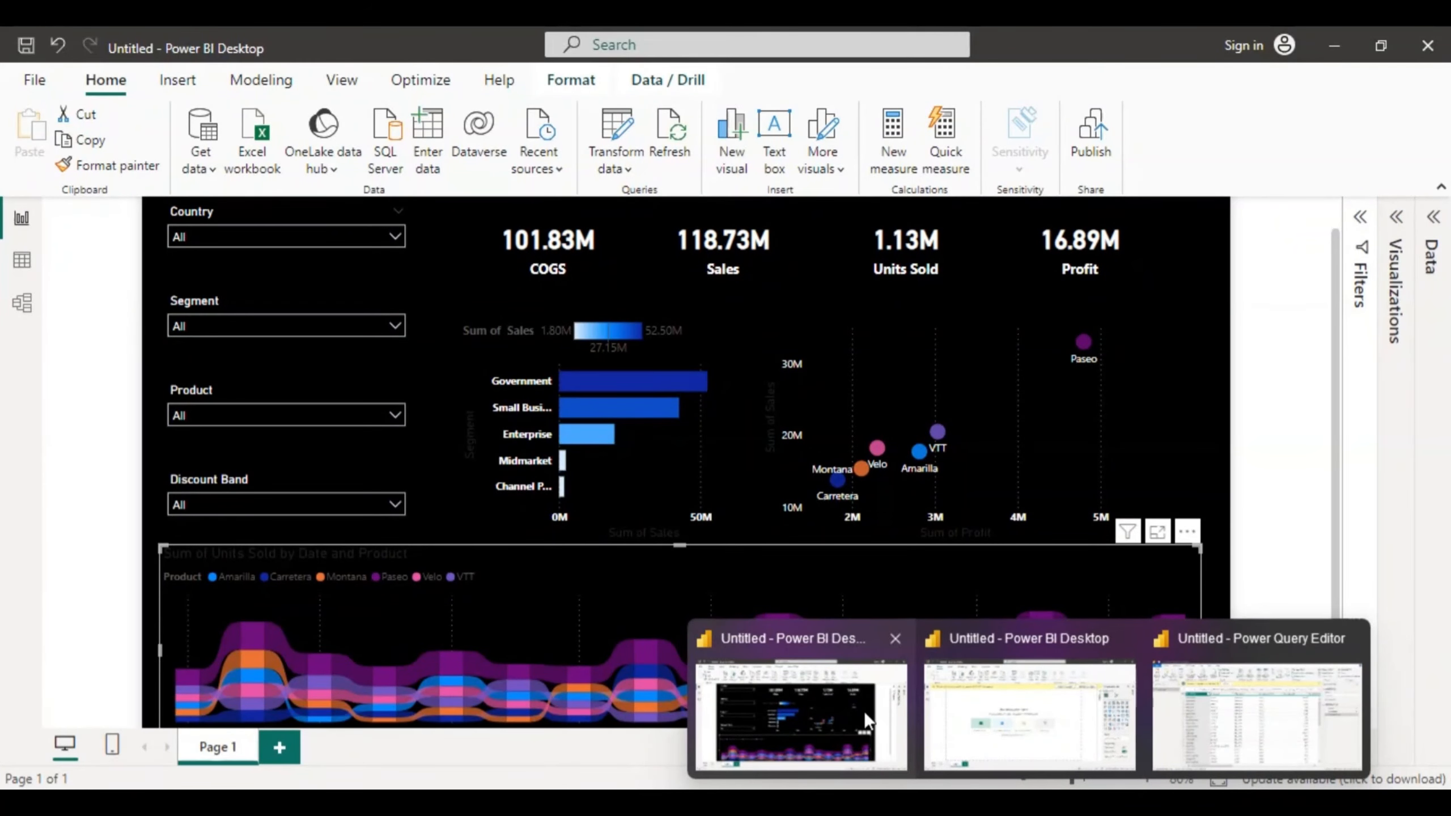
left_click(29, 73)
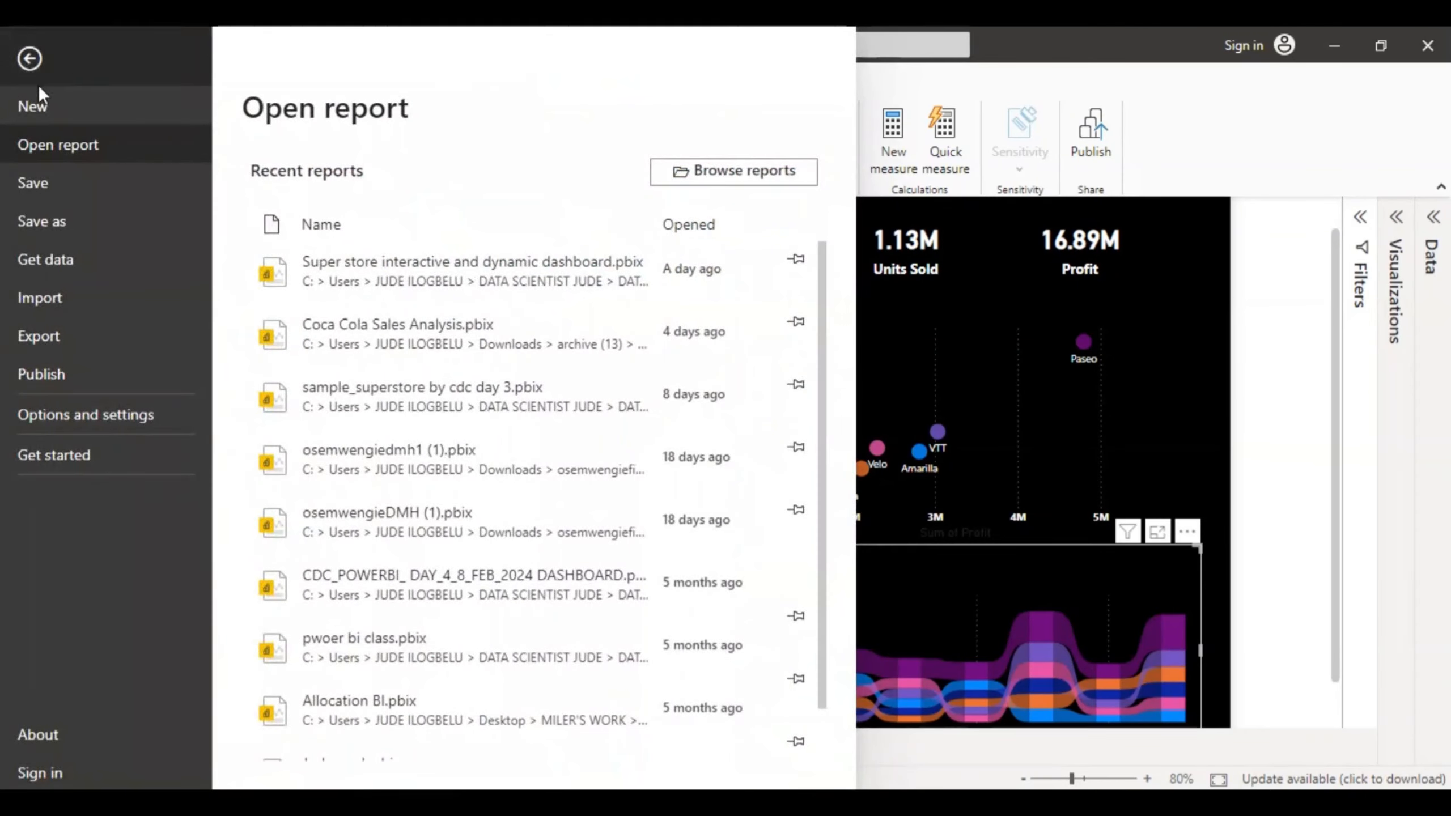
left_click(43, 103)
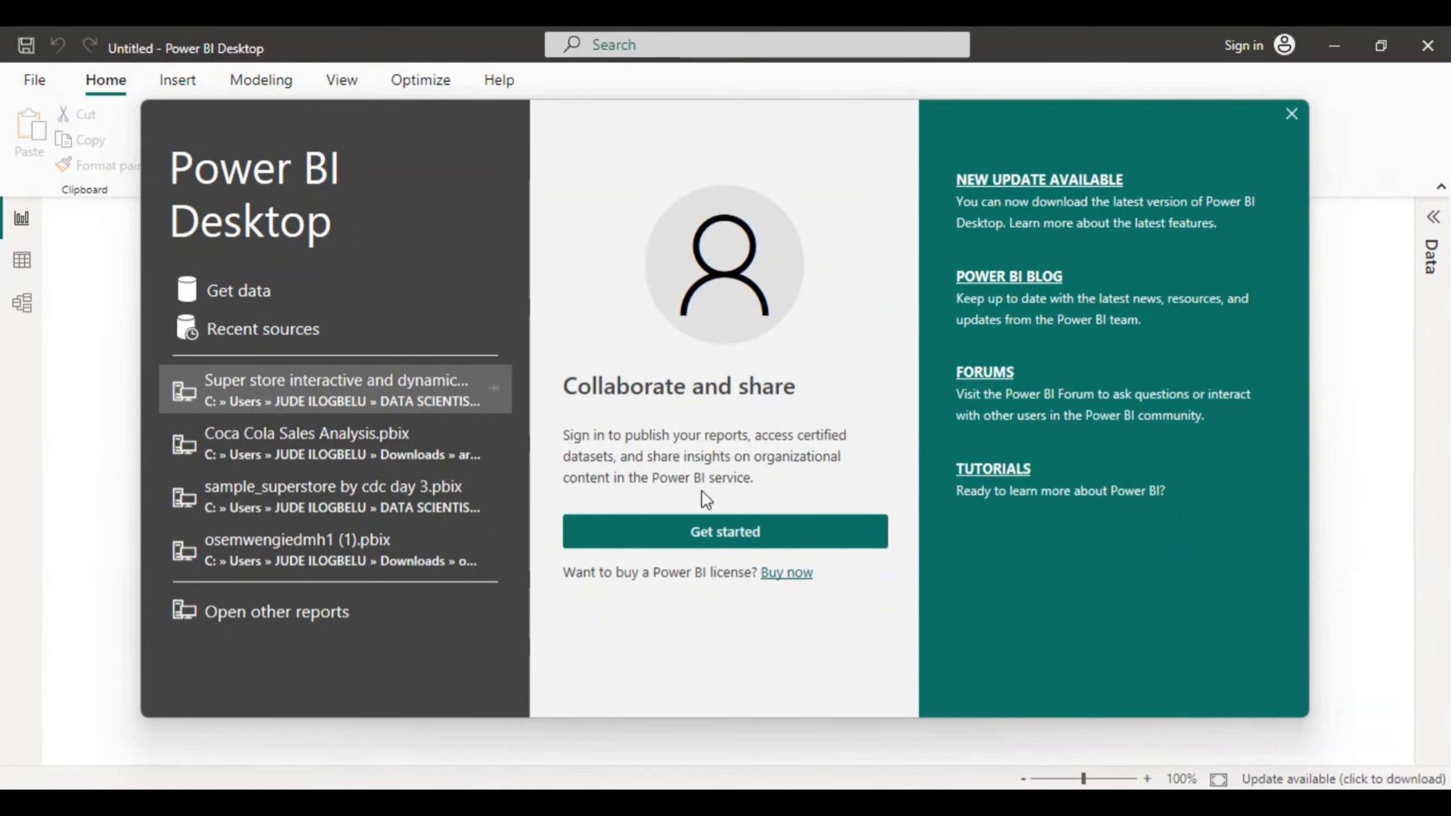
left_click(711, 537)
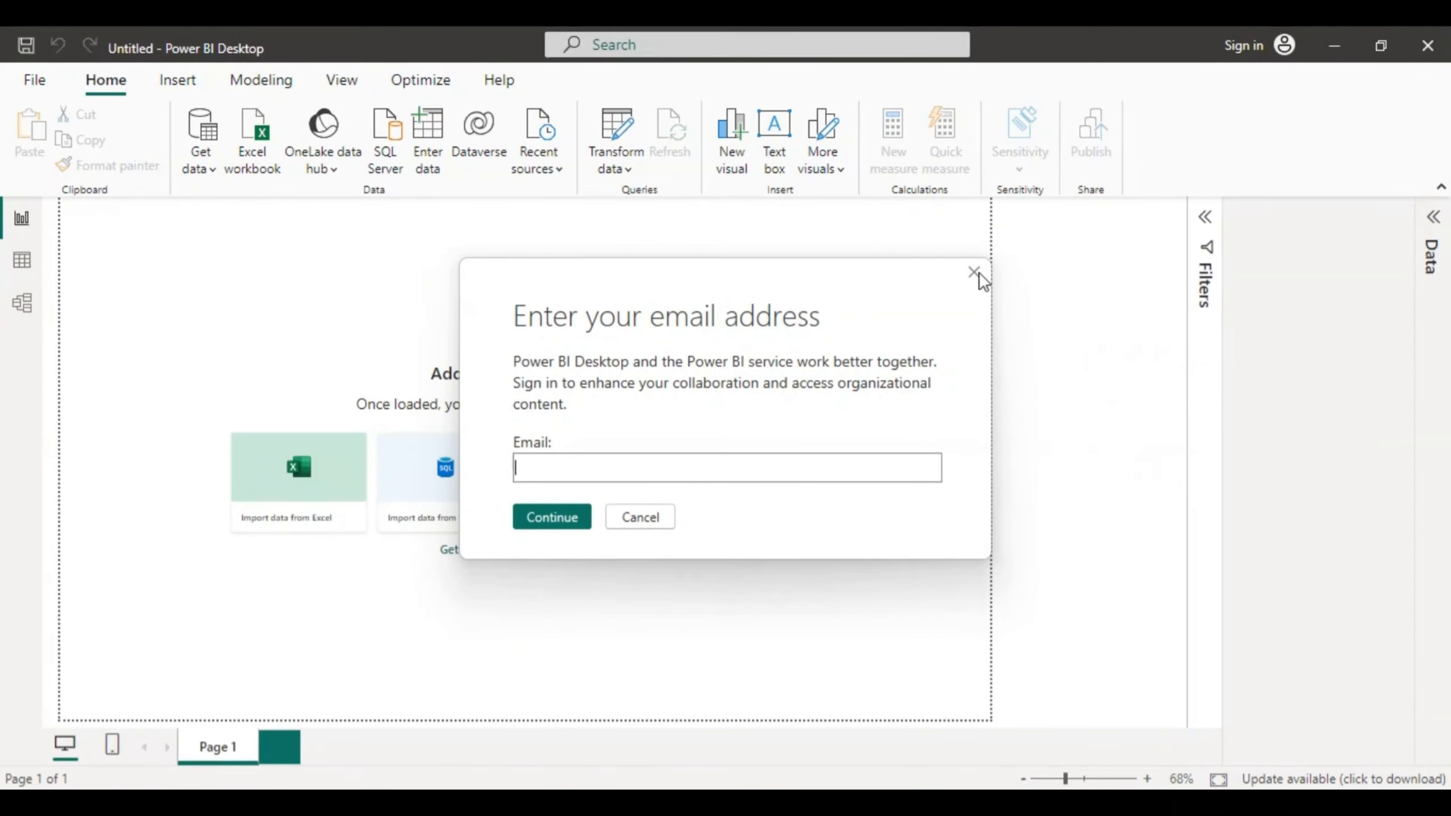
left_click(974, 273)
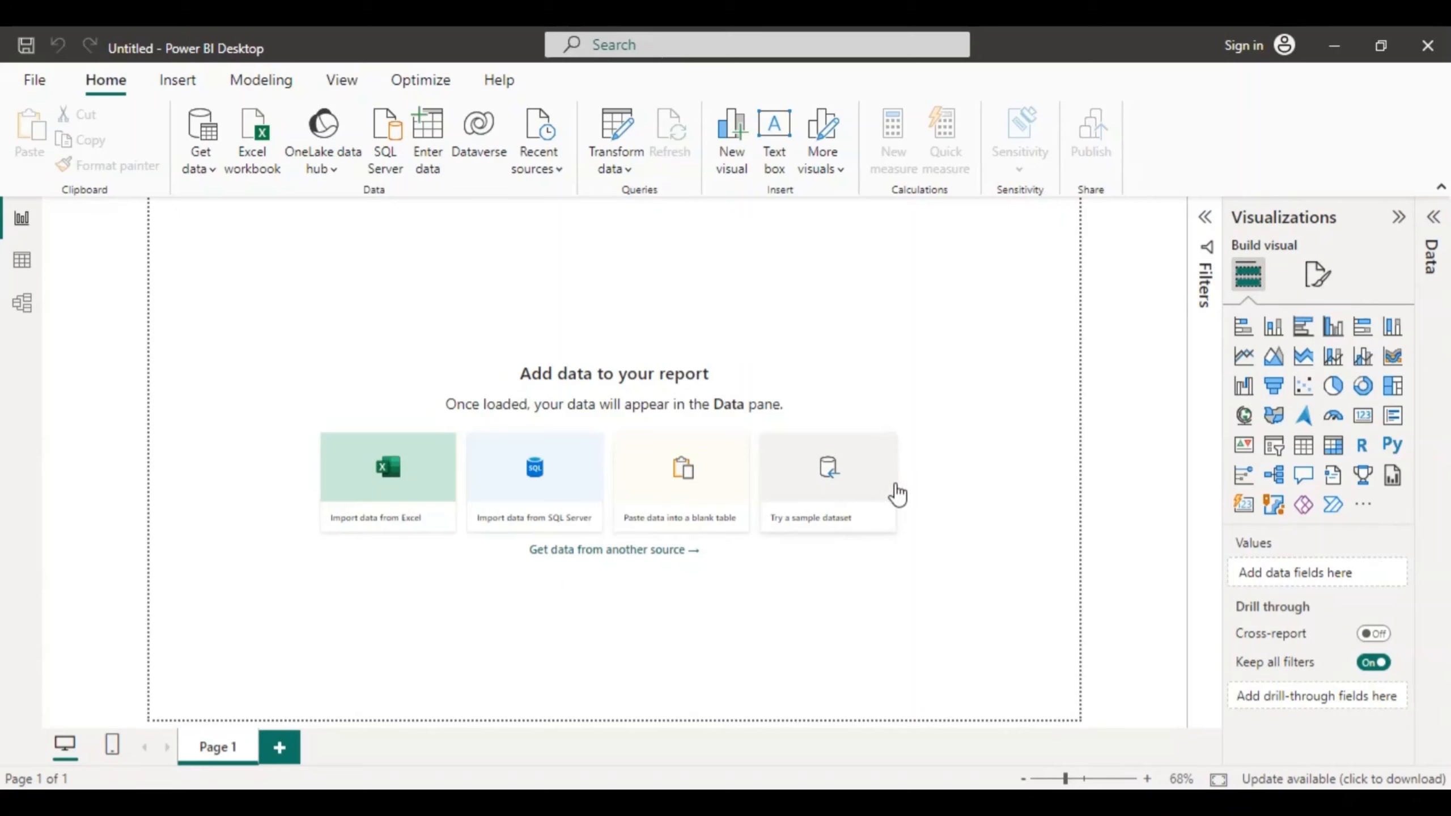
Step: Load the sample dataset and open its financials table in the Power Query Editor
left_click(829, 467)
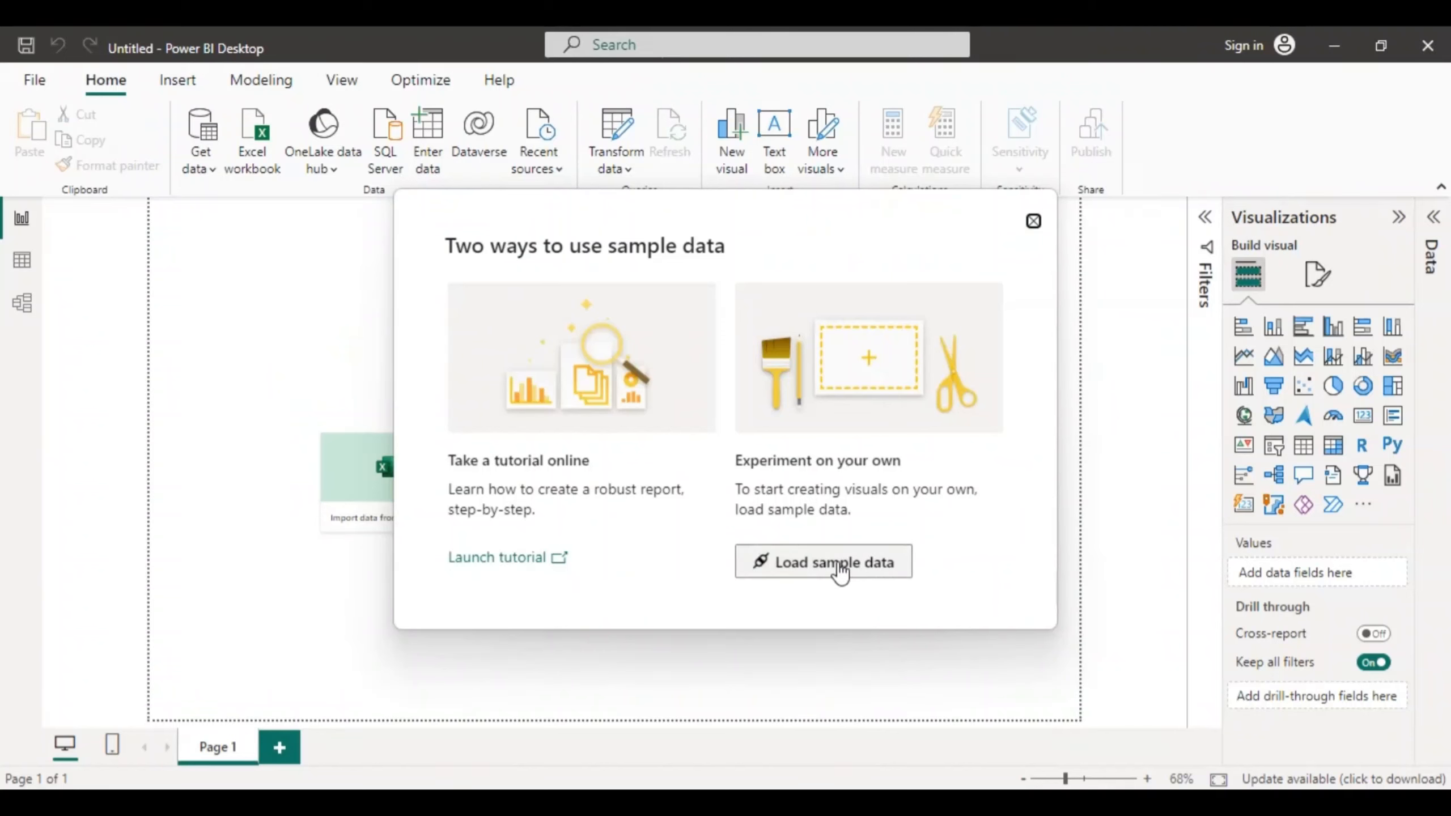
left_click(806, 561)
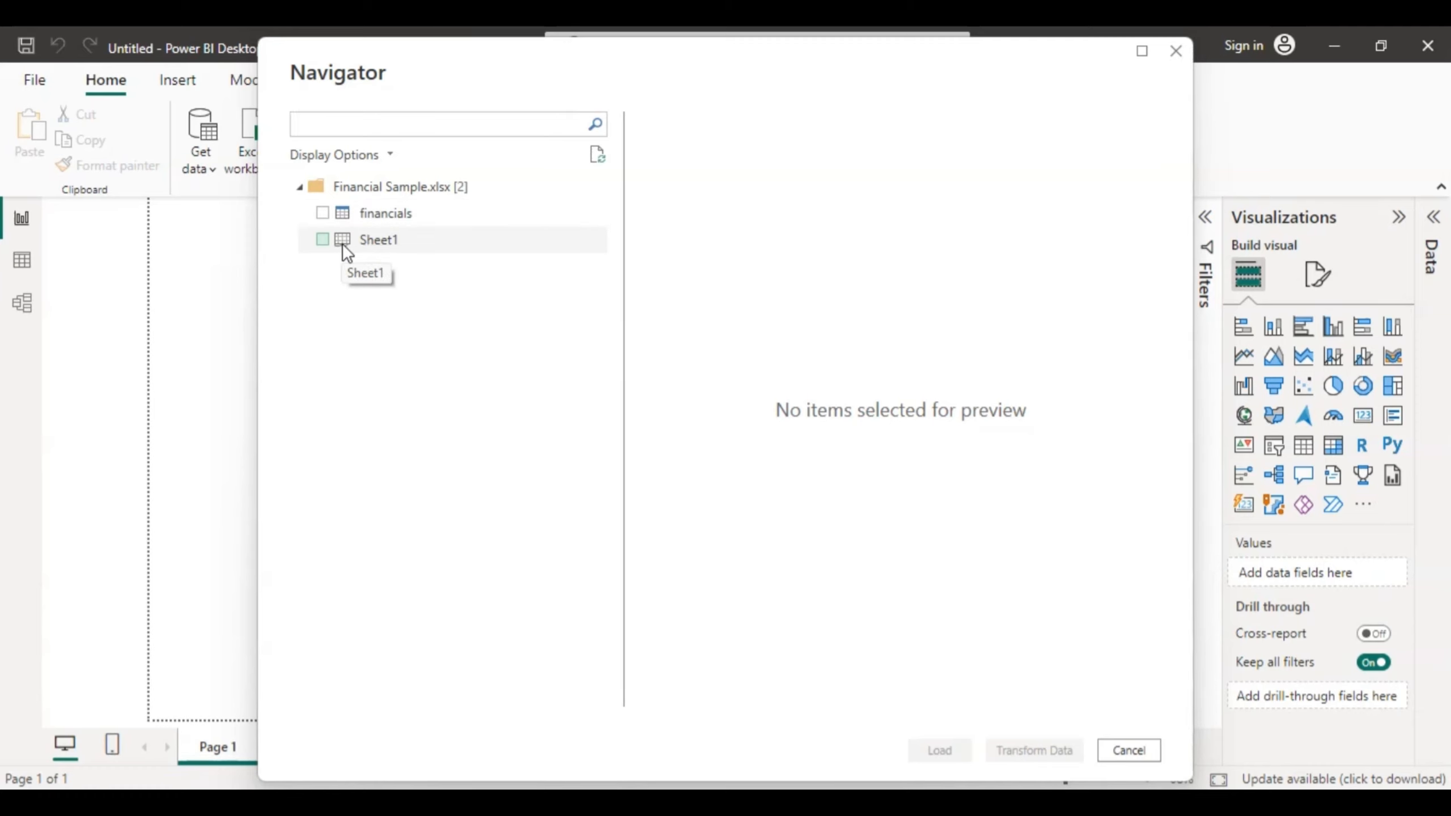
left_click(322, 212)
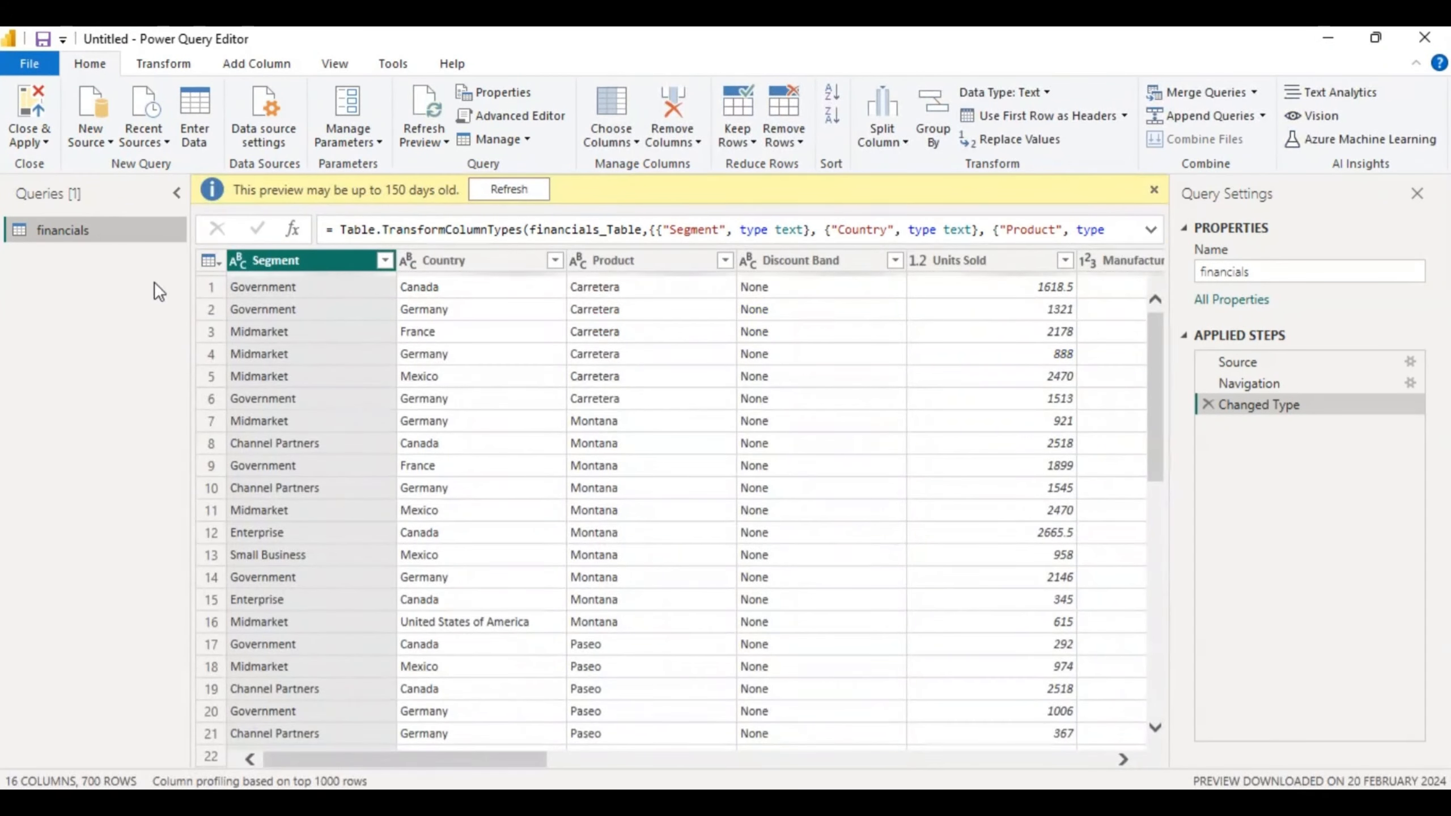
Step: Delete the Changed Type step from the financials query, then close the editor and apply the changes
left_click(1150, 185)
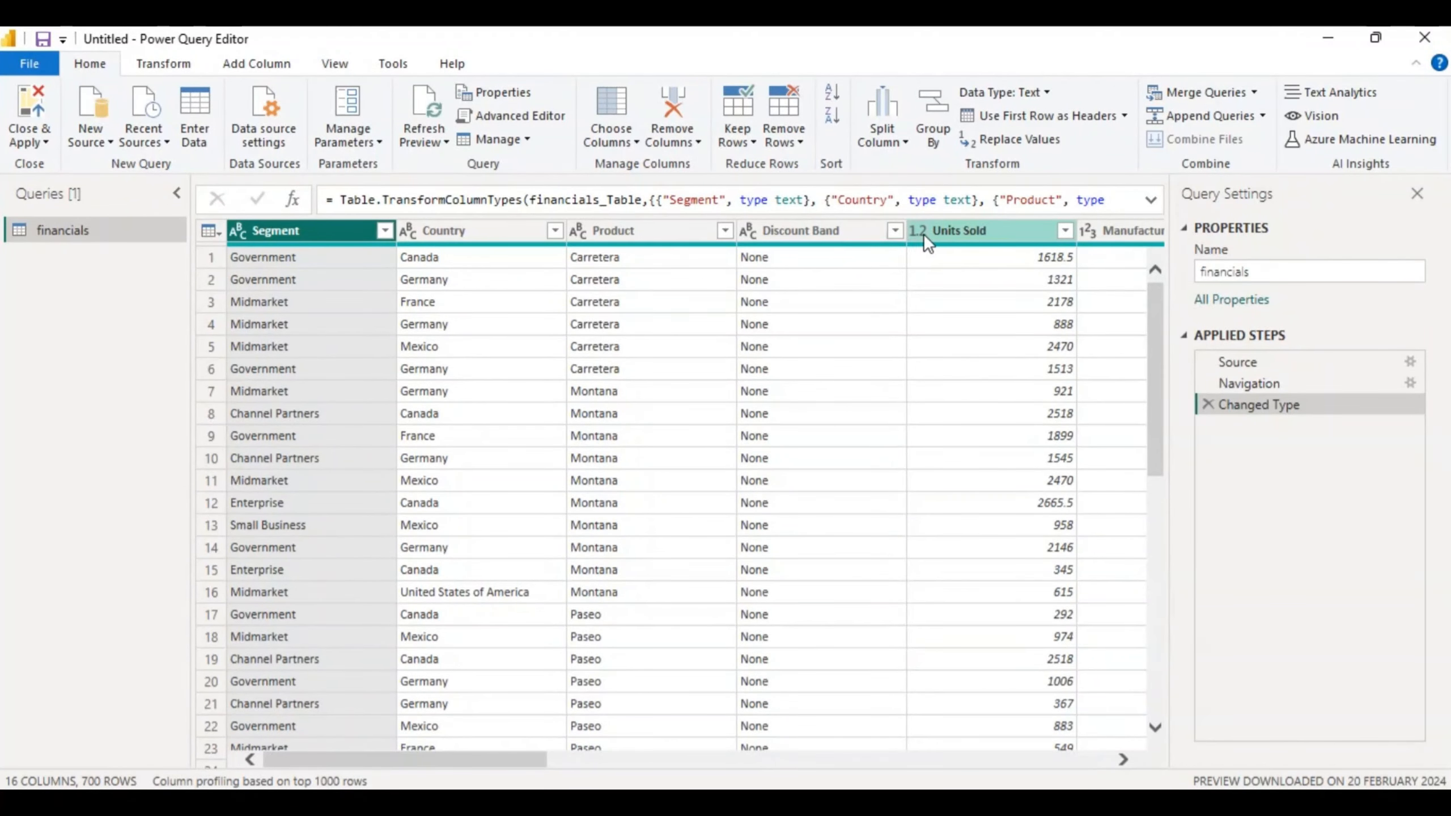
left_click(1101, 355)
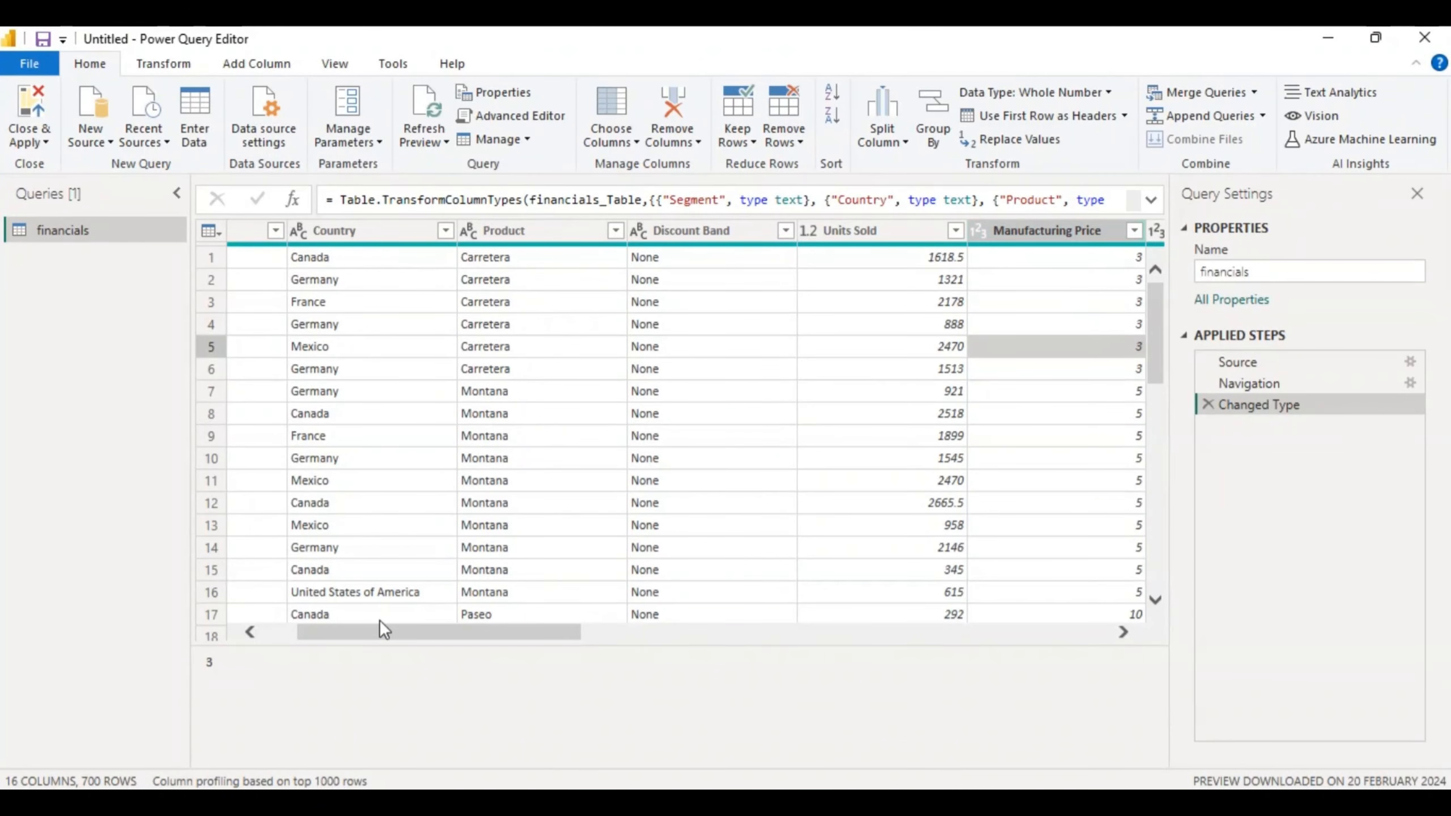
left_click(1208, 404)
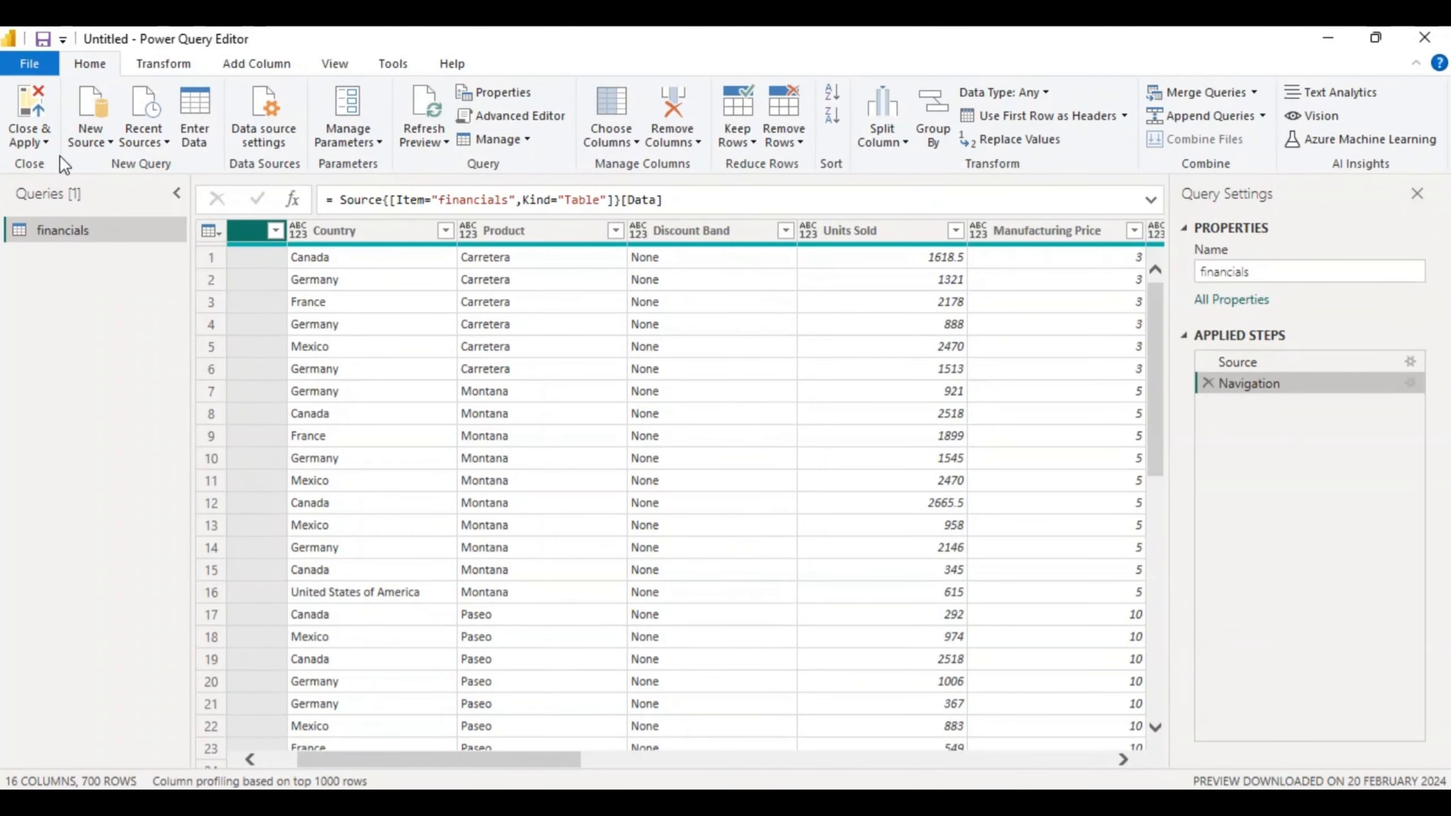
left_click(50, 138)
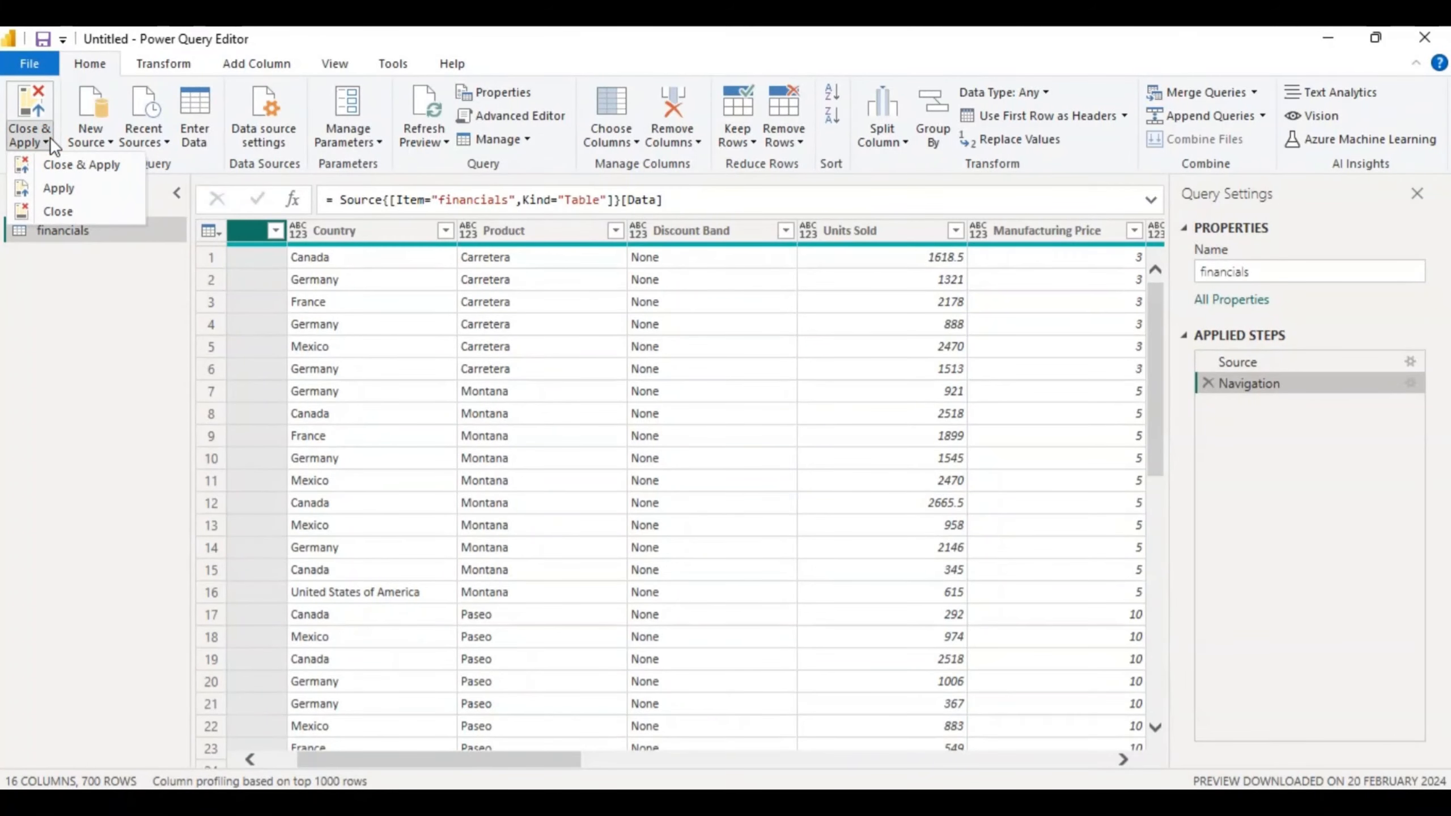
left_click(52, 163)
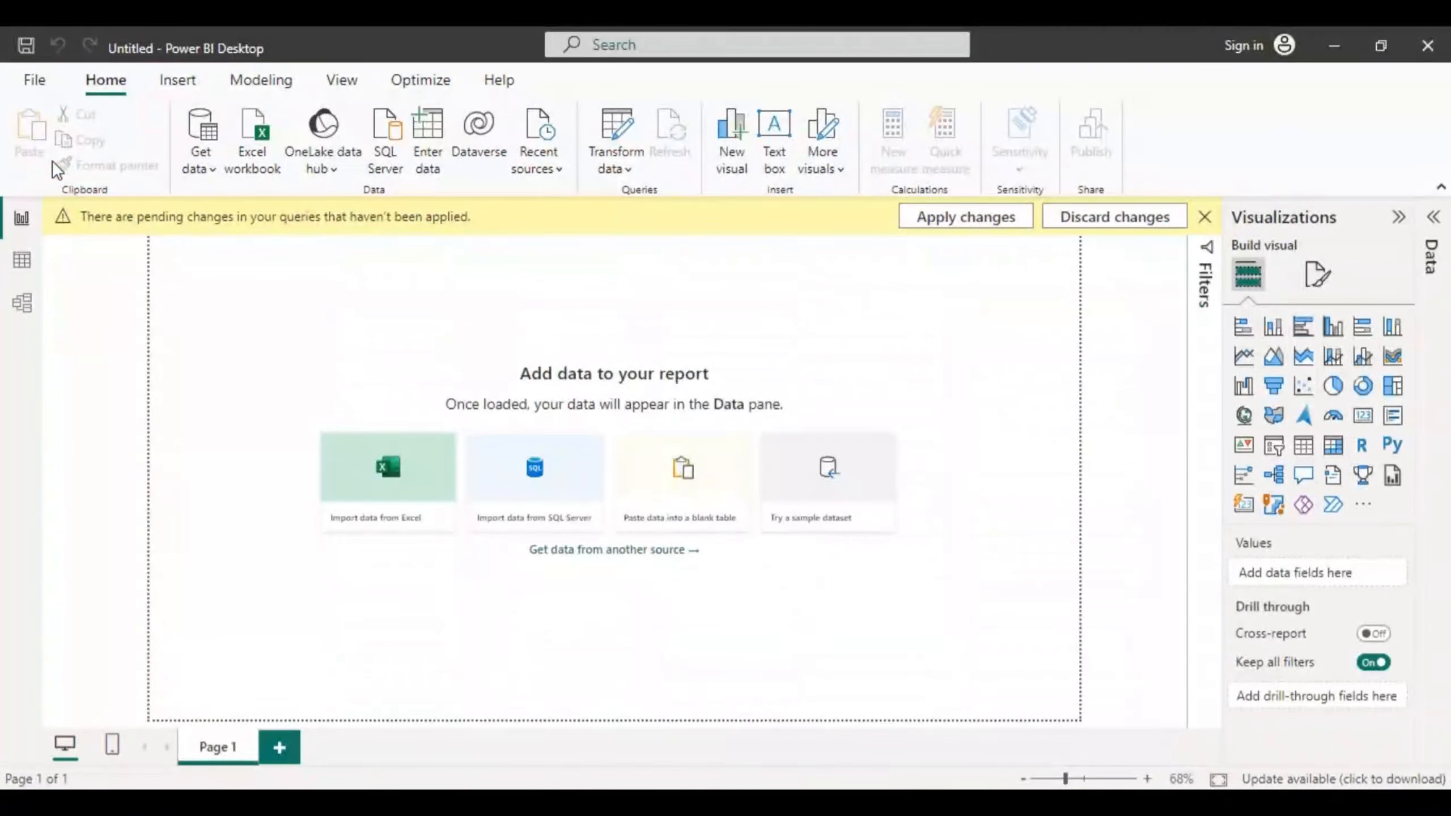
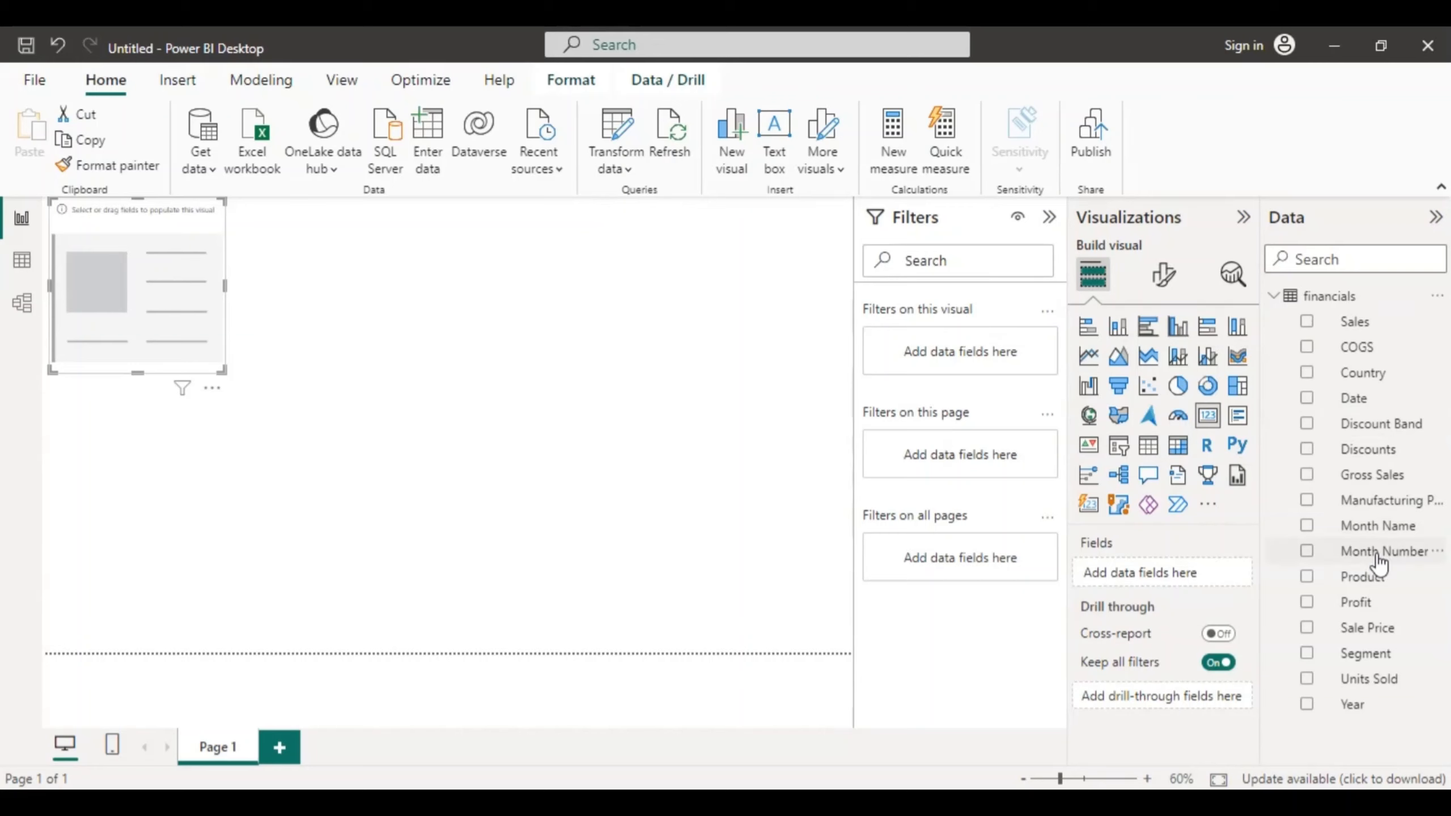
Step: Show the Sales field in the empty card visual and paste several copies of that card on the page
left_click(1308, 325)
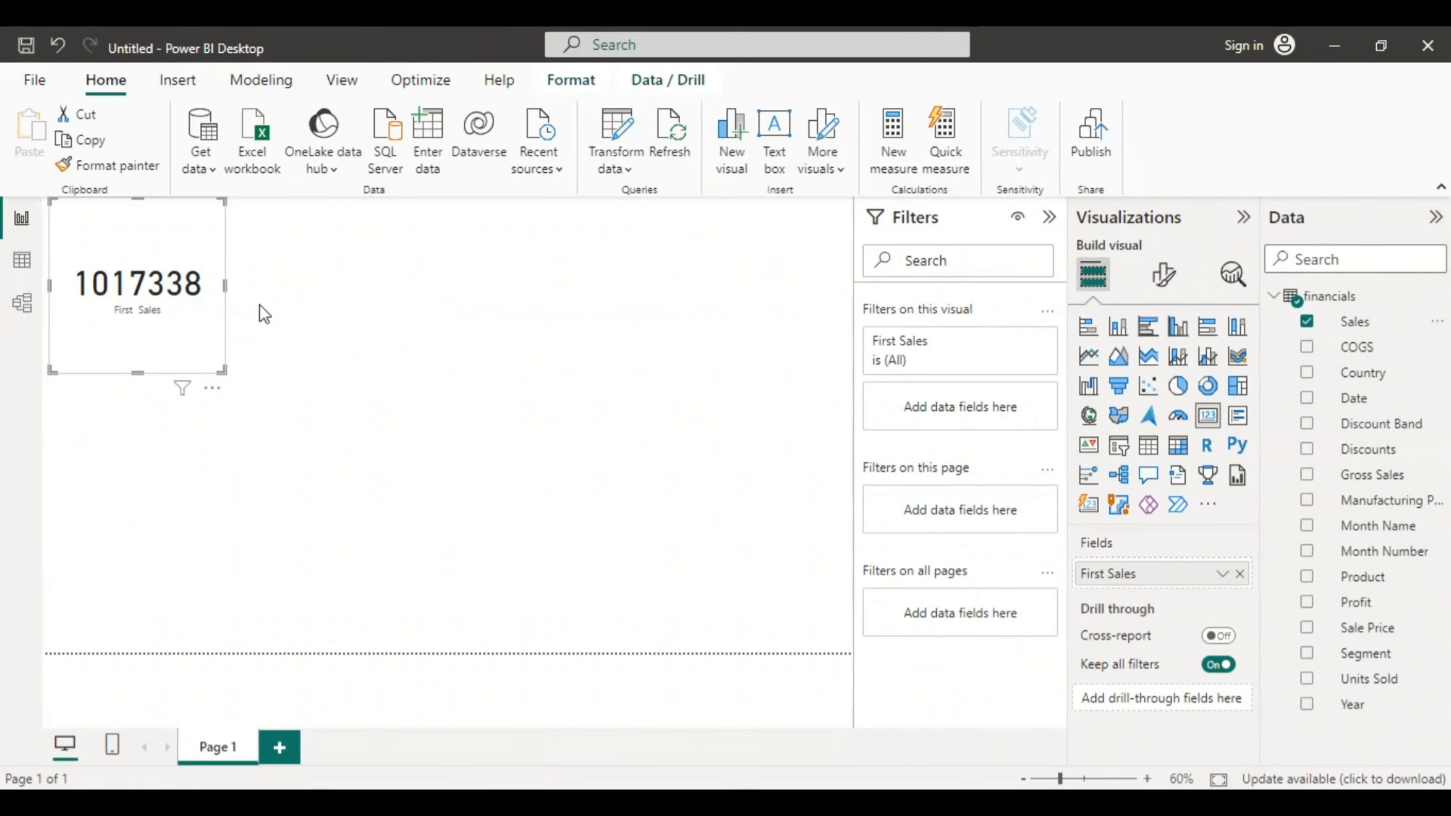
right_click(111, 297)
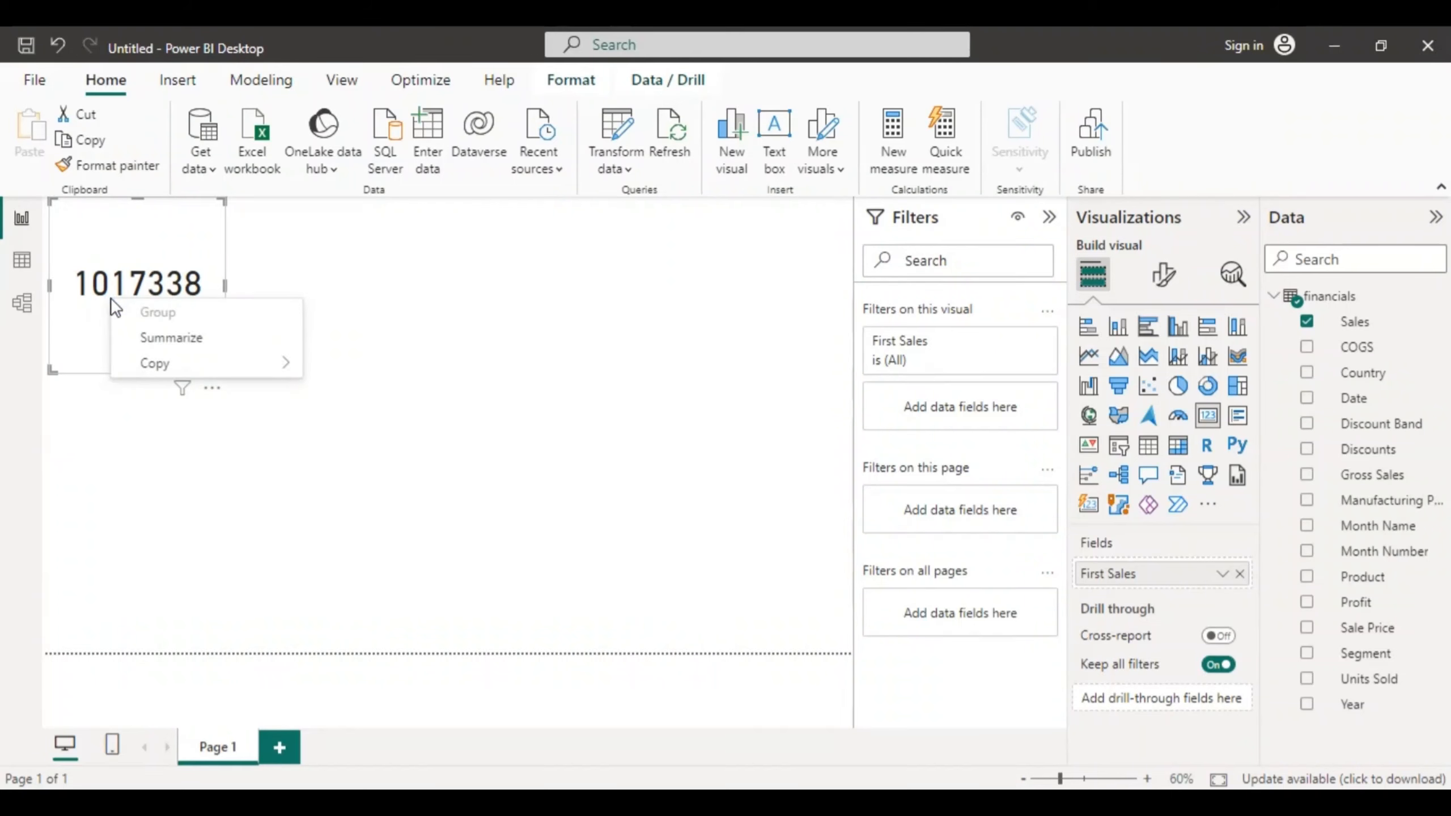
left_click(131, 244)
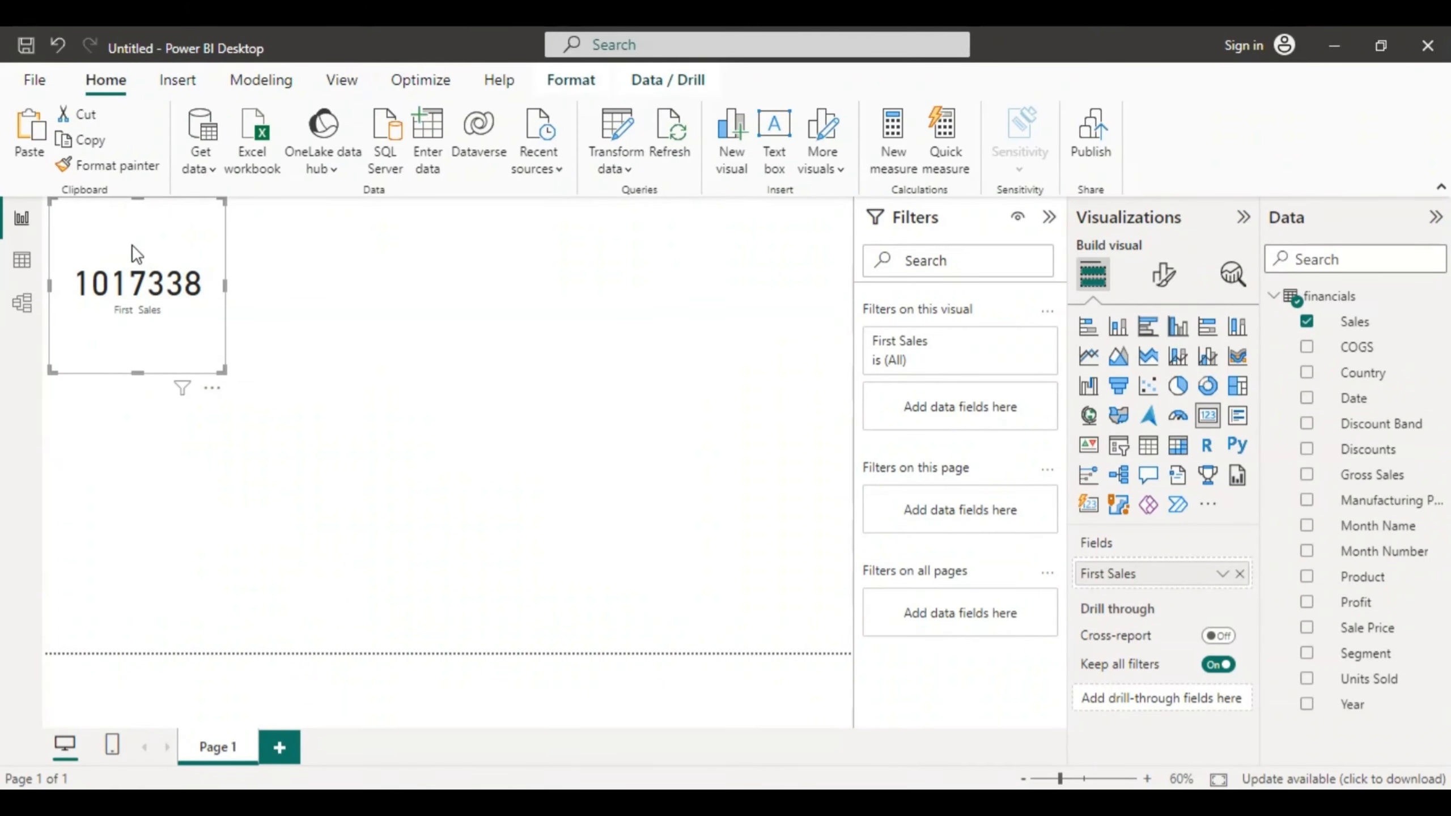
key("ctrl+v")
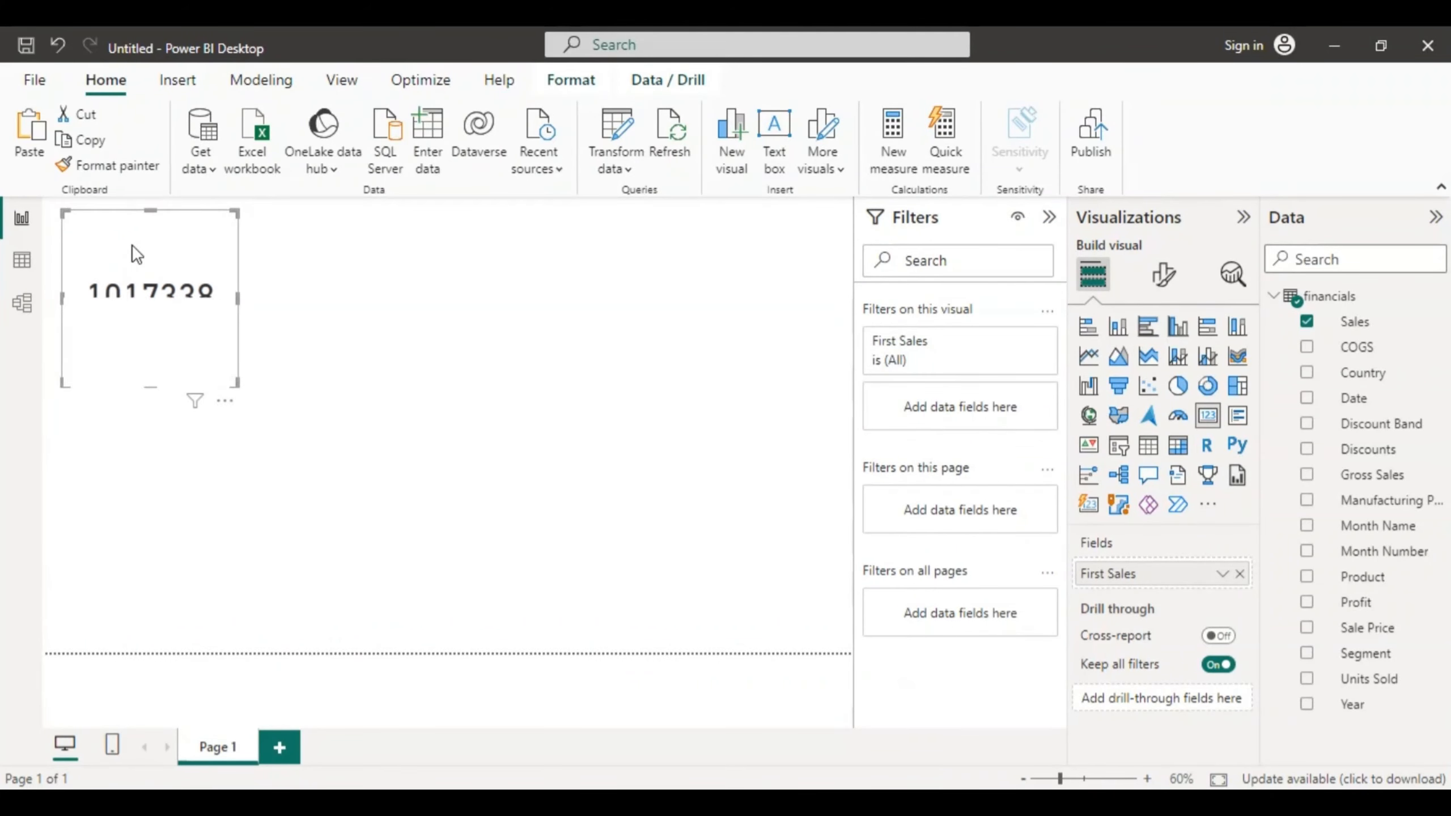
key("ctrl+v")
key("ctrl+v")
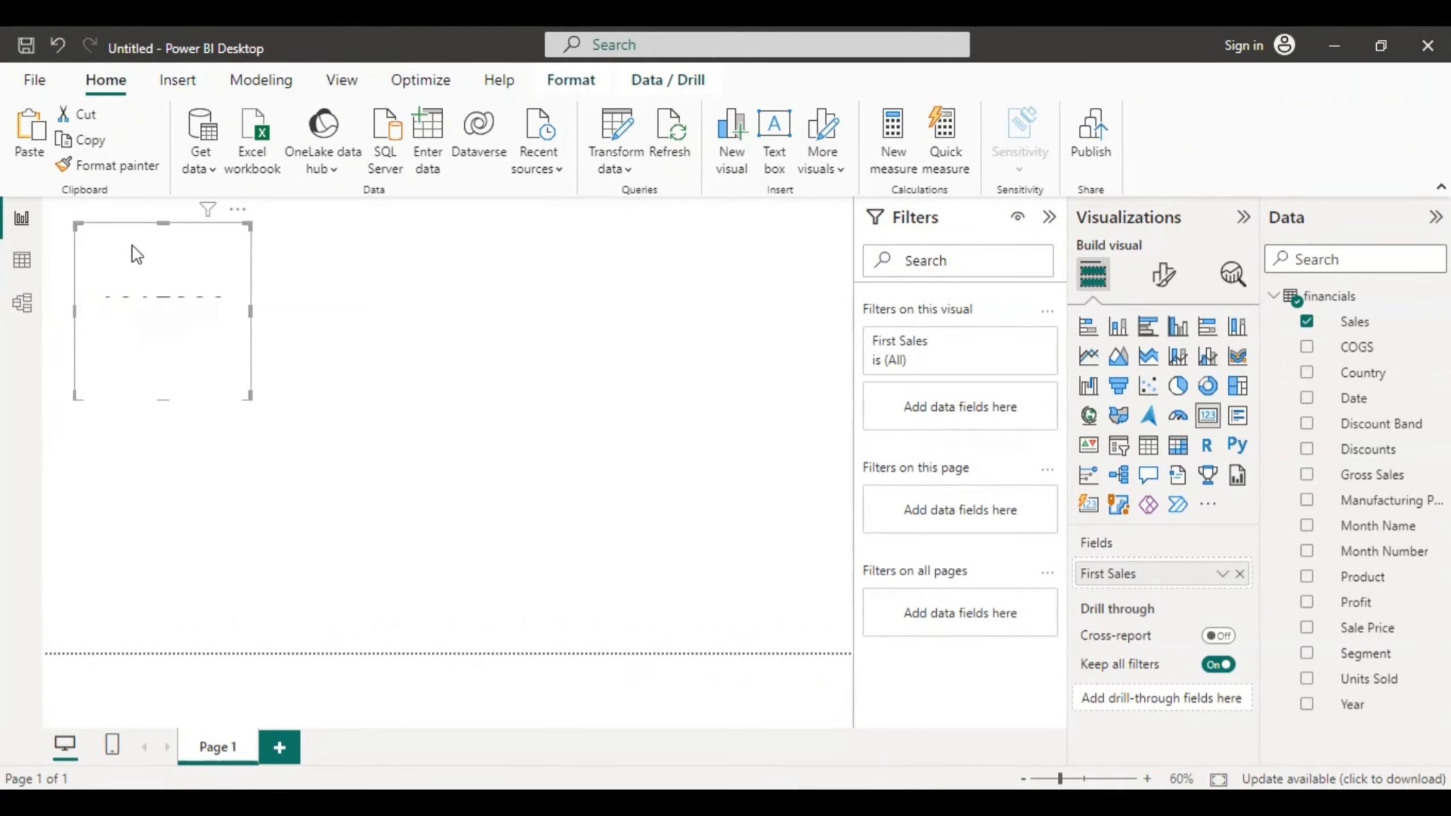
Step: Spread three of the pasted Sales cards out in a row beside the original card
left_click_drag(229, 267, 425, 274)
left_click(206, 278)
left_click_drag(212, 288, 603, 294)
left_click_drag(154, 284, 718, 294)
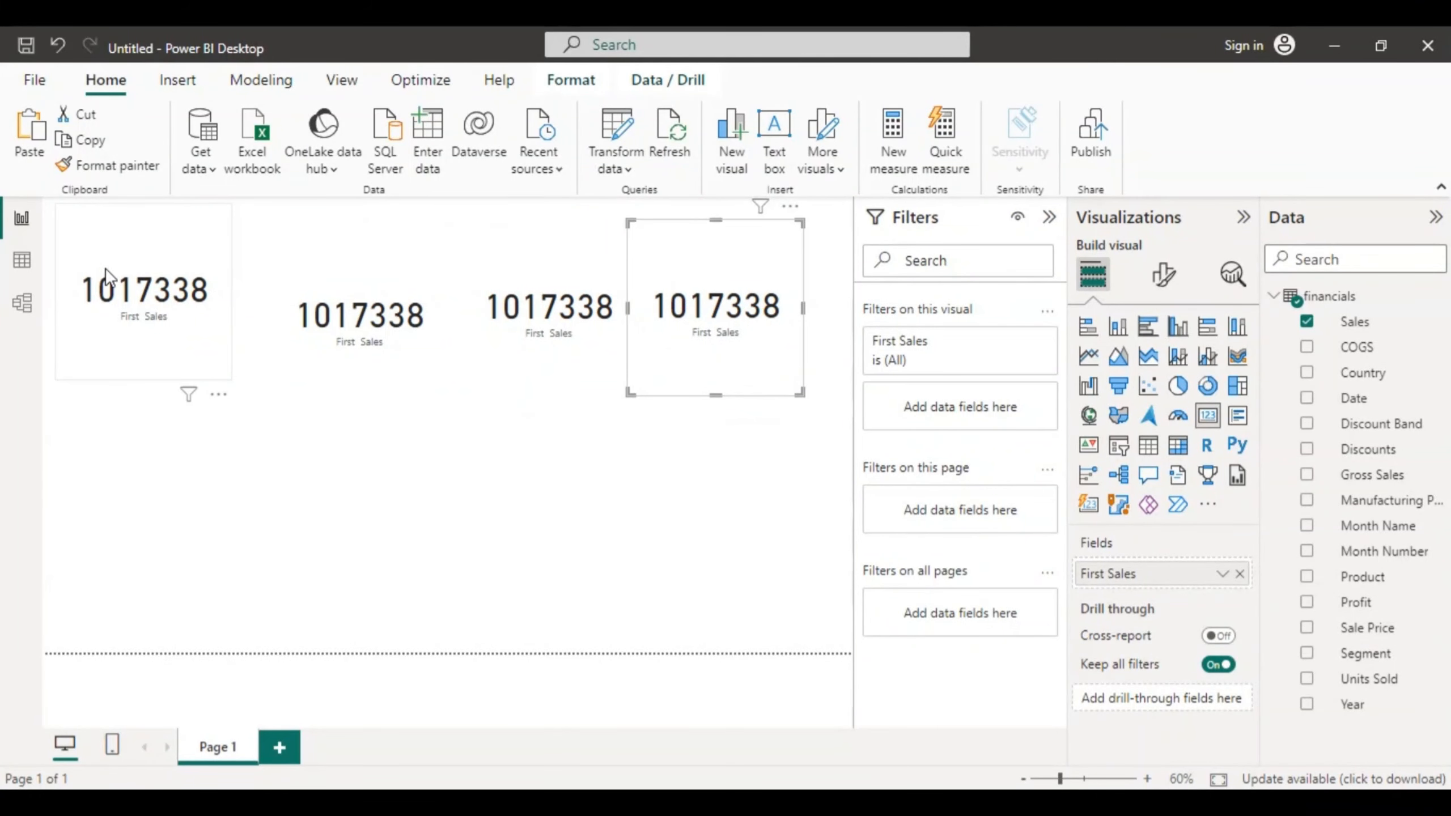
Step: Move the surplus Sales card copy below the row and remove it from the page
left_click_drag(145, 282, 512, 470)
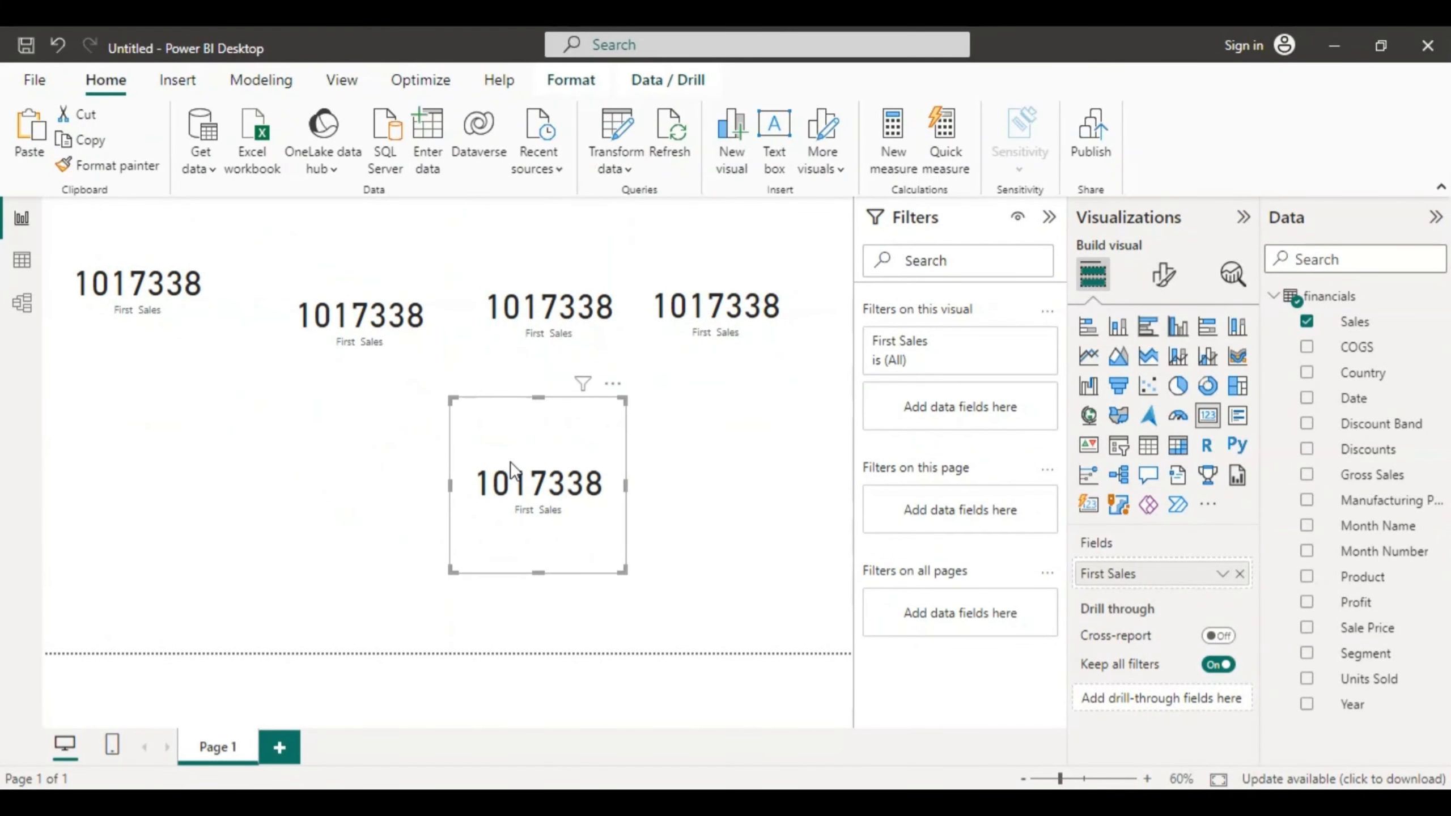
left_click(611, 384)
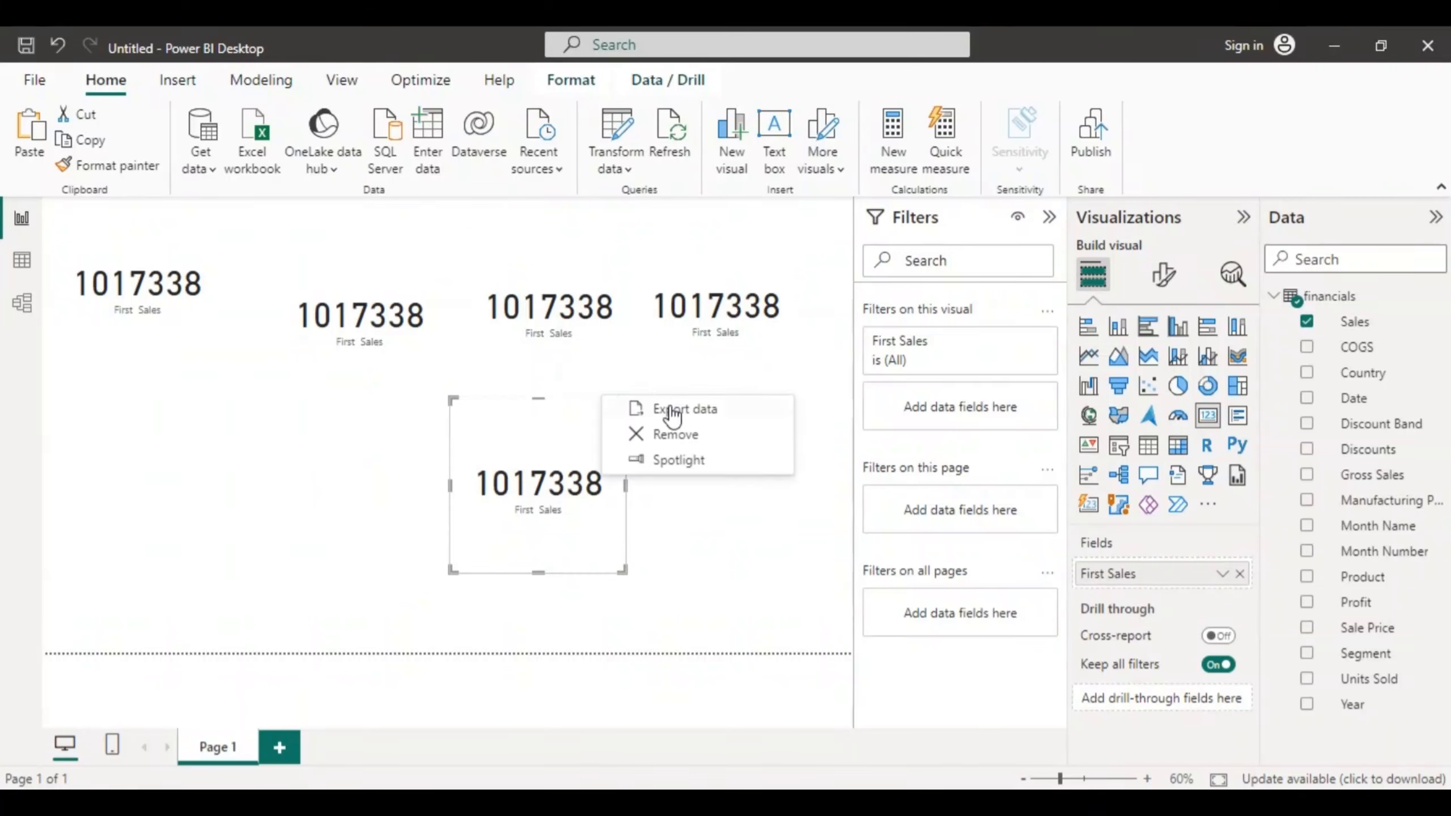
left_click(669, 432)
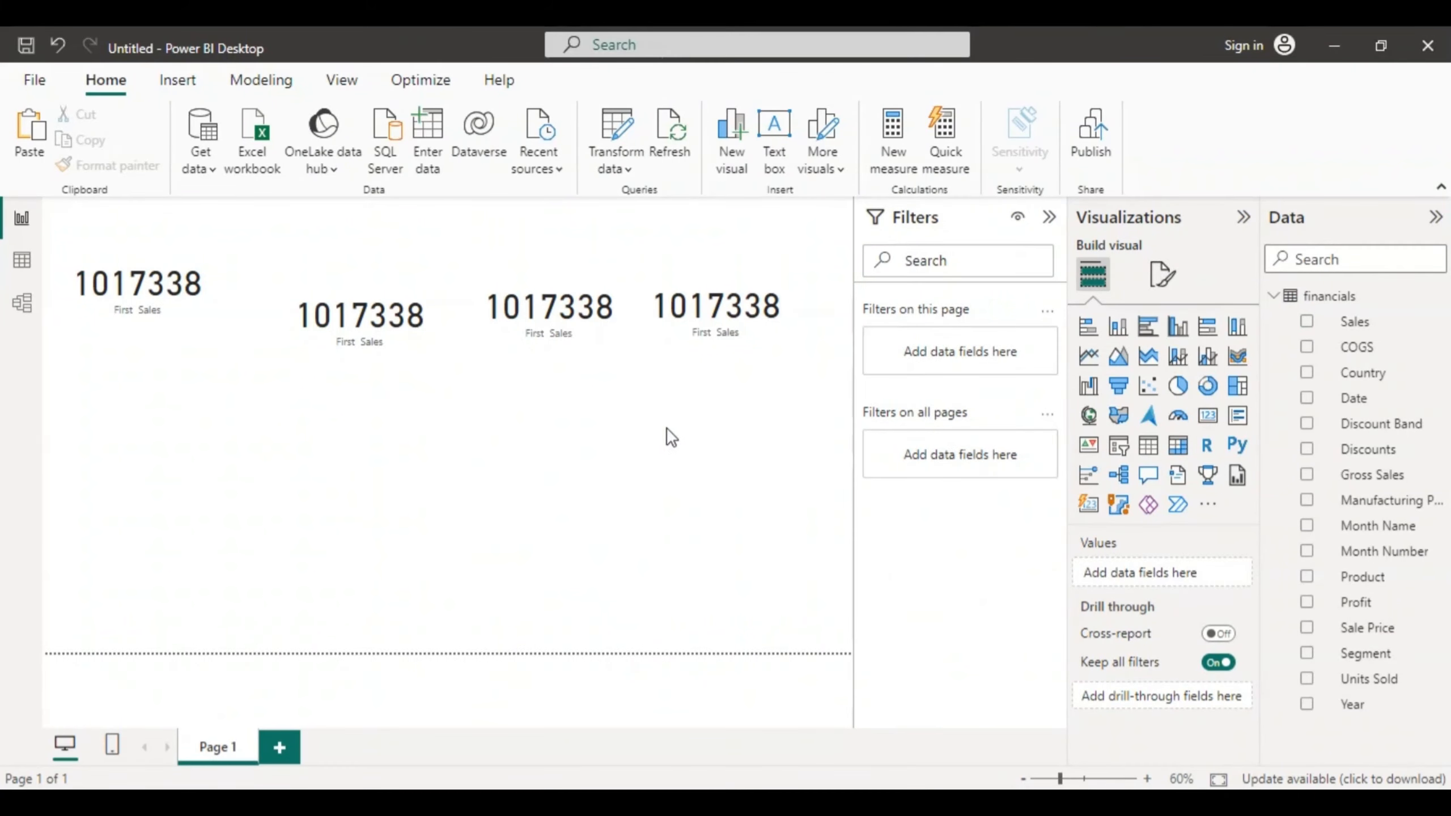
Step: Line up the four Sales cards in a closely spaced row along the top edge of the page
left_click_drag(384, 314, 384, 261)
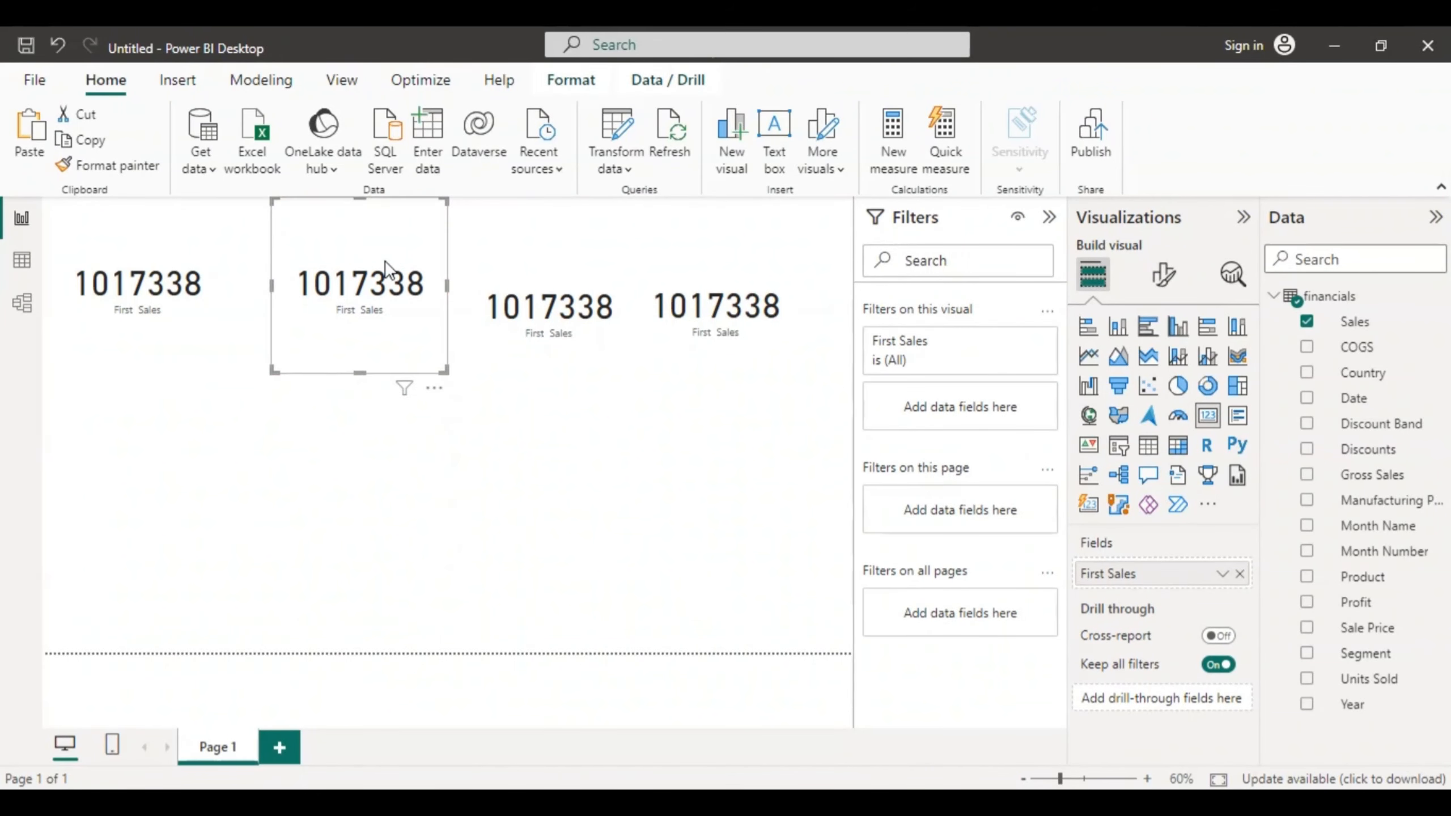
left_click_drag(228, 279, 285, 280)
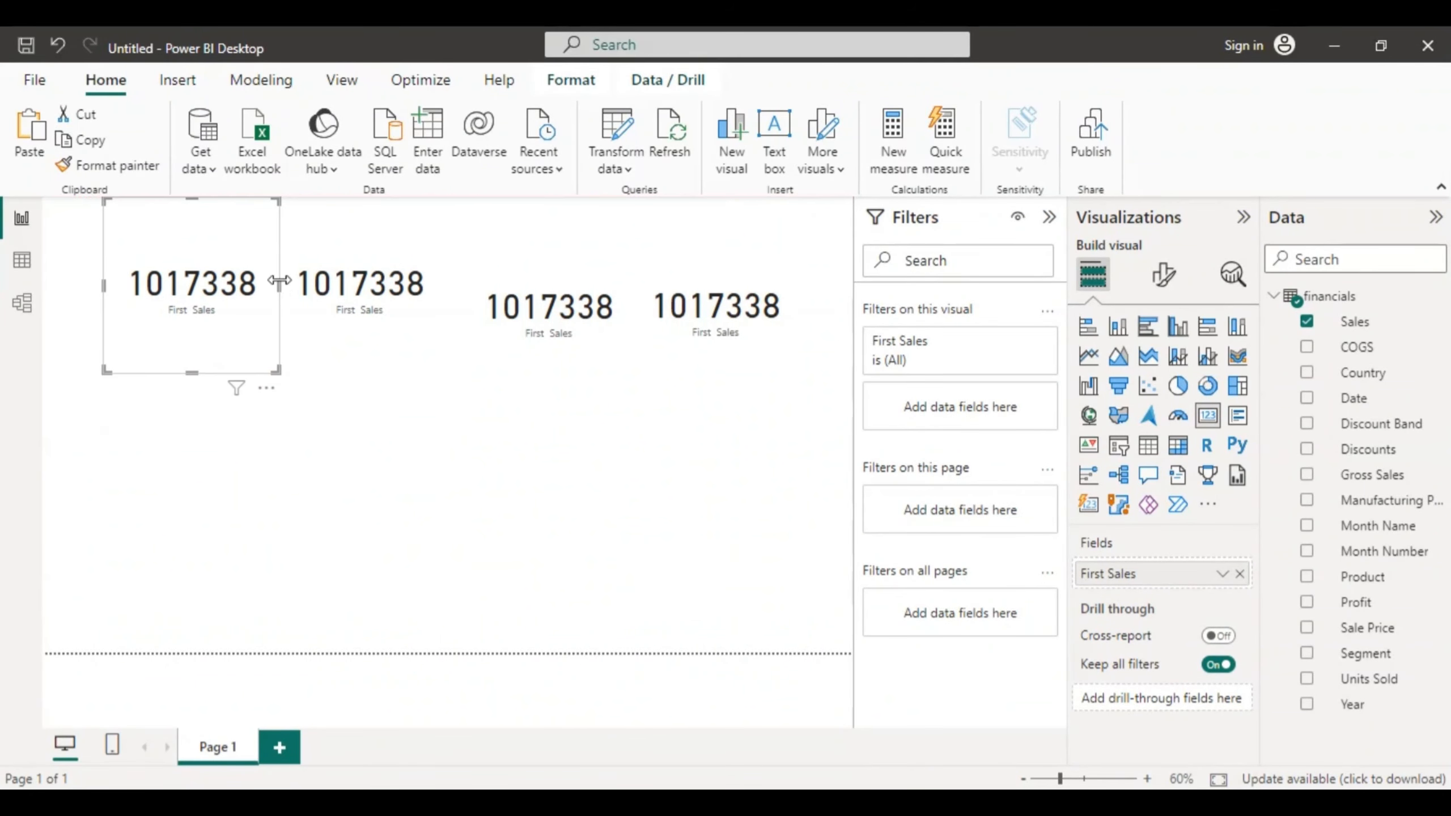
left_click(512, 306)
left_click_drag(511, 305, 498, 293)
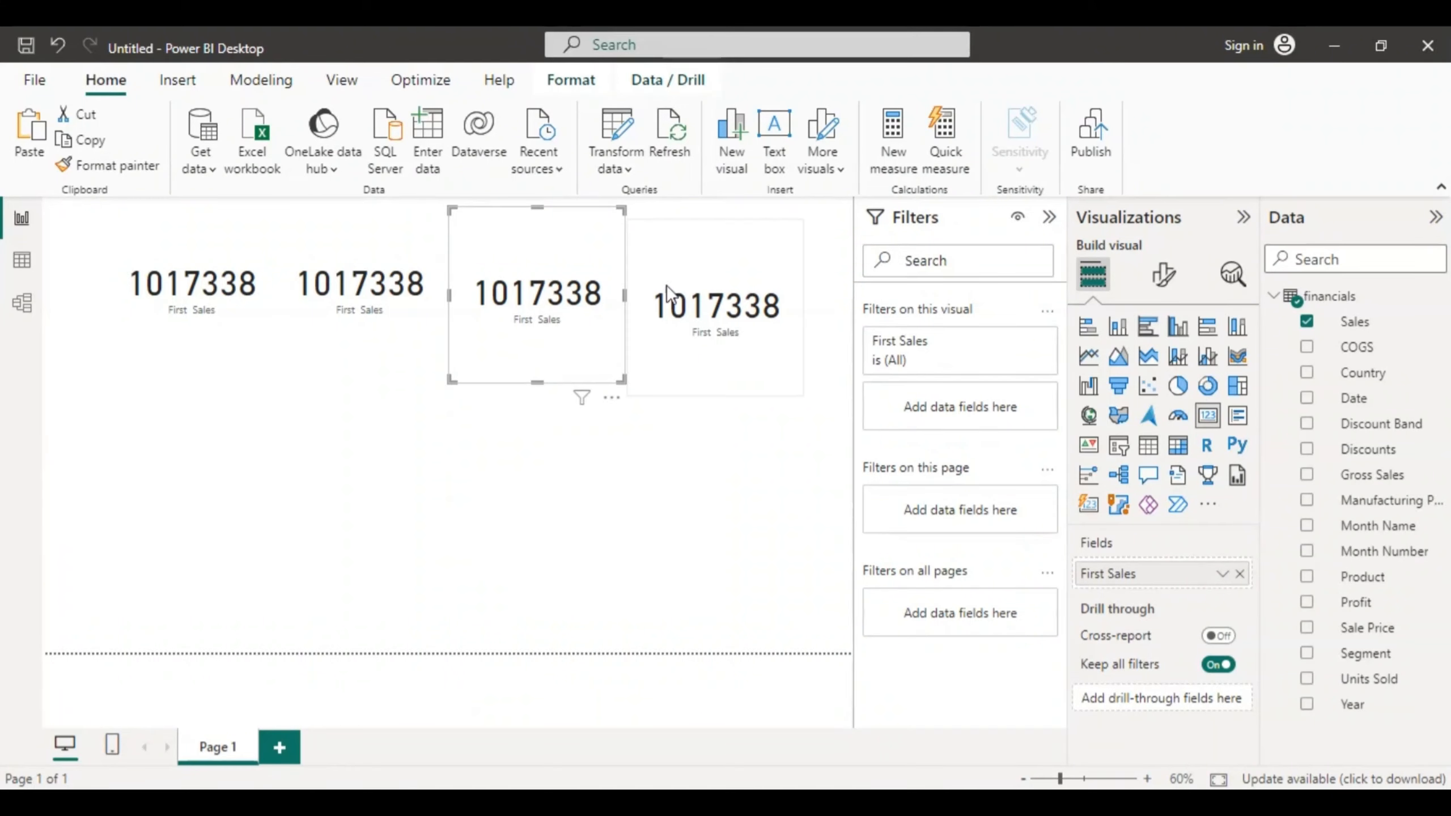
left_click_drag(672, 295, 671, 280)
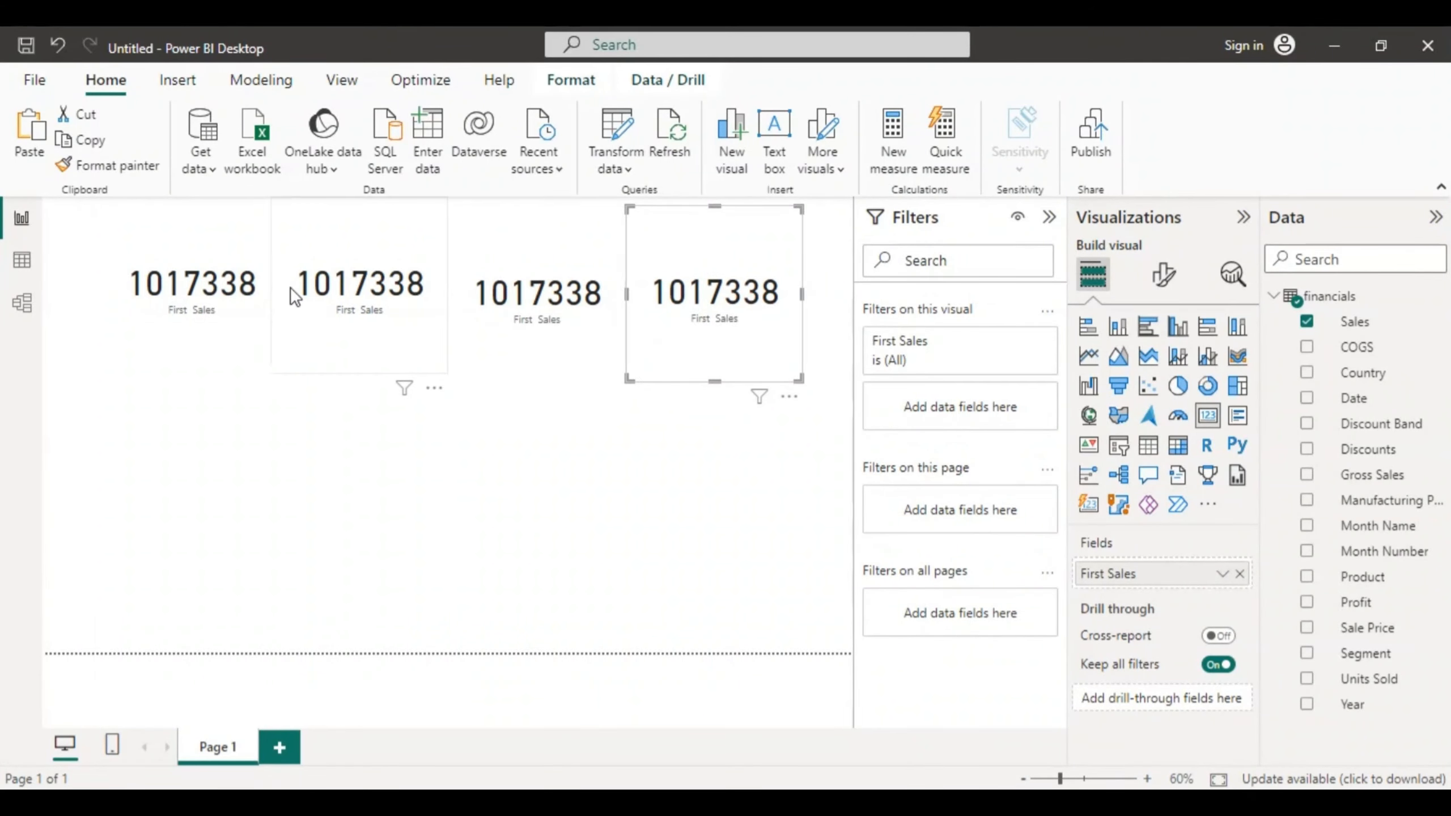
left_click_drag(237, 294, 236, 303)
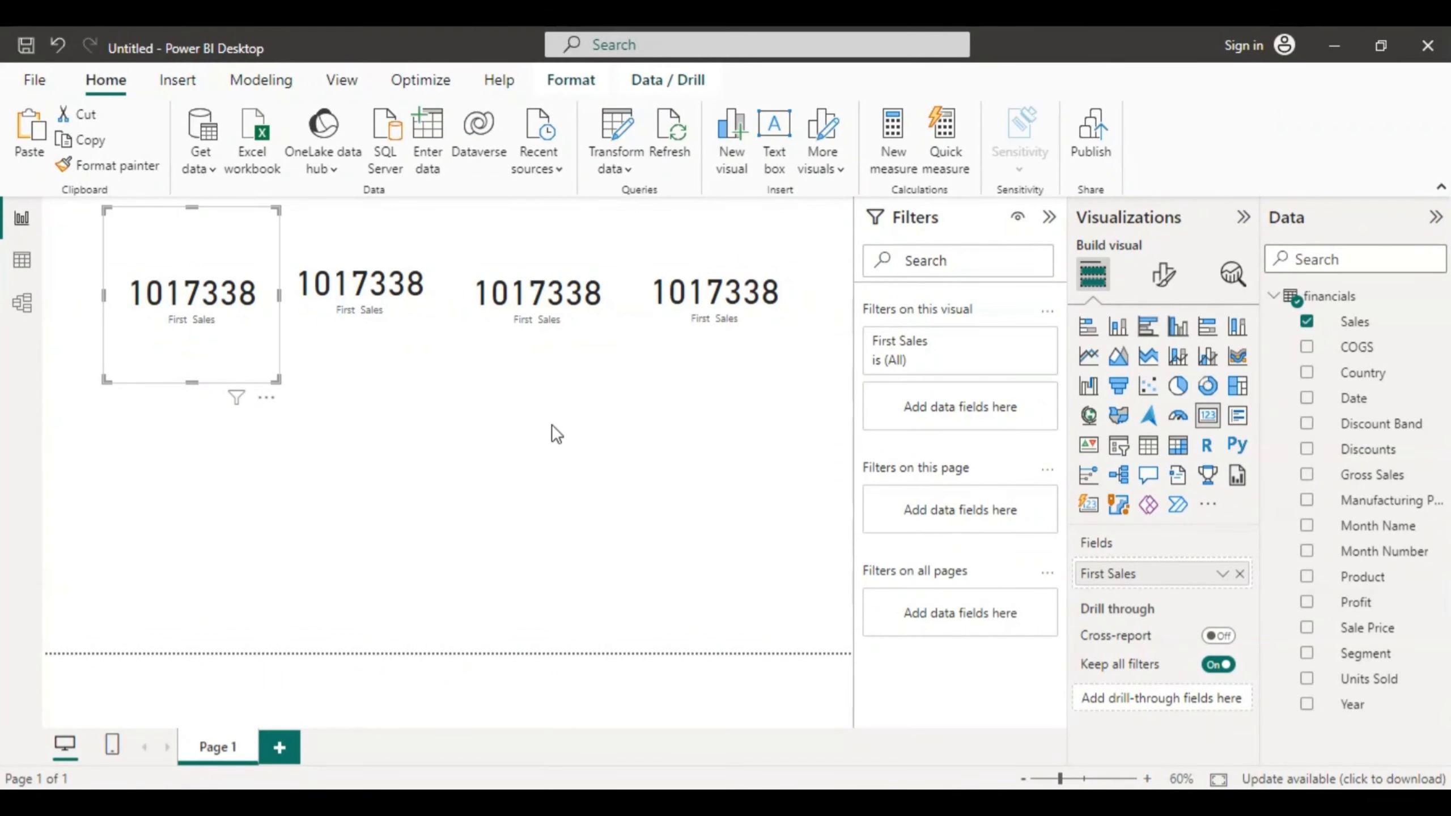
Step: Try replacing the Sales field with Profit in the second card, then remove Profit and clear the field search
left_click(378, 297)
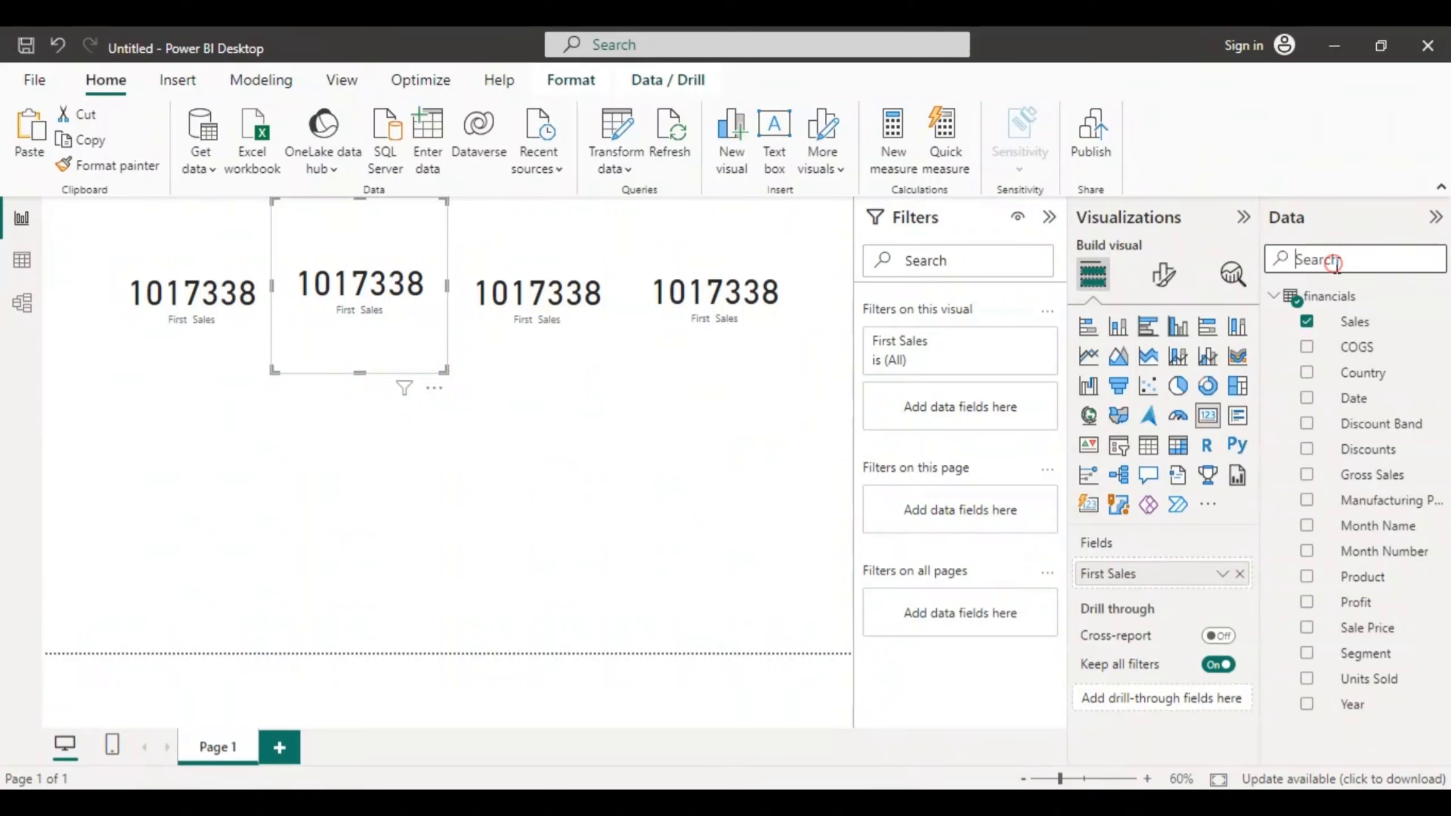
type("pr")
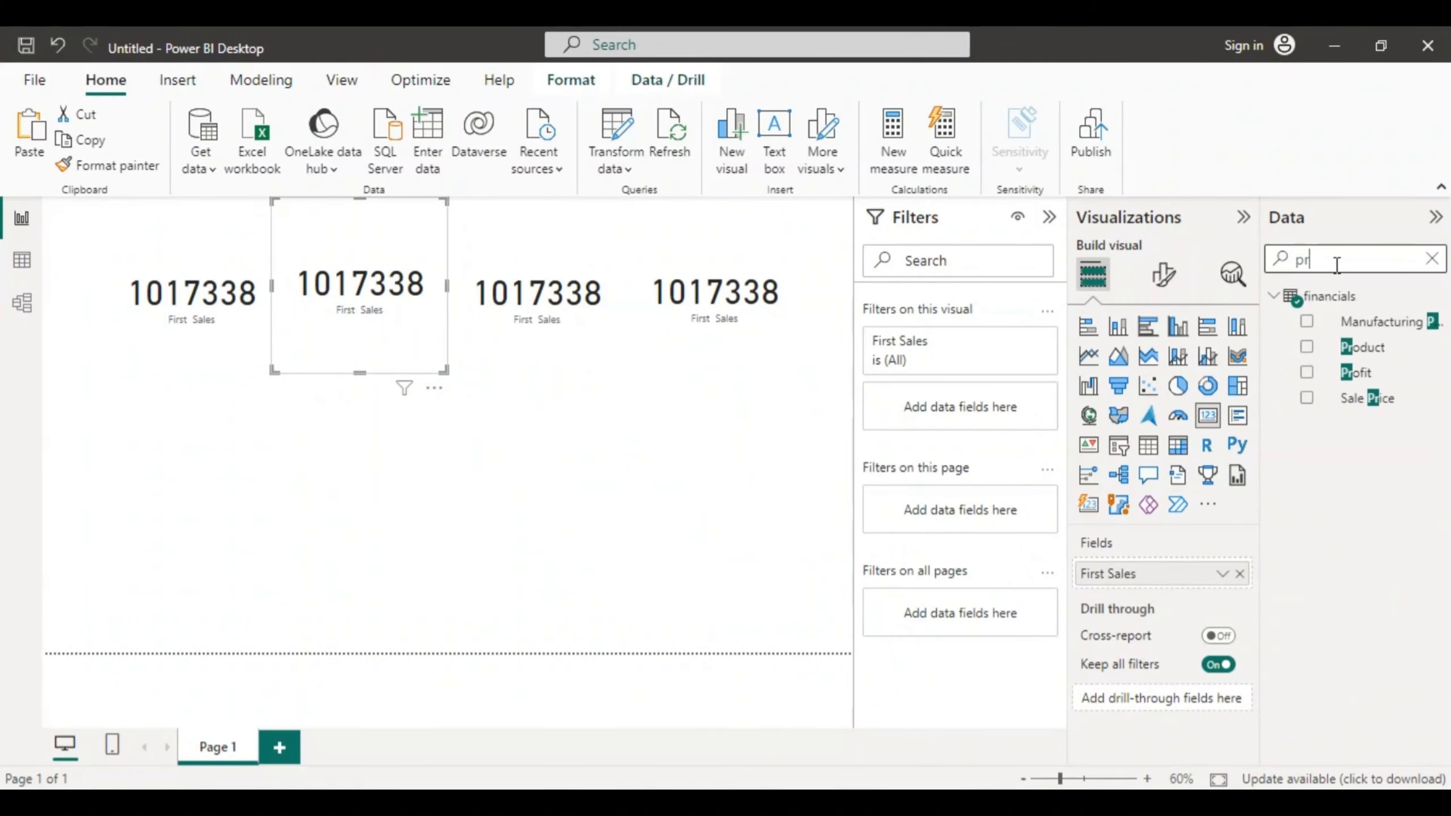
type("o")
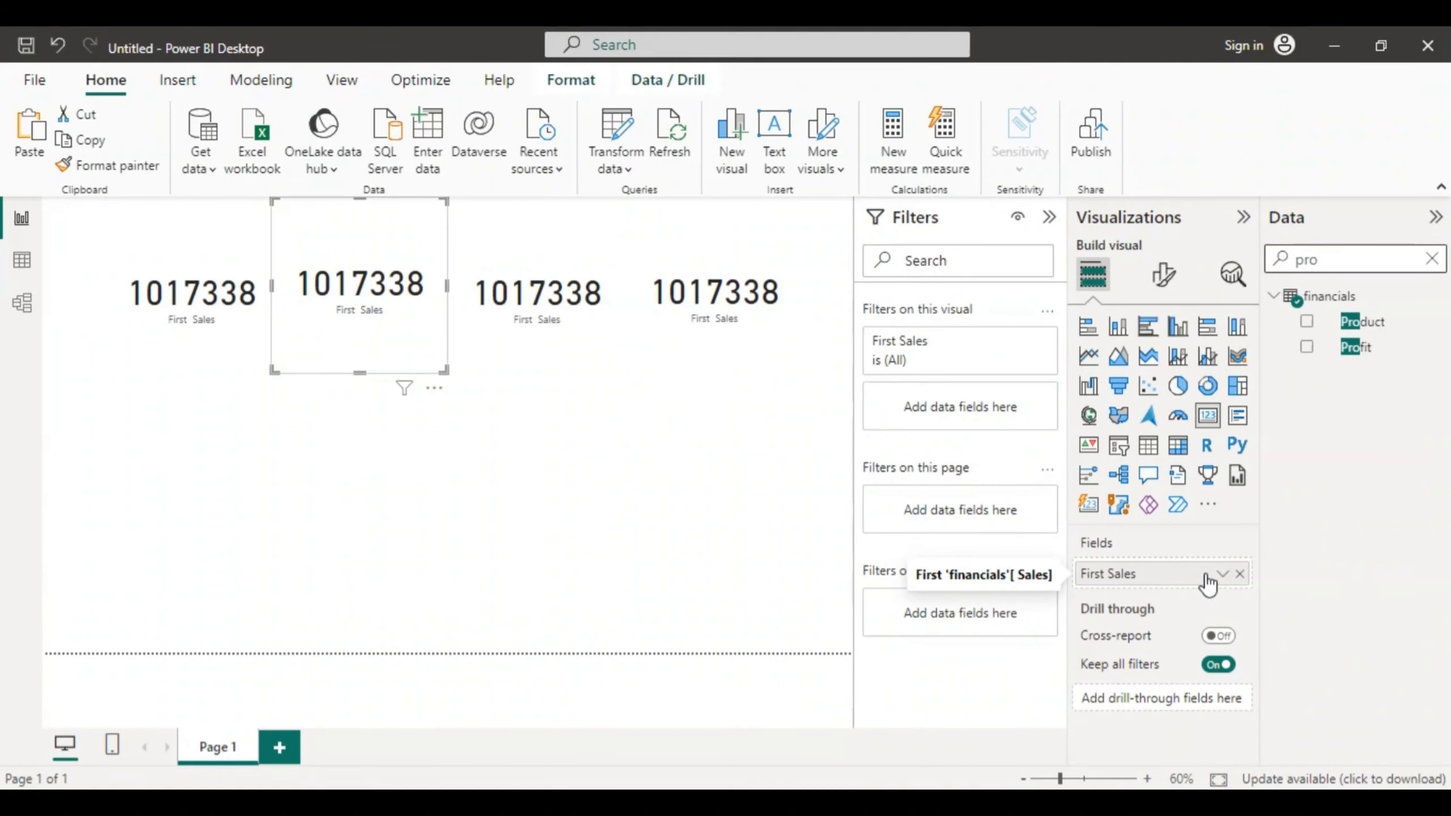
left_click(1237, 574)
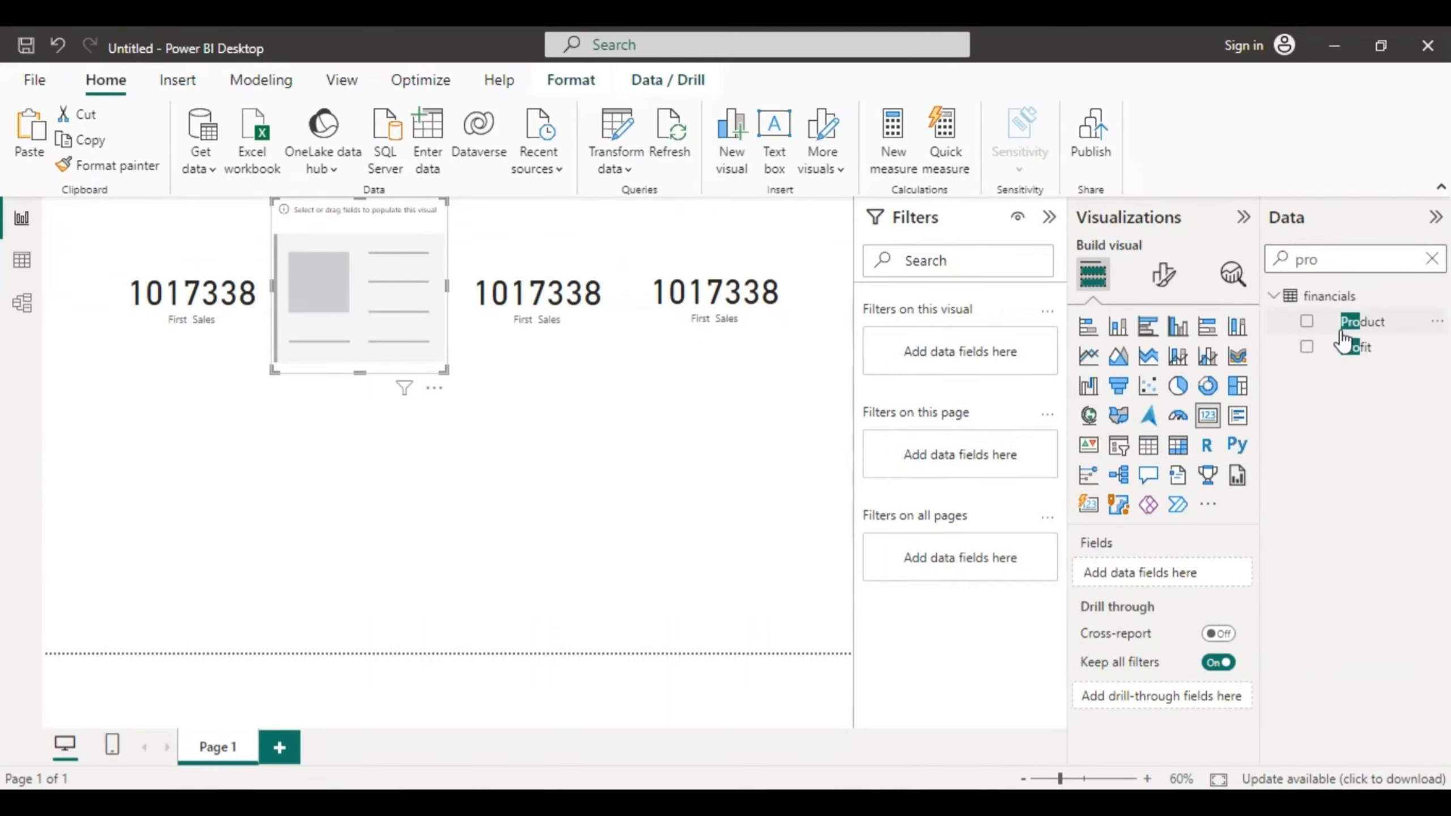
left_click(1306, 347)
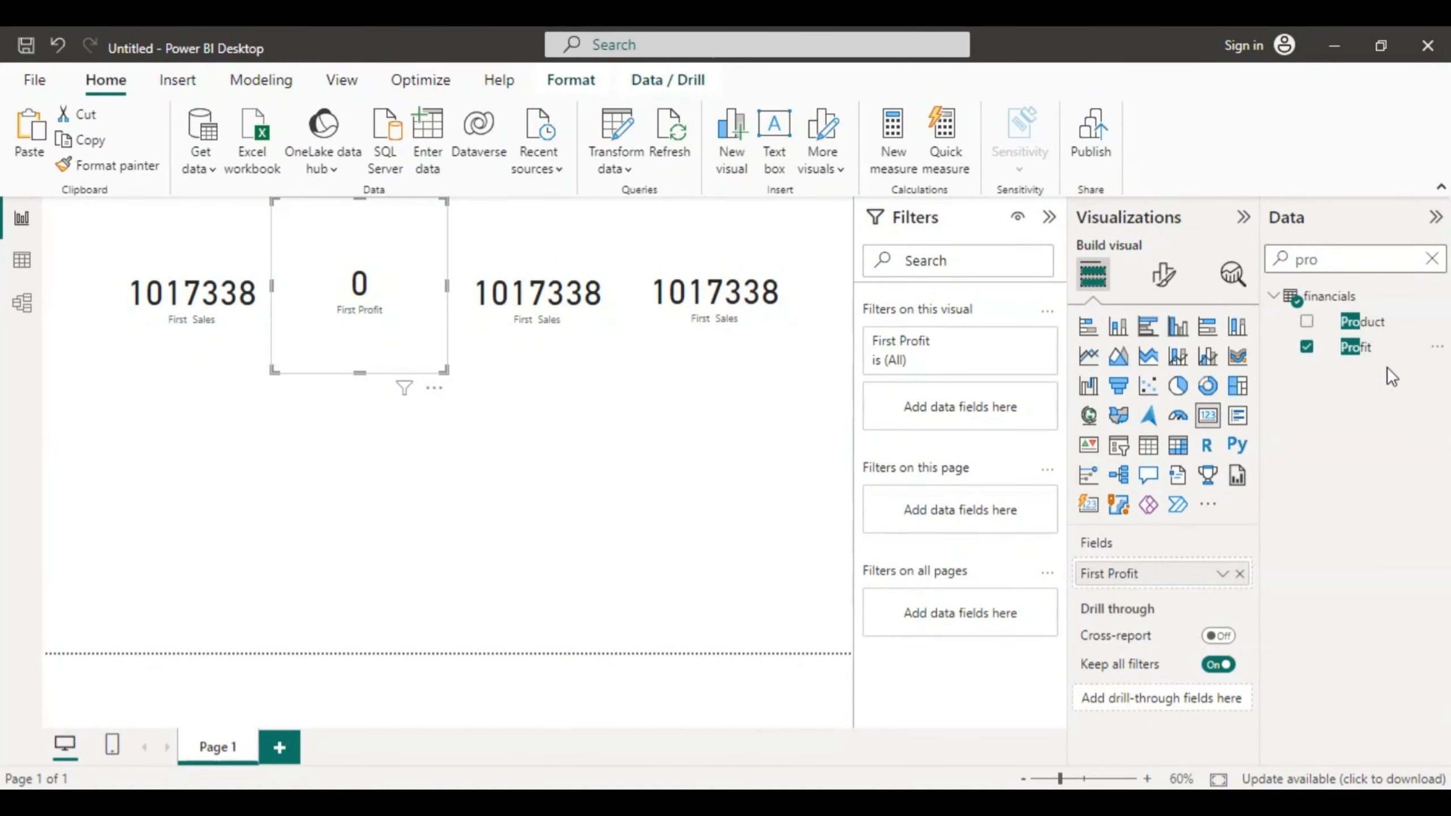
left_click(1306, 347)
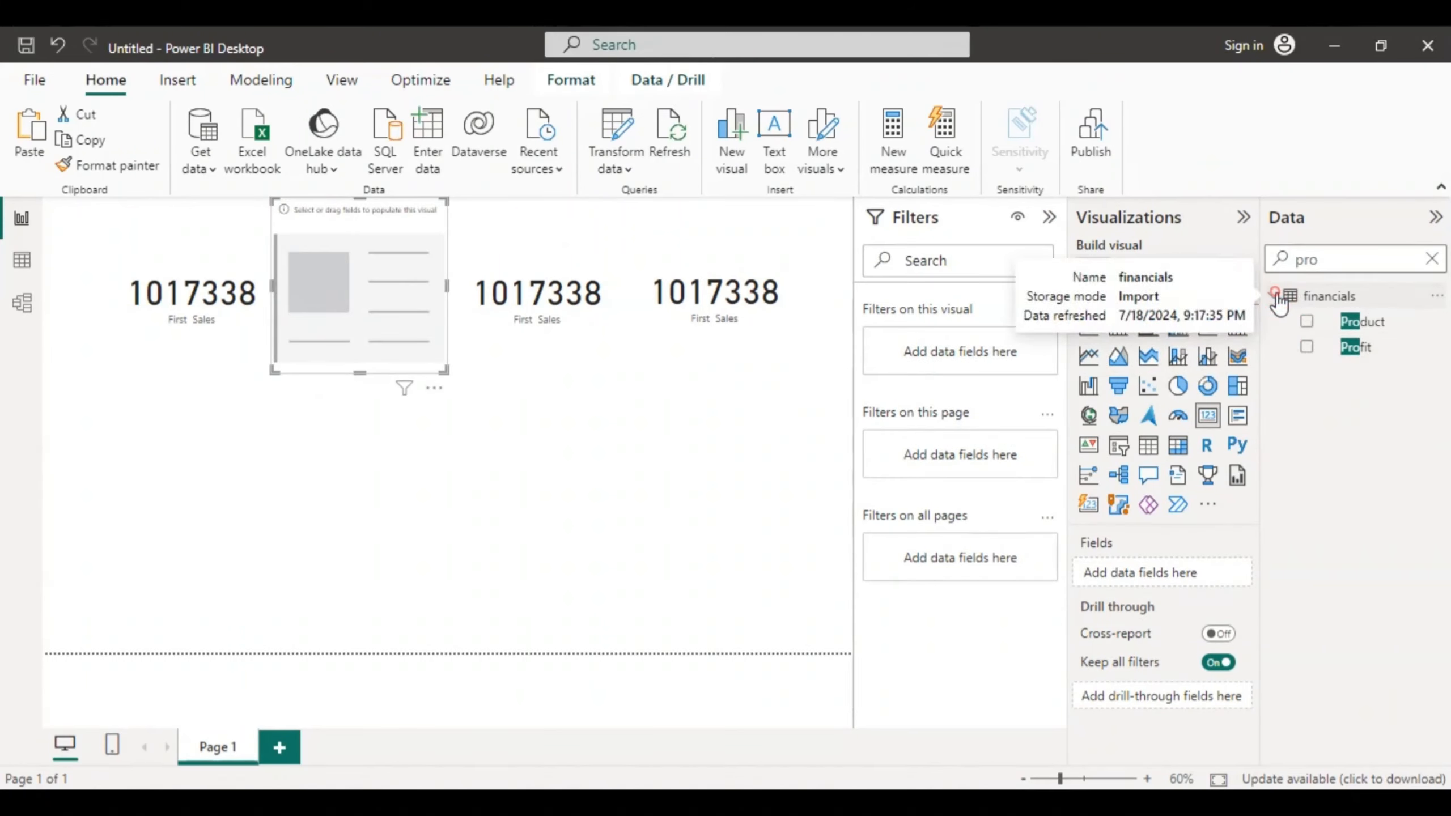
left_click(1431, 259)
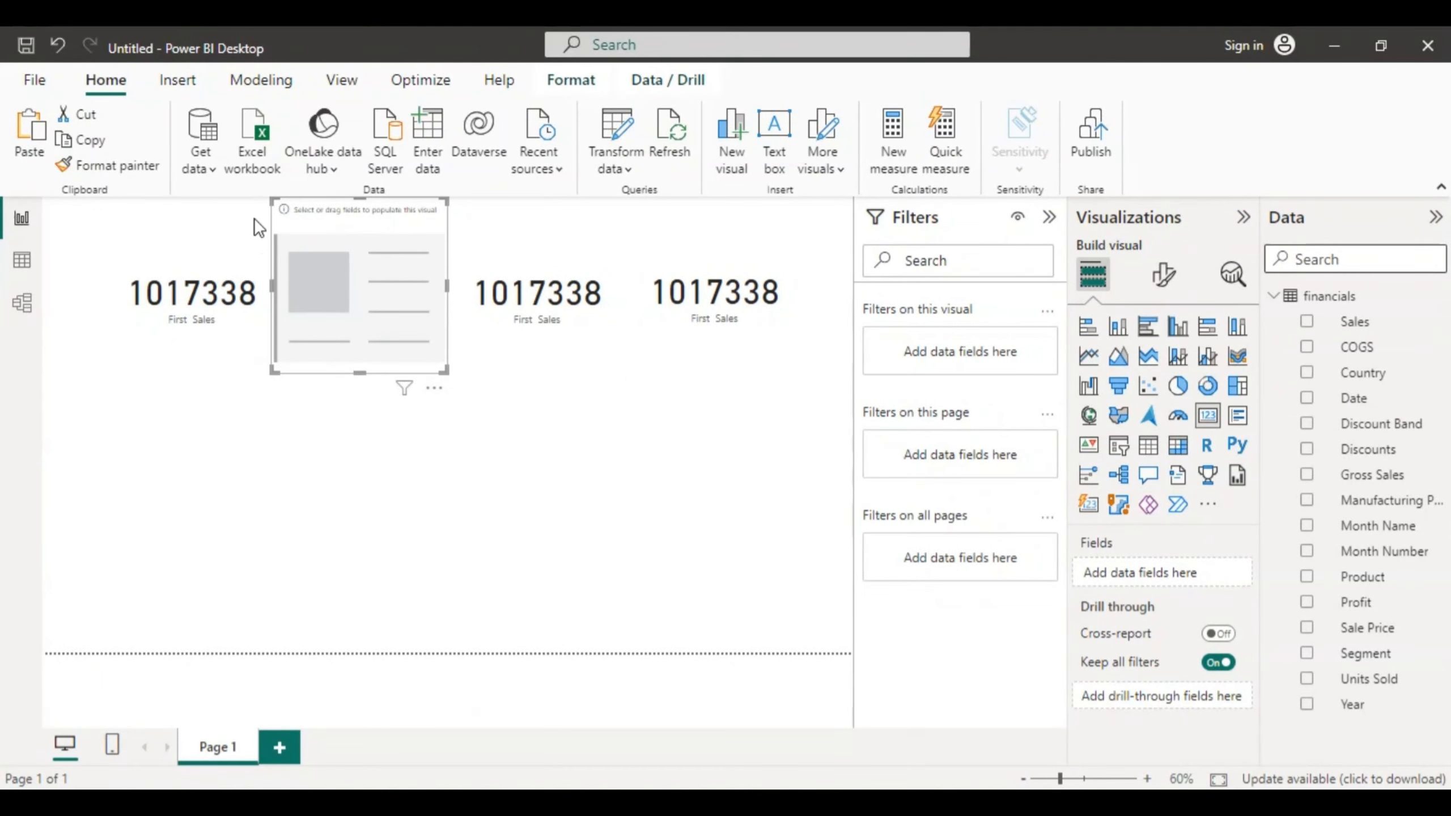
Step: Examine the financials table's data and the options available for its Sales field
left_click(210, 296)
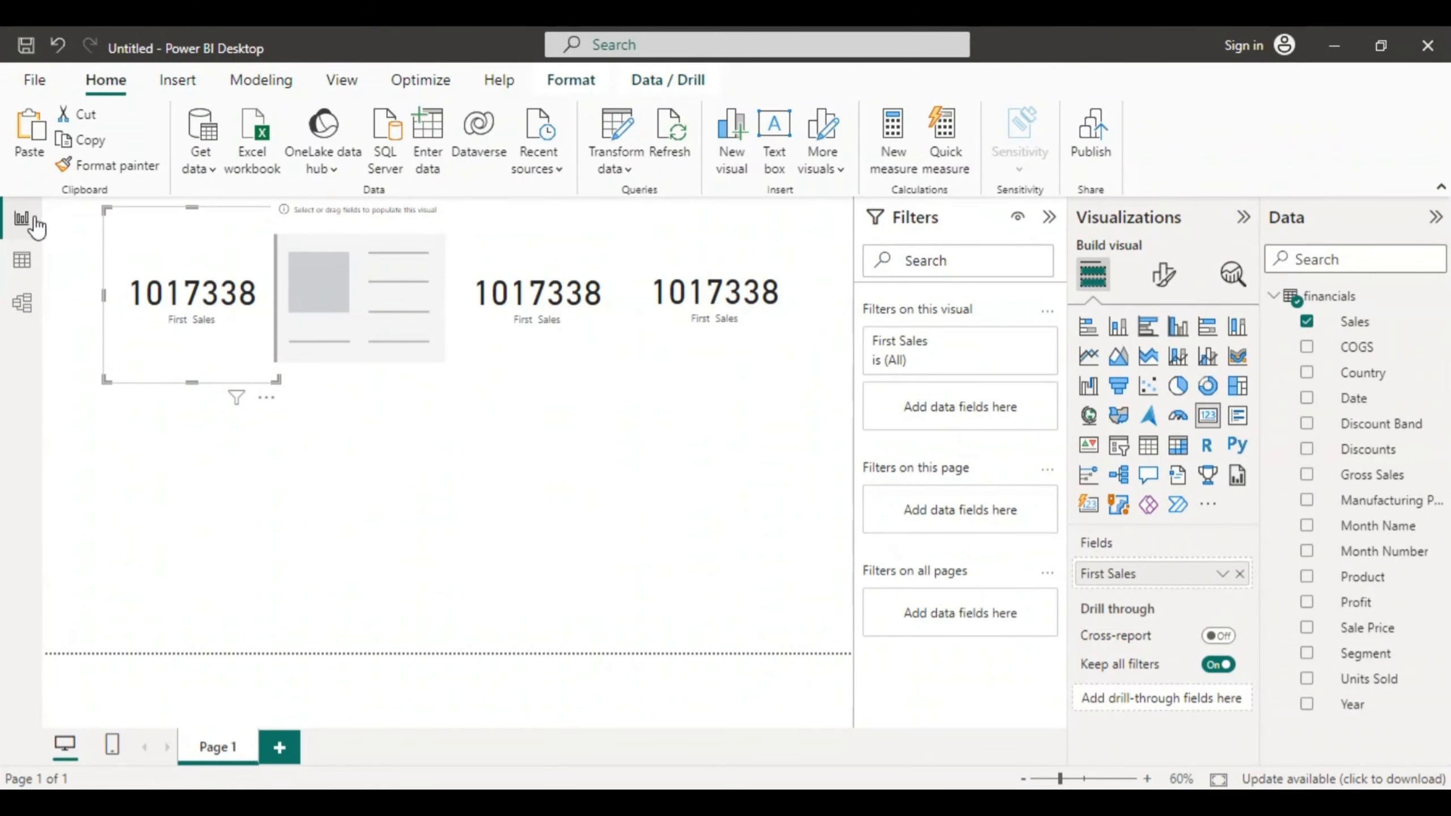
left_click(22, 264)
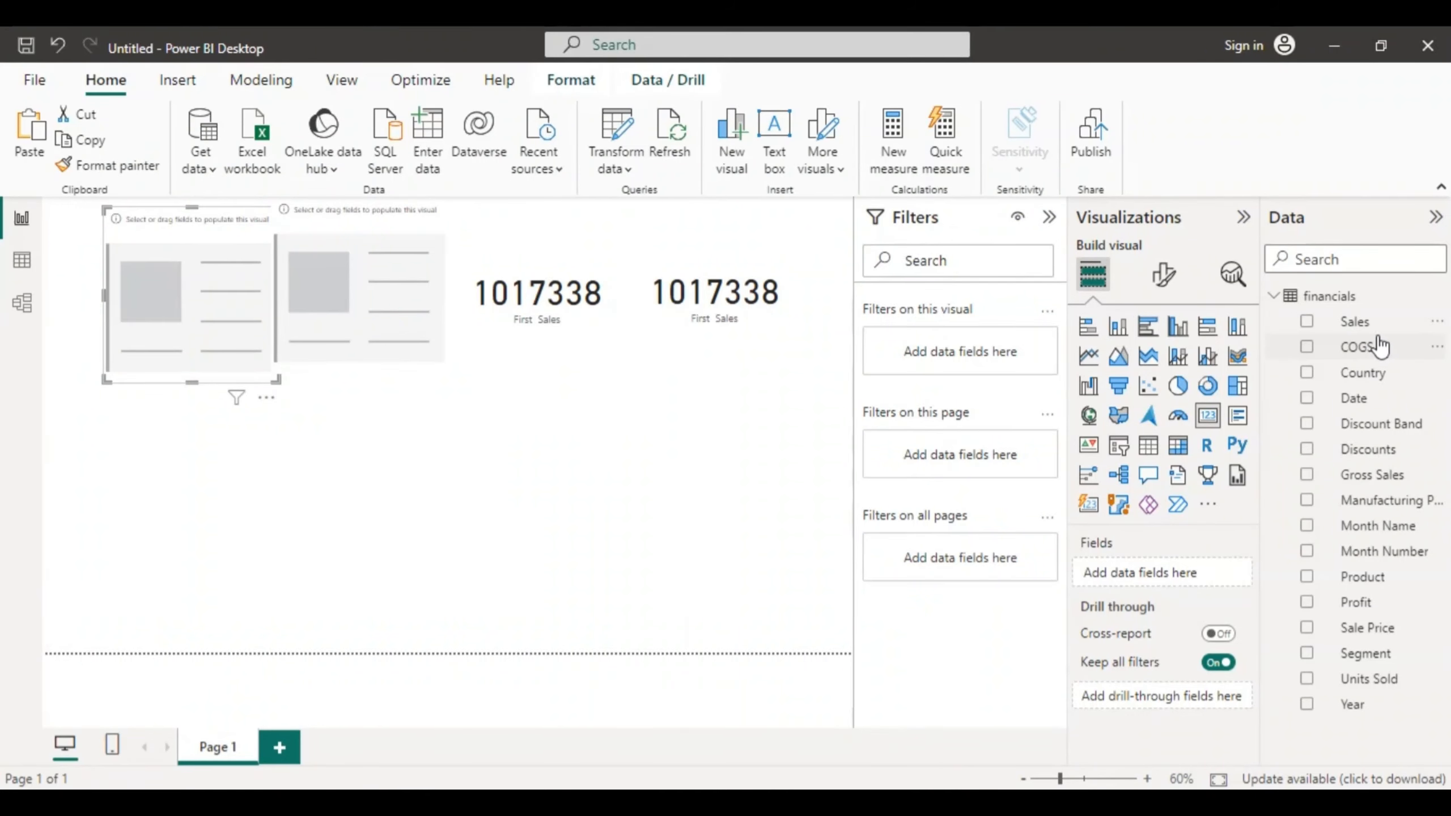
left_click(1353, 323)
right_click(1351, 321)
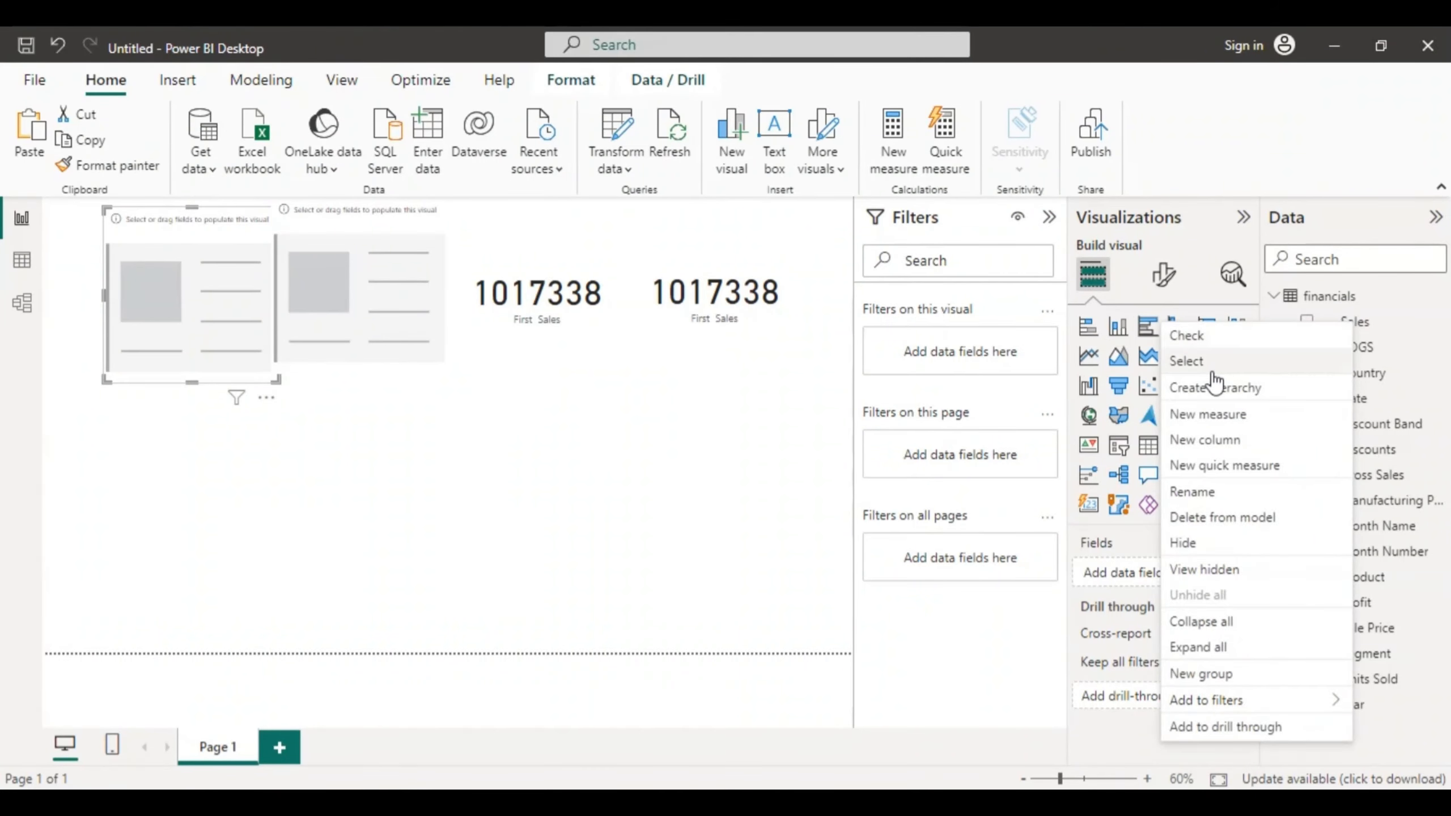
left_click(1011, 672)
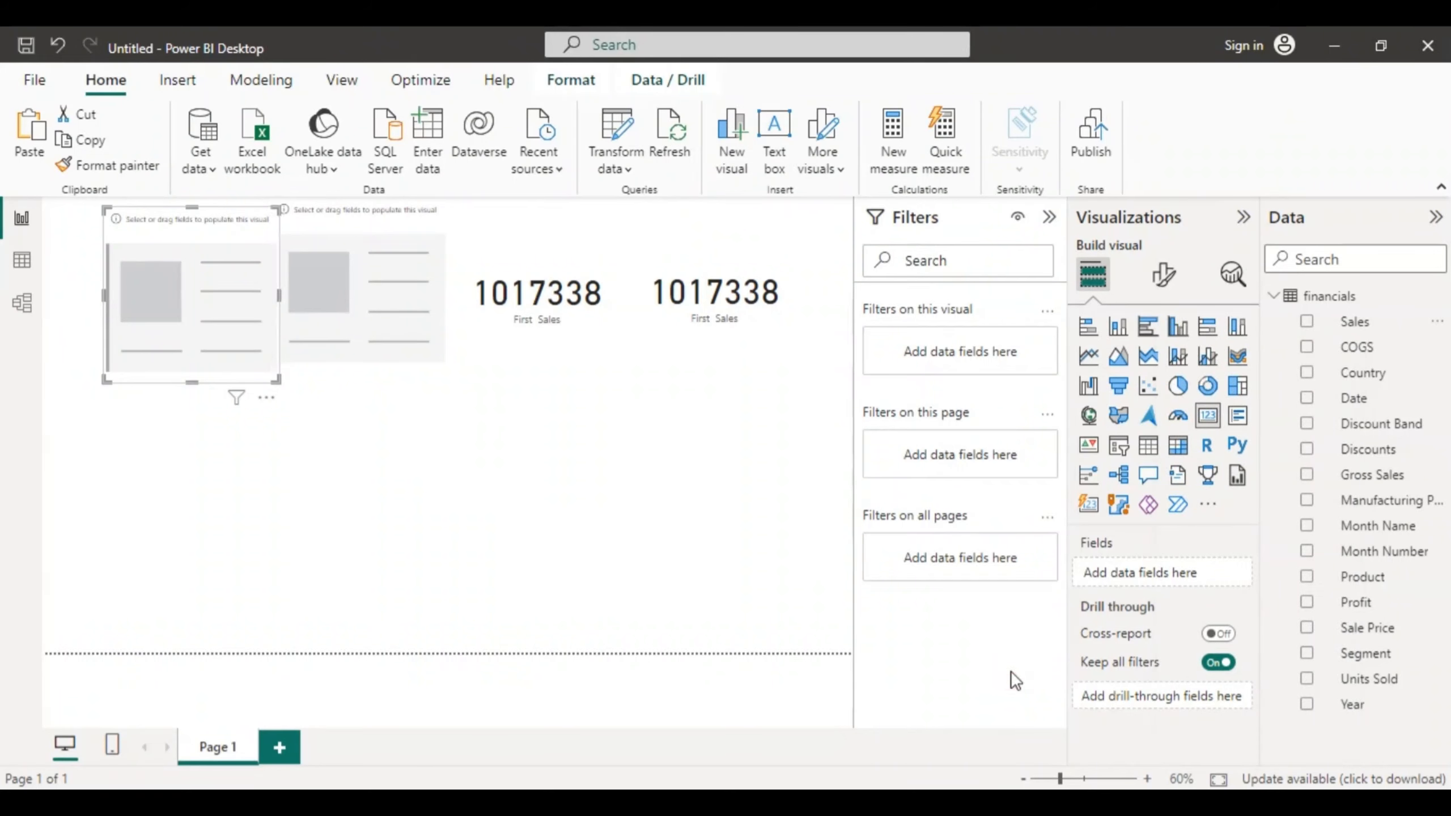
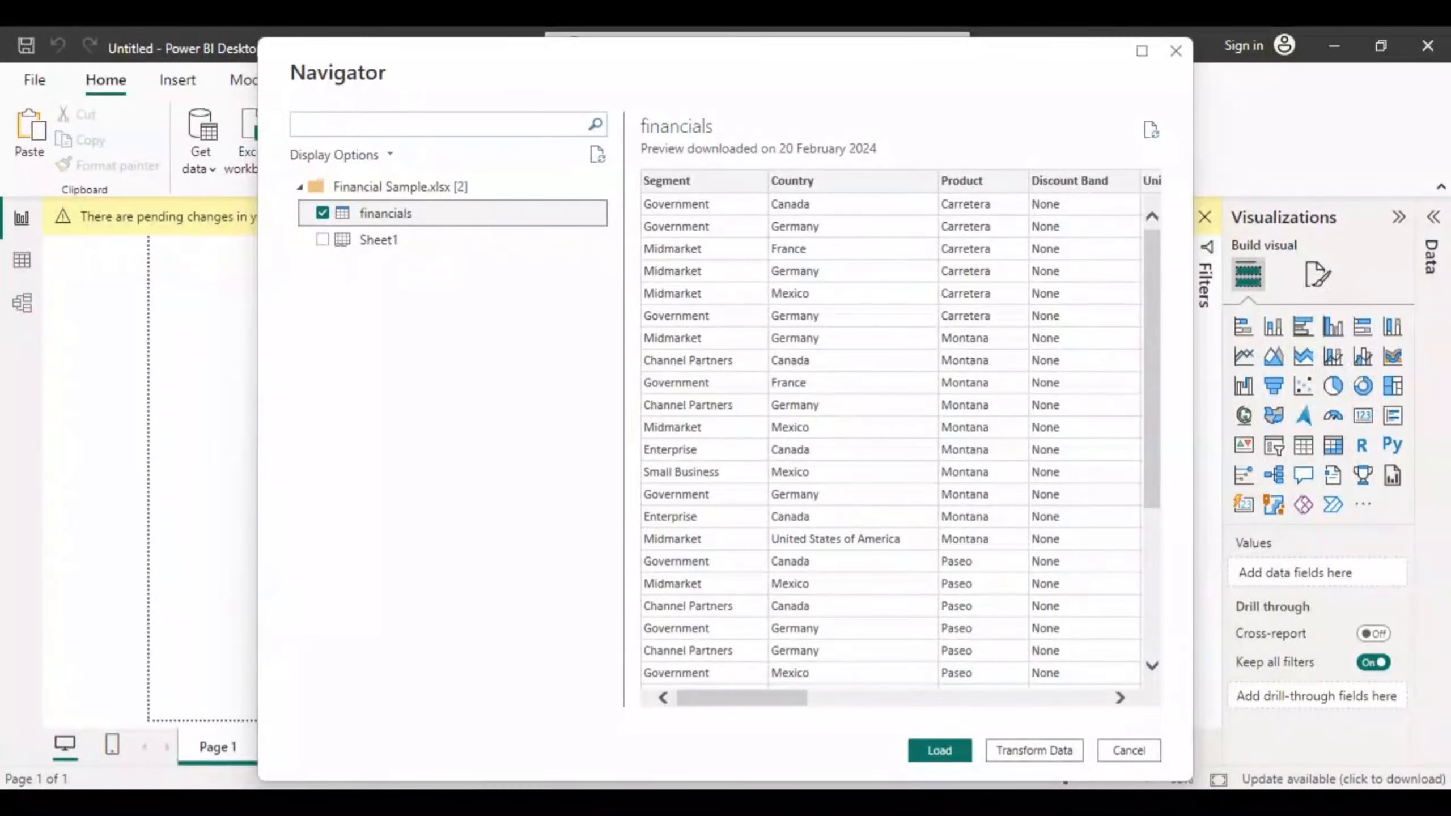
Step: Load the financials table from Financial Sample.xlsx and apply the pending query changes to the report
left_click(948, 750)
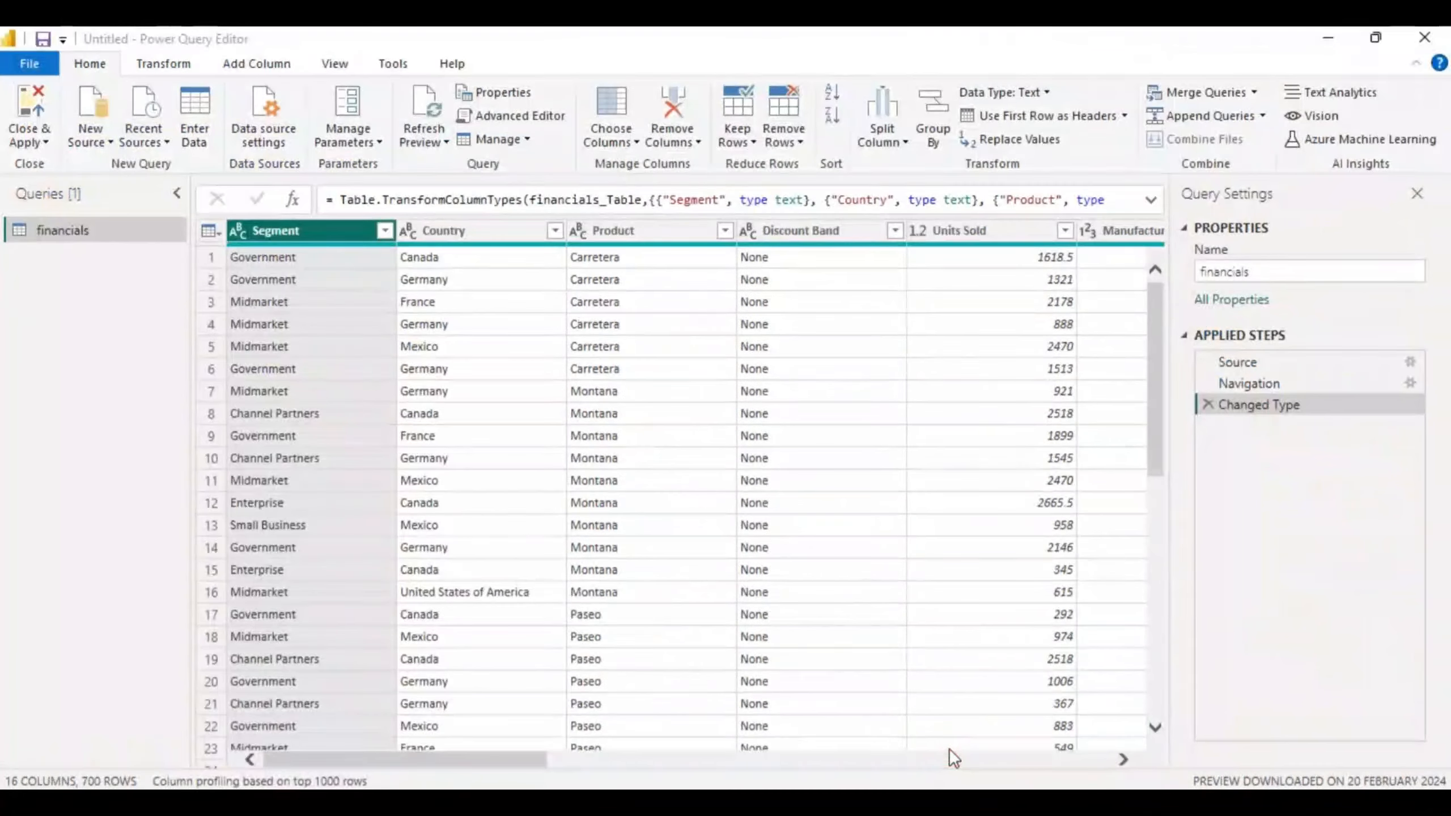
key("alt+Tab")
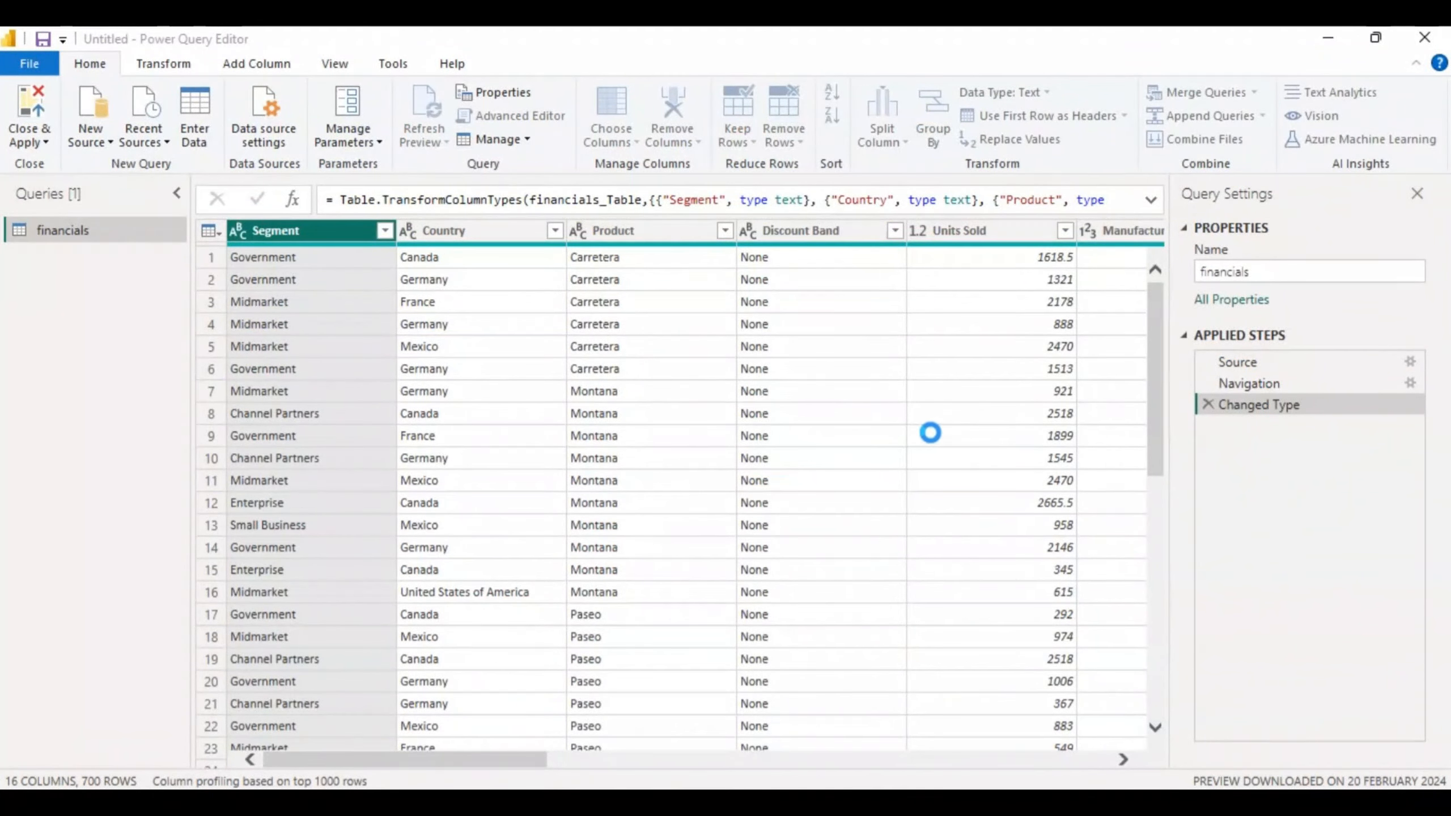
key("alt+Tab")
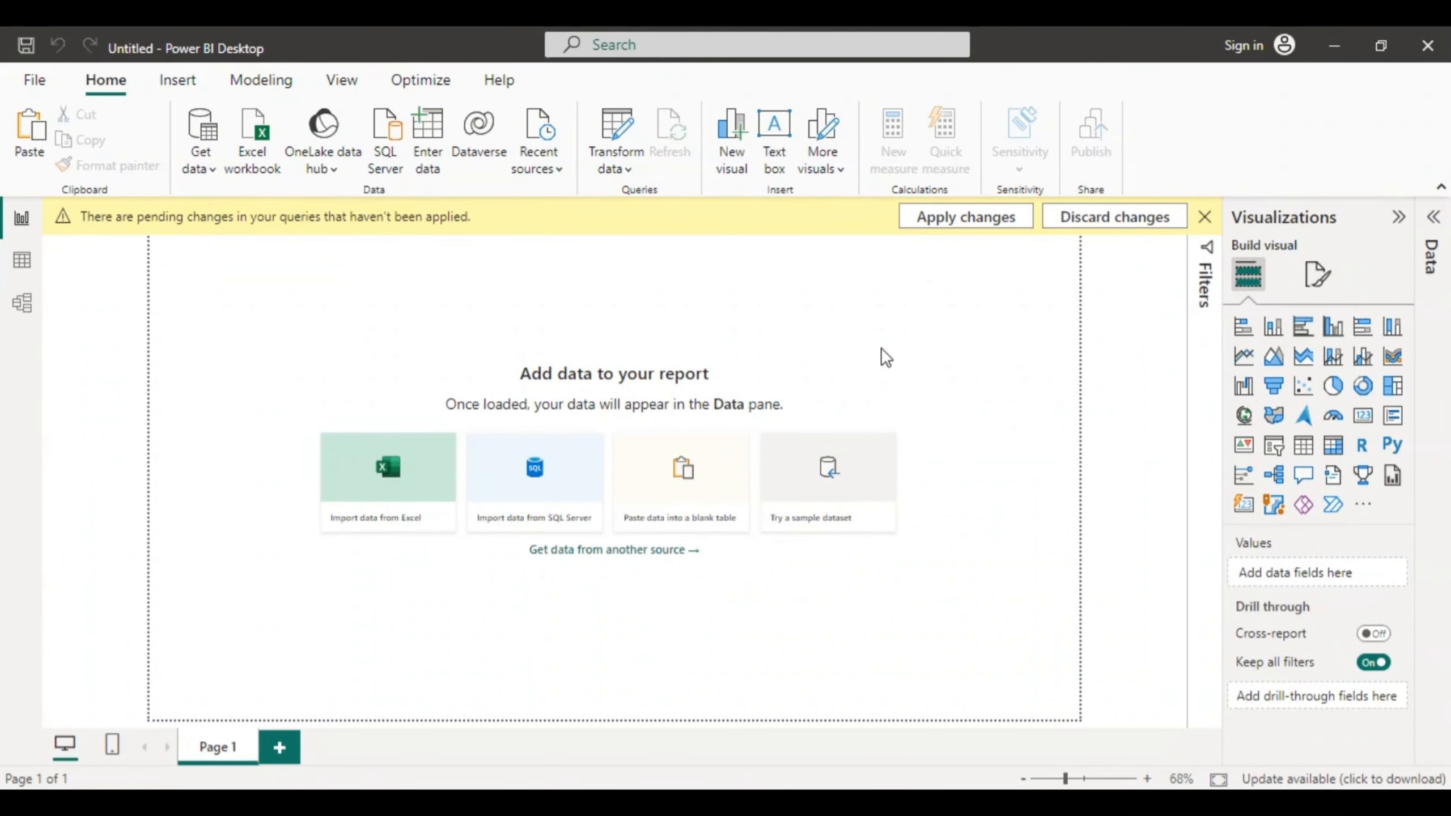
left_click(965, 217)
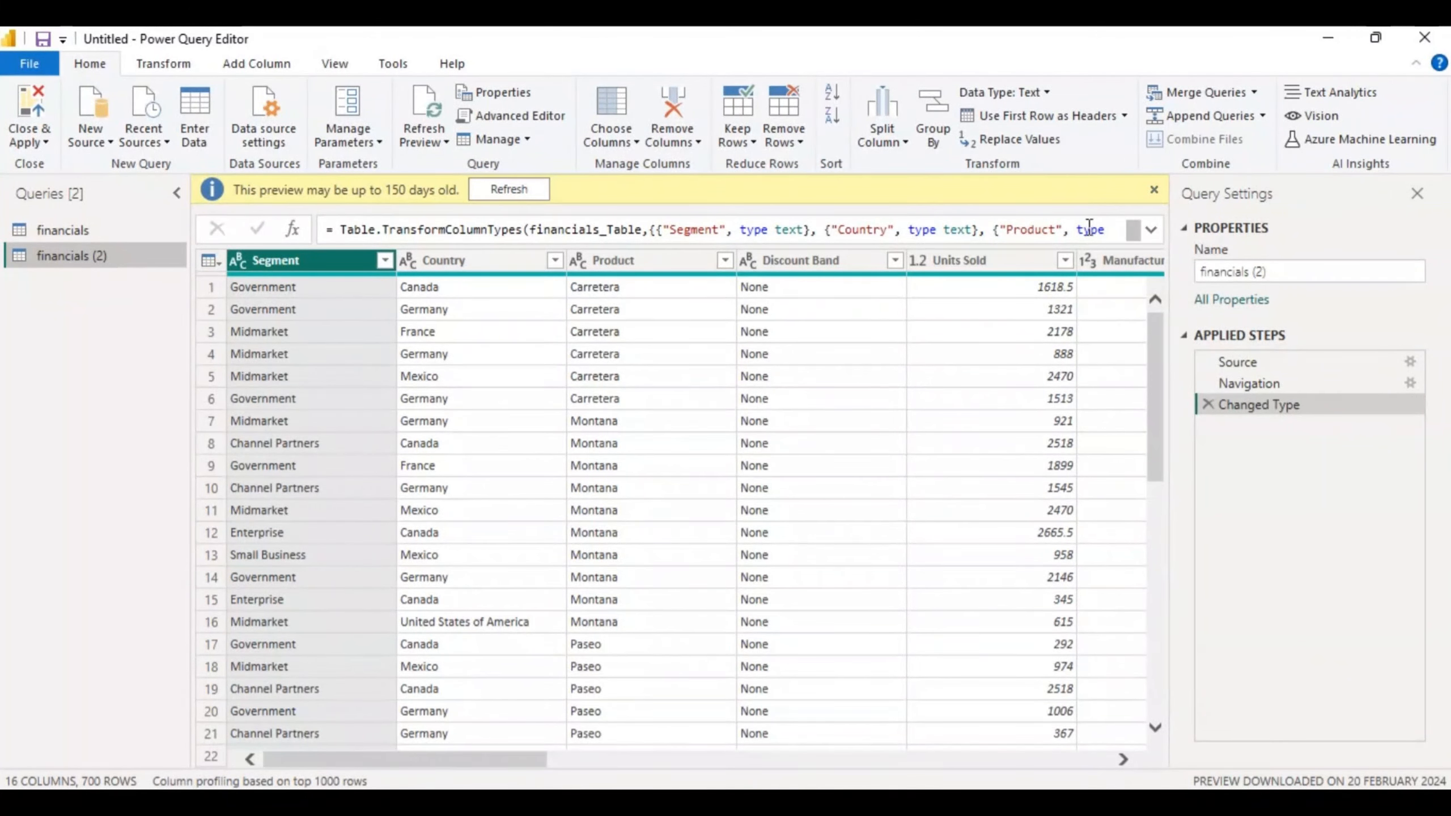
Step: Dismiss the old-preview notice in the query editor, then close the editor and apply the changes with Changed Type kept
left_click(1152, 190)
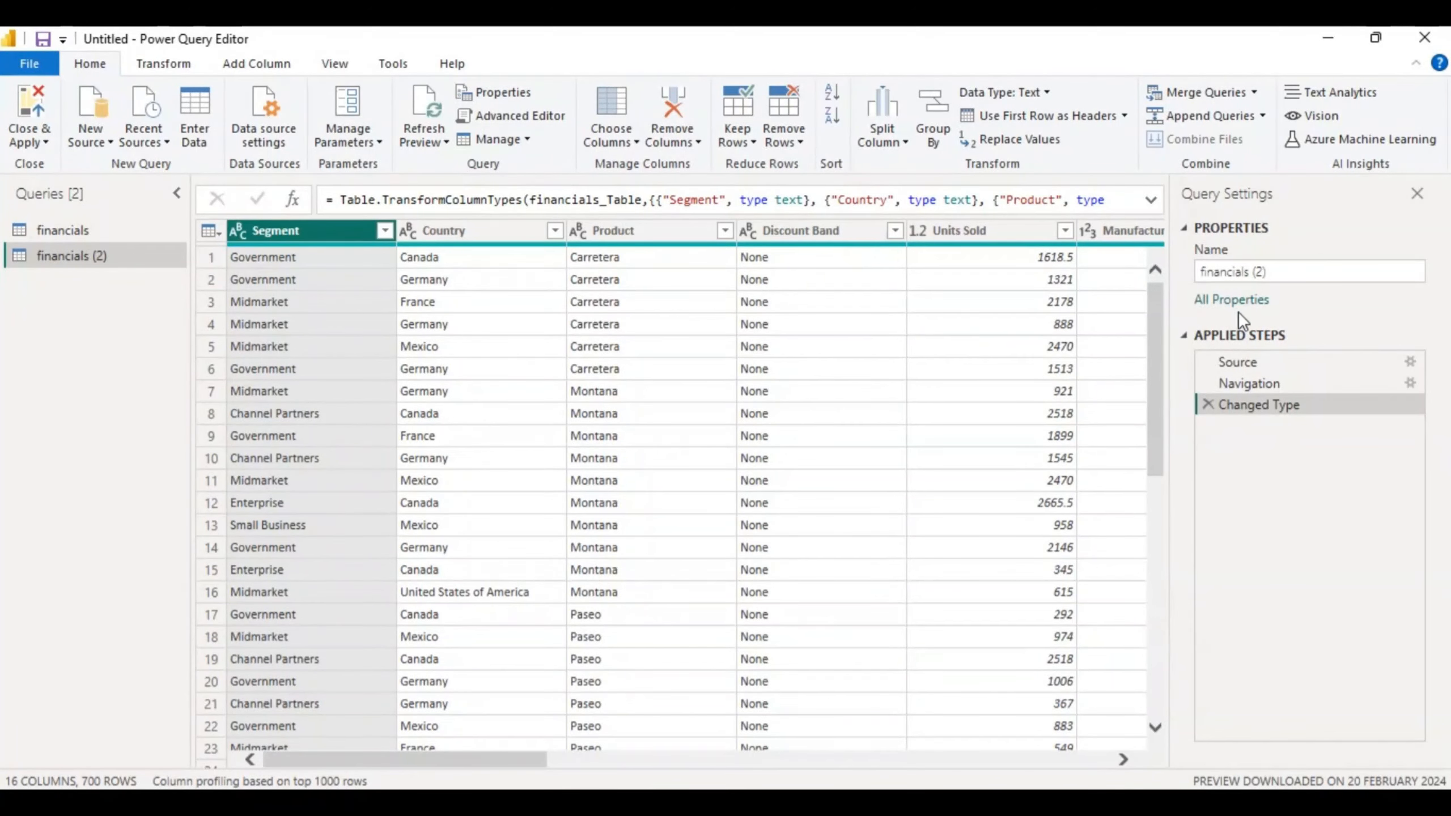
left_click(47, 142)
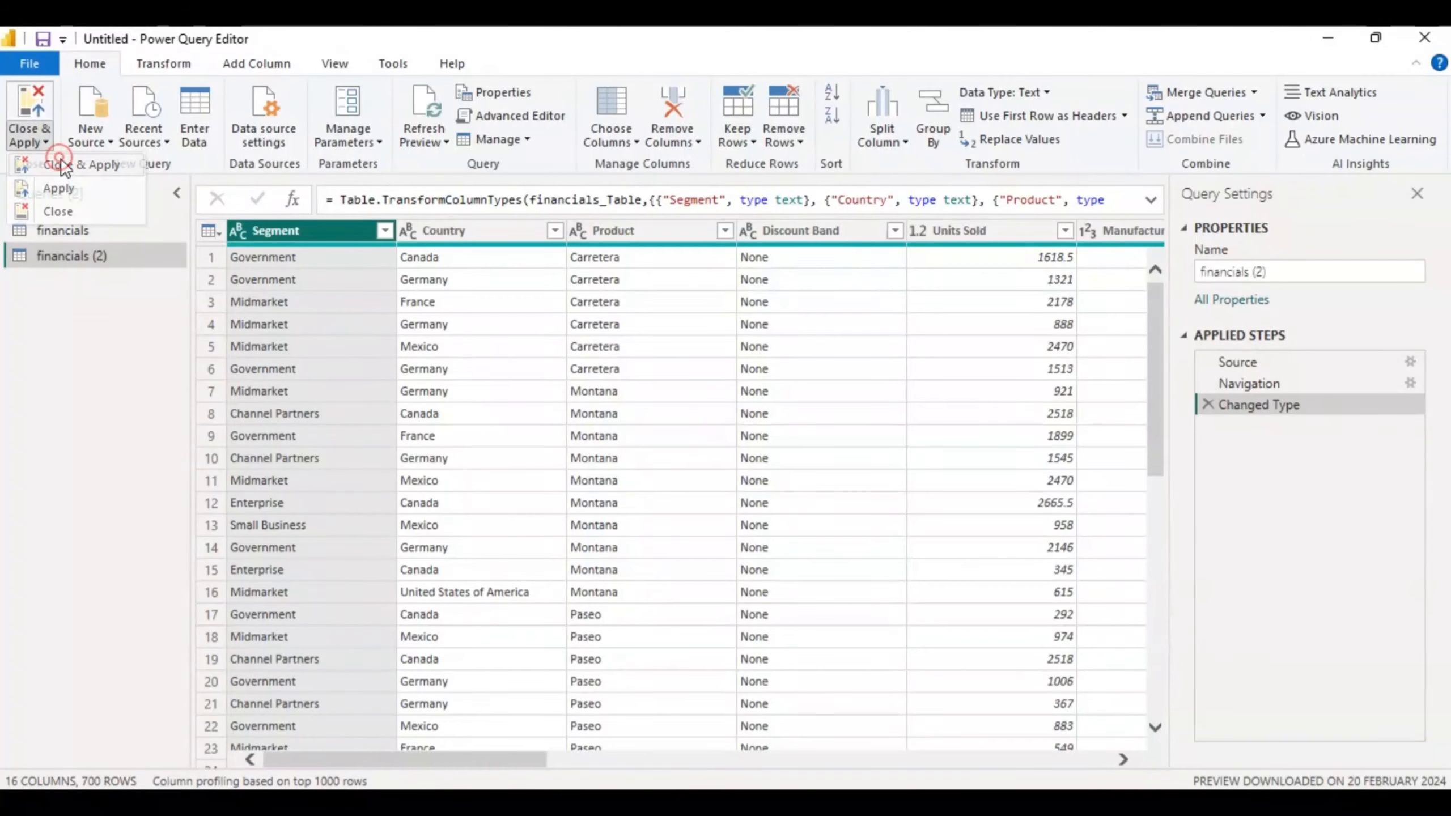
left_click(61, 159)
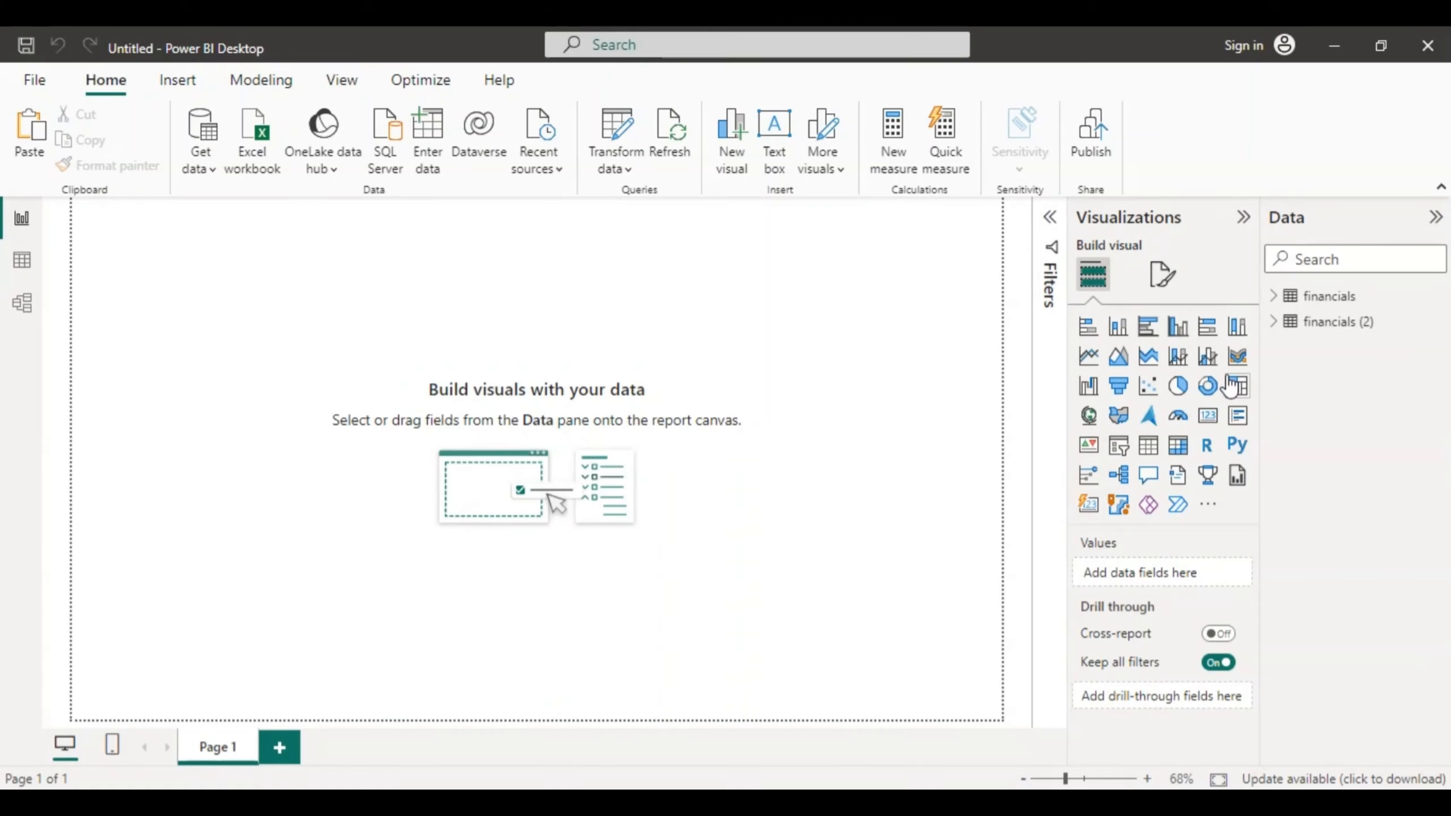
Step: Add a card visual to the page showing the Sales field from the financials (2) table
left_click(1208, 417)
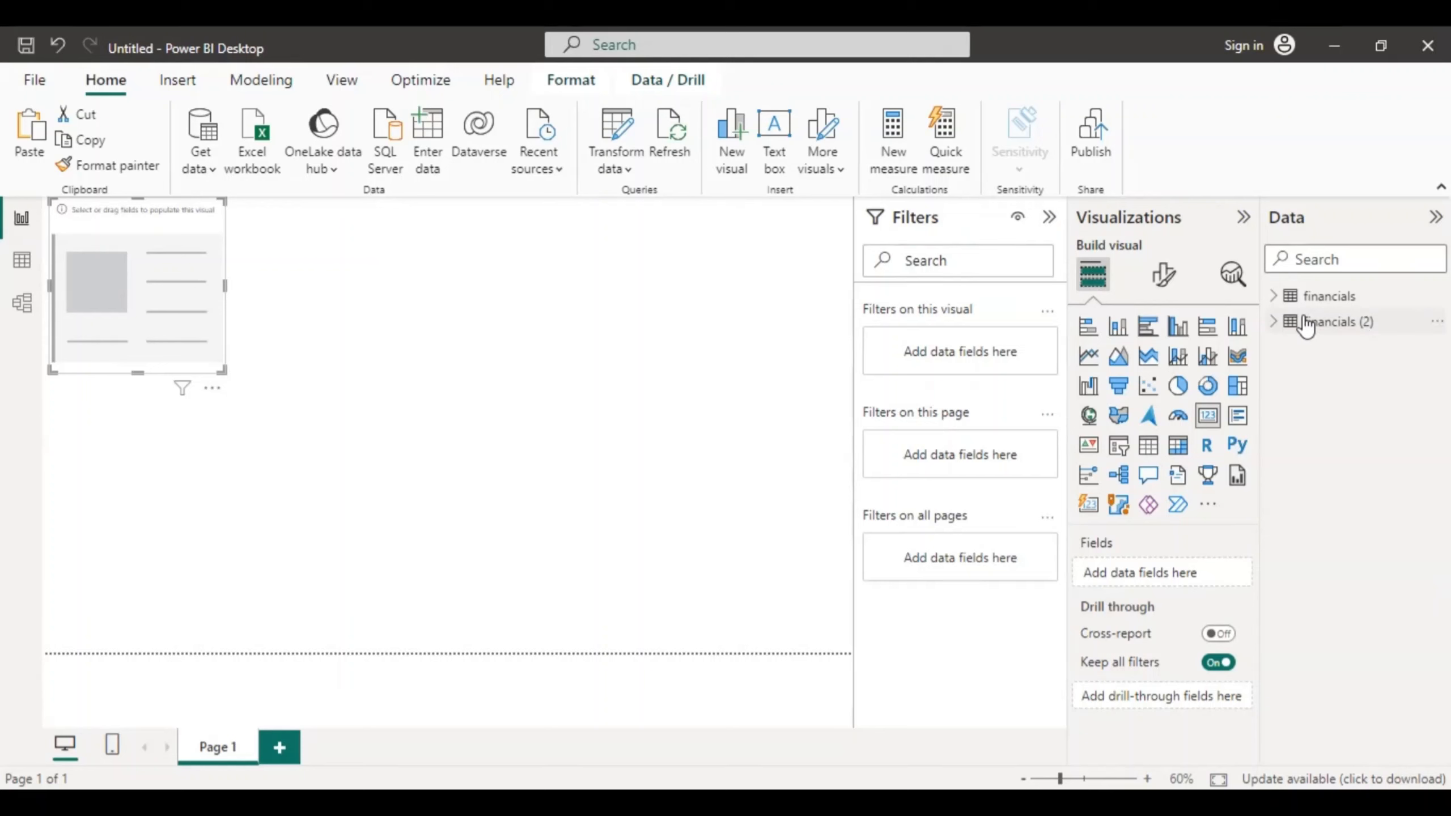
left_click(1271, 322)
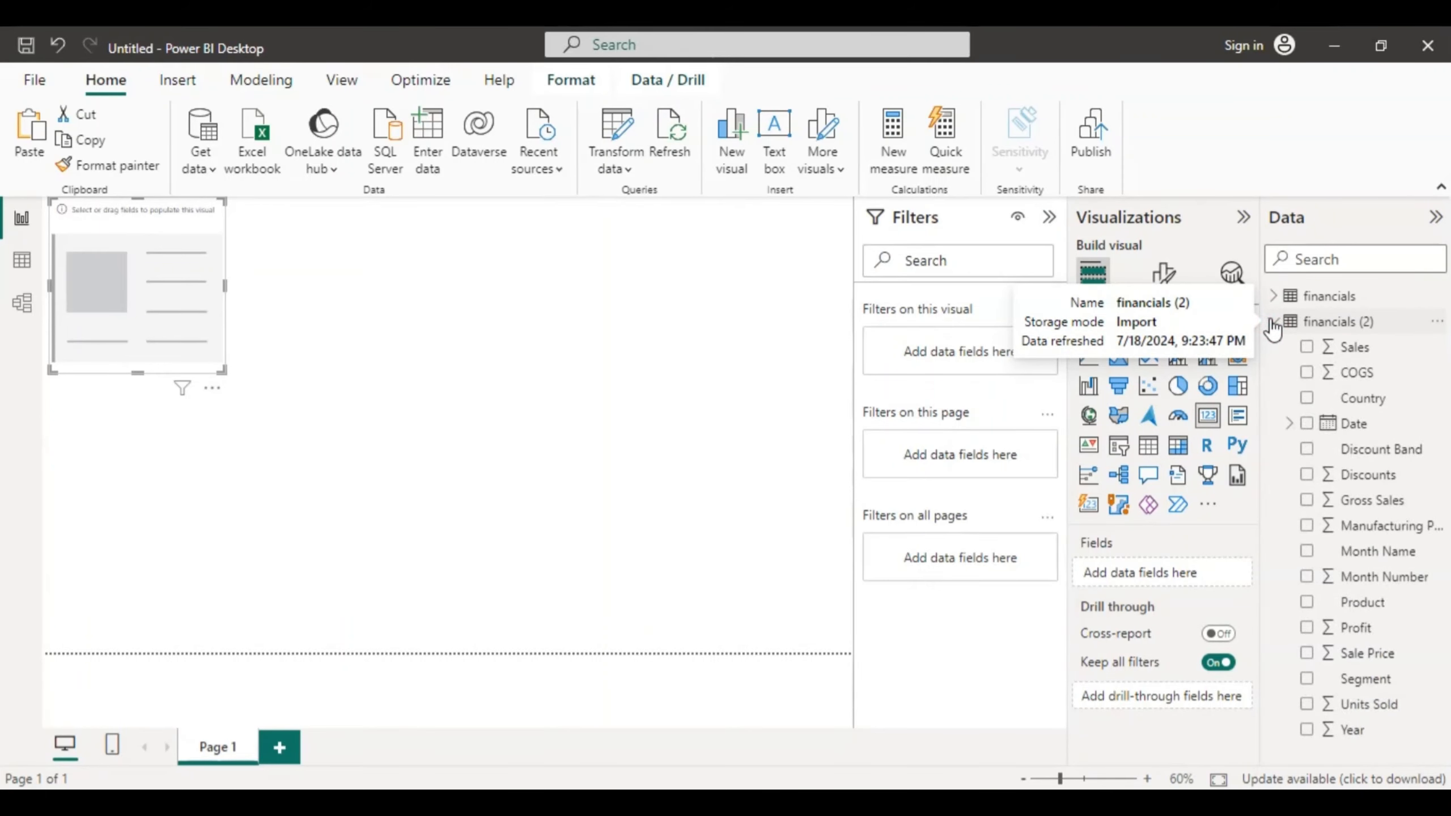
left_click(1306, 347)
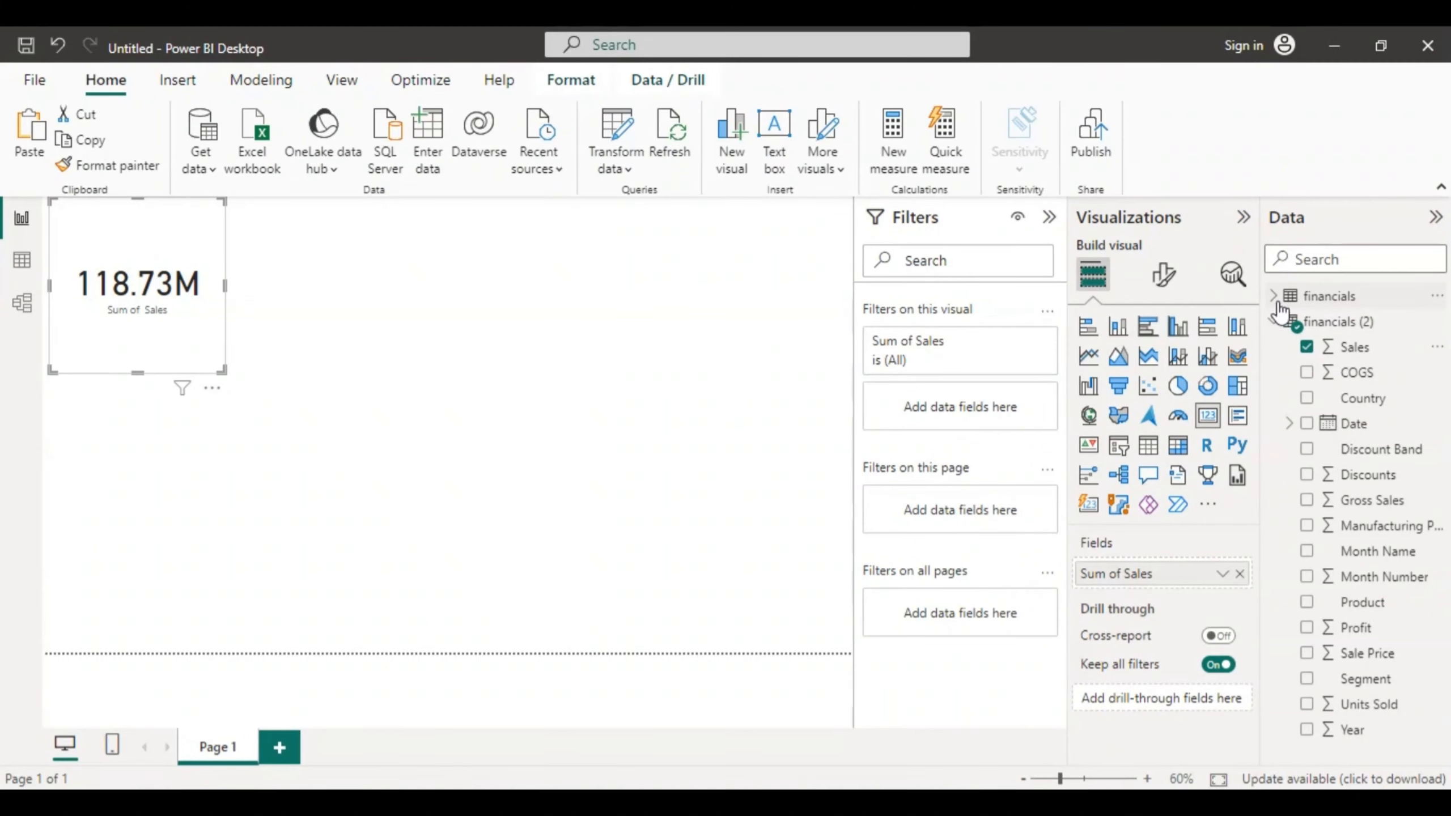
Step: Delete the redundant financials table from the model, keeping financials (2)
right_click(1313, 294)
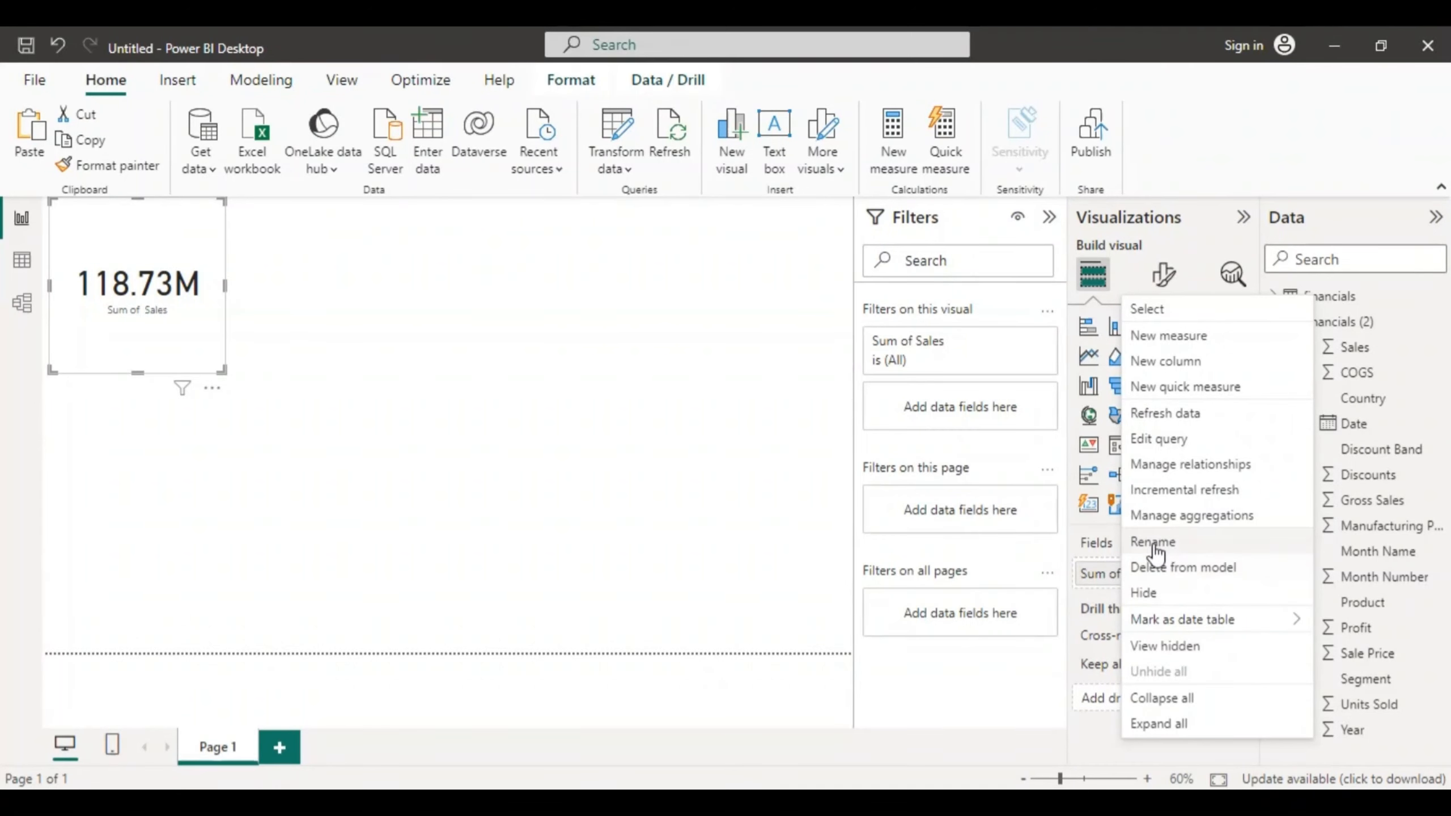
left_click(1187, 568)
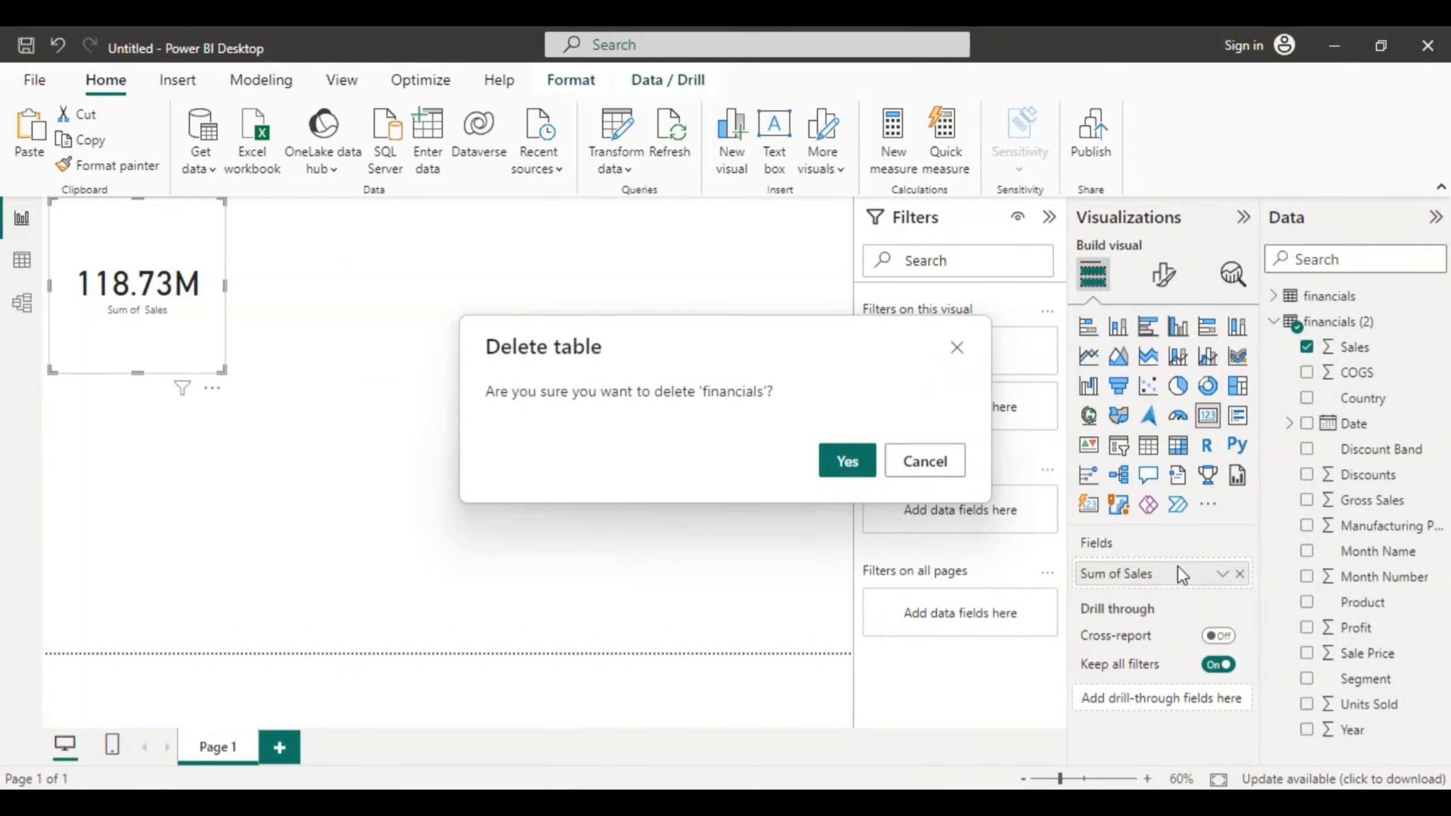
left_click(856, 457)
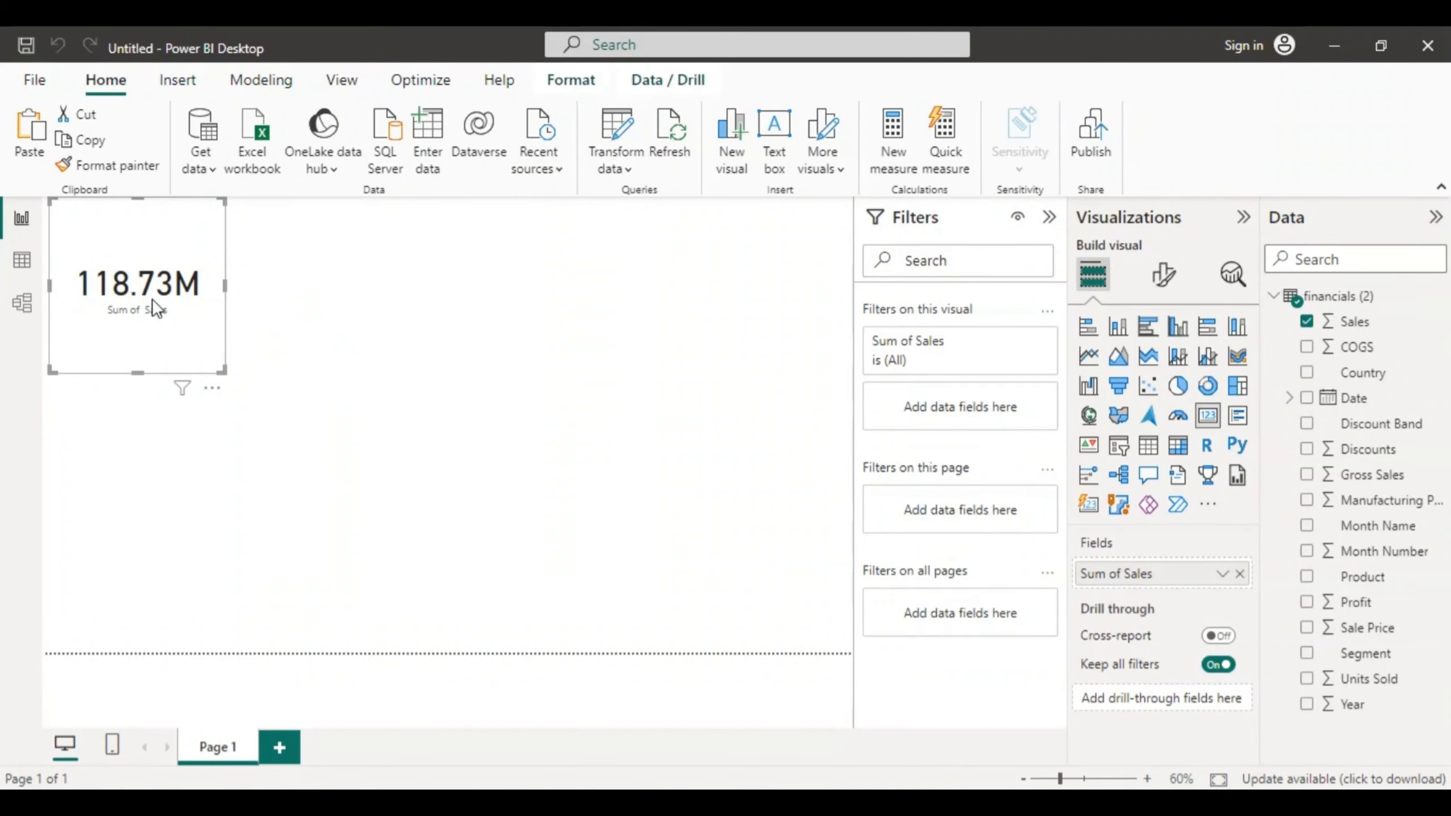
Step: Paste three copies of the Sales card onto the report page
key("ctrl+v")
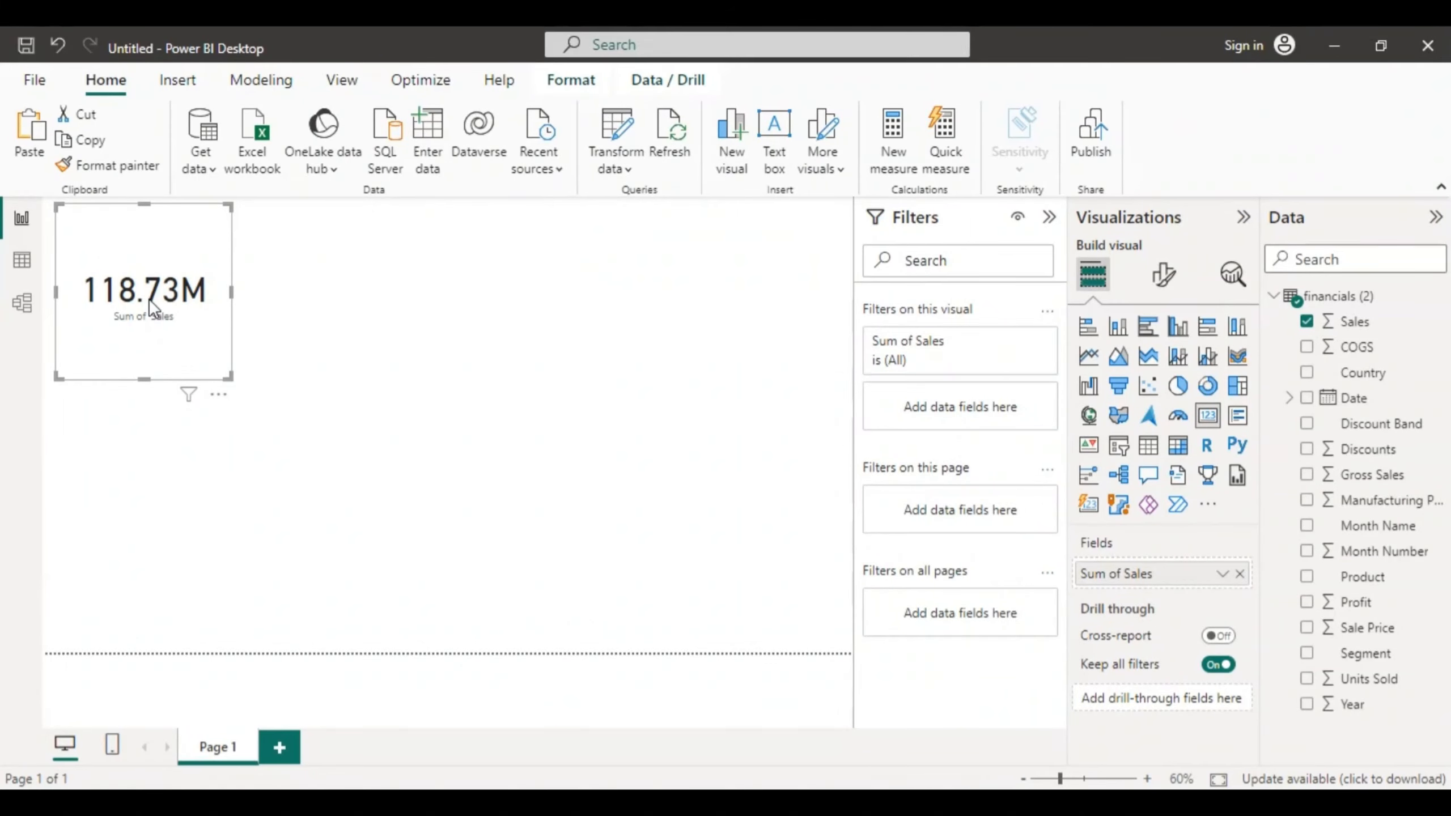
key("ctrl+v")
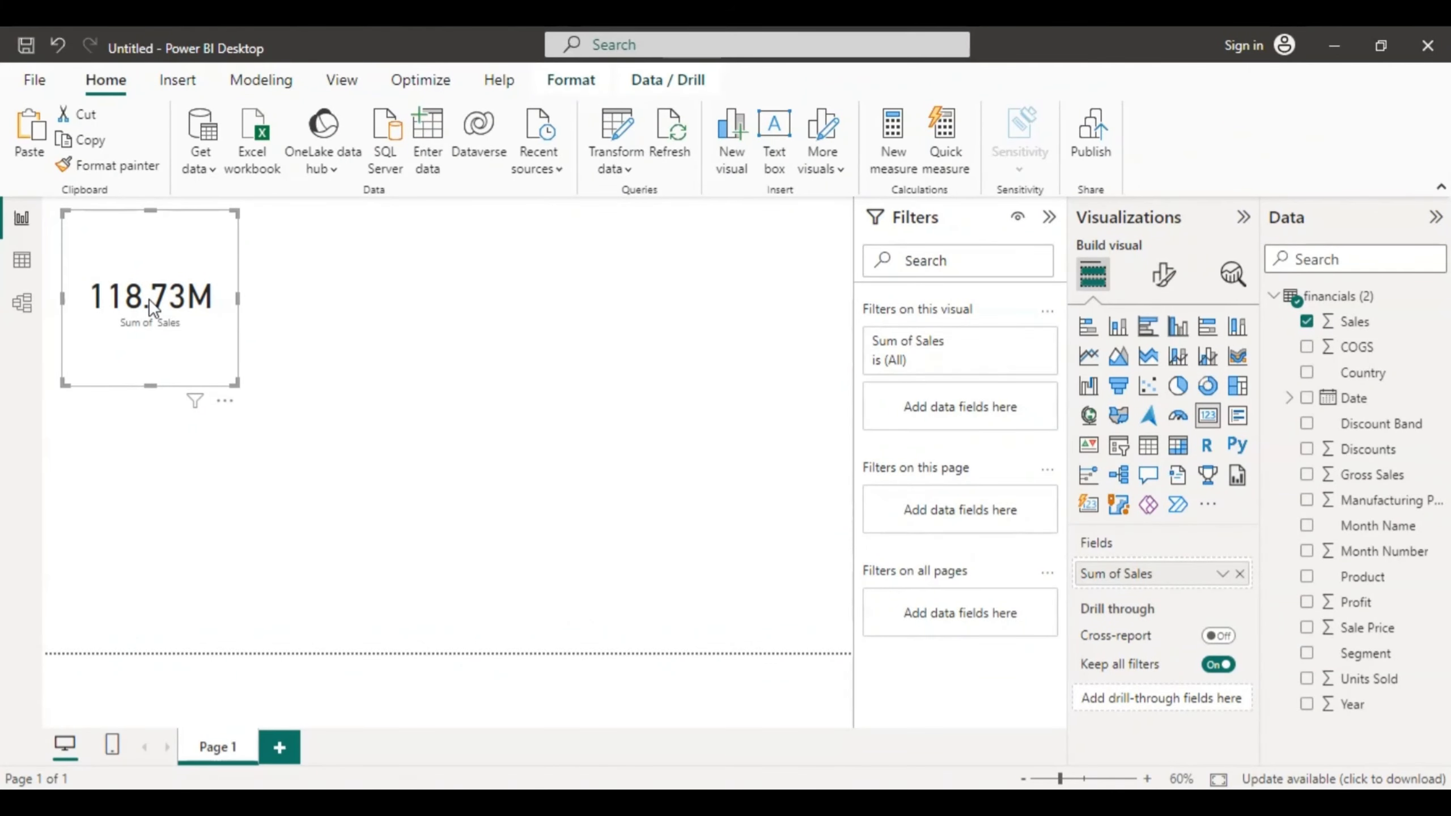
key("ctrl+v")
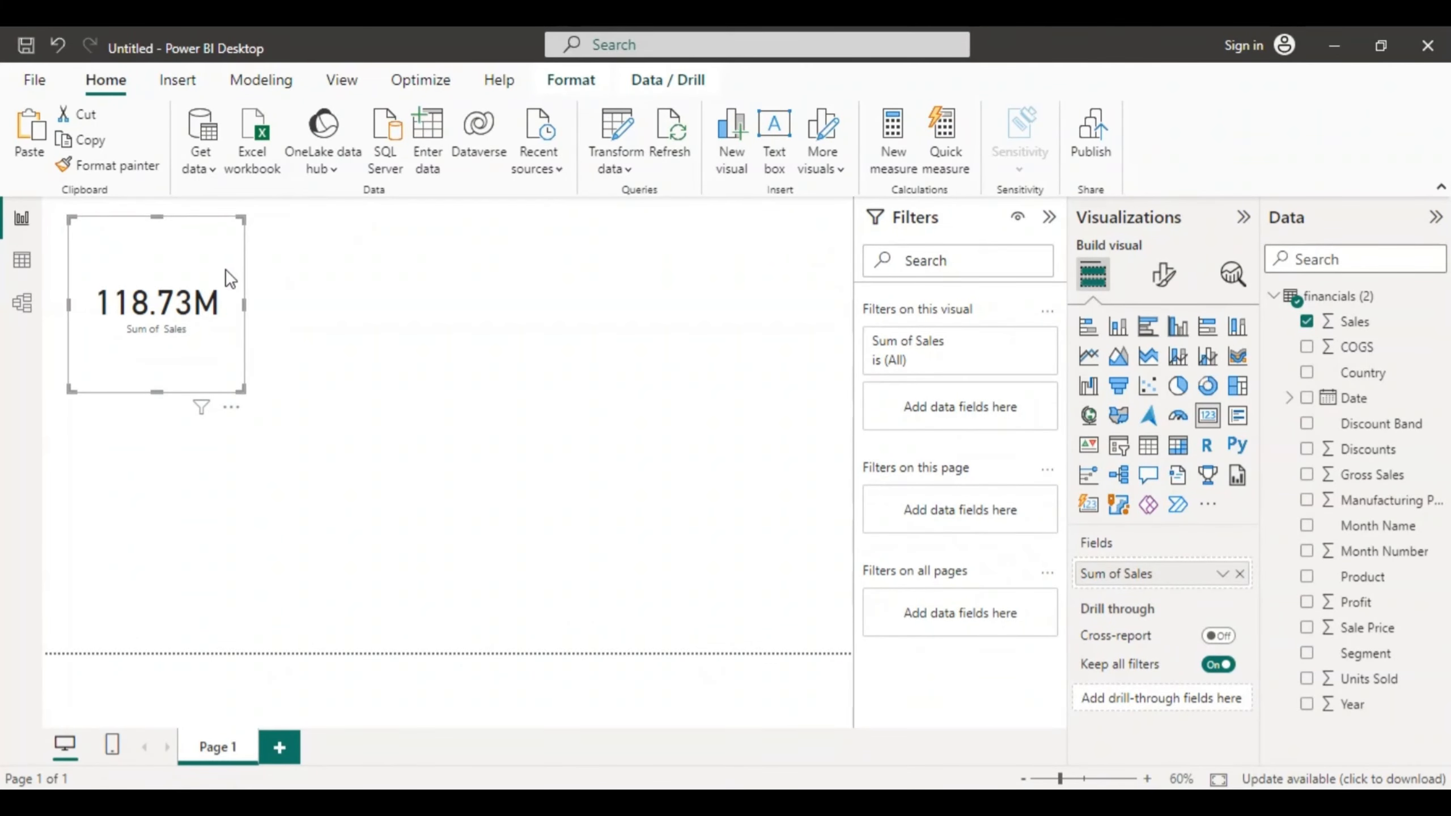
Step: Spread the four Sales cards side by side in one row along the upper edge of the page
left_click_drag(224, 268, 433, 266)
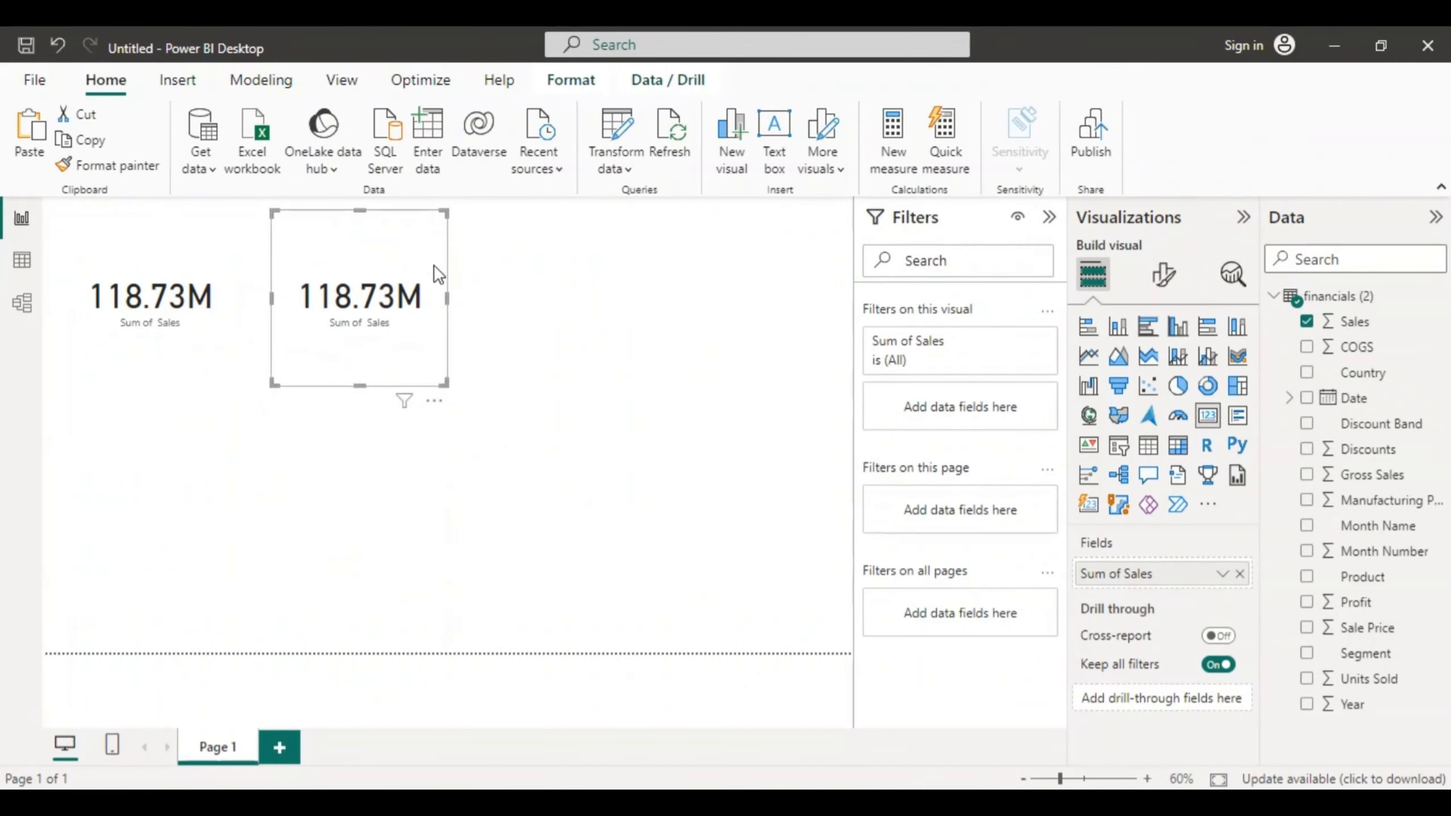
left_click_drag(201, 275, 638, 277)
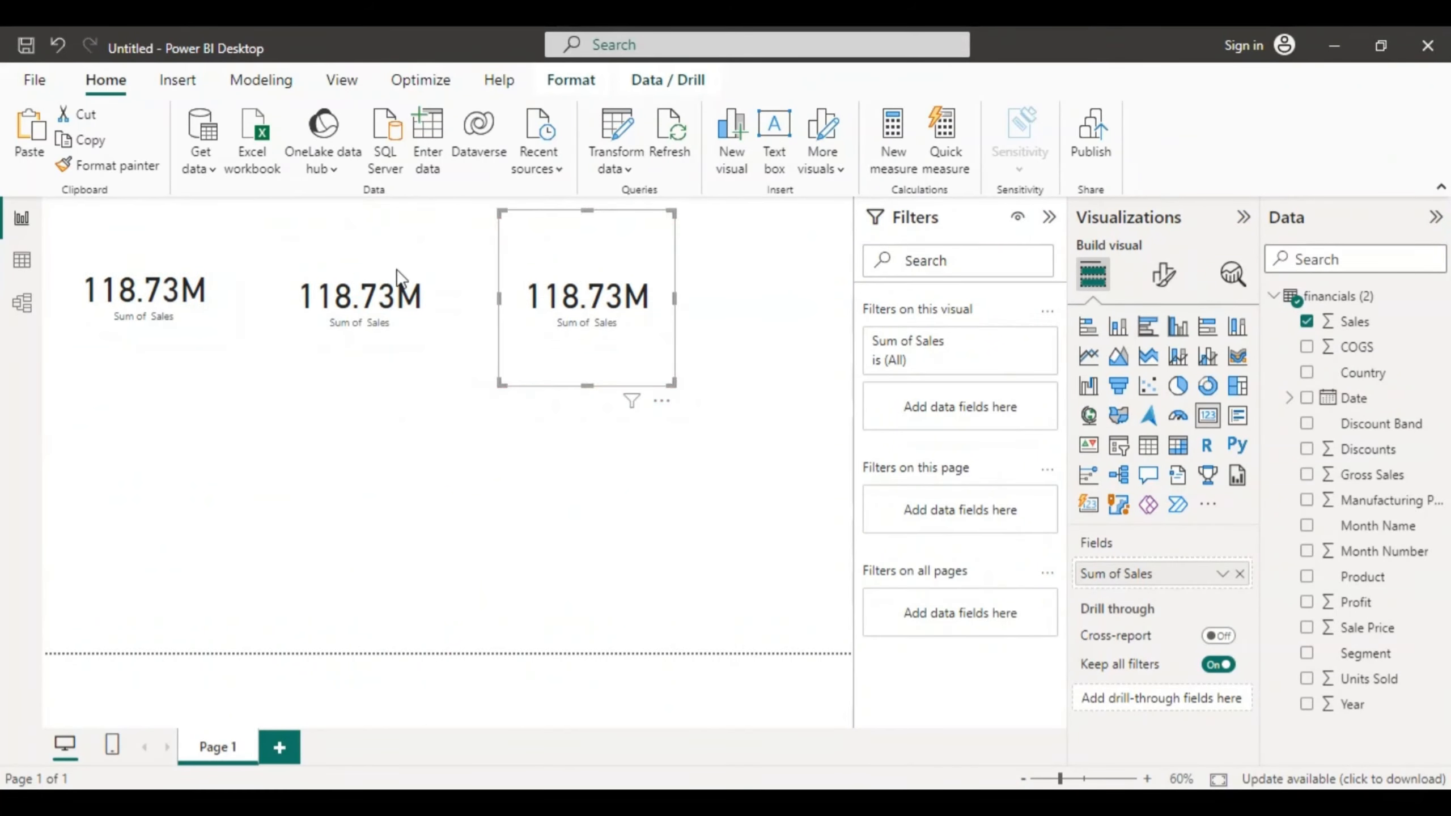
left_click_drag(179, 277, 786, 294)
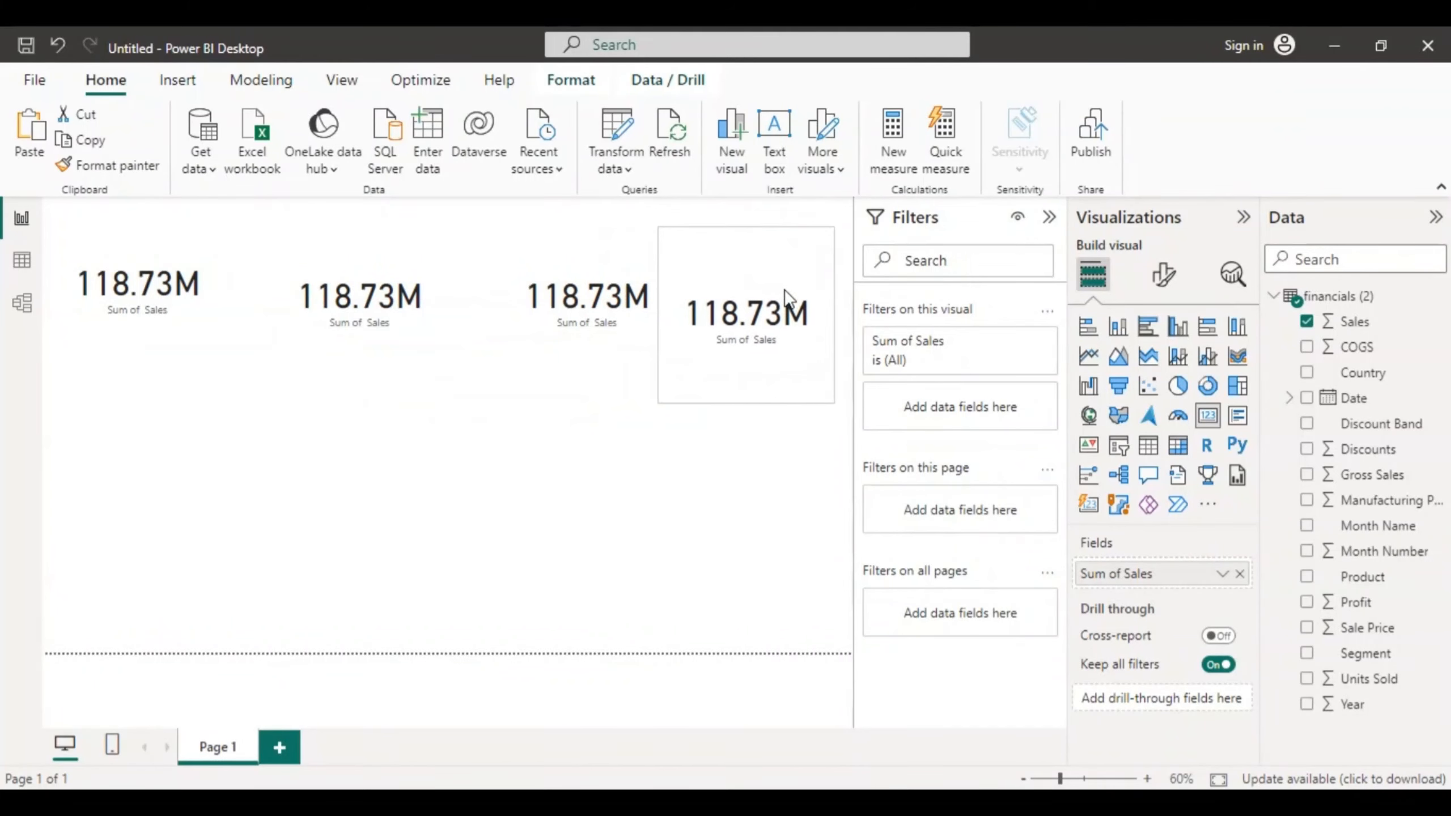
left_click_drag(561, 294, 522, 293)
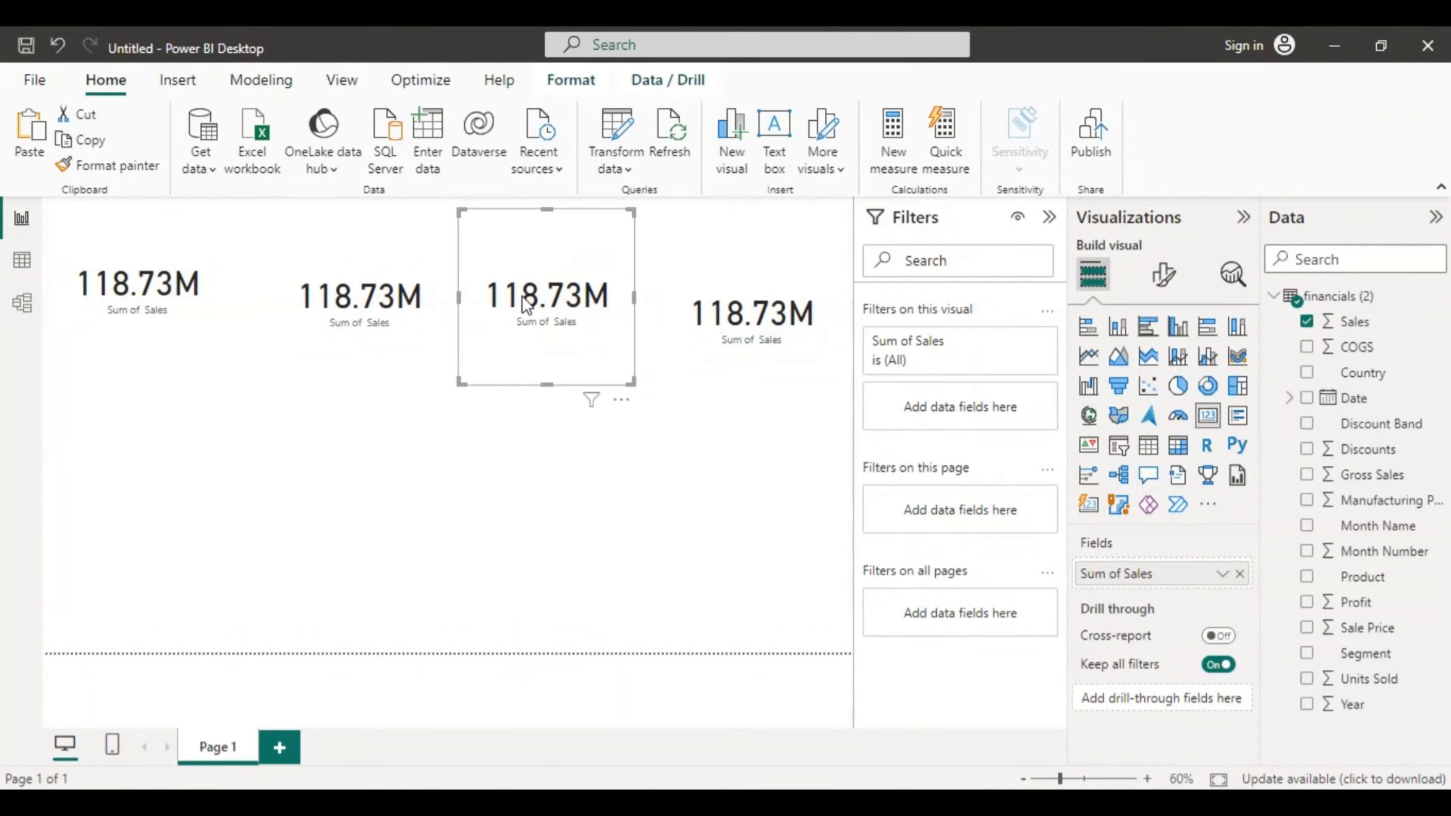
left_click_drag(711, 324, 697, 308)
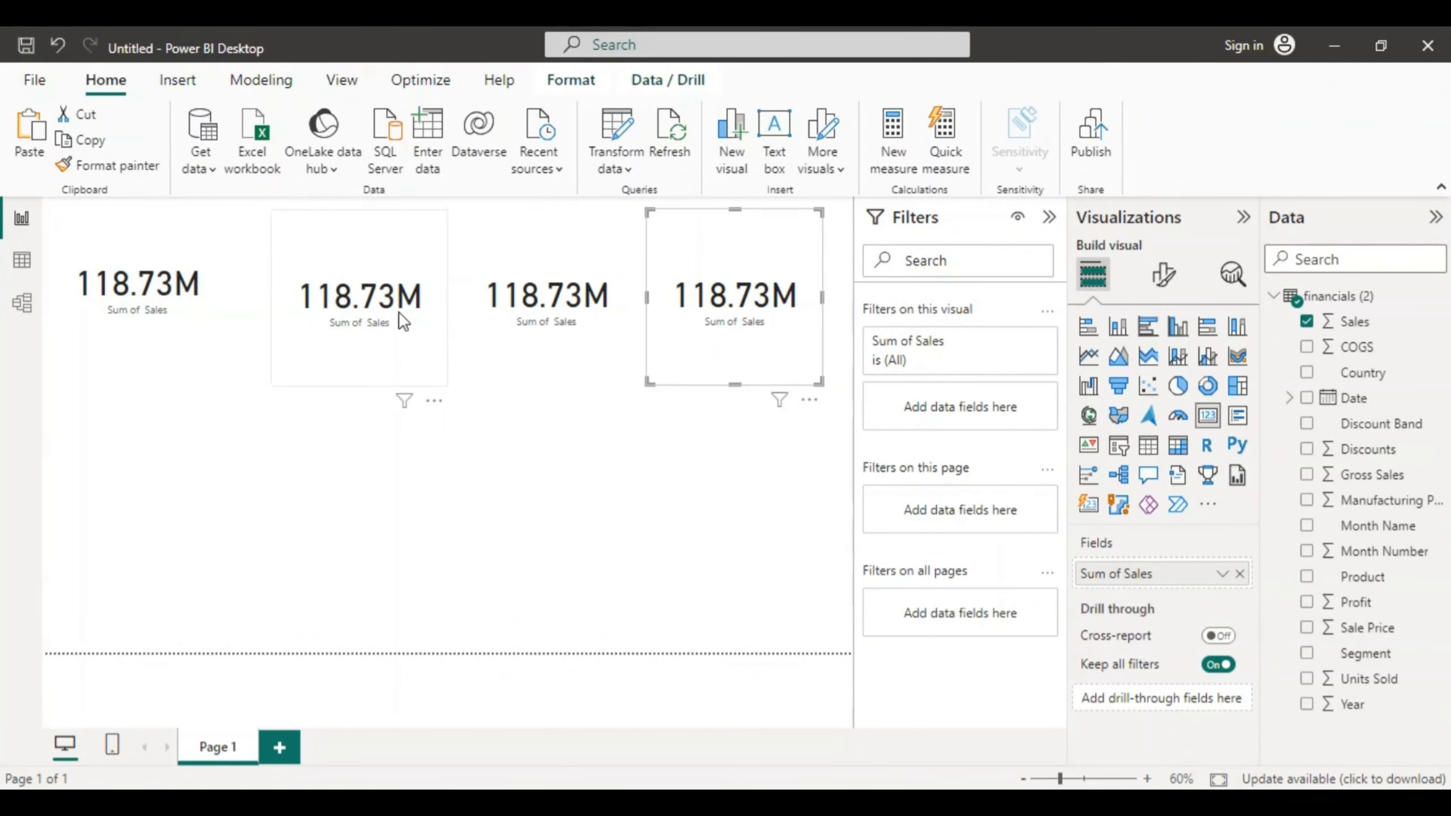
left_click(288, 325)
left_click_drag(190, 295, 234, 307)
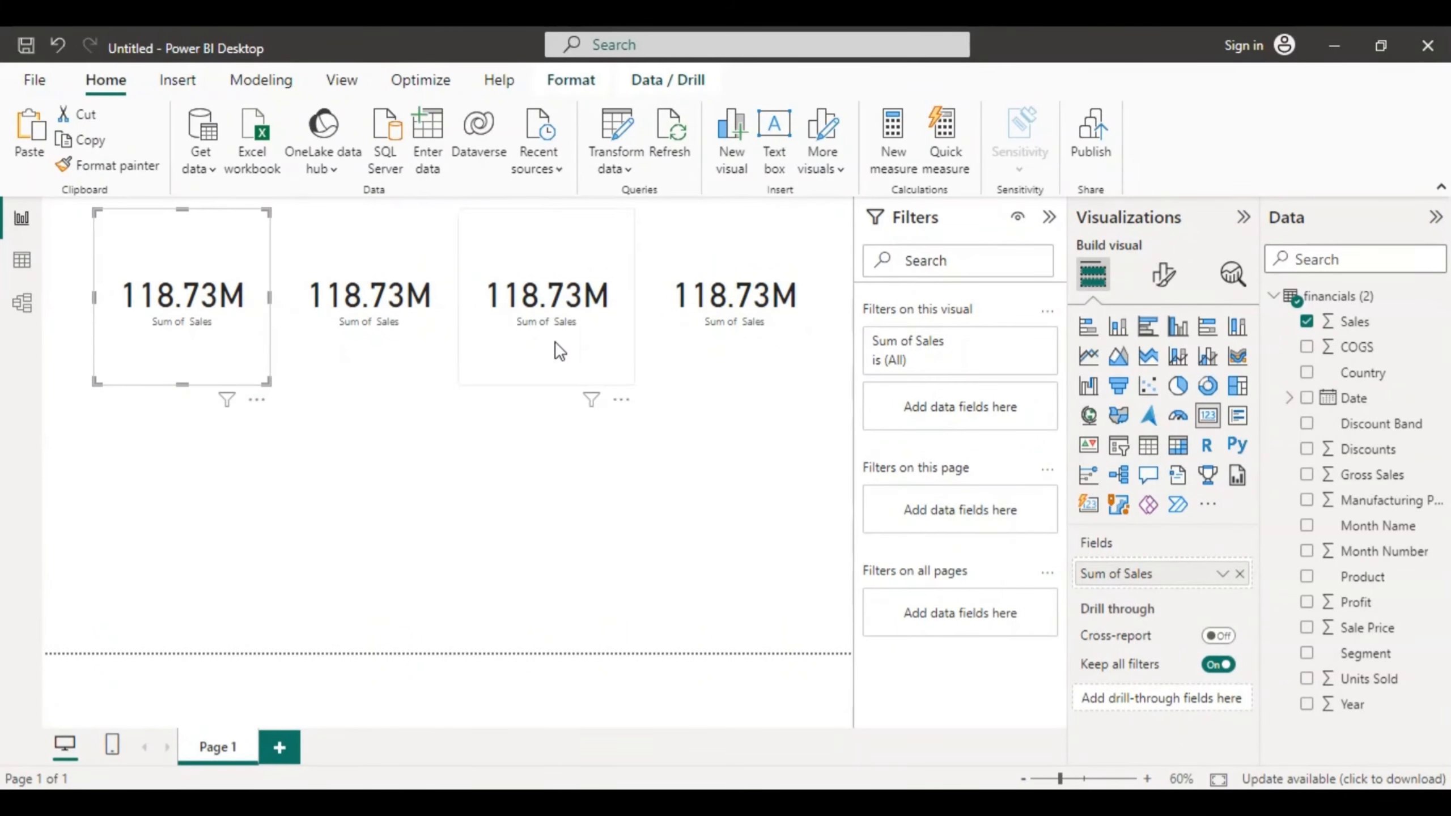
Step: Replace the Sales field with Profit in the second card of the row
left_click(374, 287)
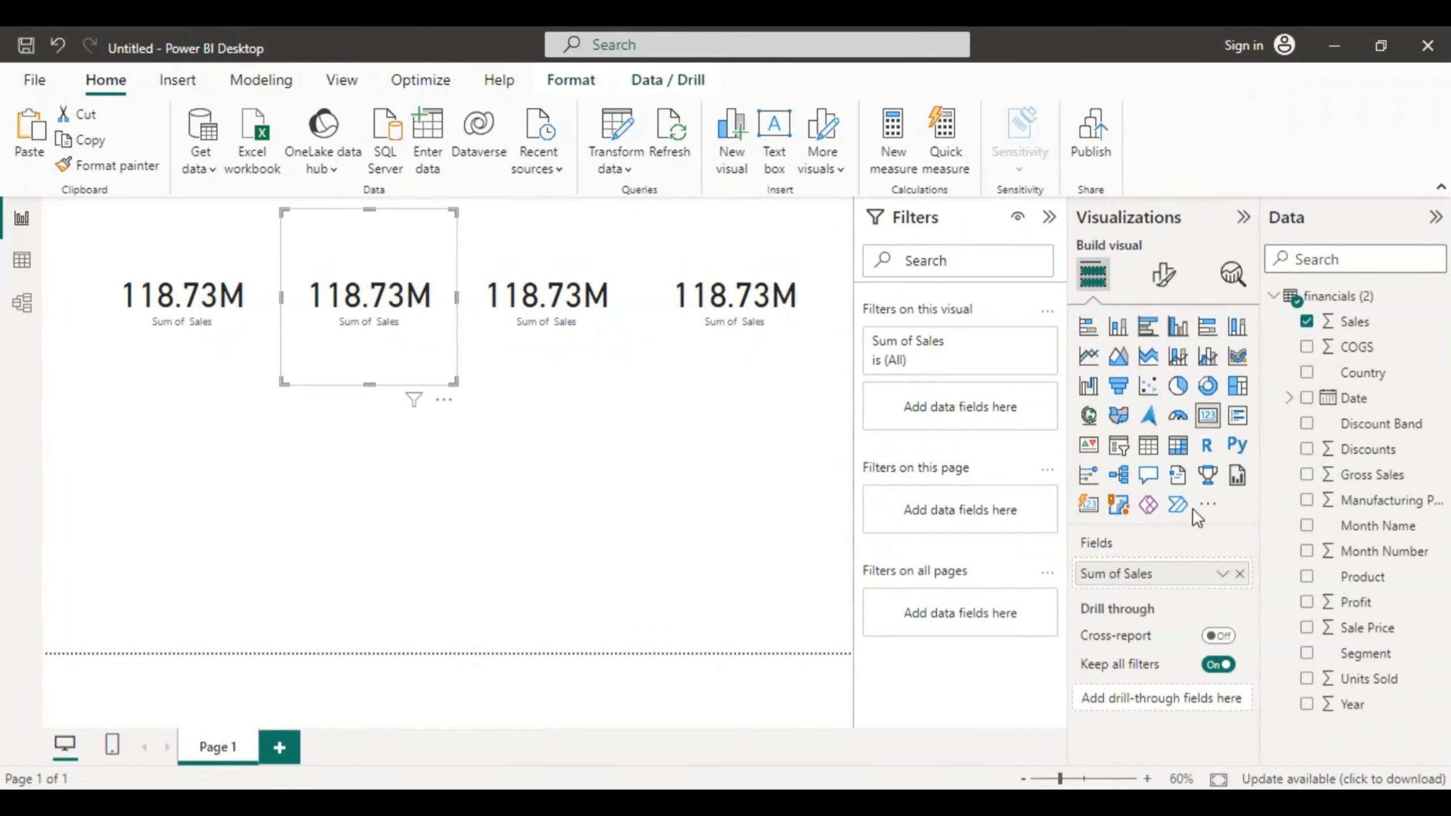
left_click(1239, 574)
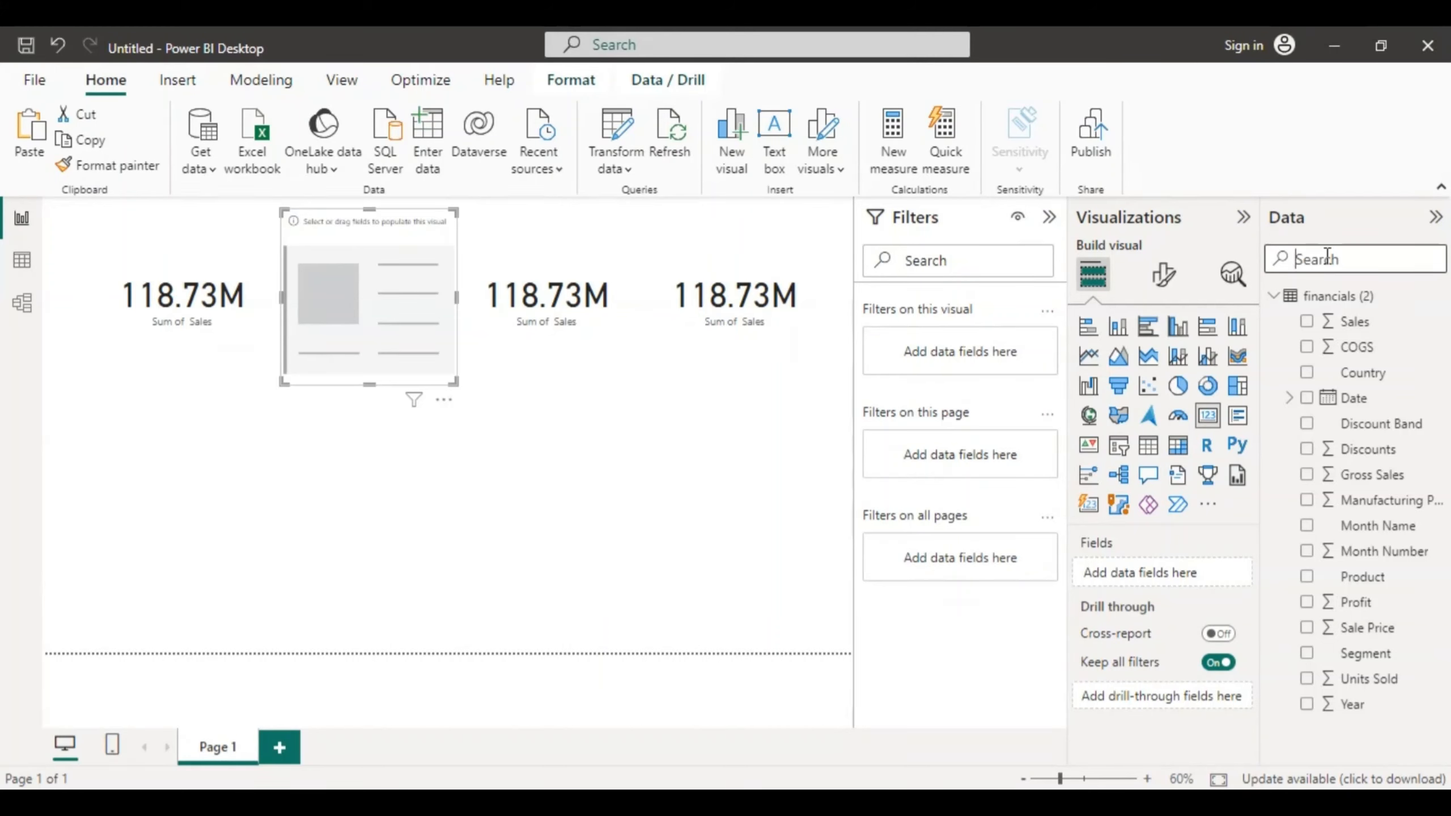
type("pro")
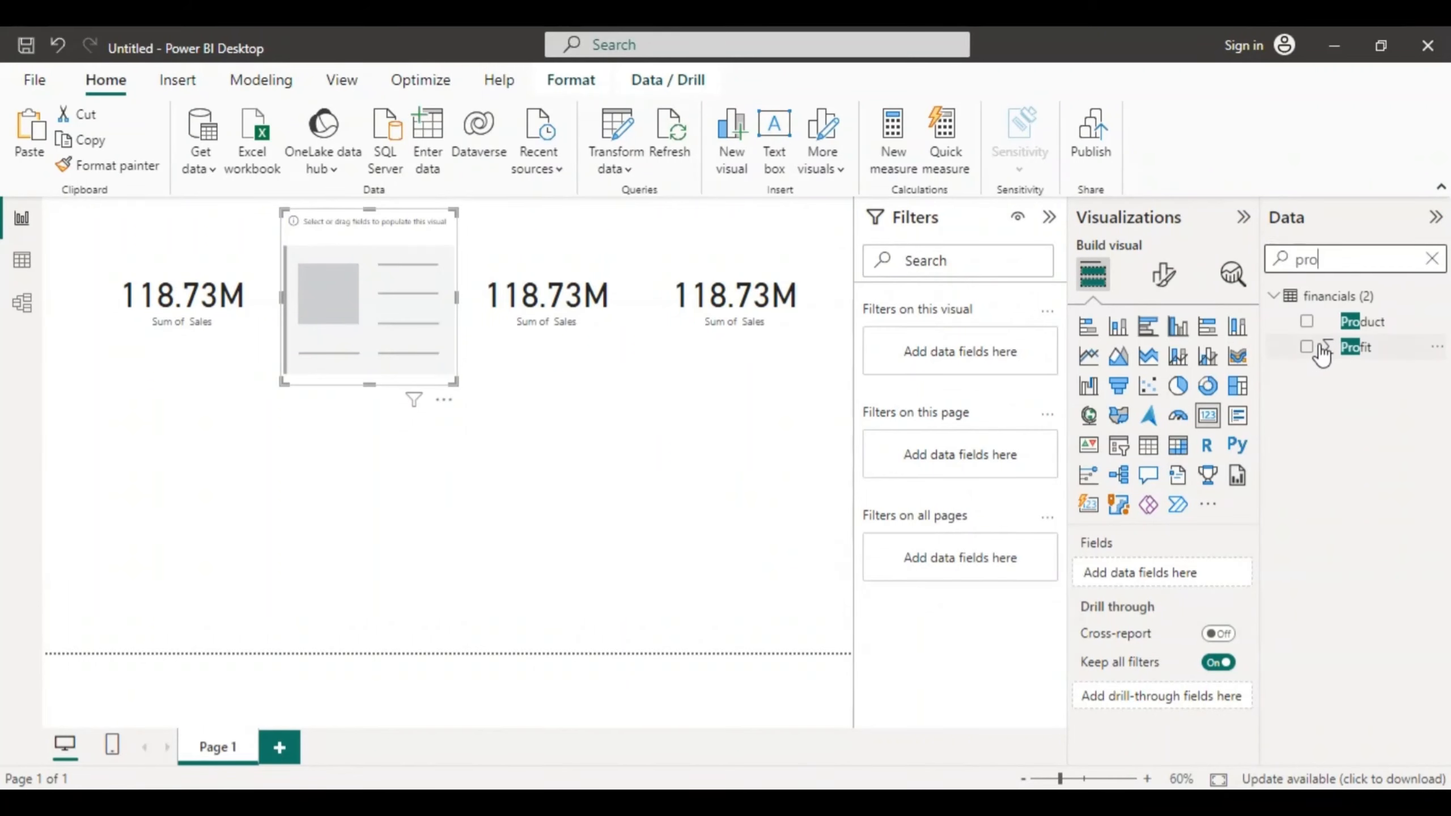
left_click(1307, 348)
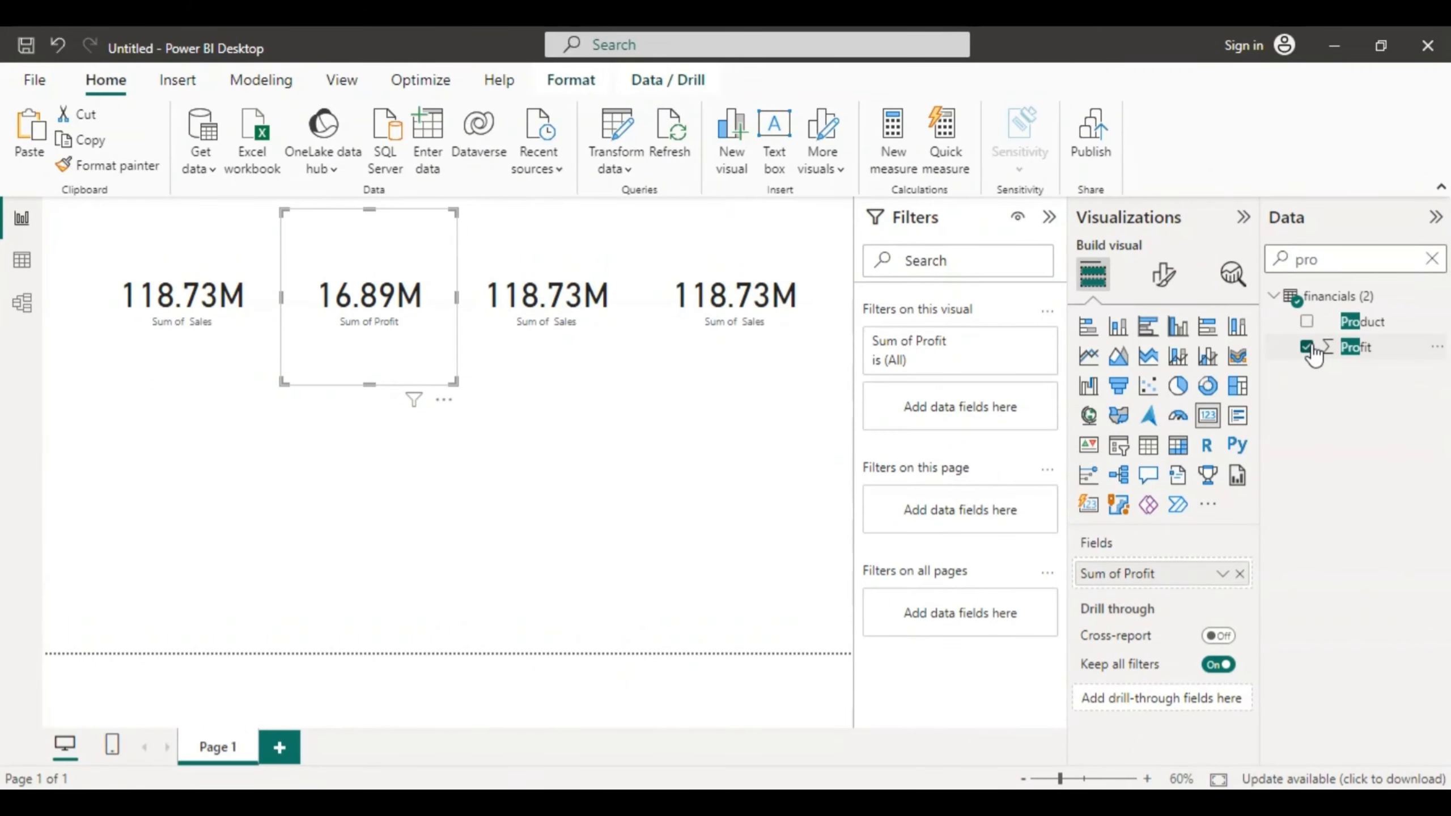
Step: Replace the Sales field with COGS in the third card of the row
left_click(579, 298)
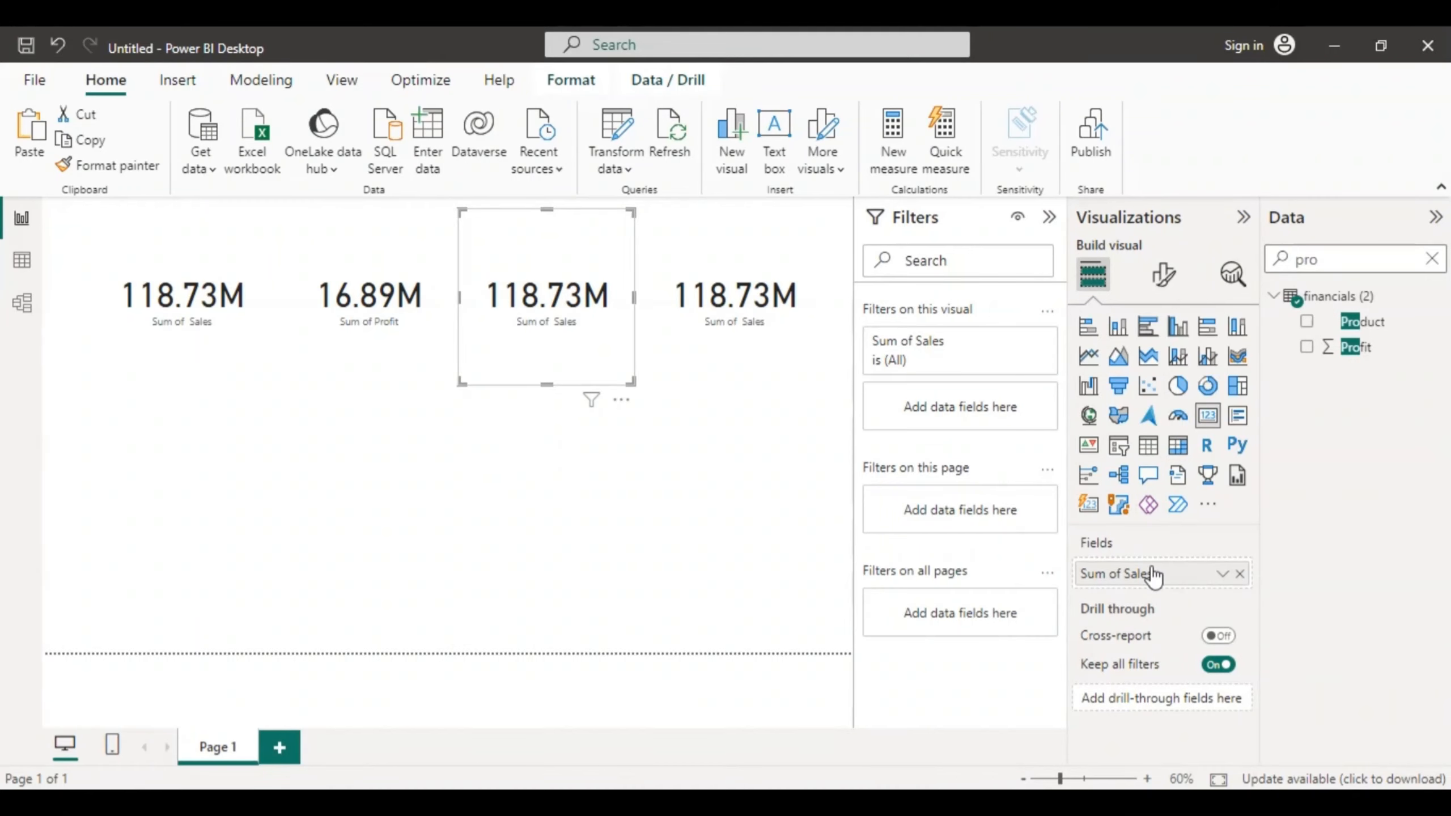
left_click(1239, 573)
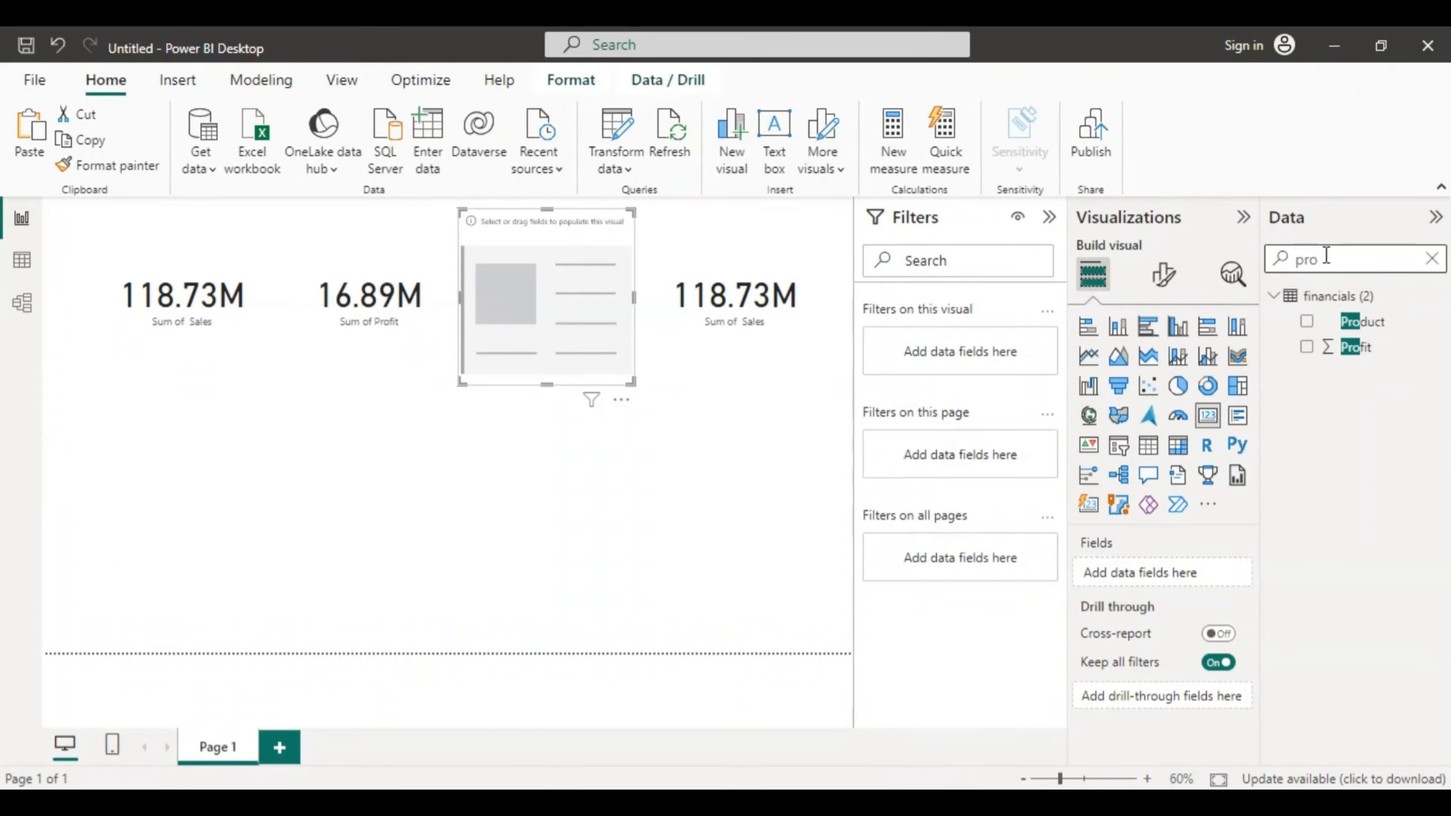
key("BackSpace")
key("BackSpace")
key("BackSpace")
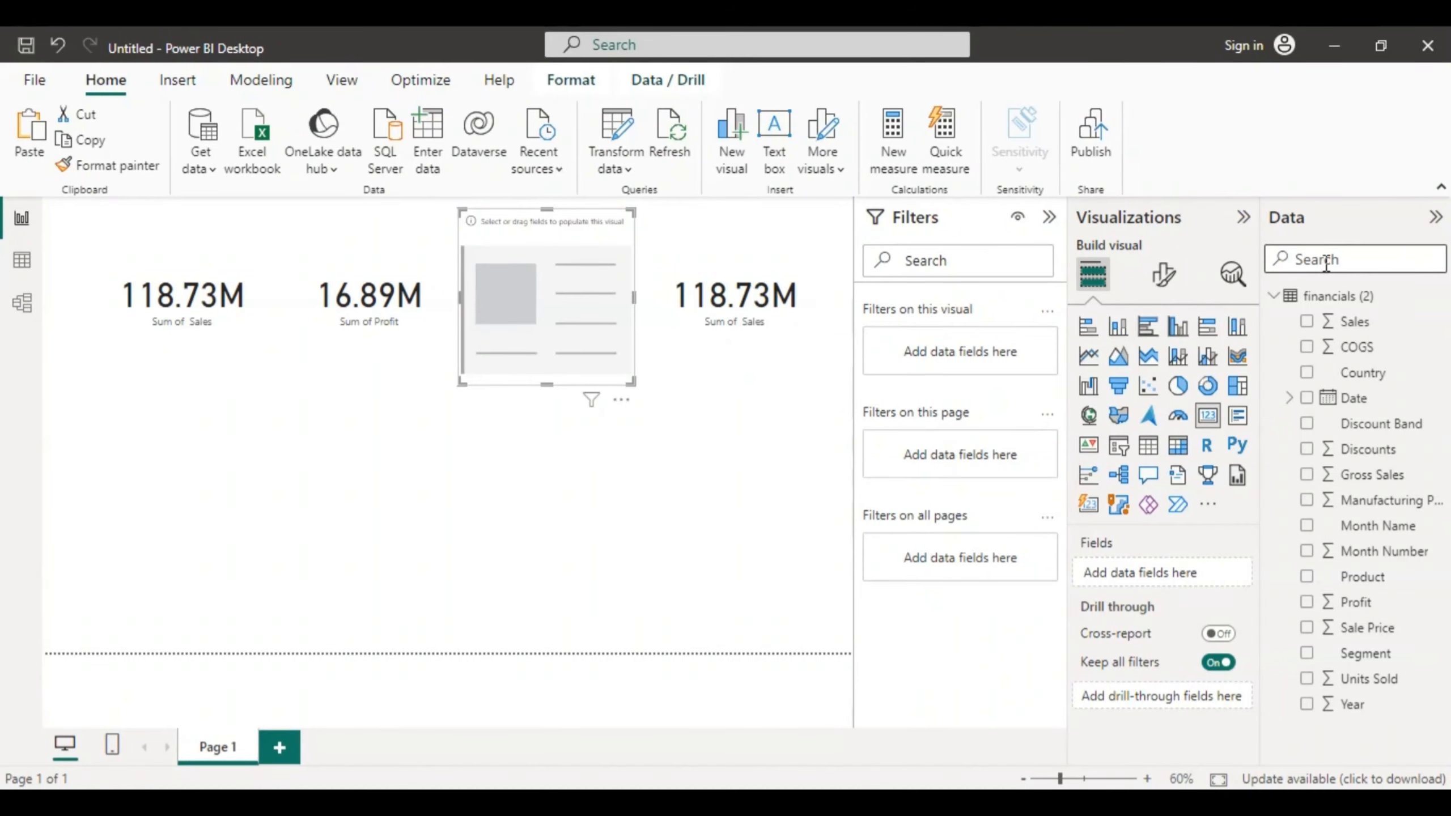
type("cog")
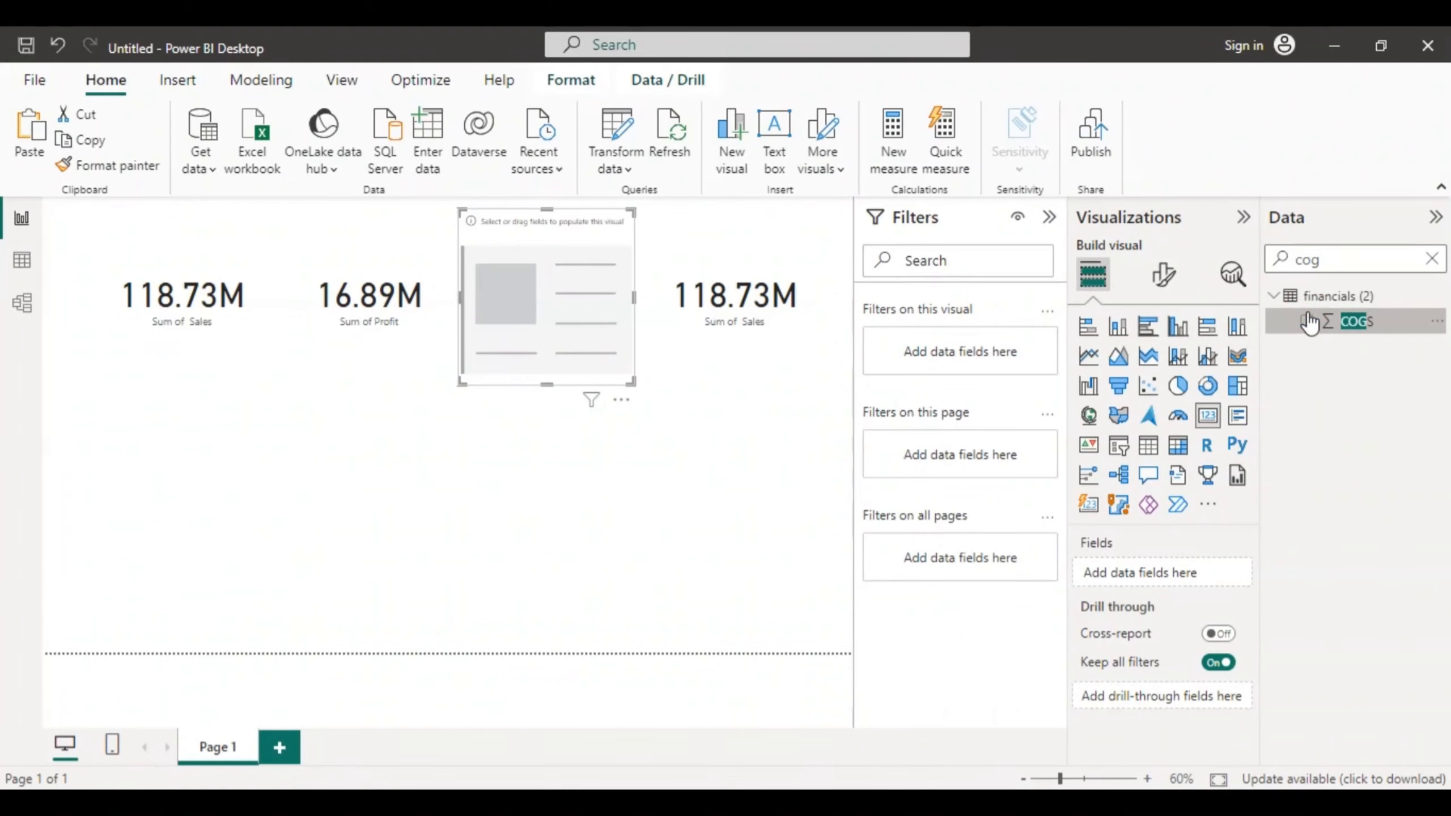
left_click(1307, 322)
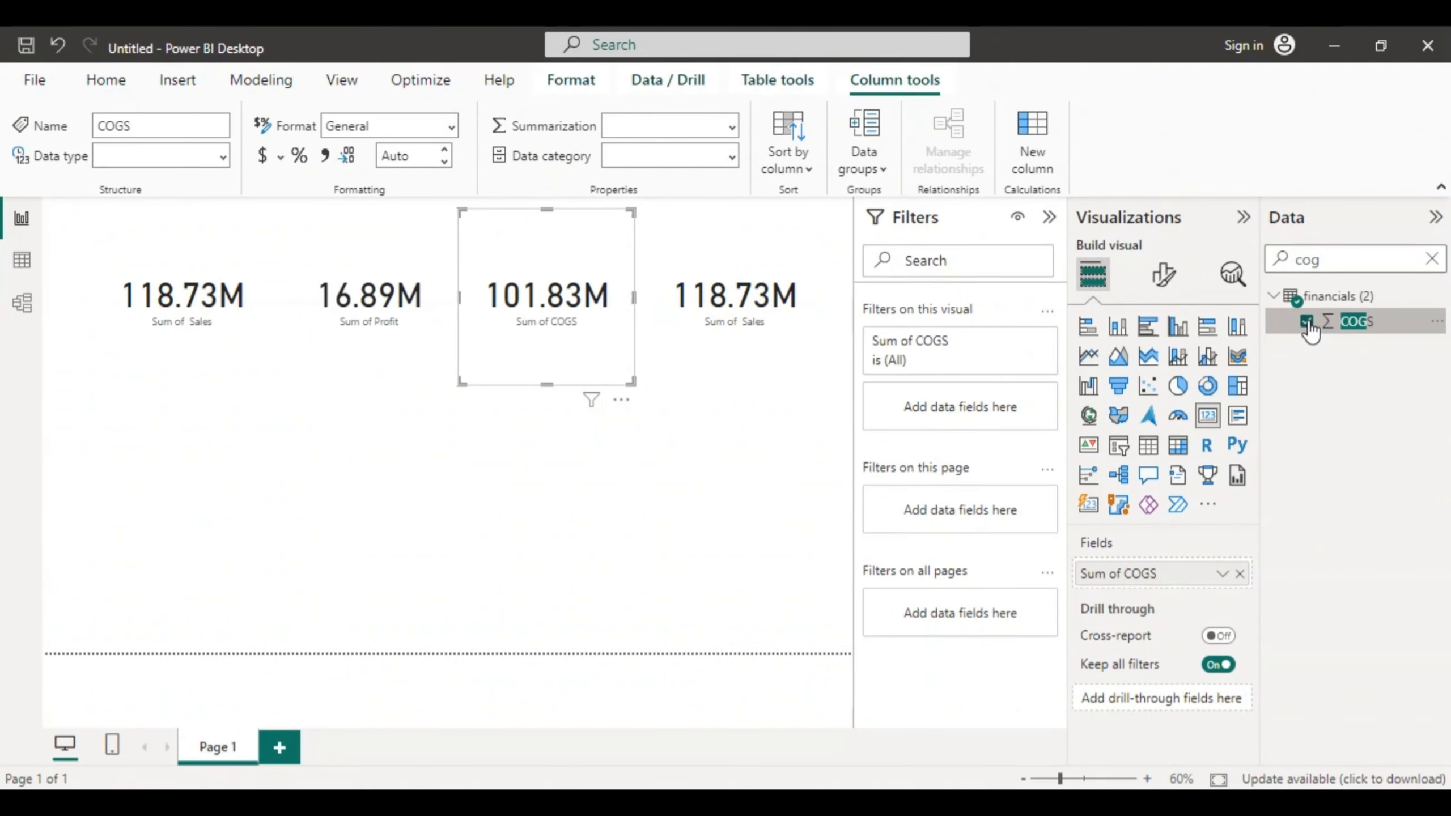
Step: Replace the Sales field with Units Sold in the fourth card of the row
left_click(745, 291)
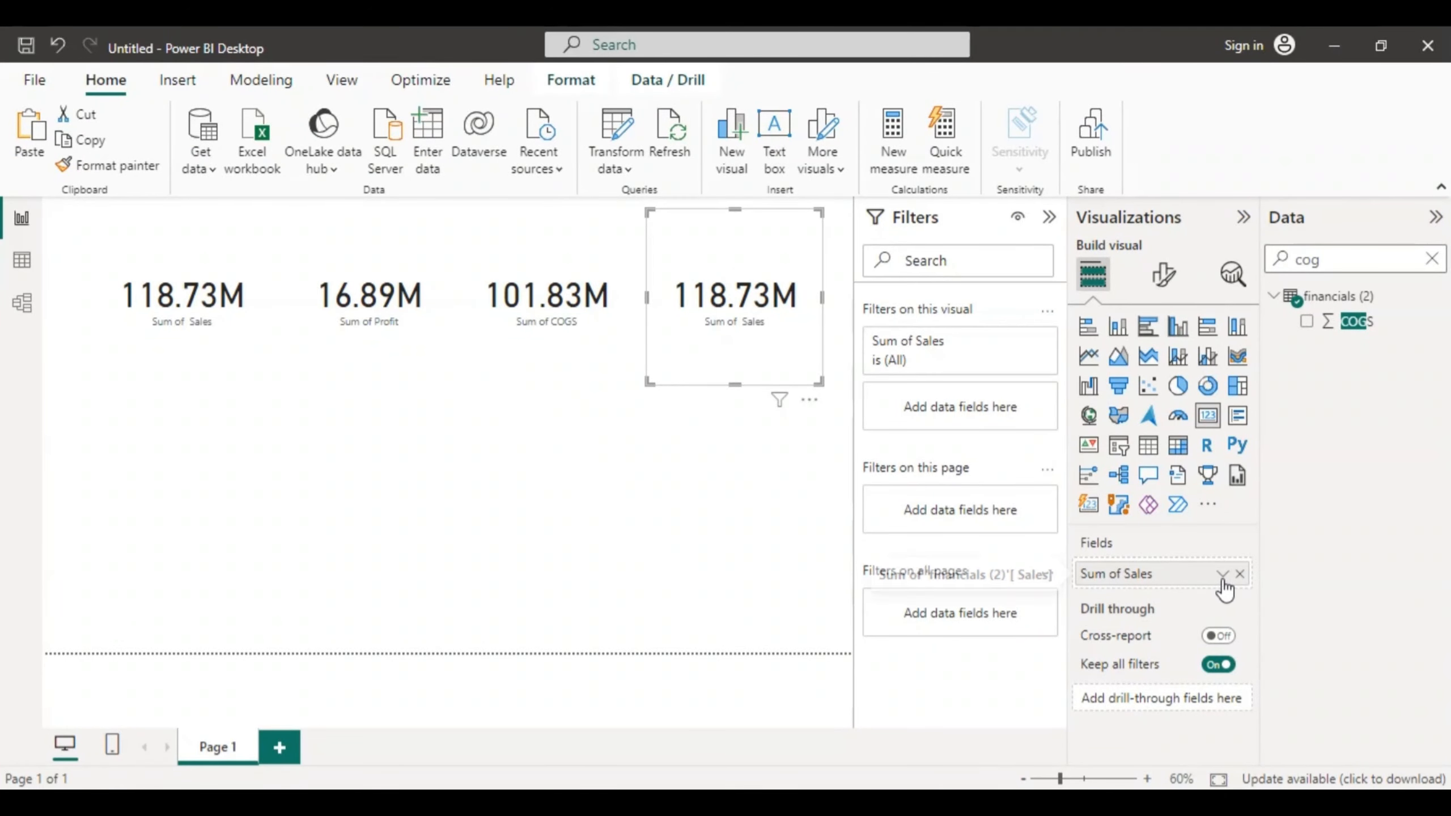
left_click(1239, 573)
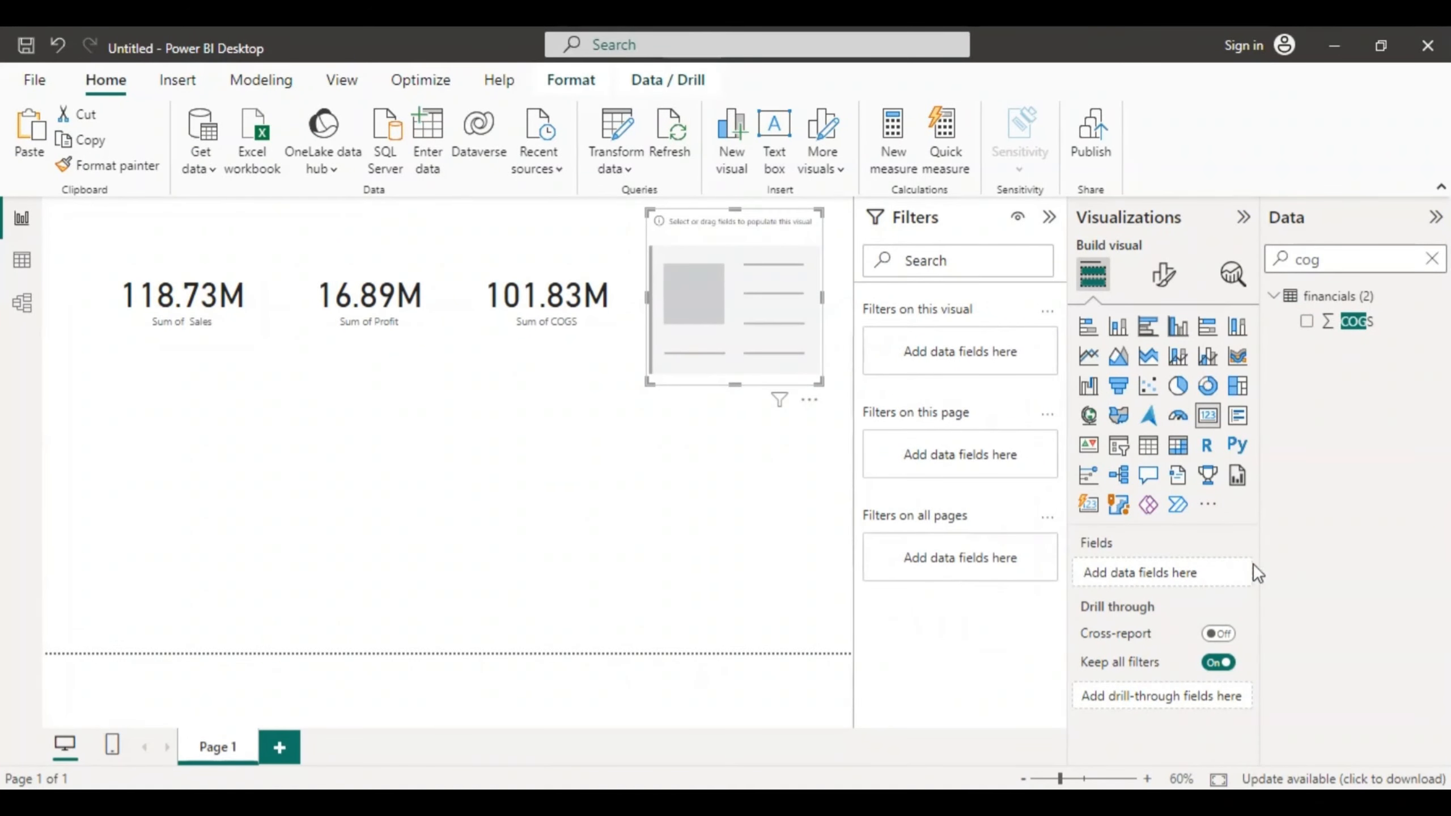
left_click(1325, 261)
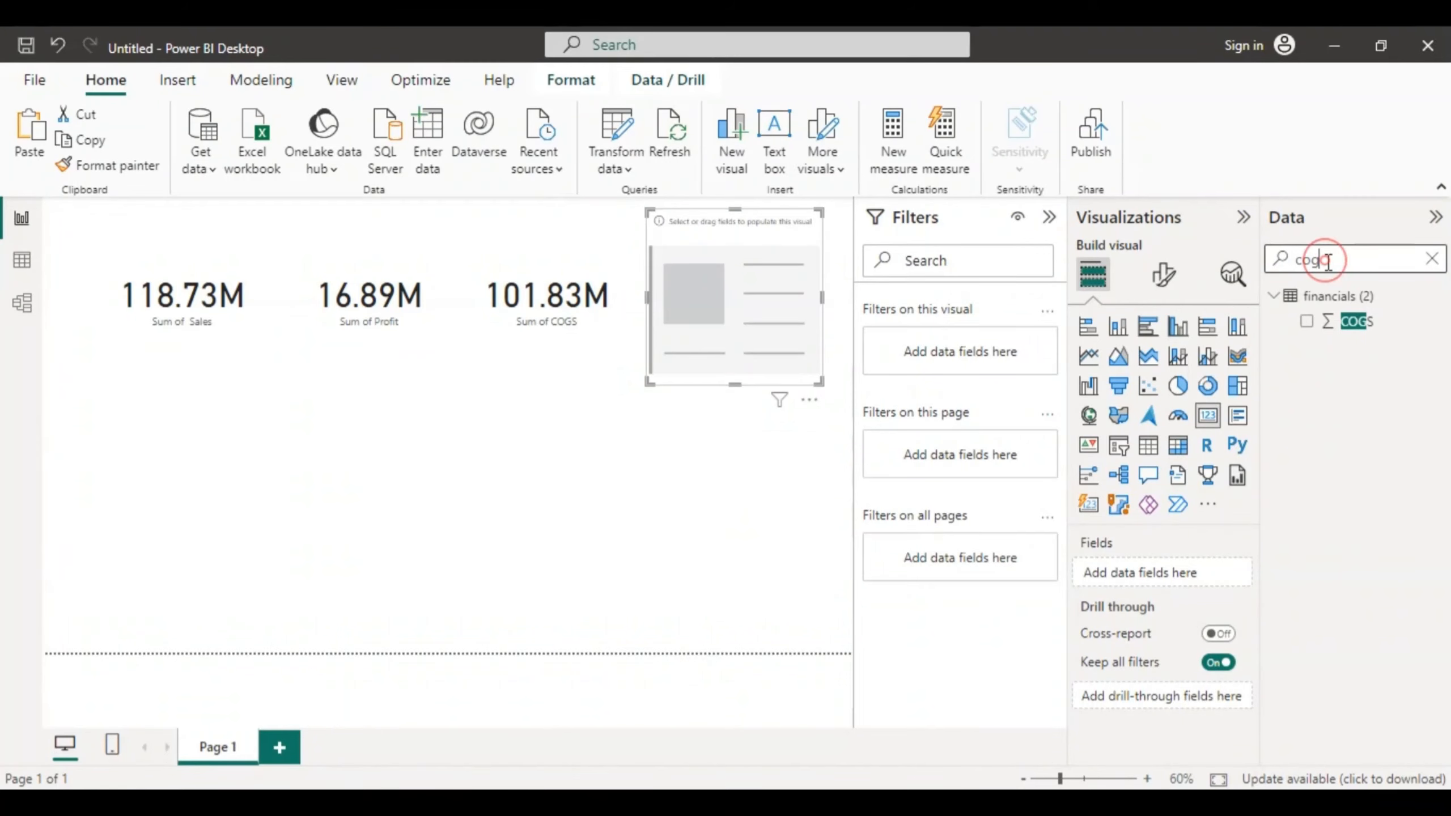
key("BackSpace")
key("BackSpace")
key("BackSpace")
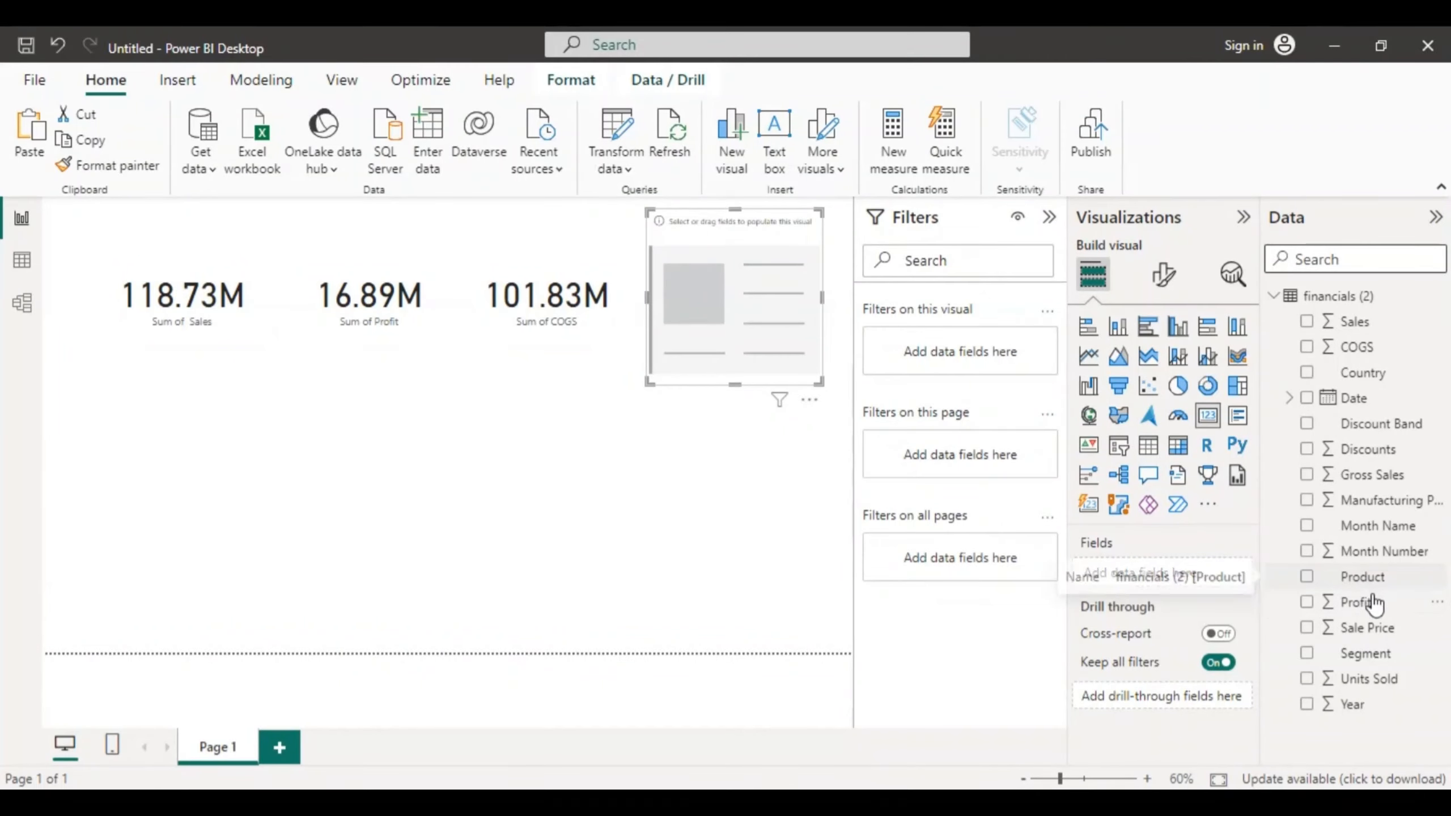
left_click(1306, 679)
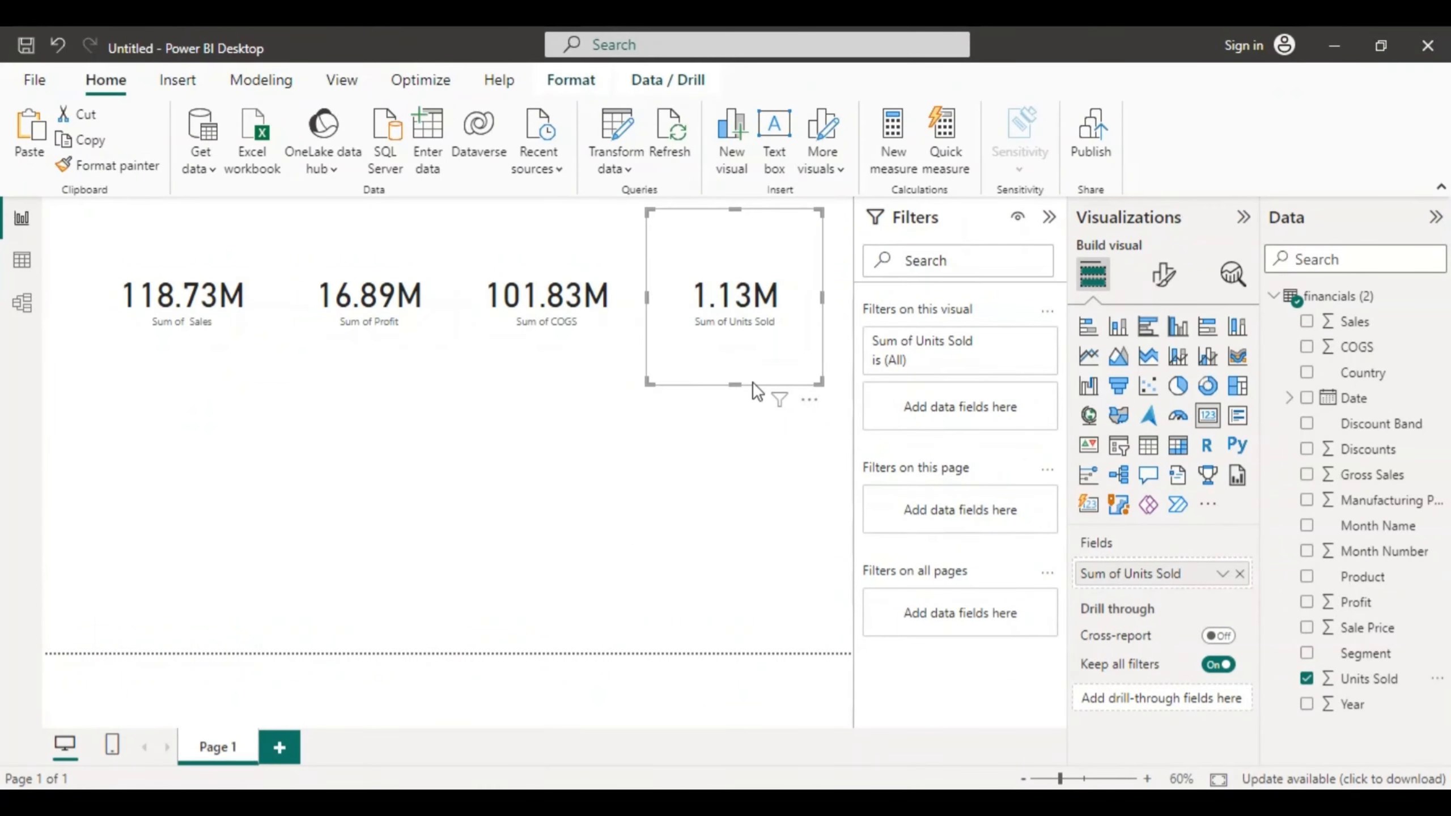
Step: Shorten the Units Sold, COGS, Profit and Sales cards to roughly half their height from their lower edges
left_click_drag(741, 382, 724, 303)
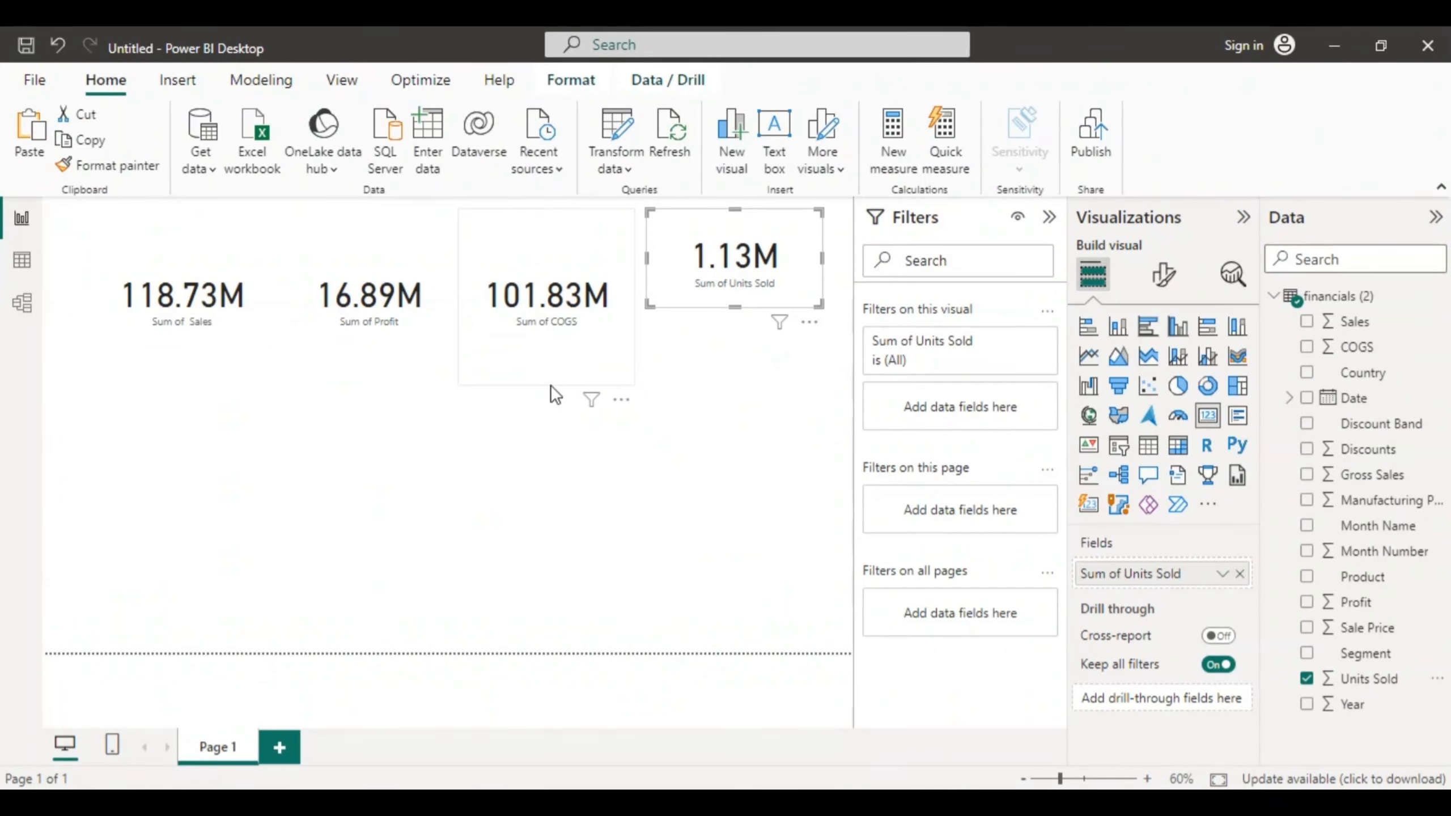
left_click(543, 365)
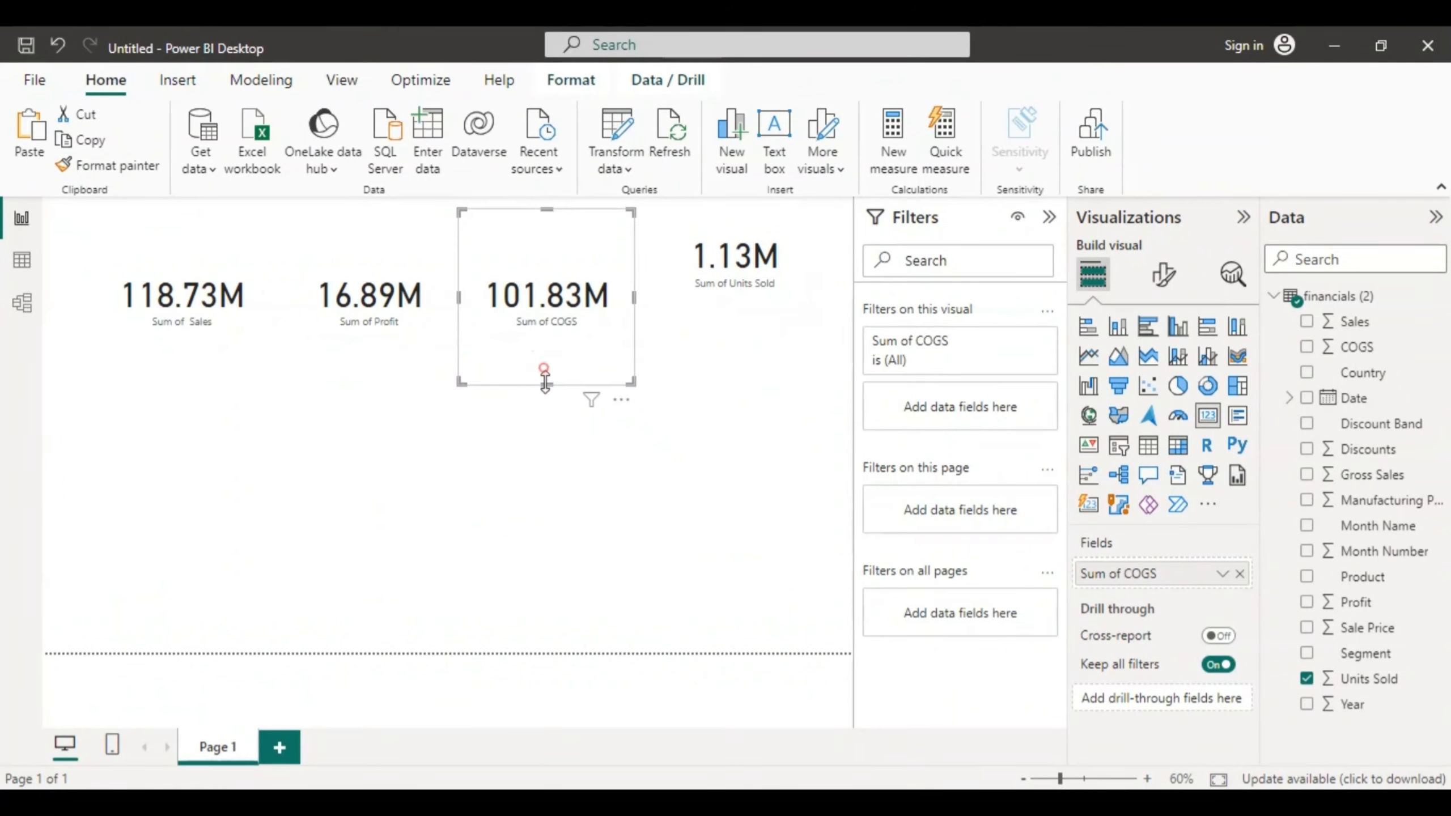
left_click_drag(545, 384, 545, 297)
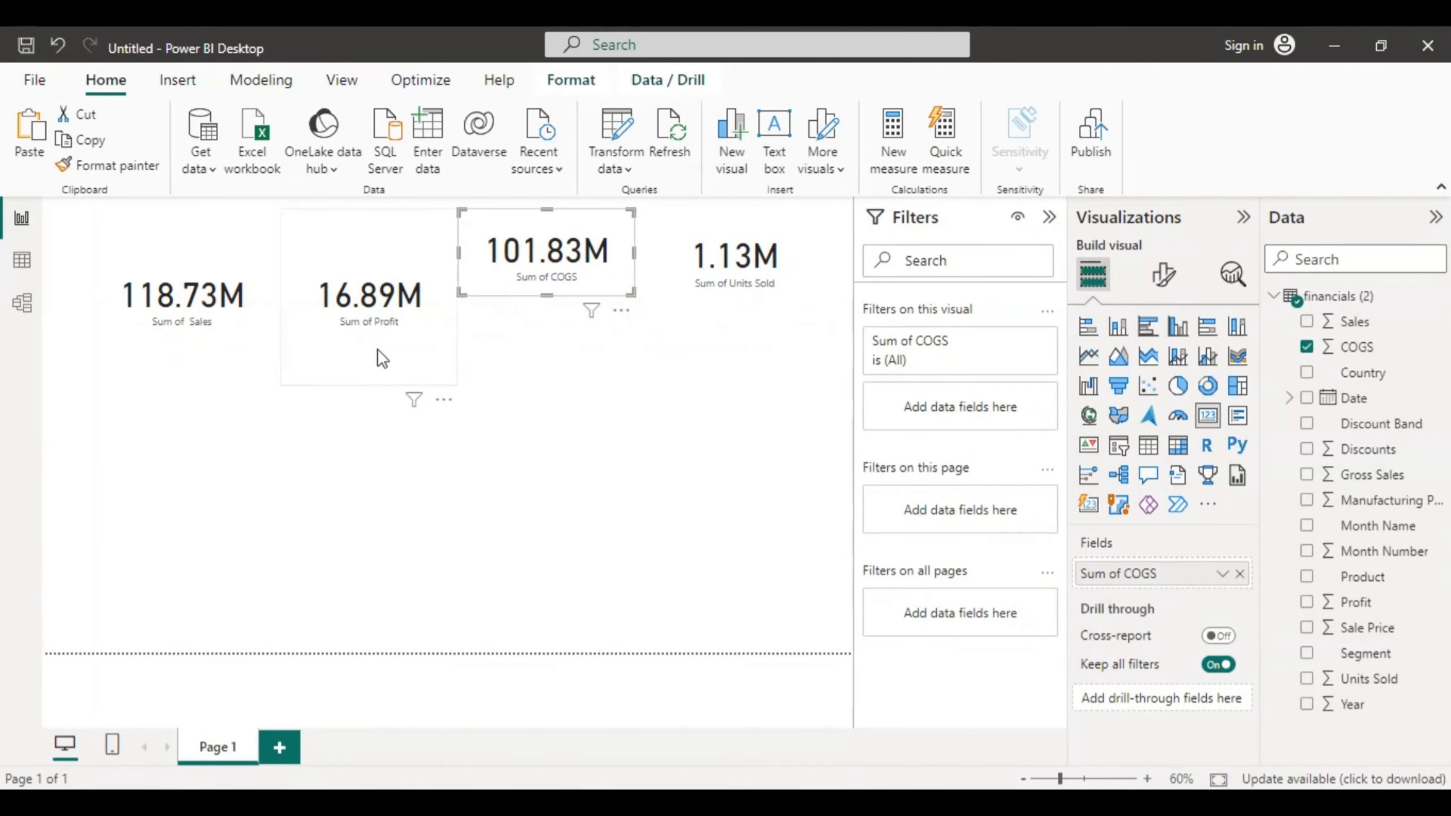
left_click(369, 380)
left_click_drag(369, 386, 374, 296)
left_click(229, 294)
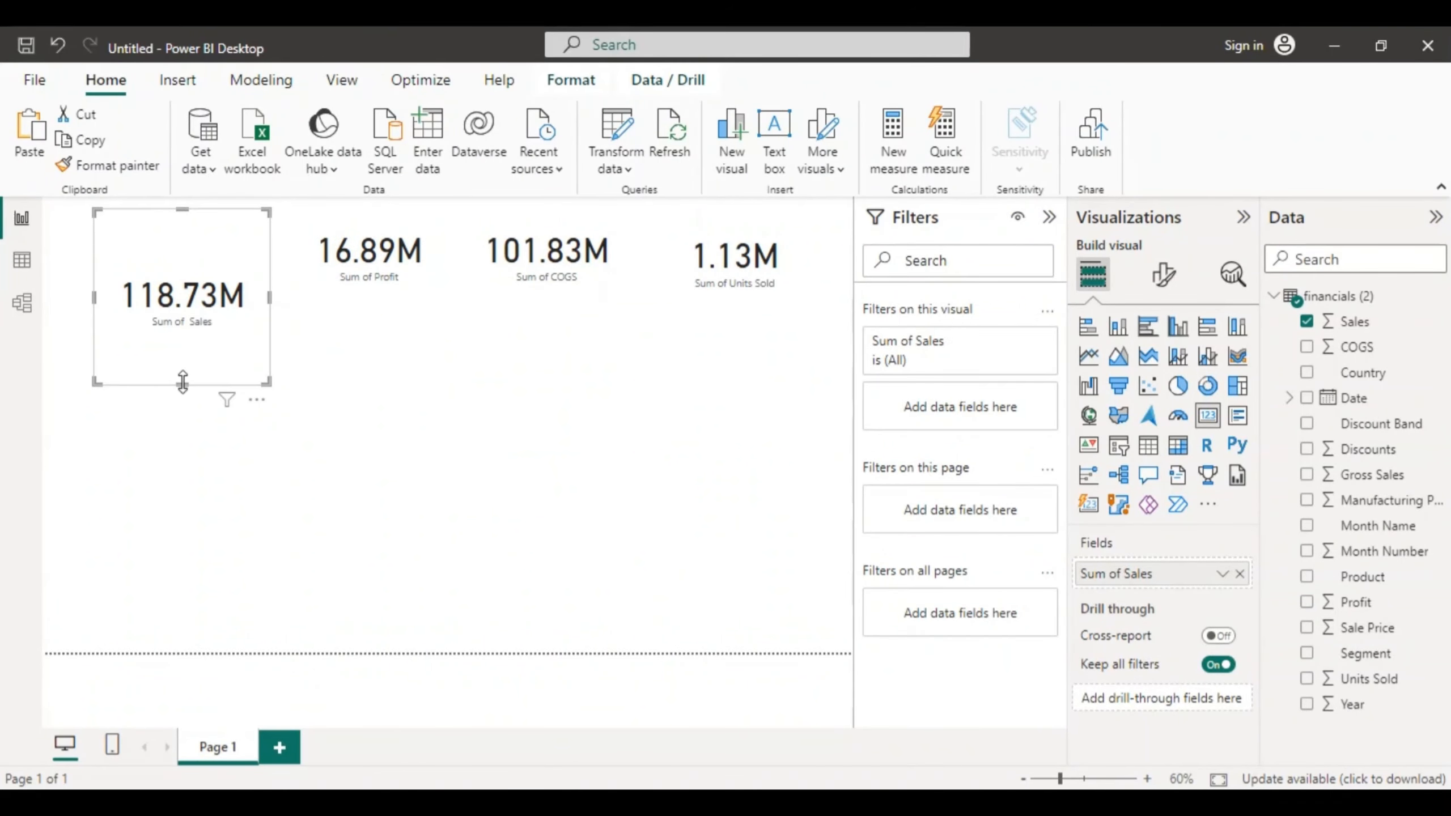
left_click_drag(182, 385, 243, 272)
Step: Shift the Profit, COGS and Units Sold cards further right to space out the card row
left_click_drag(376, 261, 402, 261)
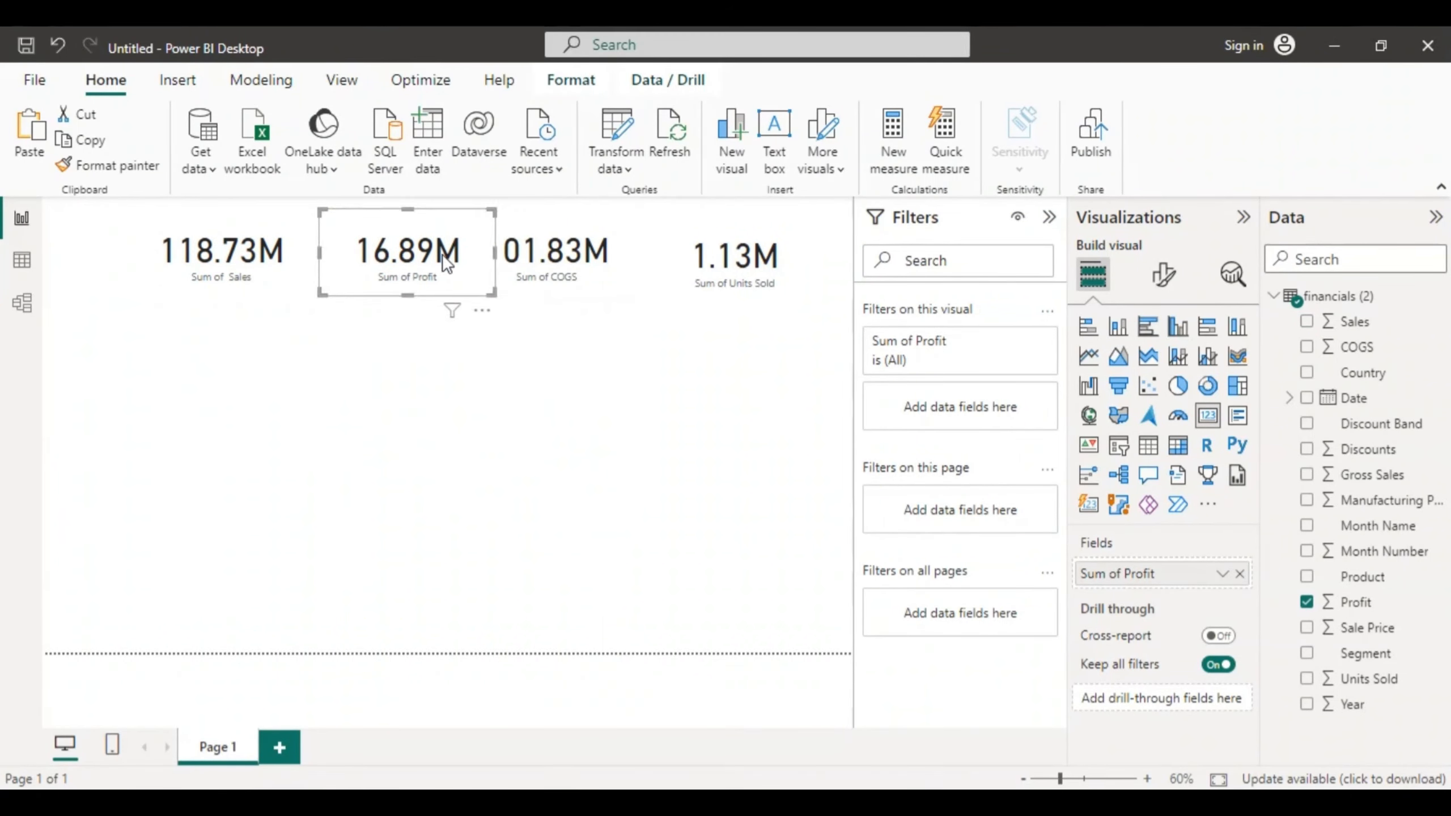
left_click_drag(551, 254, 598, 261)
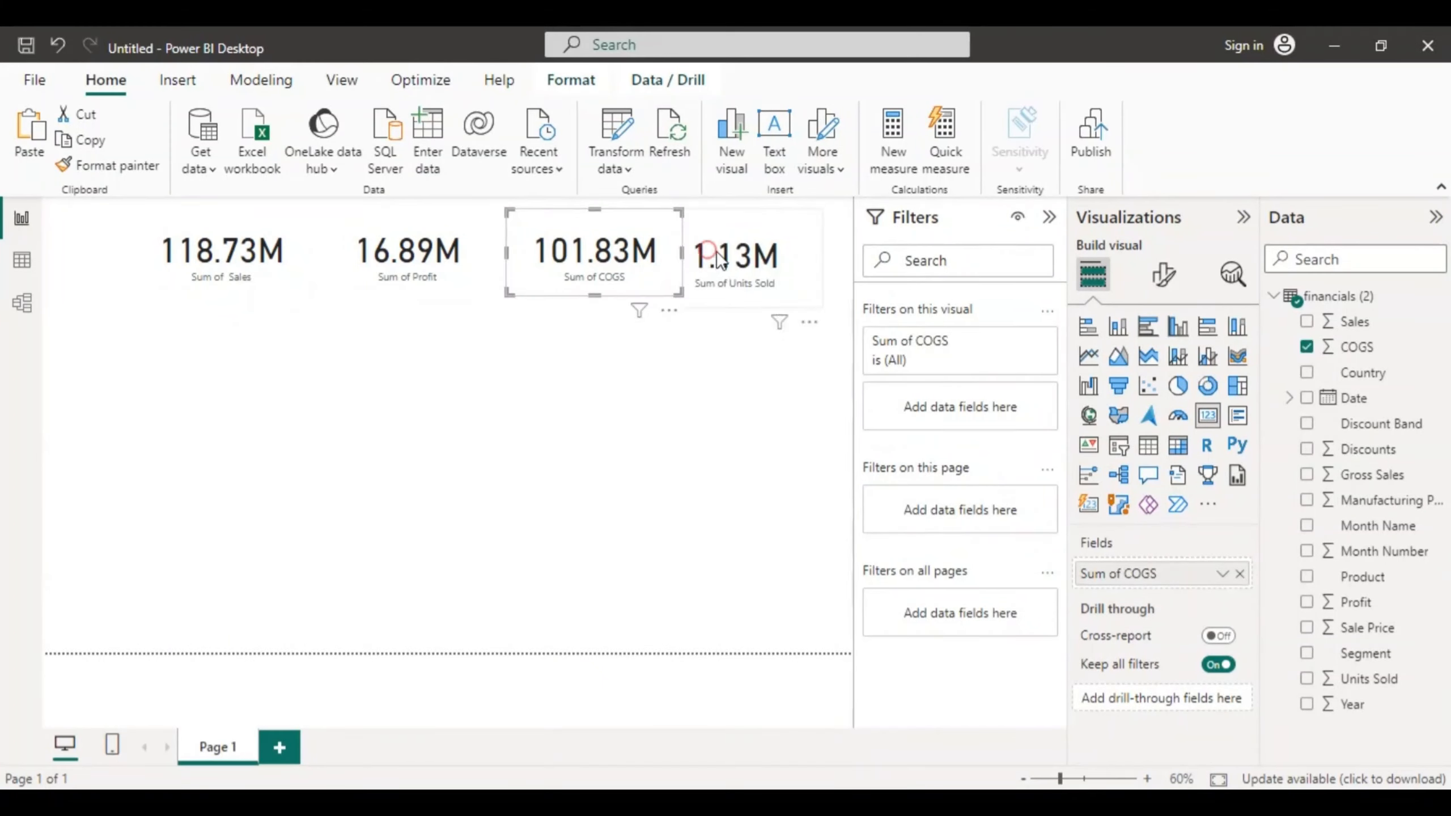
left_click_drag(704, 252, 730, 252)
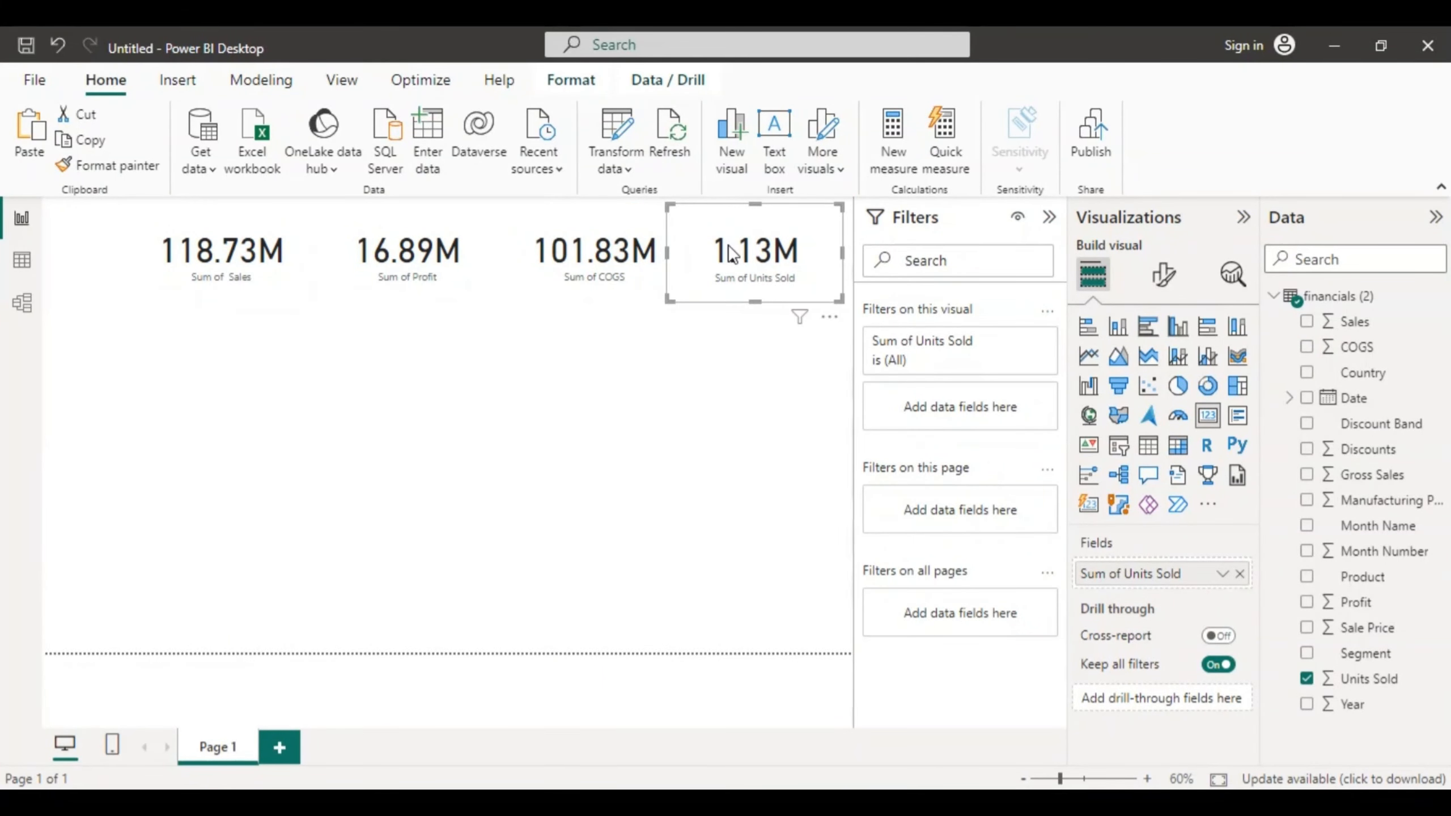
Step: Distribute the Sales, Profit, COGS and Units Sold cards horizontally so the row is evenly spaced
left_click(194, 262)
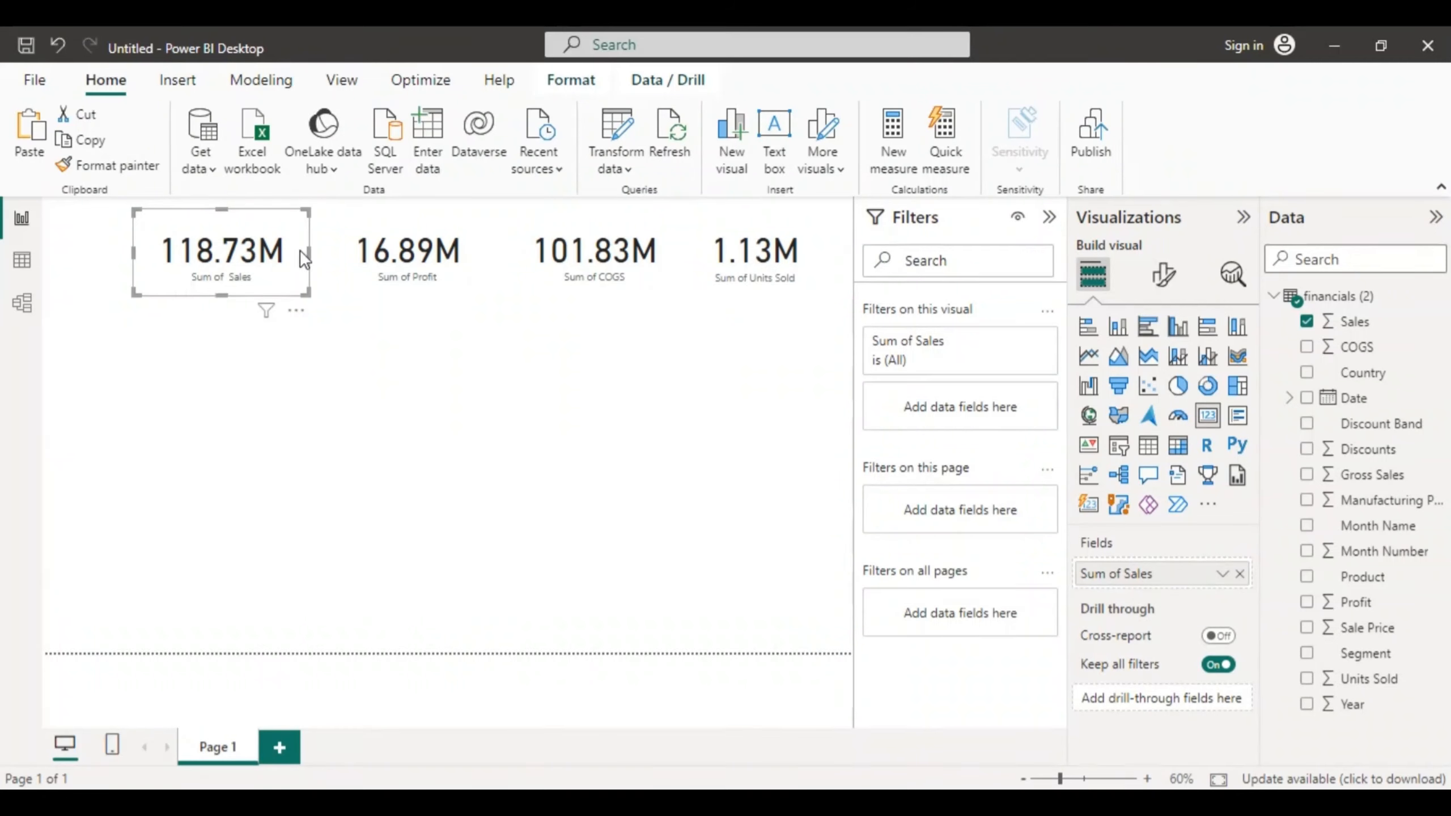
left_click(344, 273, "ctrl")
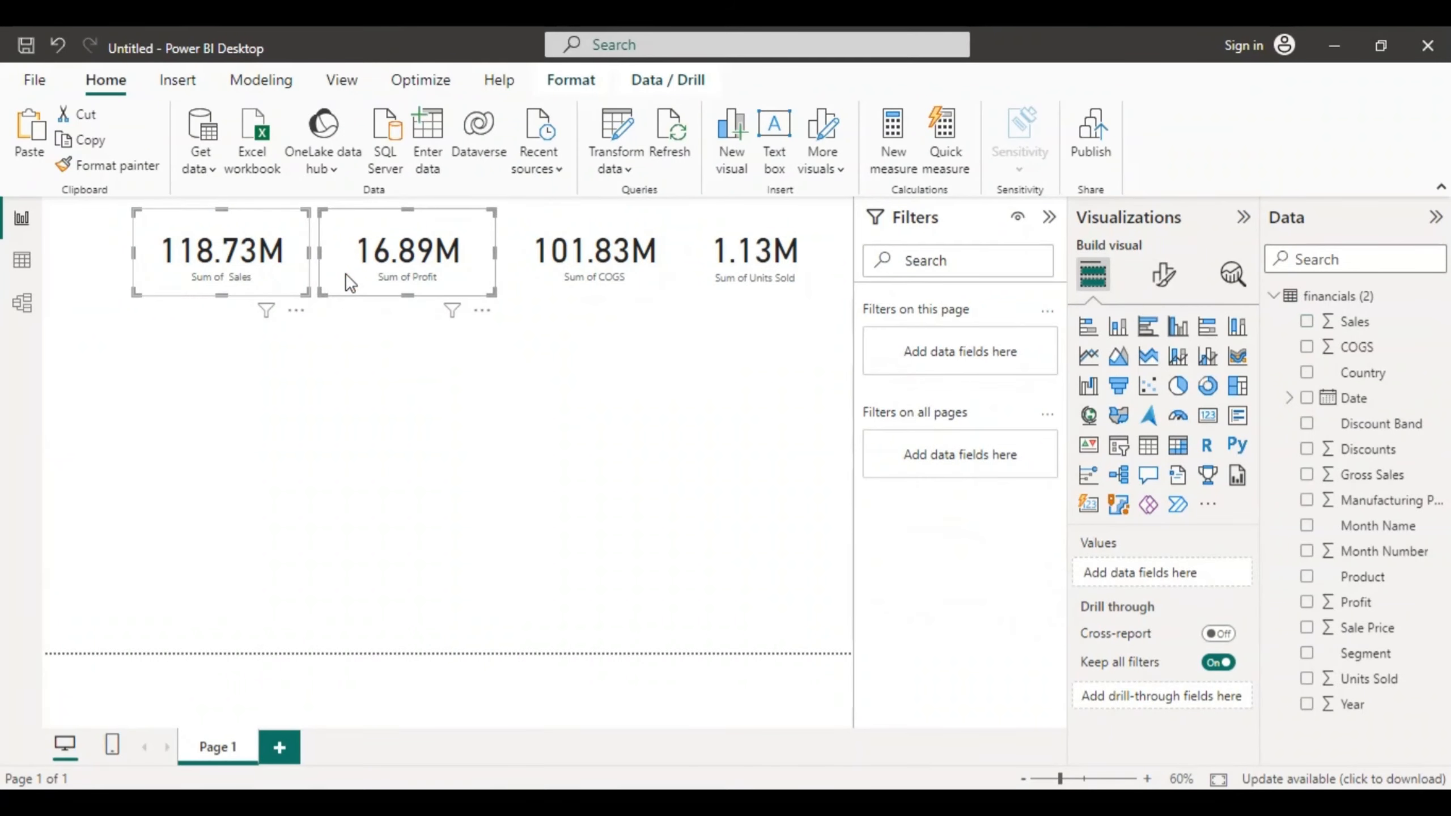
left_click(526, 256, "ctrl")
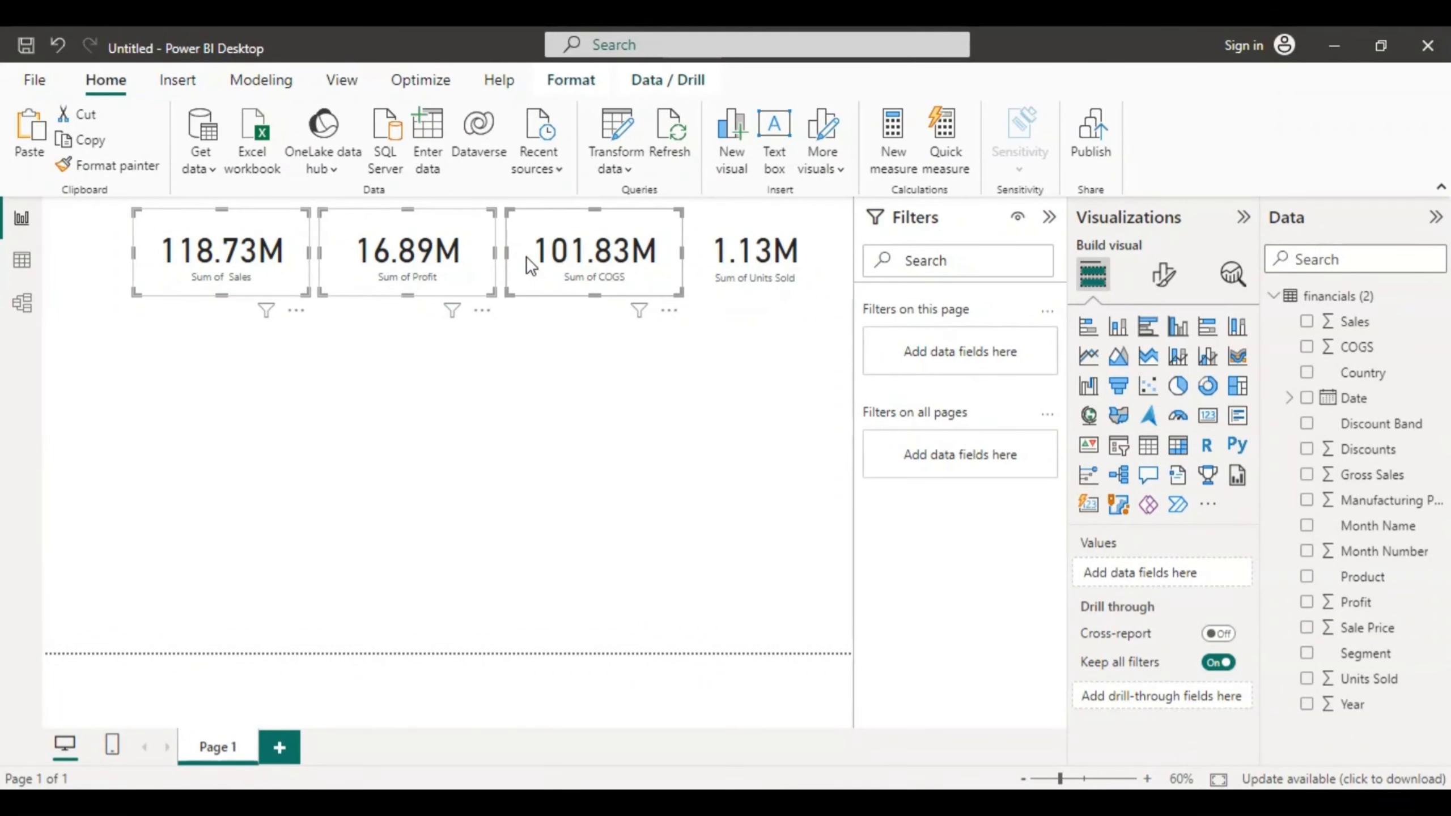
left_click(711, 272, "ctrl")
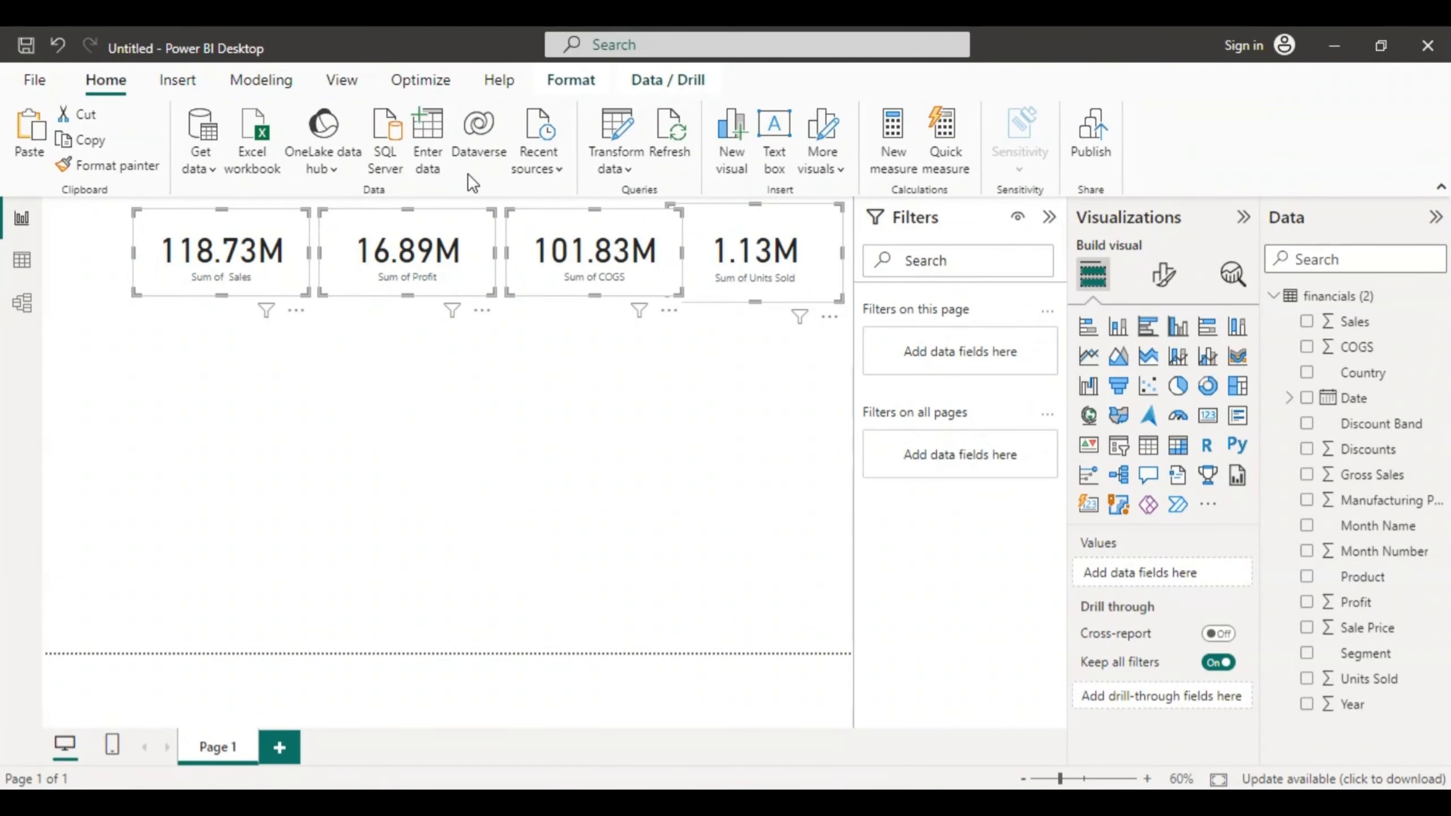
left_click(568, 80)
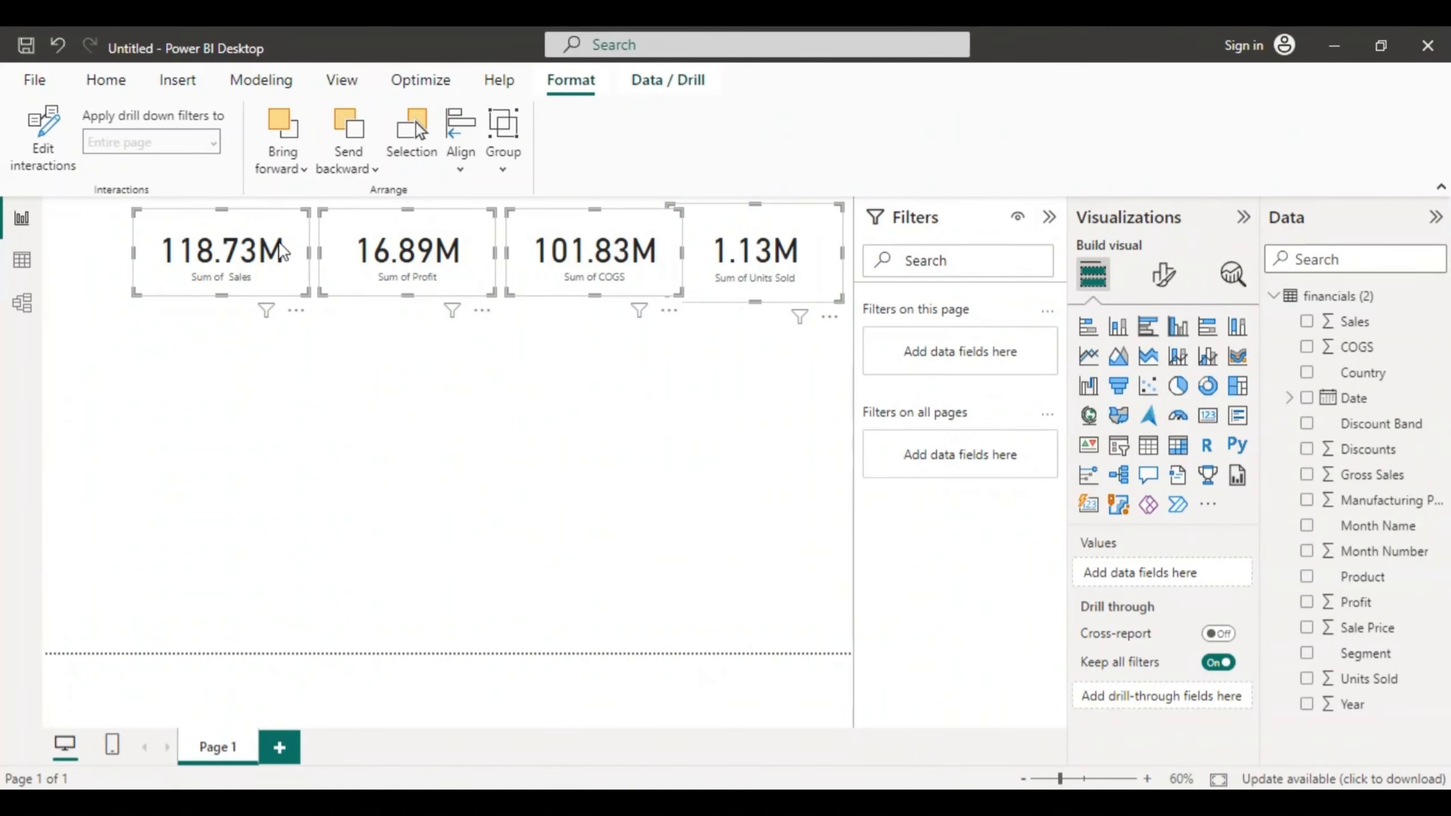
left_click(460, 167)
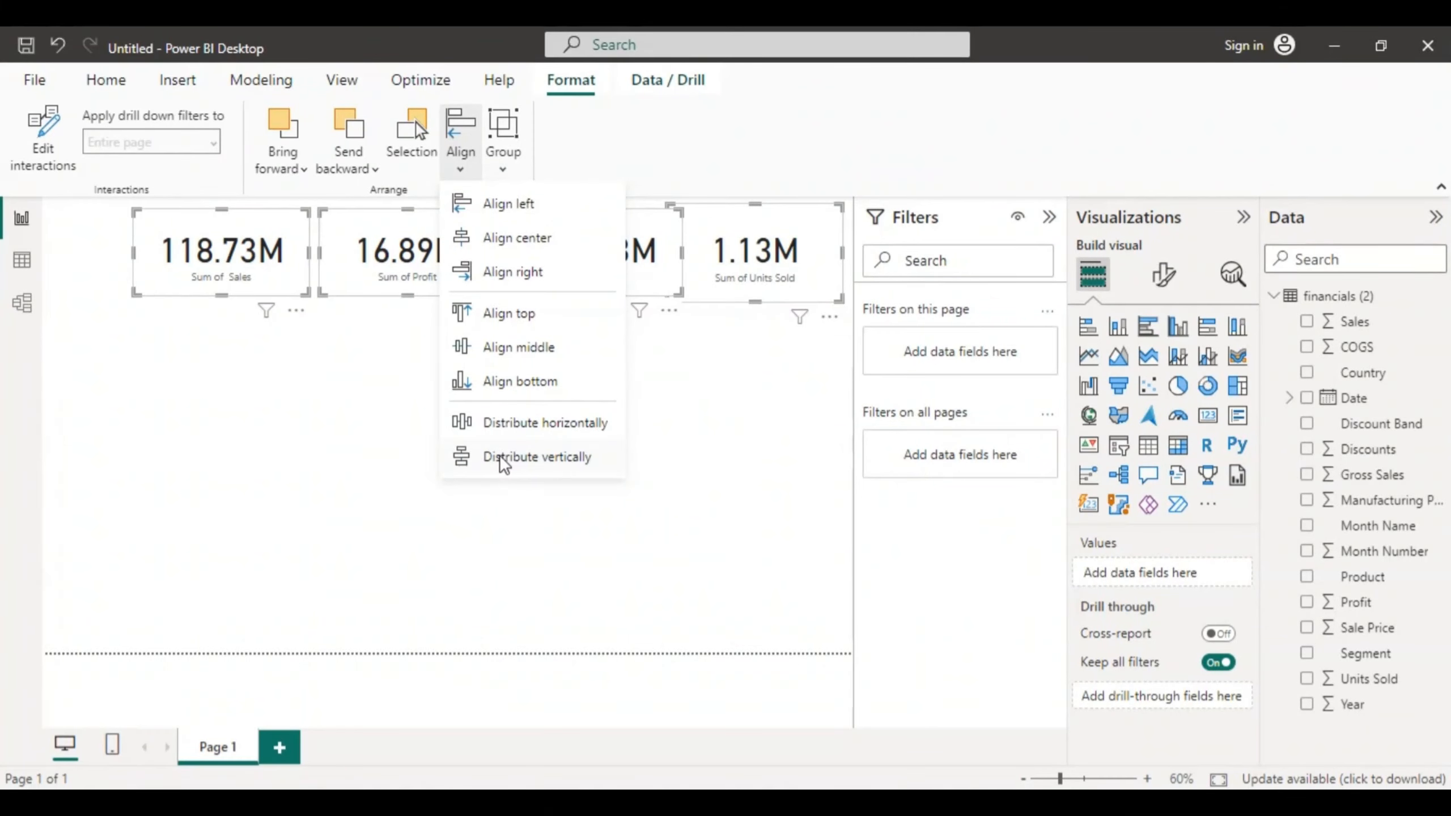
left_click(502, 423)
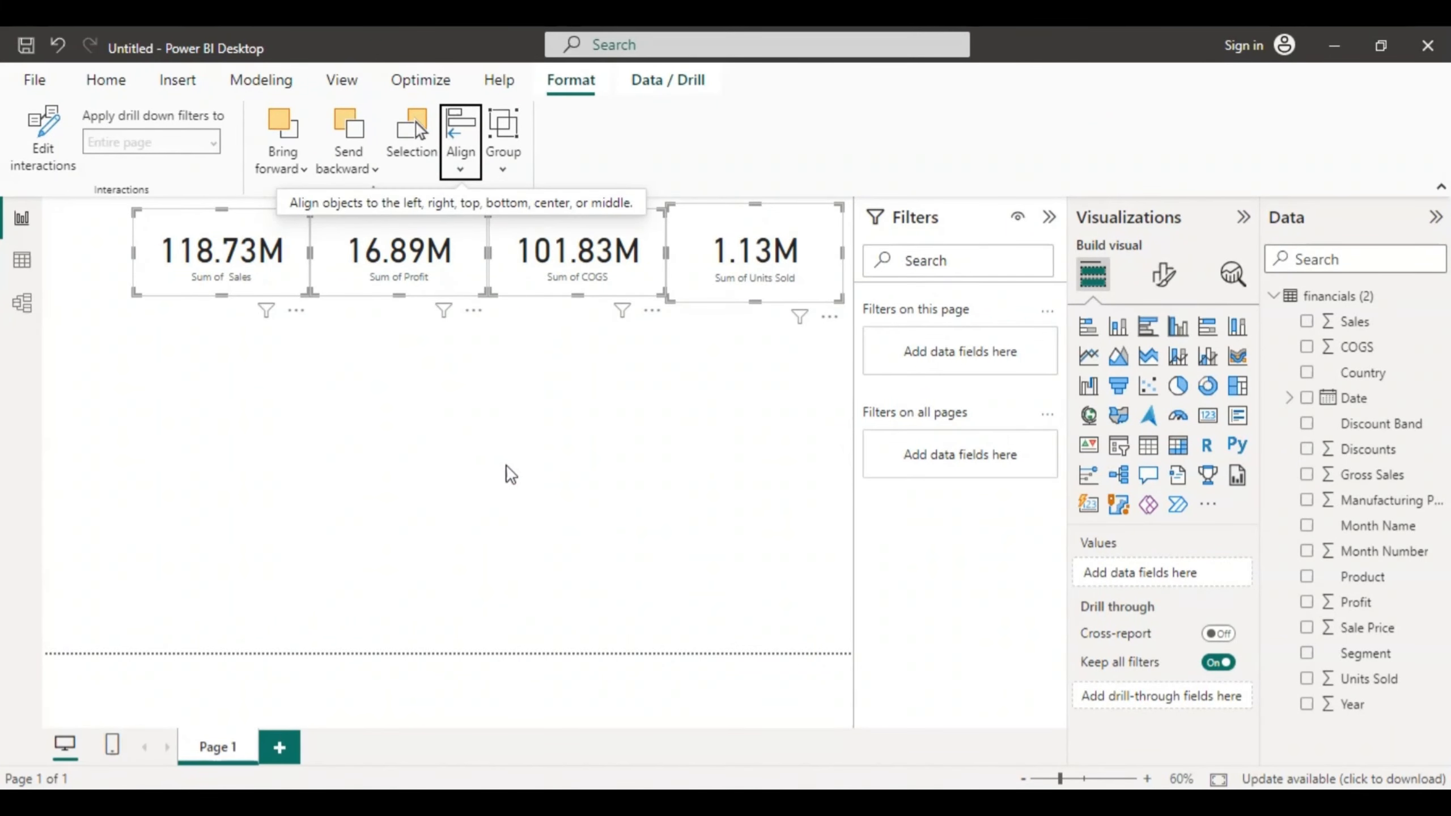
Step: Nudge the card row slightly left and trim the Units Sold card's upper and lower edges to match the other cards' height
mouse_move(342, 277)
left_mouse_down()
mouse_move(304, 281)
mouse_move(356, 382)
mouse_move(363, 309)
mouse_move(336, 280)
left_mouse_up()
left_click(336, 280)
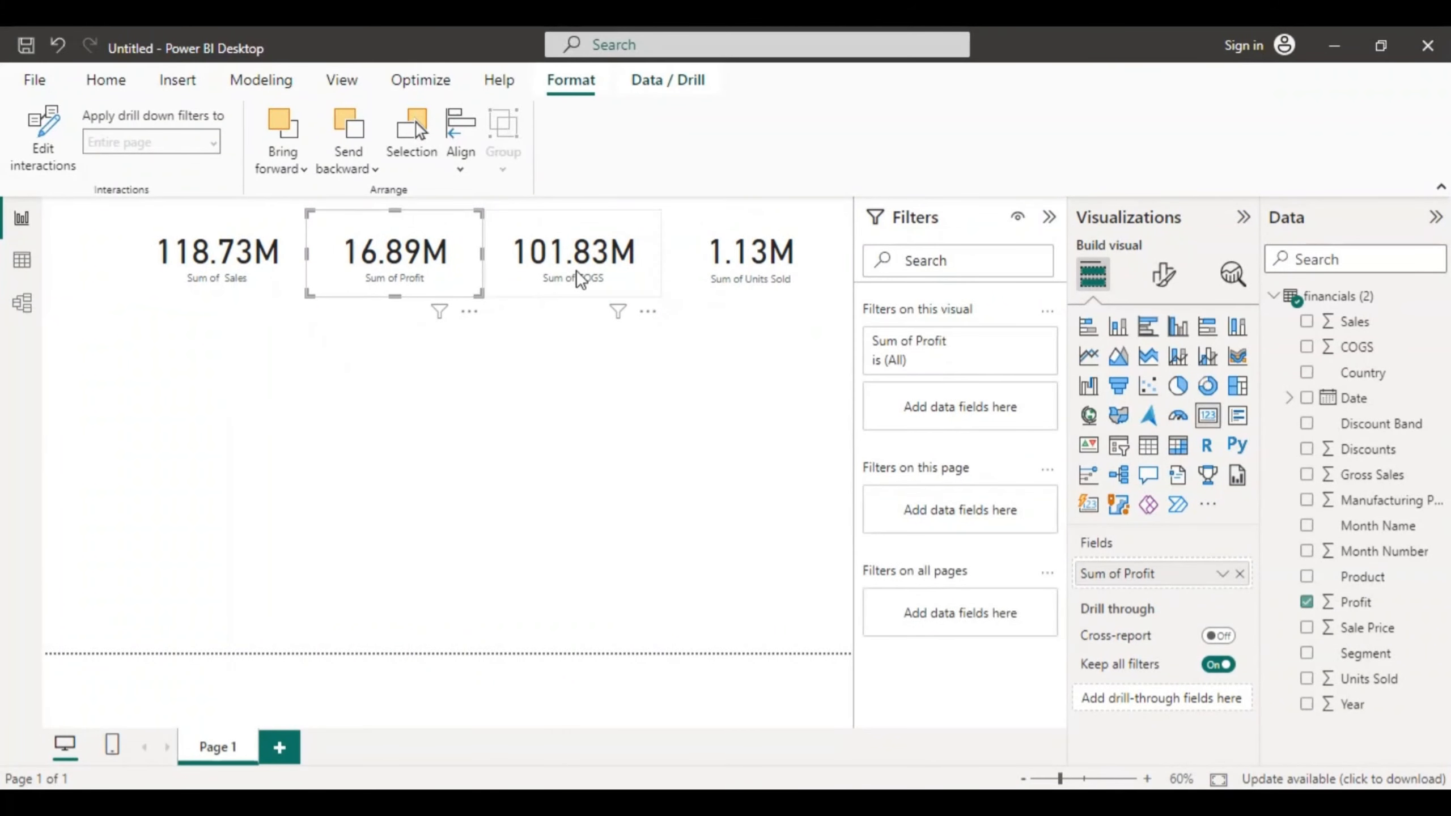
left_click(739, 281)
left_click_drag(753, 301, 753, 296)
left_click_drag(748, 203, 749, 212)
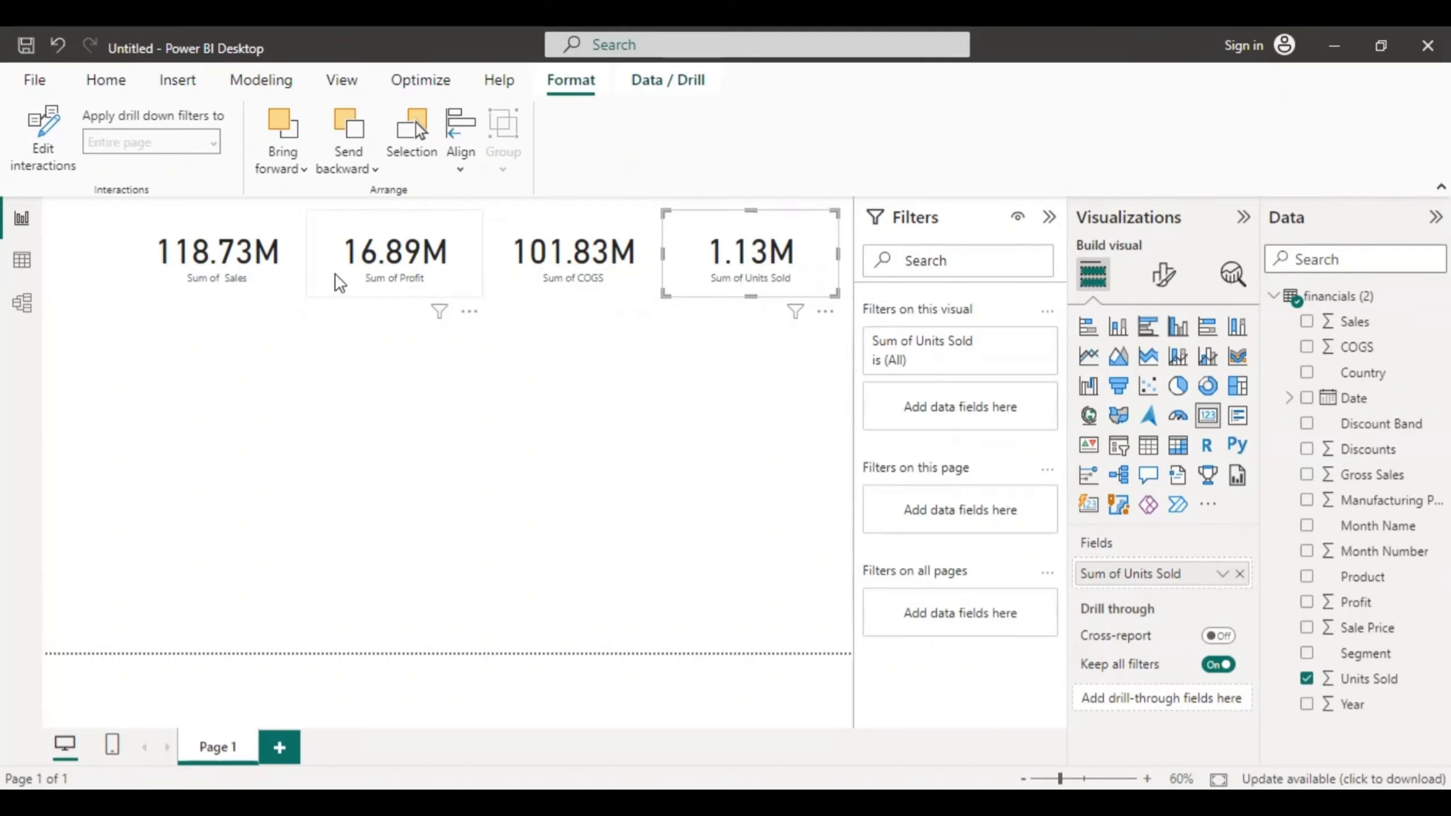
left_click_drag(276, 281, 284, 286)
Step: Add a slicer for the Country field to an empty area of the page, beneath the cards
left_click(606, 379)
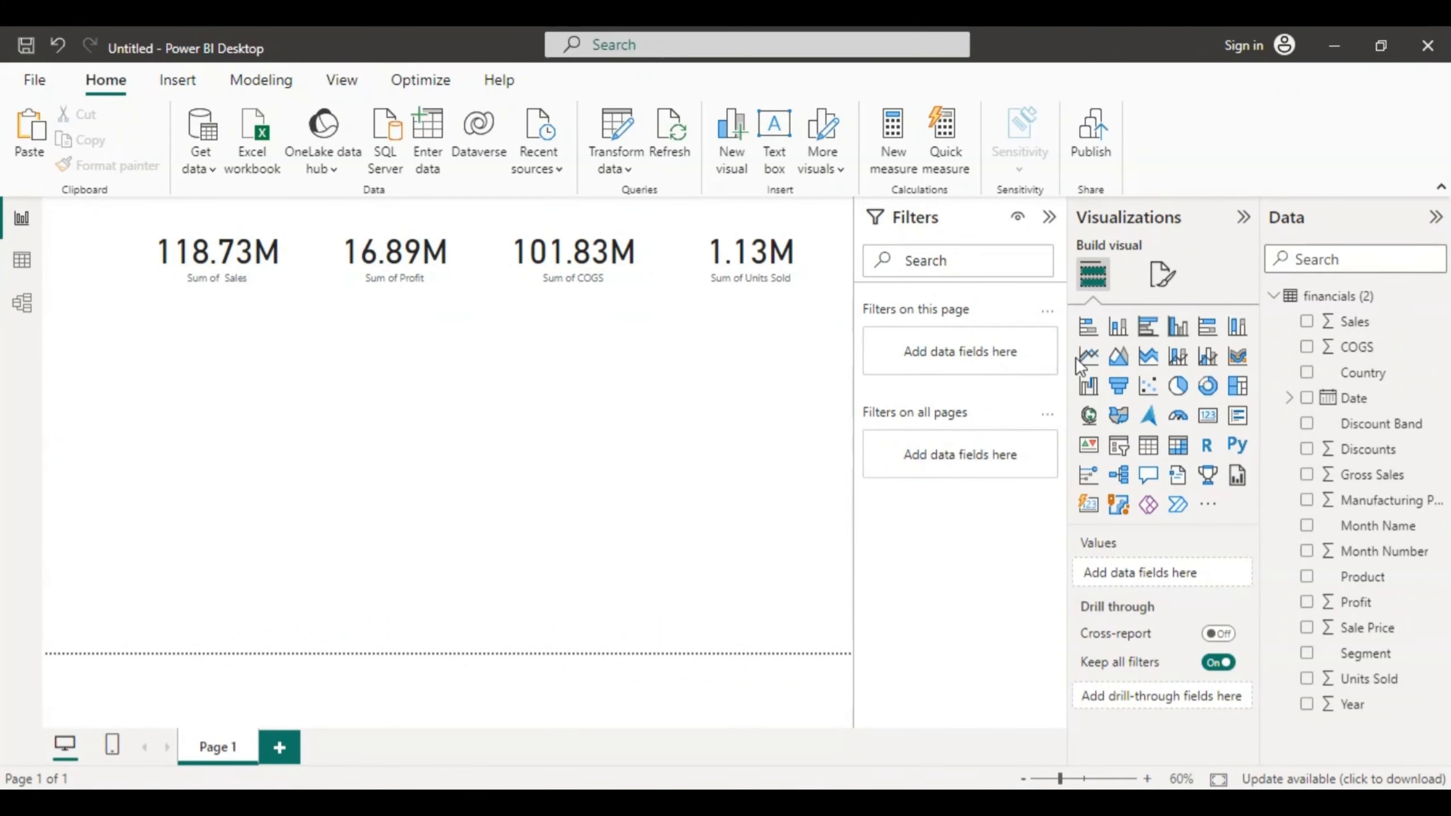
left_click(1119, 449)
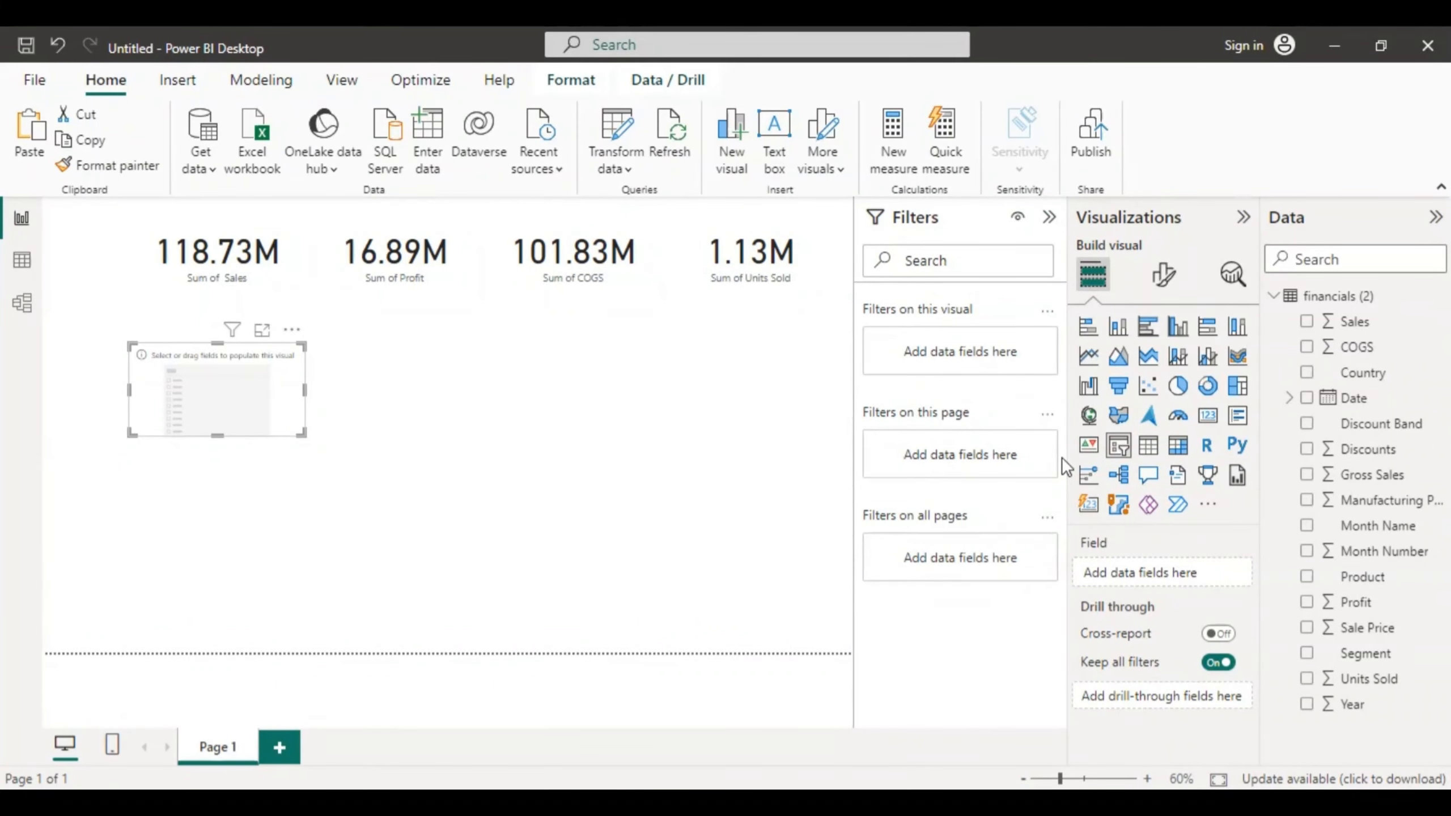
left_click(1307, 374)
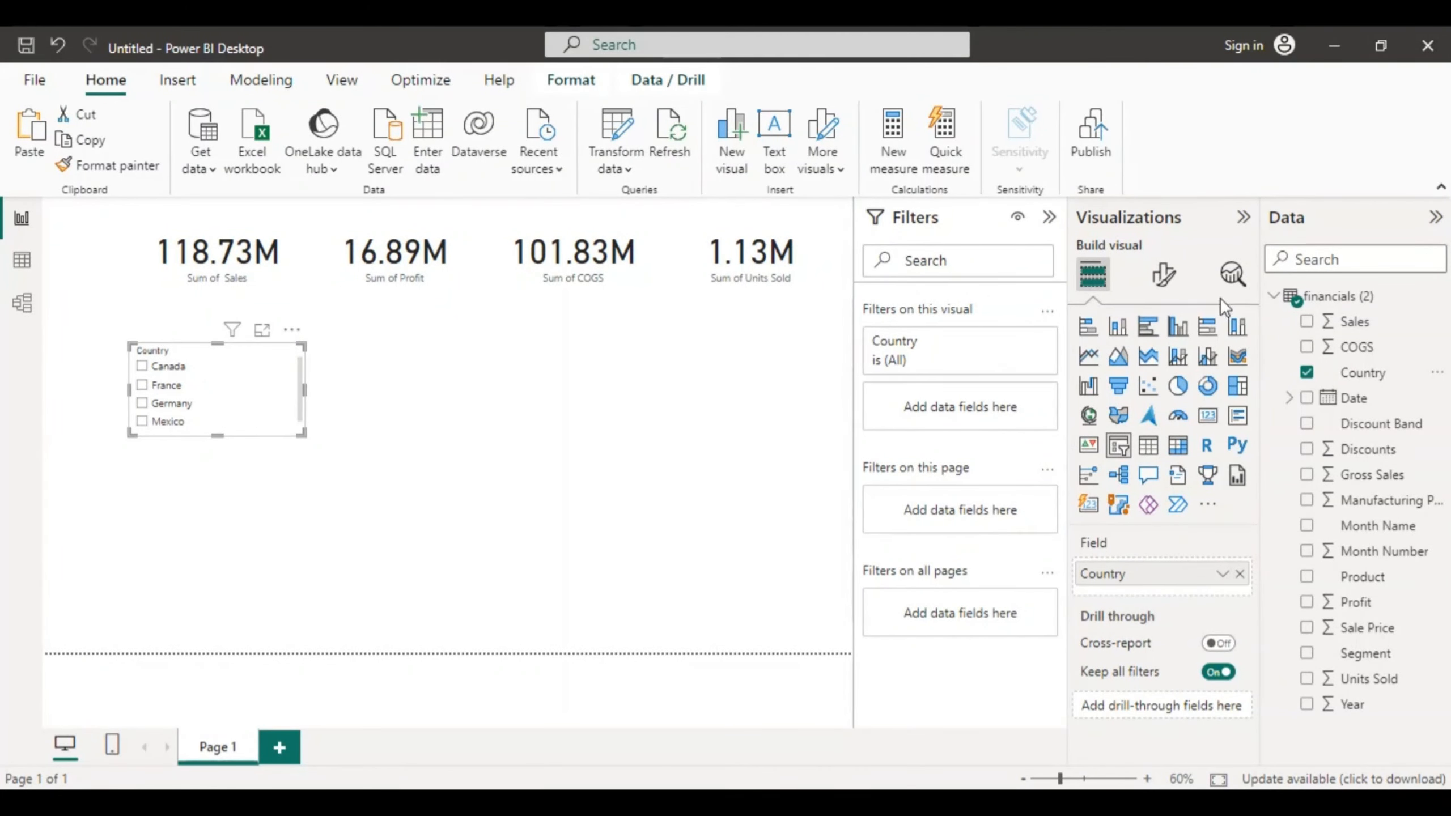
Step: Set the Country slicer's style to Dropdown and shorten it from its lower edge to about half its height
left_click(1161, 277)
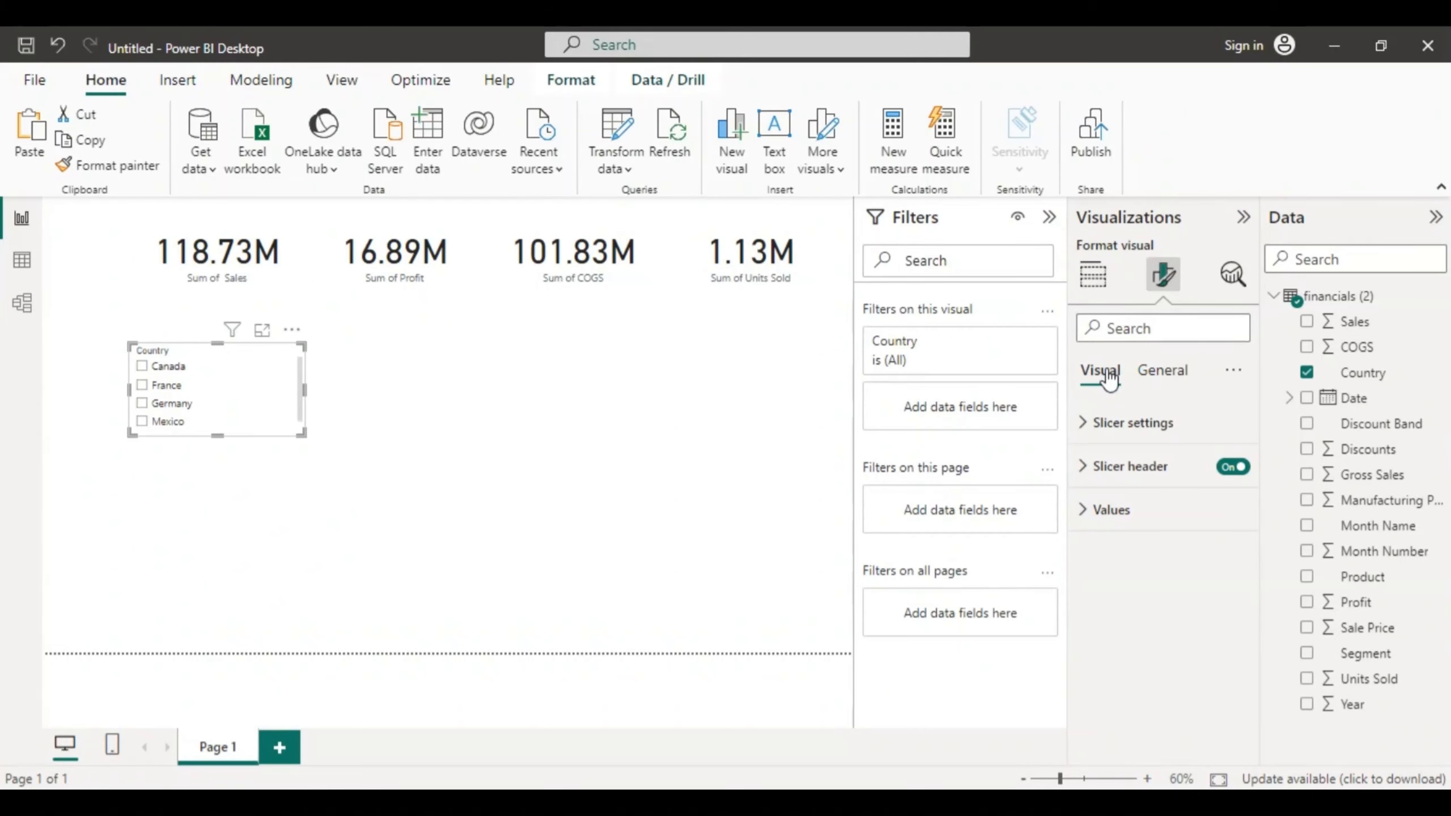
left_click(1123, 424)
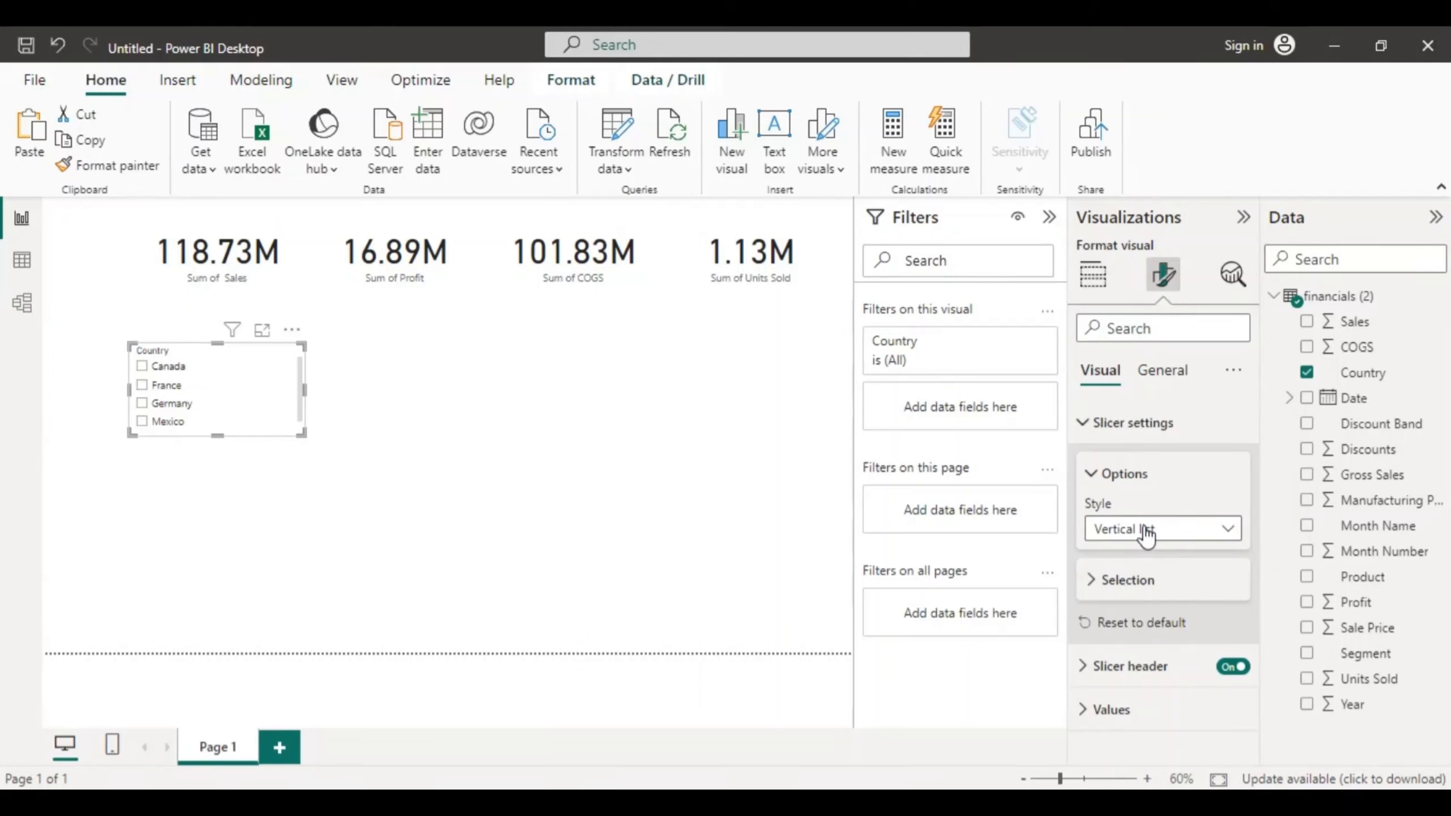
left_click(1228, 530)
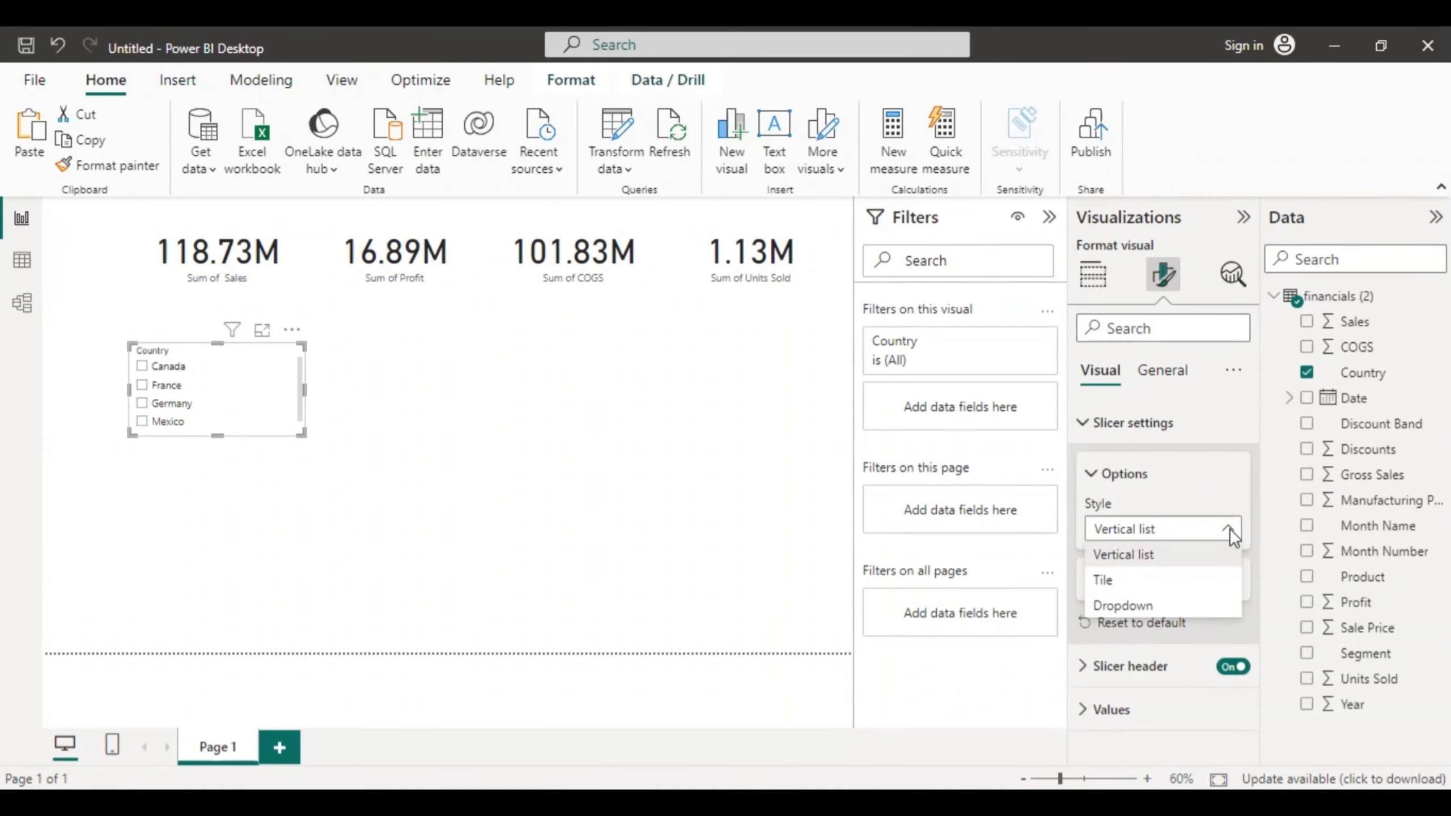
left_click(1138, 606)
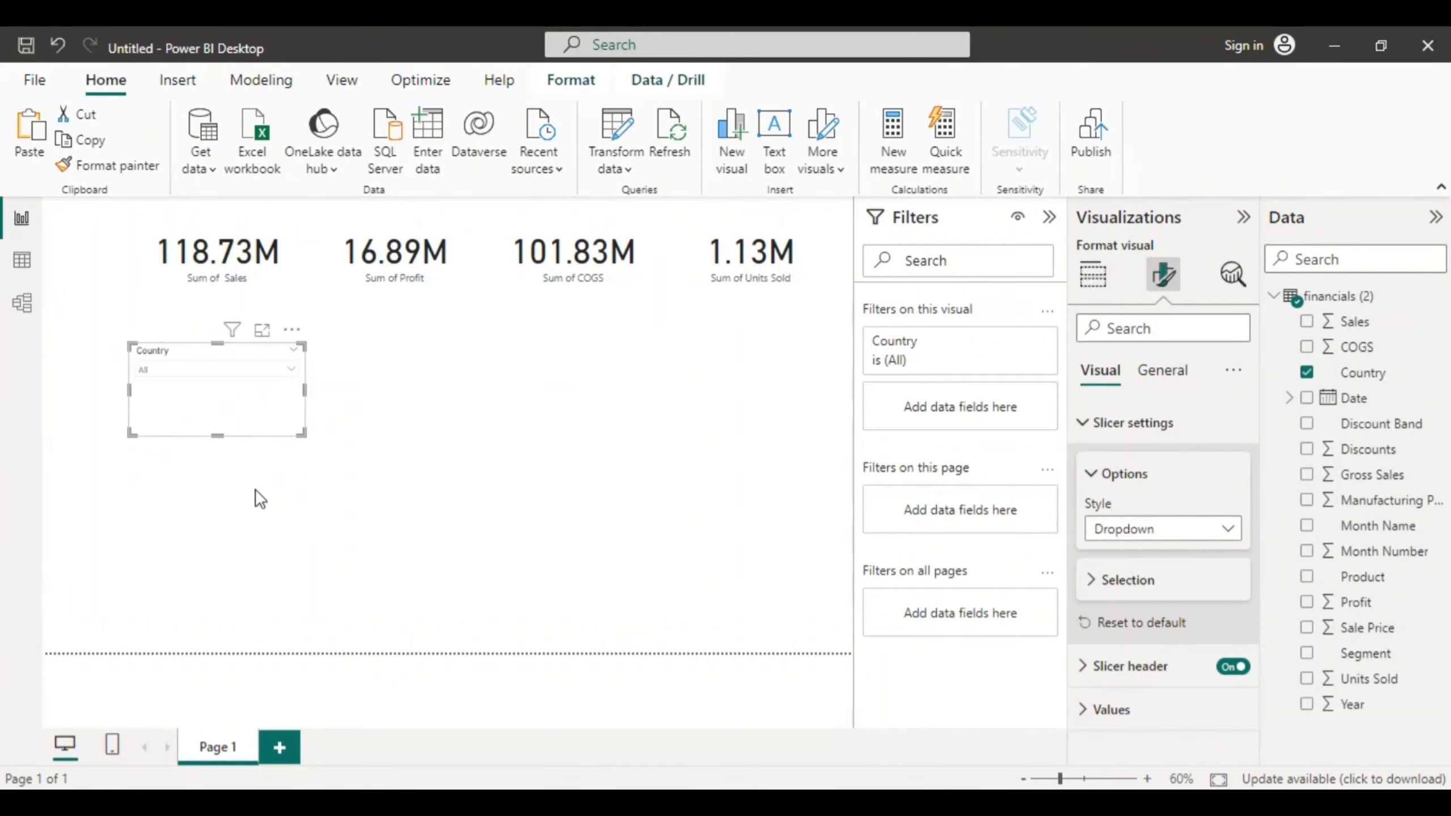
left_click_drag(217, 434, 213, 389)
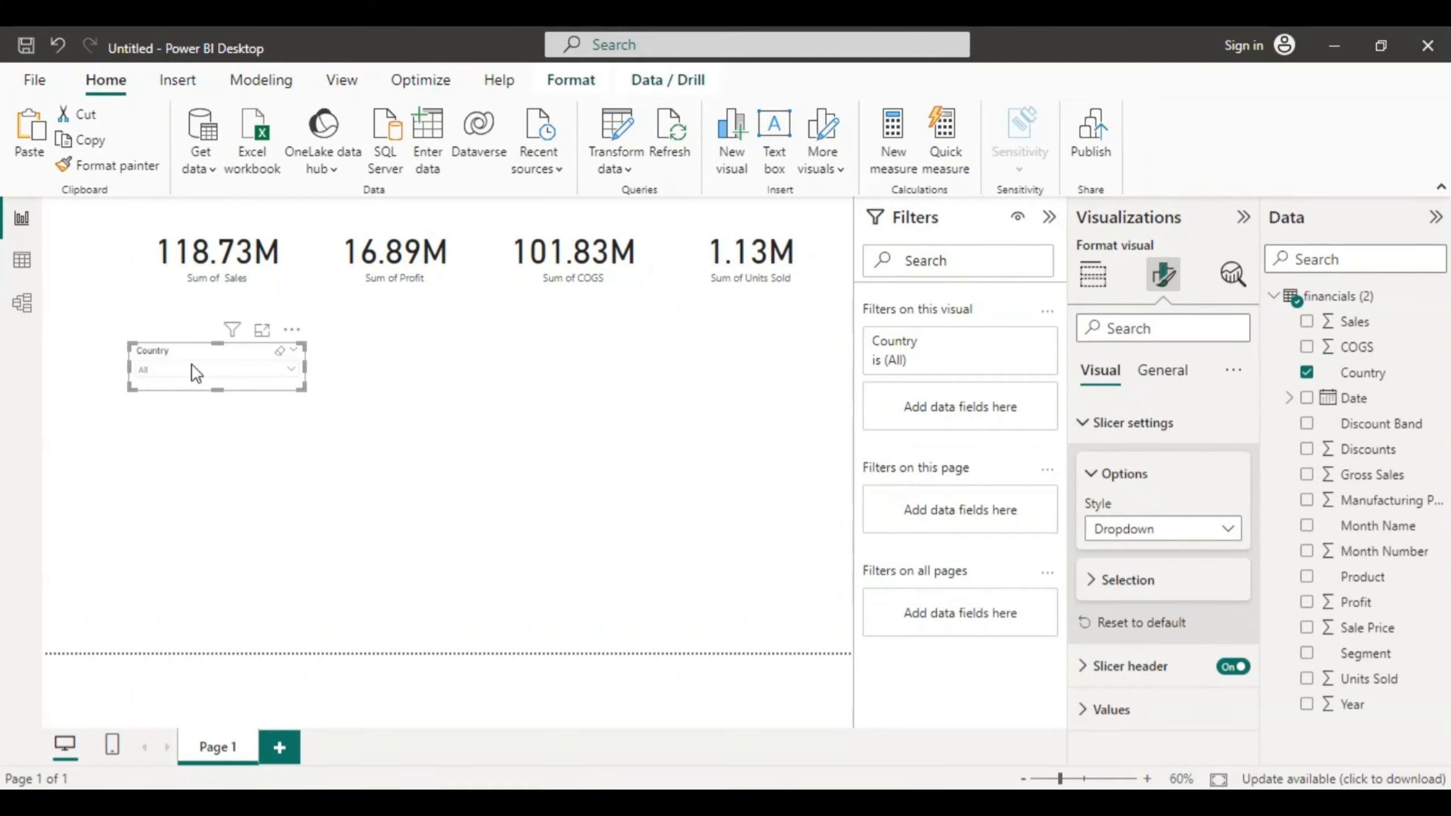
Step: Paste three copies of the Country dropdown slicer onto the page
key("ctrl+v")
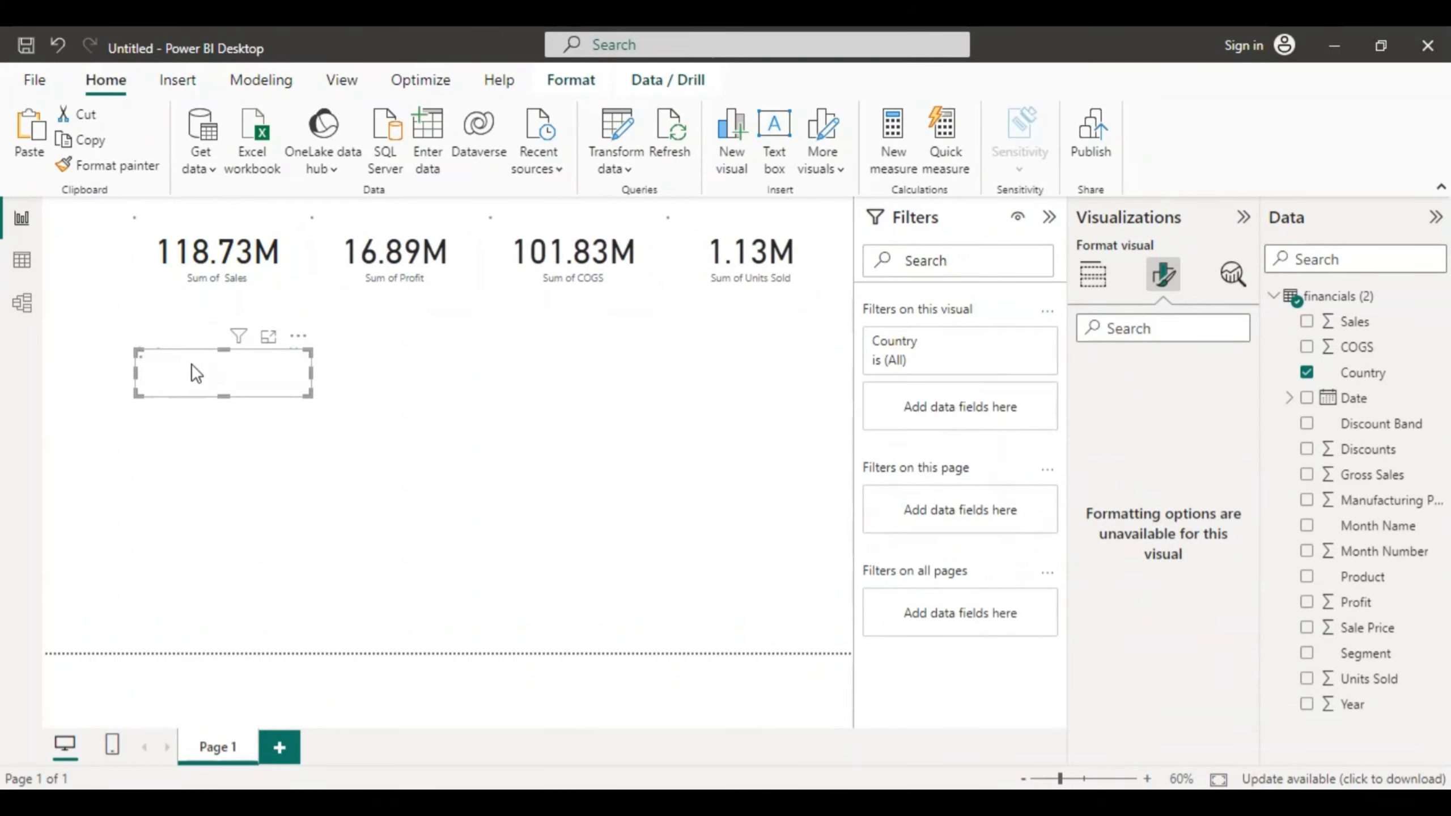
key("ctrl+v")
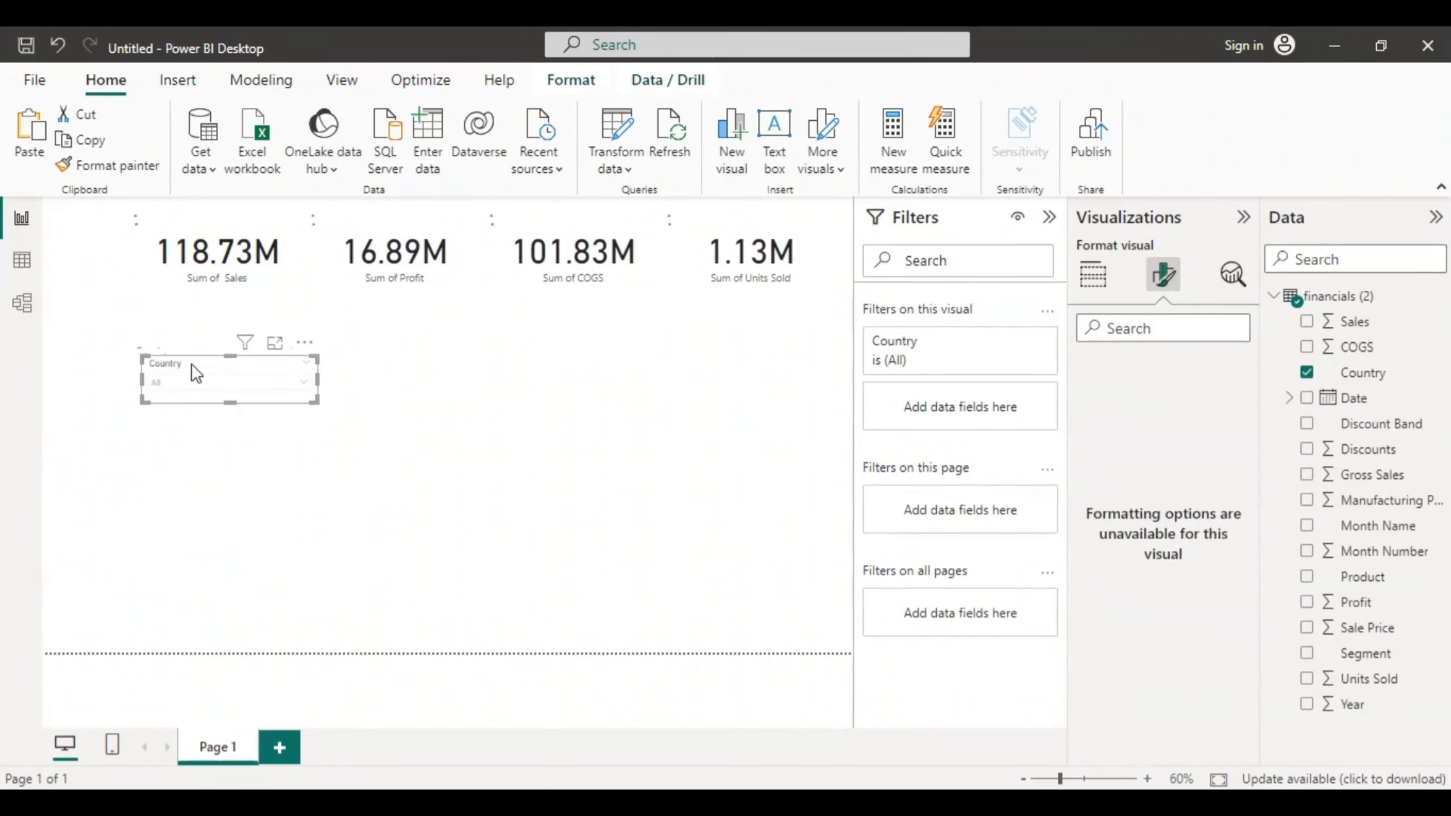
key("ctrl+v")
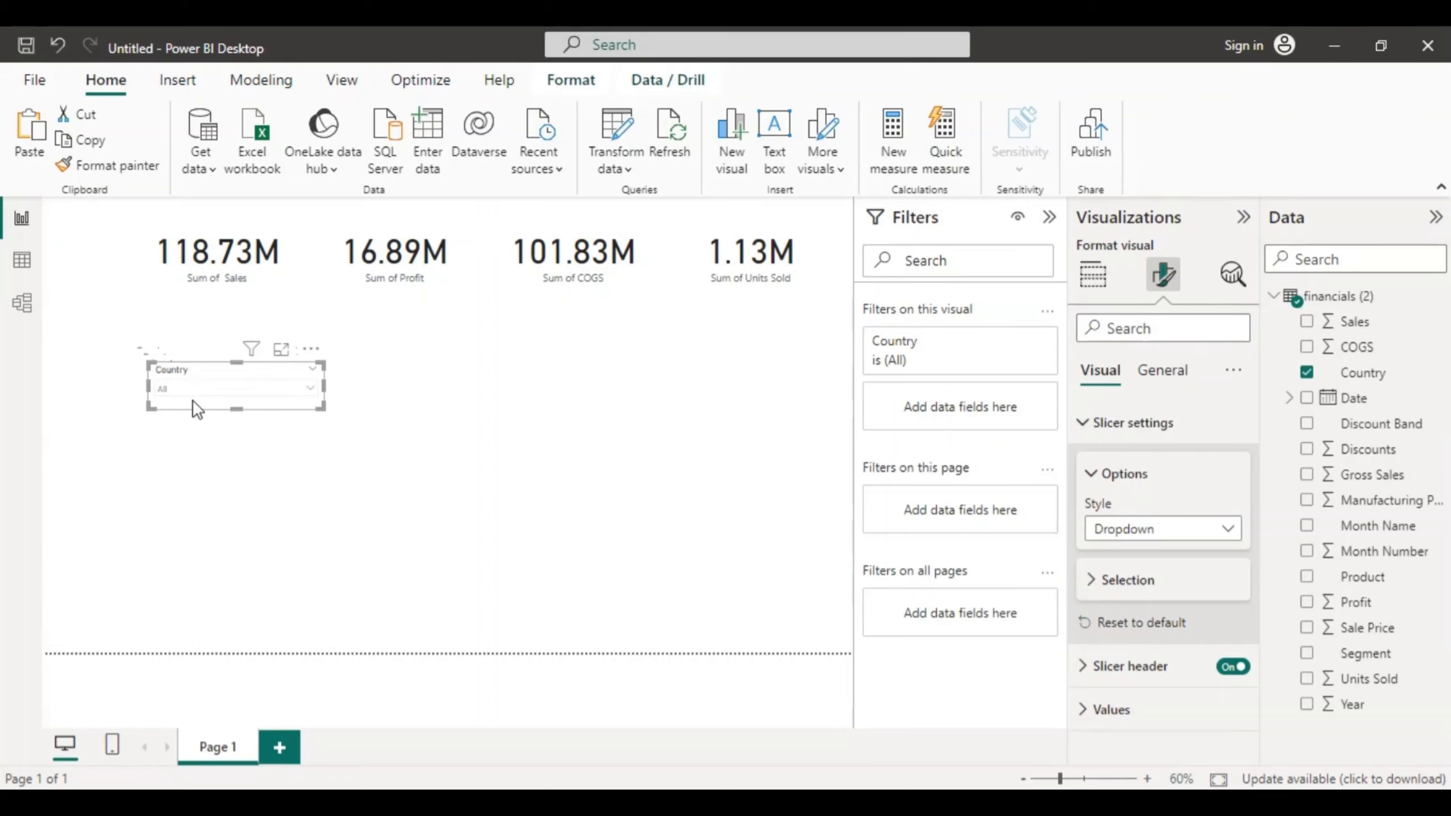
Step: Move the topmost Country slicer copy well below the stack, lined up with the Sales card's edges
left_click_drag(192, 400, 179, 517)
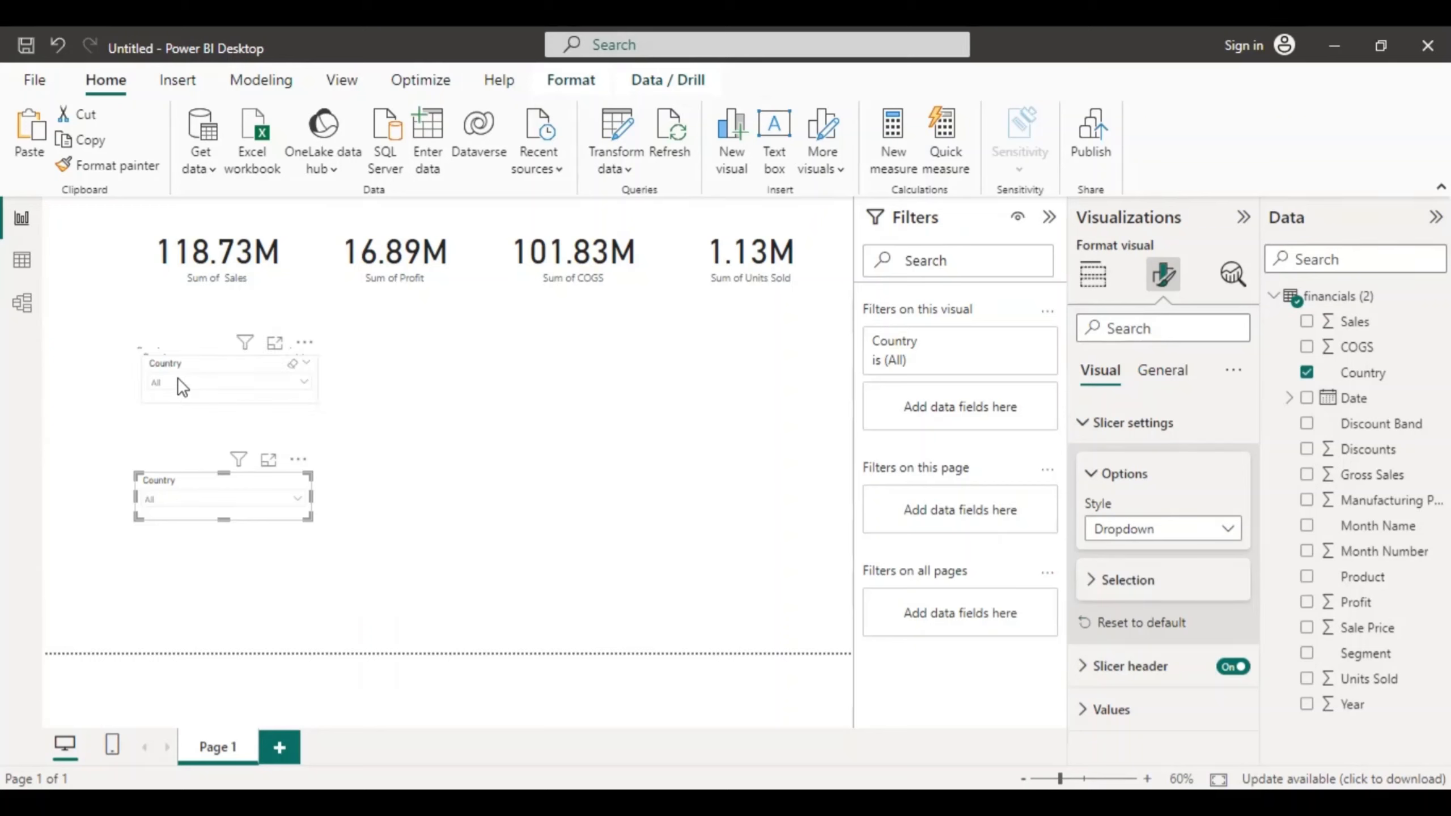
left_click_drag(175, 377, 168, 428)
left_click(187, 379)
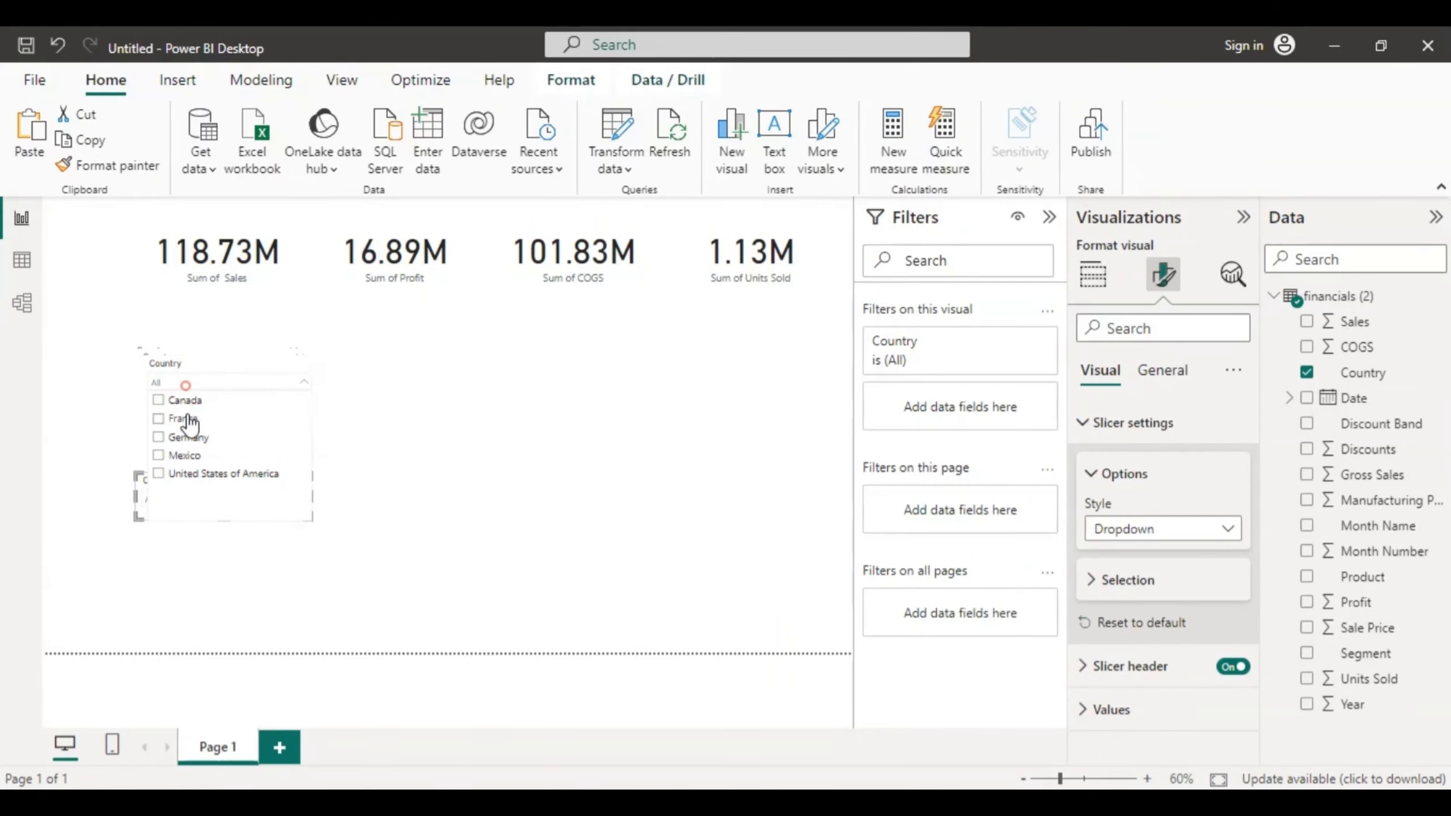
left_click(258, 377)
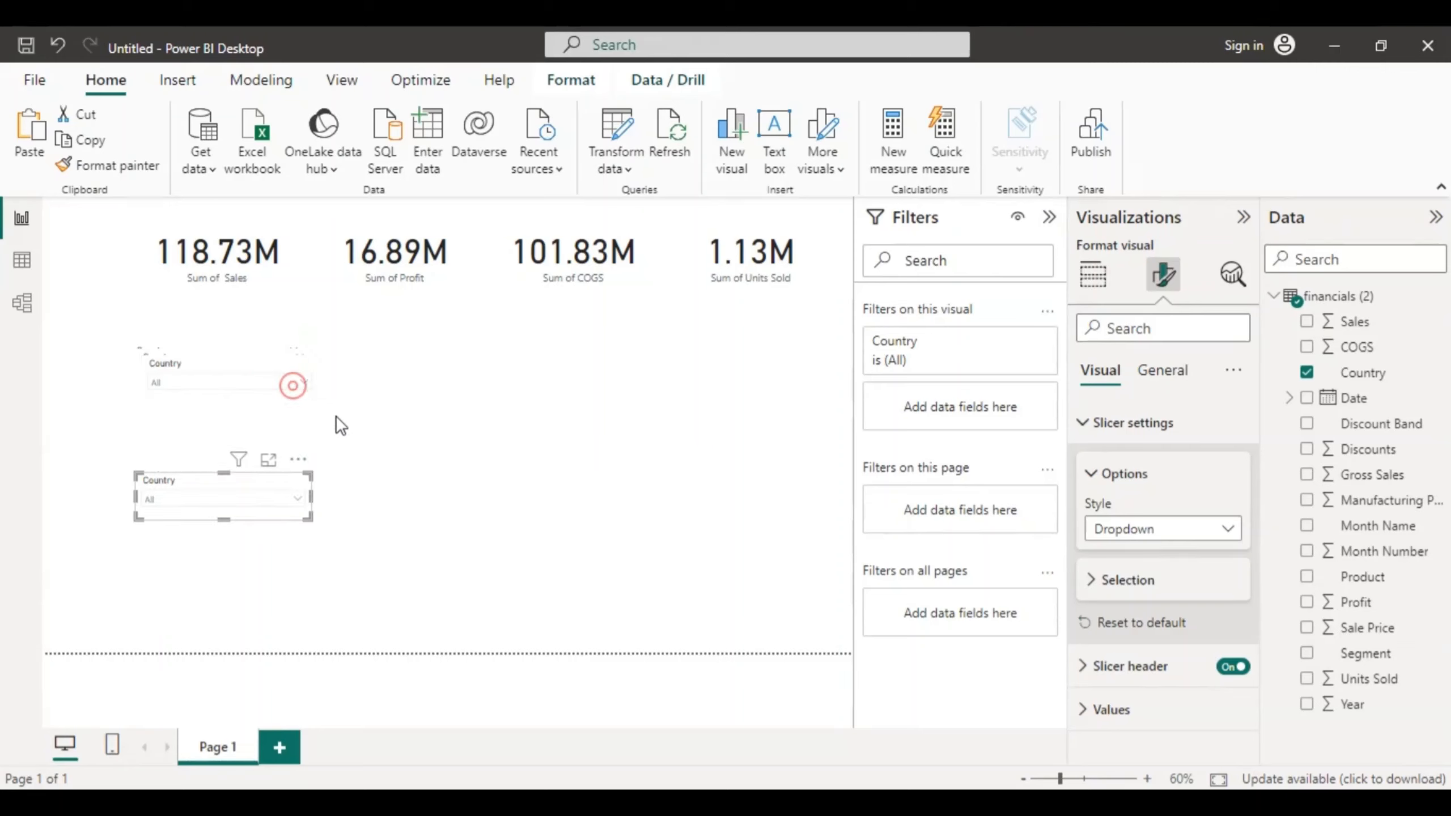
left_click(238, 492)
left_click_drag(209, 489, 198, 553)
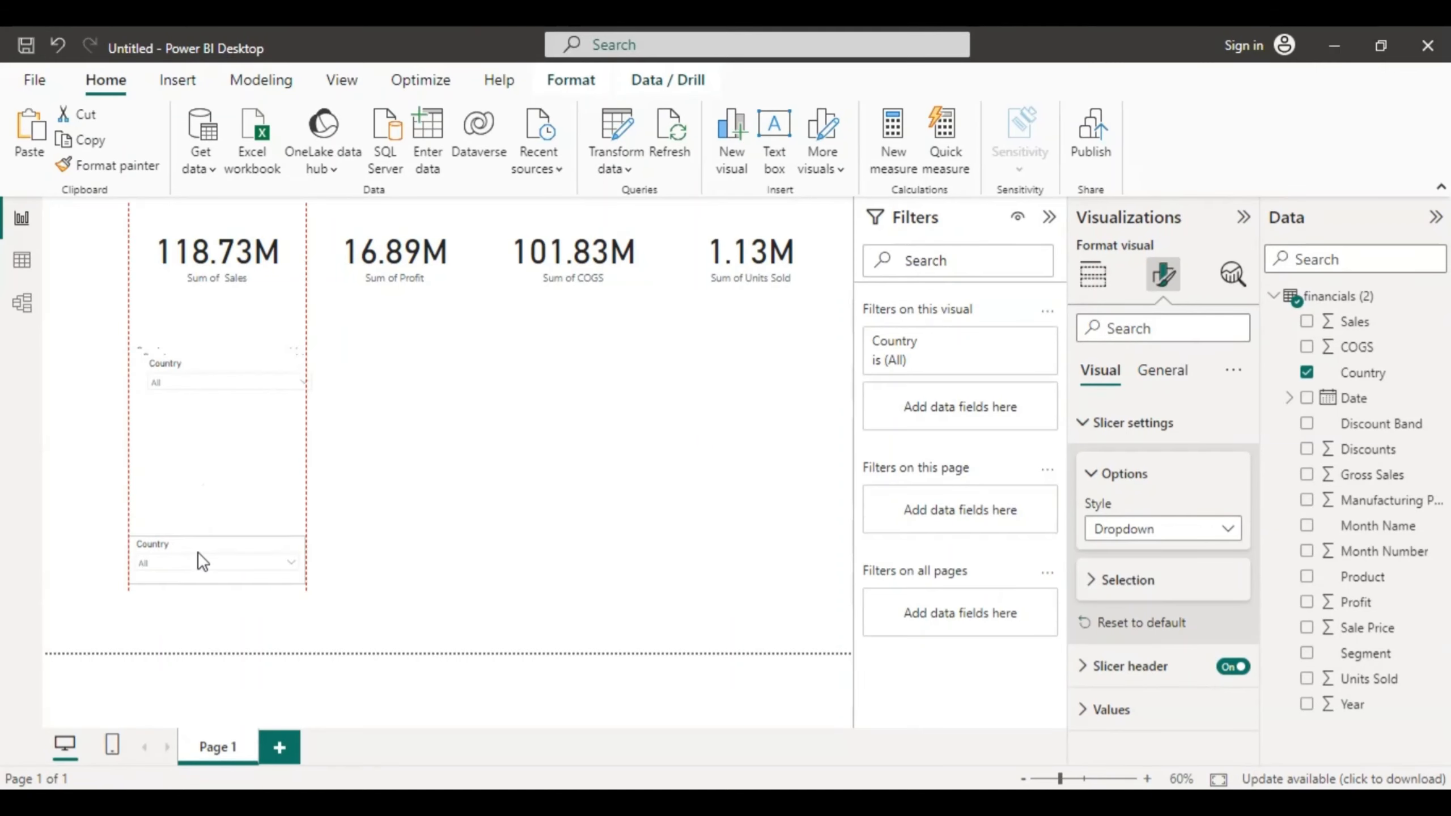
Step: Place the other two Country slicer copies in a column between the original slicer and the lowest copy
left_click_drag(188, 365, 190, 452)
left_click(185, 373)
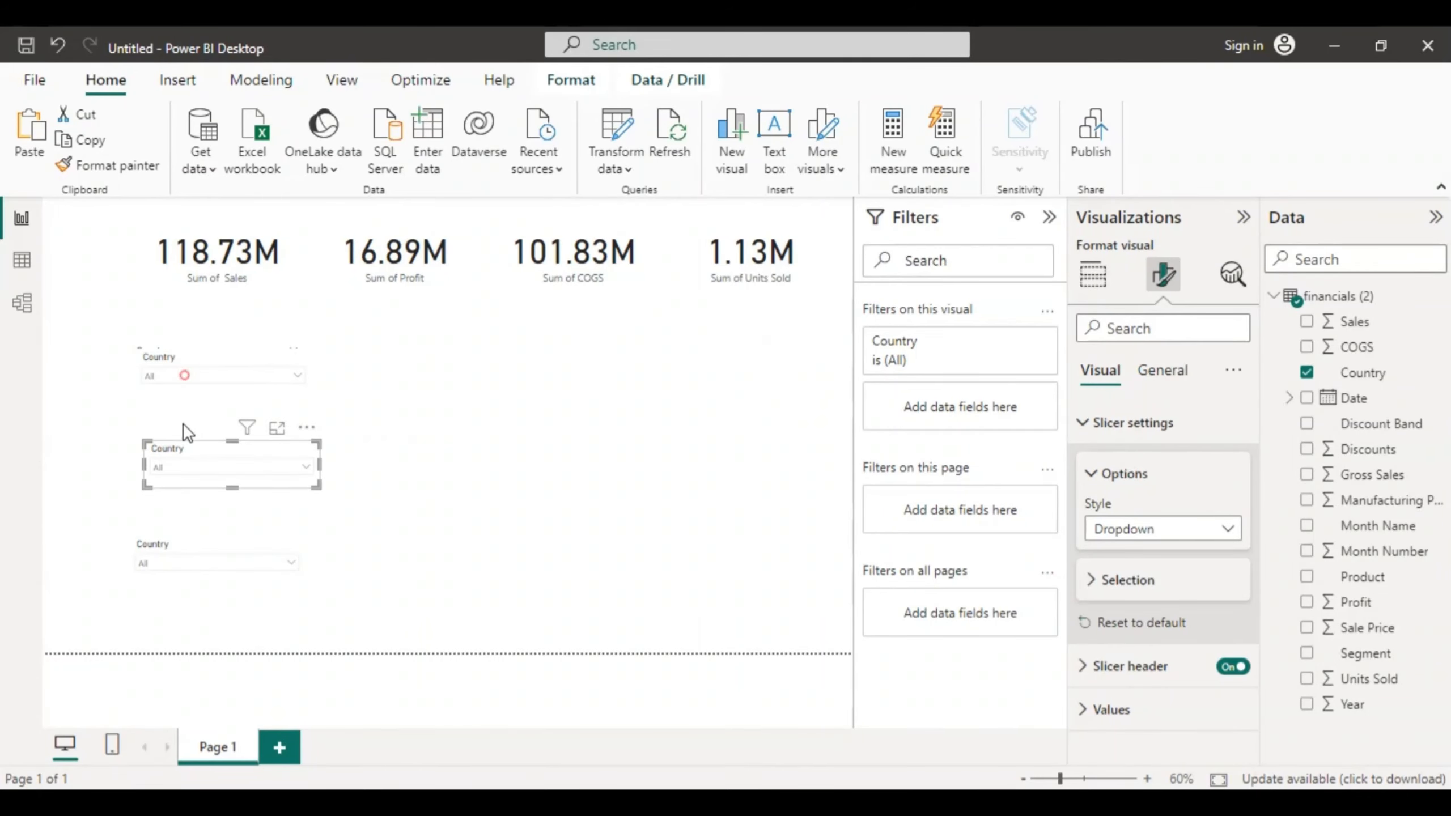
left_click(198, 369)
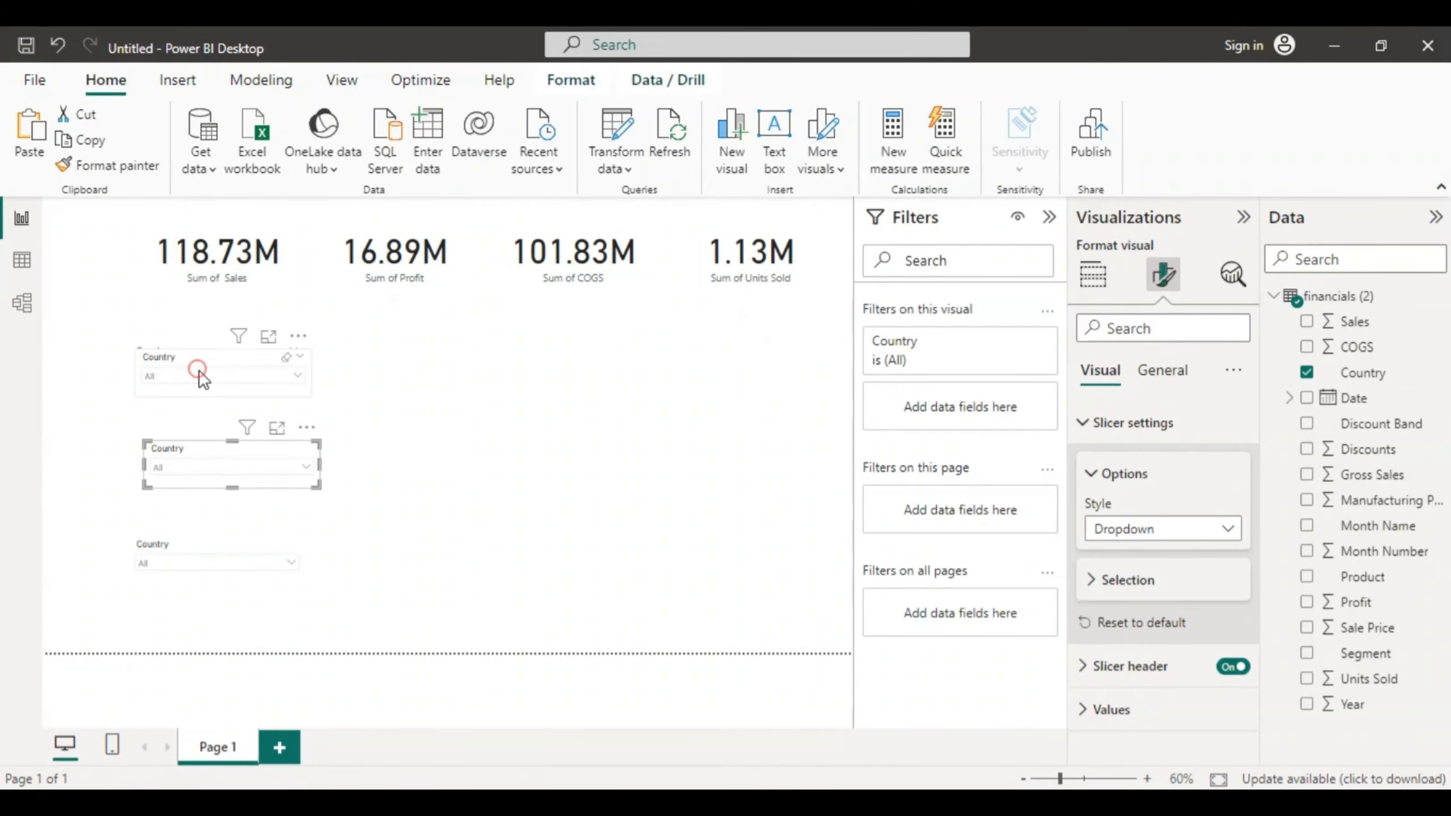
left_click(236, 386)
left_click_drag(259, 394, 234, 426)
left_click(204, 466)
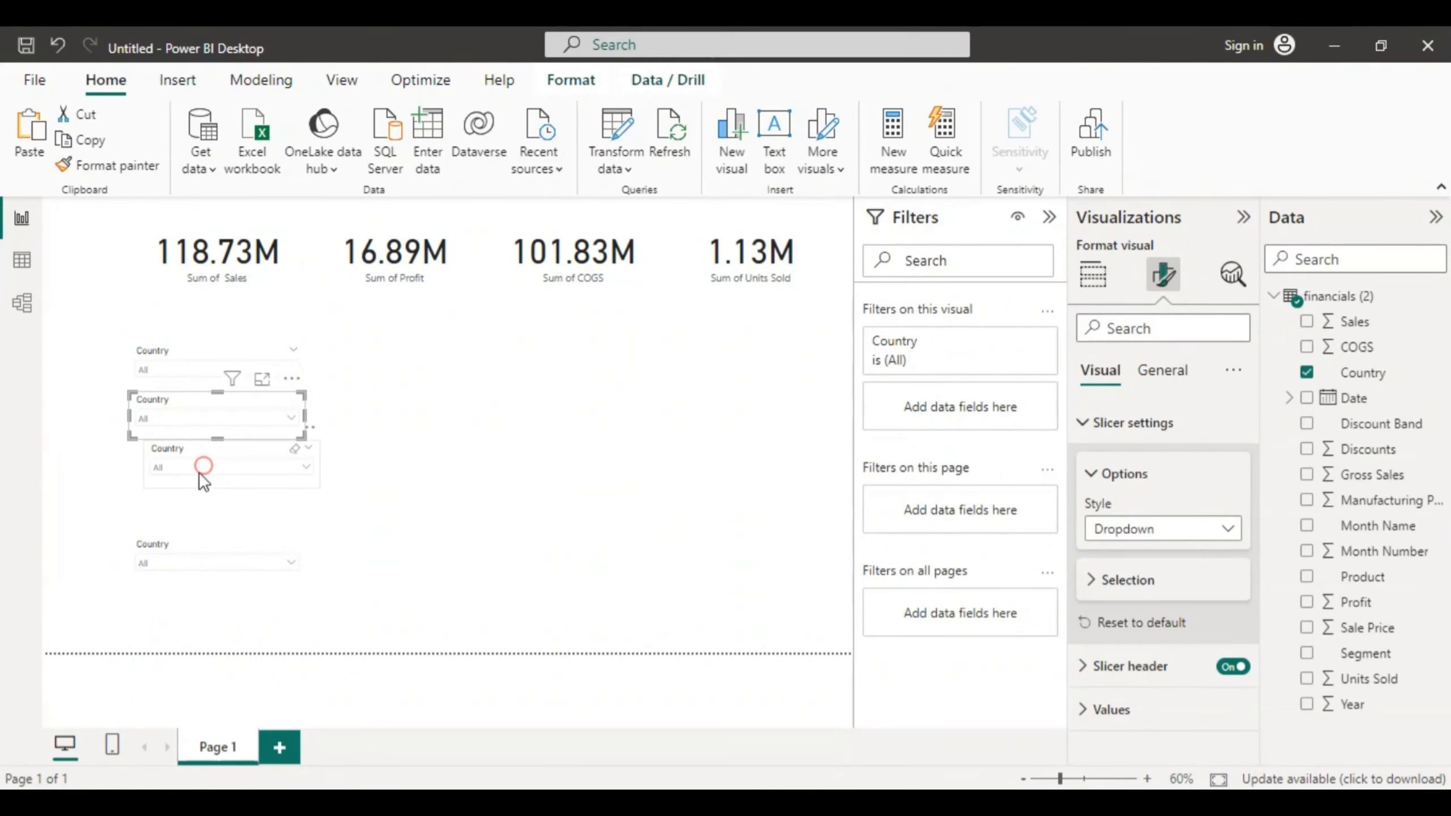
left_click_drag(169, 475, 157, 507)
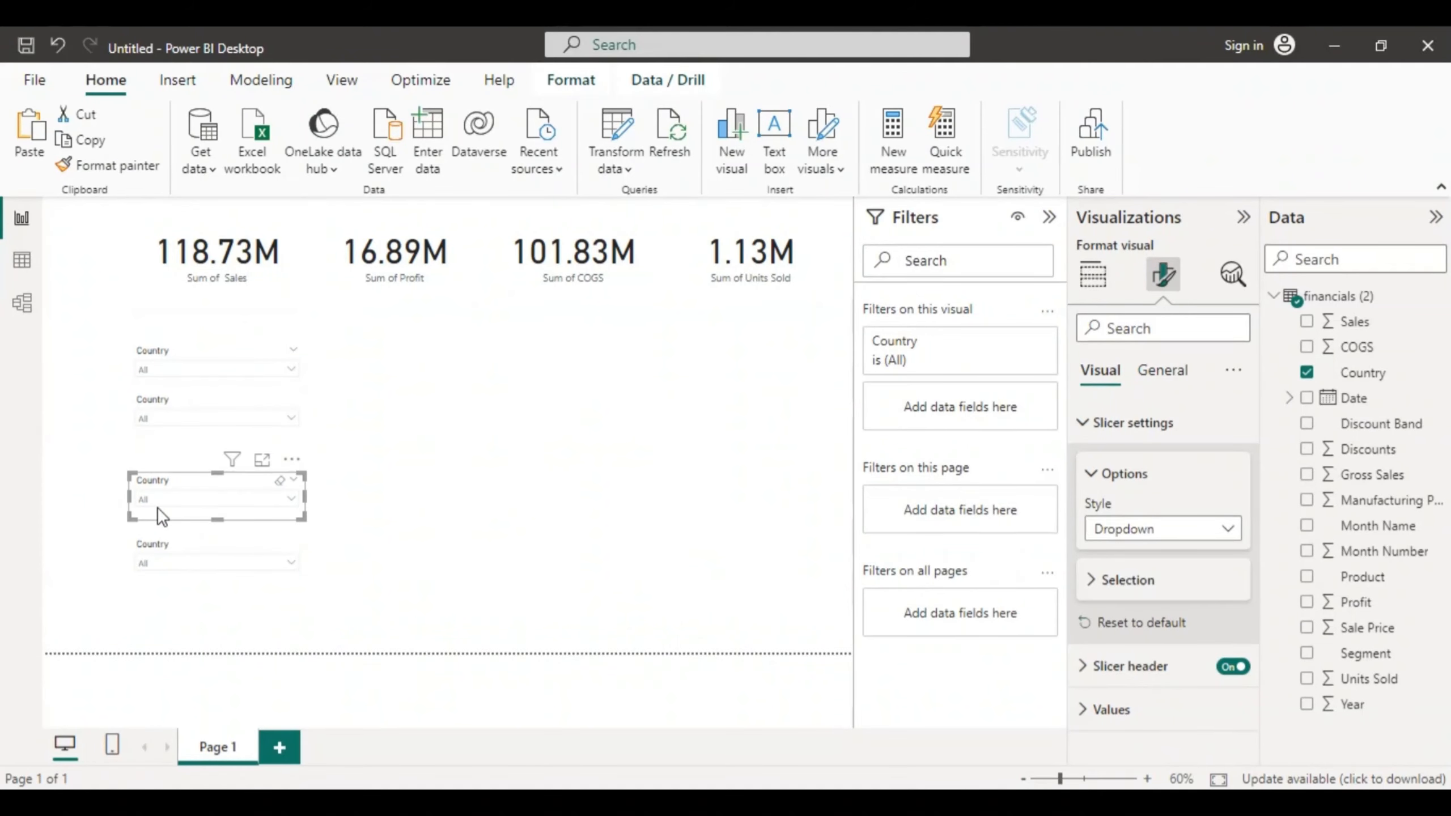
Step: Shift all four Country slicers up and left into a column near the page's left edge, below the card row
left_click(173, 361)
left_click(141, 358)
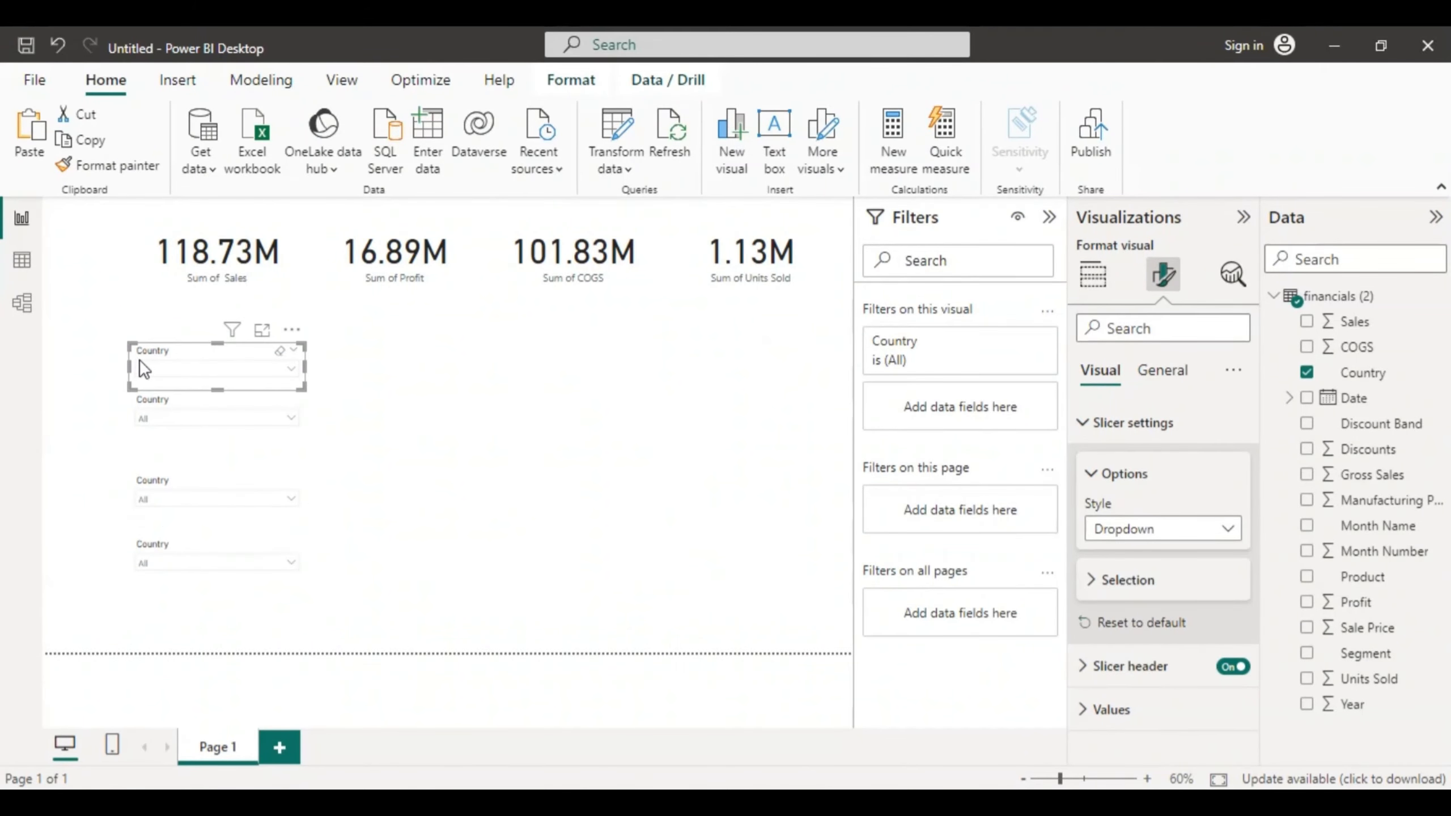
left_click_drag(176, 349, 105, 320)
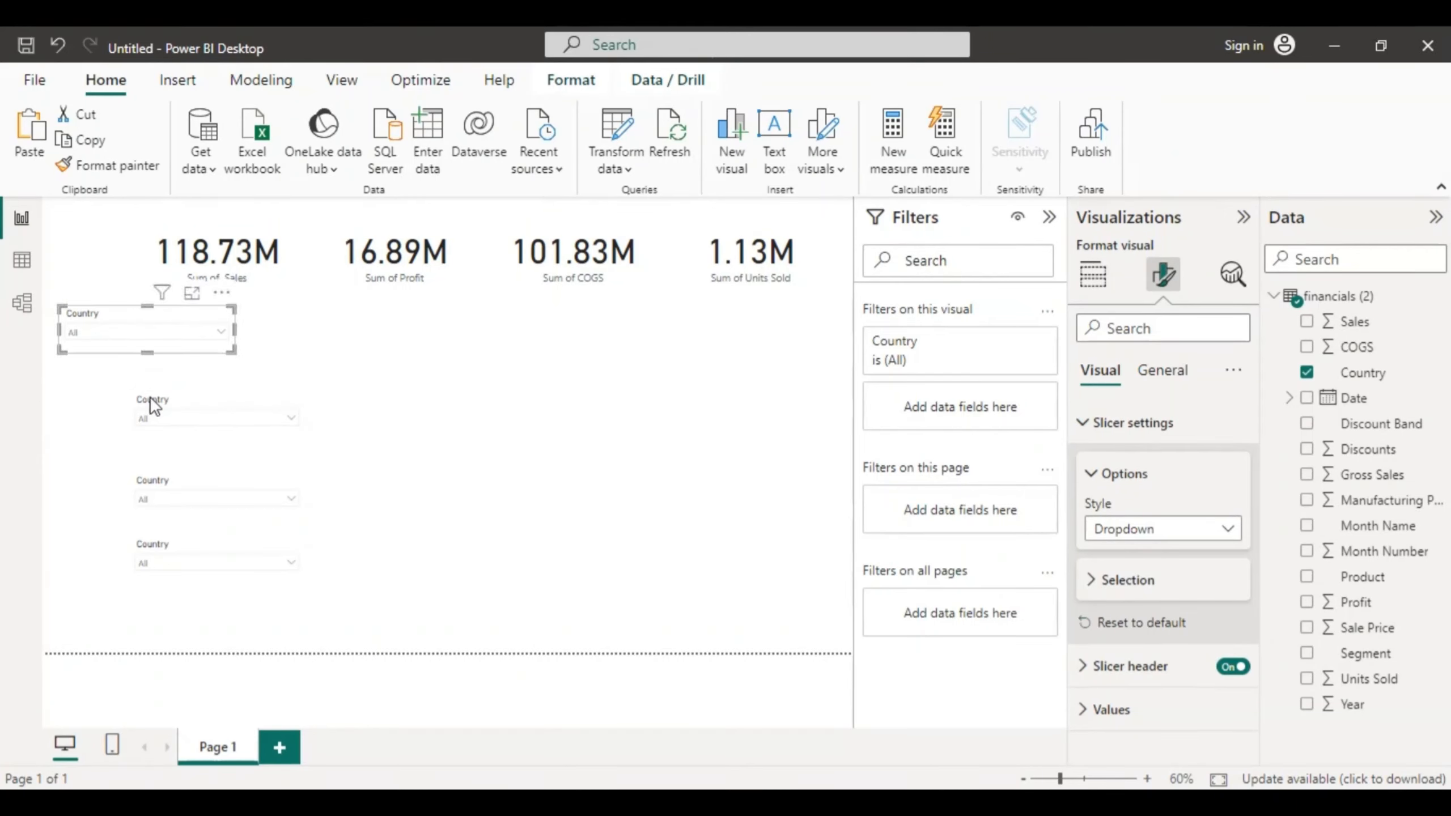
left_click_drag(150, 404, 100, 389)
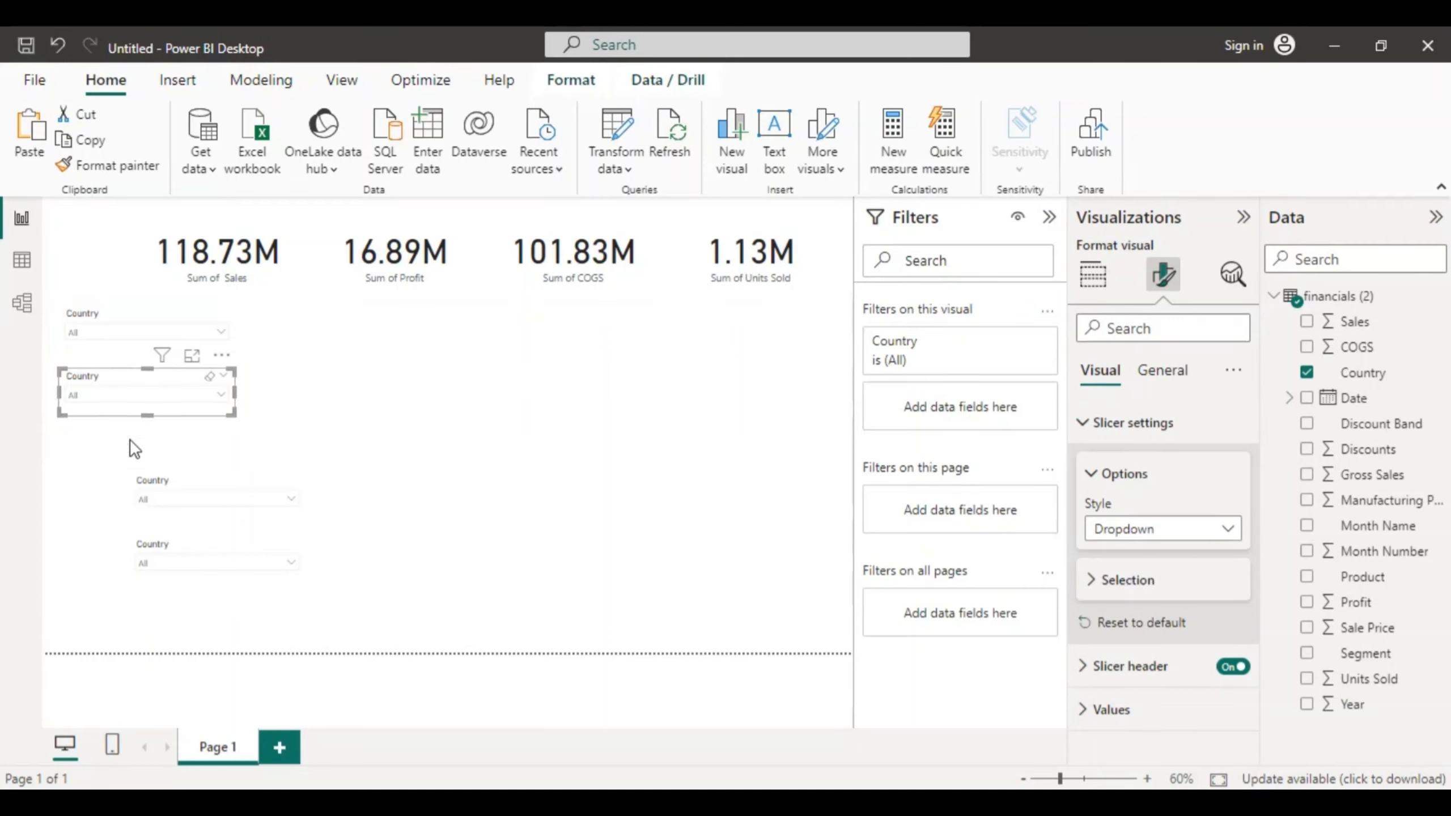
left_click_drag(165, 478, 98, 452)
left_click_drag(190, 553, 115, 524)
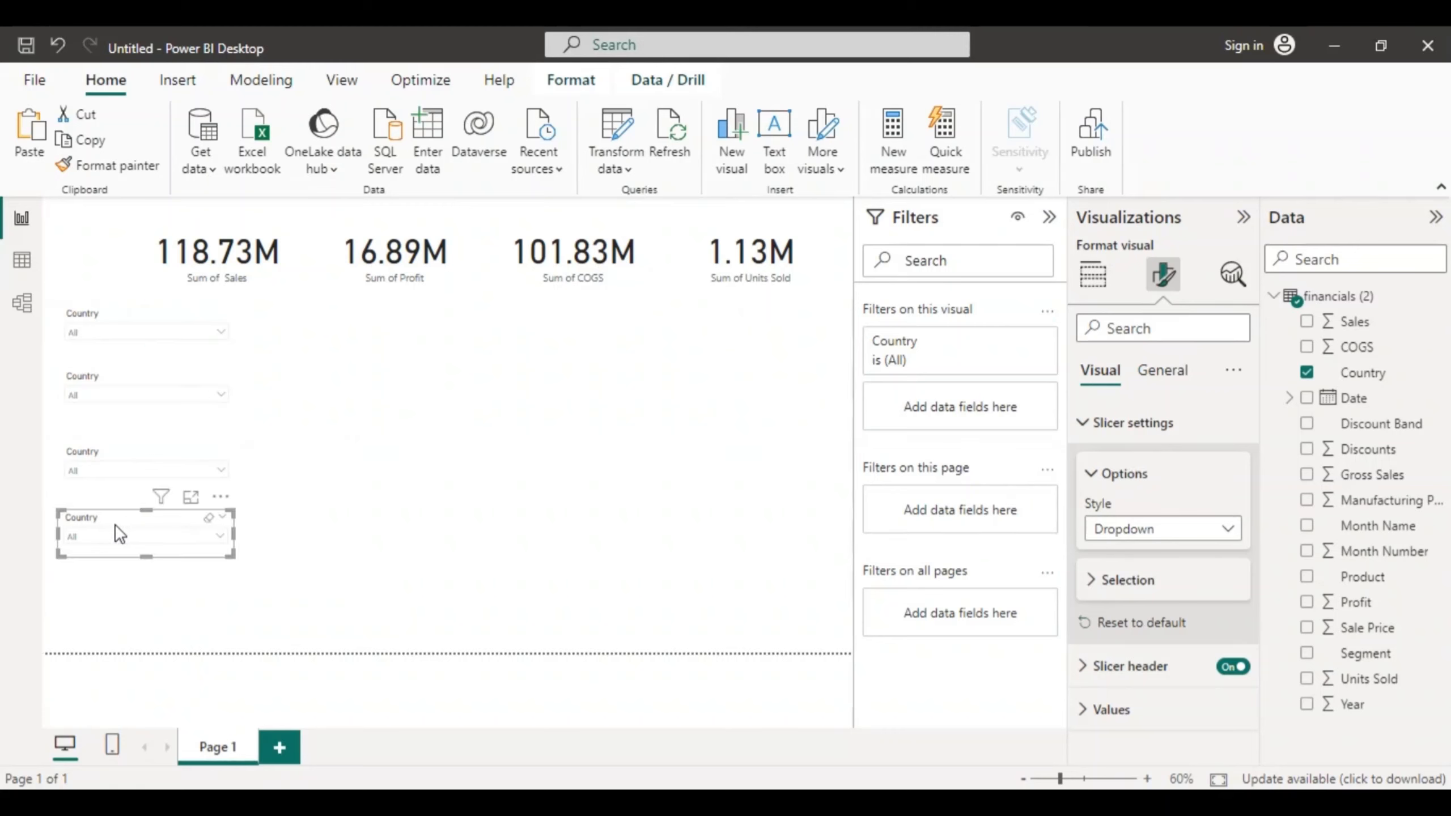
Step: Distribute the four Country slicers vertically at even spacing and move the whole column slightly lower on the page
left_click(121, 347)
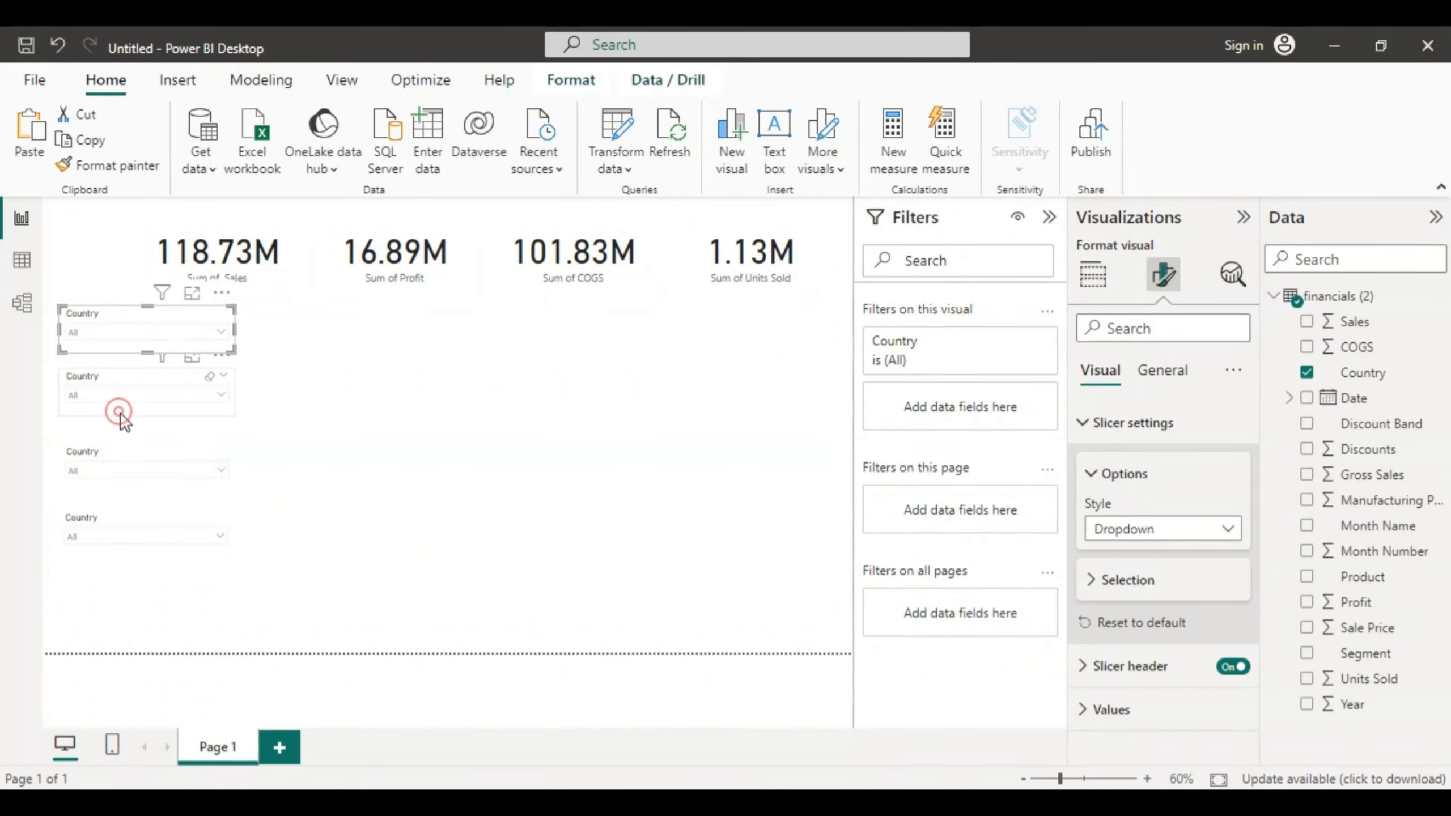
left_click(120, 412, "ctrl")
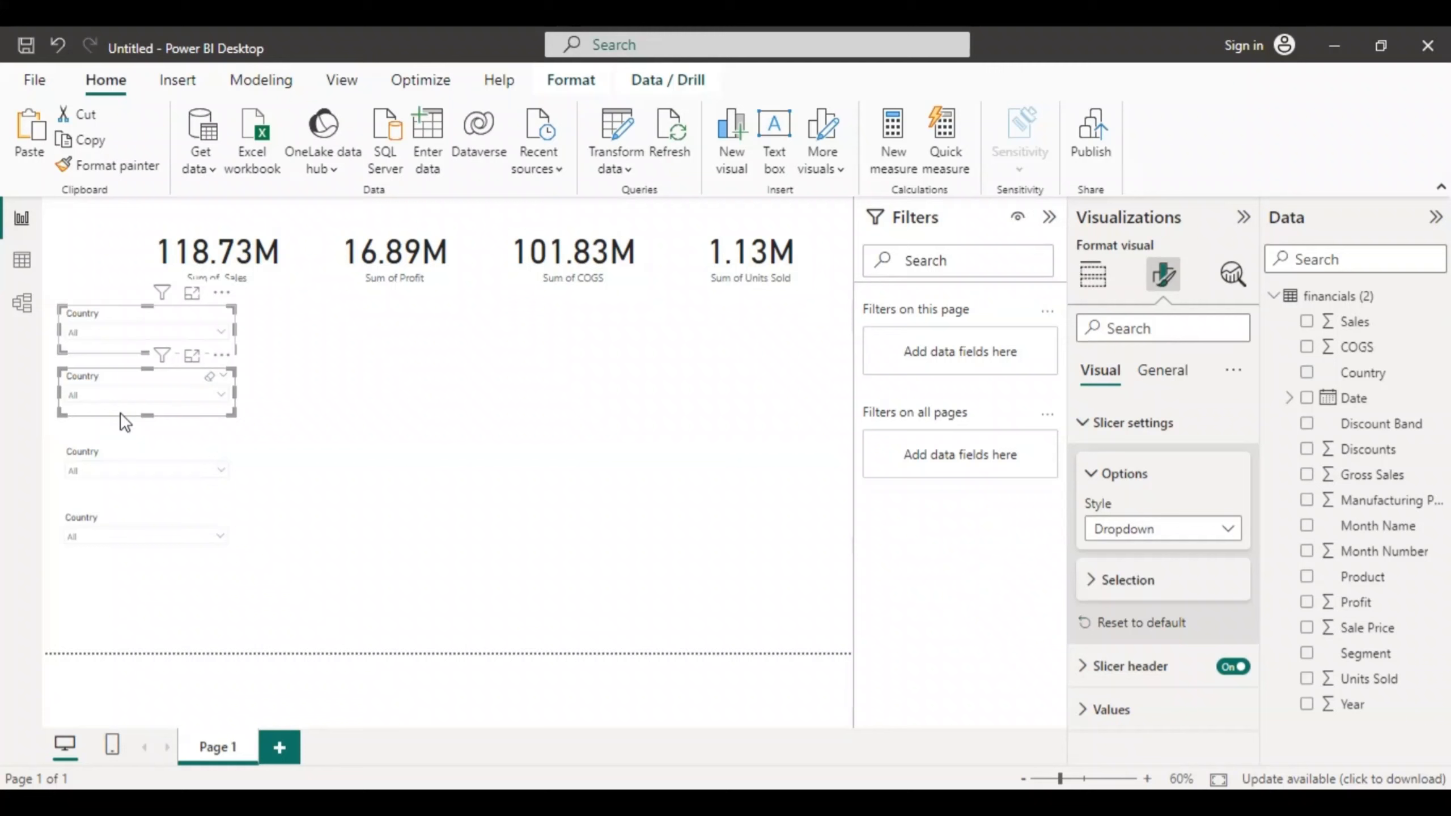
left_click(128, 481, "ctrl")
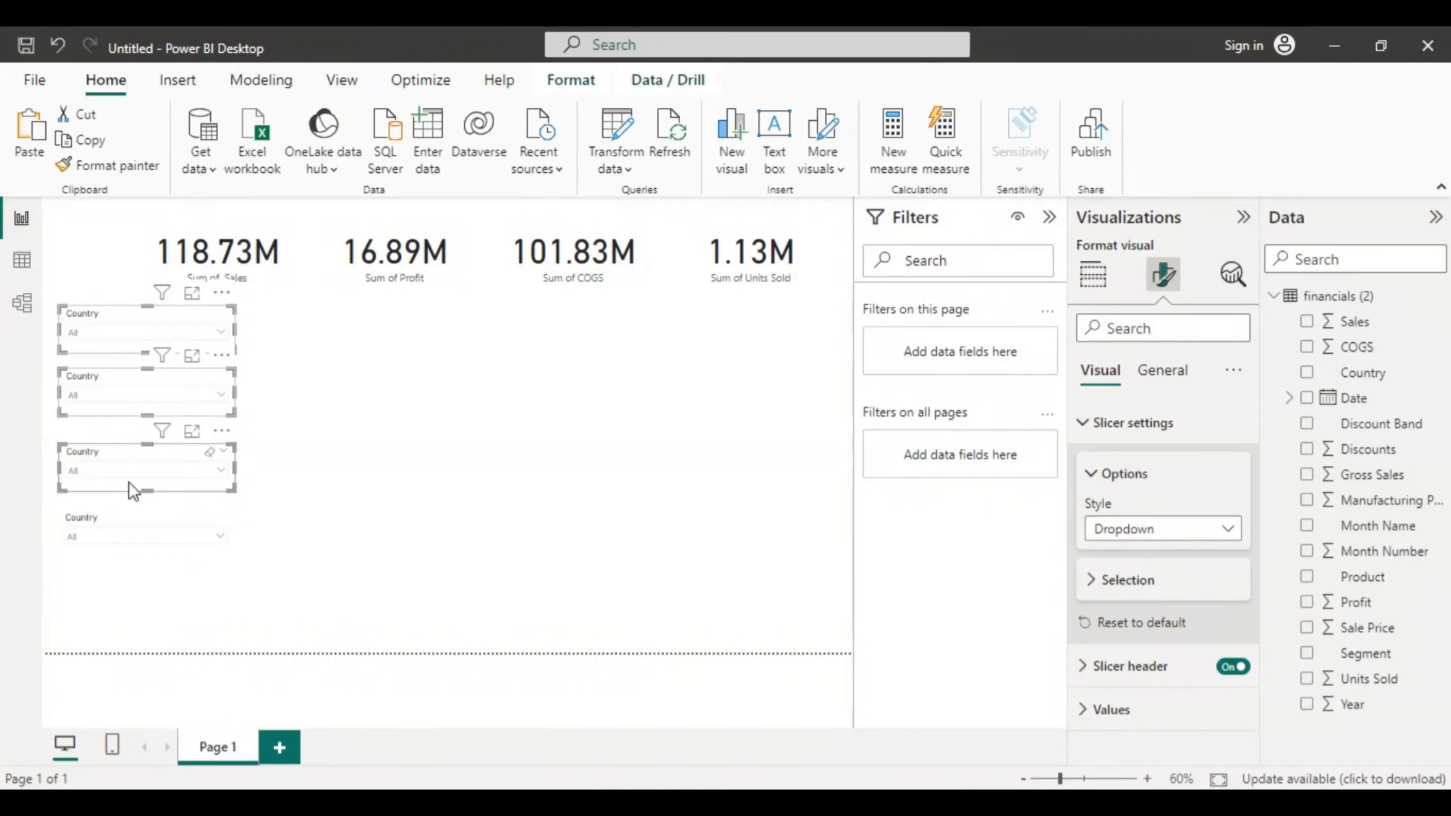
left_click(130, 545, "ctrl")
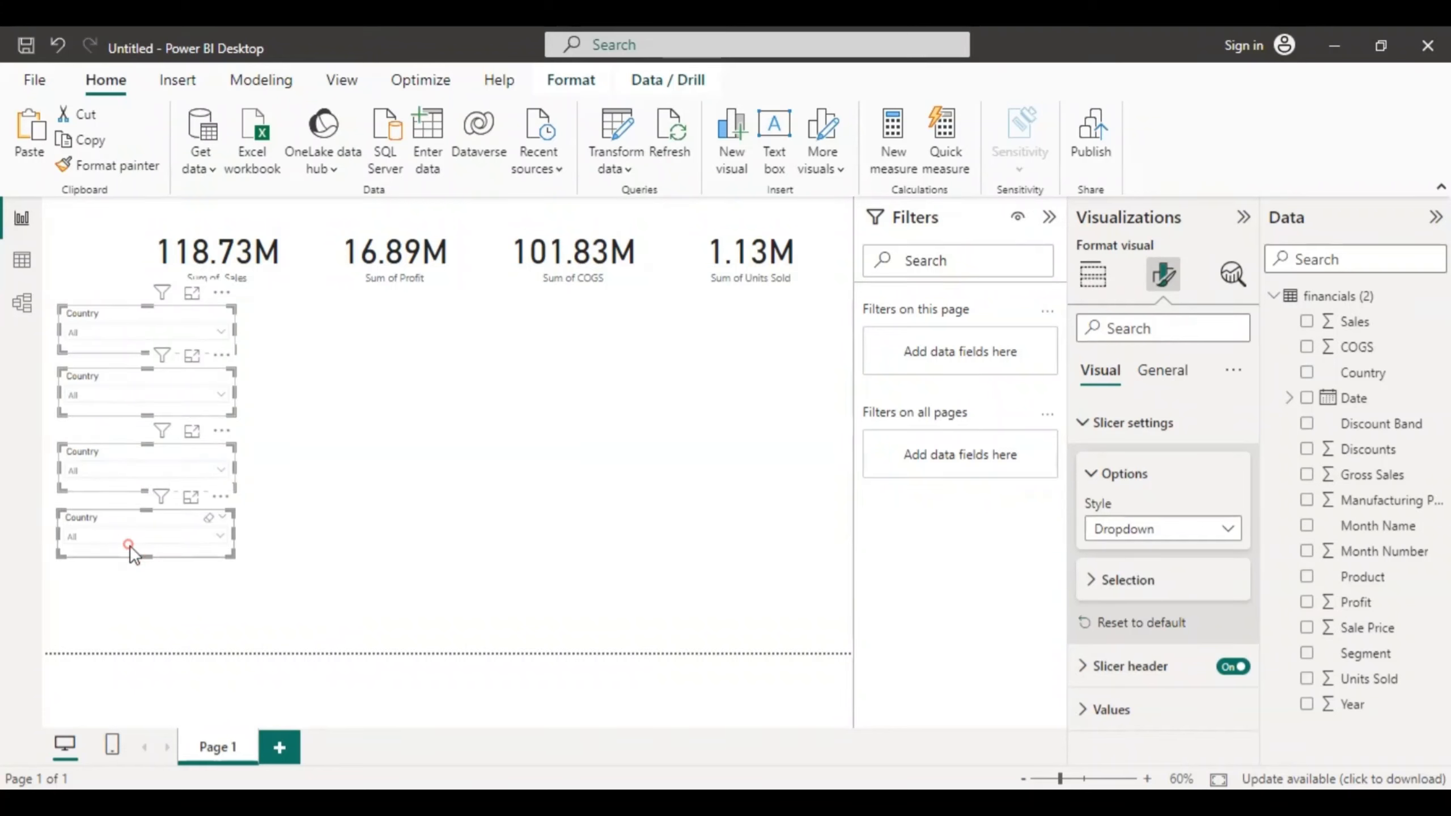
left_click(574, 80)
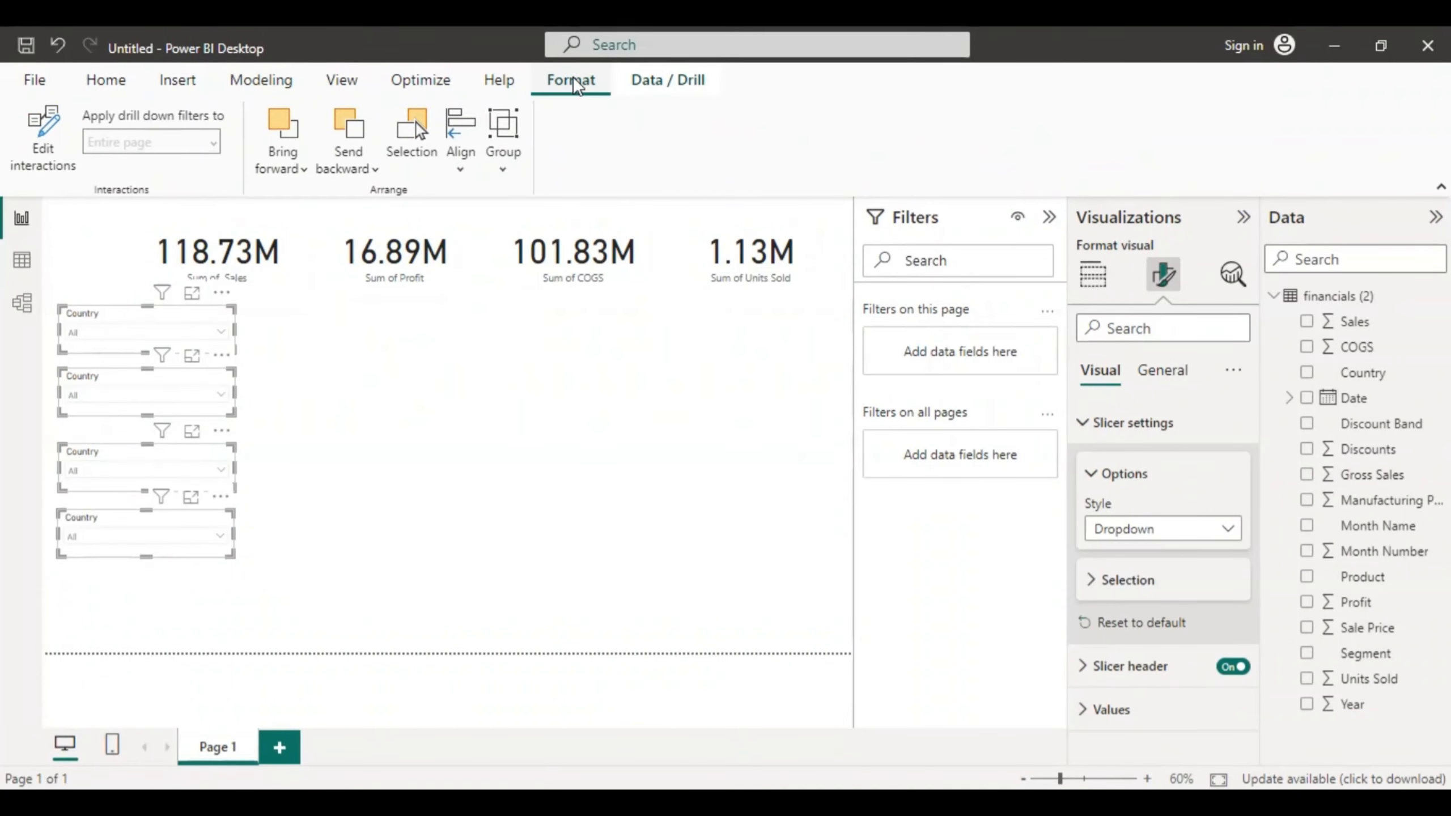
left_click(460, 172)
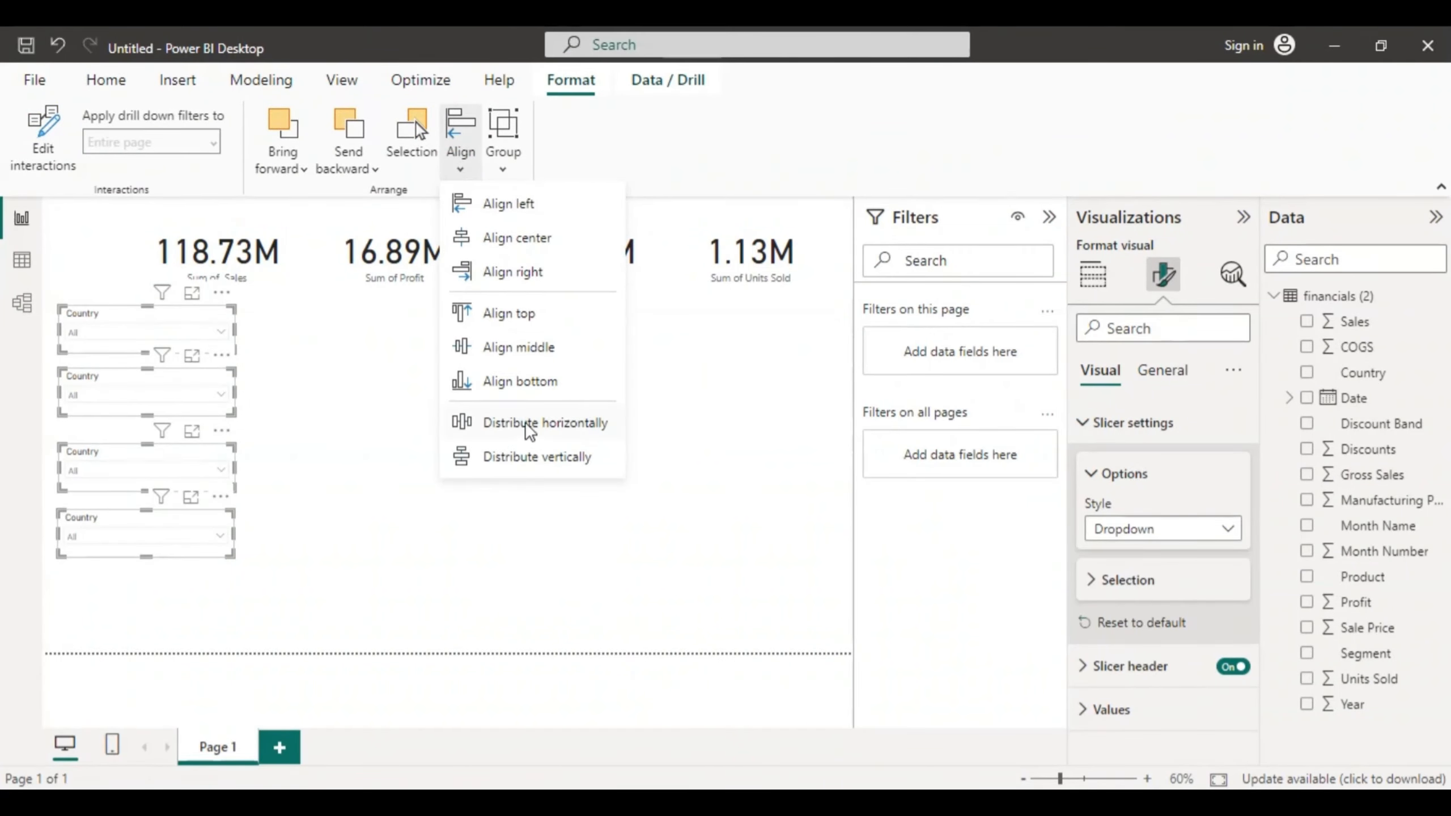
left_click(530, 457)
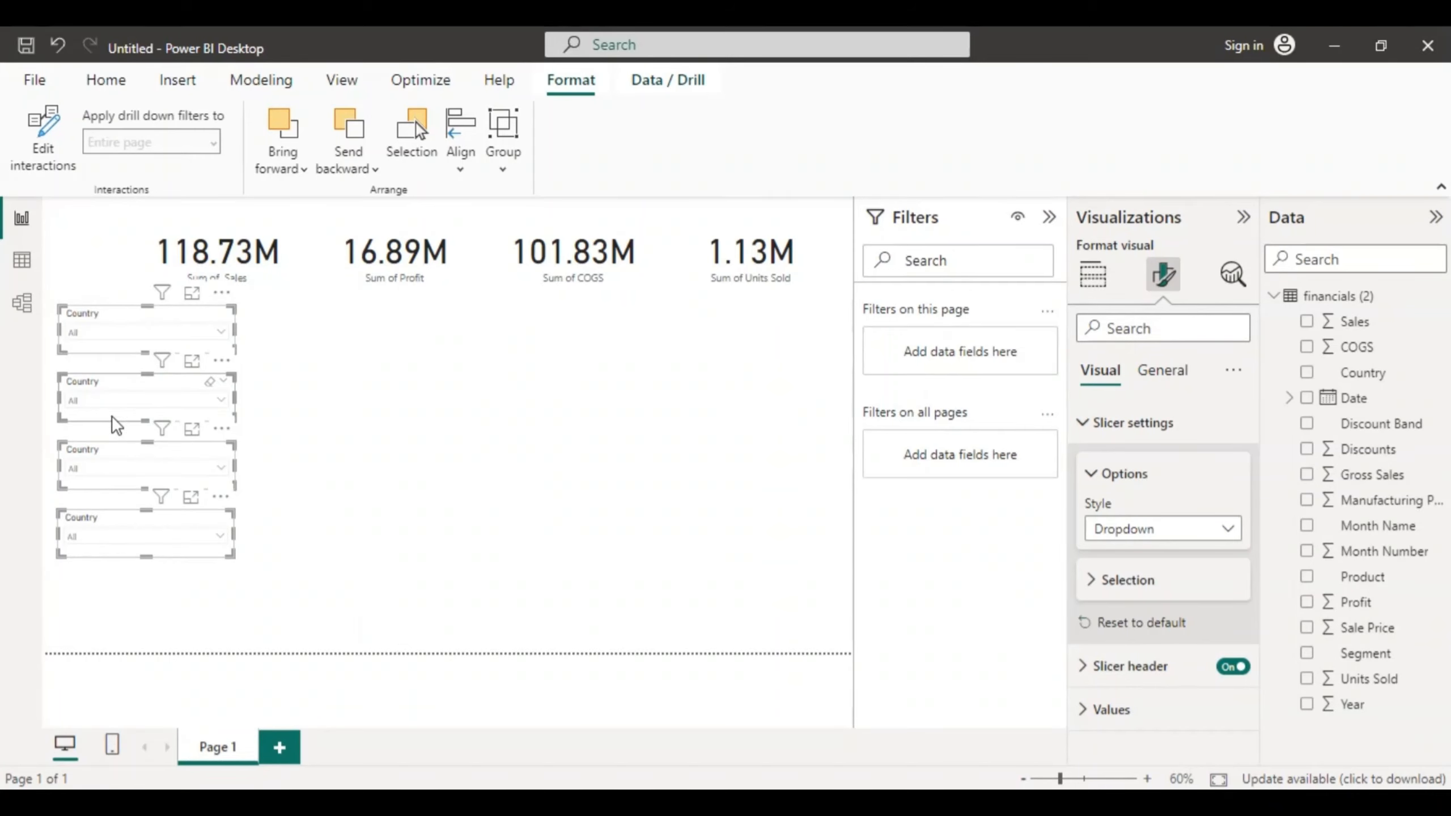
left_click_drag(114, 423, 104, 473)
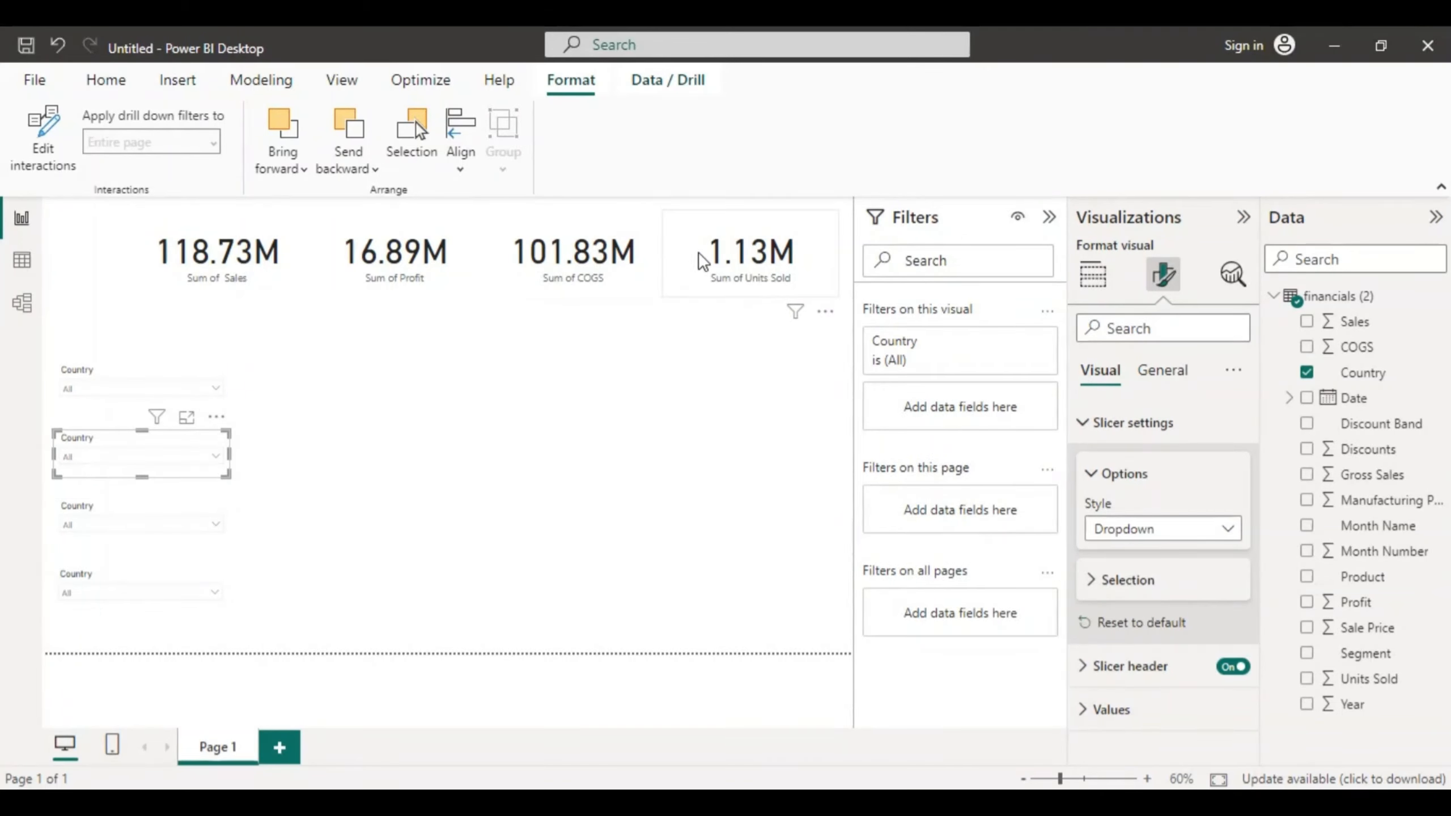
Step: Narrow the Units Sold, COGS, Profit and Sales cards and shift the row right, freeing space for a slicer column beside it
left_click(657, 253)
left_click(667, 258)
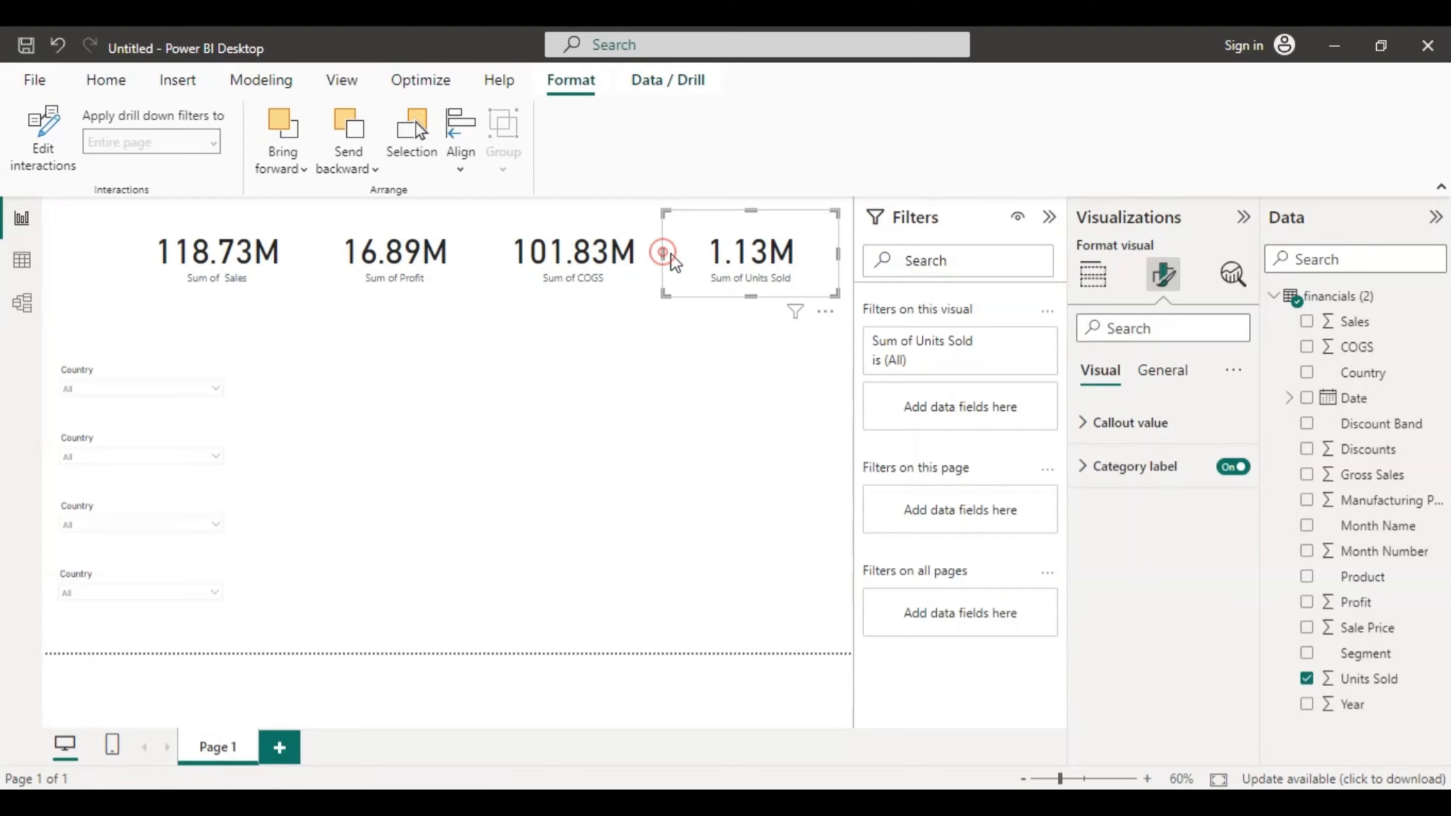
mouse_move(666, 257)
left_mouse_down()
mouse_move(690, 258)
mouse_move(644, 256)
mouse_move(661, 256)
left_mouse_up()
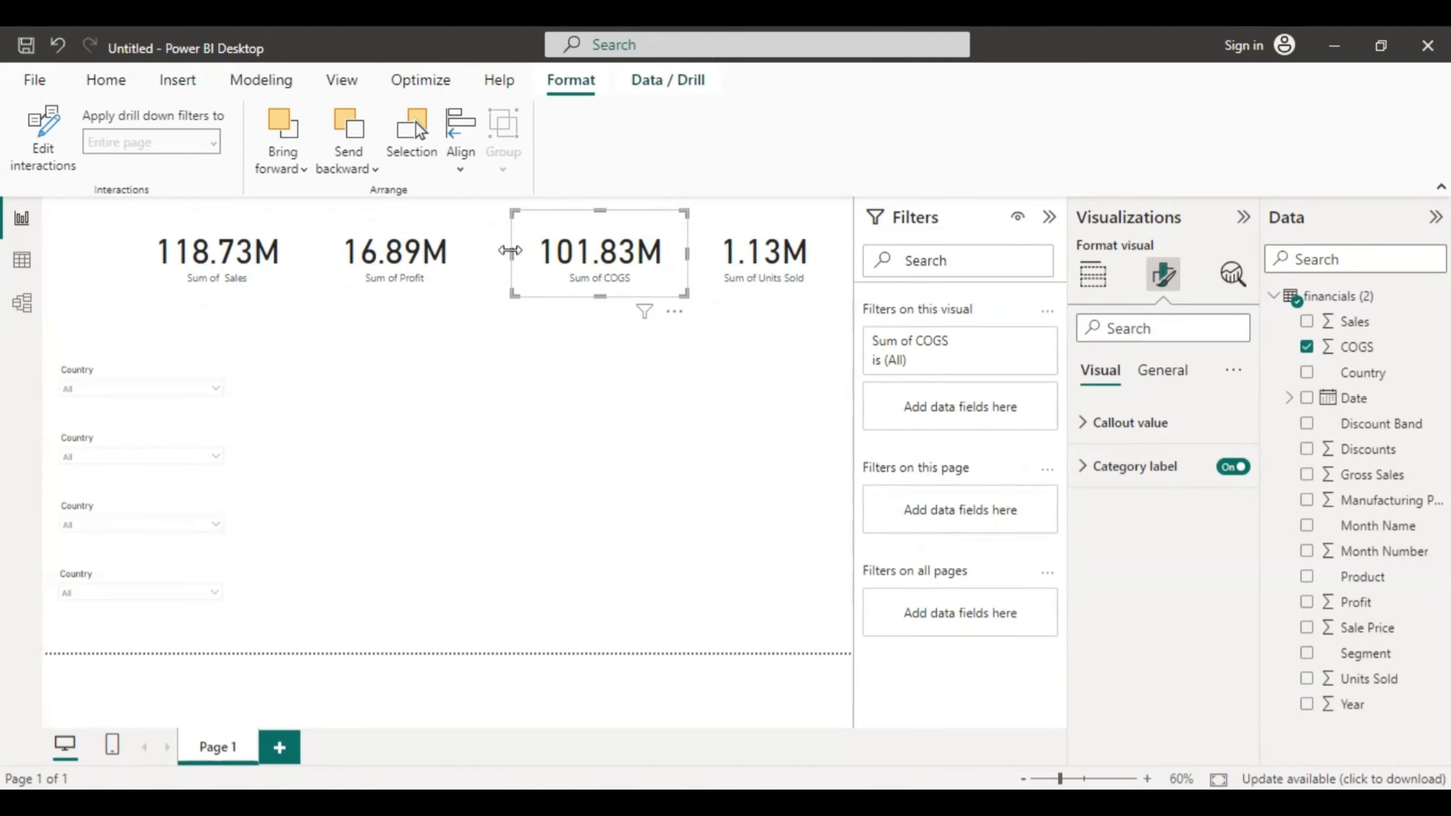
mouse_move(510, 250)
left_mouse_down()
mouse_move(532, 256)
mouse_move(496, 256)
left_mouse_up()
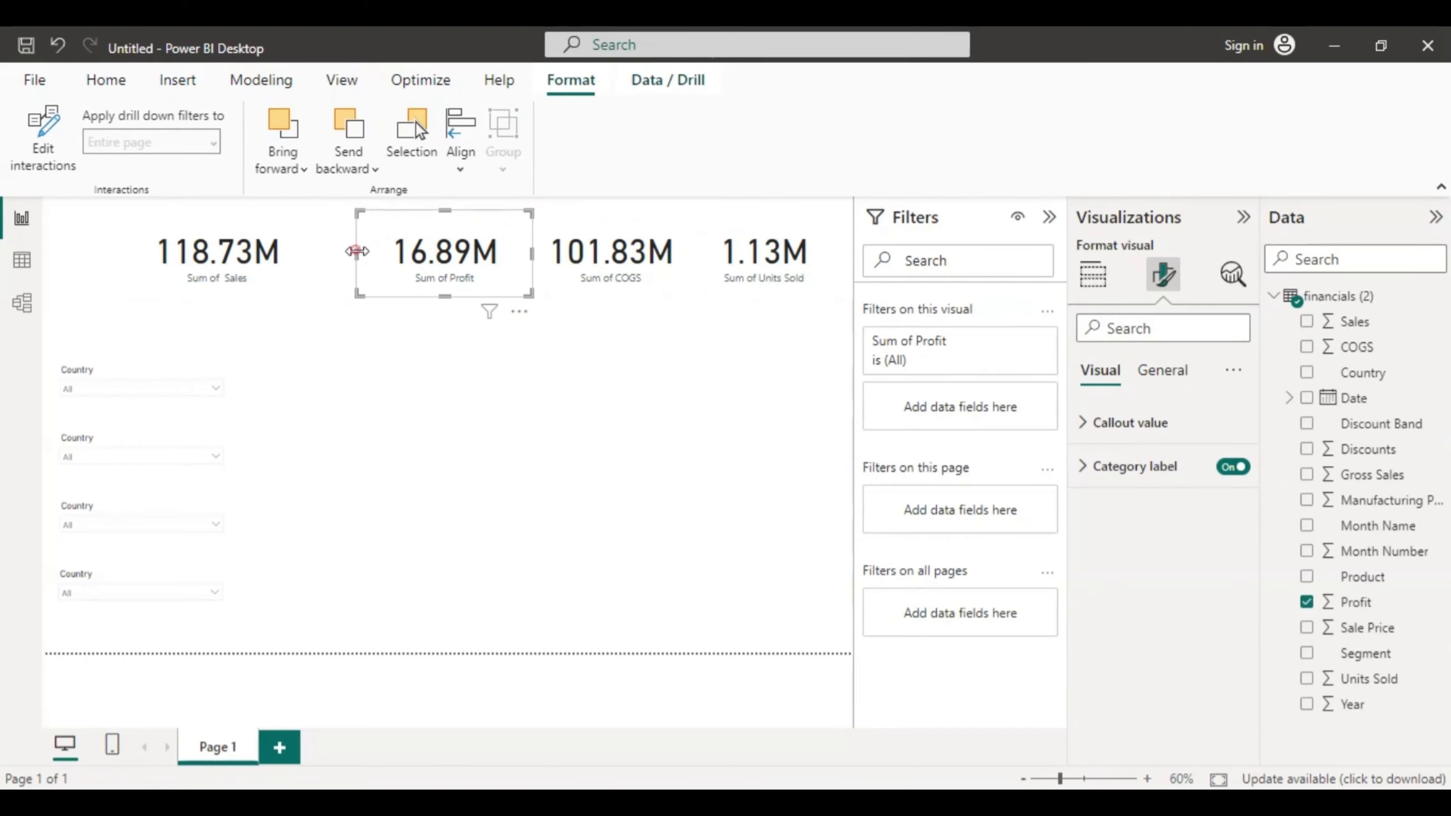
left_click_drag(359, 254, 387, 257)
left_click_drag(284, 250, 359, 258)
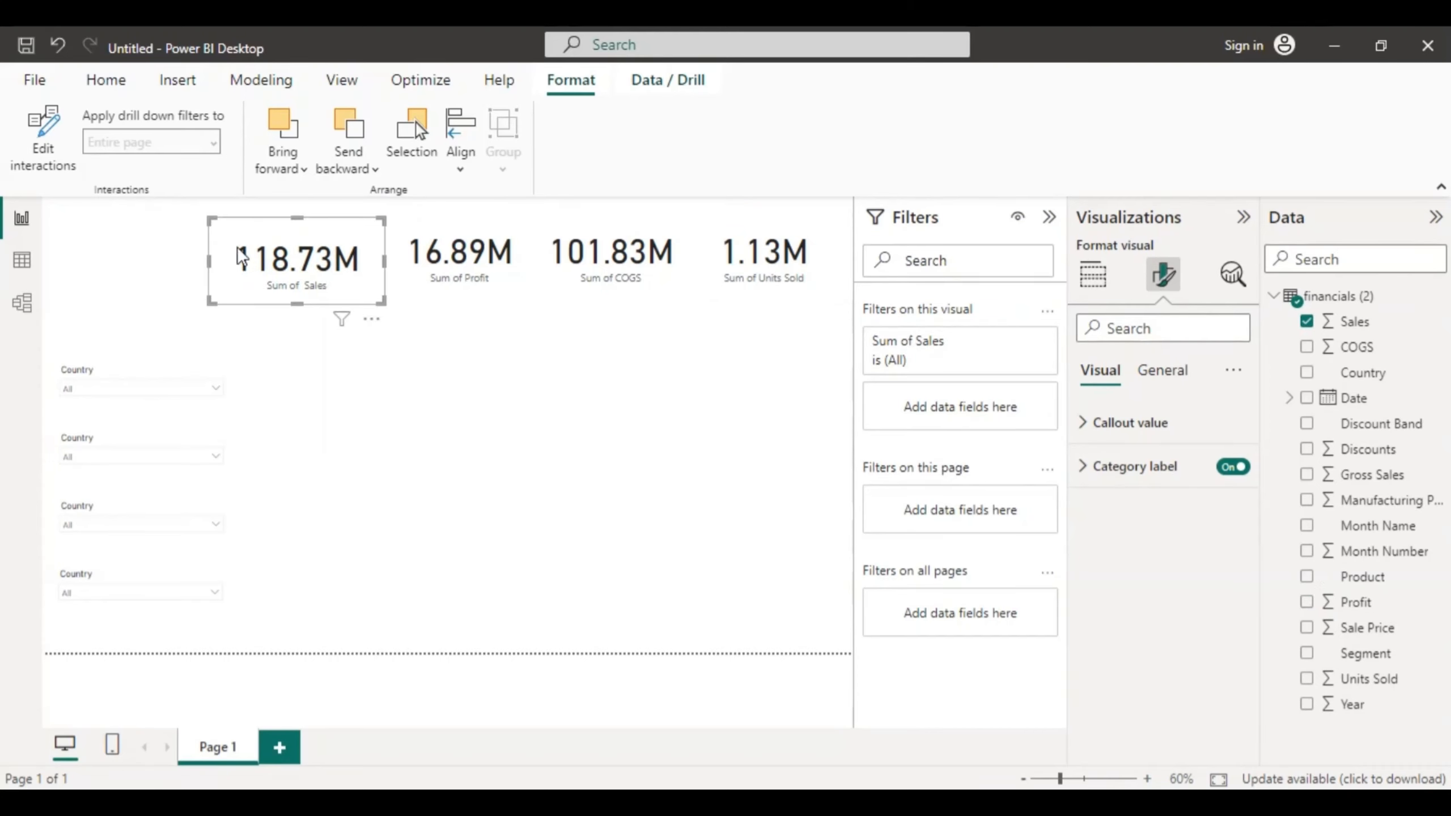
left_click_drag(214, 265, 247, 268)
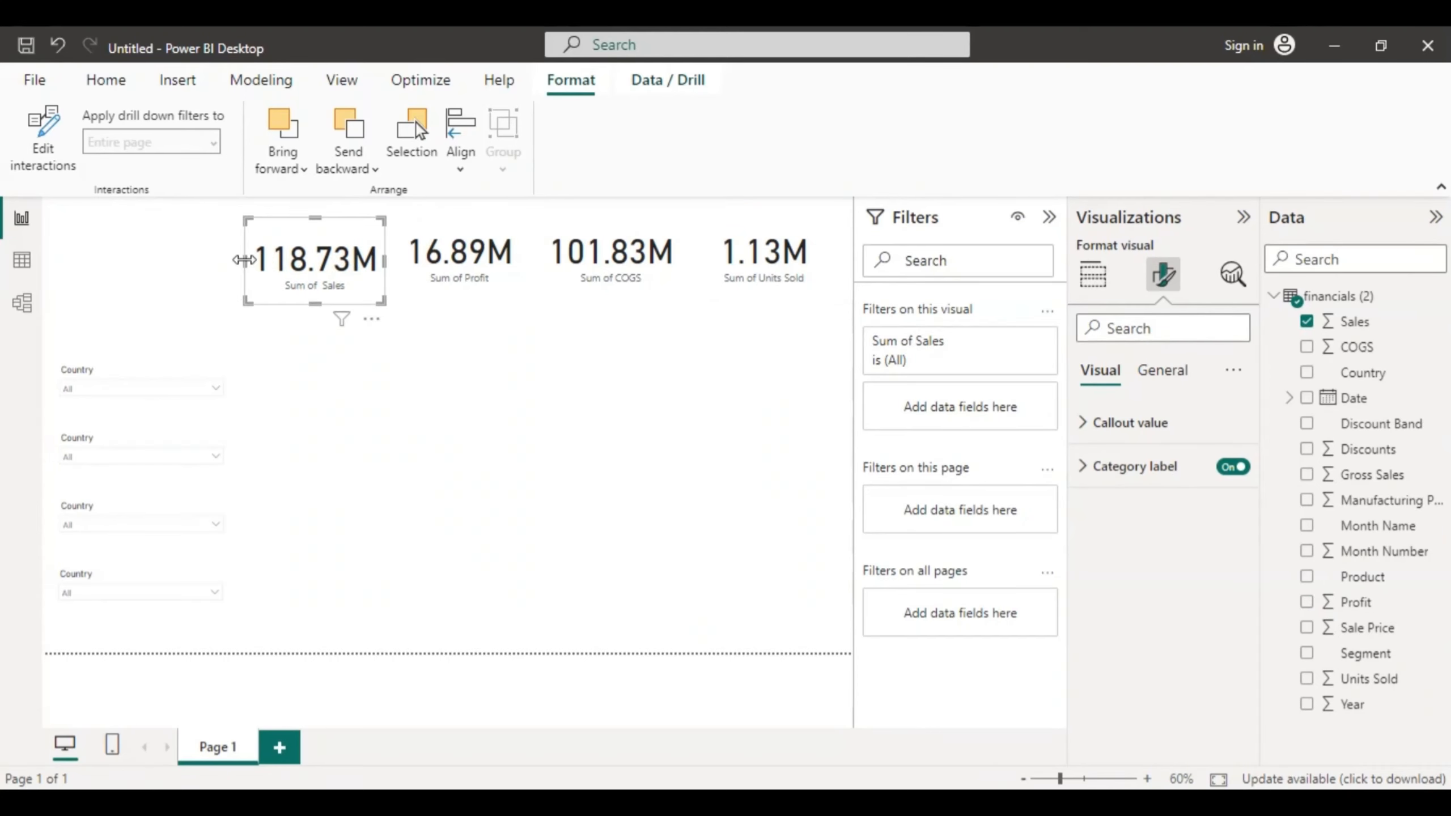
Step: Move the four Country slicers up into a column beside the Sales card, with the topmost one level with the card row
left_click_drag(150, 374, 155, 330)
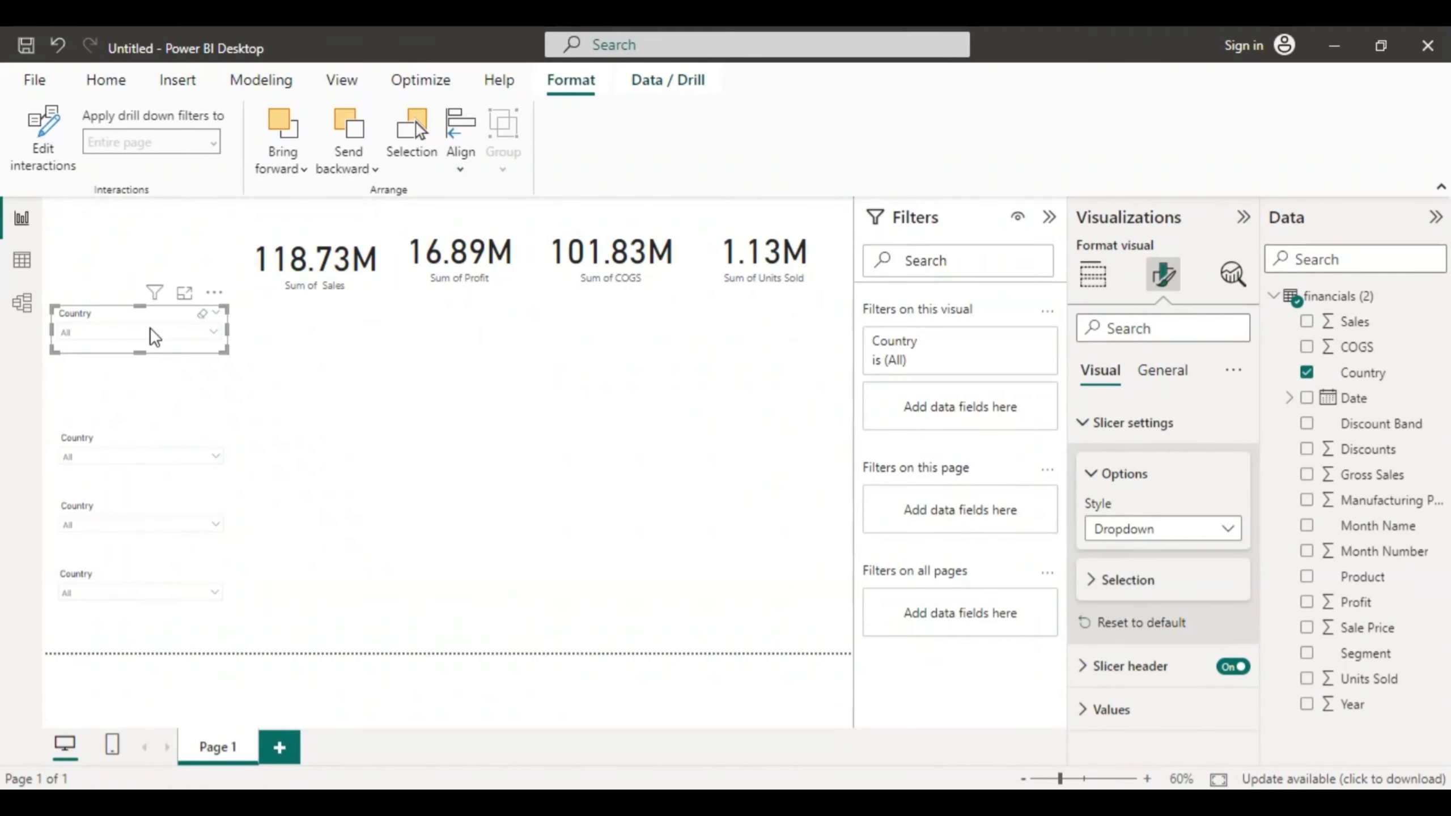
left_click_drag(143, 440, 136, 380)
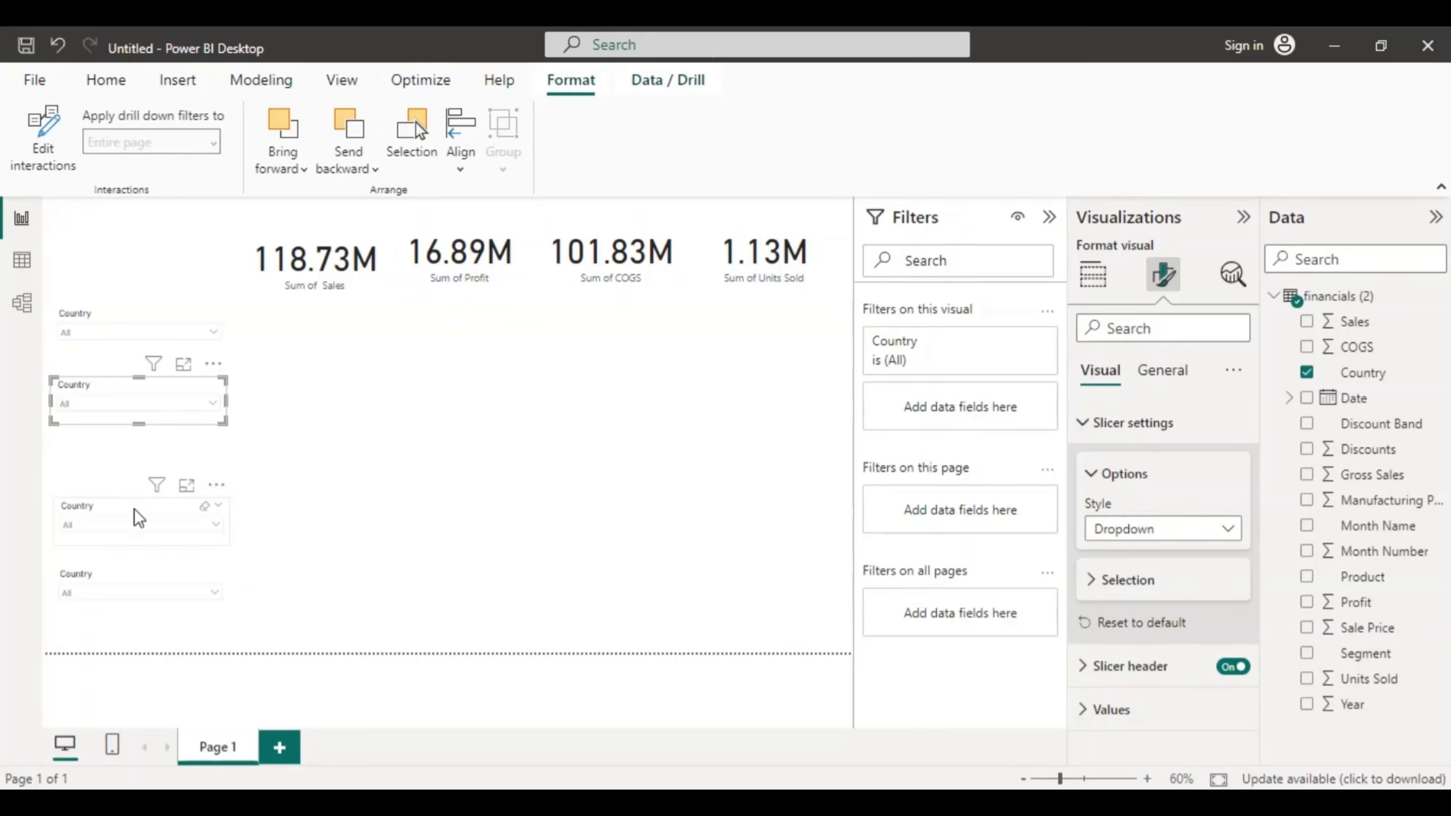
left_click_drag(136, 508, 136, 479)
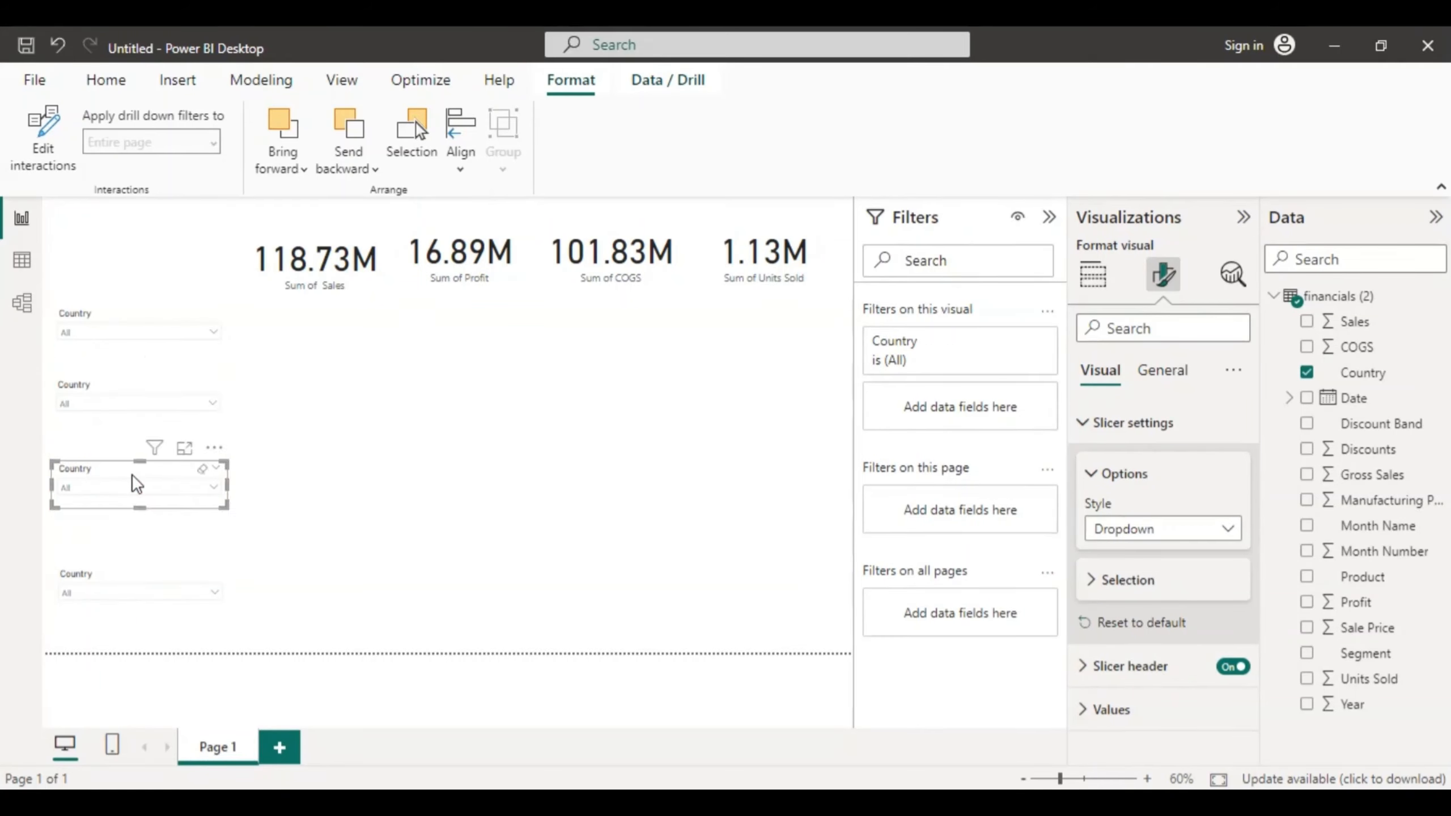
left_click_drag(128, 312, 133, 243)
left_click_drag(126, 386, 128, 307)
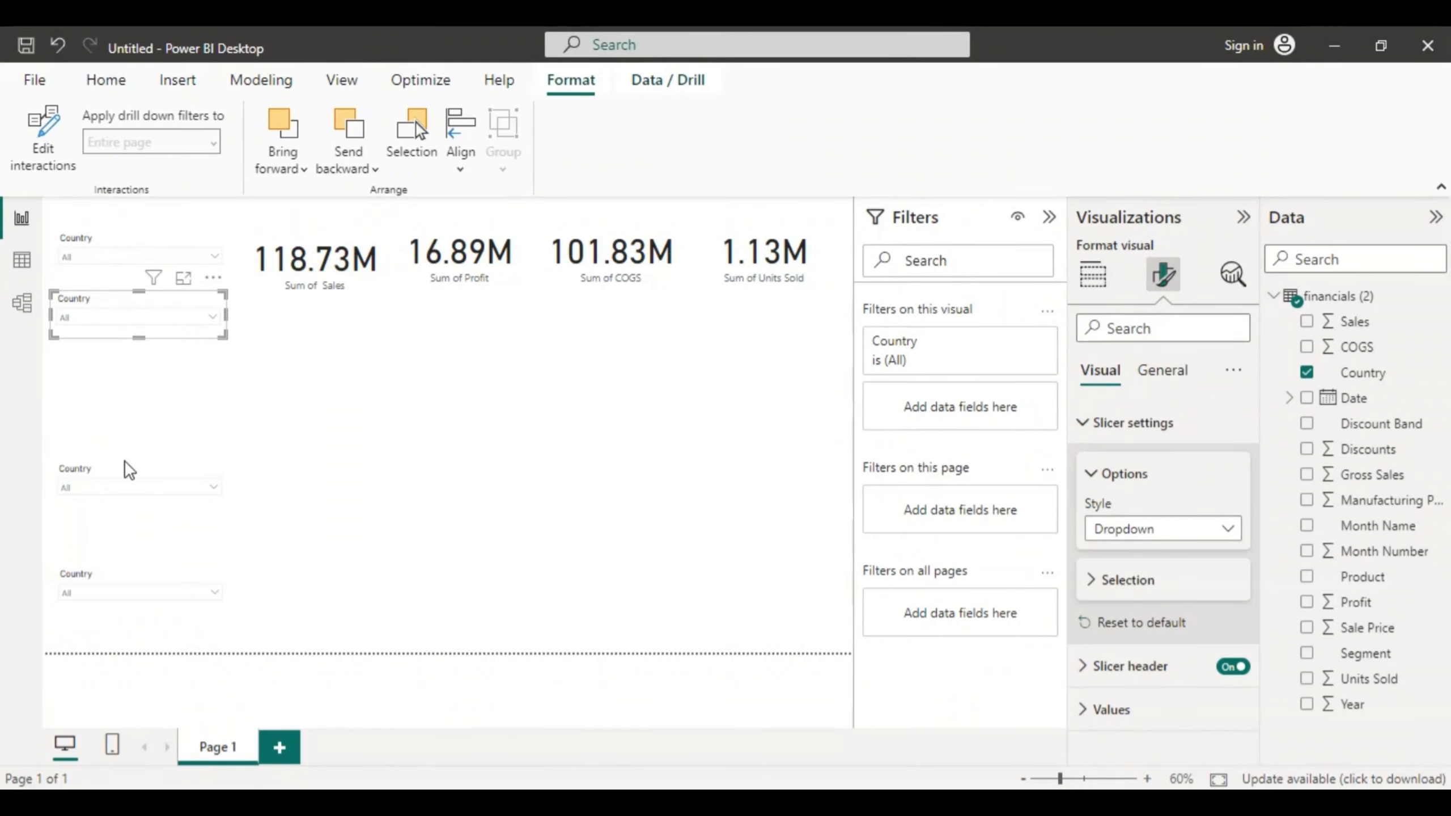
left_click_drag(123, 470, 128, 391)
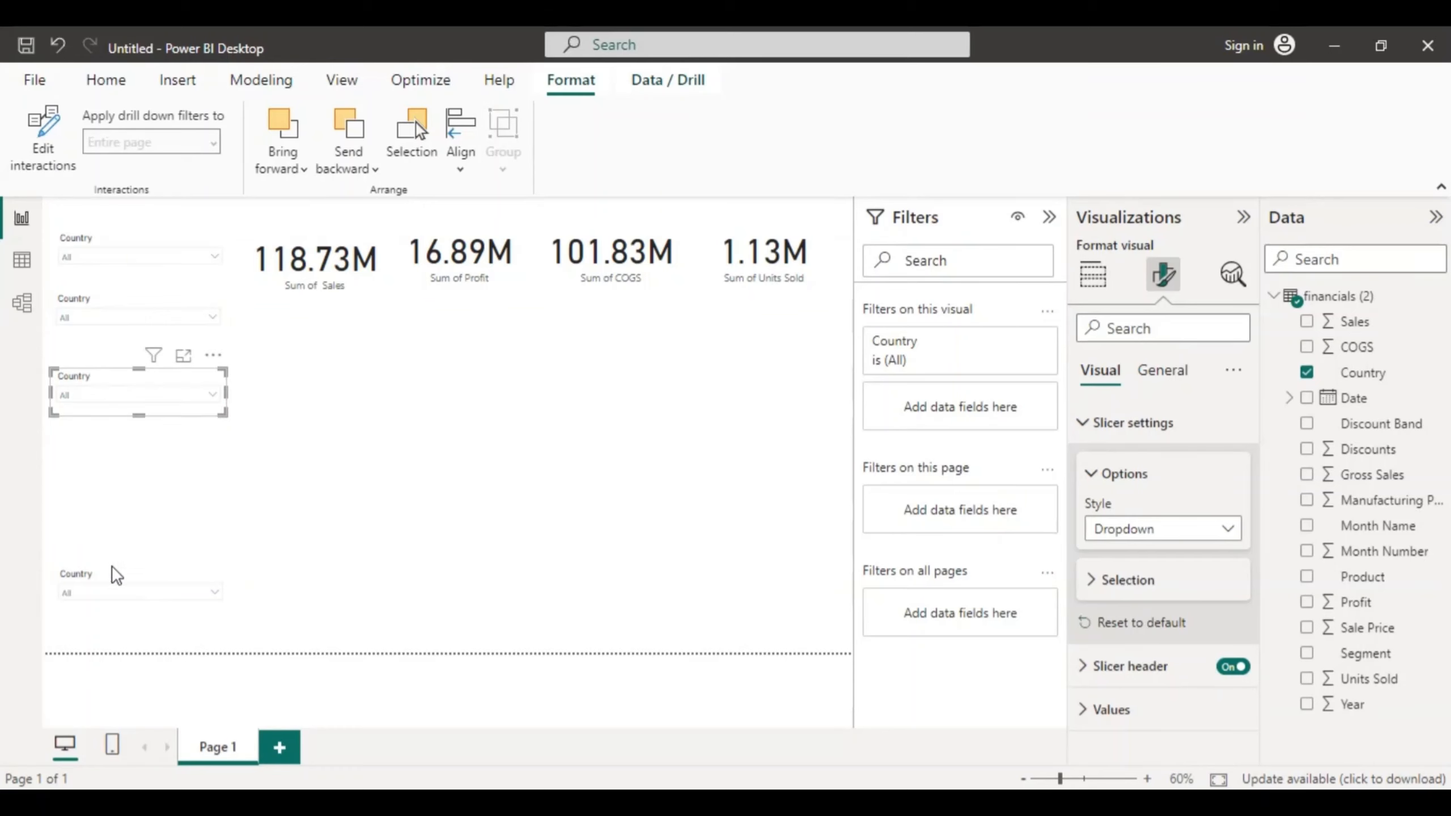
left_click_drag(107, 576, 115, 471)
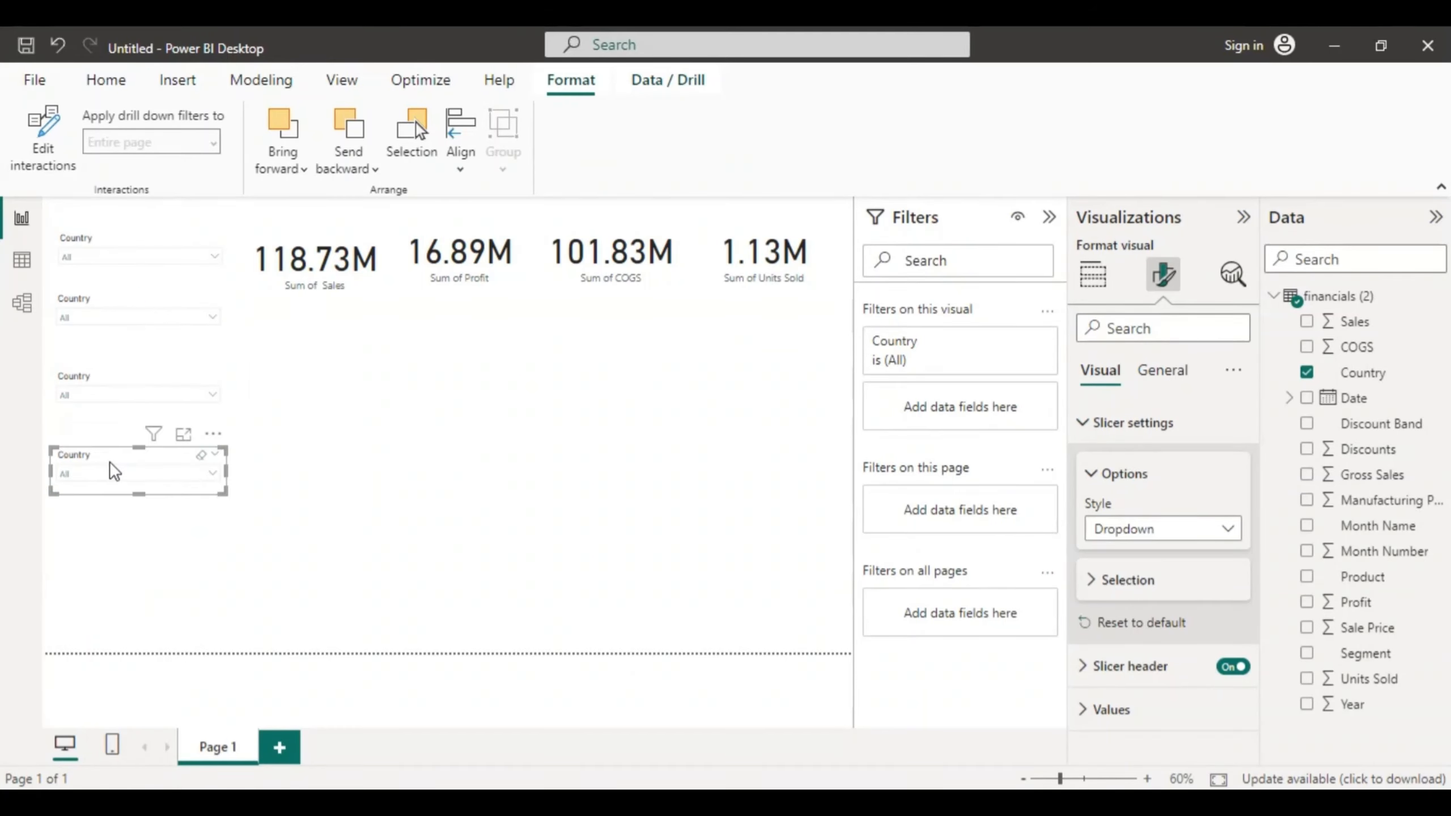
Step: Move the Sales card up level with the other three KPI cards and deselect it
left_click(320, 234)
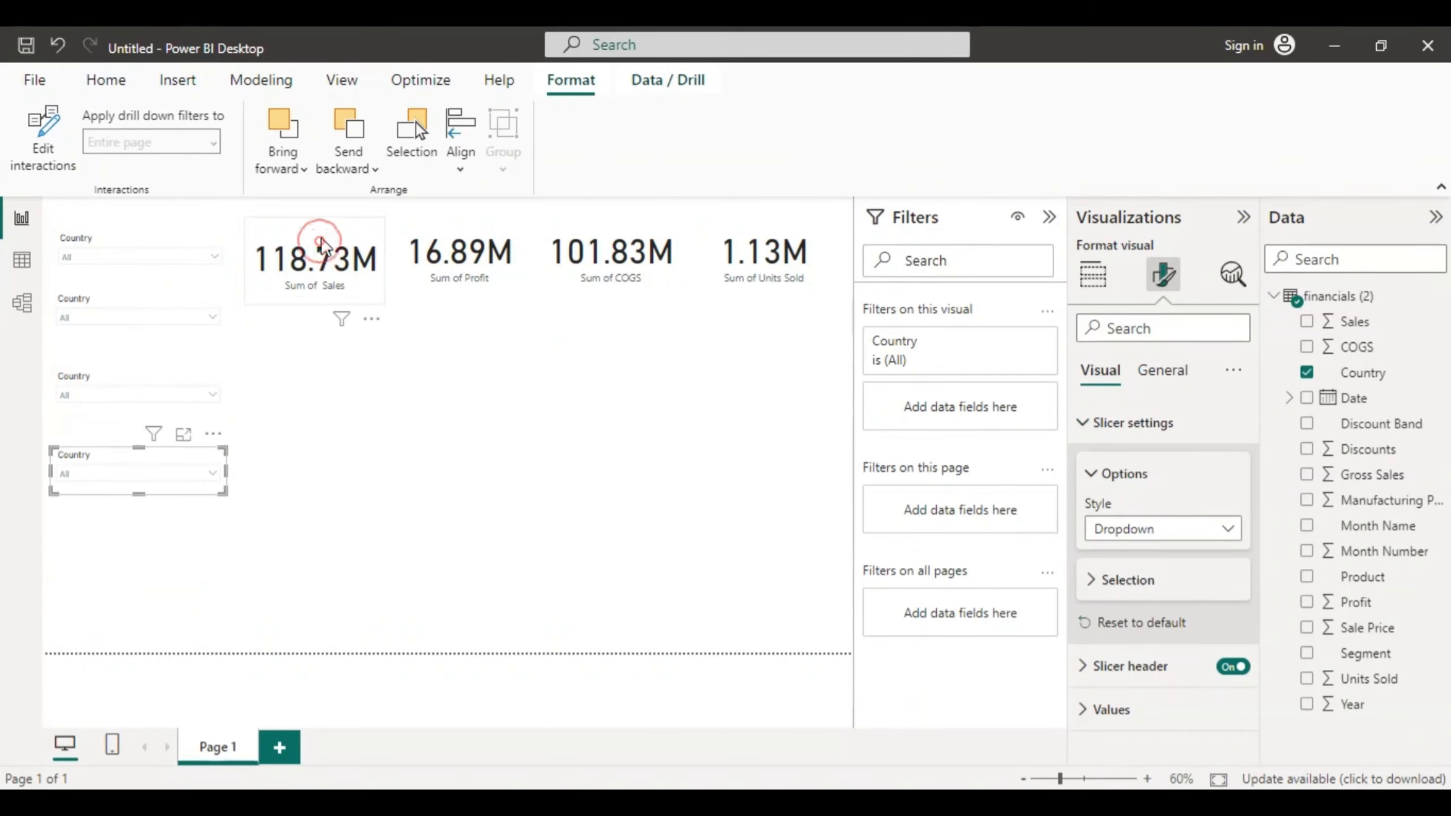
left_click_drag(320, 241, 321, 233)
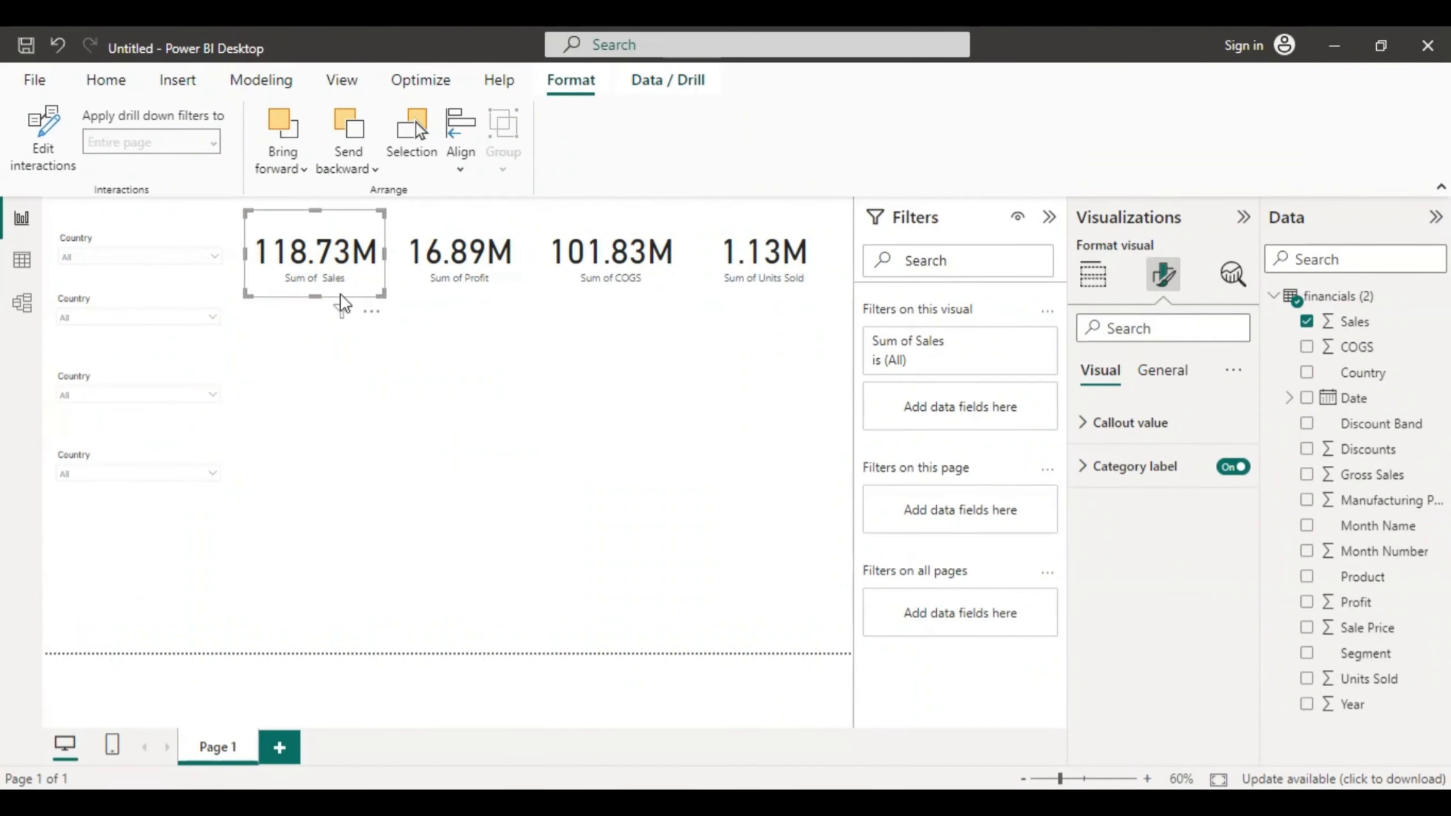
left_click(405, 375)
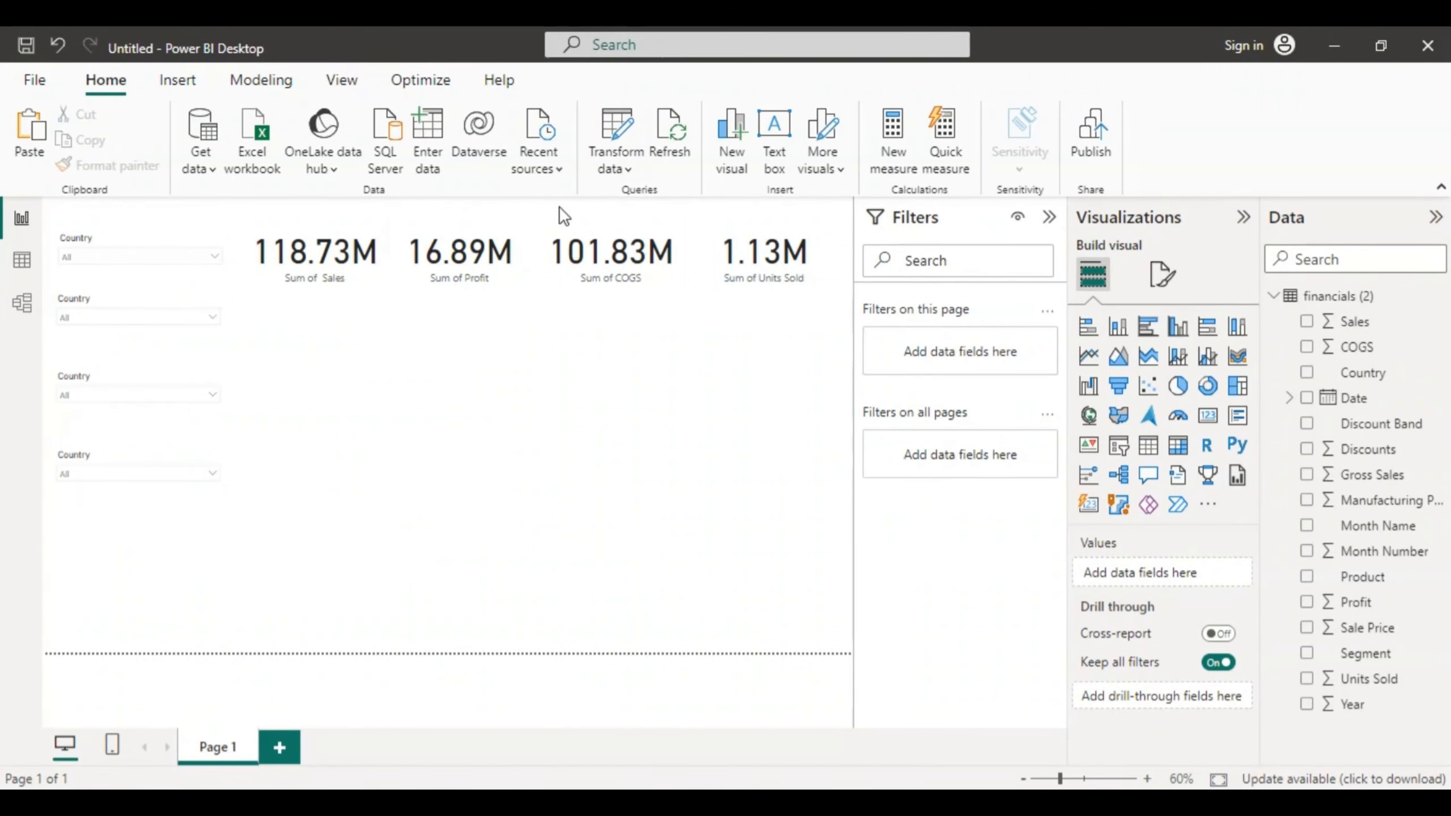
Step: Examine the Sales card's general formatting options, including the Effects and Title settings
left_click(307, 262)
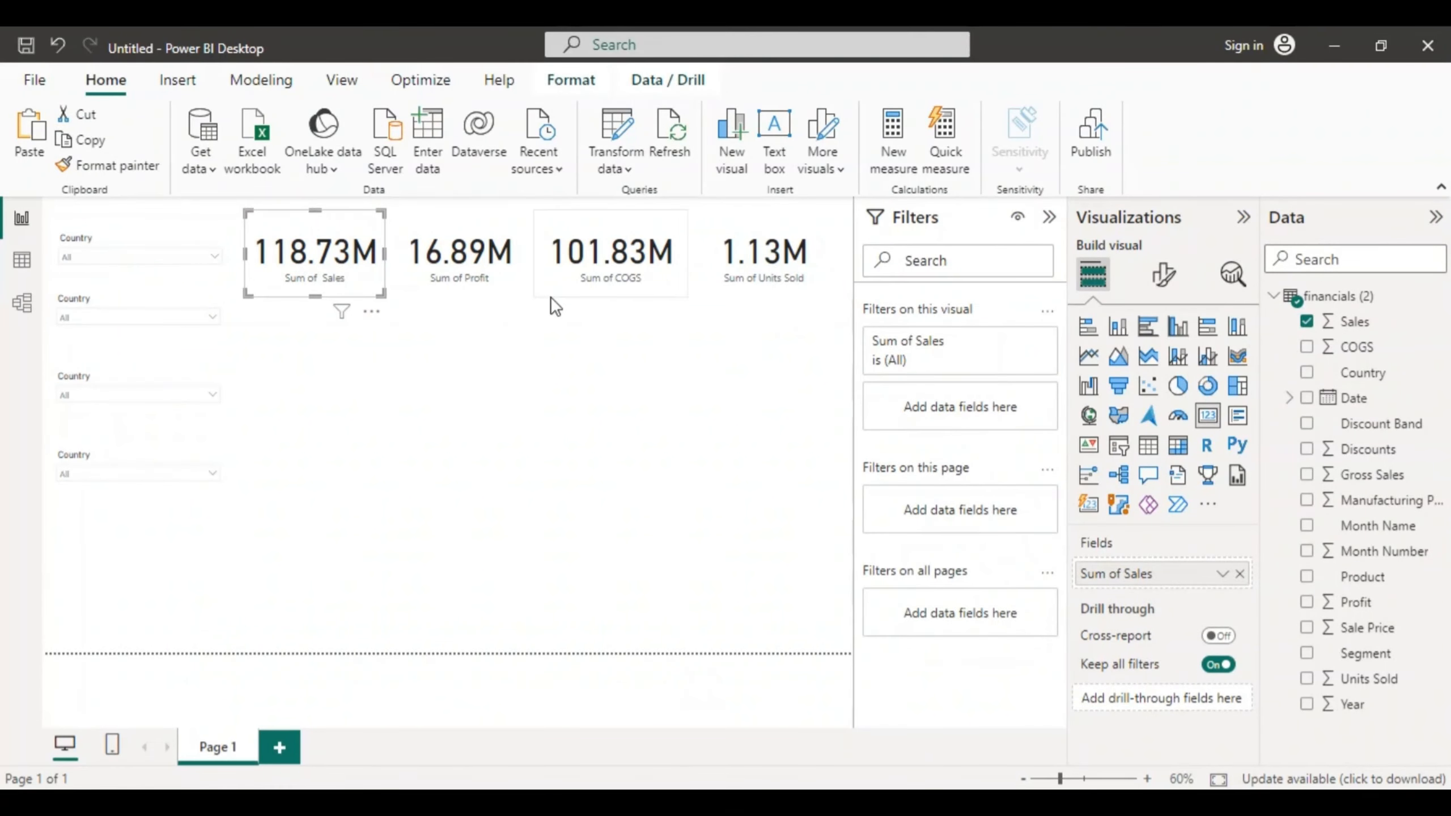
left_click(1164, 277)
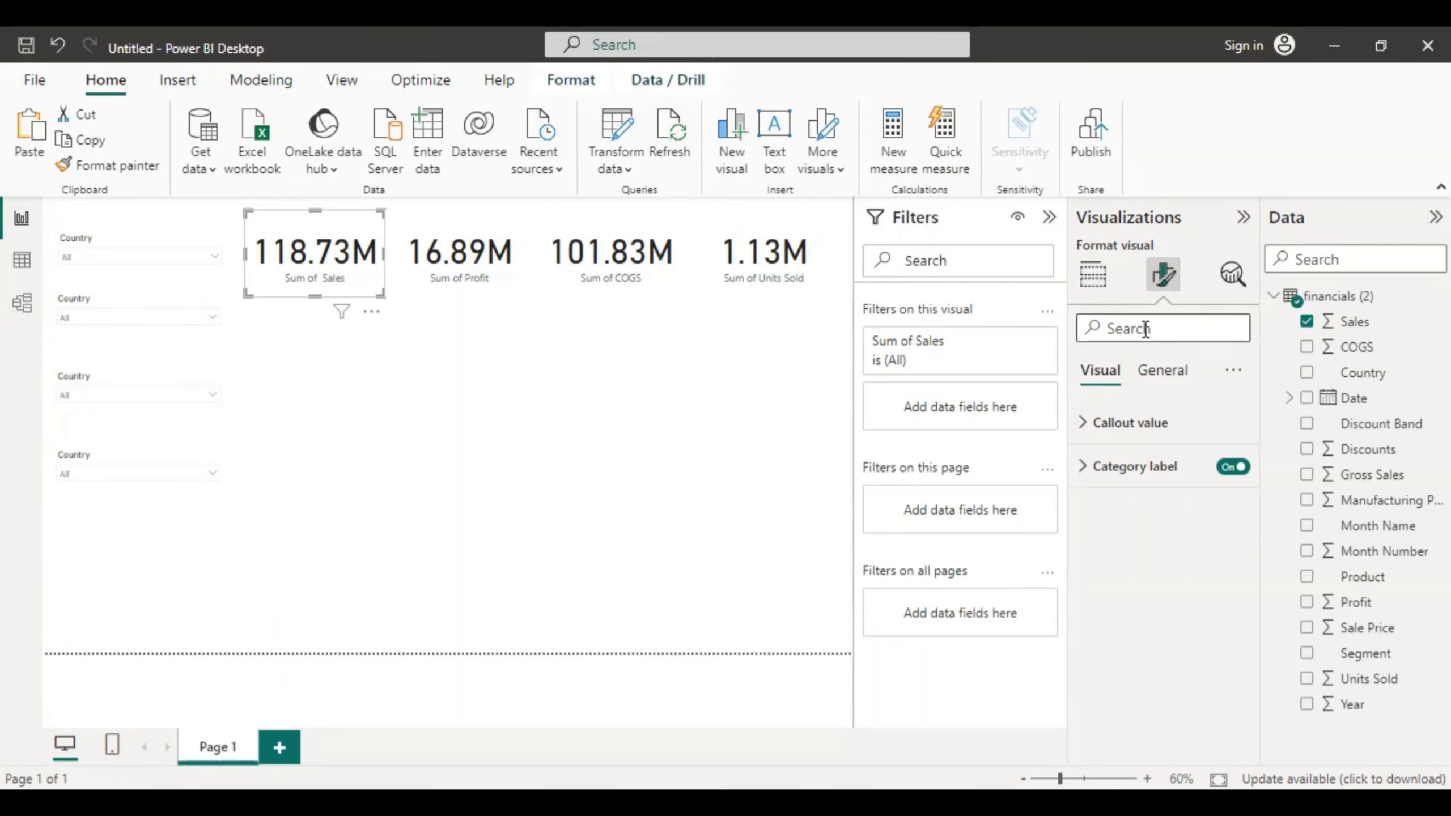
left_click(1162, 370)
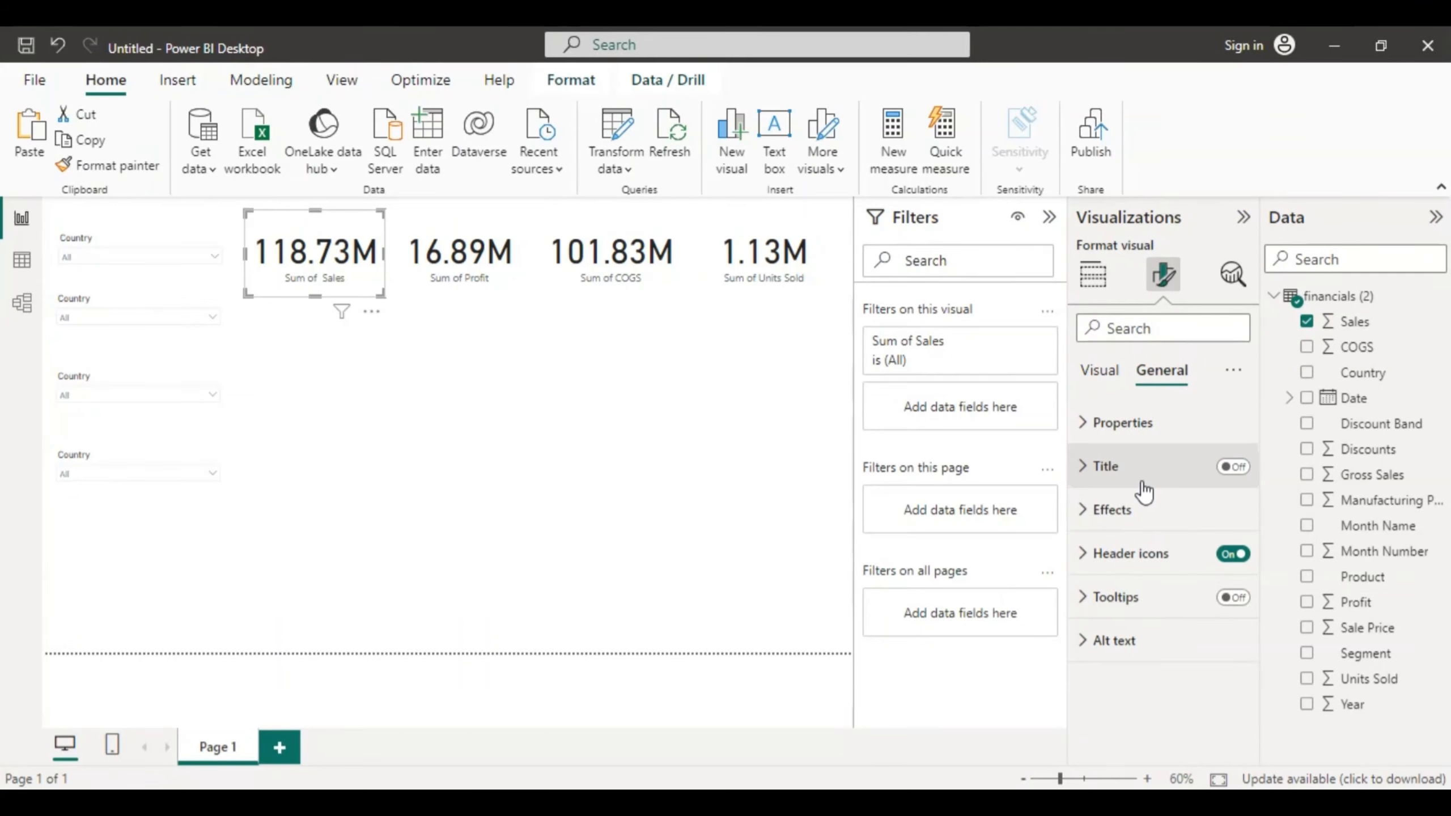
left_click(1080, 507)
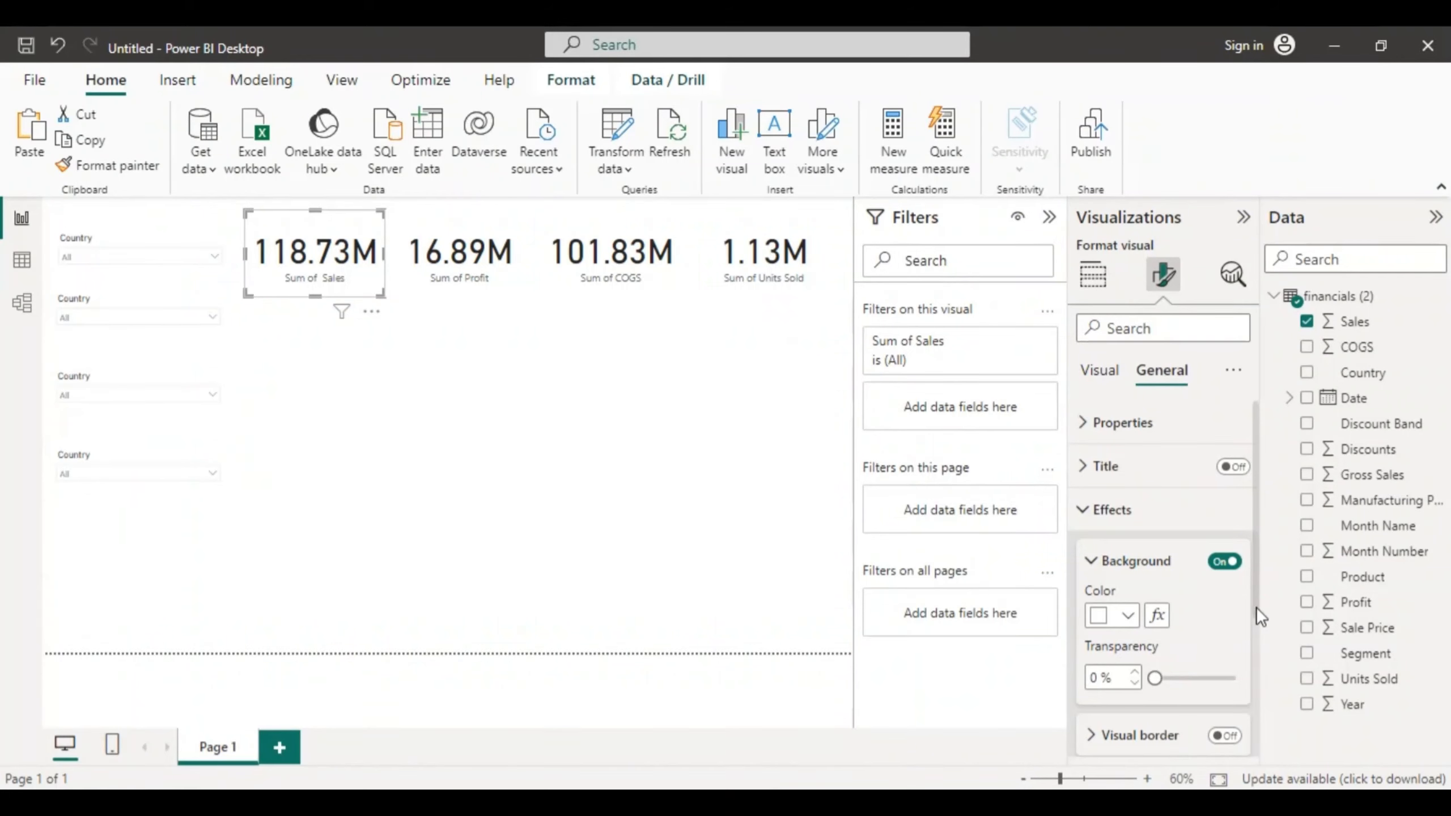
mouse_move(1256, 608)
left_mouse_down()
mouse_move(1255, 661)
mouse_move(1253, 596)
left_mouse_up()
left_click(1088, 466)
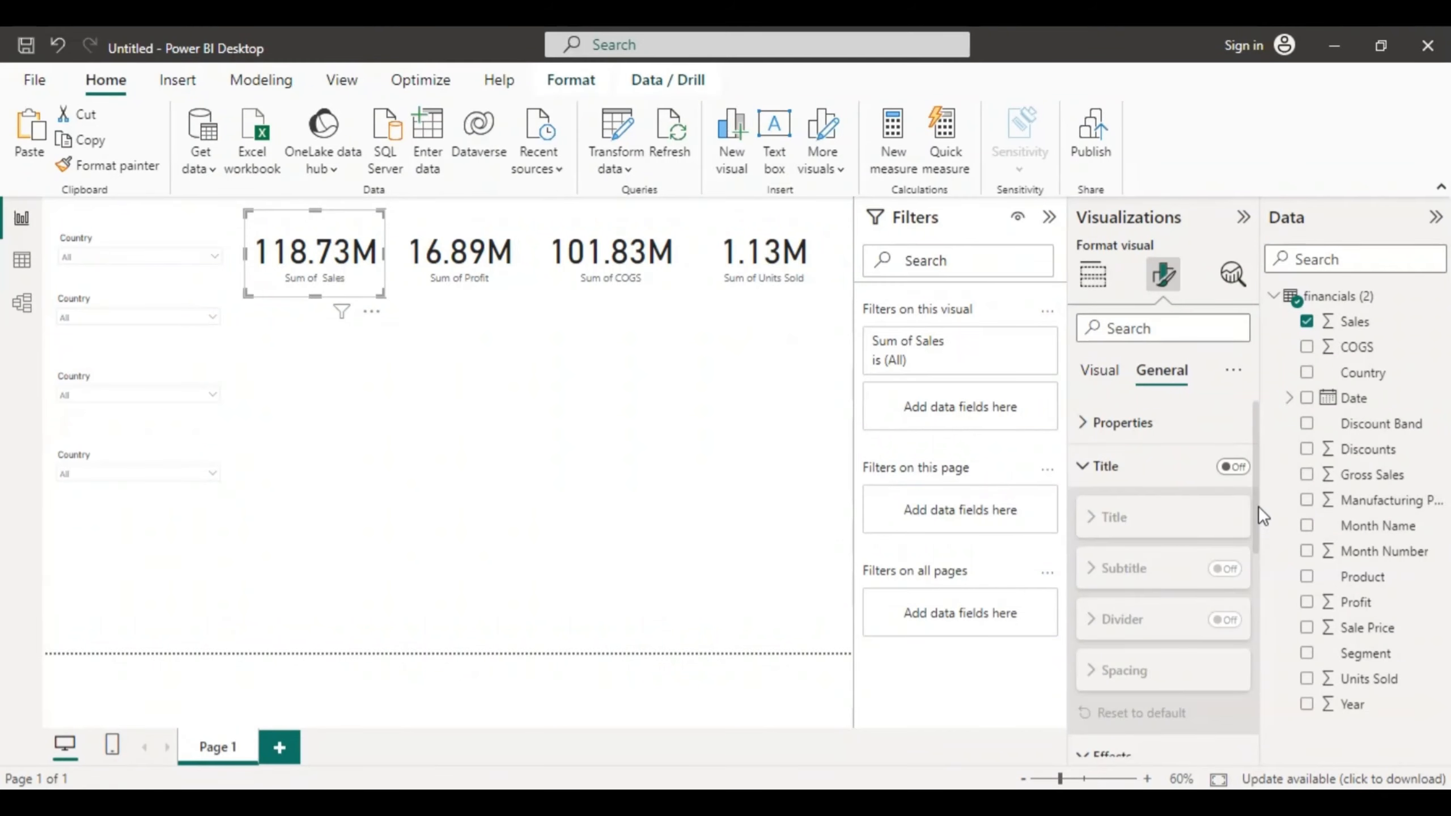
left_click_drag(1255, 507, 1254, 738)
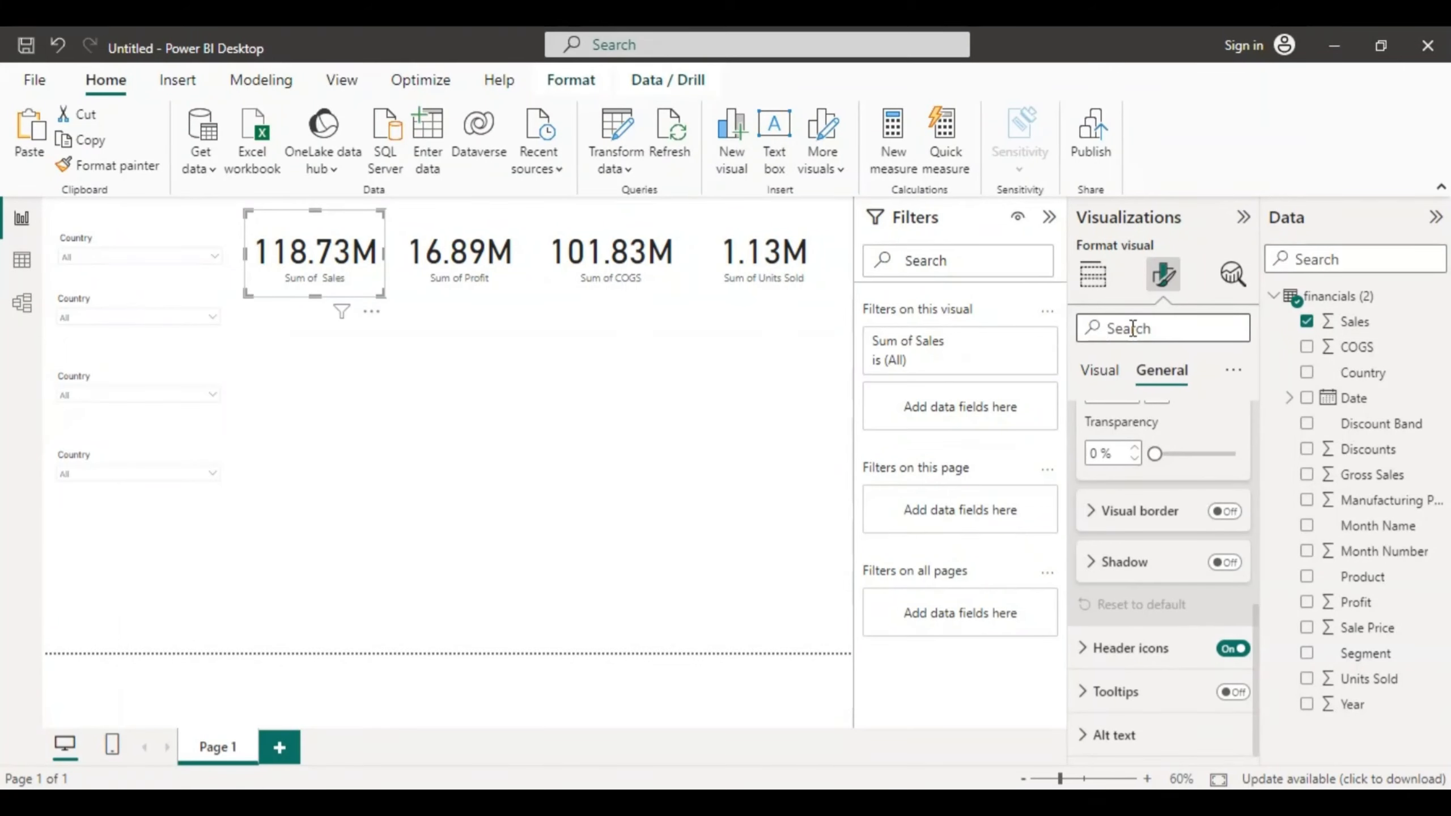
Step: Search the Sales card's general and visual formatting options for "label"
type("lab")
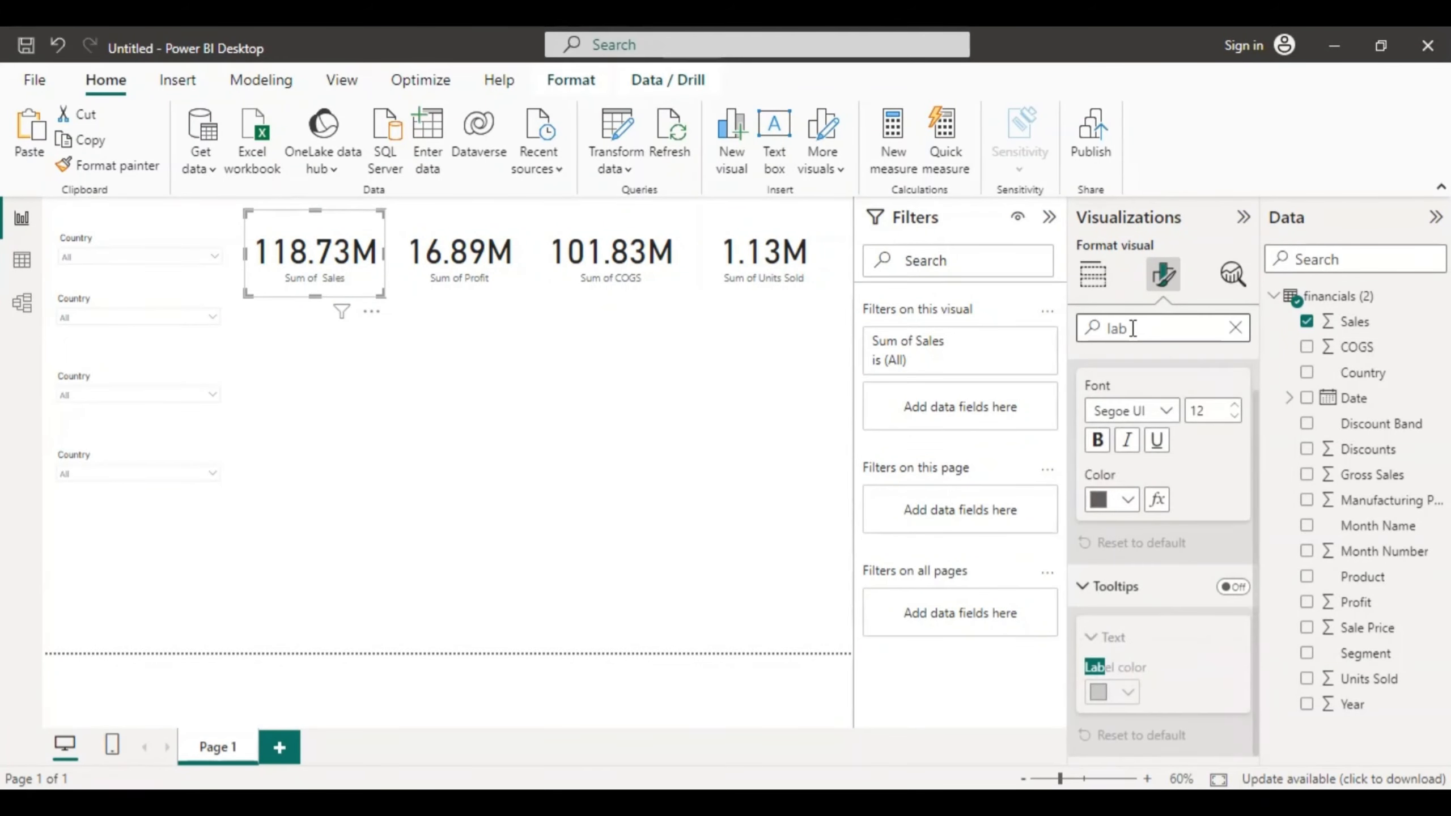
type("el")
left_click(1236, 329)
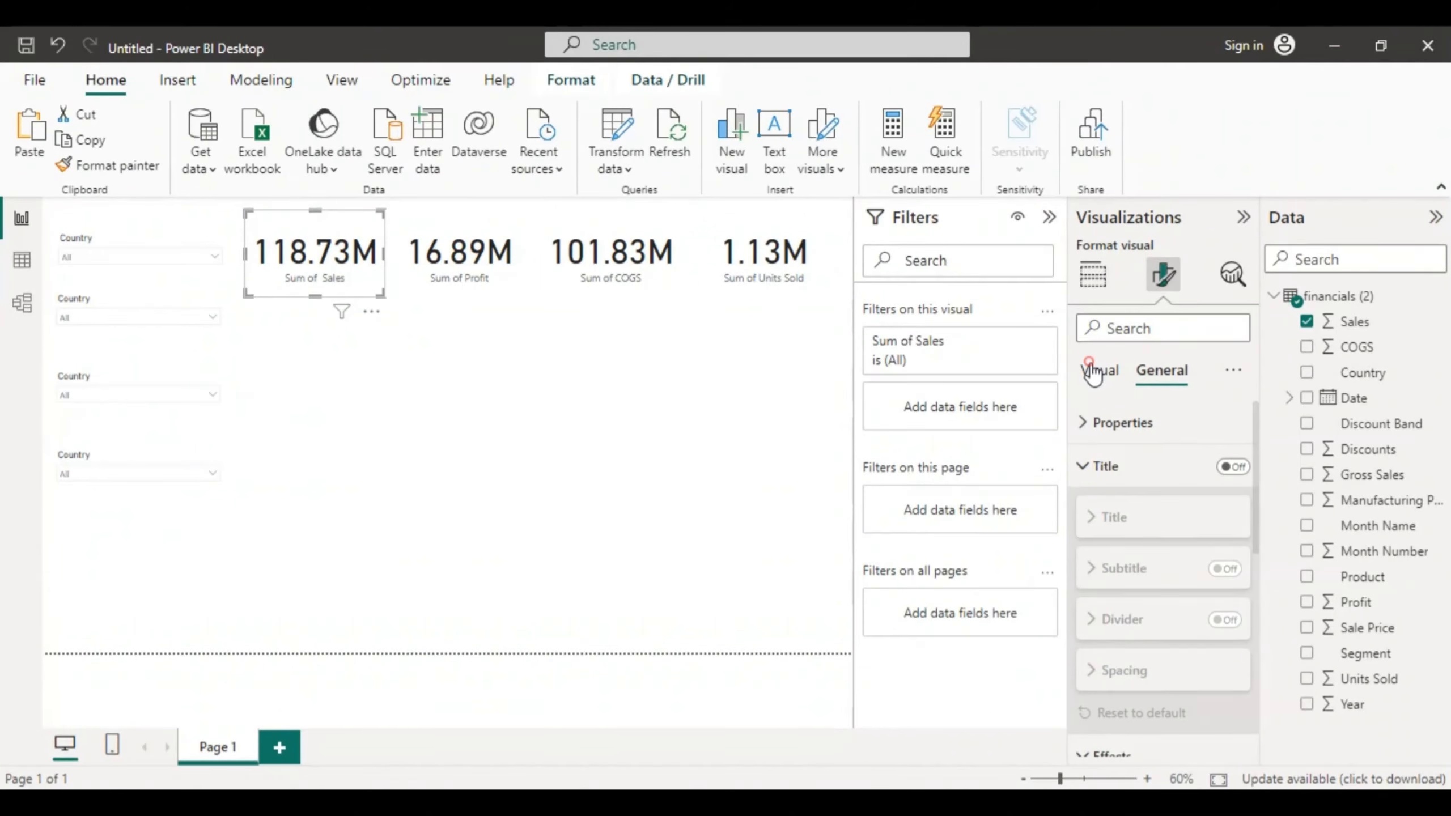
left_click(1093, 370)
left_click(1119, 323)
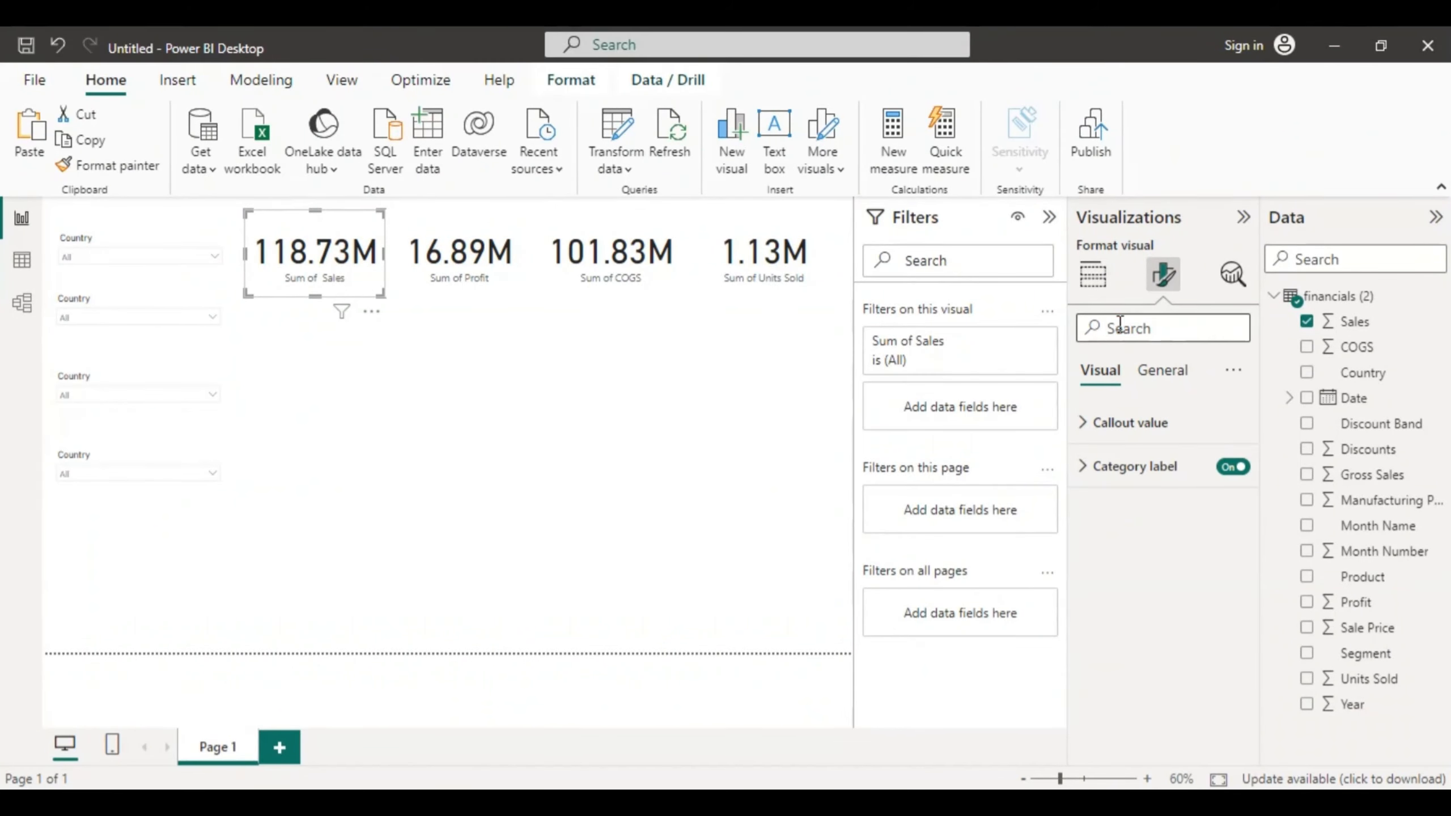
type("lebel")
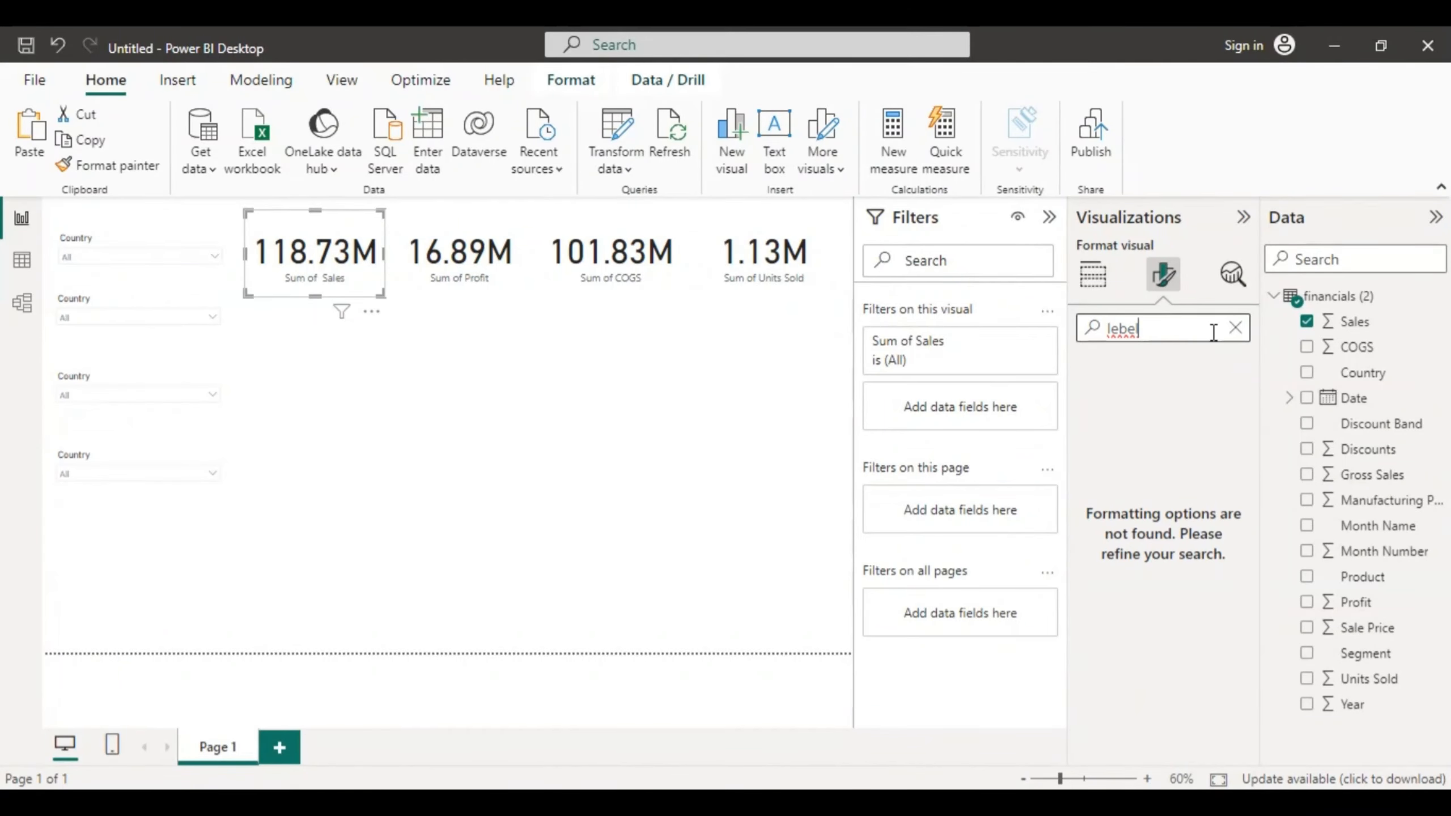
key("BackSpace")
key("BackSpace")
key("BackSpace")
key("BackSpace")
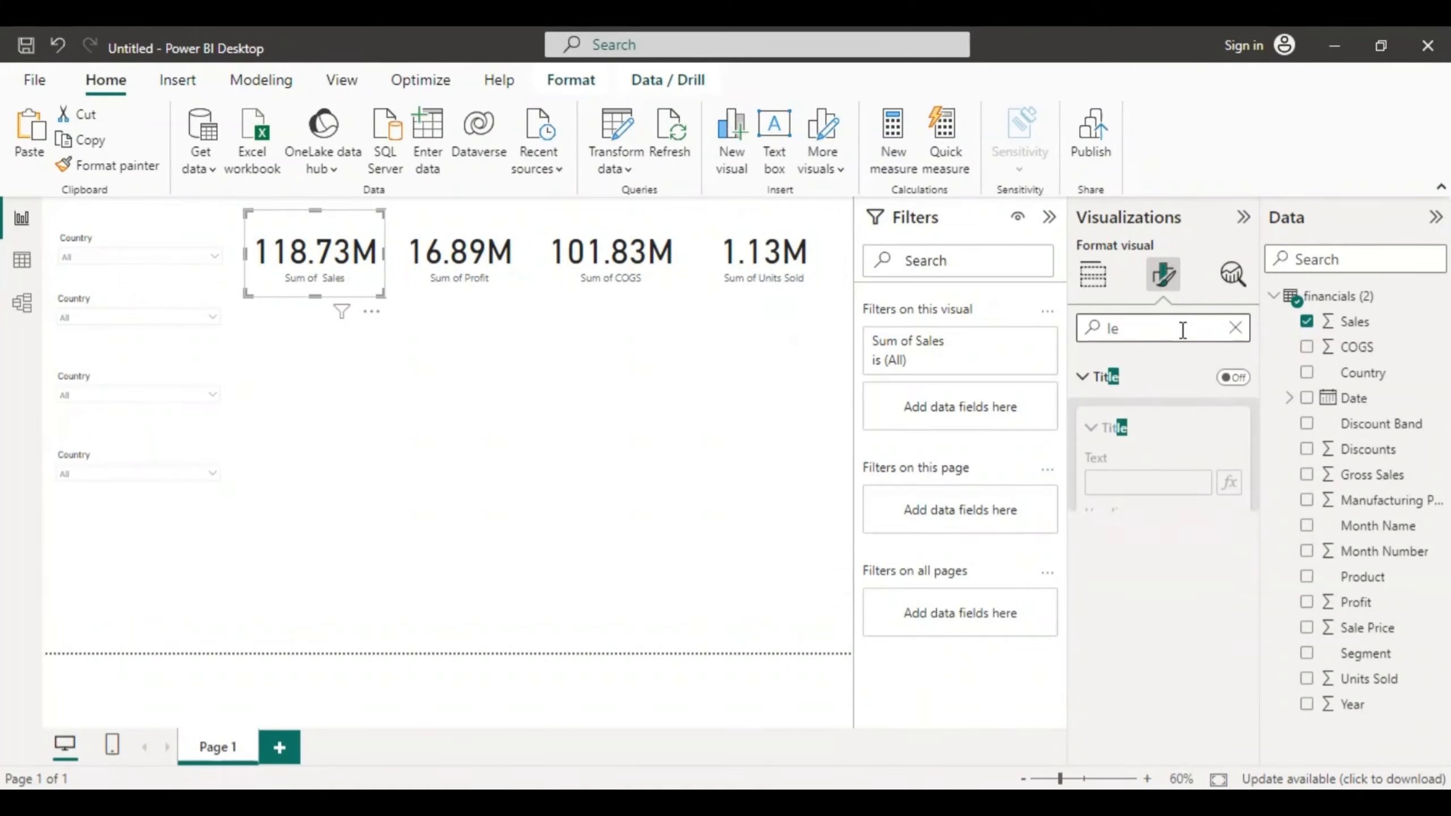
type("a")
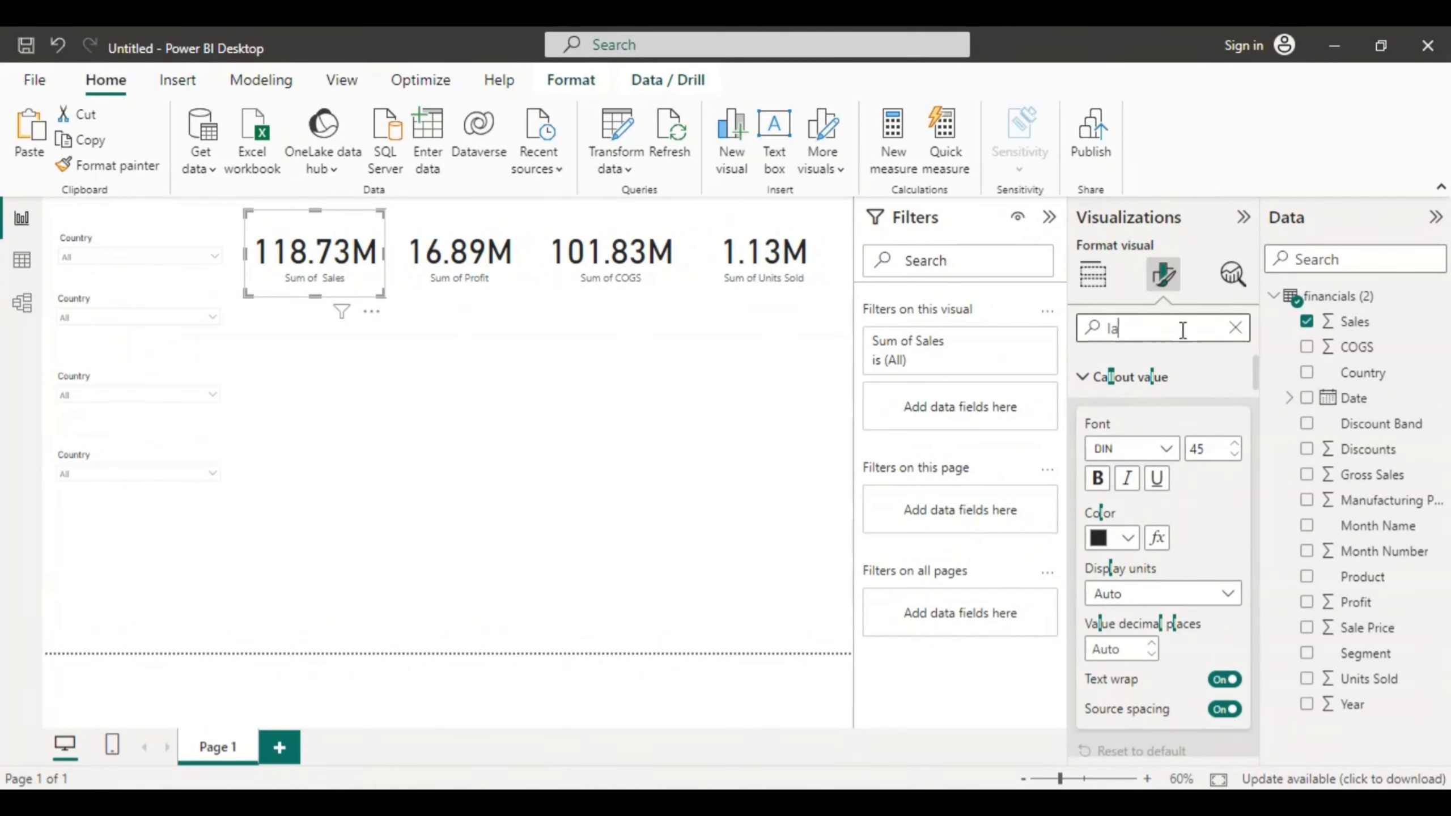
type("bel")
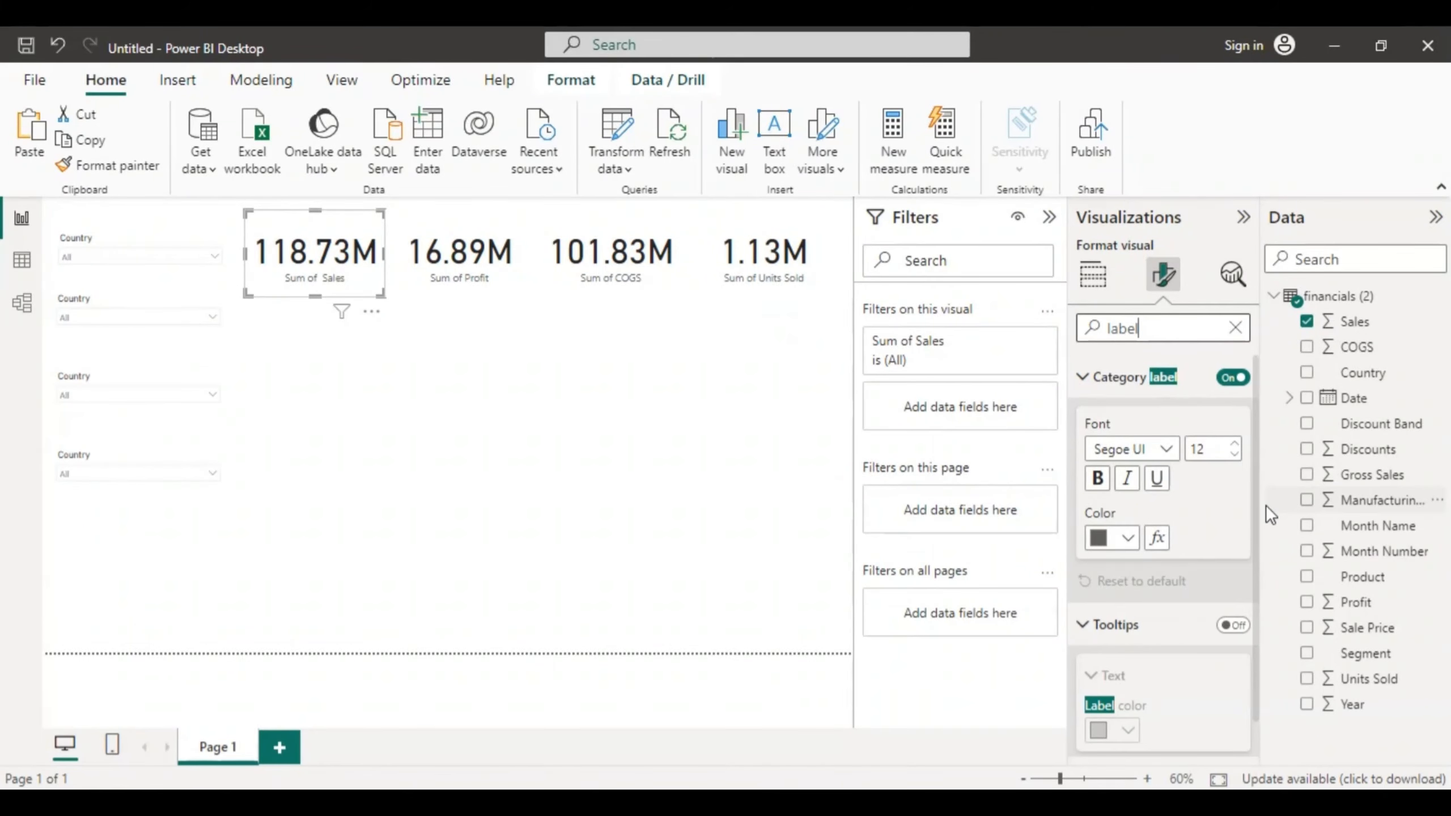
Step: Format the Sales card's category label with font size 13 and bold
left_click(1210, 450)
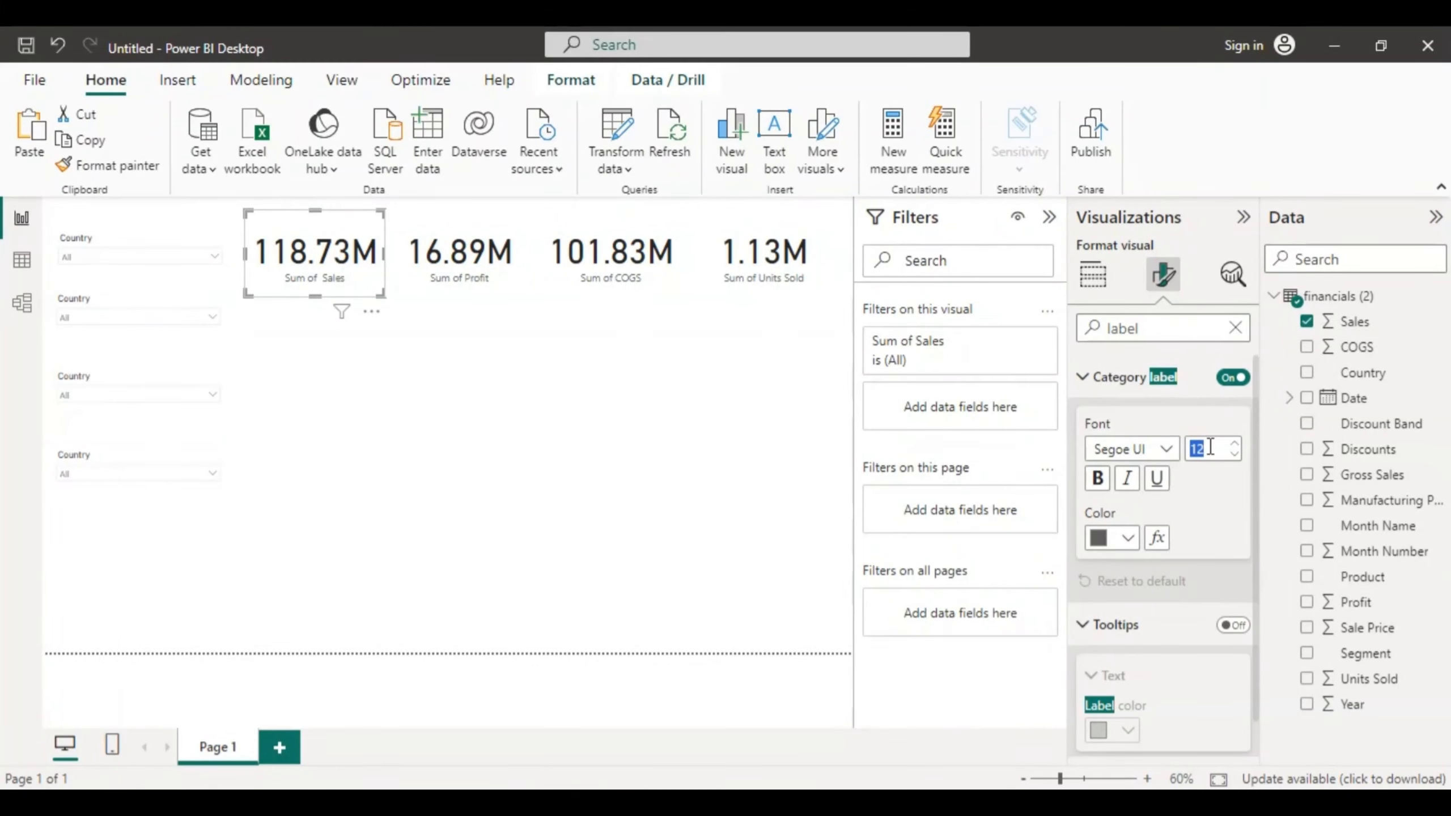
type("10")
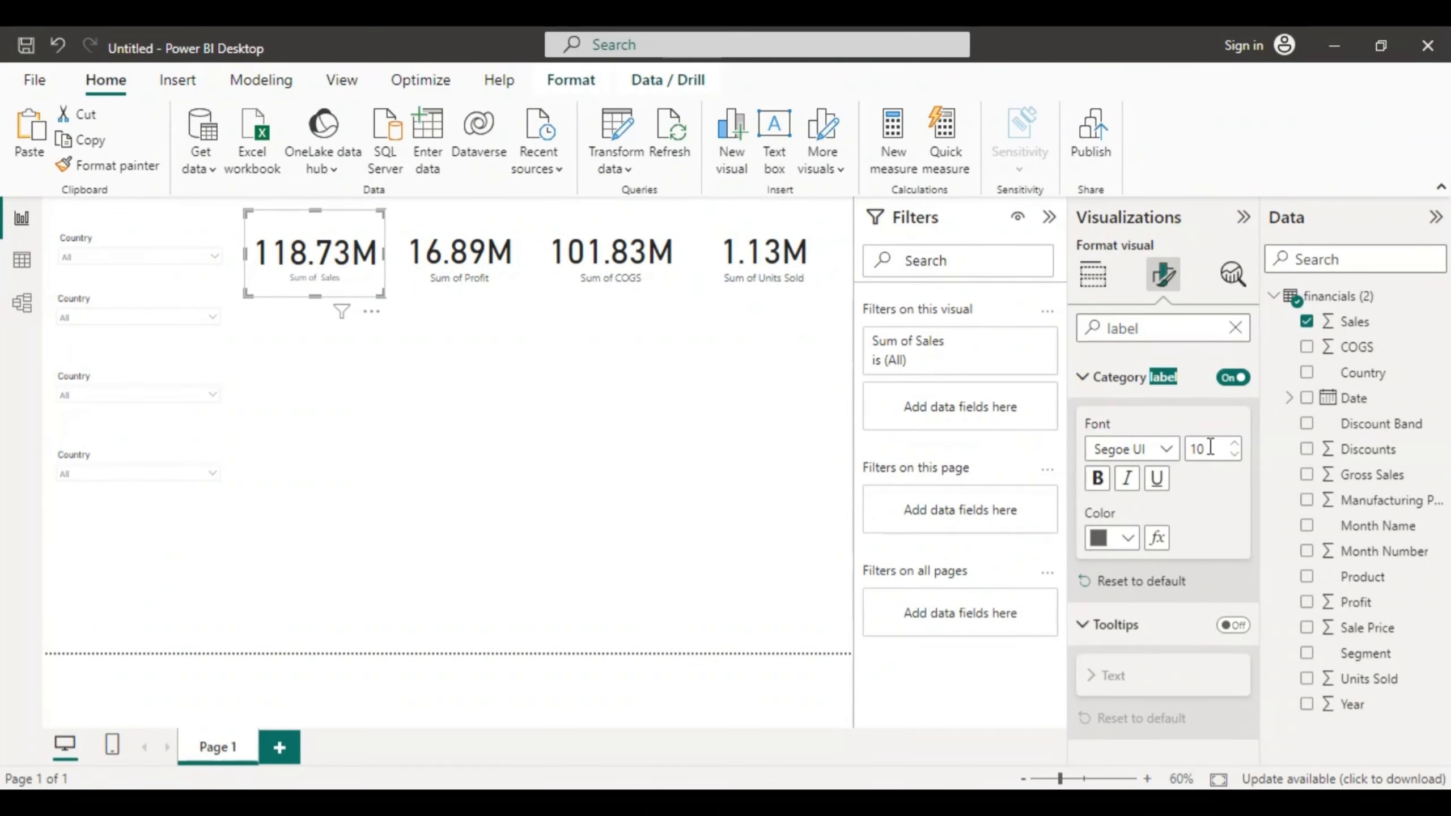
type("1")
type("3")
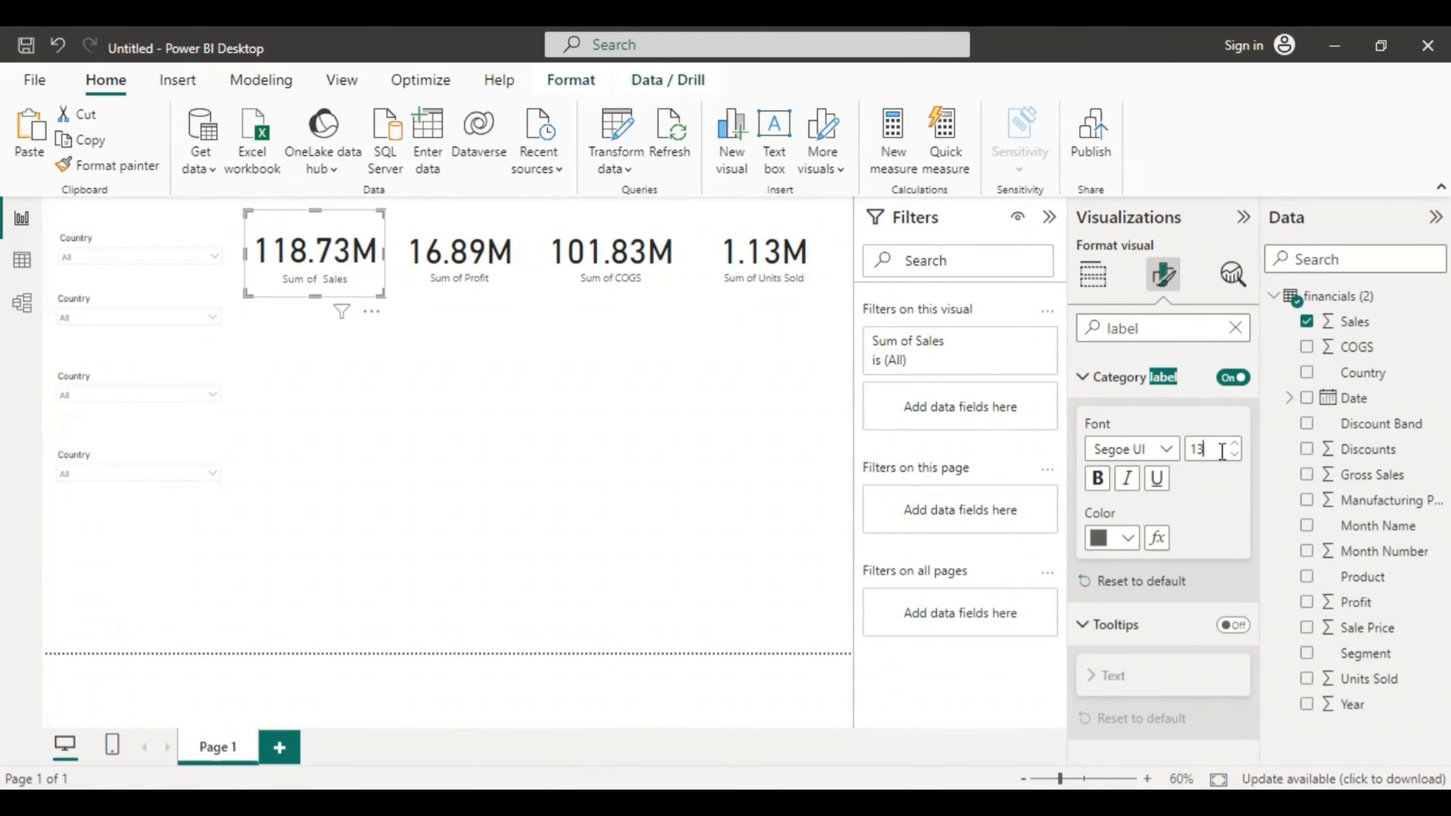
left_click(1101, 481)
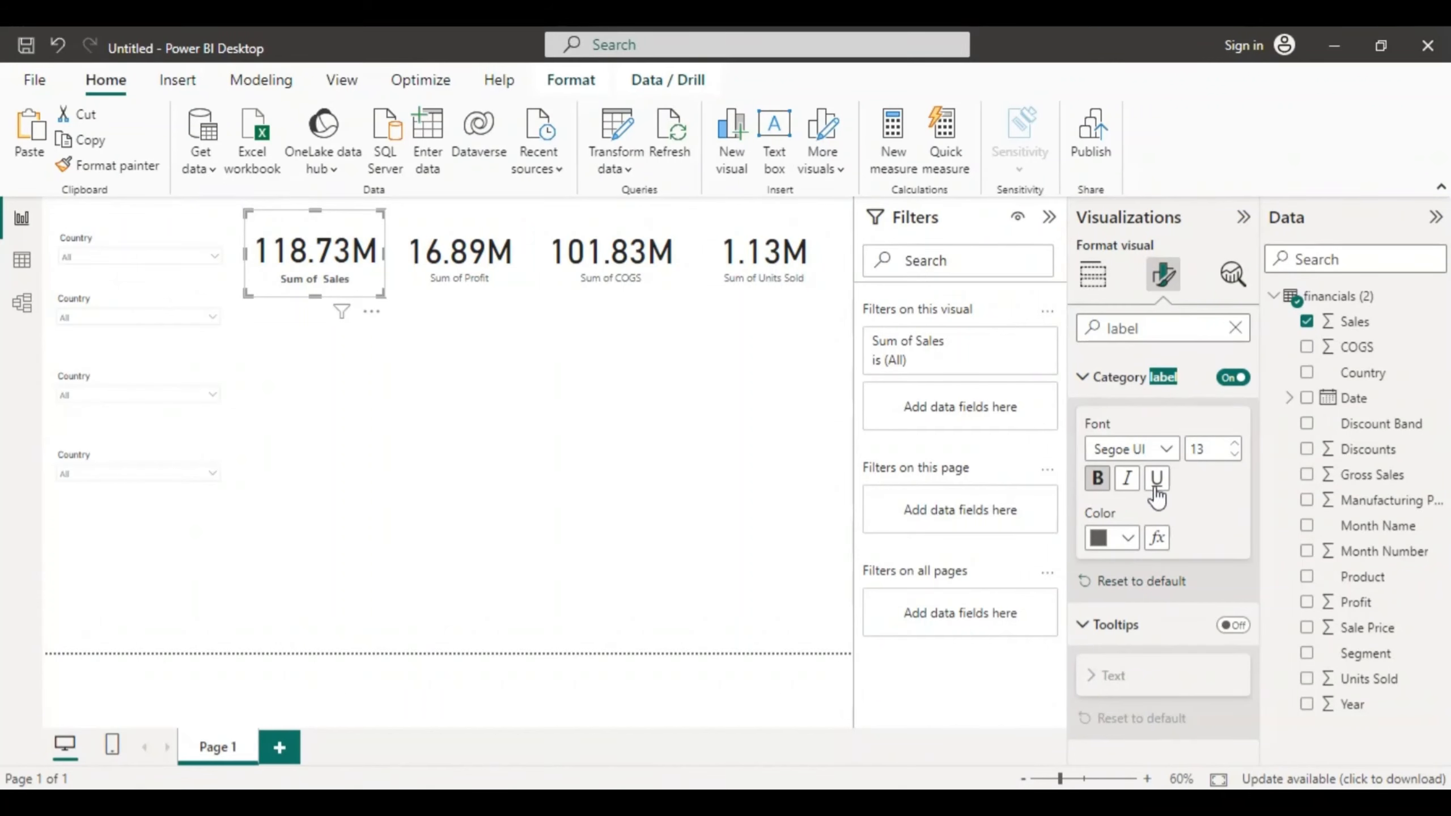
Step: Format the Profit card's category label with font size 13 and bold
left_click(480, 266)
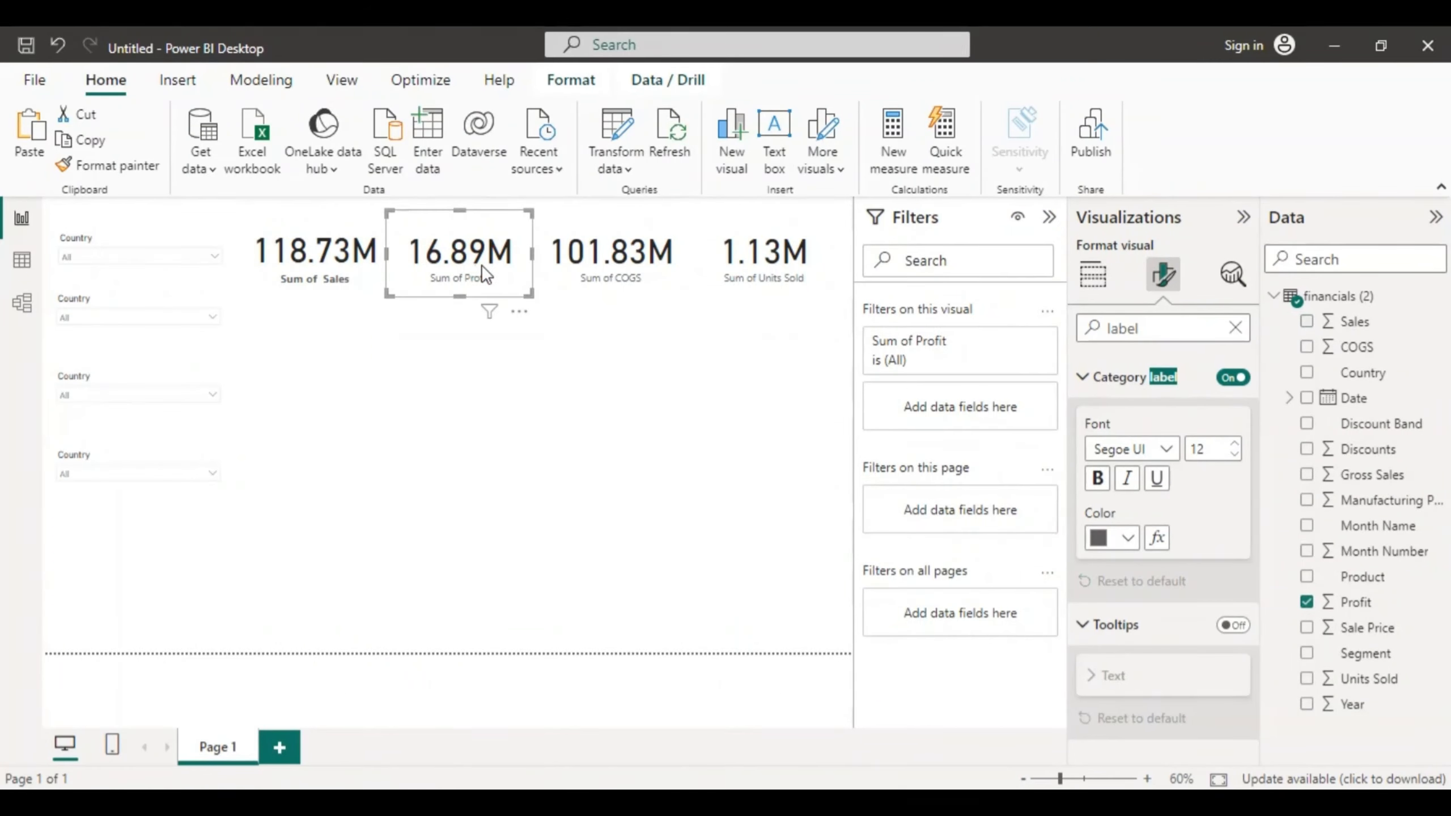
double_click(1210, 450)
type("13")
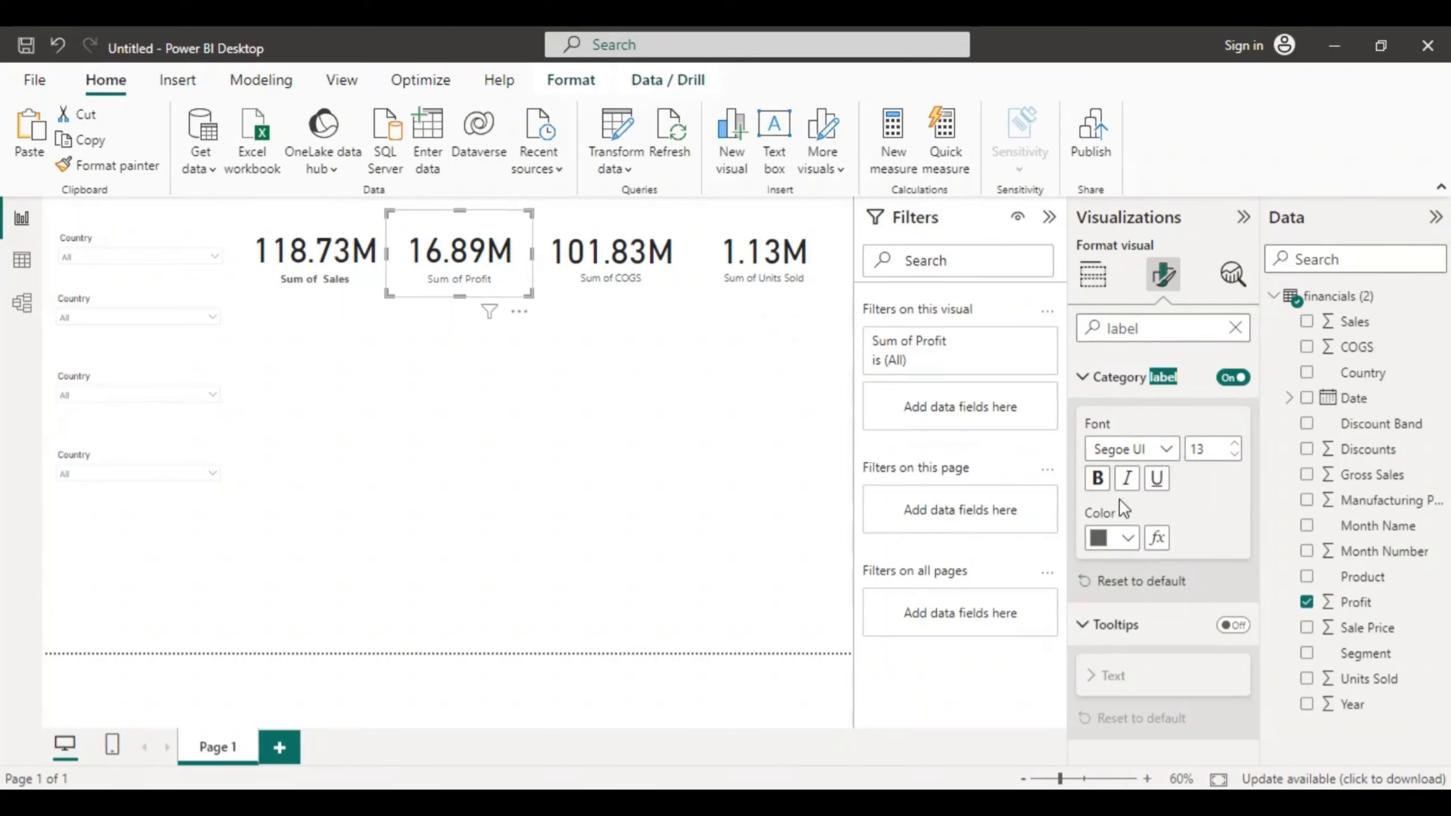
left_click(1099, 480)
Step: Format the COGS card's category label with font size 13 and bold
left_click(617, 262)
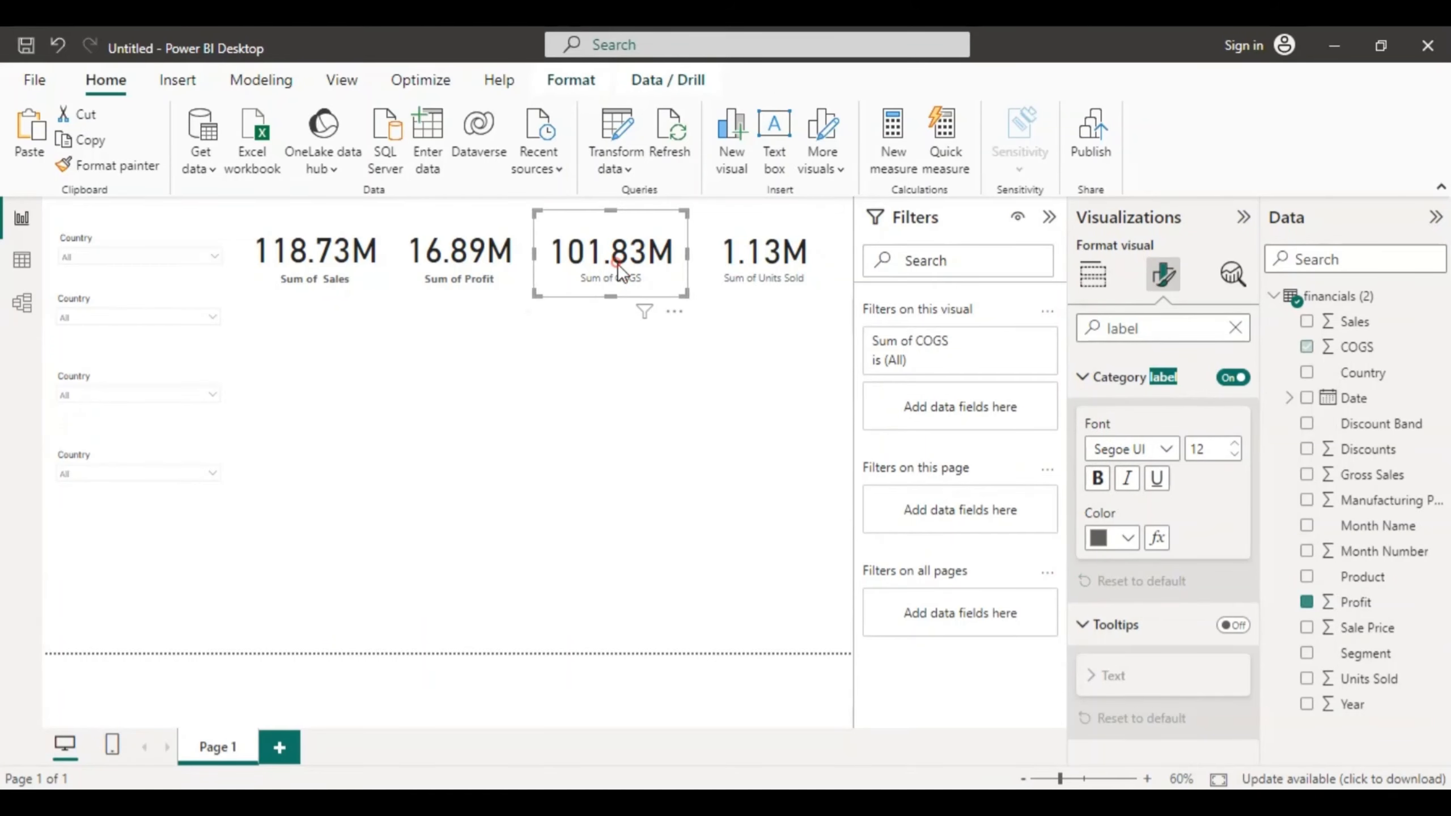
double_click(1206, 441)
type("13")
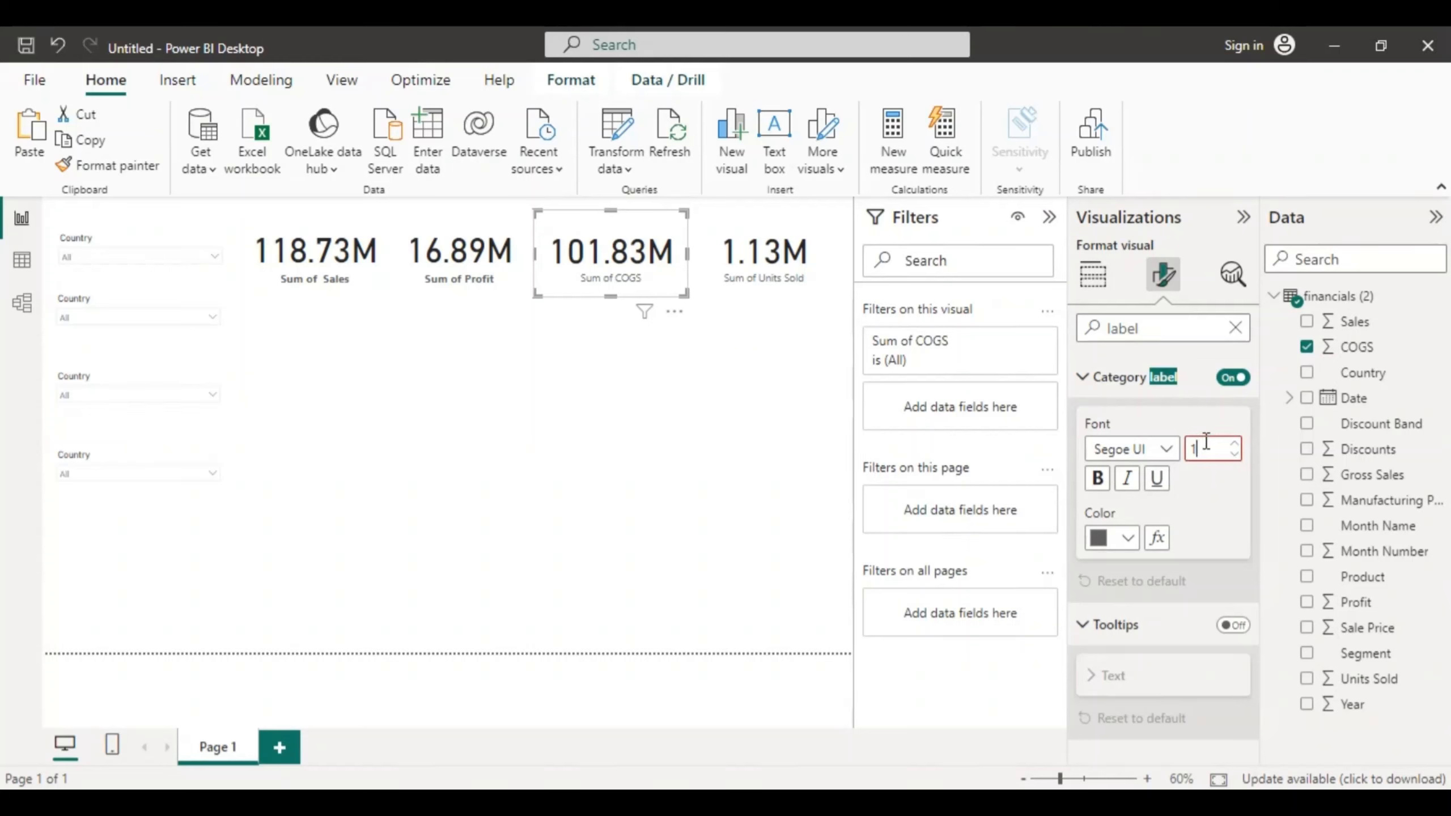
left_click(1096, 480)
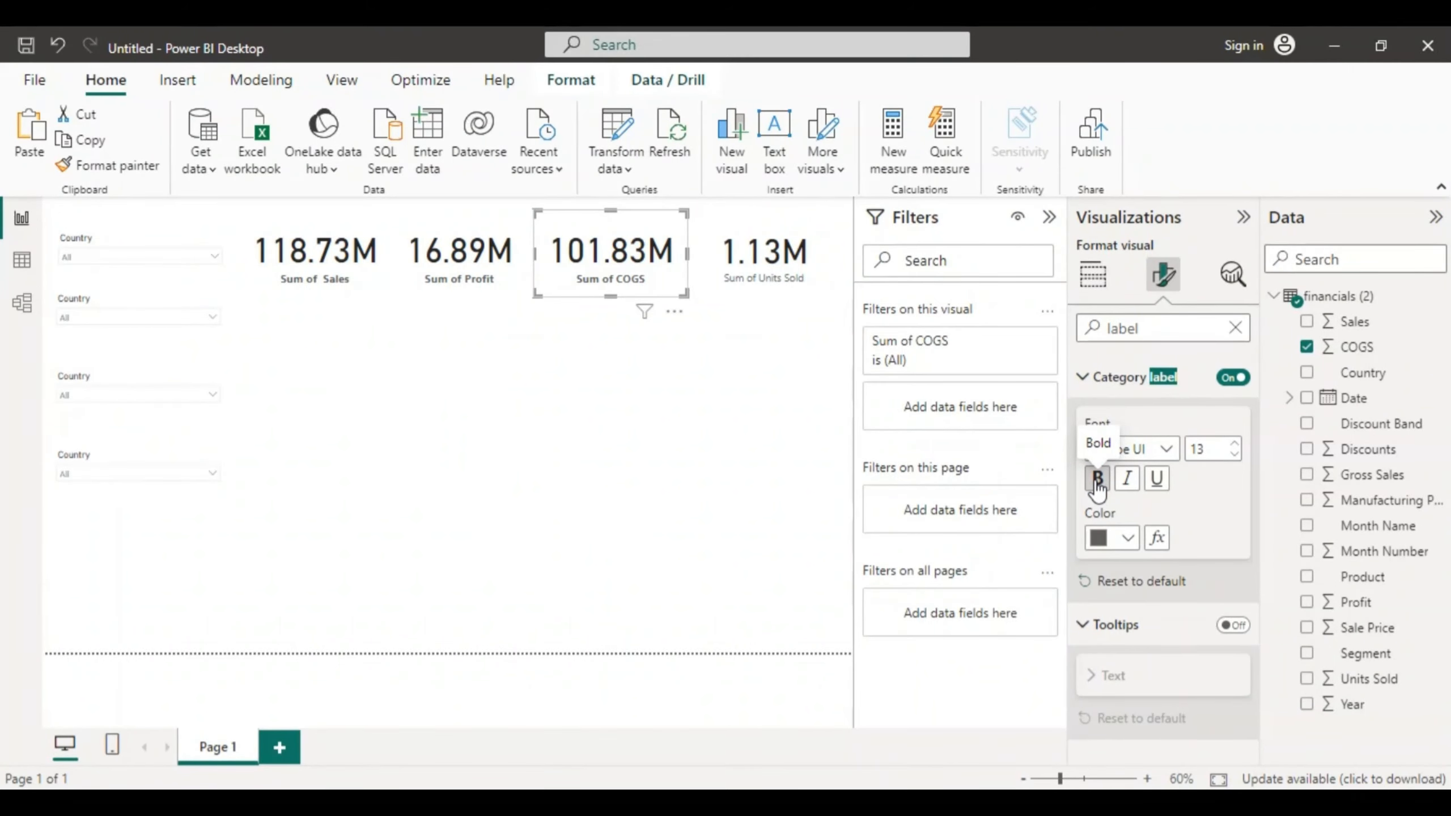
Step: Format the Units Sold card's category label with font size 13 and bold
left_click(766, 276)
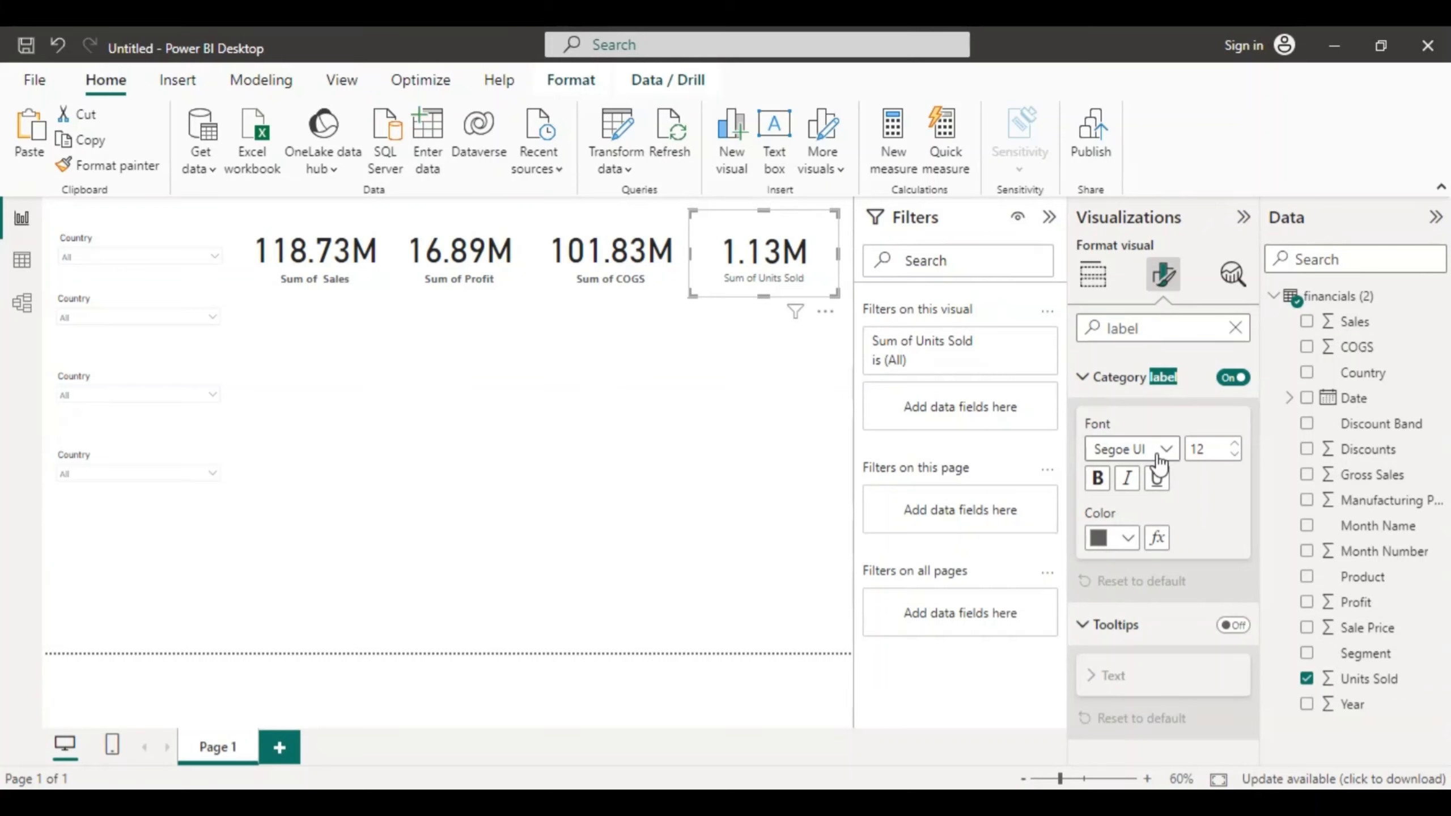
double_click(1209, 449)
type("13")
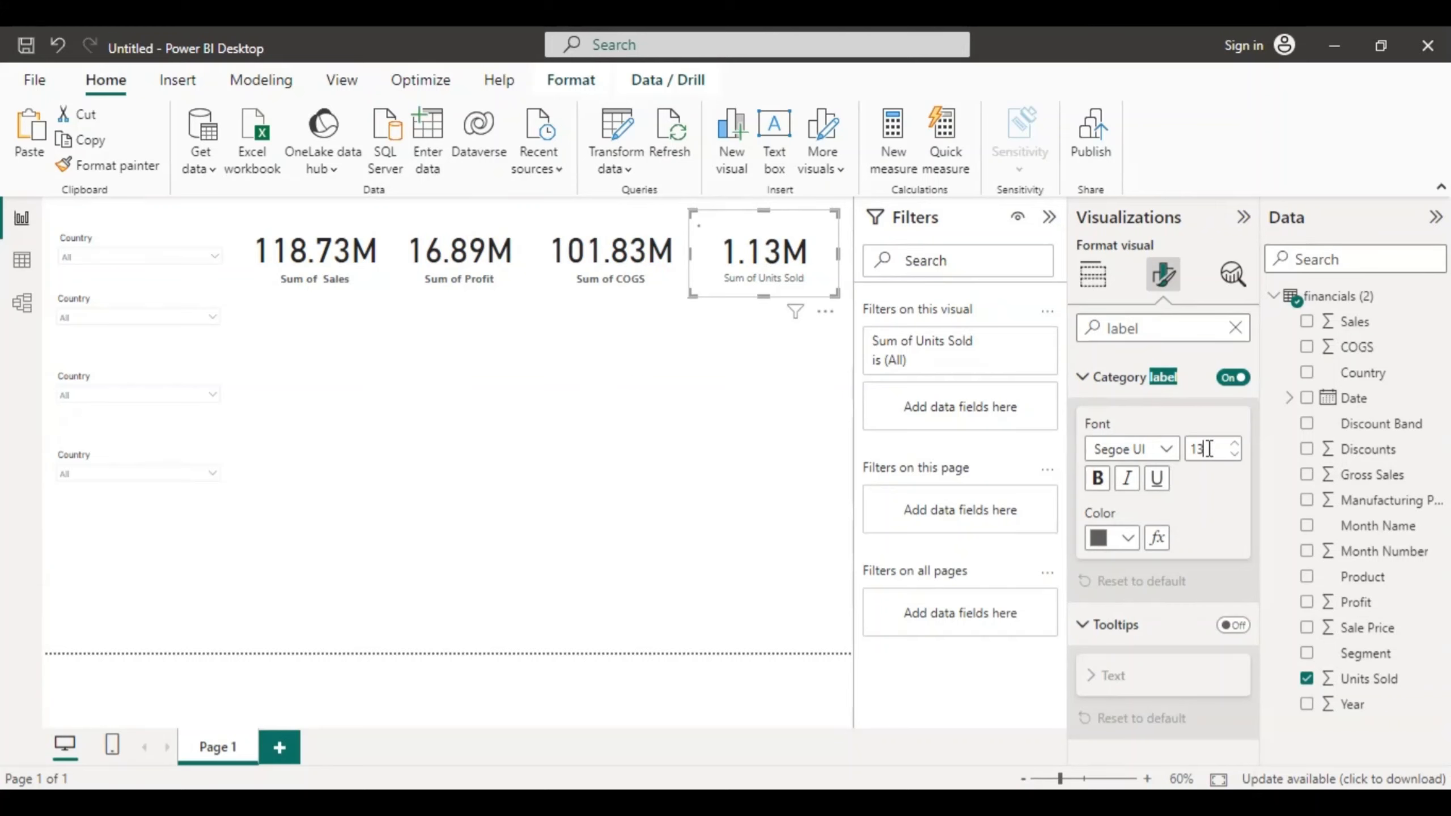
key("Return")
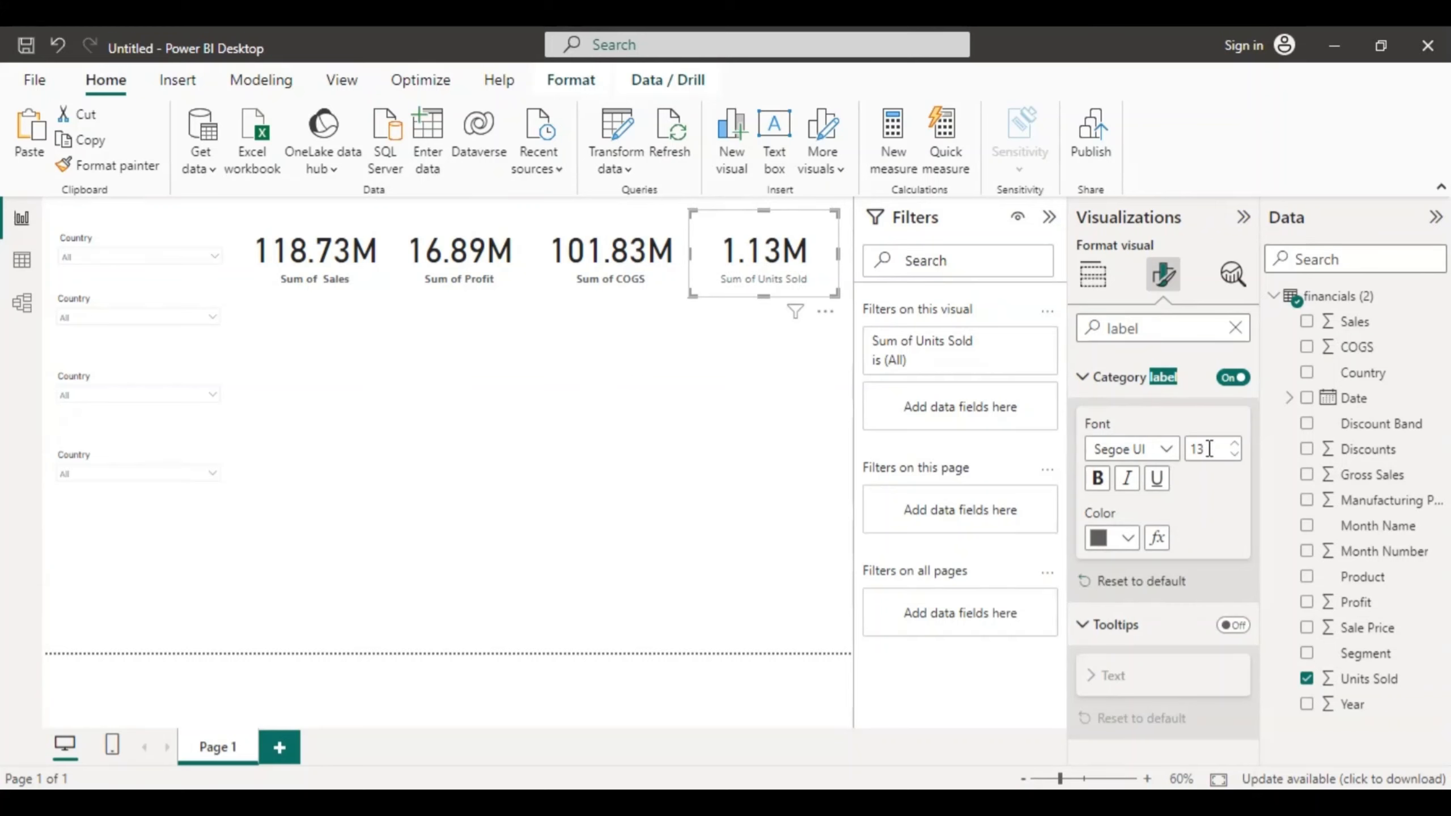
left_click(1098, 479)
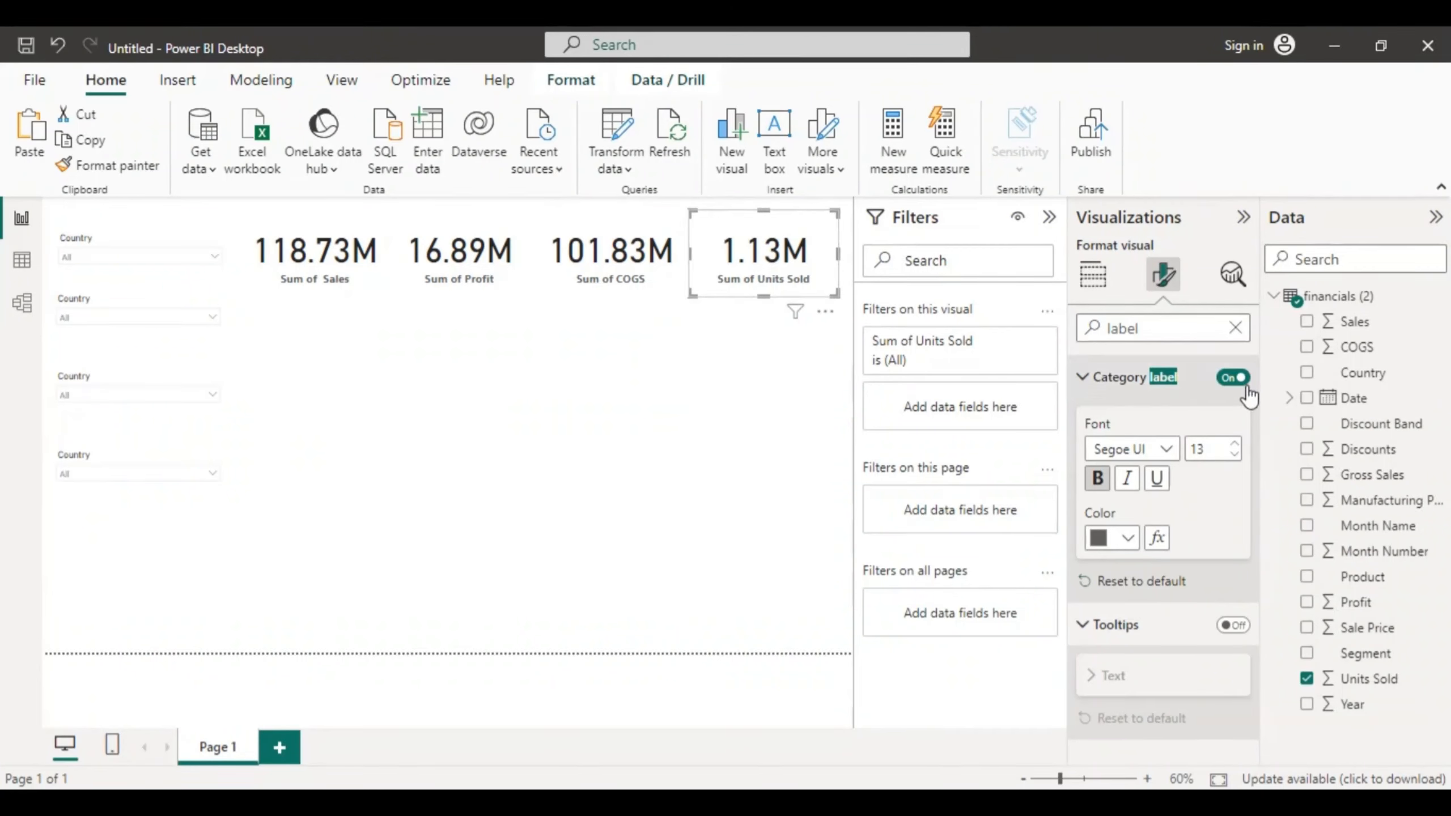
Step: Clear the formatting search and set the Units Sold card's callout value to font size 25 and bold
left_click(1235, 329)
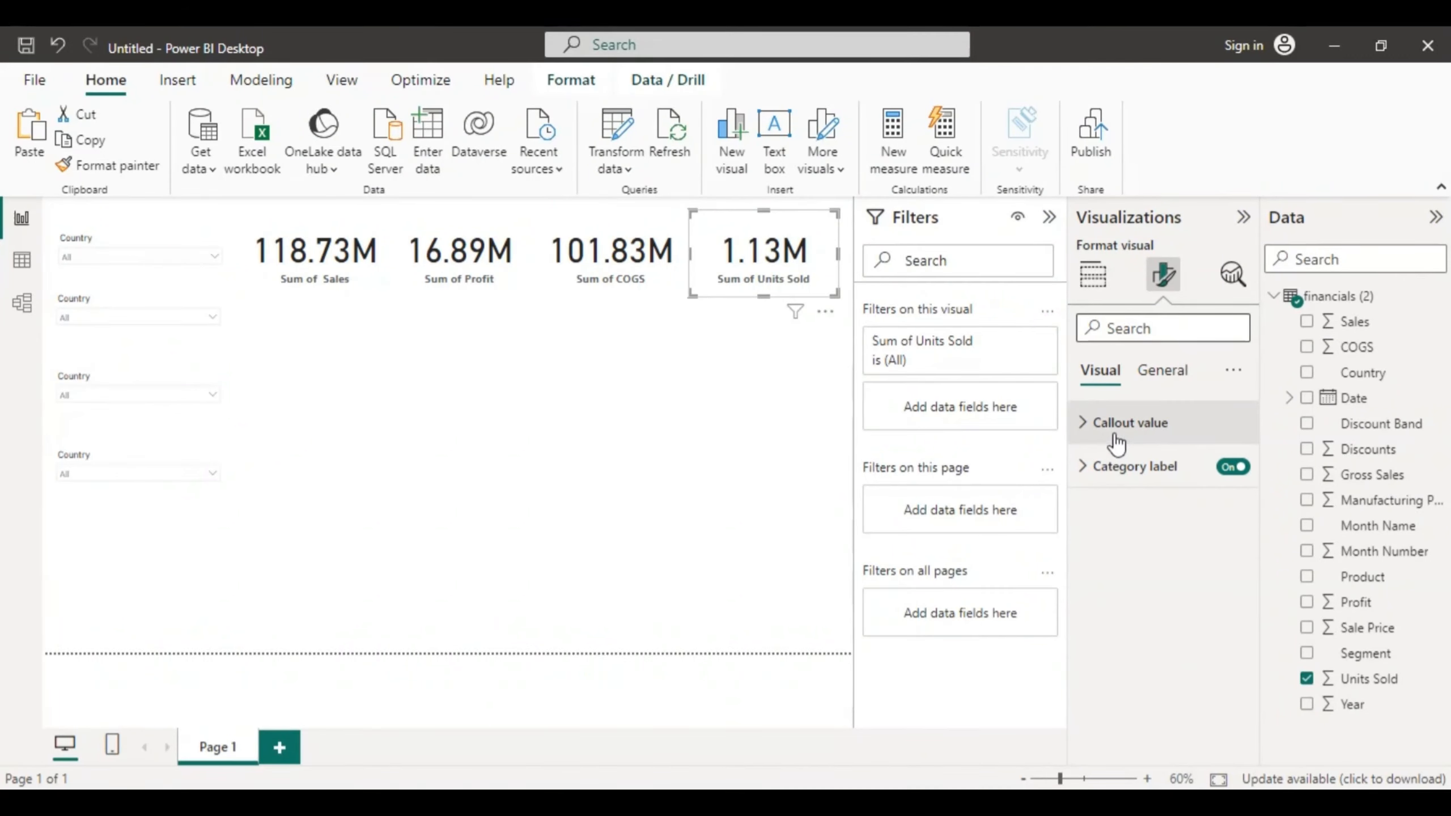
left_click(1083, 424)
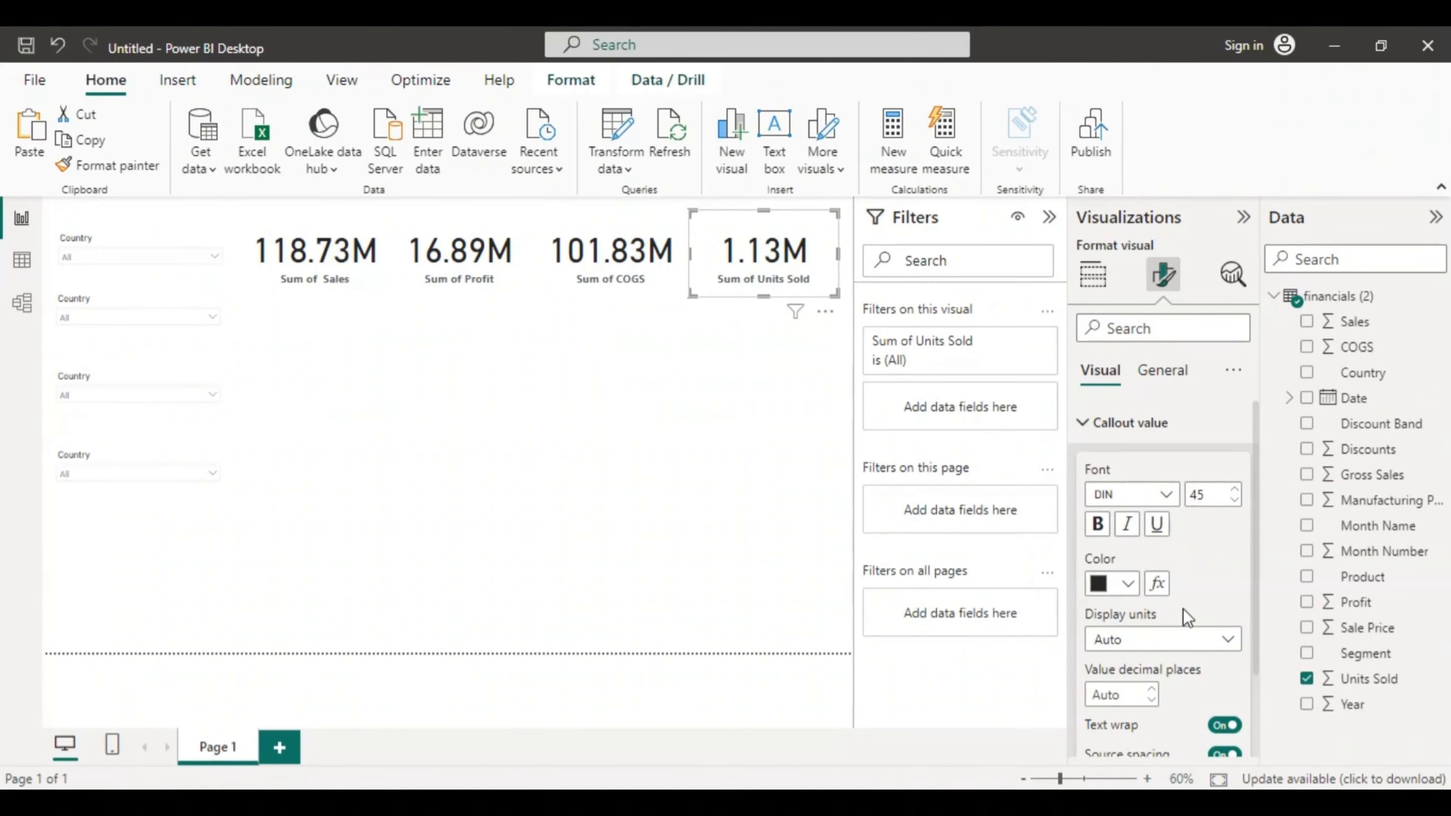
double_click(1208, 494)
type("25")
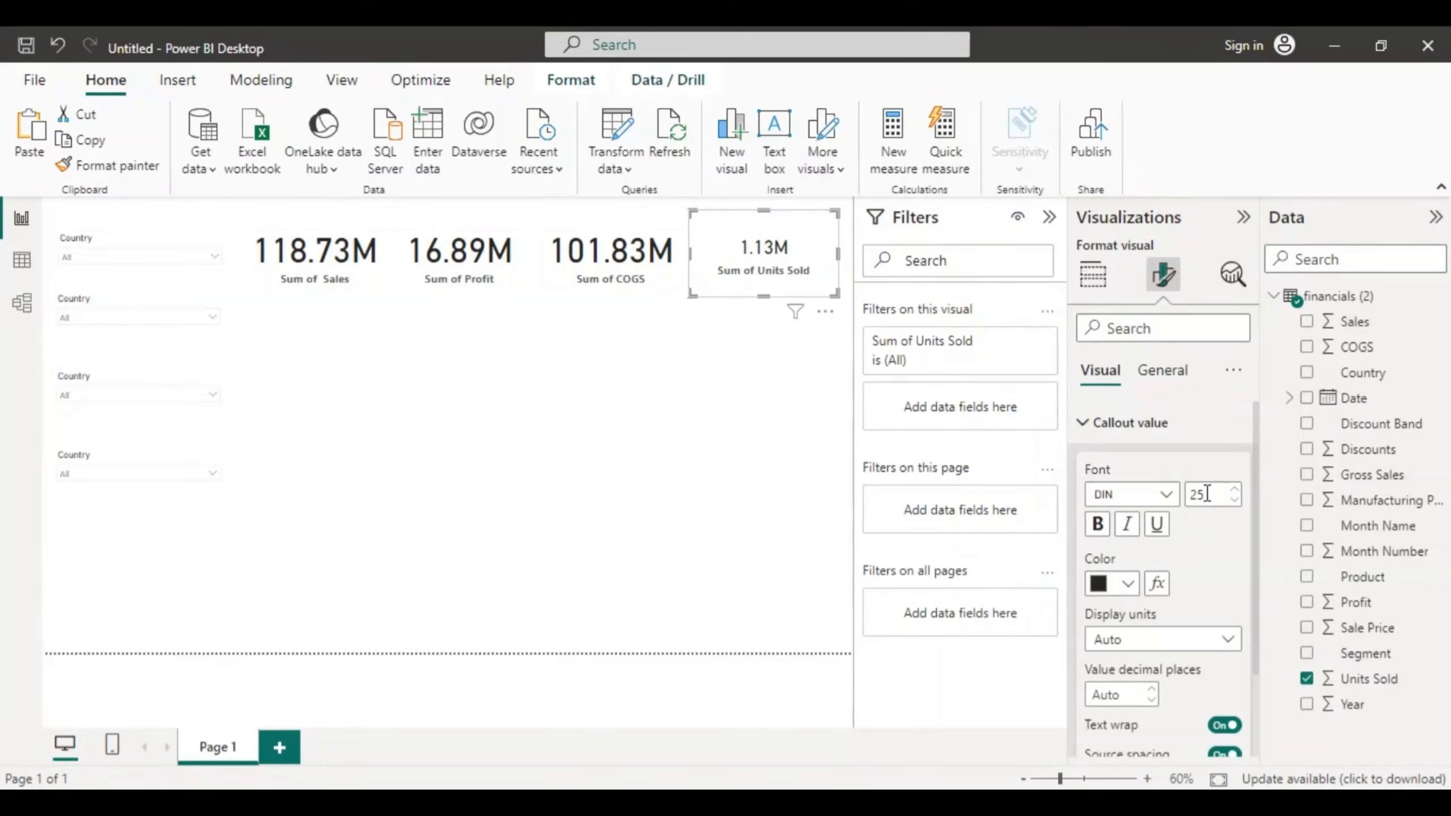
left_click(1098, 525)
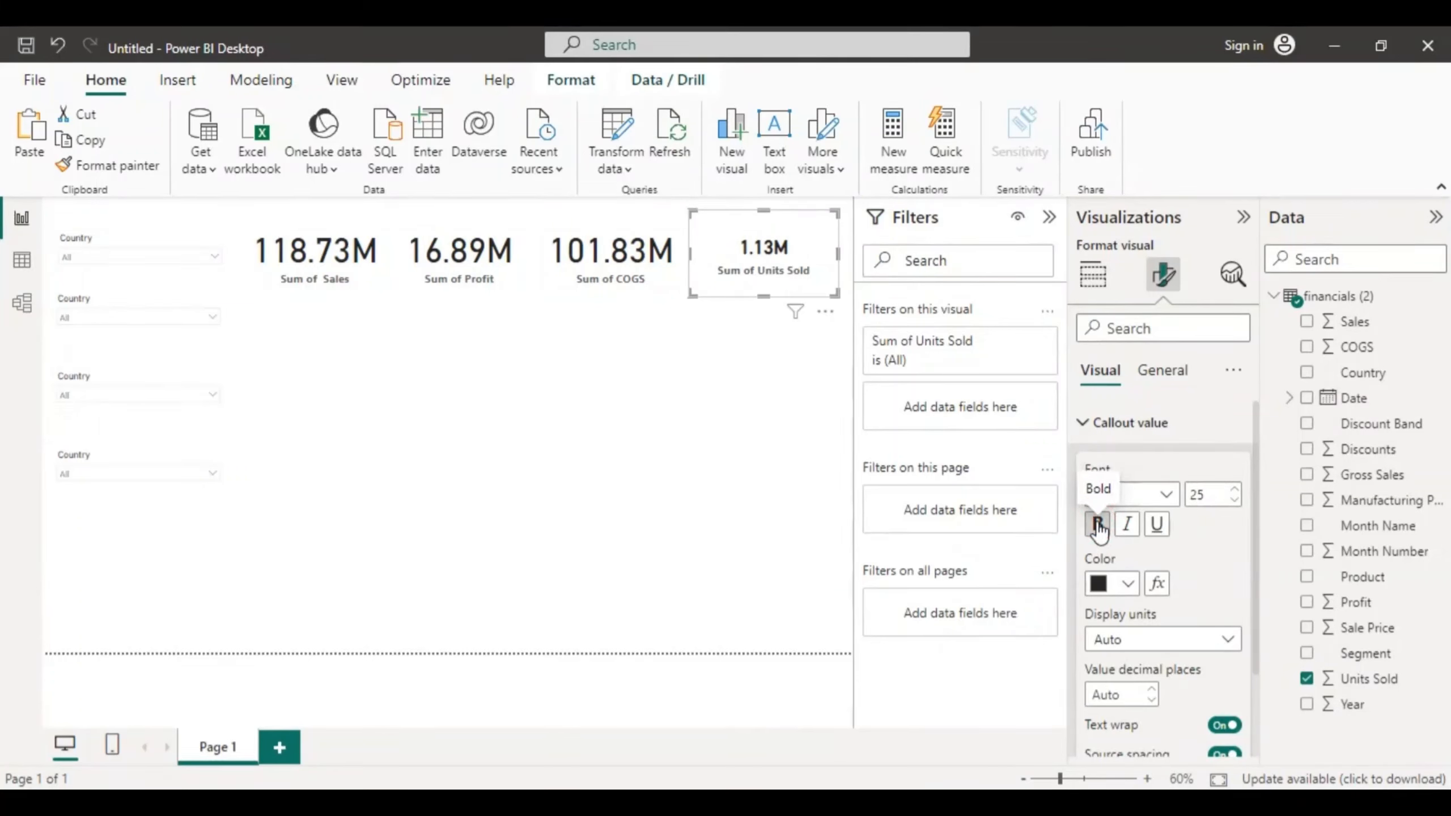
Step: Set the COGS card's callout value to font size 25 and bold
left_click(606, 252)
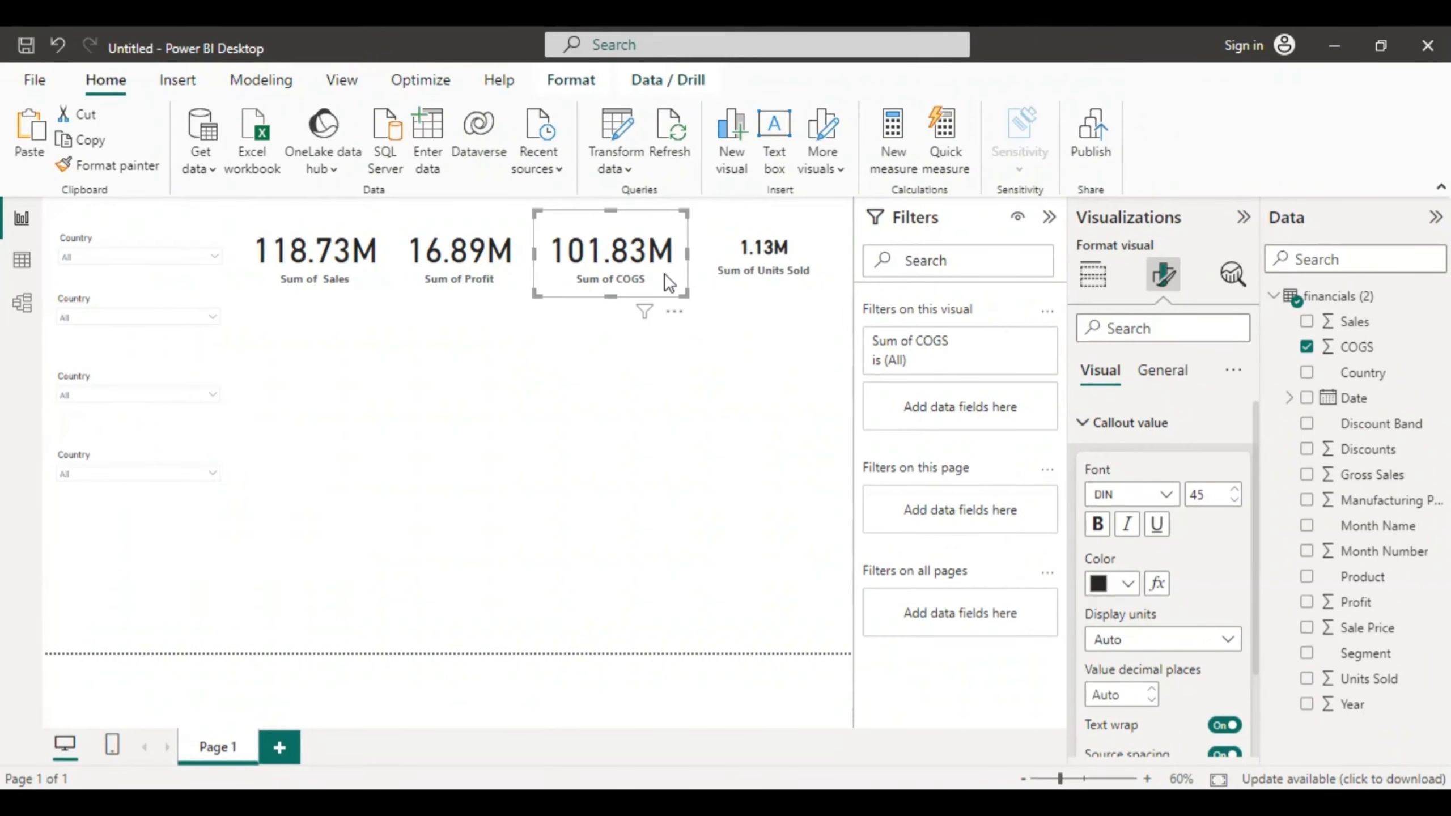
double_click(1207, 492)
type("25")
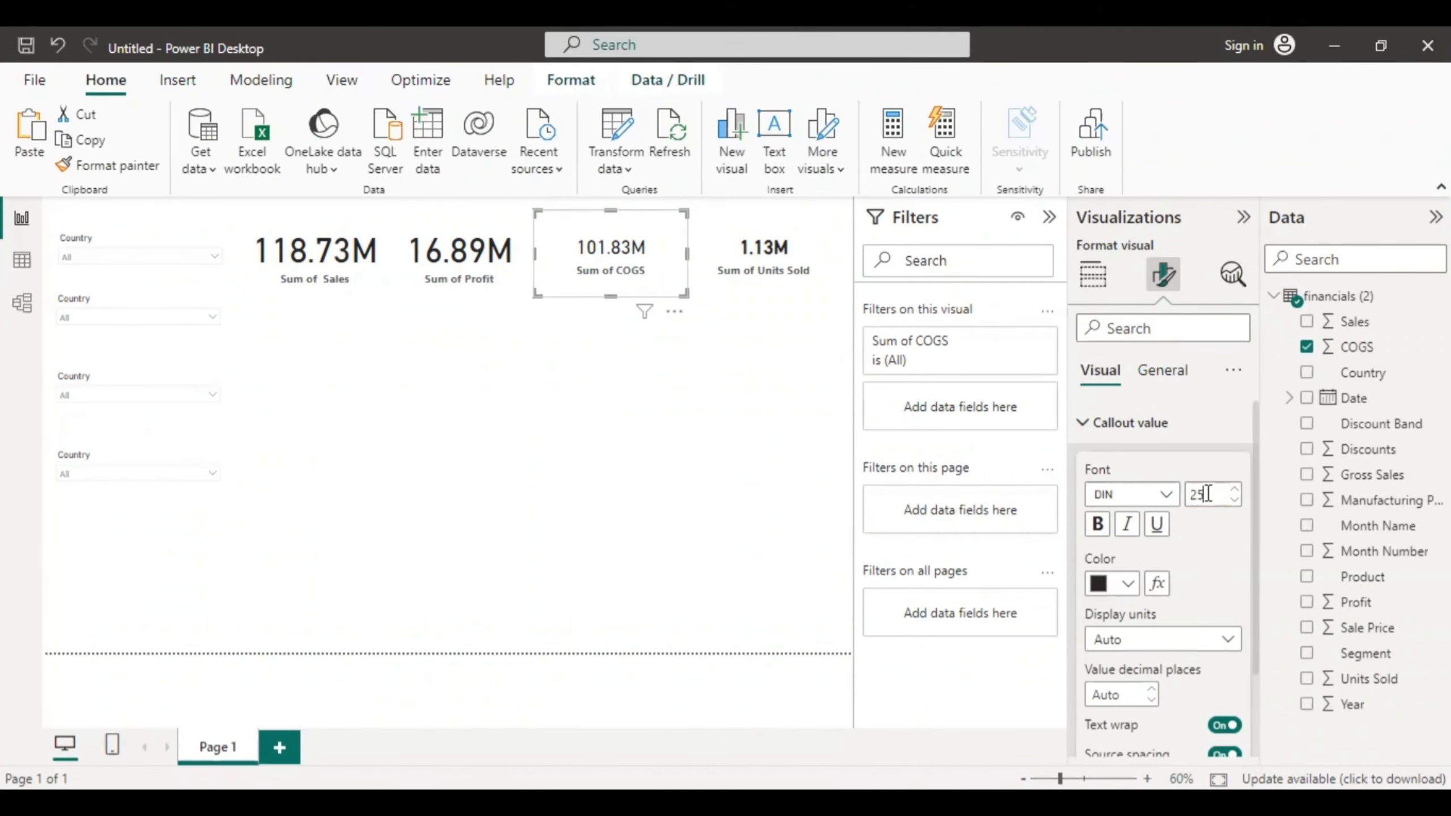
left_click(1096, 524)
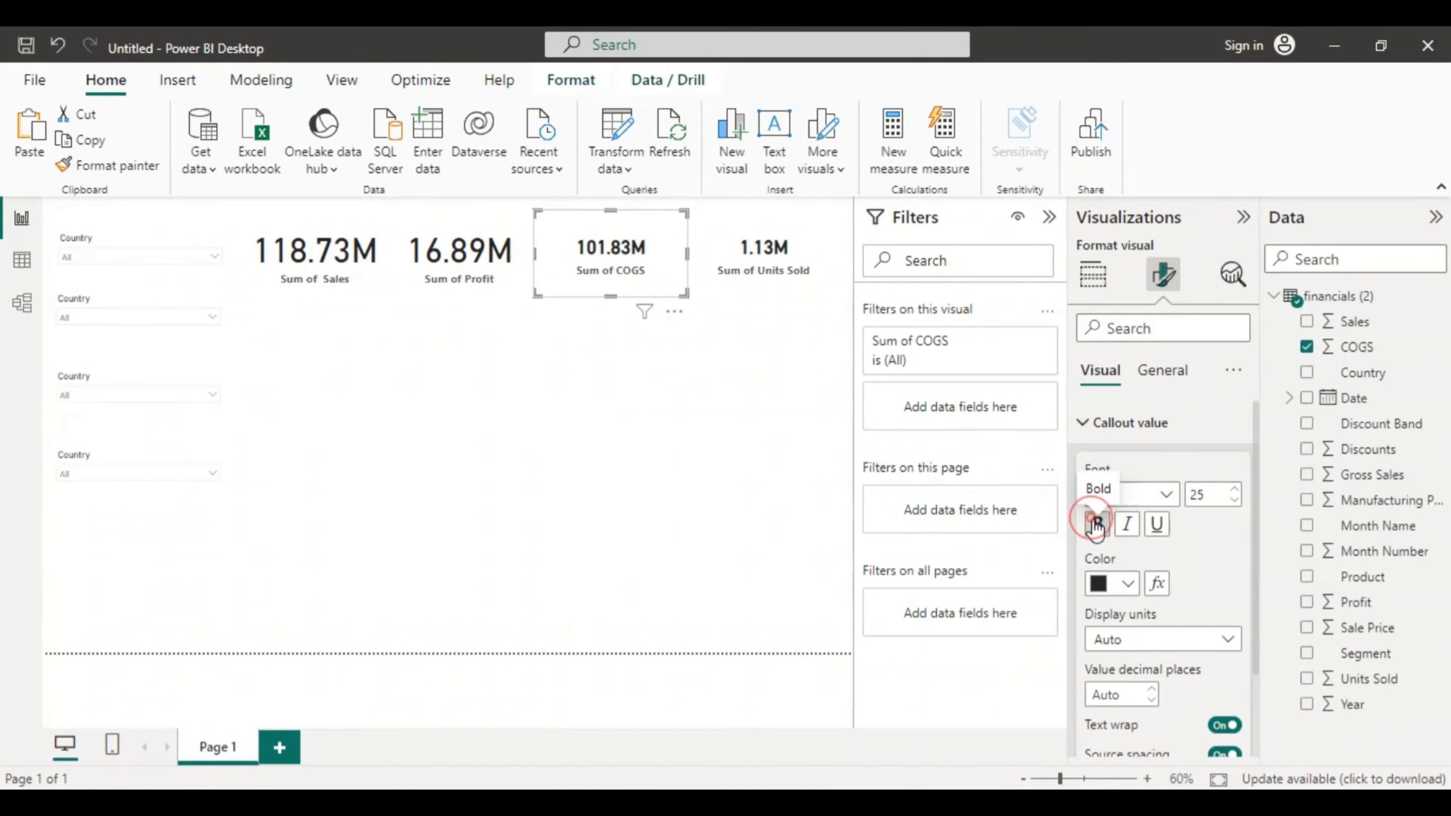
Step: Set the Profit card's callout value to font size 25 and bold
left_click(463, 255)
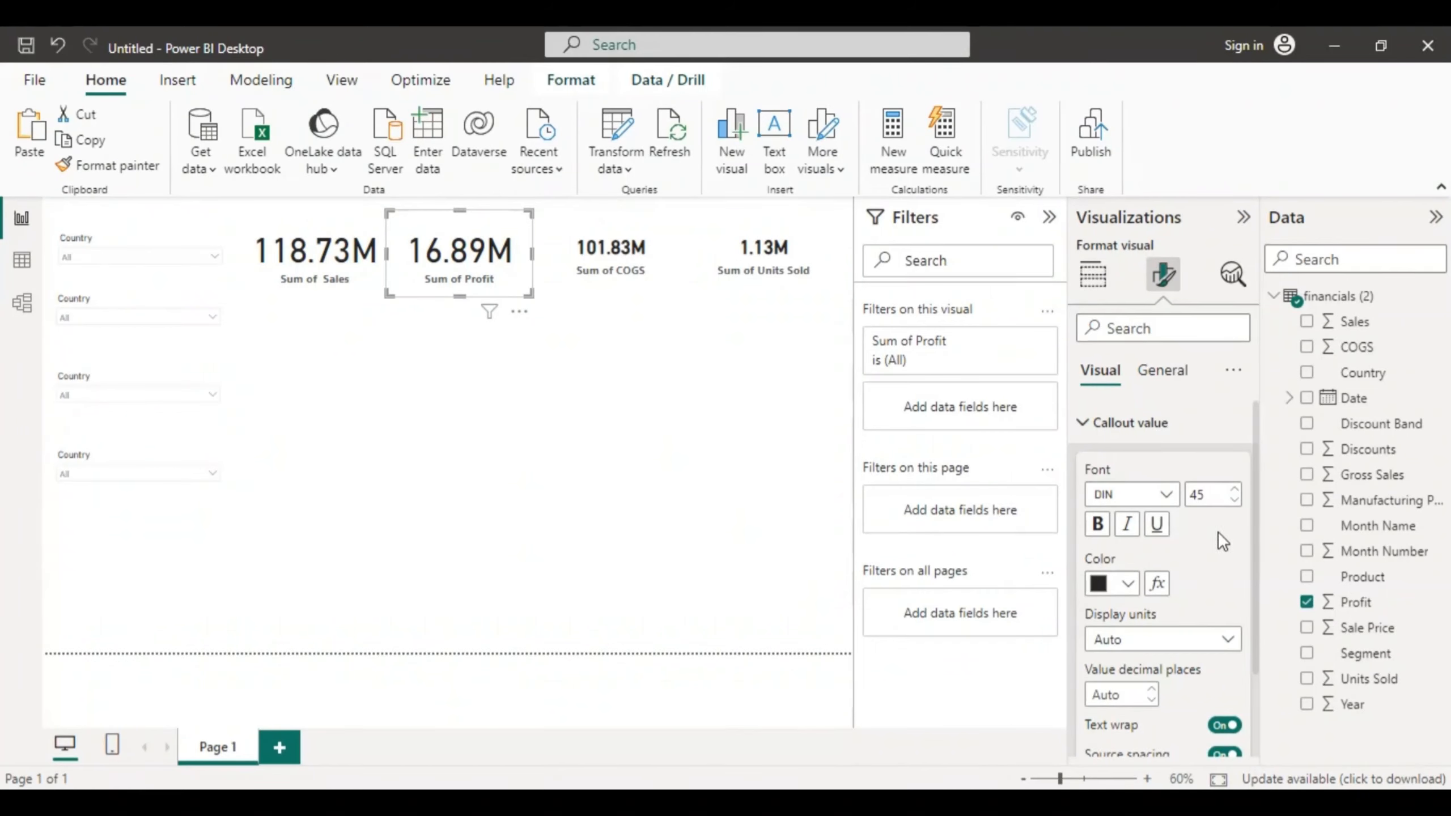
double_click(1211, 493)
type("25")
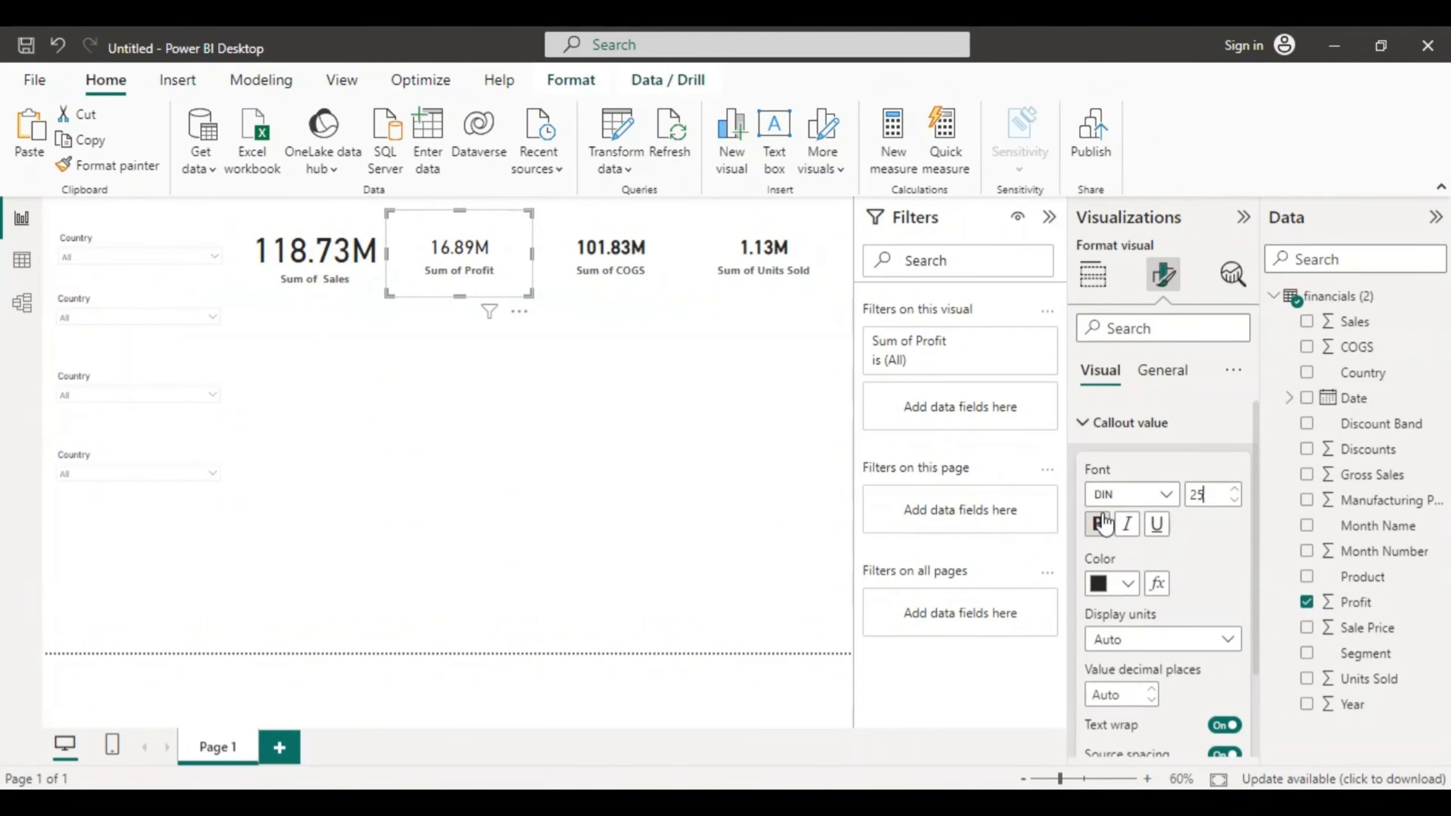
left_click(1098, 525)
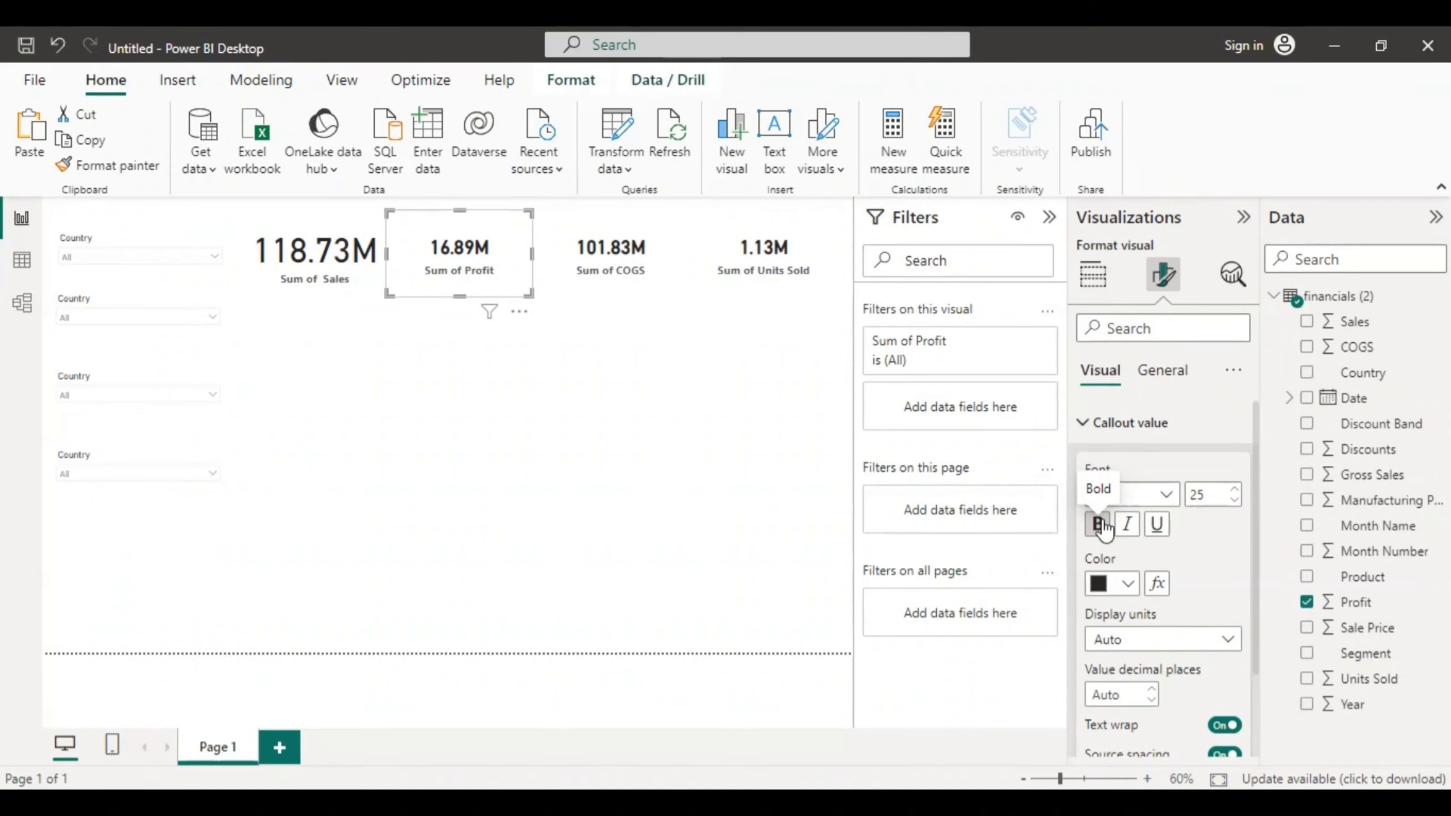
Step: Set the Sales card's callout value to font size 25 and bold
left_click(299, 259)
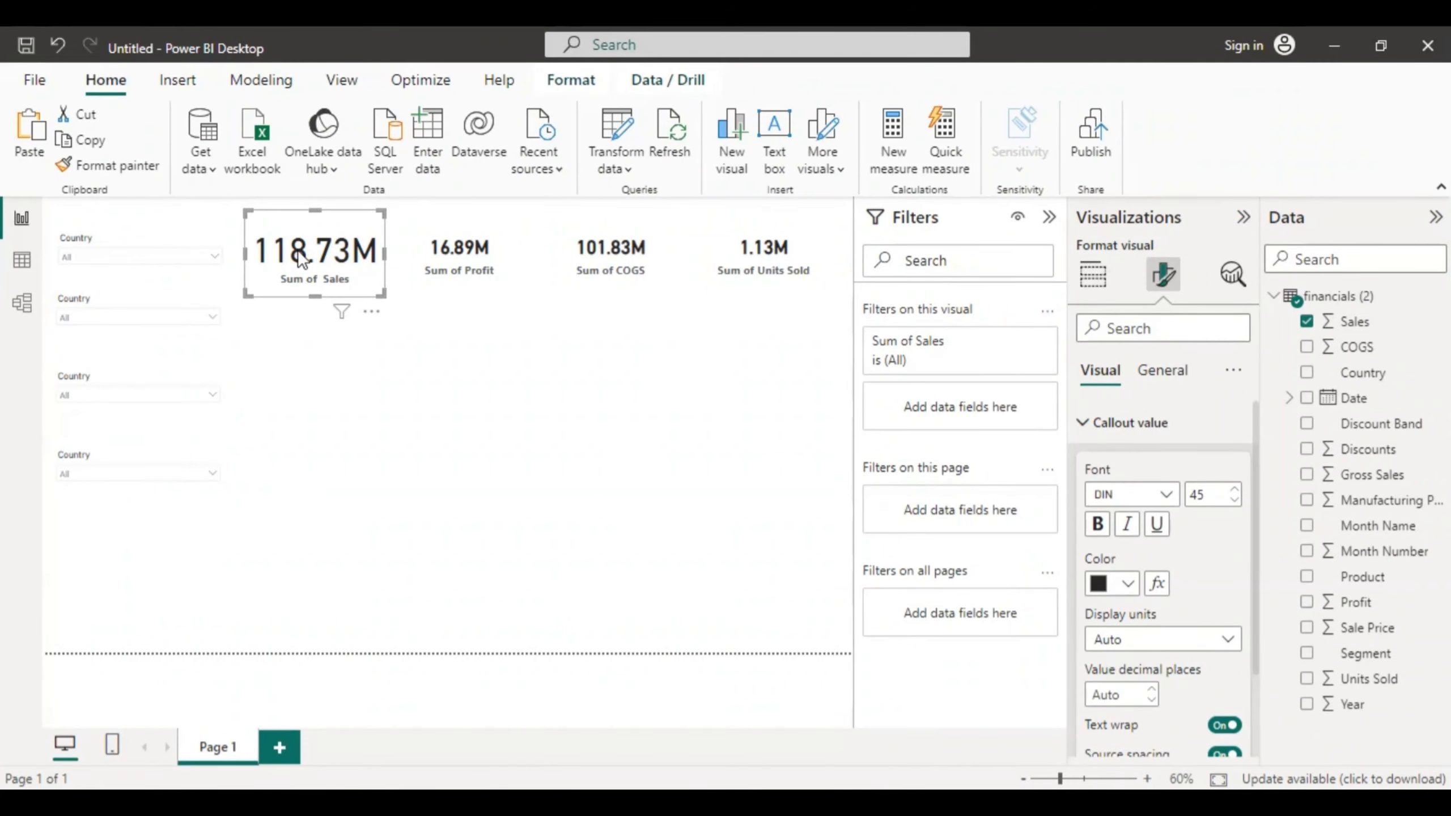
double_click(1205, 495)
type("25")
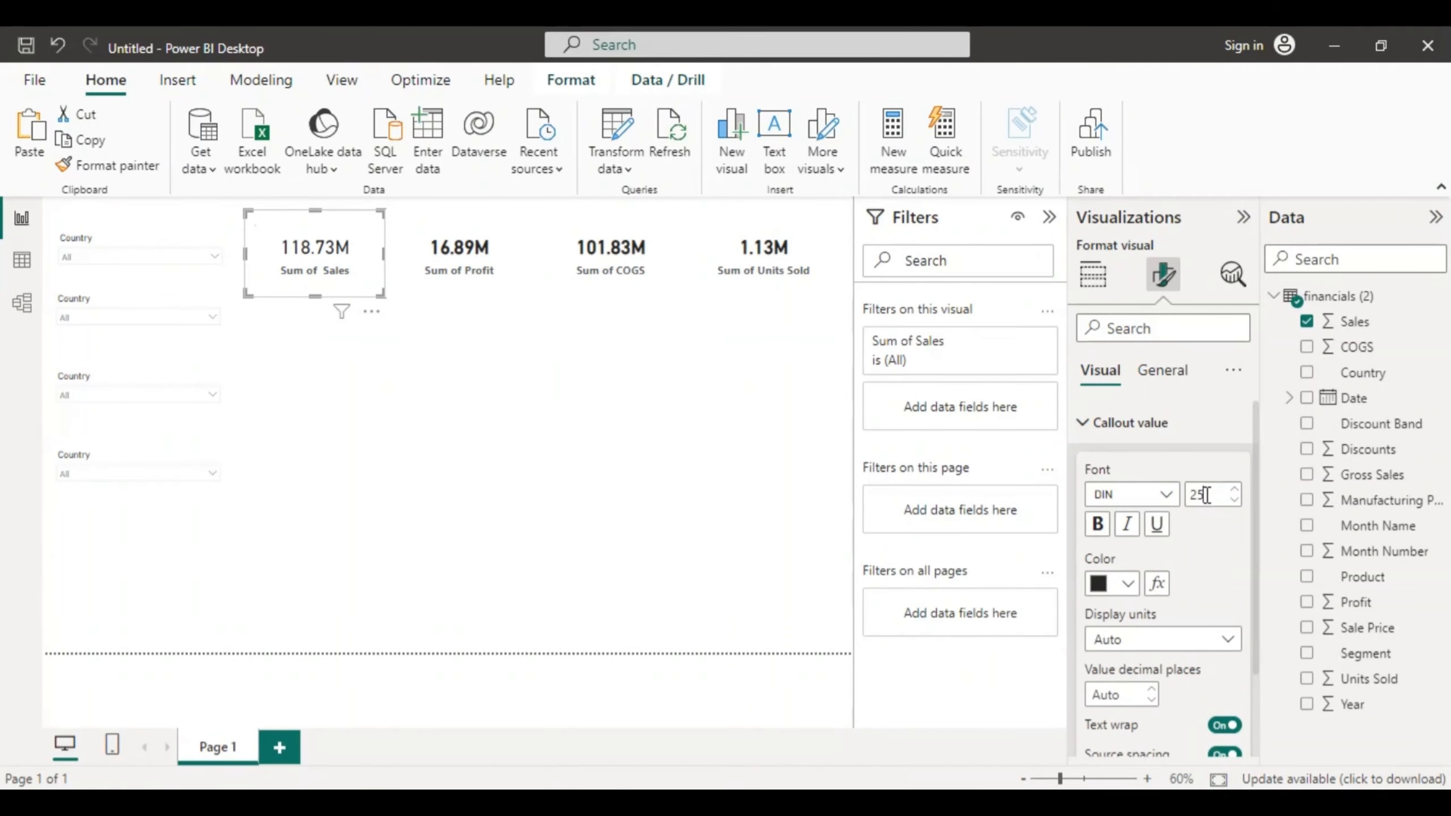
left_click(1097, 531)
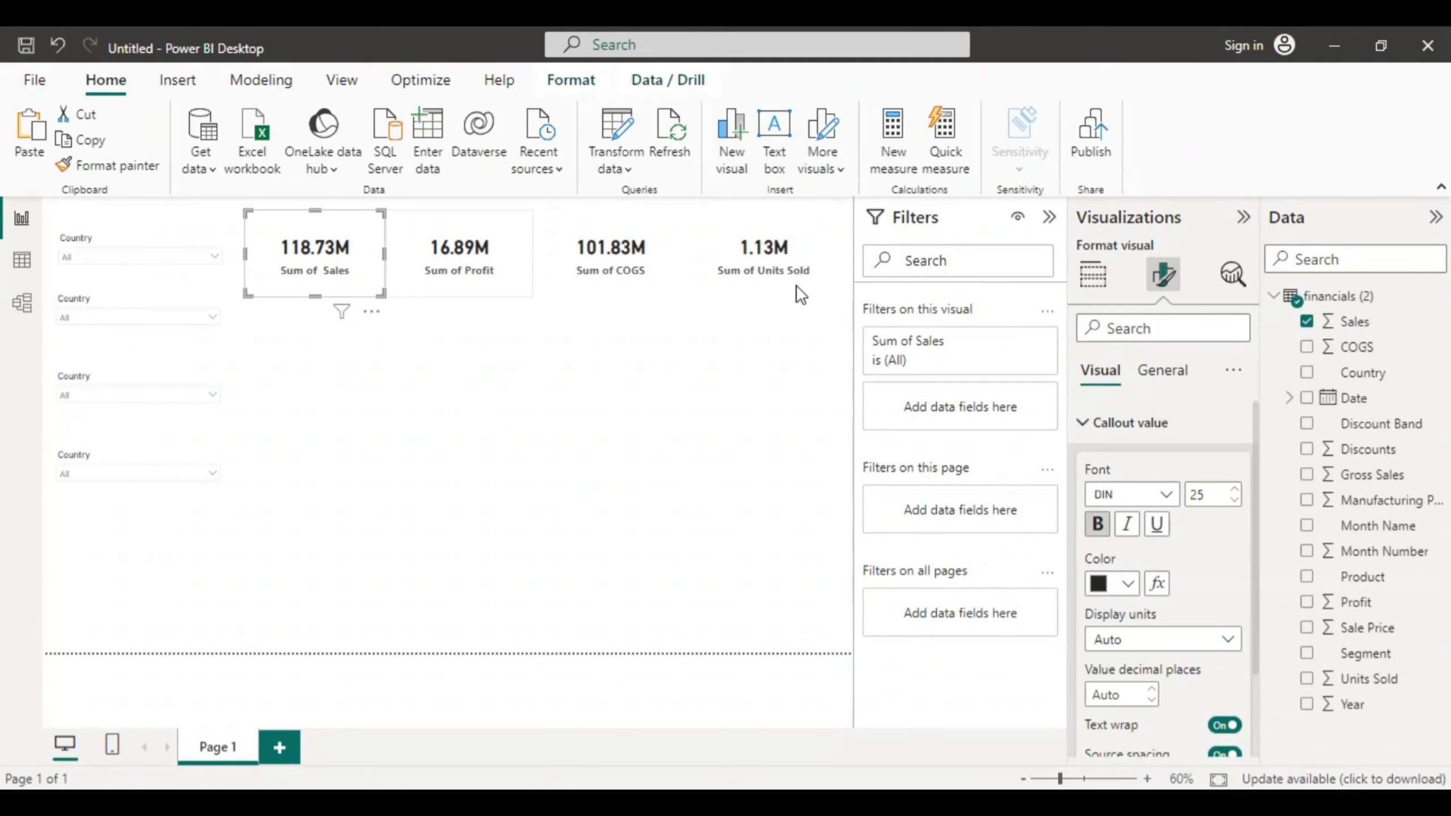
Step: Rename the Sales card's field to "Sales" for this visual by removing the "Sum of" prefix
left_click(1097, 280)
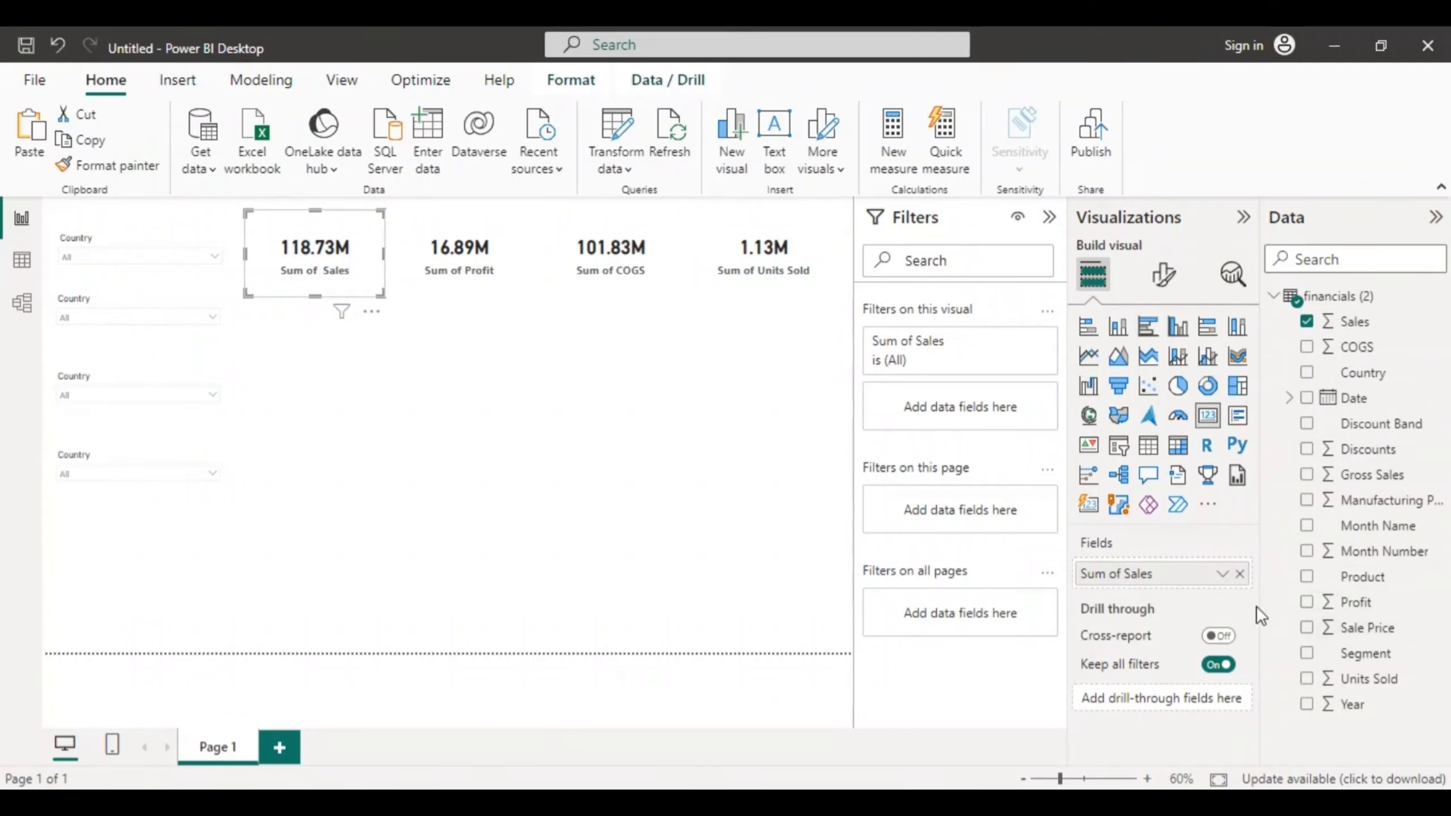
double_click(1140, 574)
left_click(1138, 571)
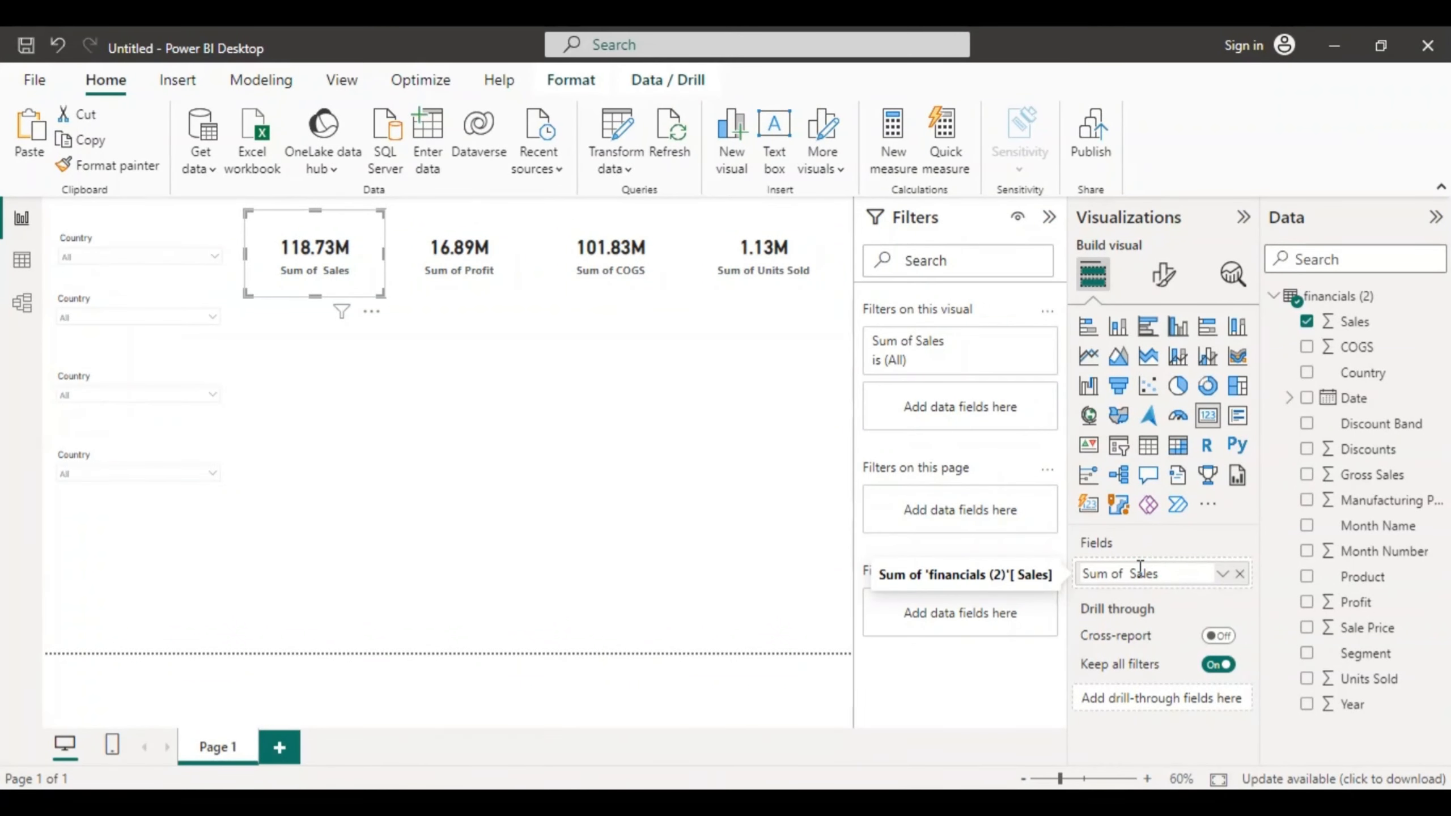
key("BackSpace")
key("BackSpace")
key("BackSpace")
key("BackSpace")
key("BackSpace")
key("BackSpace")
key("BackSpace")
key("BackSpace")
Step: Rename the Profit card's field to "Profit" for this visual by removing the "Sum of" prefix
left_click(469, 268)
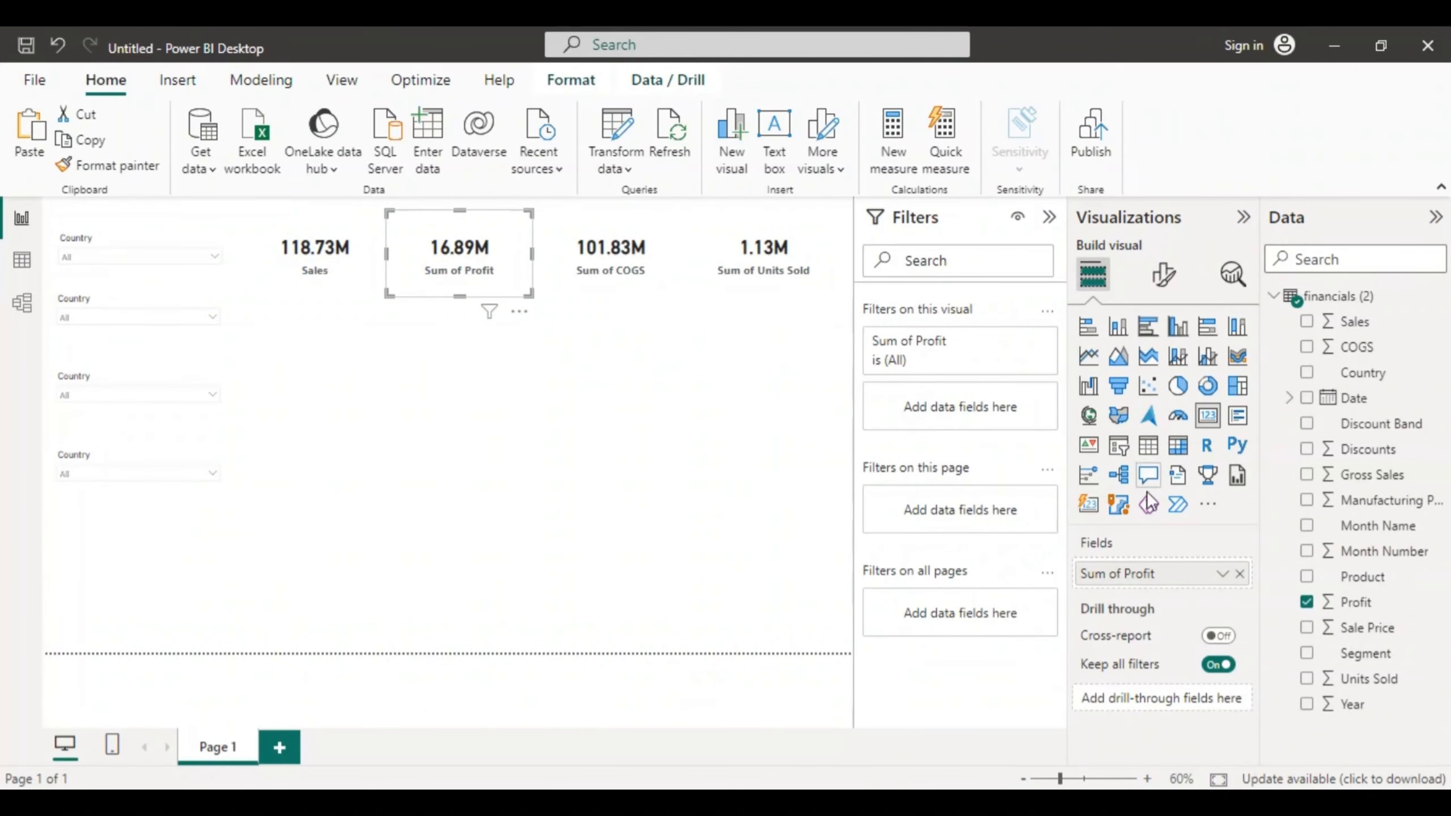
double_click(1165, 573)
left_click(1166, 568)
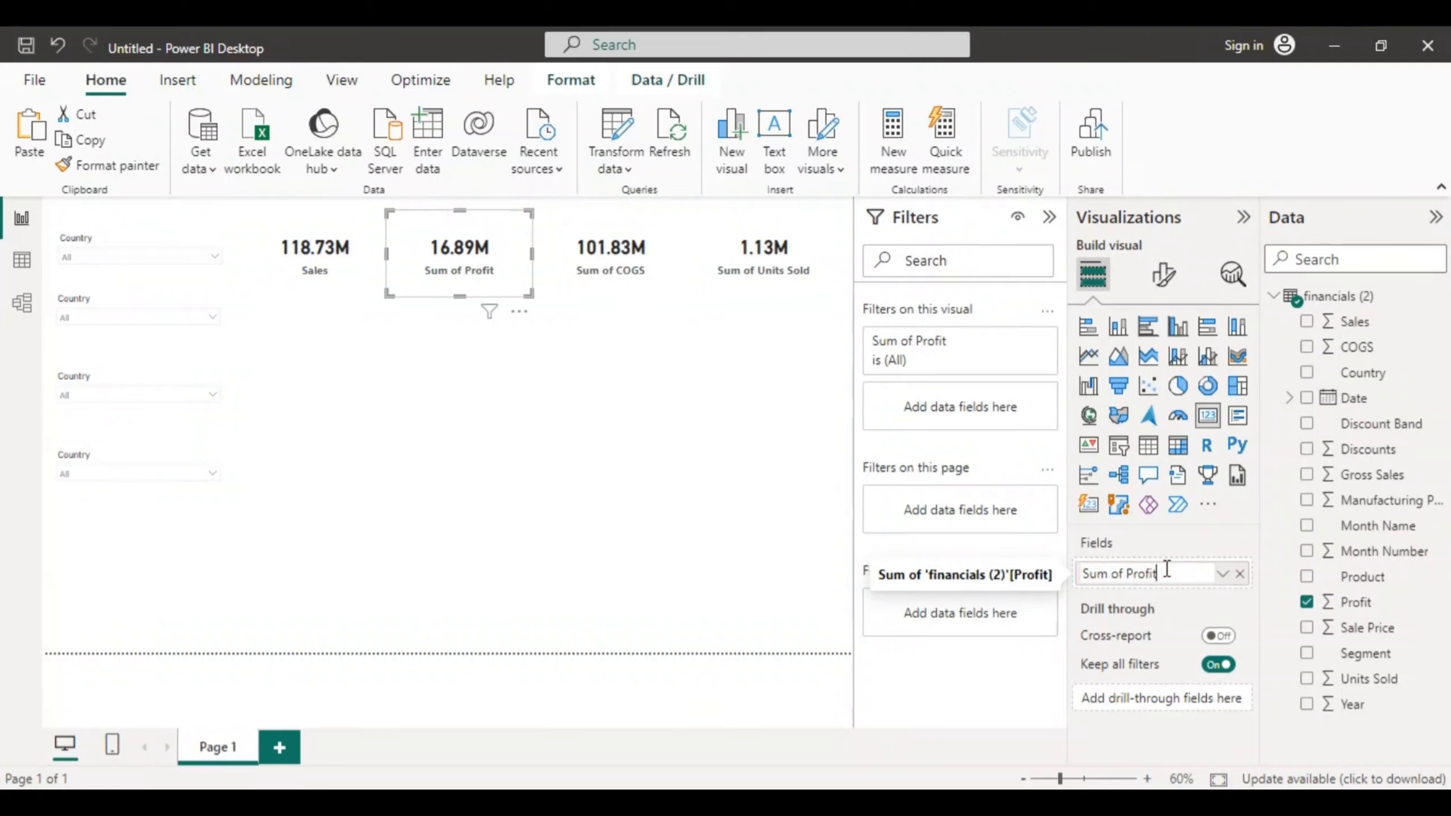
key("Left")
key("Left")
key("Left")
key("BackSpace")
key("BackSpace")
key("BackSpace")
key("BackSpace")
key("BackSpace")
key("BackSpace")
key("BackSpace")
Step: Rename the COGS card's field to "COGS" for this visual by removing the "Sum of" prefix
left_click(618, 270)
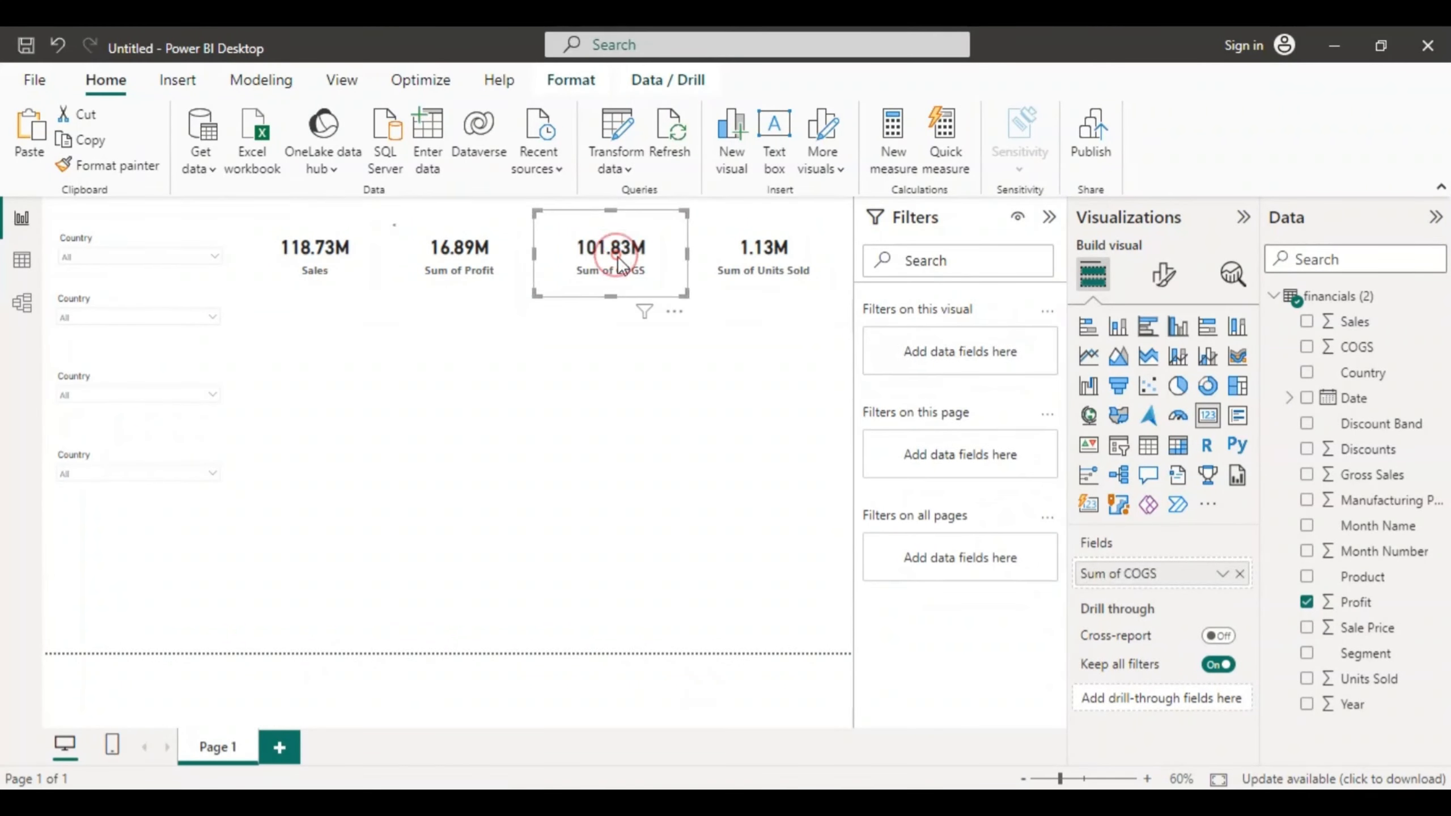
double_click(1159, 572)
left_click(1155, 572)
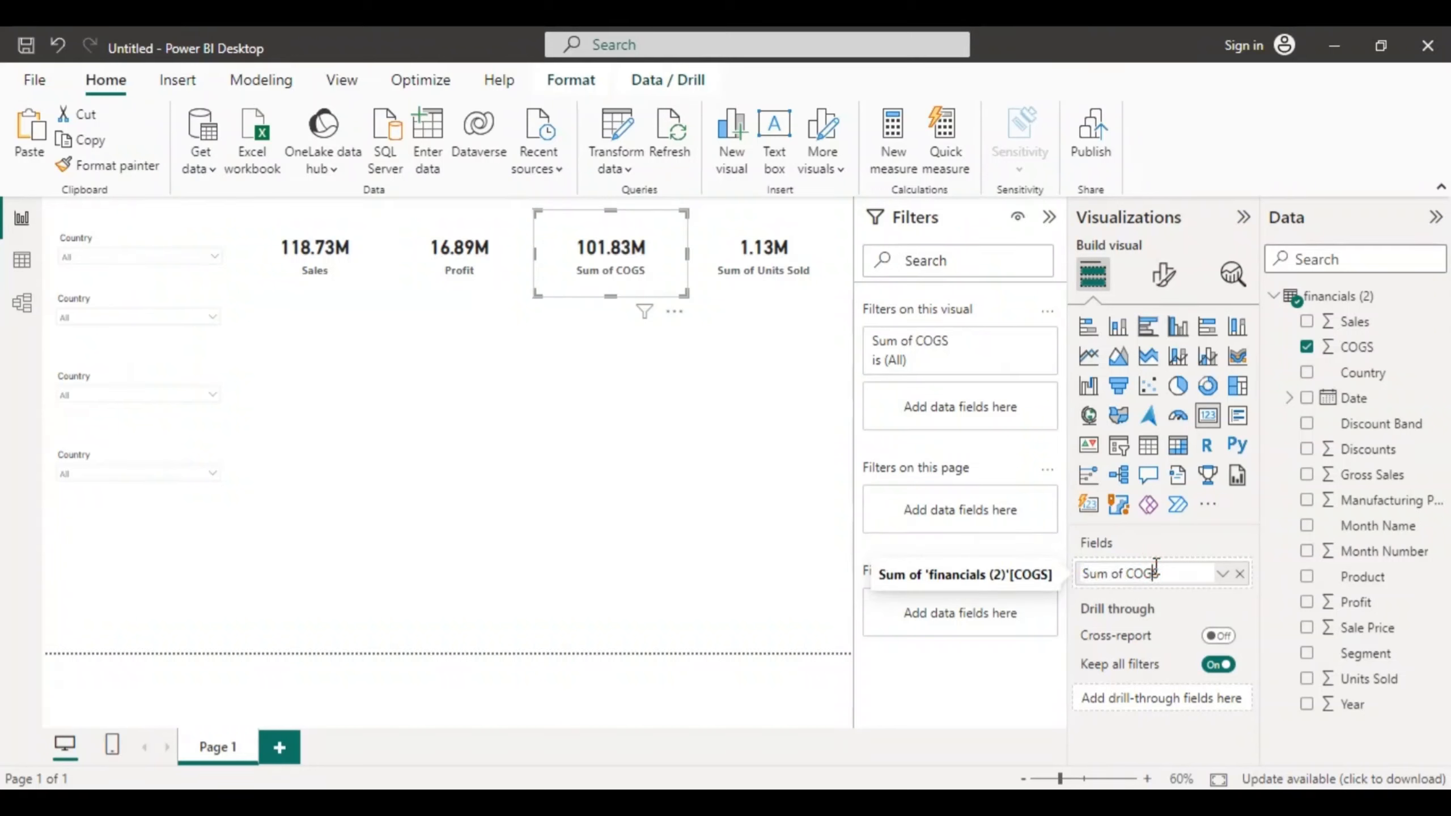
key("Left")
key("Left")
key("Left")
key("Left")
key("BackSpace")
key("BackSpace")
key("BackSpace")
key("BackSpace")
key("BackSpace")
key("BackSpace")
key("BackSpace")
Step: Try to remove the "Sum of" prefix from the Units Sold card's field name for this visual
left_click(764, 280)
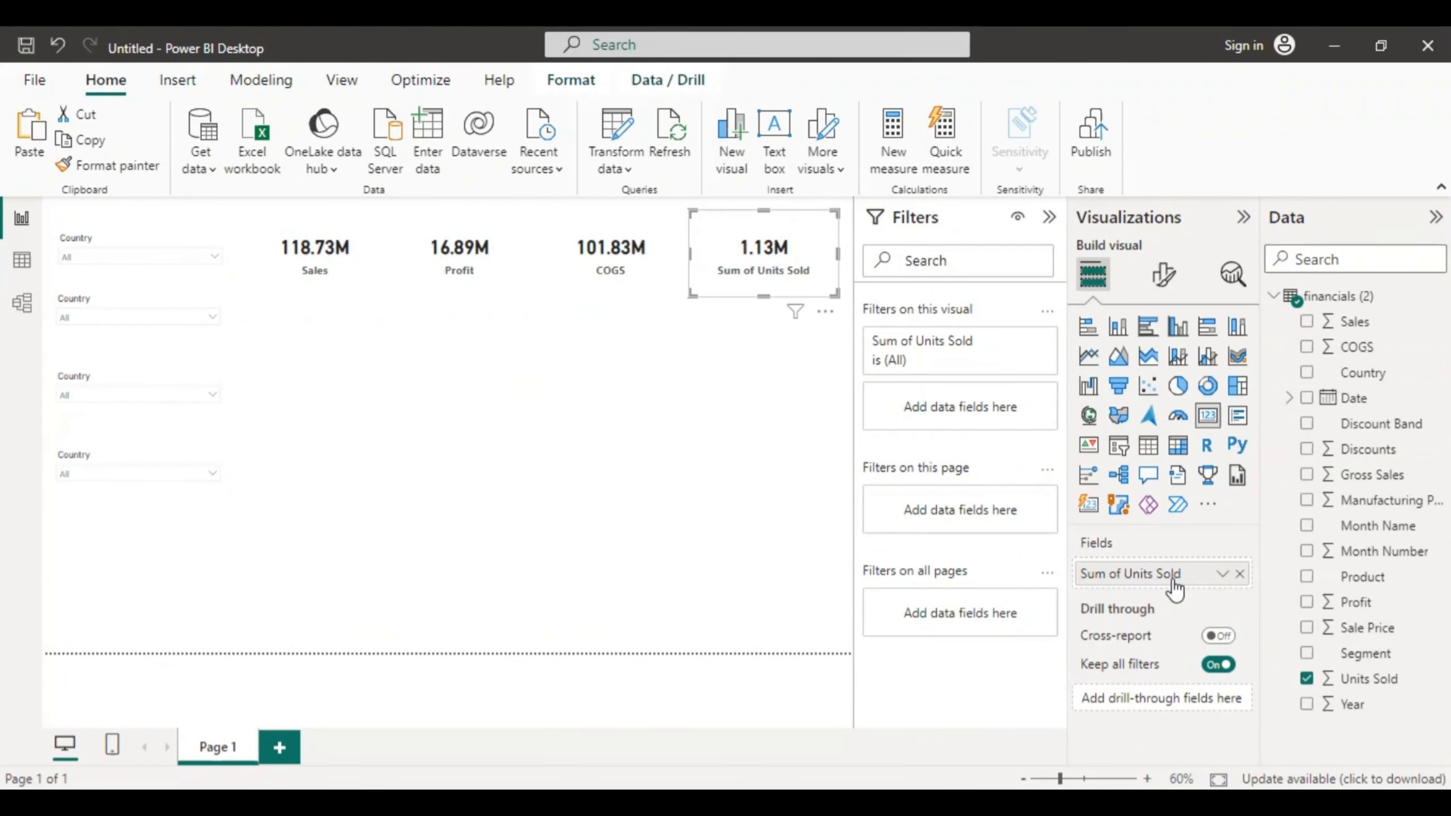
double_click(1156, 574)
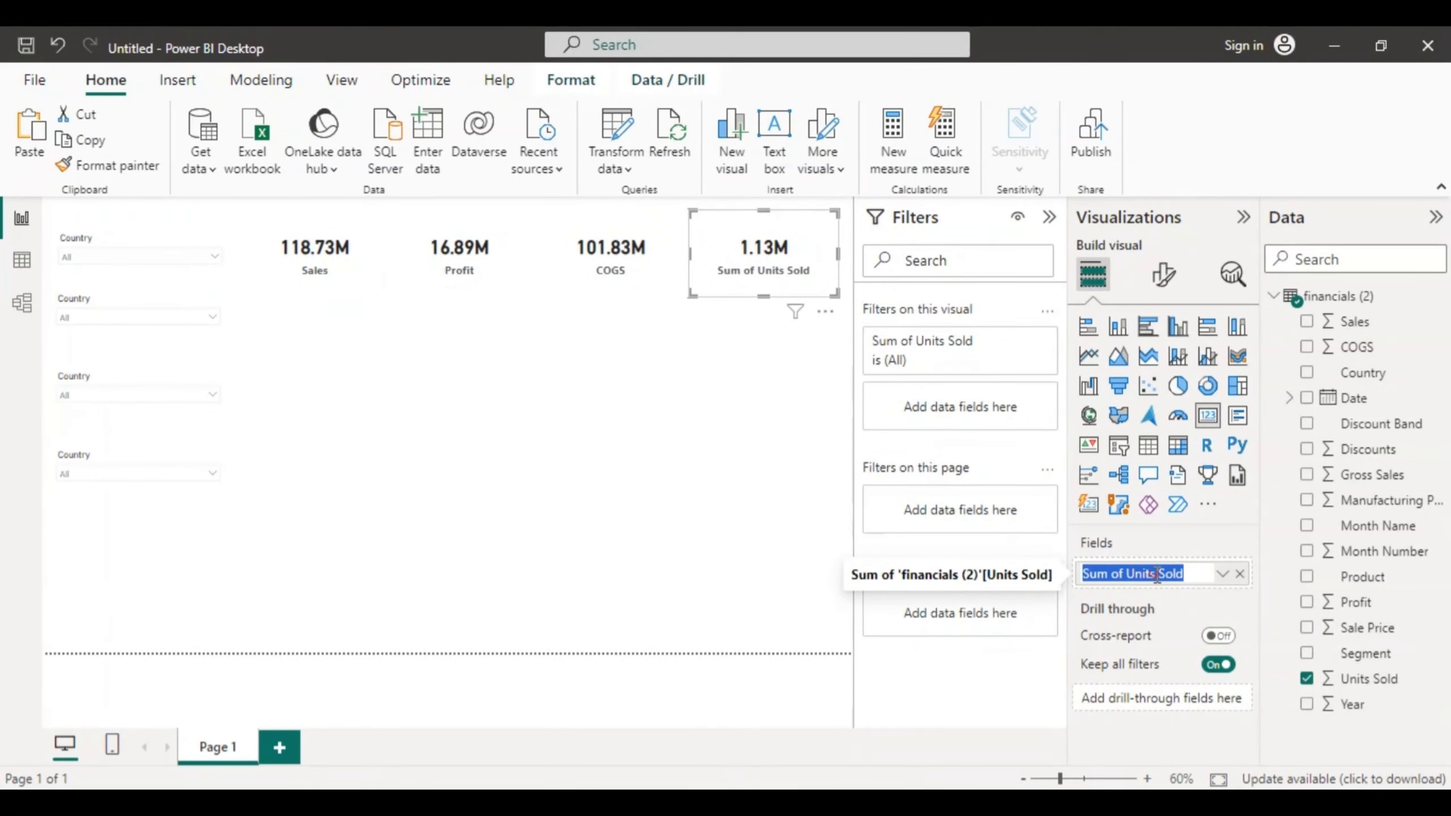
left_click(1156, 574)
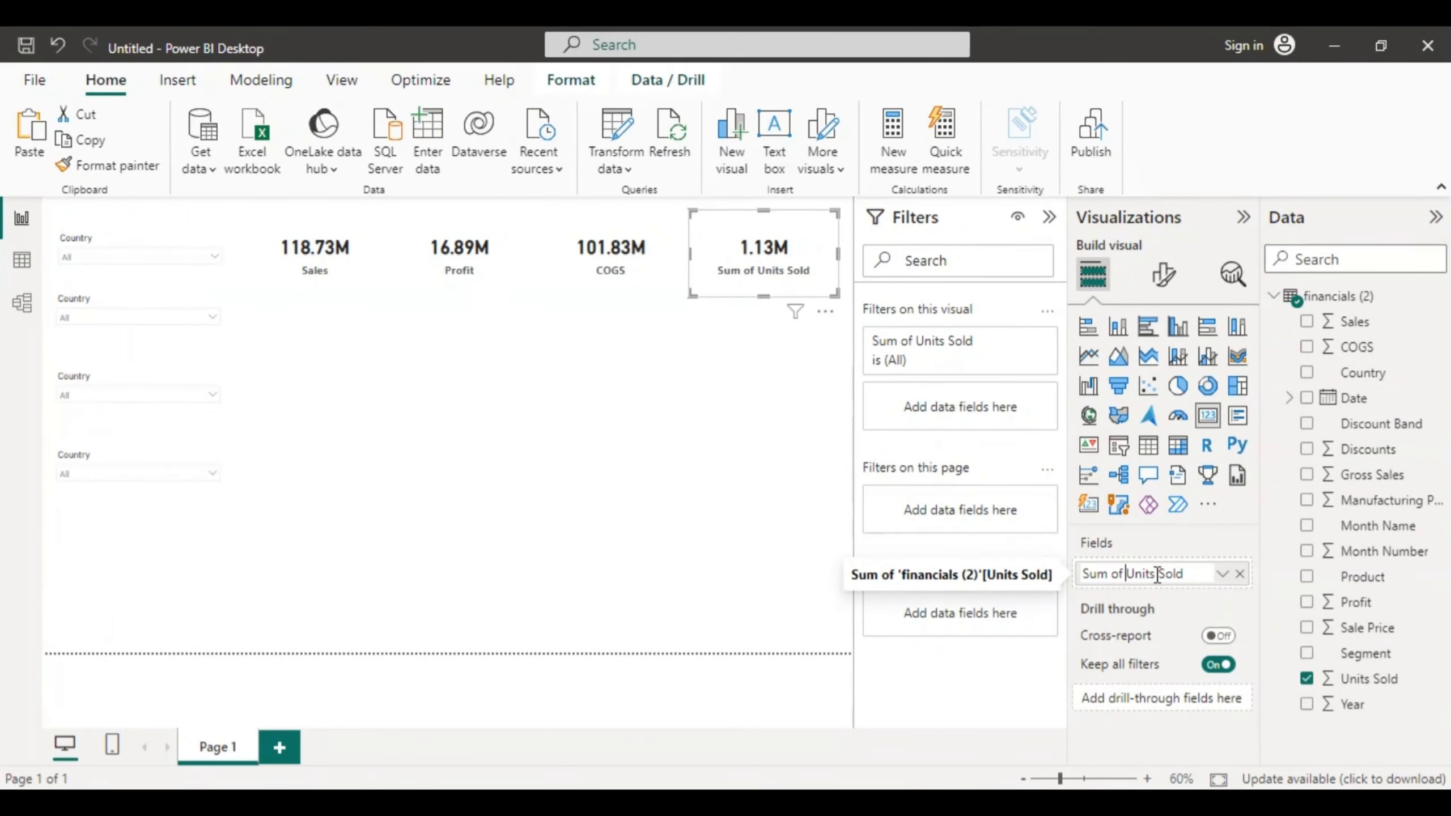
key("BackSpace")
key("BackSpace")
key("BackSpace")
key("BackSpace")
key("BackSpace")
key("BackSpace")
key("BackSpace")
left_click(591, 358)
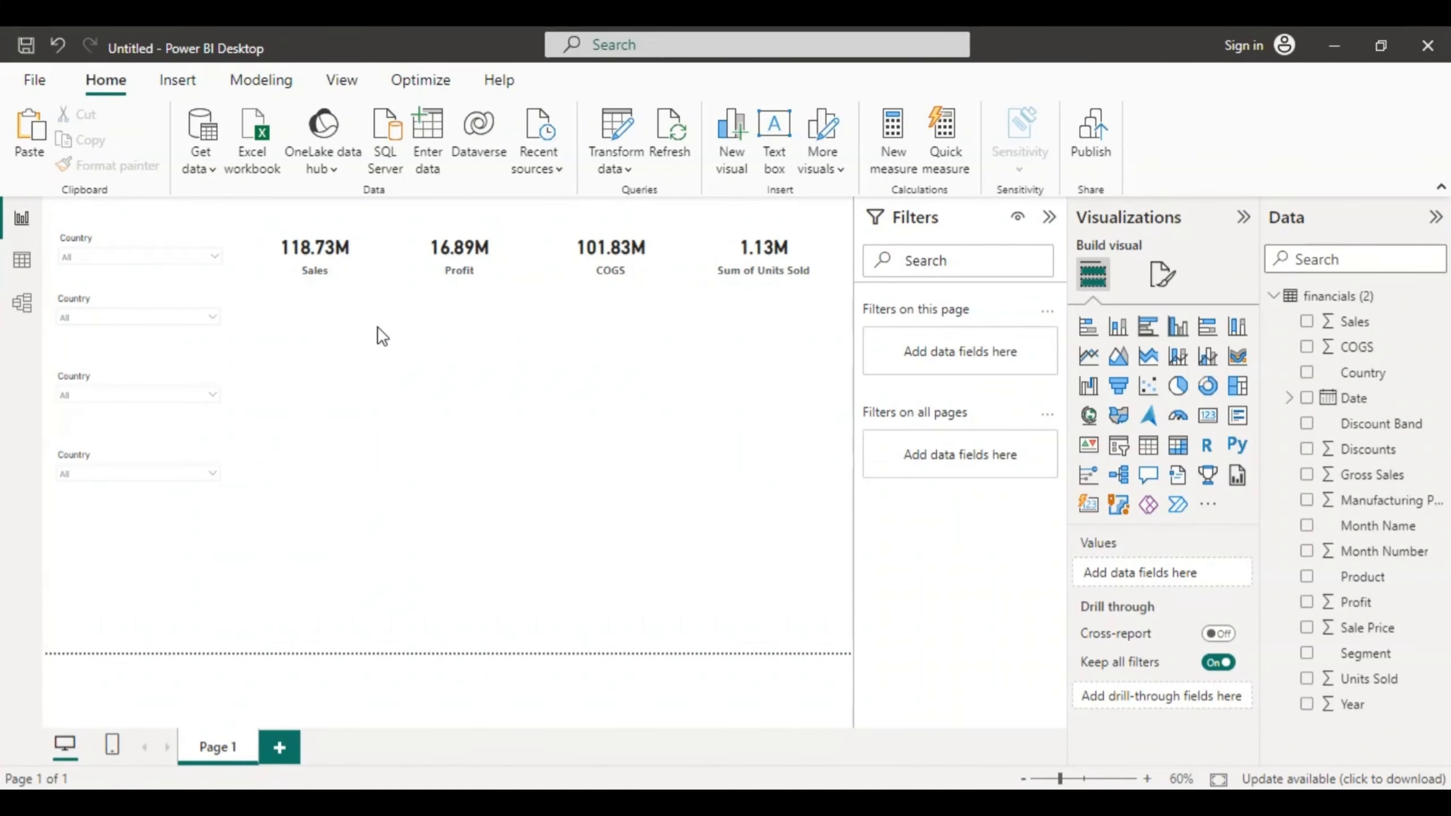
Step: Open the canvas background settings of the report page with no visual selected
left_click(408, 467)
left_click(1162, 277)
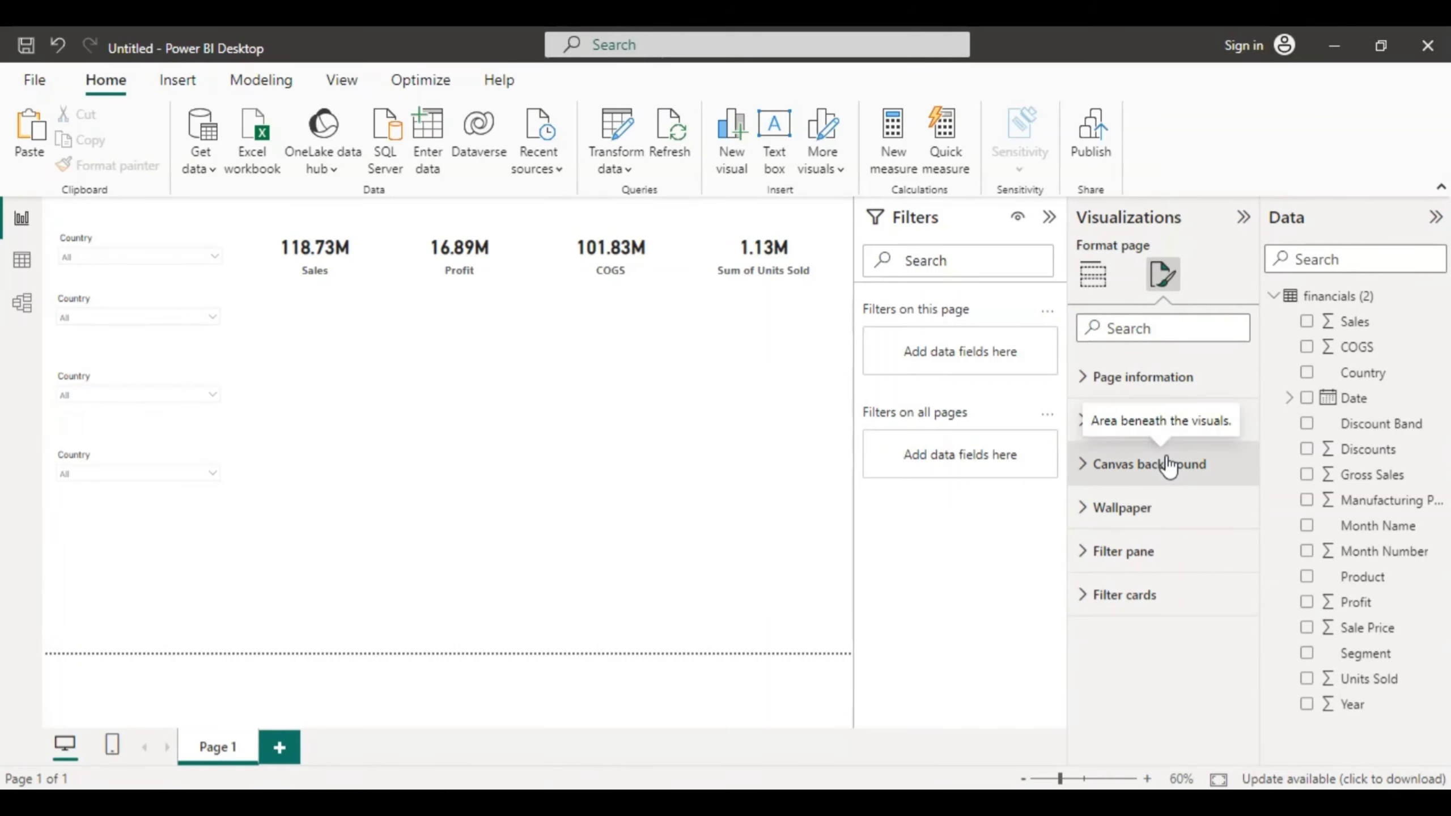
left_click(1084, 467)
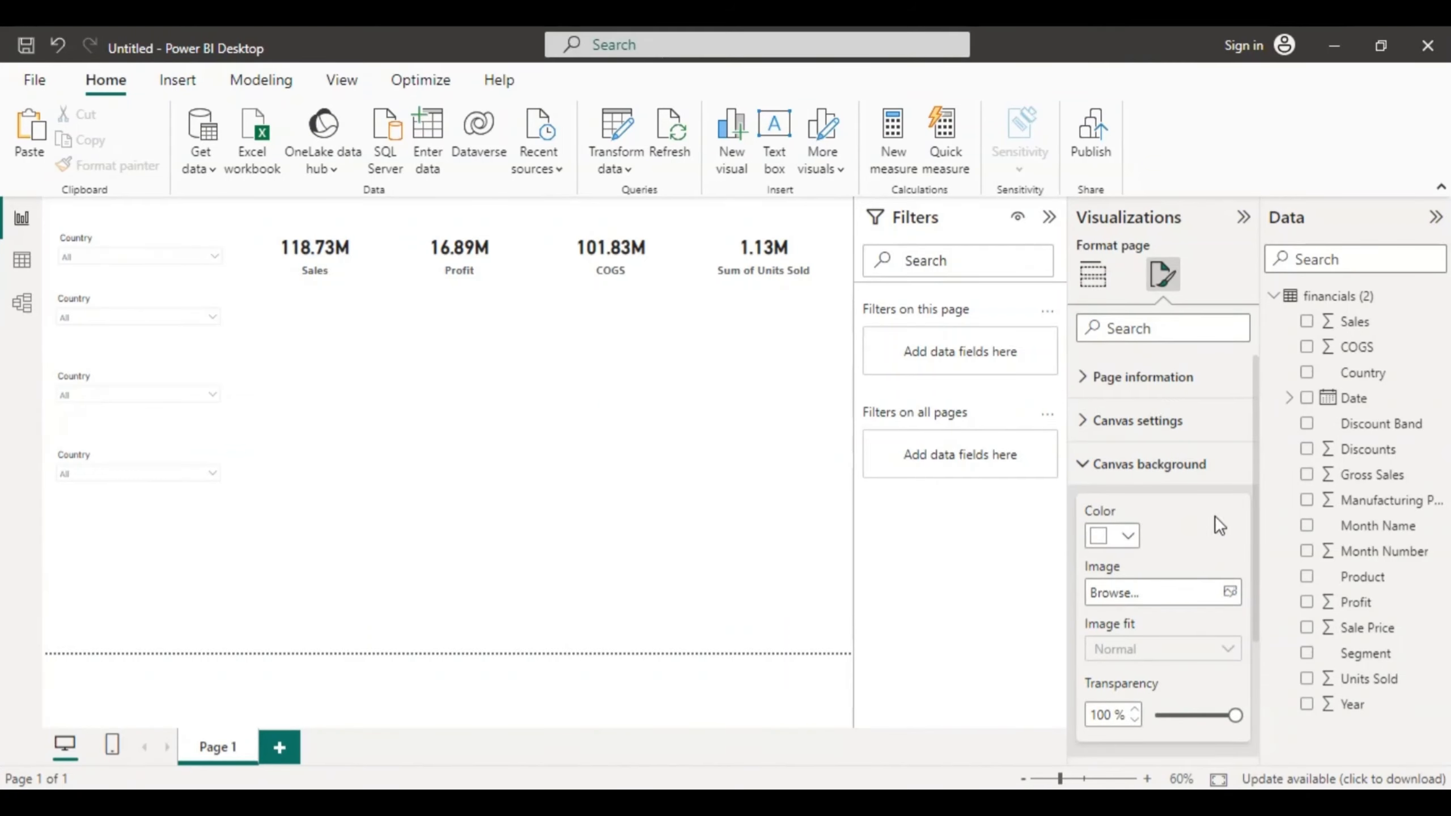
Step: Search the page format settings for "page", review the page information options and clear the search
left_click(1155, 325)
type("page")
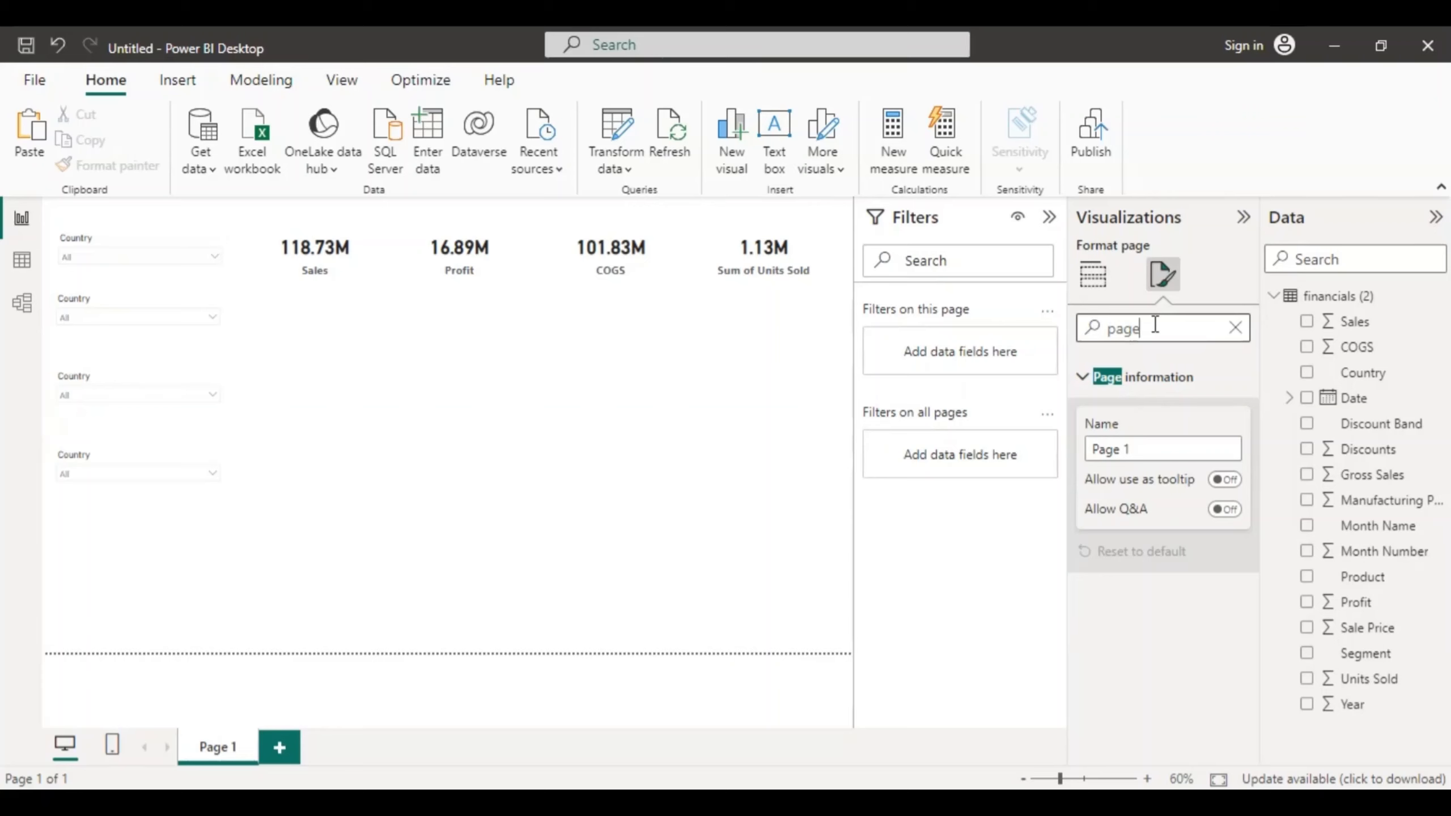
left_click(1083, 380)
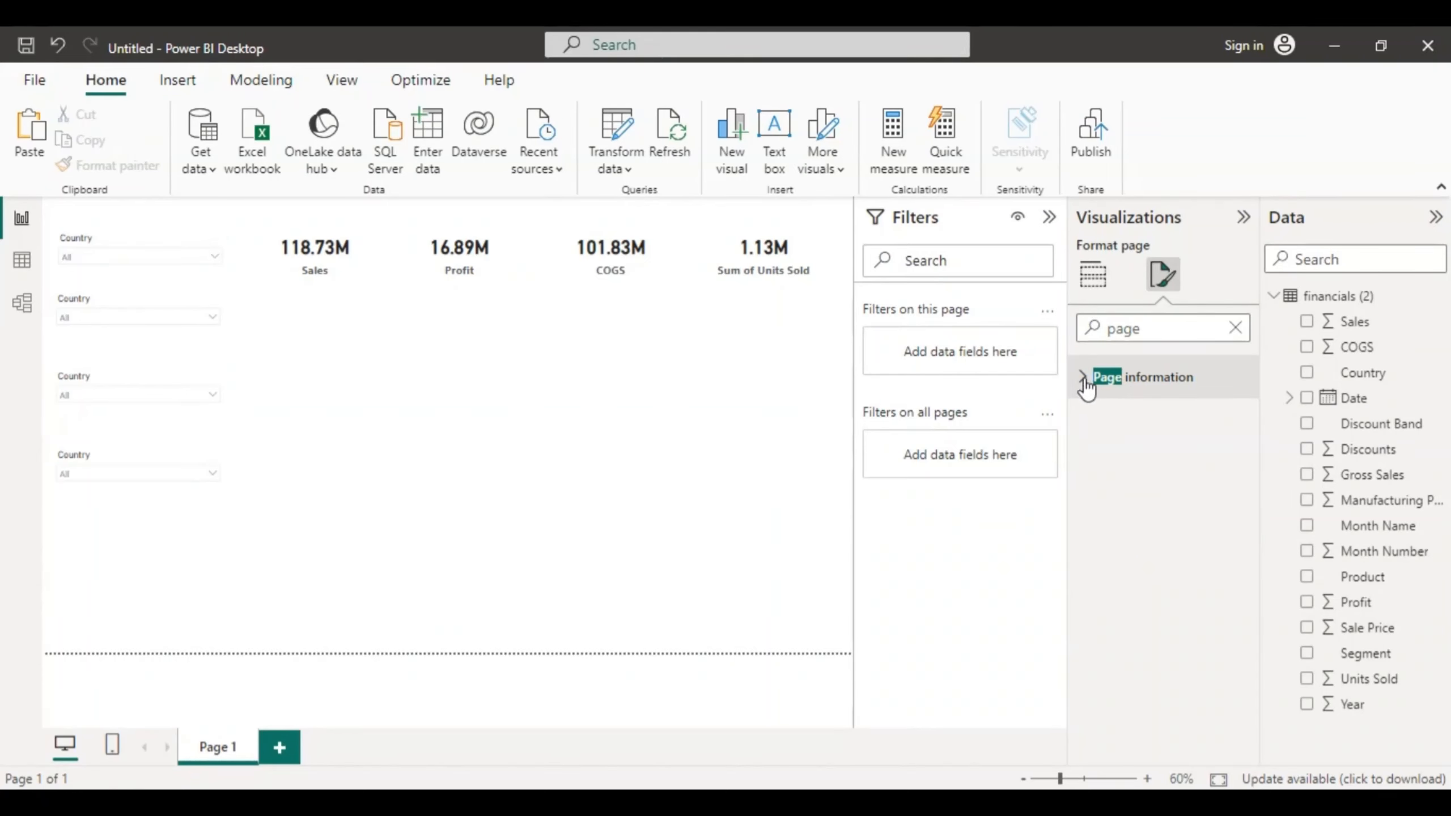
left_click(1083, 377)
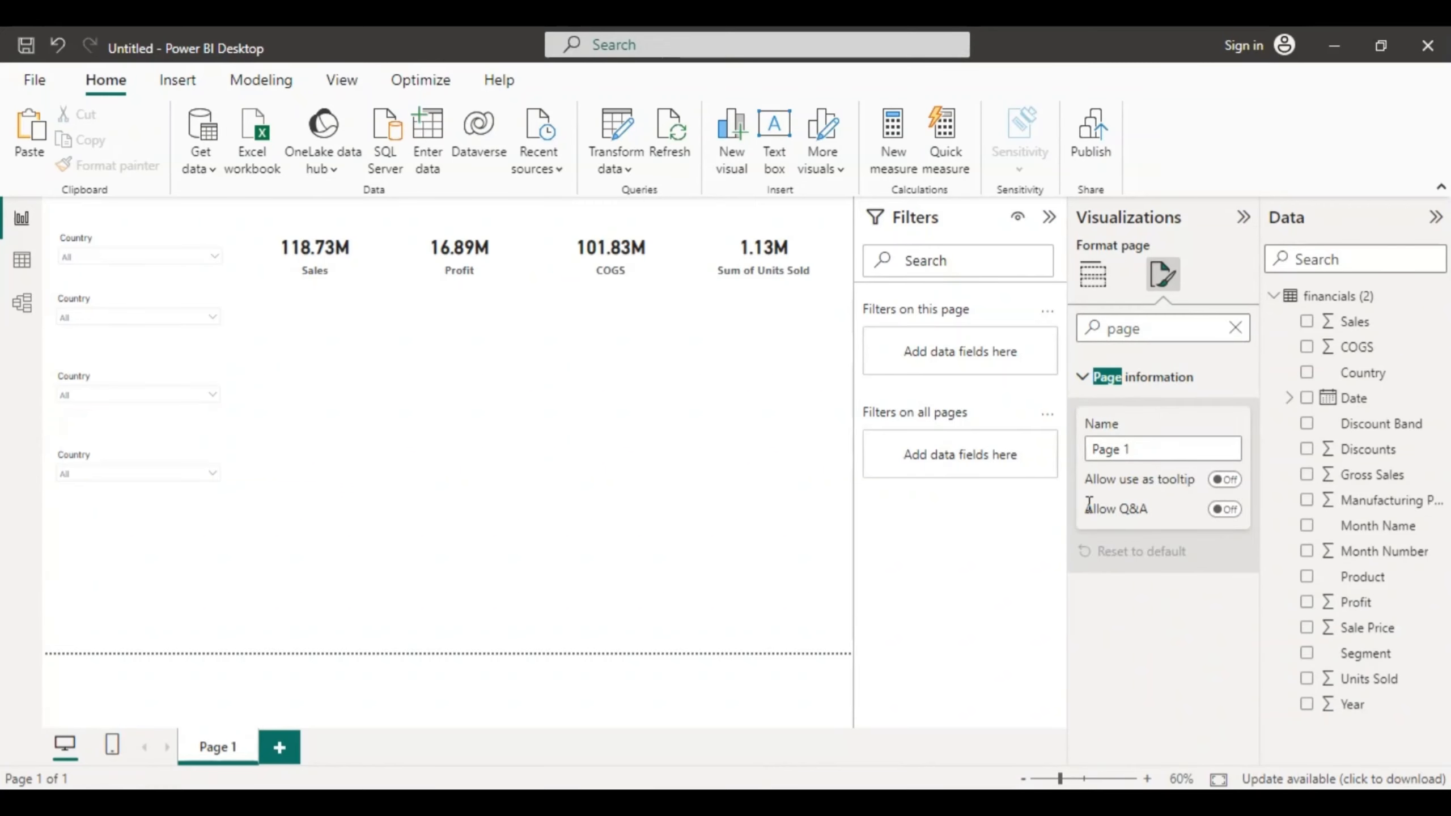
left_click(1231, 328)
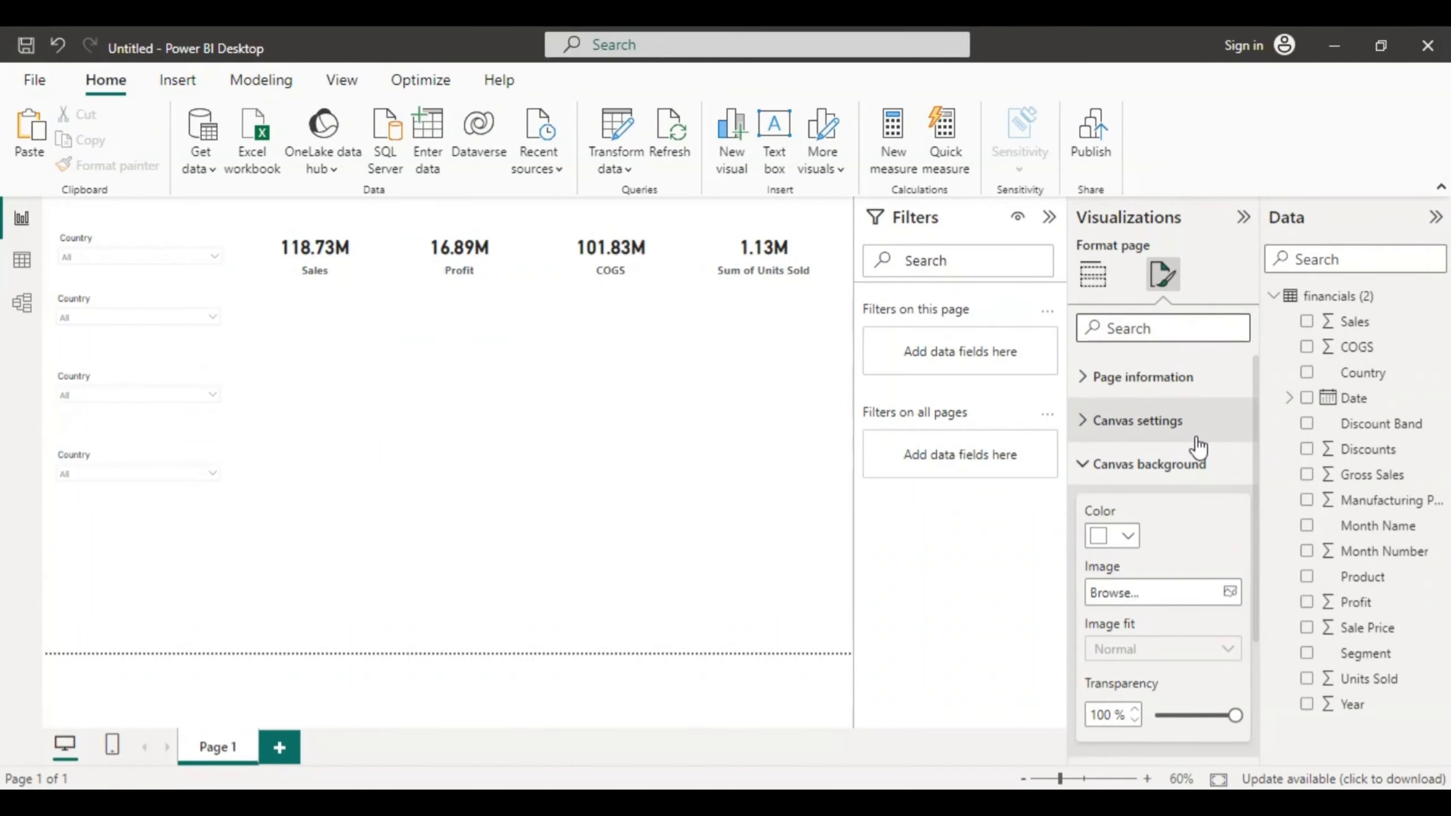
Step: Try black as the canvas background colour, then return it to white
mouse_move(1253, 625)
left_mouse_down()
mouse_move(1259, 760)
mouse_move(1245, 613)
left_mouse_up()
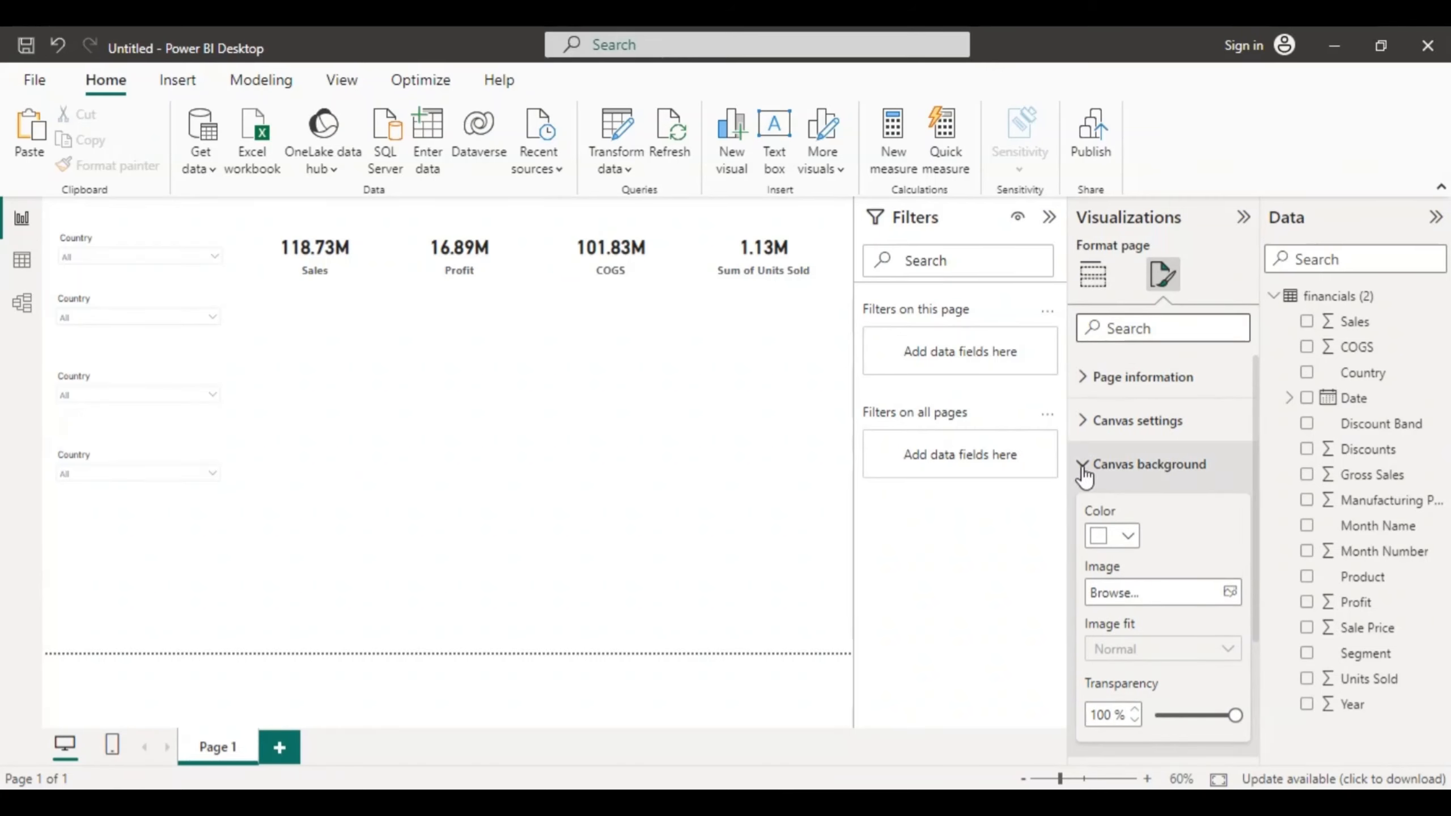
left_click(1129, 537)
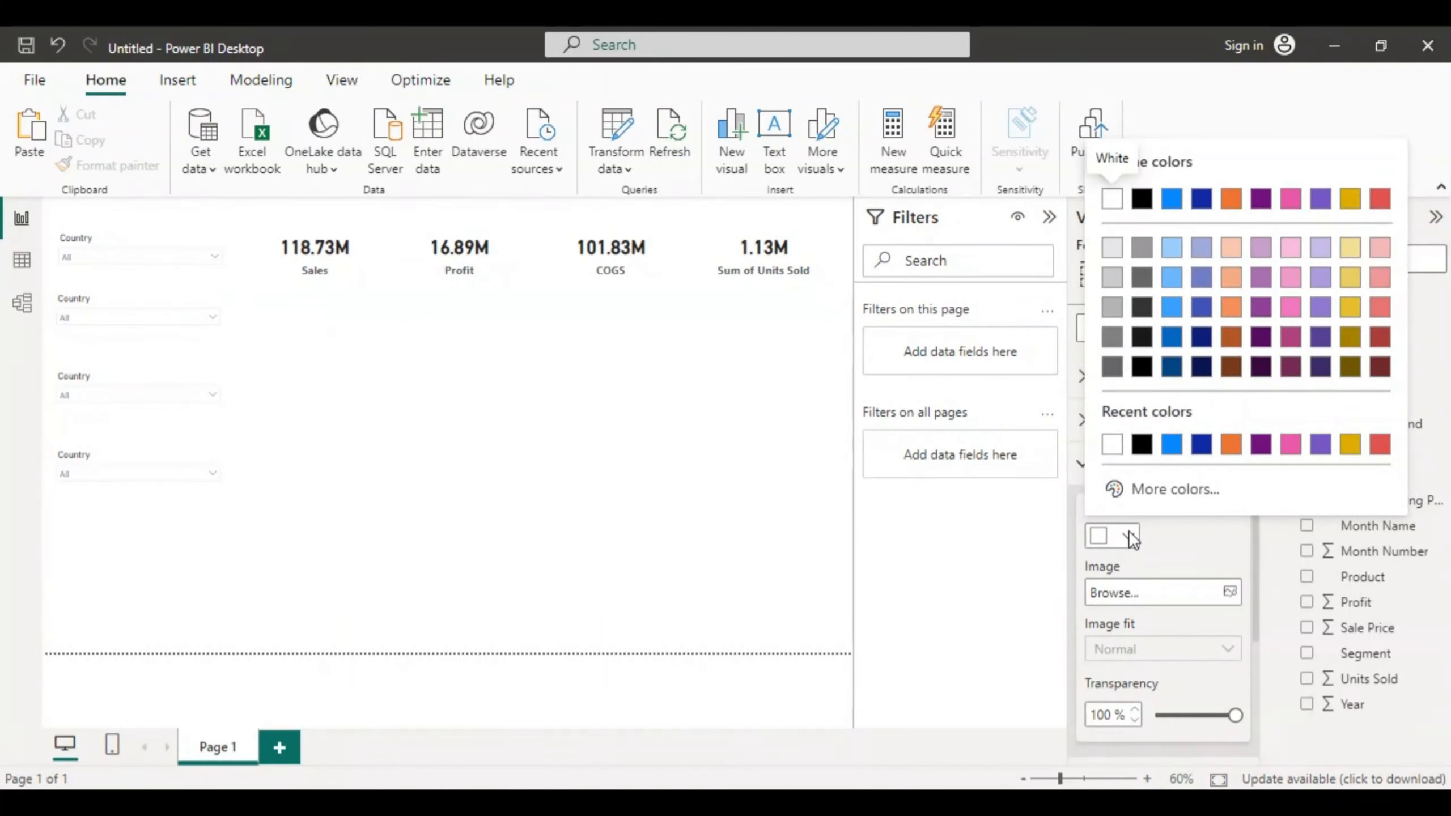
left_click(1142, 367)
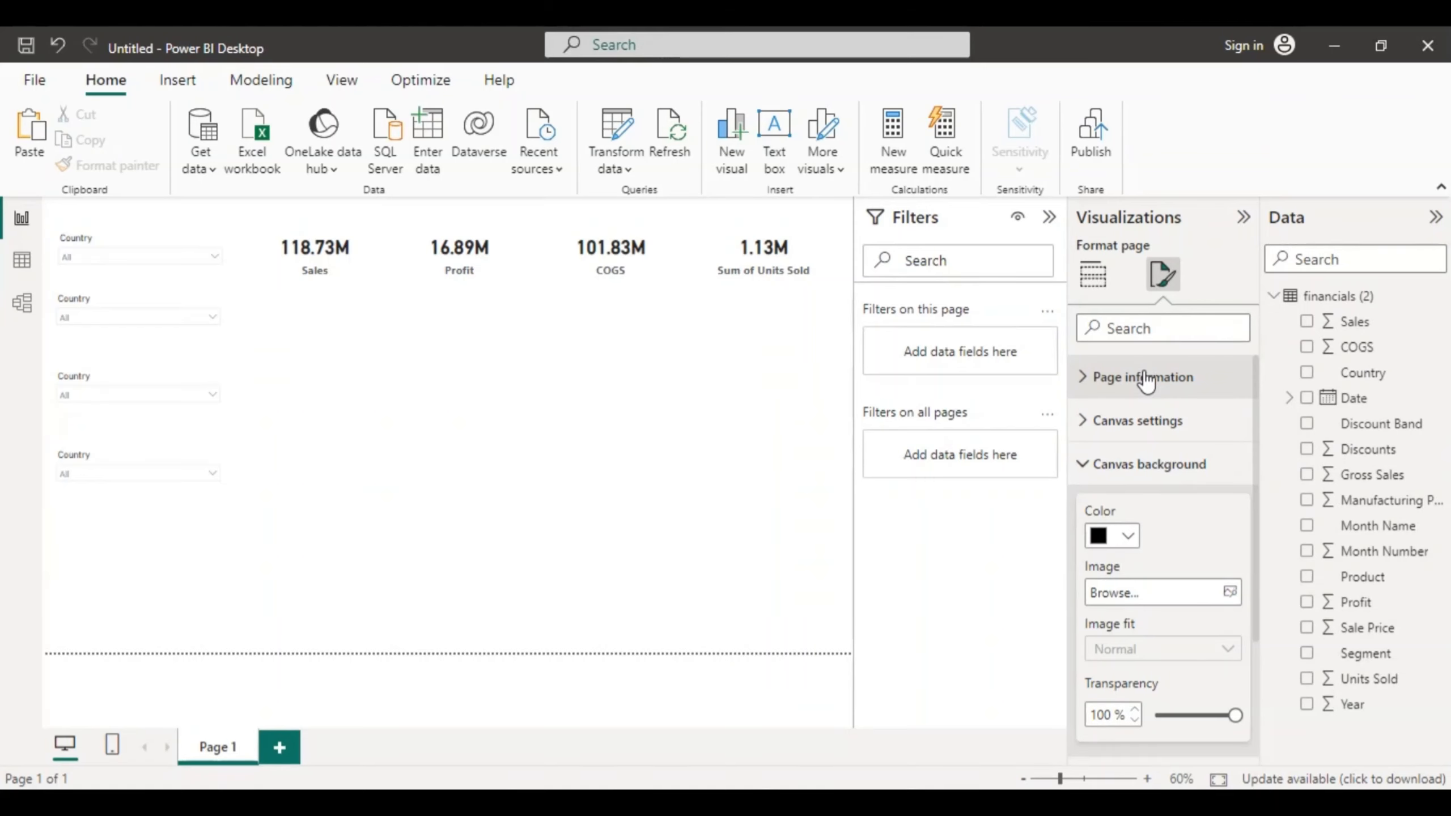
left_click(1129, 538)
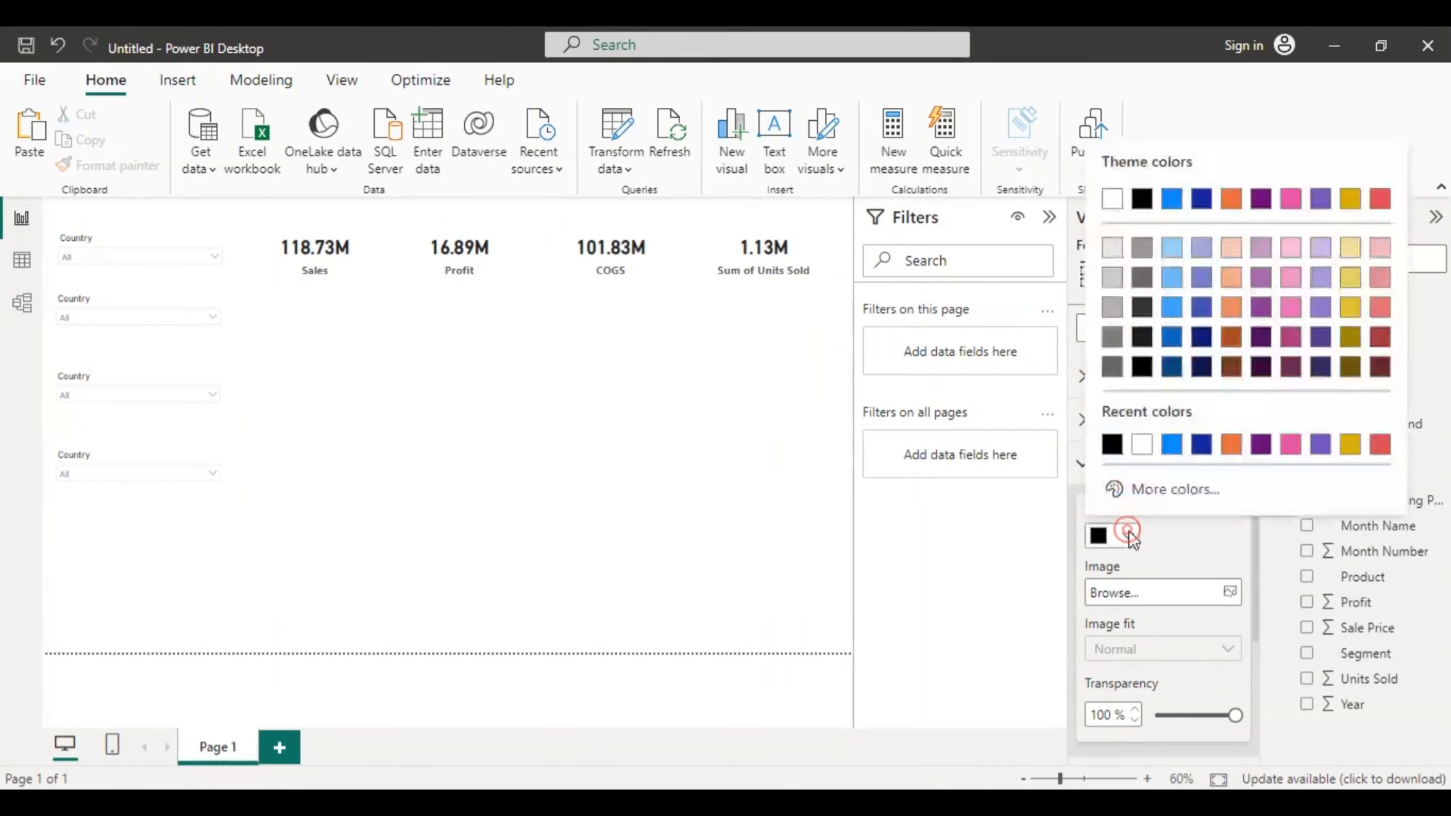
left_click(1143, 445)
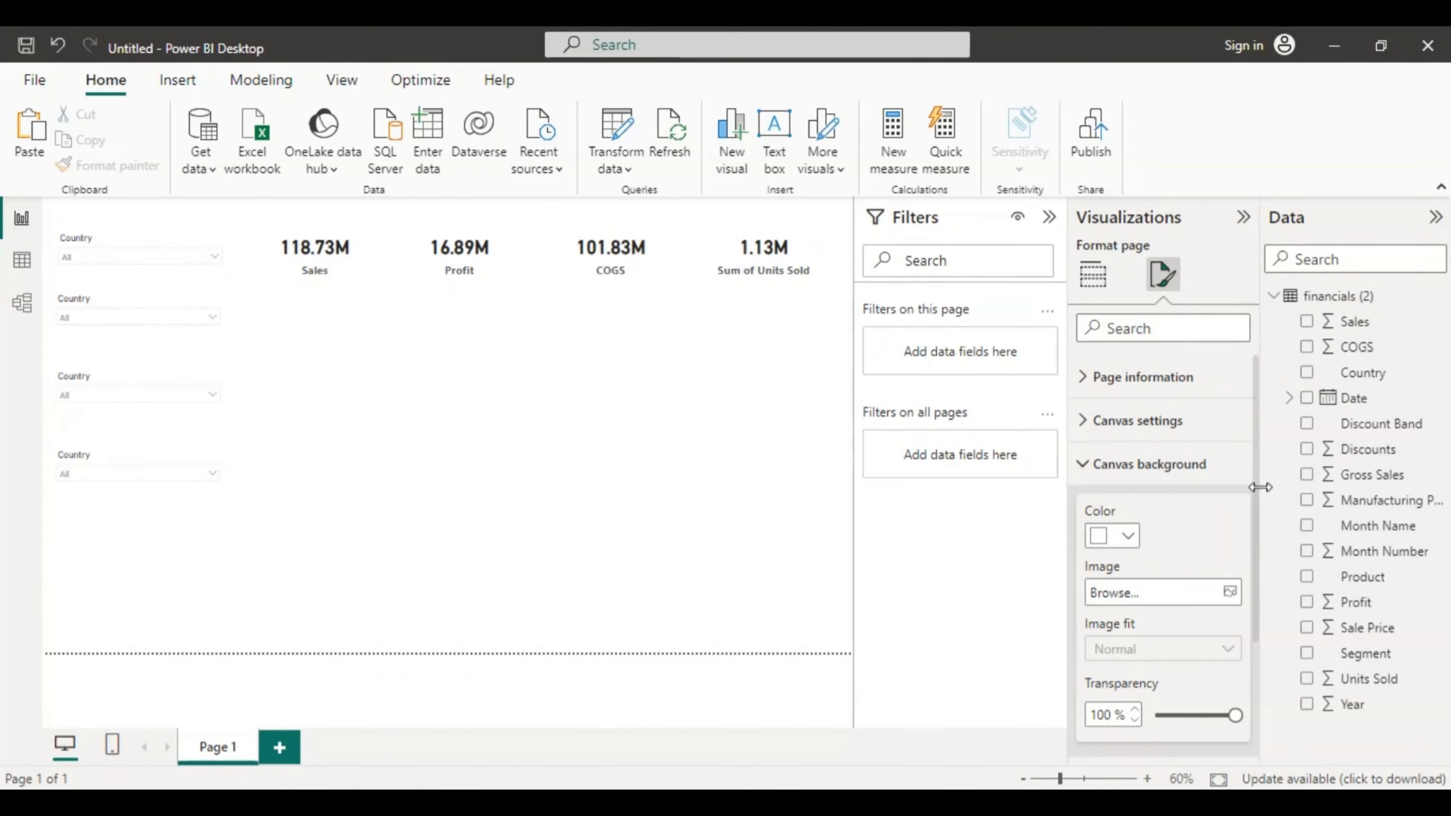
Step: Set the canvas background's transparency to 0% and its colour to black
left_click_drag(1260, 487, 1263, 550)
left_click_drag(1235, 715, 1153, 717)
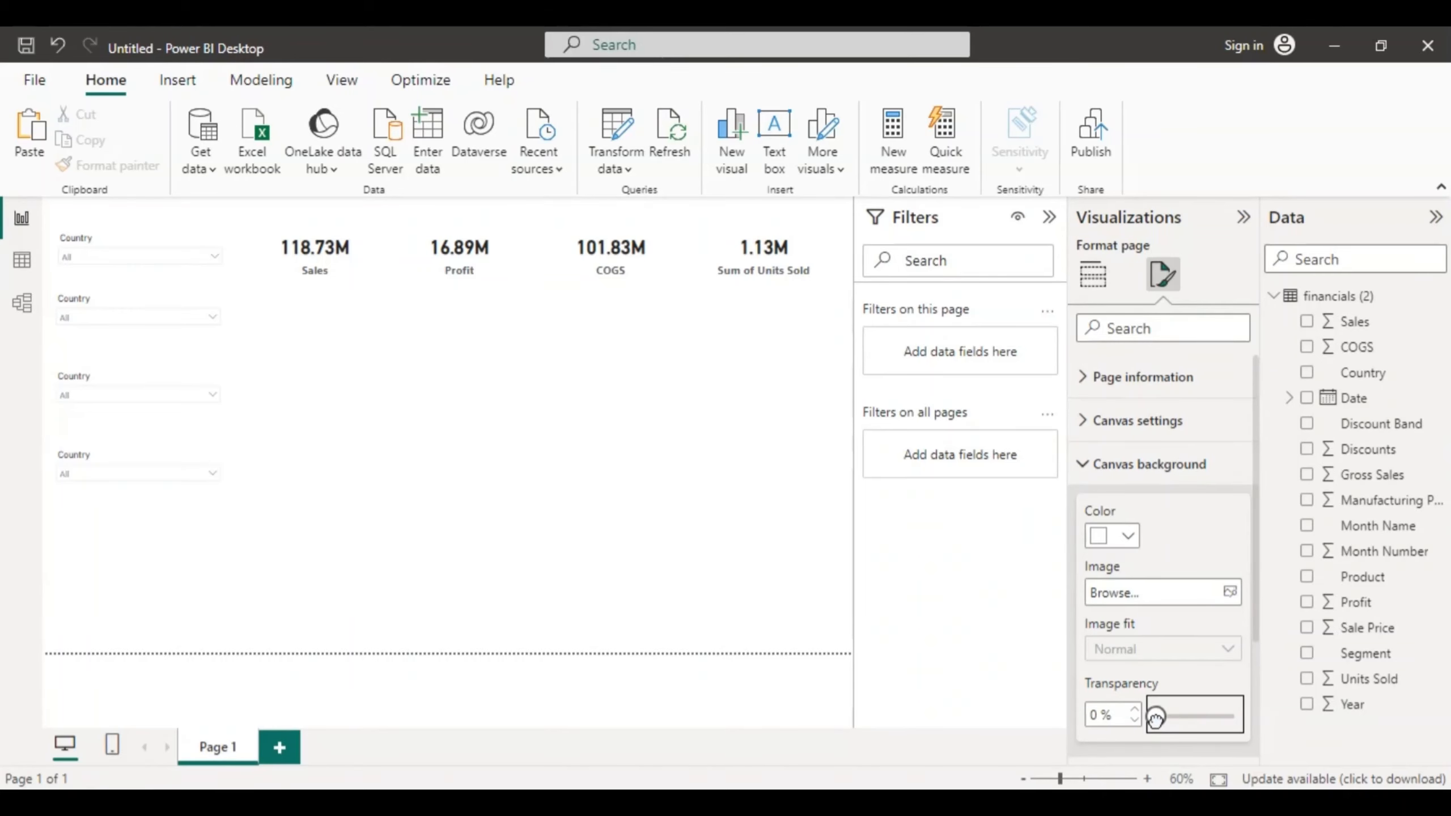
left_click(1129, 538)
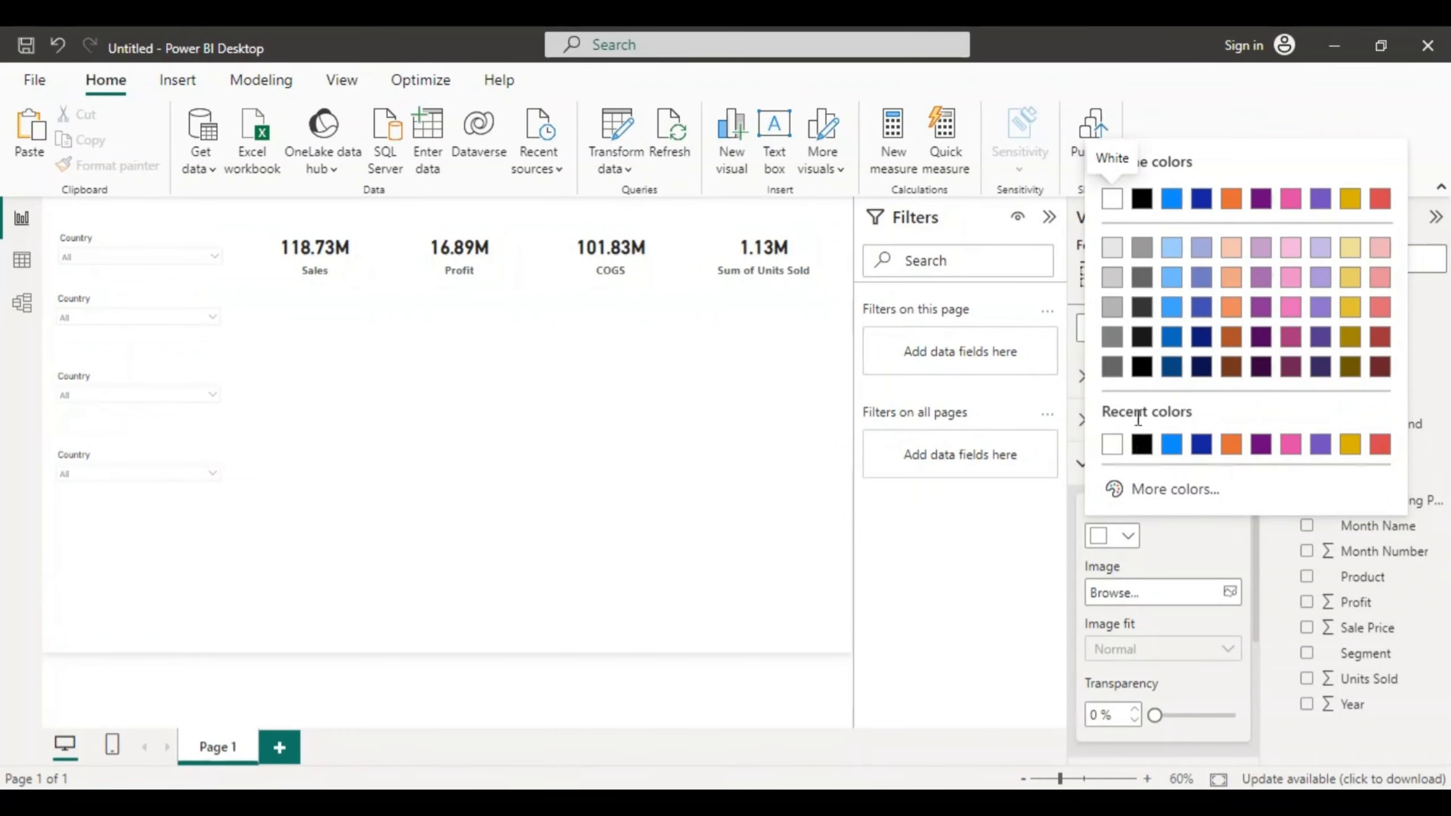
left_click(1139, 368)
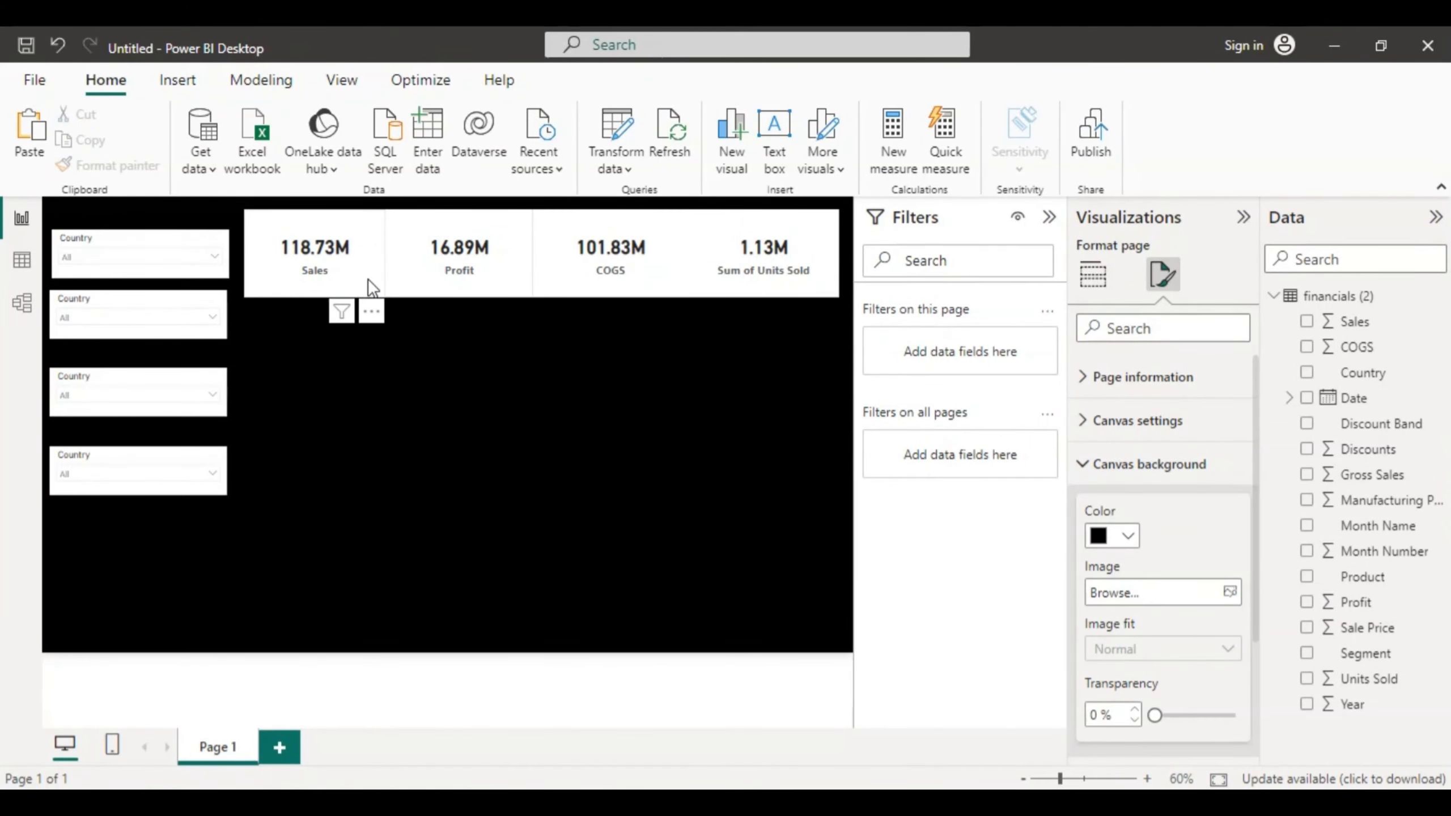
Step: Examine the Sales card's callout value and category label formatting options
left_click(338, 266)
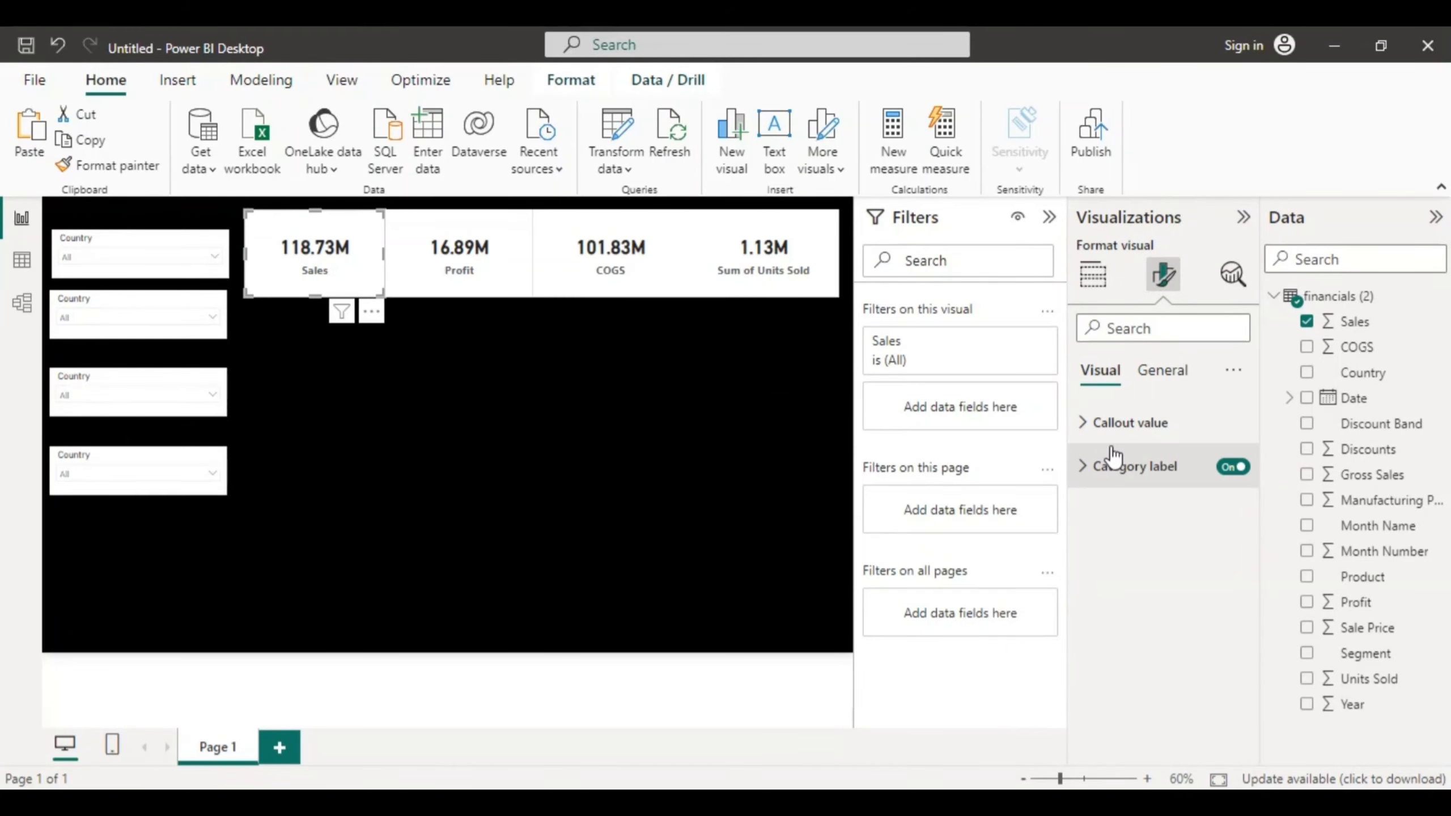
left_click(1090, 425)
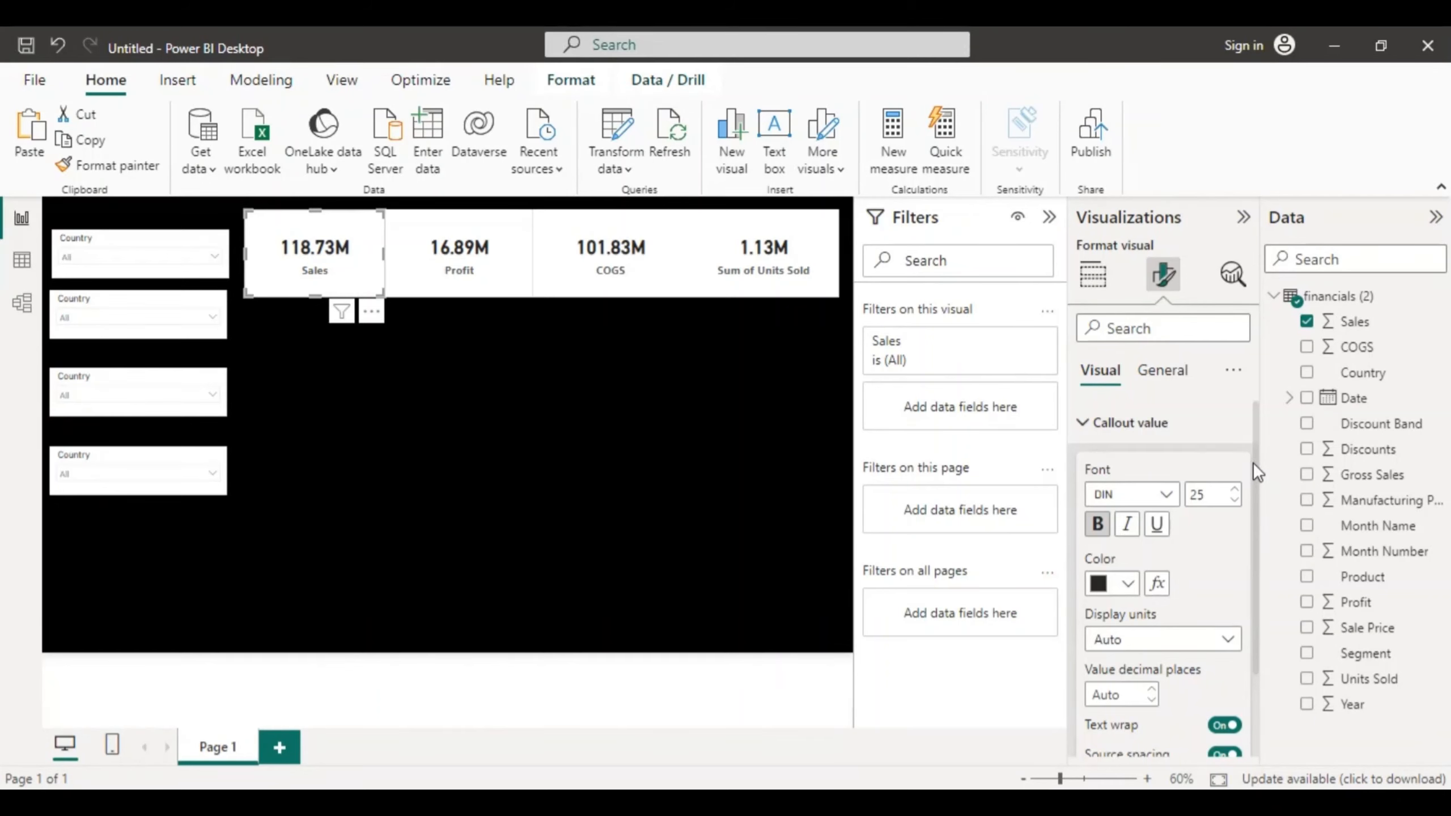
left_click_drag(1253, 464, 1260, 501)
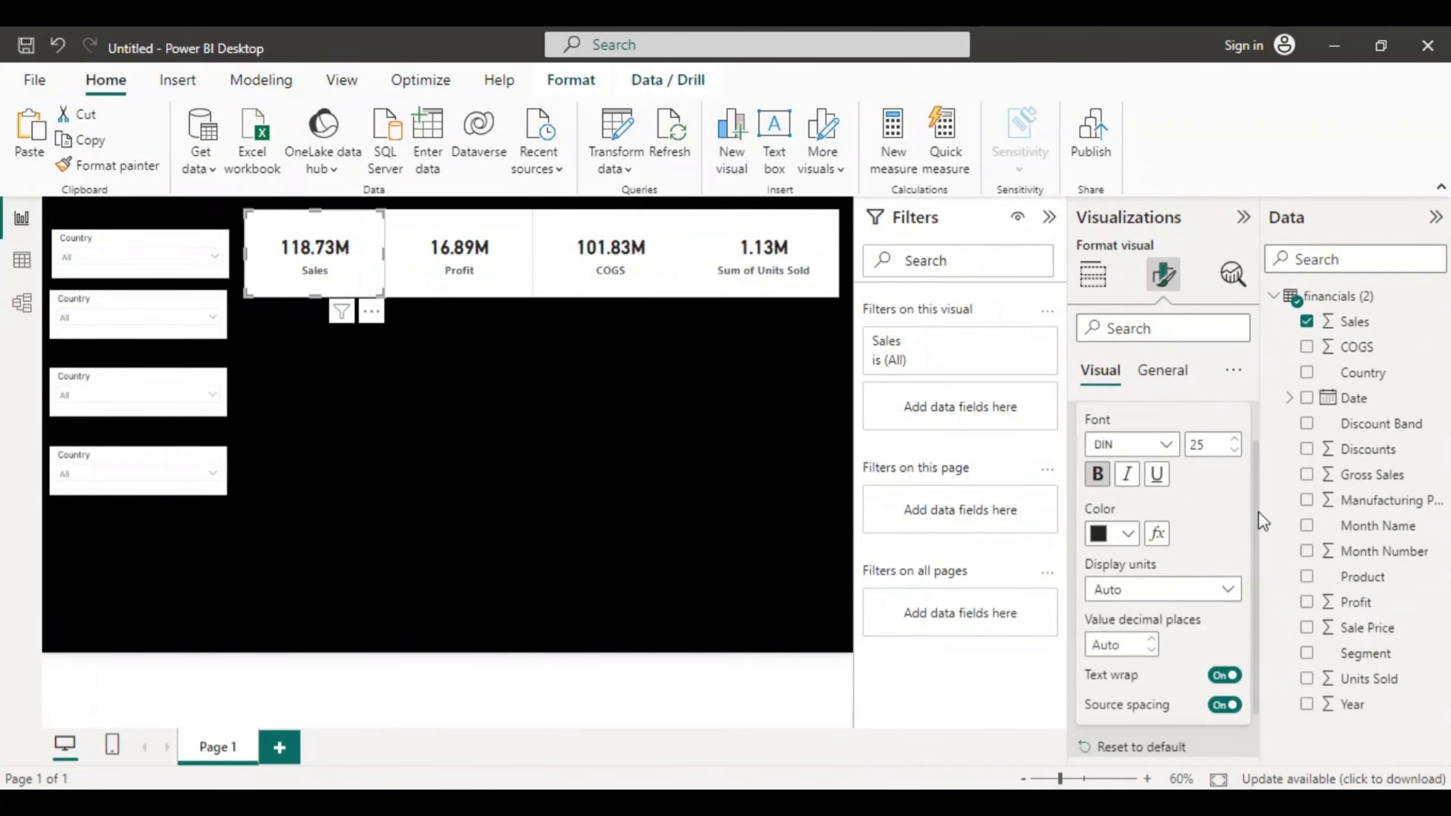
left_click_drag(1257, 513, 1266, 576)
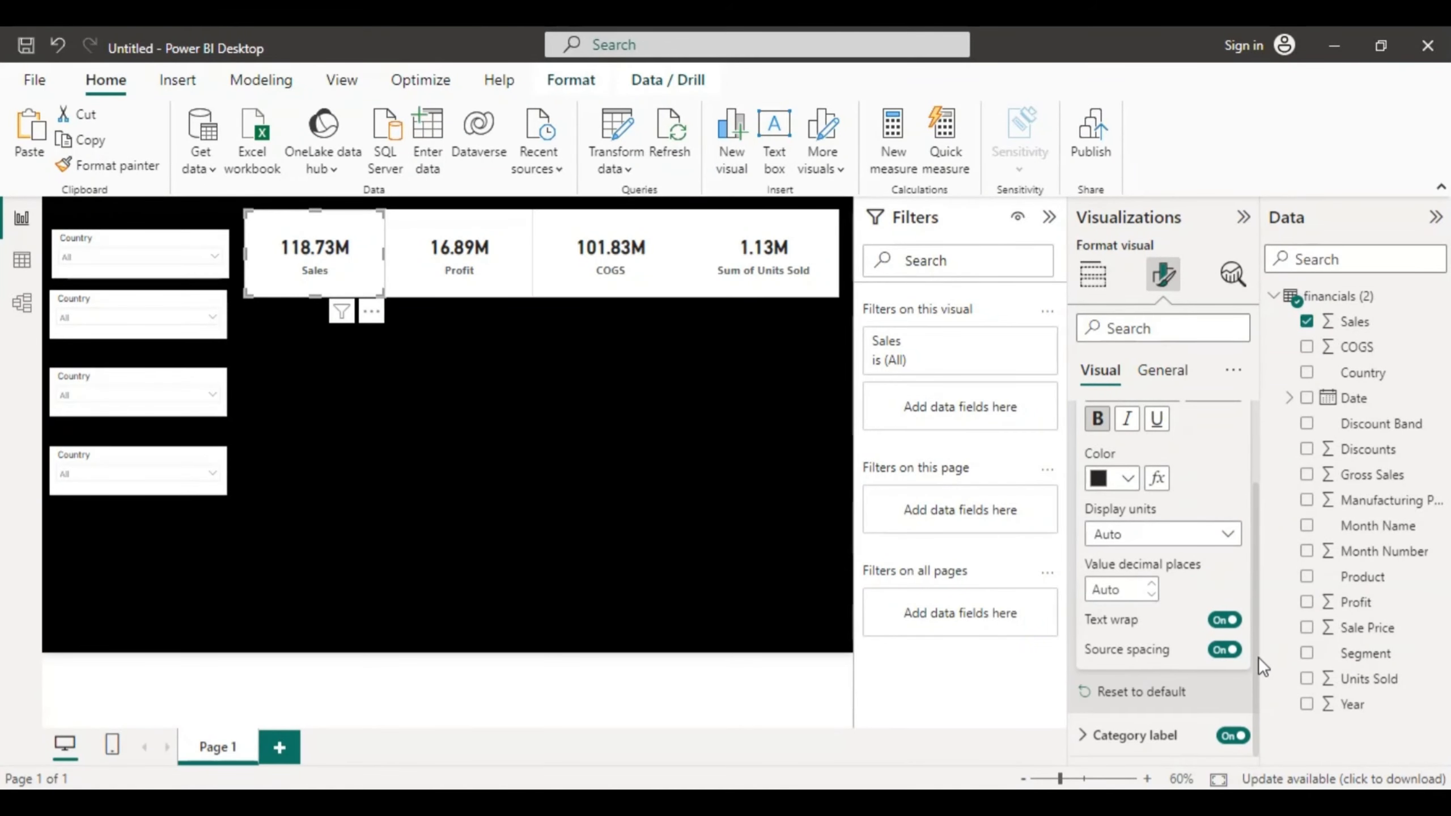
left_click(1081, 735)
left_click_drag(1256, 622, 1268, 755)
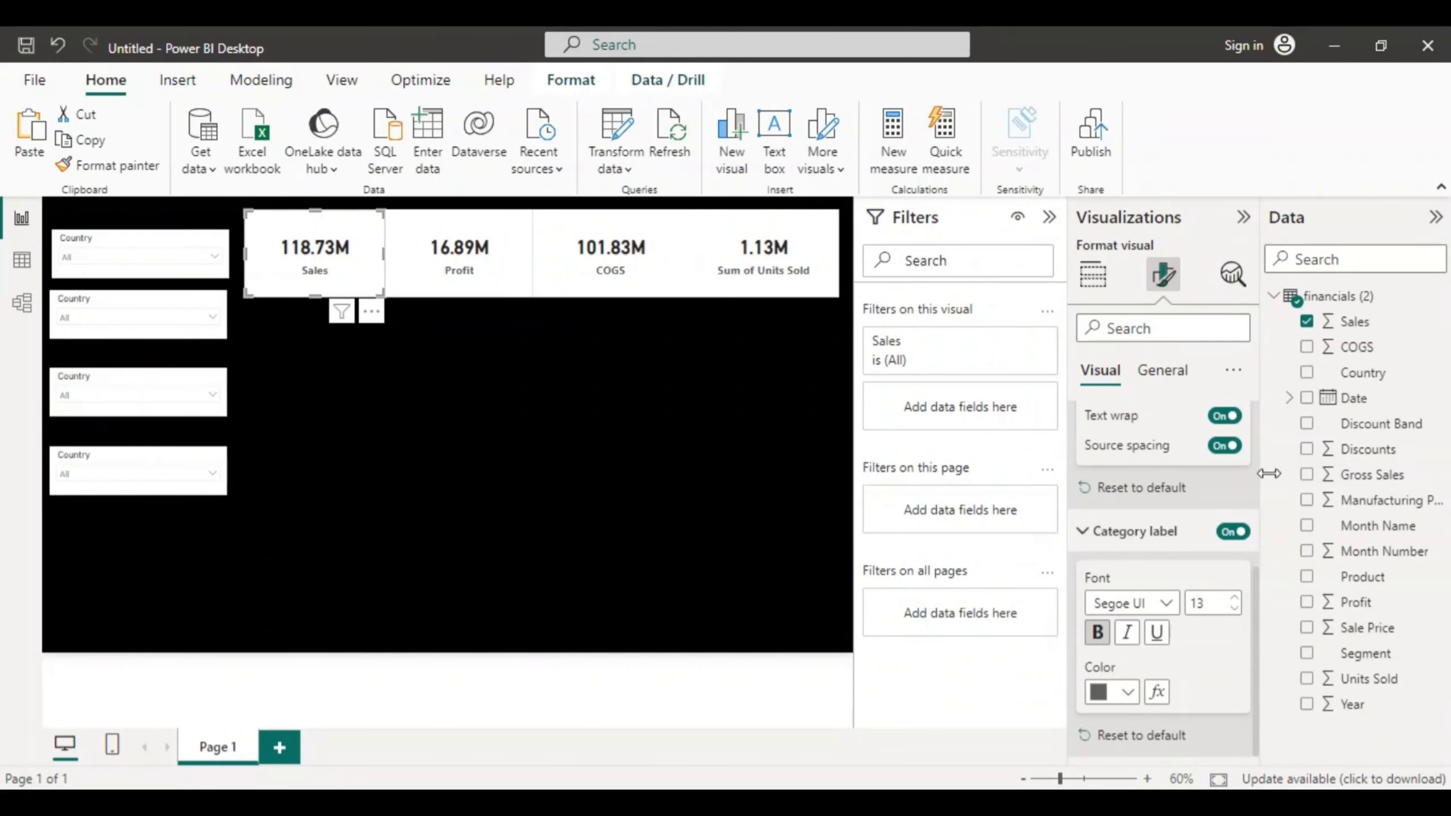
left_click_drag(1259, 619, 1257, 435)
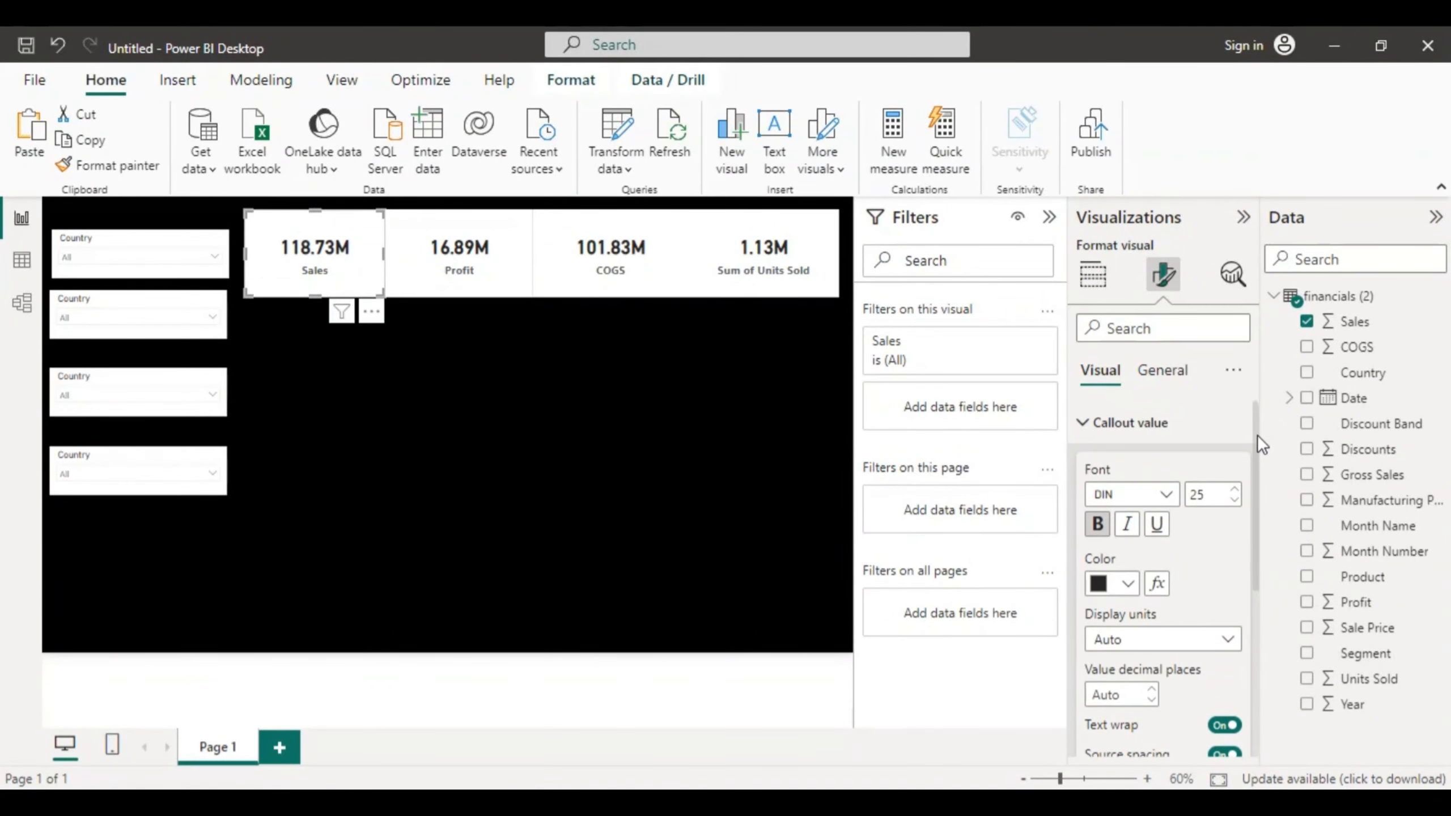
Step: Set the Sales card's background effect colour to black
left_click(1162, 377)
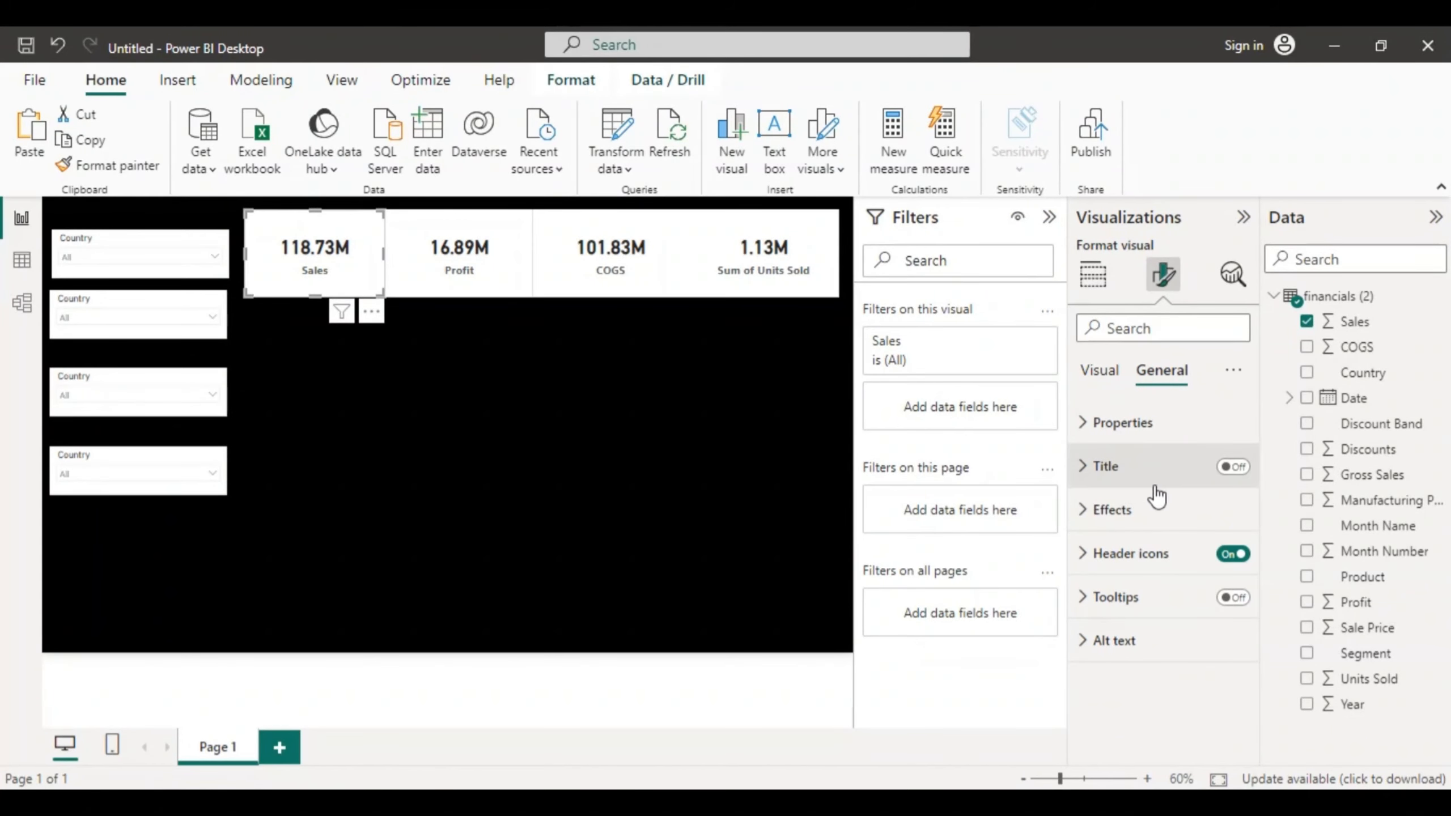
left_click(1081, 514)
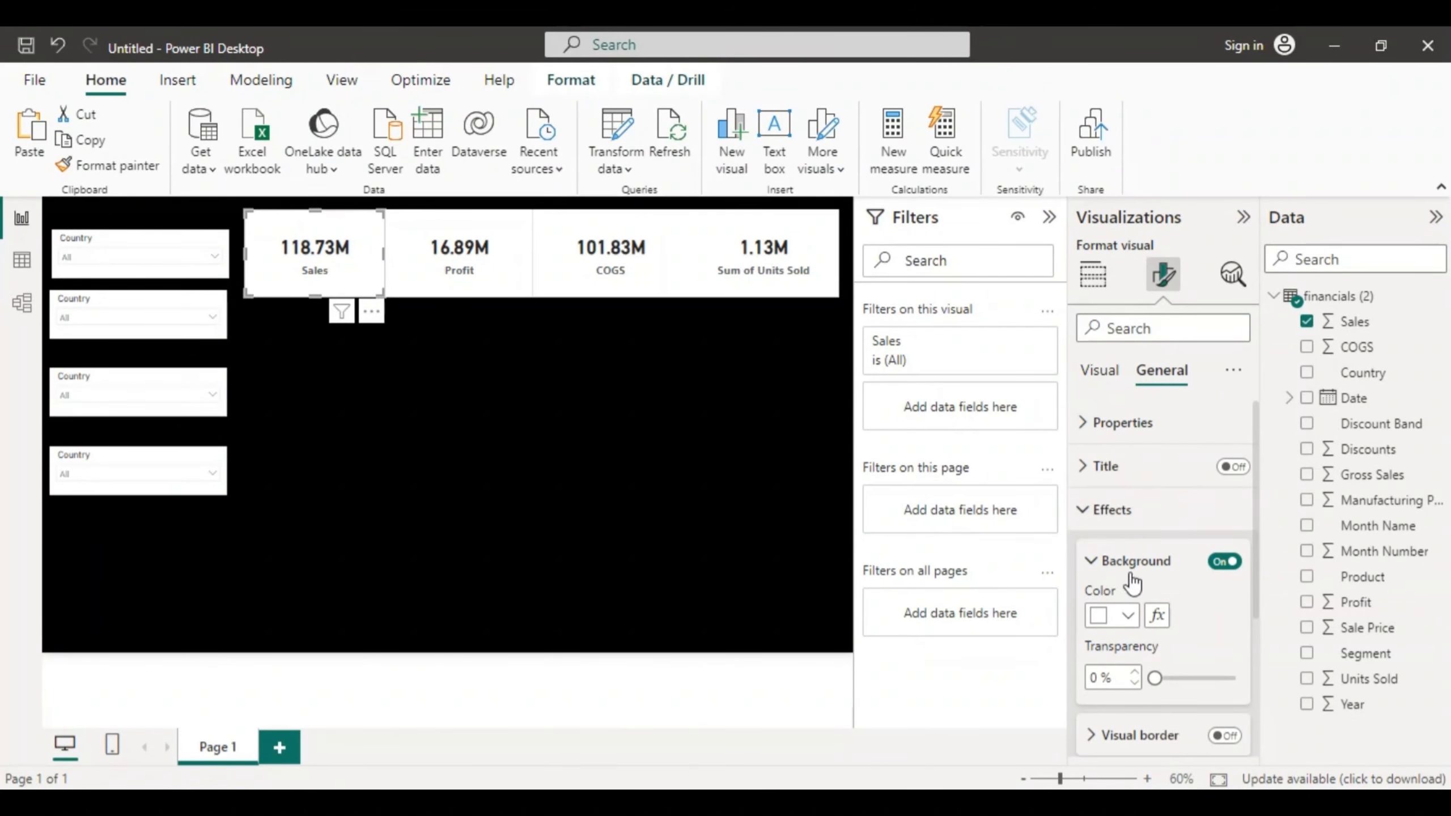
left_click(1129, 615)
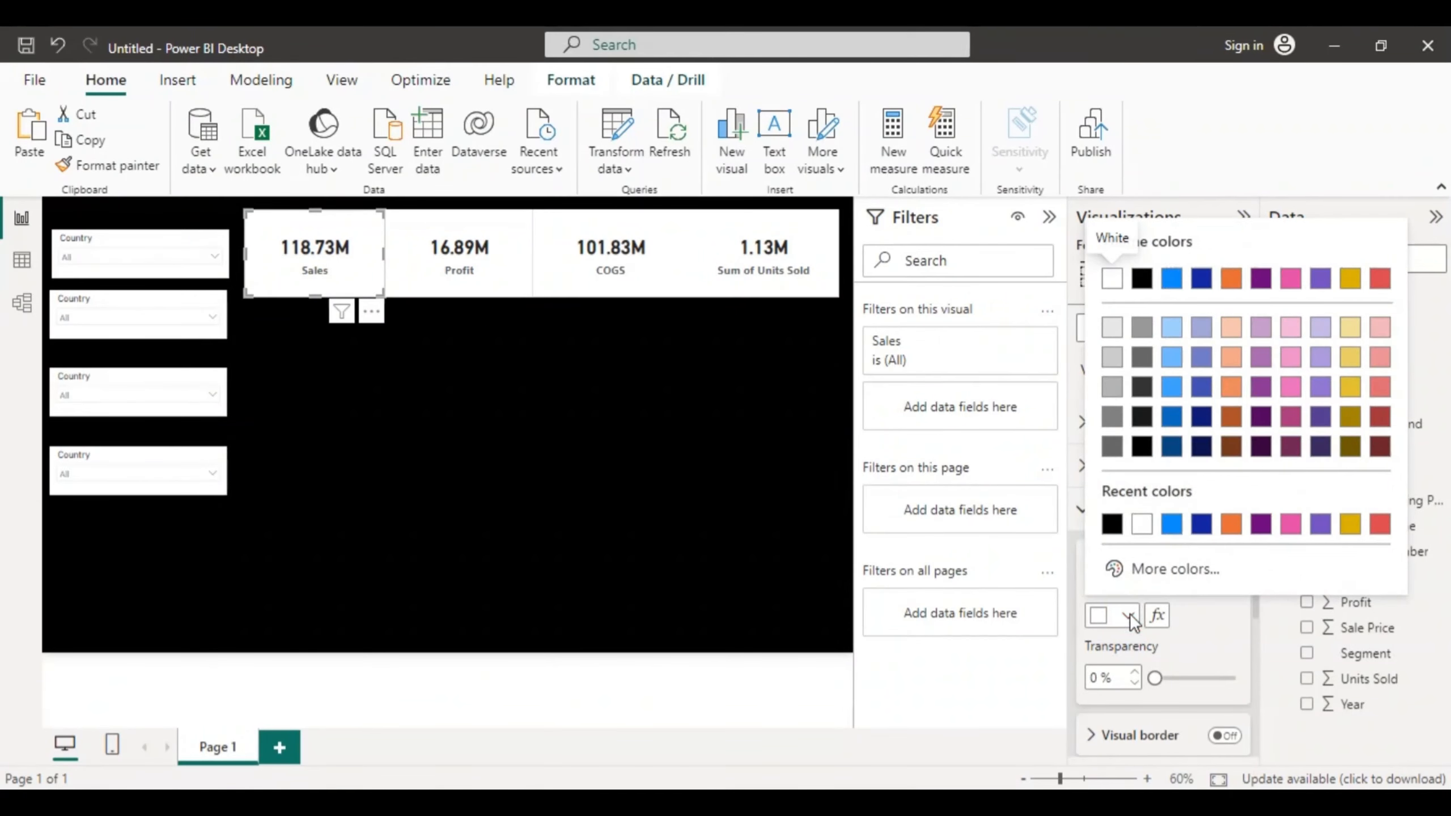
left_click(1141, 446)
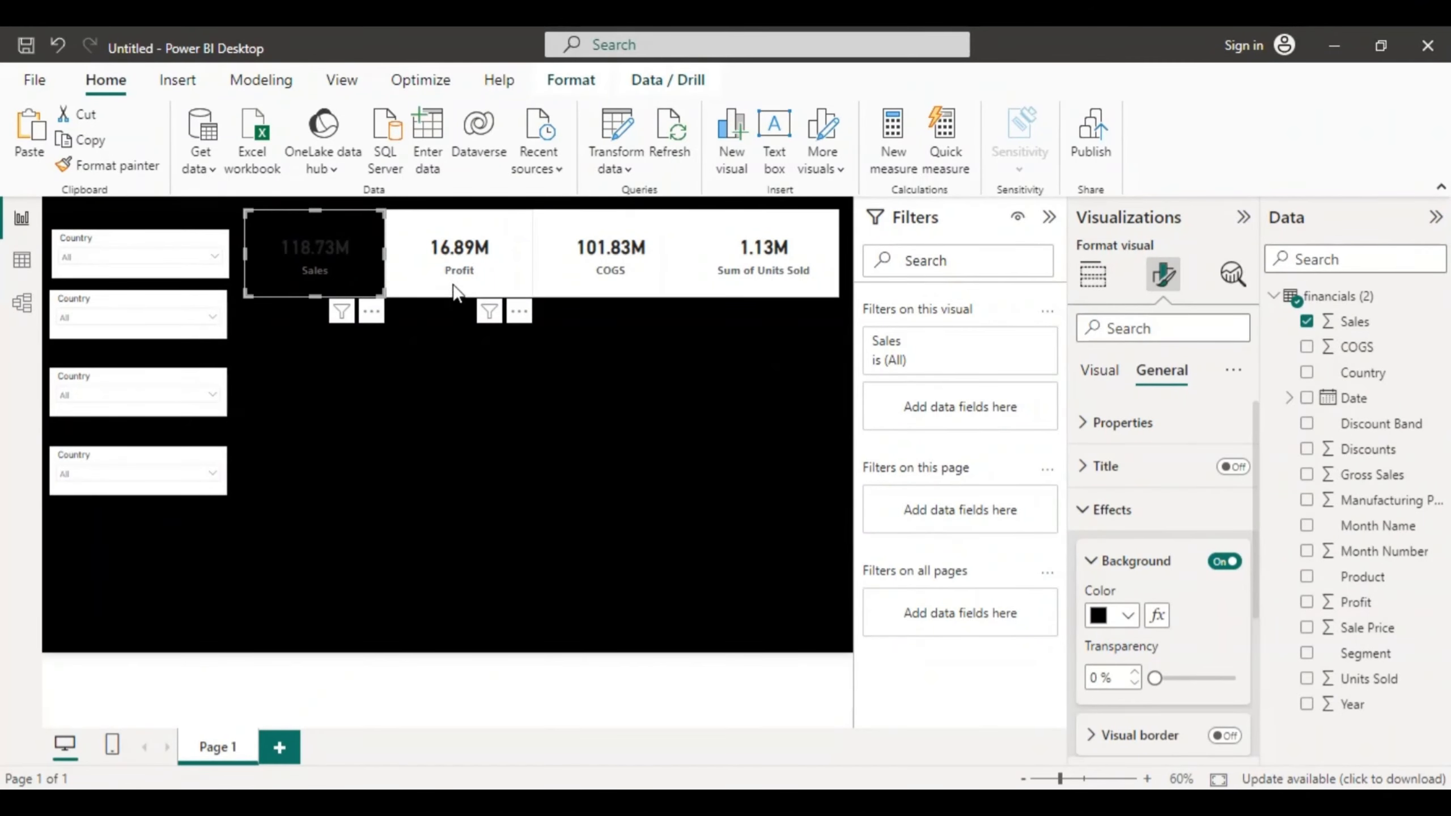
Step: Set the Profit card's callout value colour to black
left_click(433, 263)
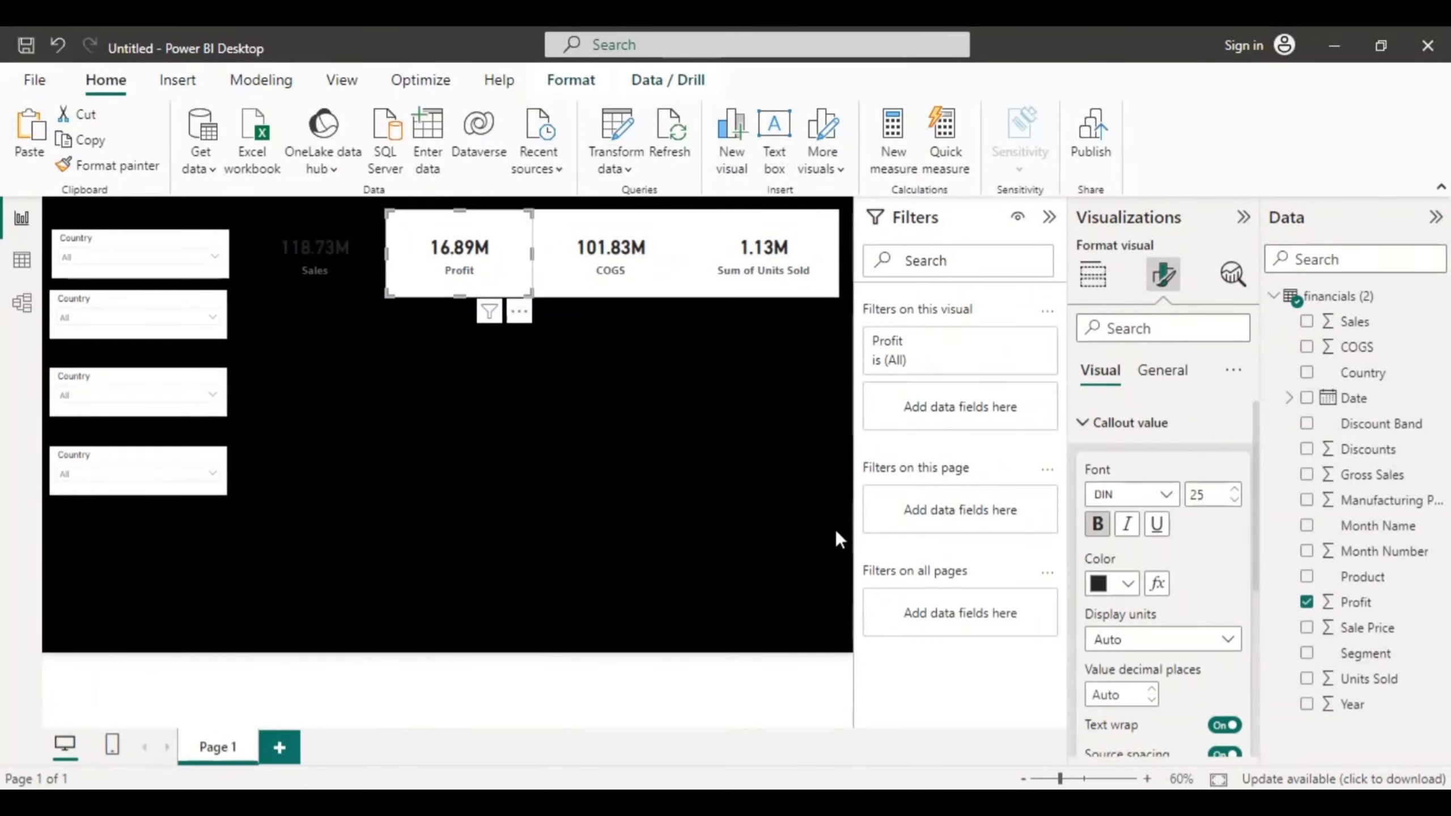
left_click(1101, 583)
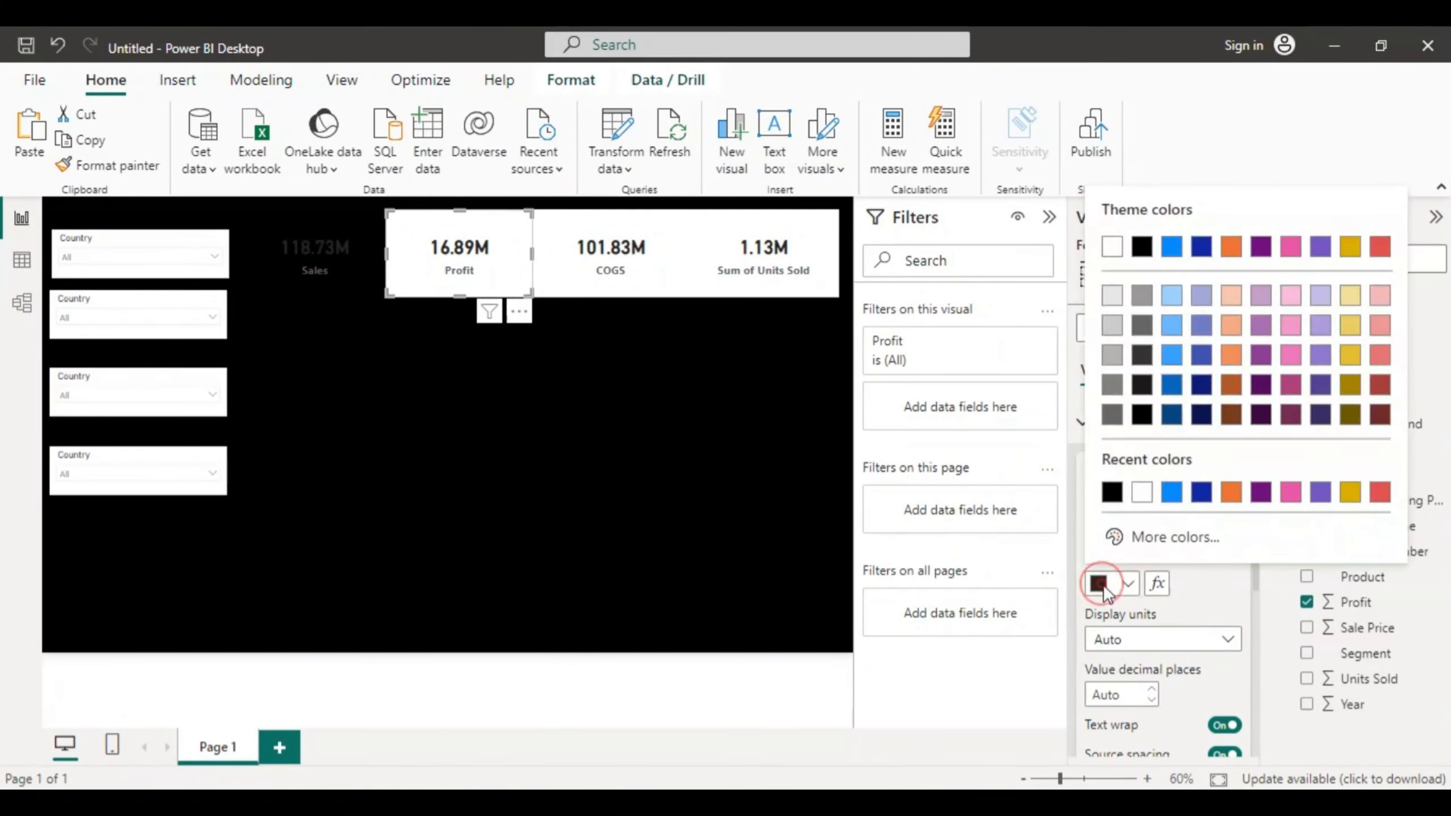
left_click(1140, 415)
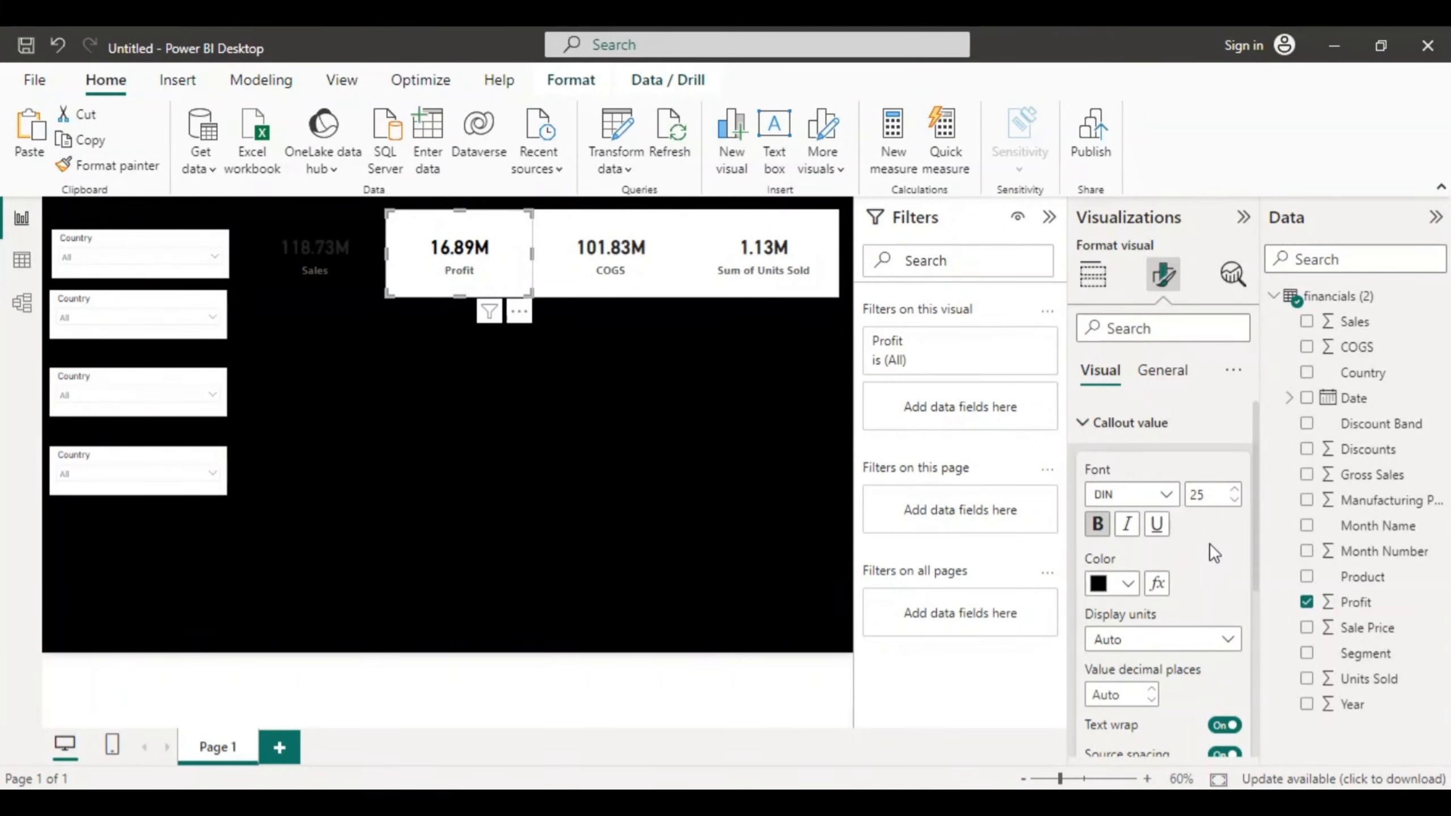
Step: Set the Profit card's background effect colour to black
left_click_drag(1252, 472, 1224, 436)
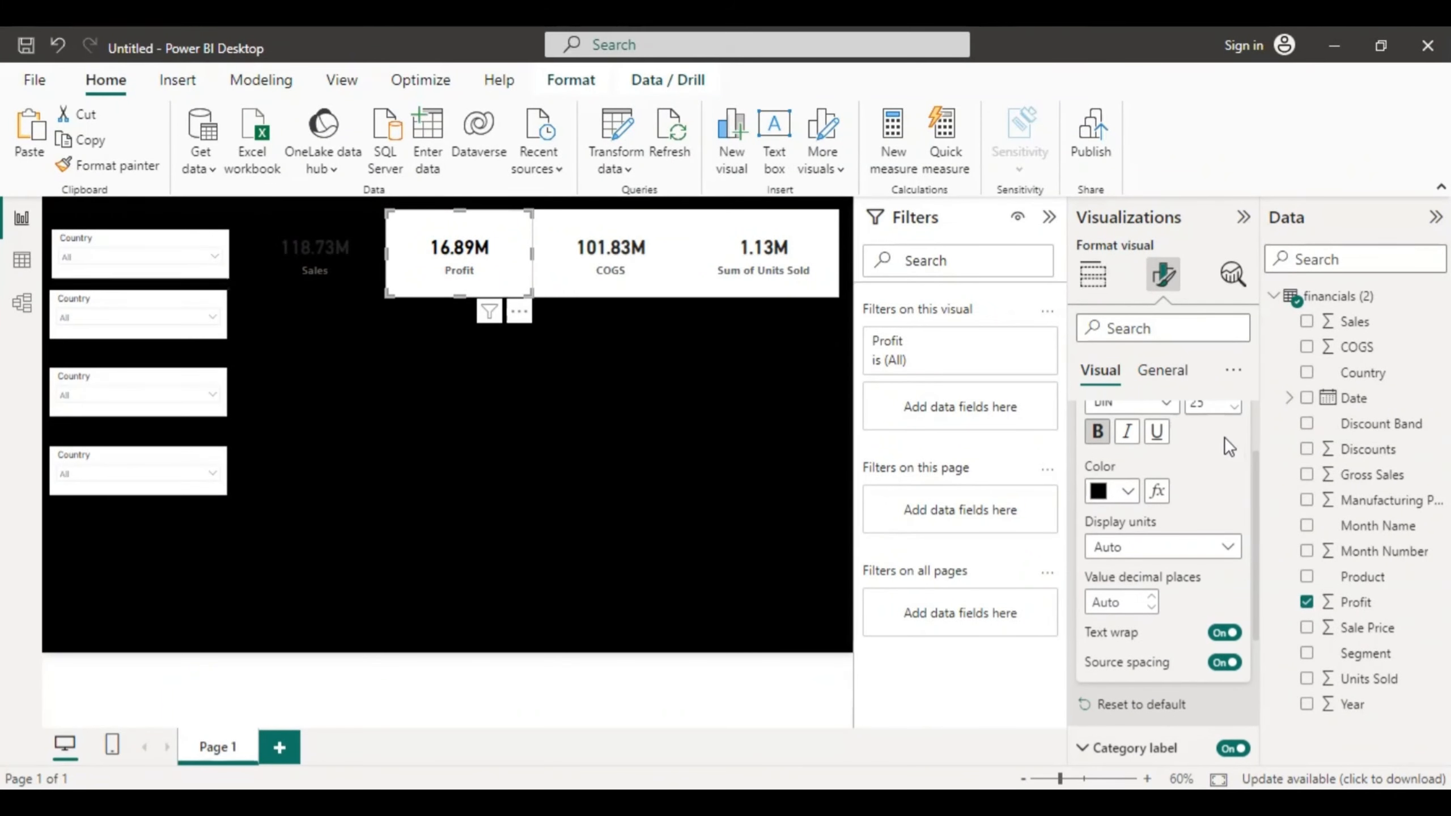
left_click(1157, 372)
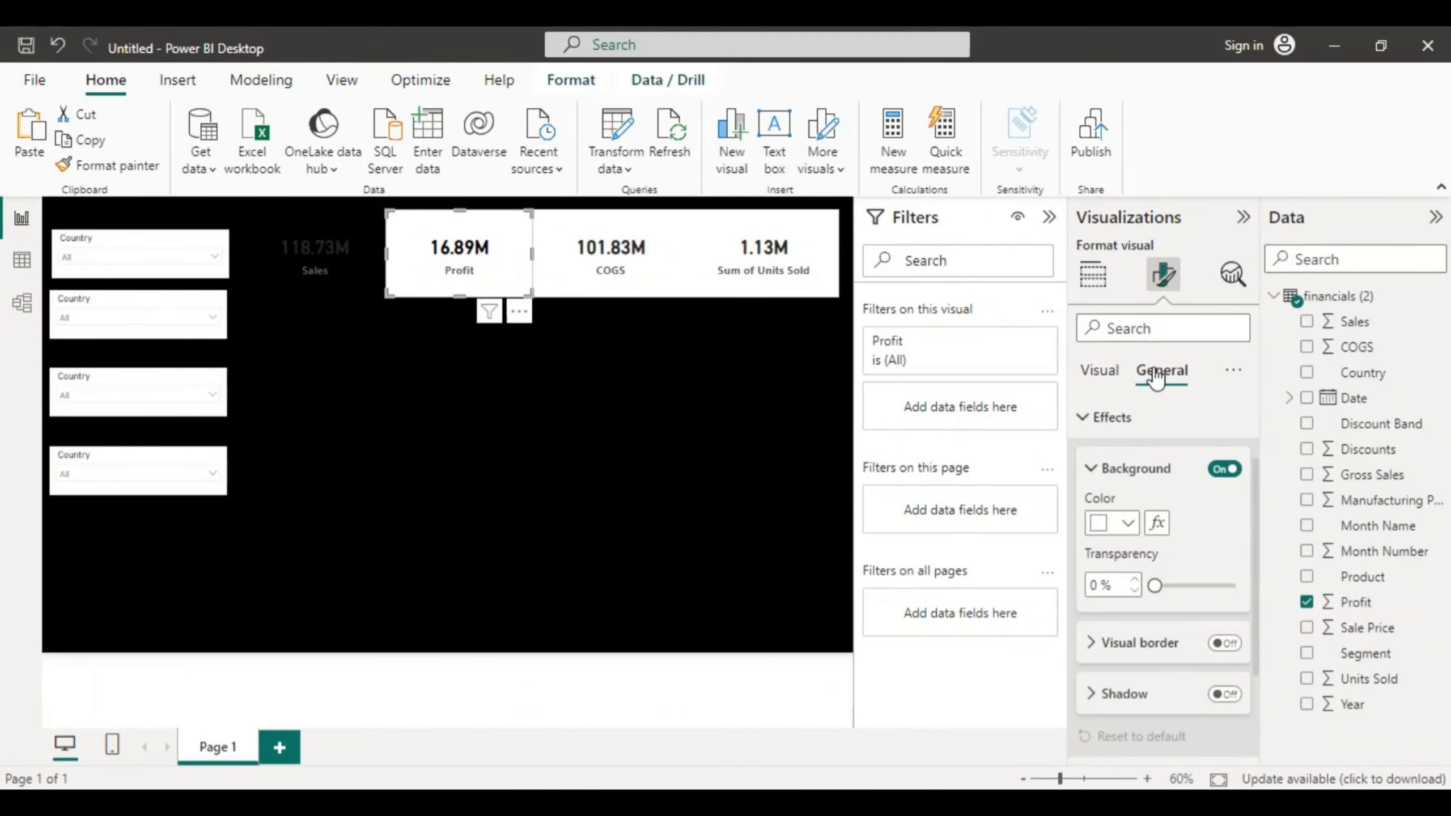
left_click(1126, 523)
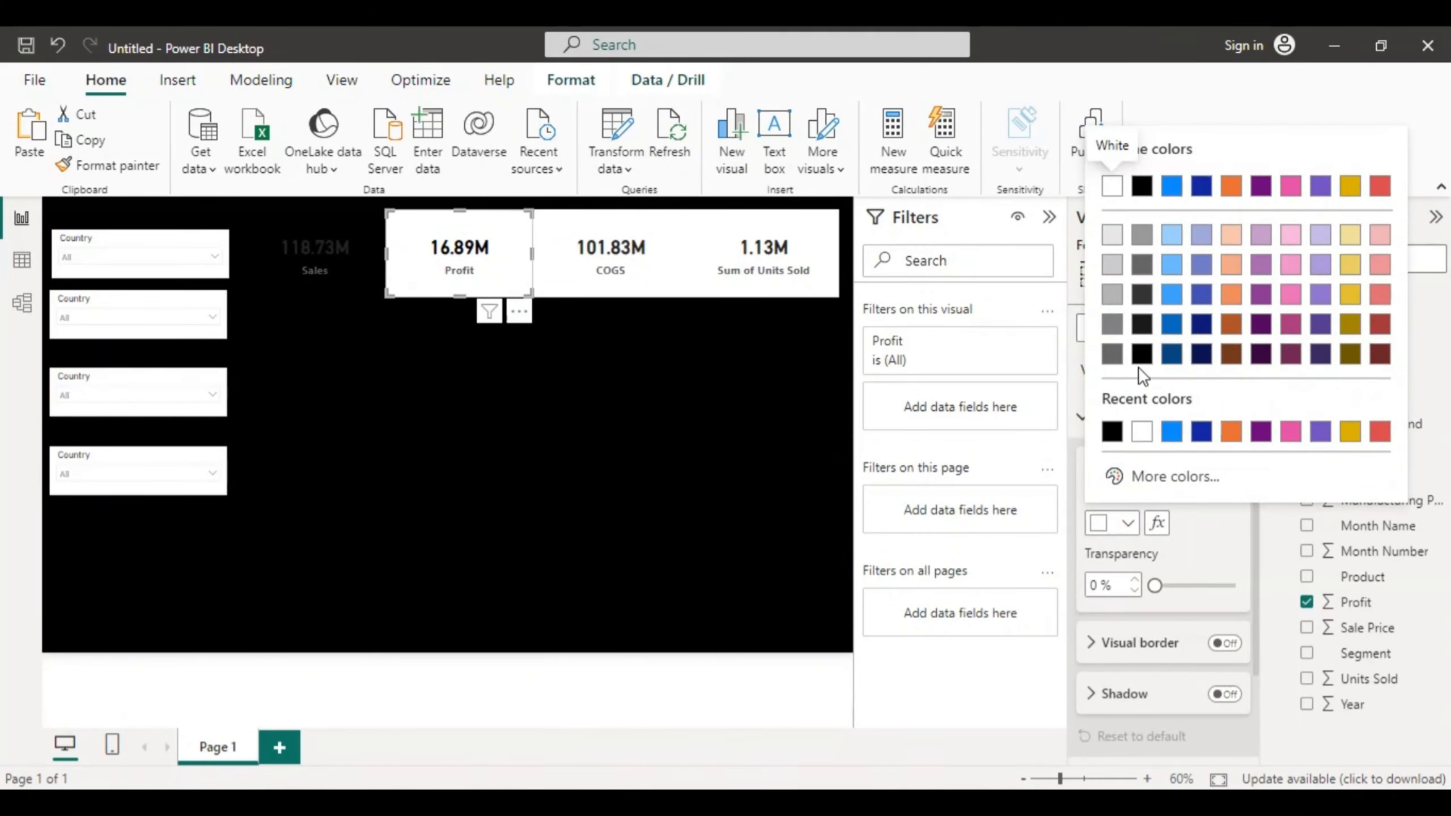
left_click(1139, 351)
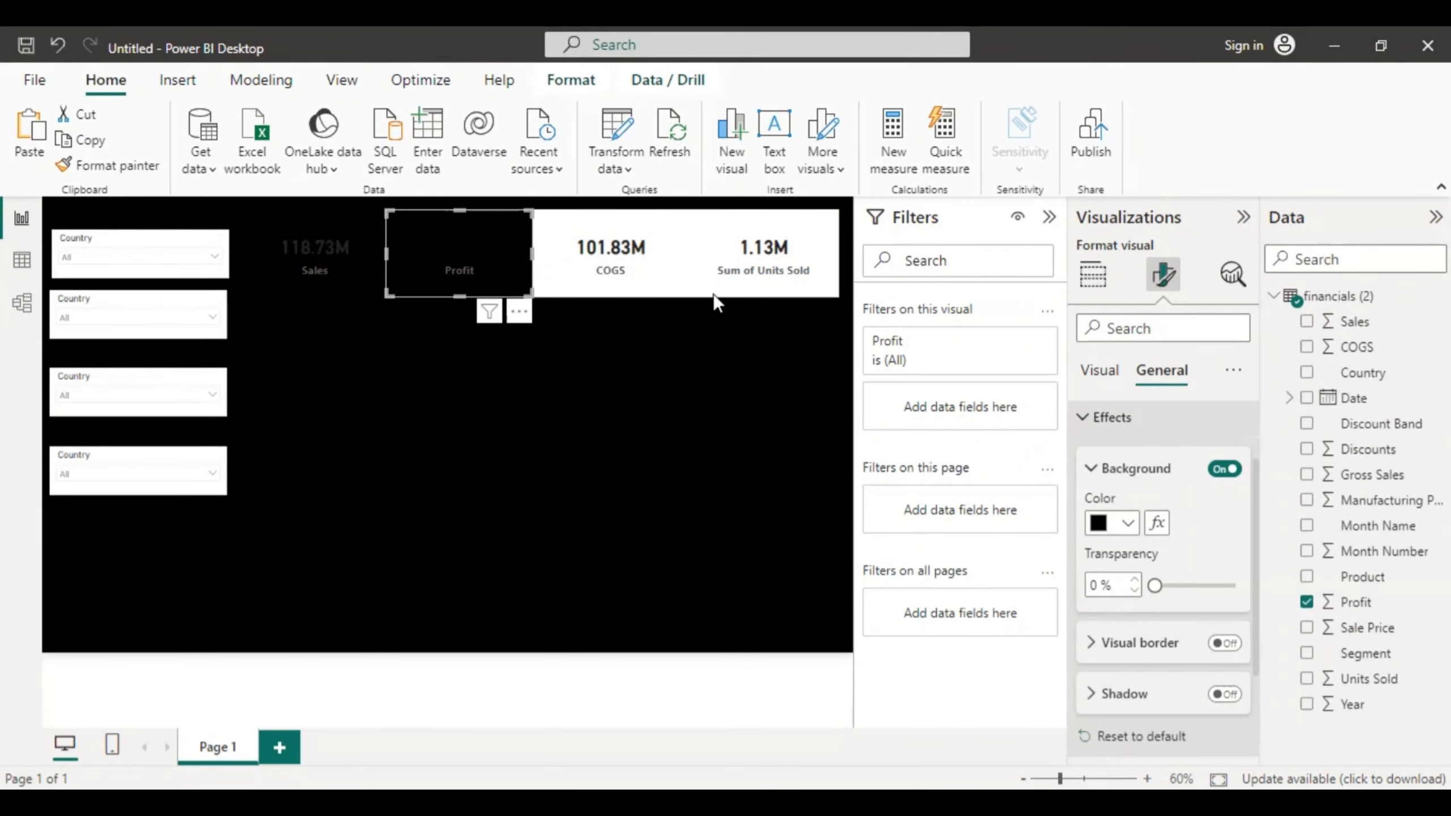
Step: Set the COGS card's background effect colour to black
left_click(637, 261)
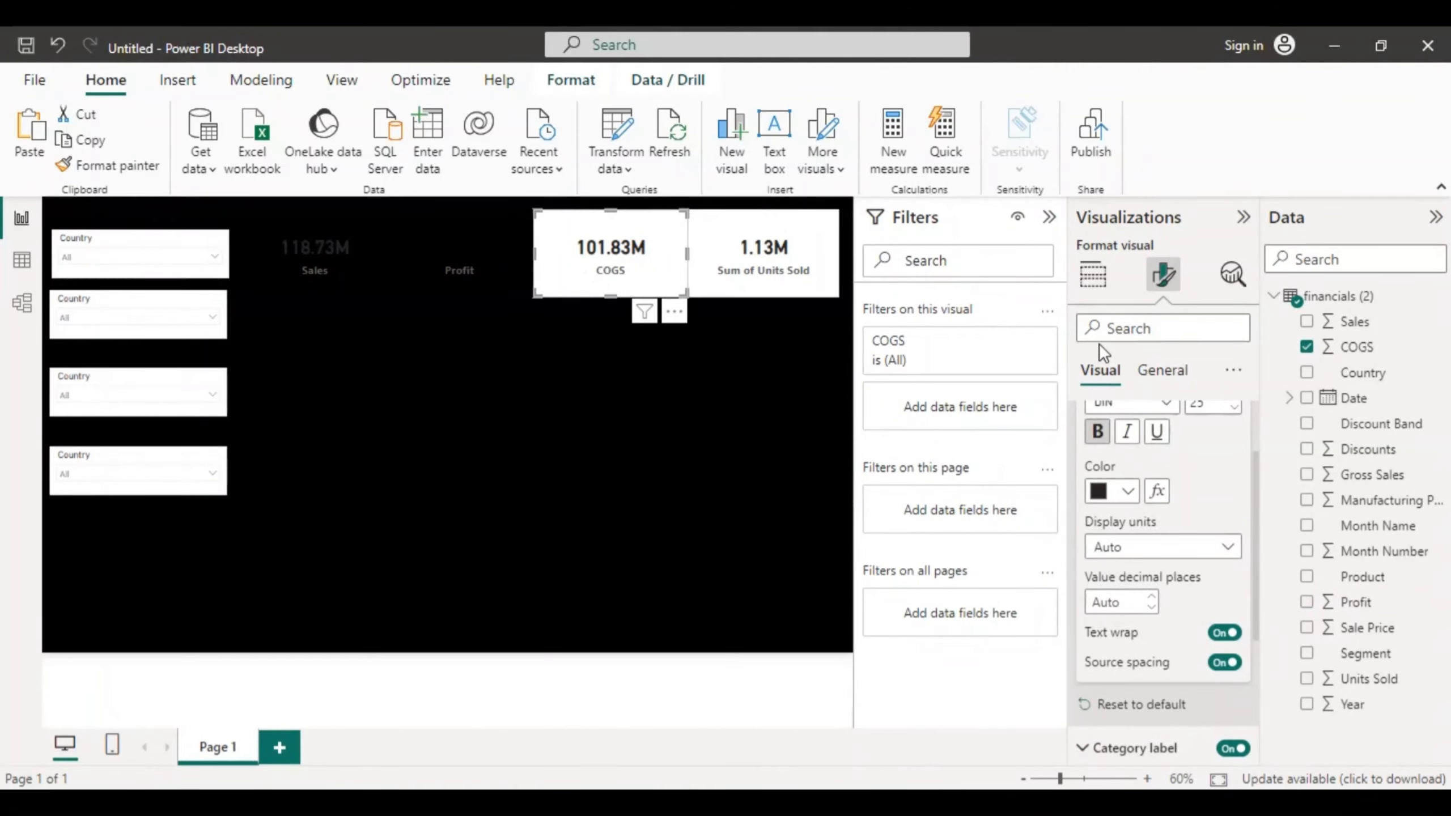
left_click(1159, 373)
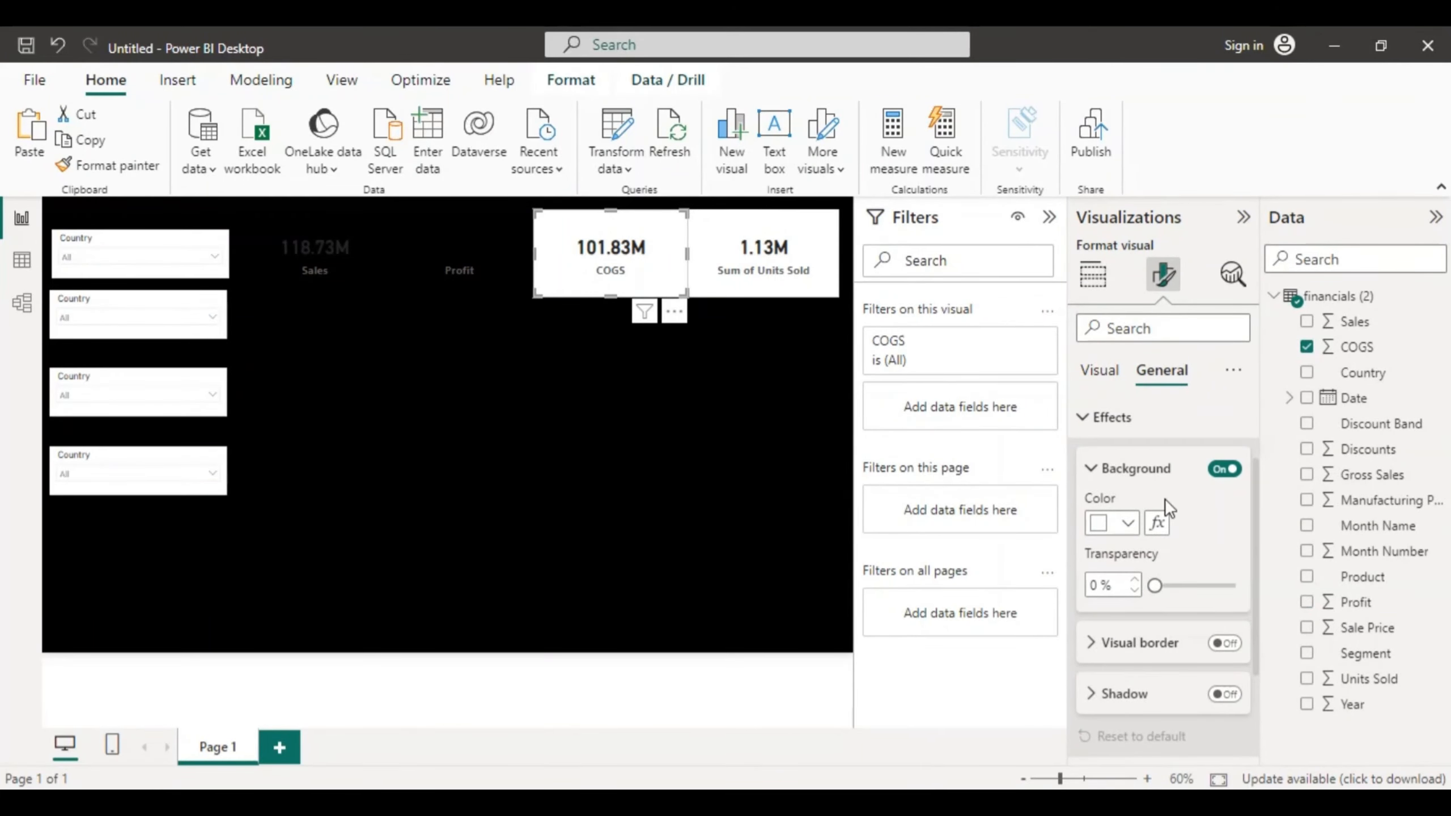
left_click(1128, 524)
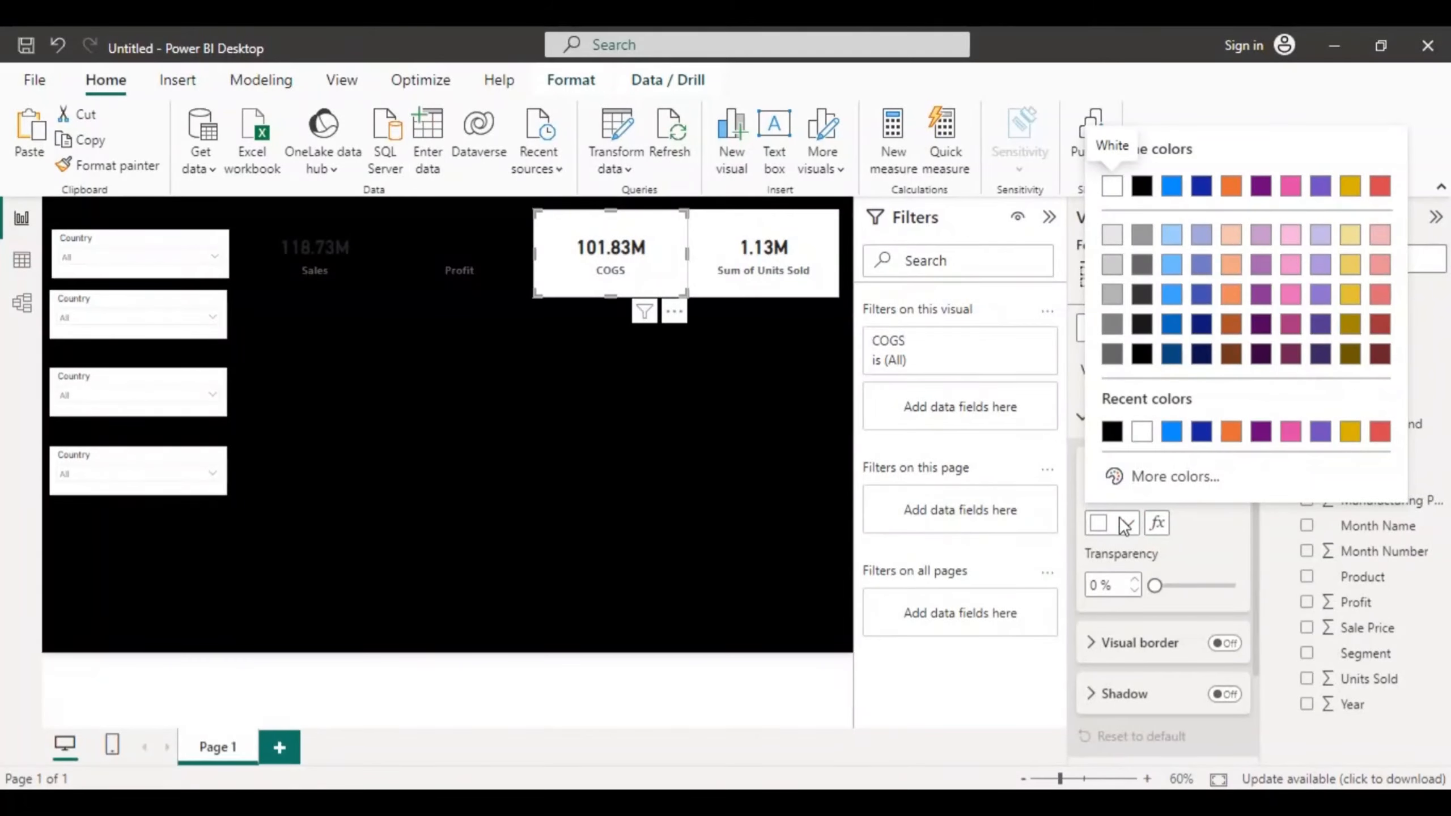
left_click(1142, 354)
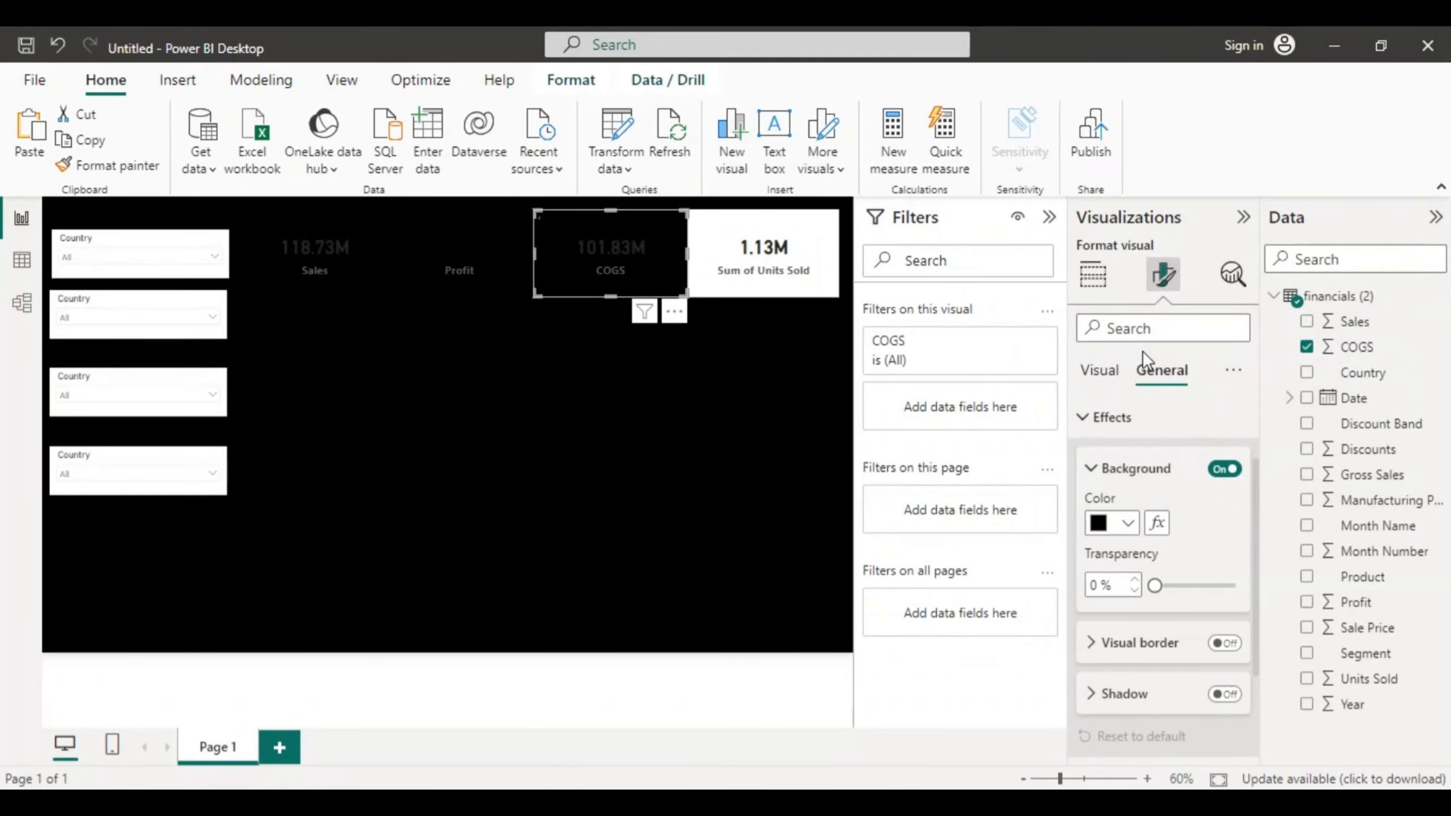
Step: Set the Sum of Units Sold card's background effect colour to black
left_click(742, 247)
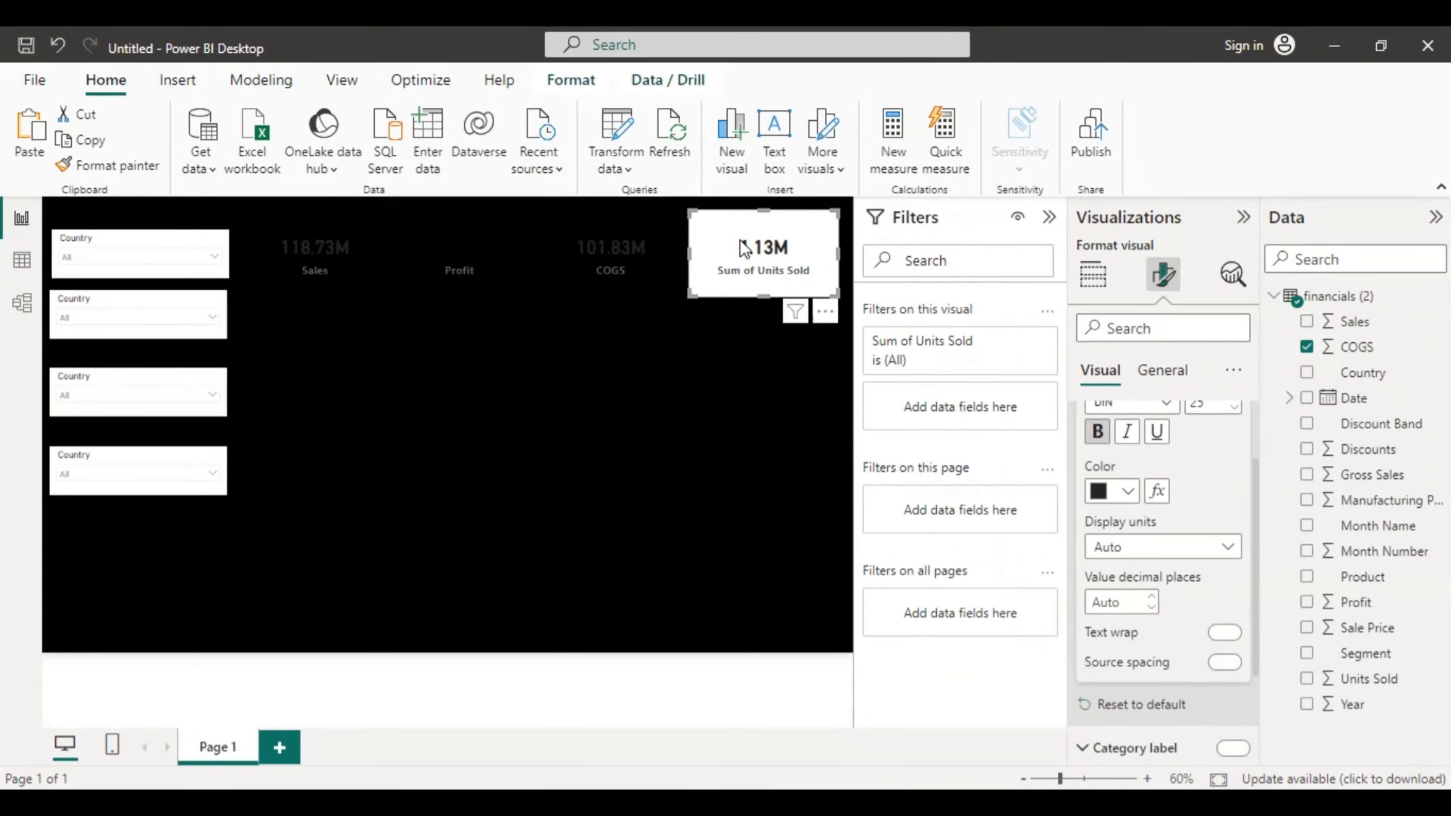
left_click(1161, 371)
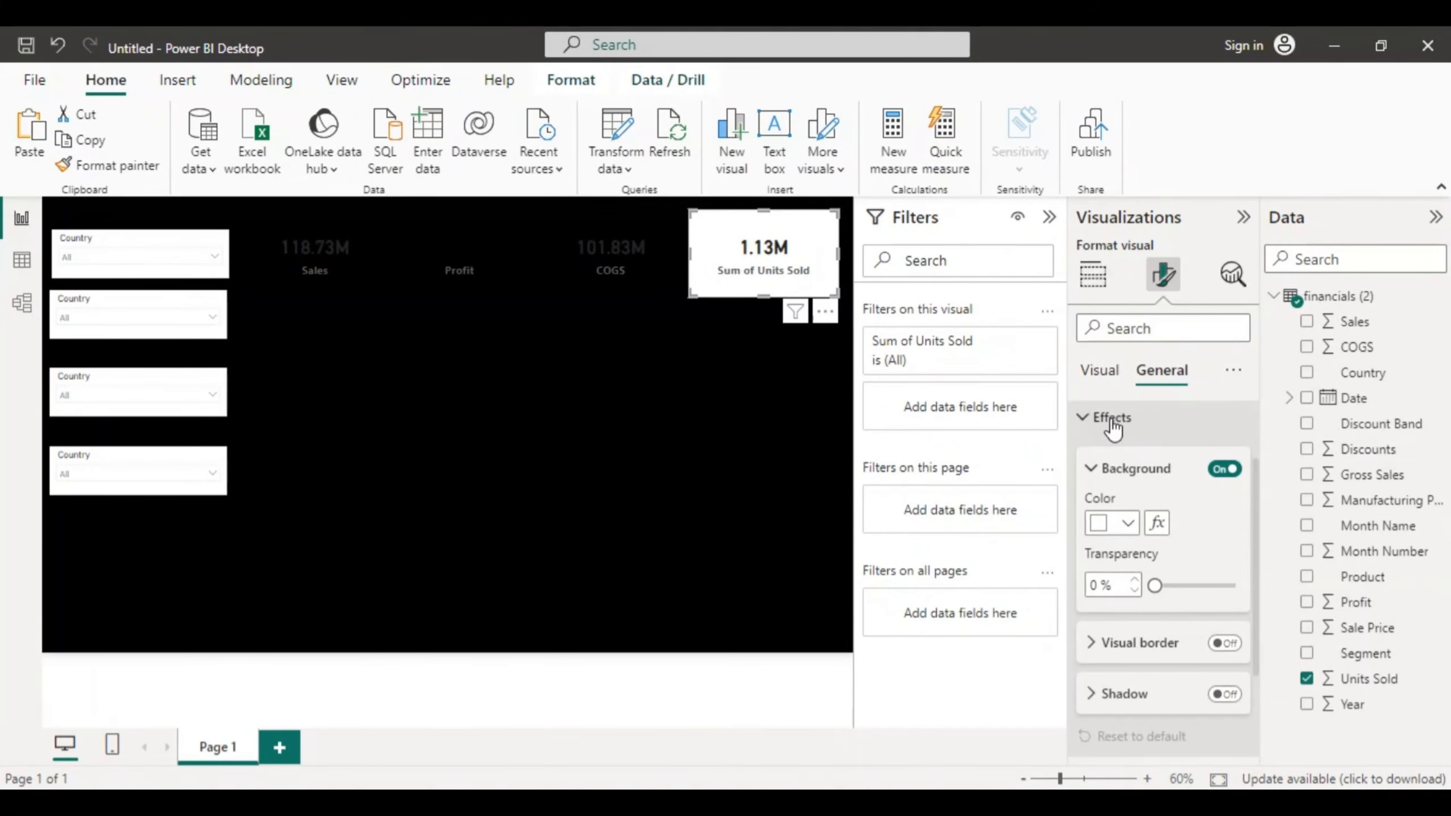
left_click(1129, 523)
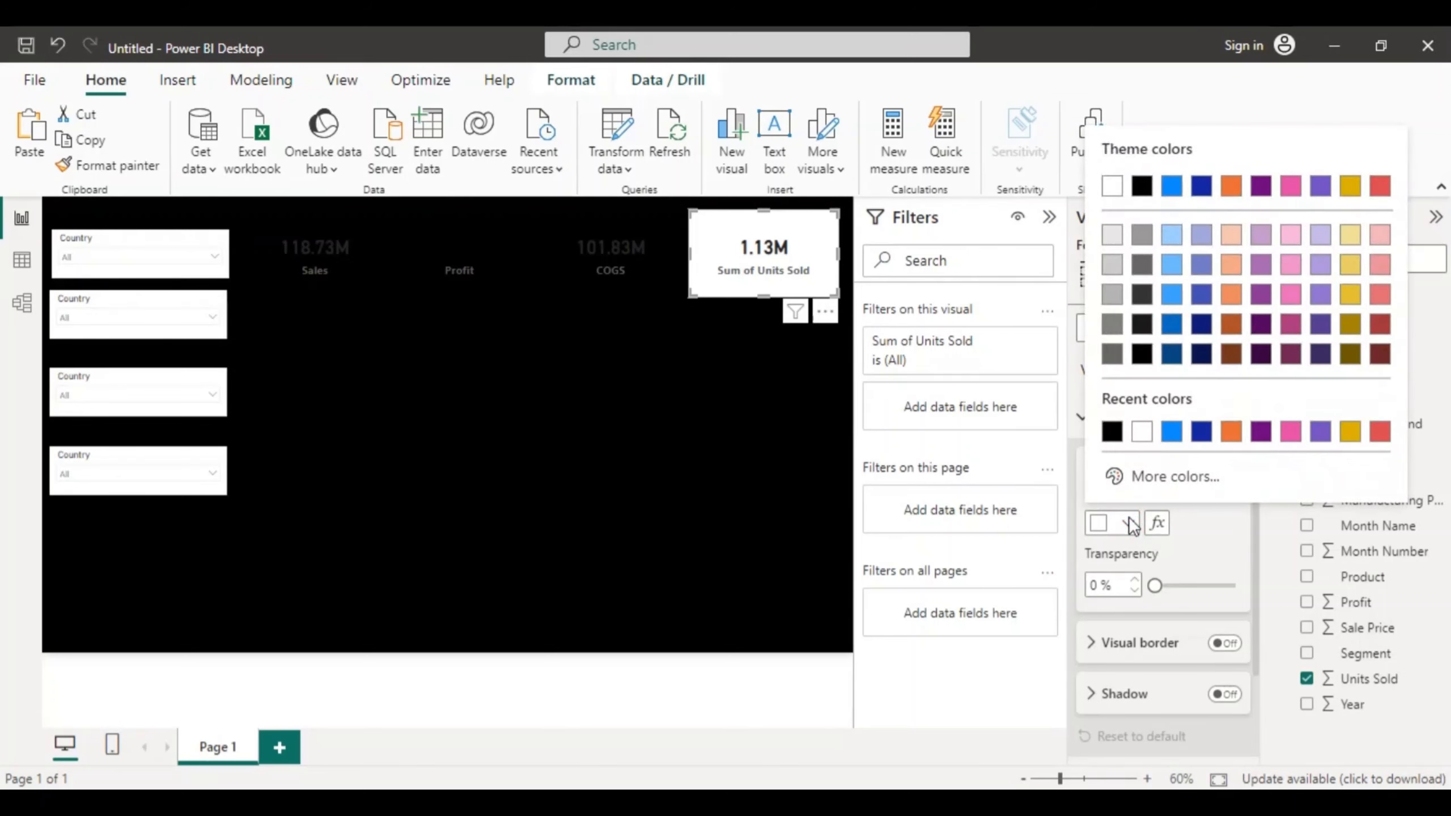
left_click(1143, 352)
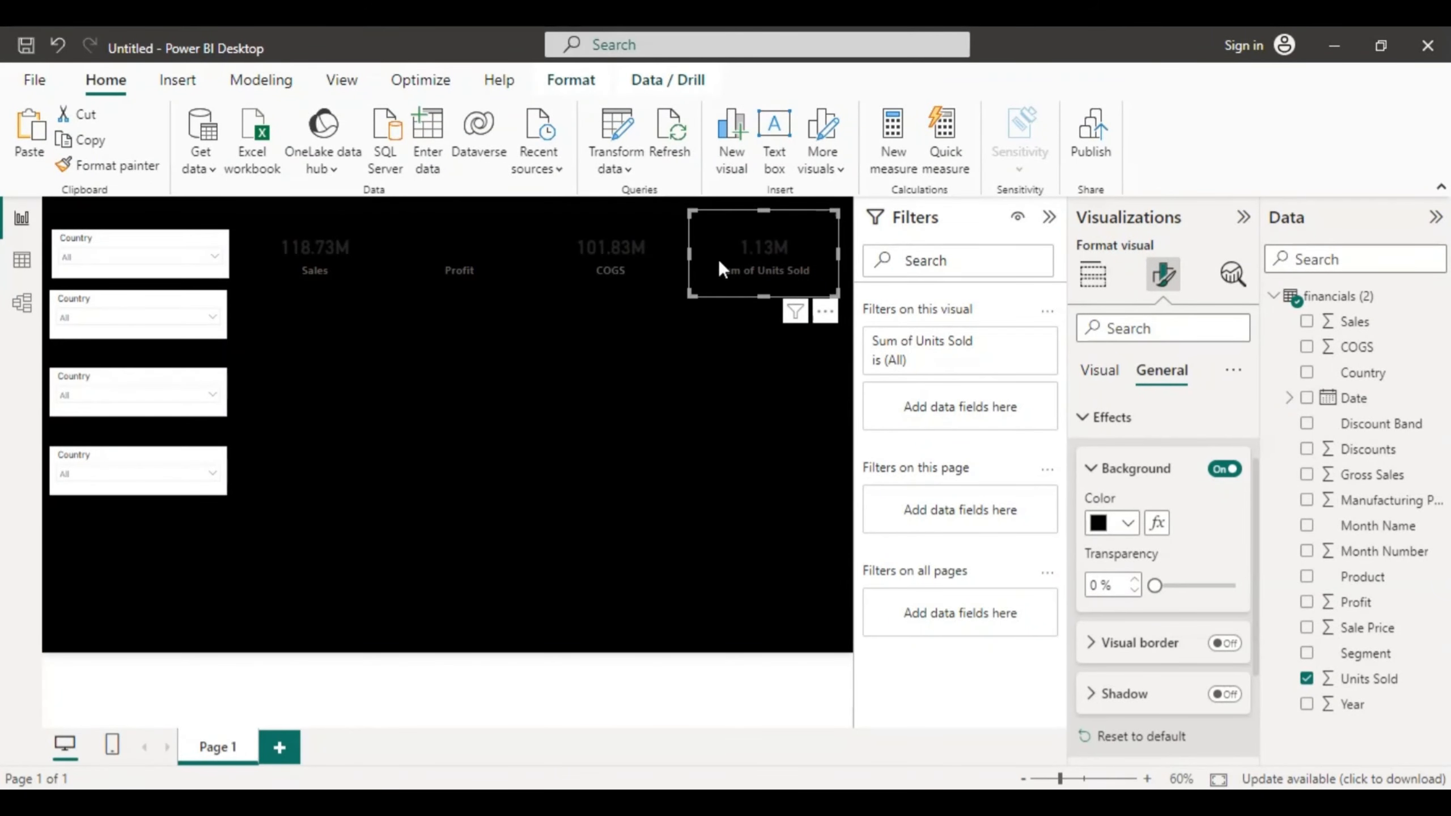
Step: Set the Sum of Units Sold card's callout value and category label colours to white
left_click(1099, 371)
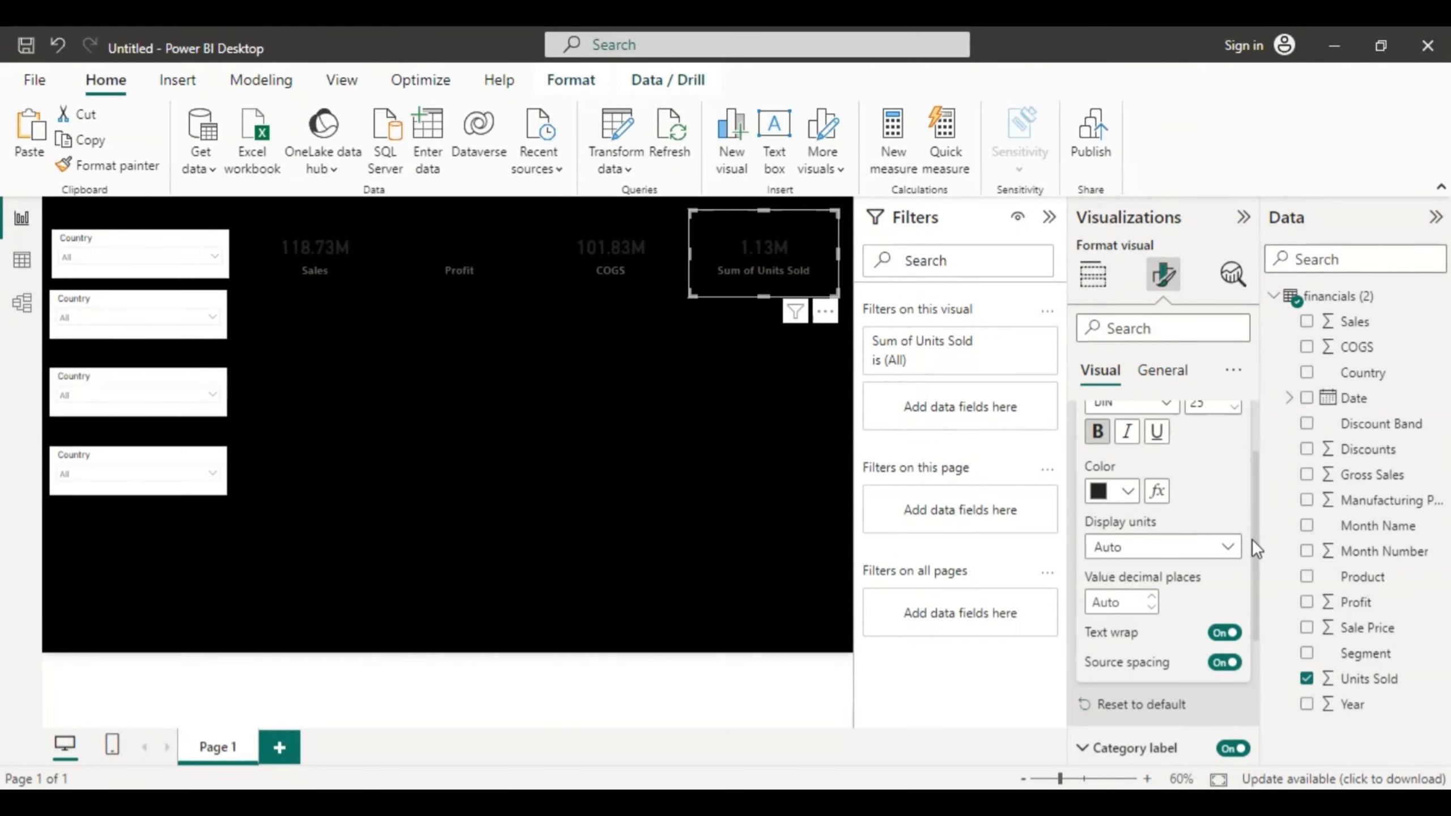
scroll(1257, 544, "down", 1)
scroll(1260, 488, "up", 3)
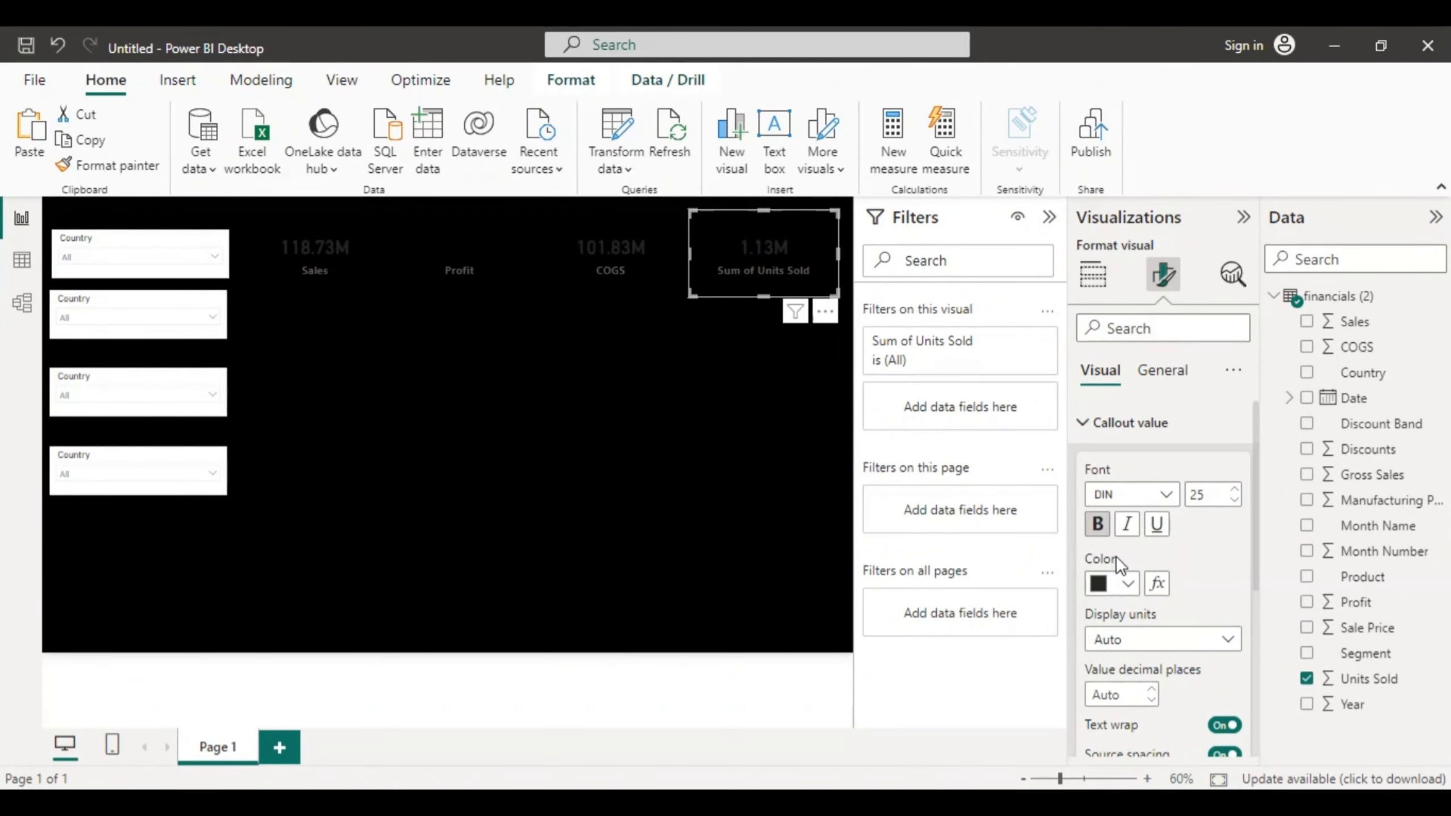
left_click(1128, 584)
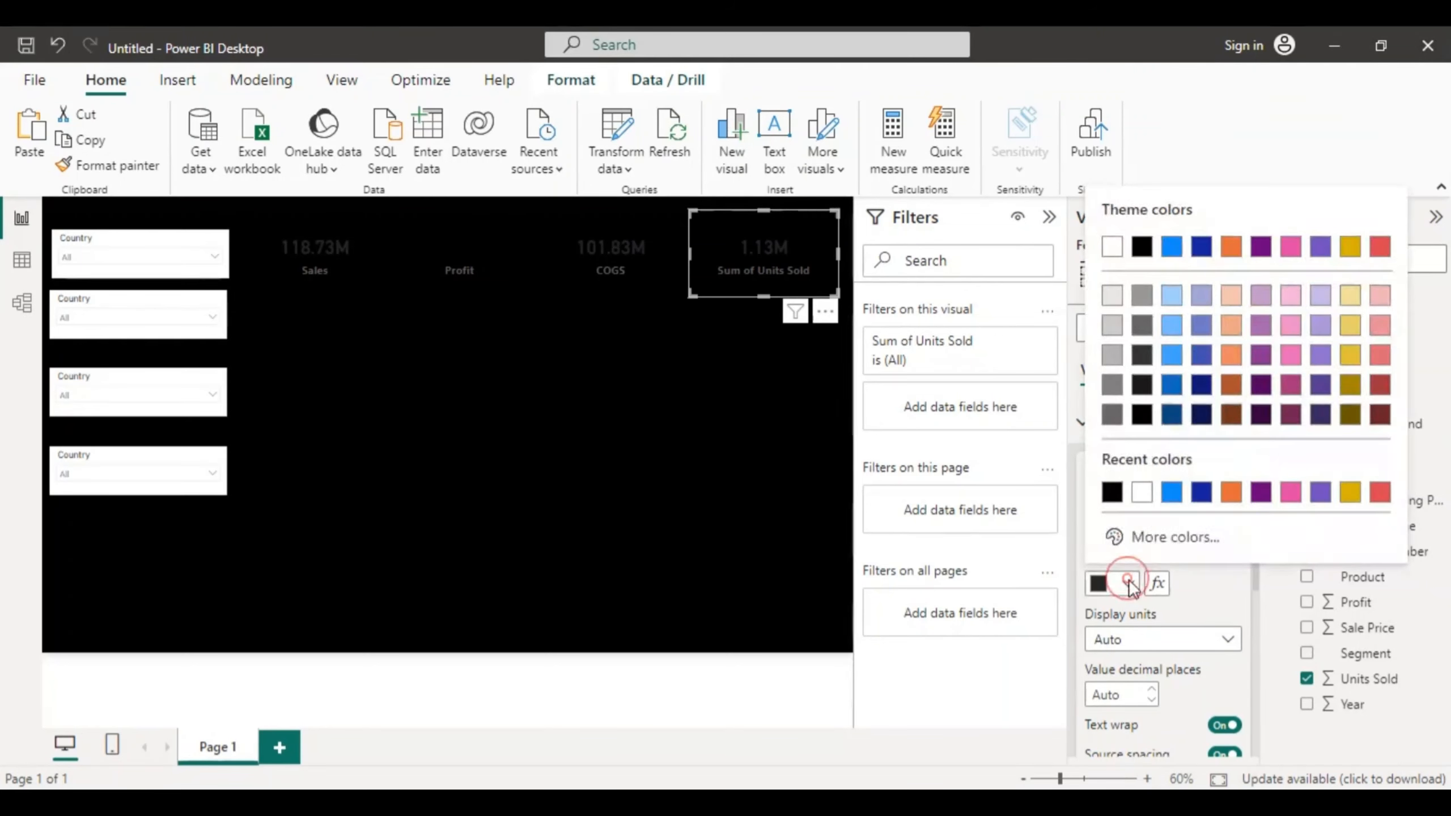
left_click(1109, 247)
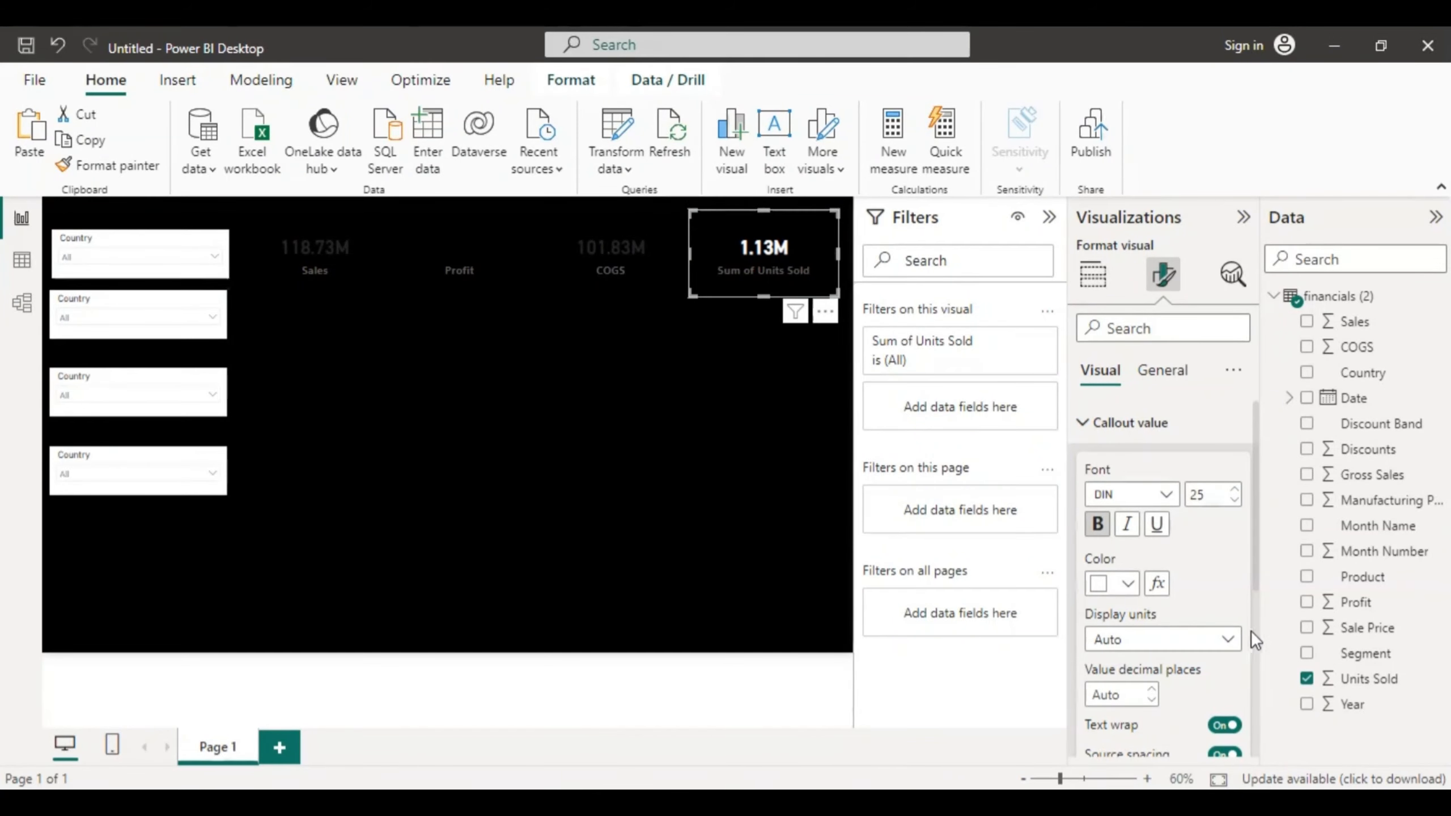
left_click_drag(1256, 580, 1230, 740)
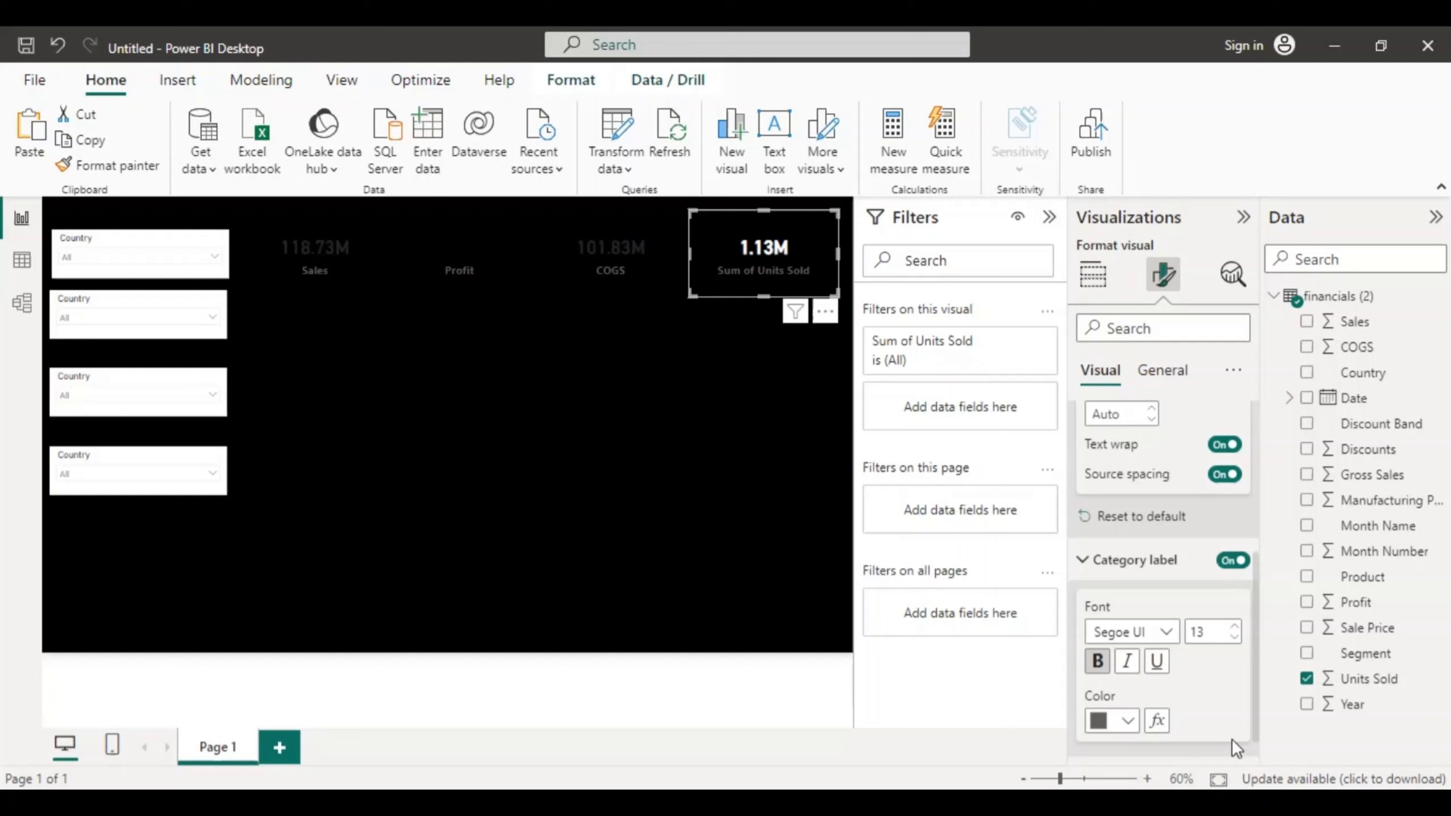
left_click(1130, 718)
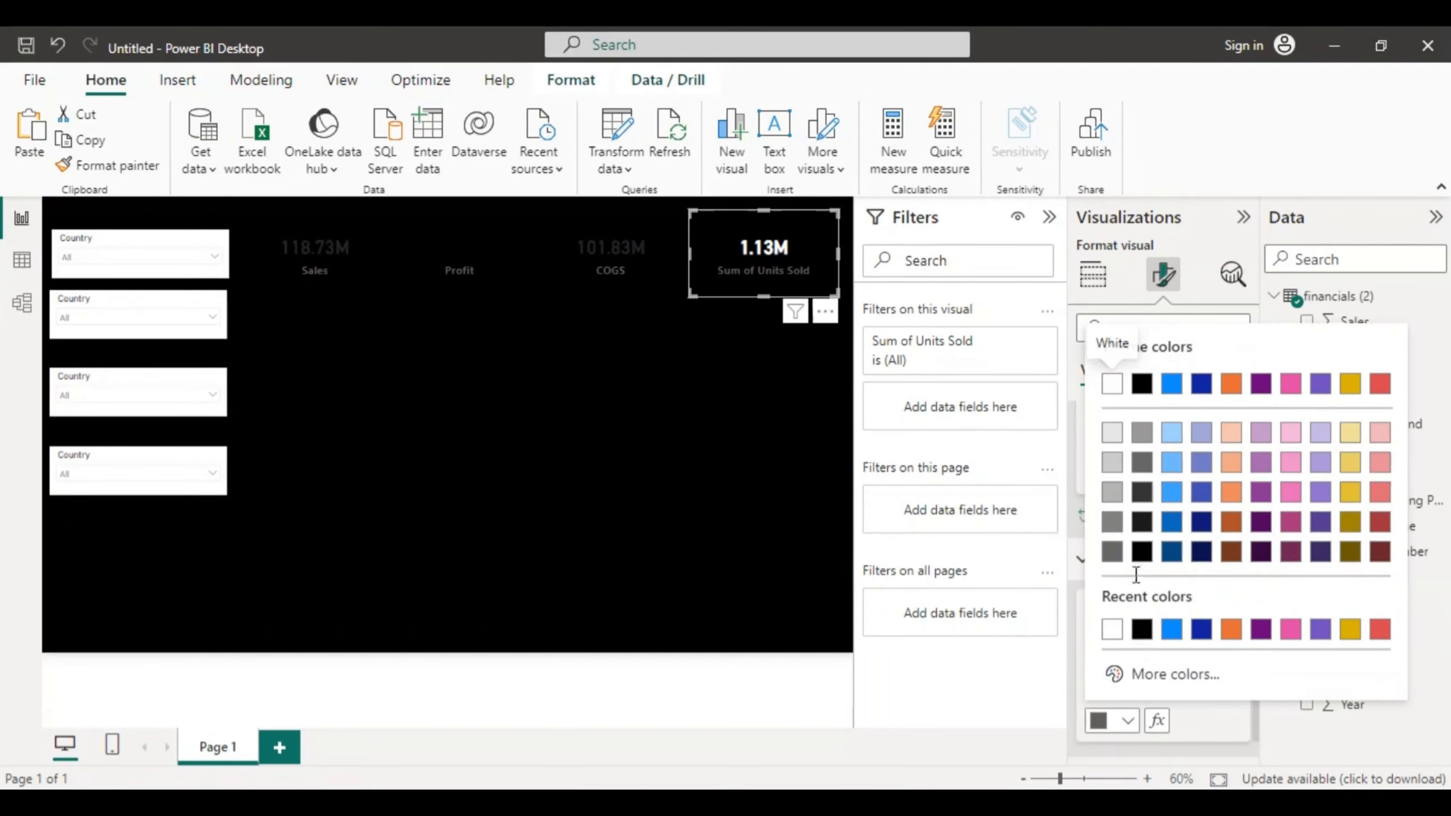
left_click(1111, 384)
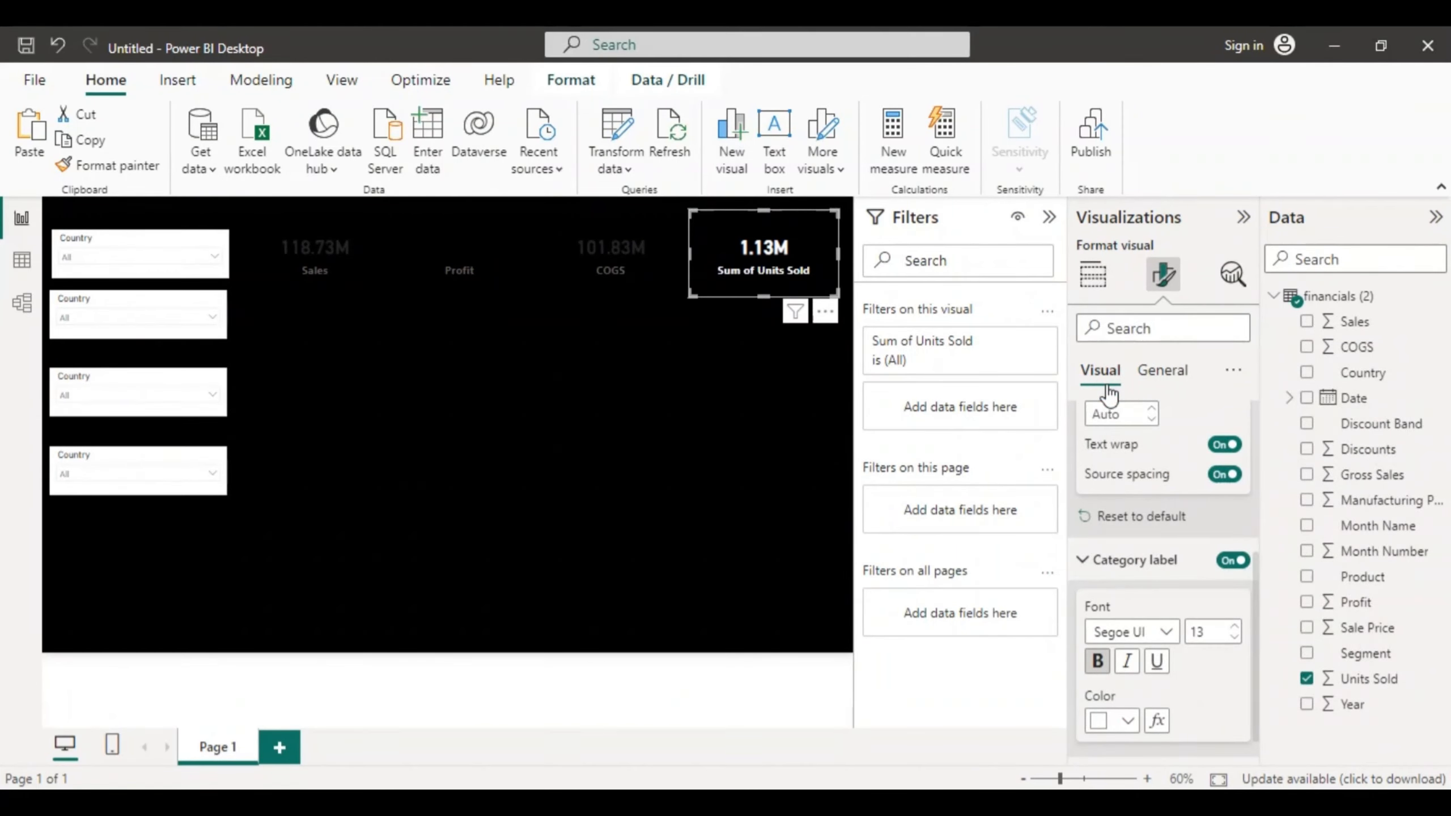
Step: Set the COGS card's category label and callout value colours to white
left_click(596, 230)
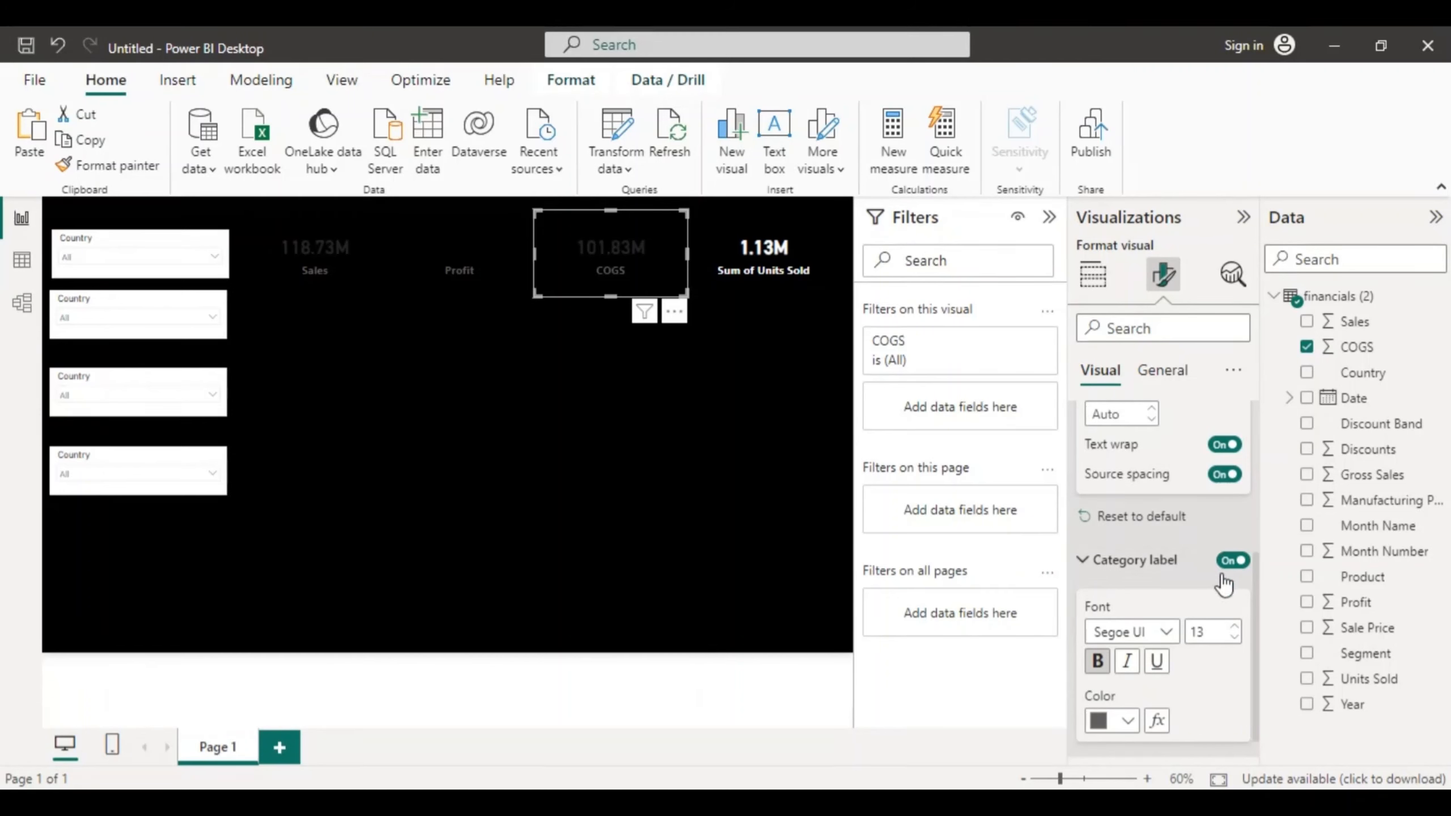
left_click(1130, 721)
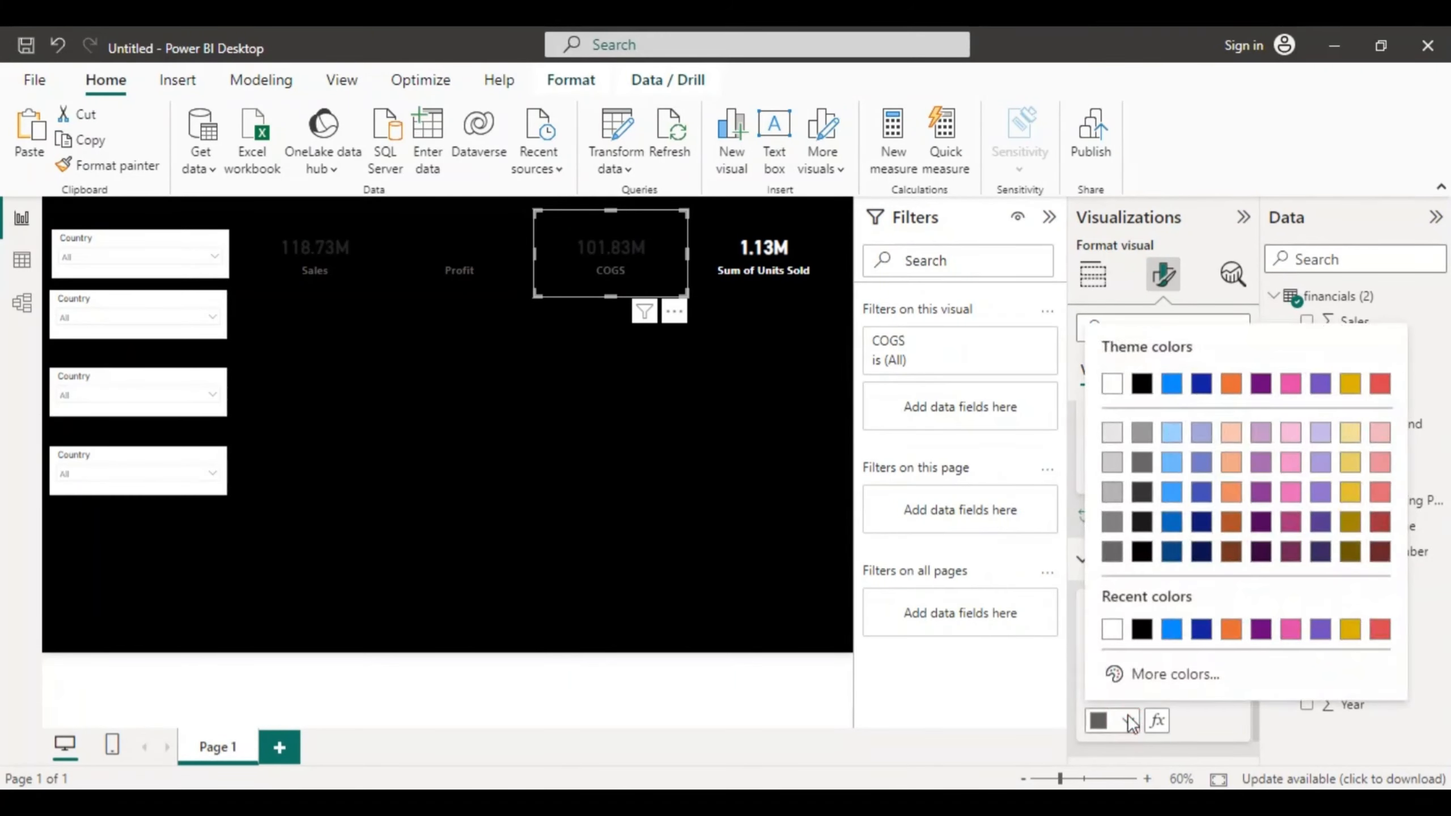
left_click(1111, 385)
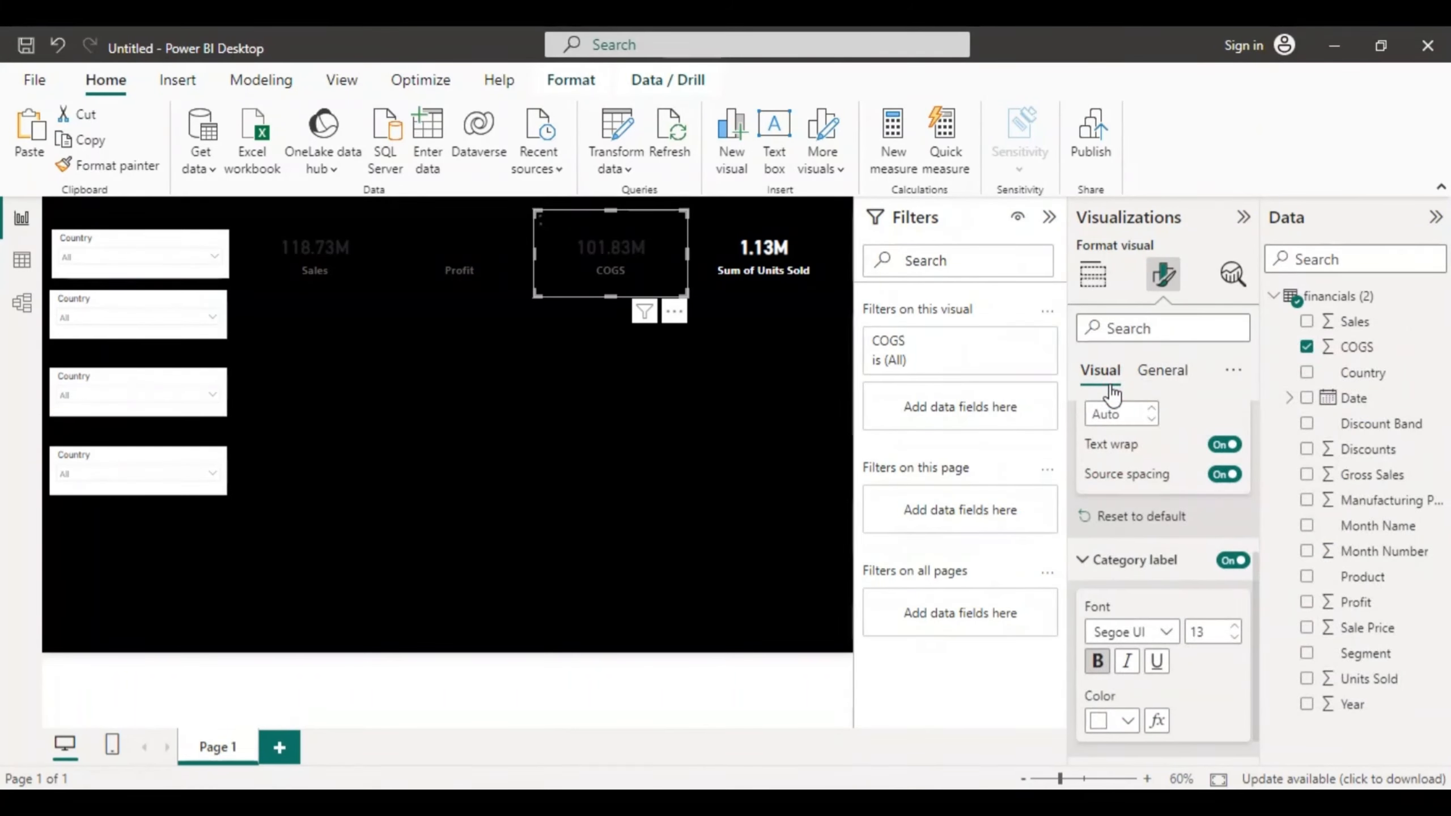
left_click_drag(1257, 583, 1256, 461)
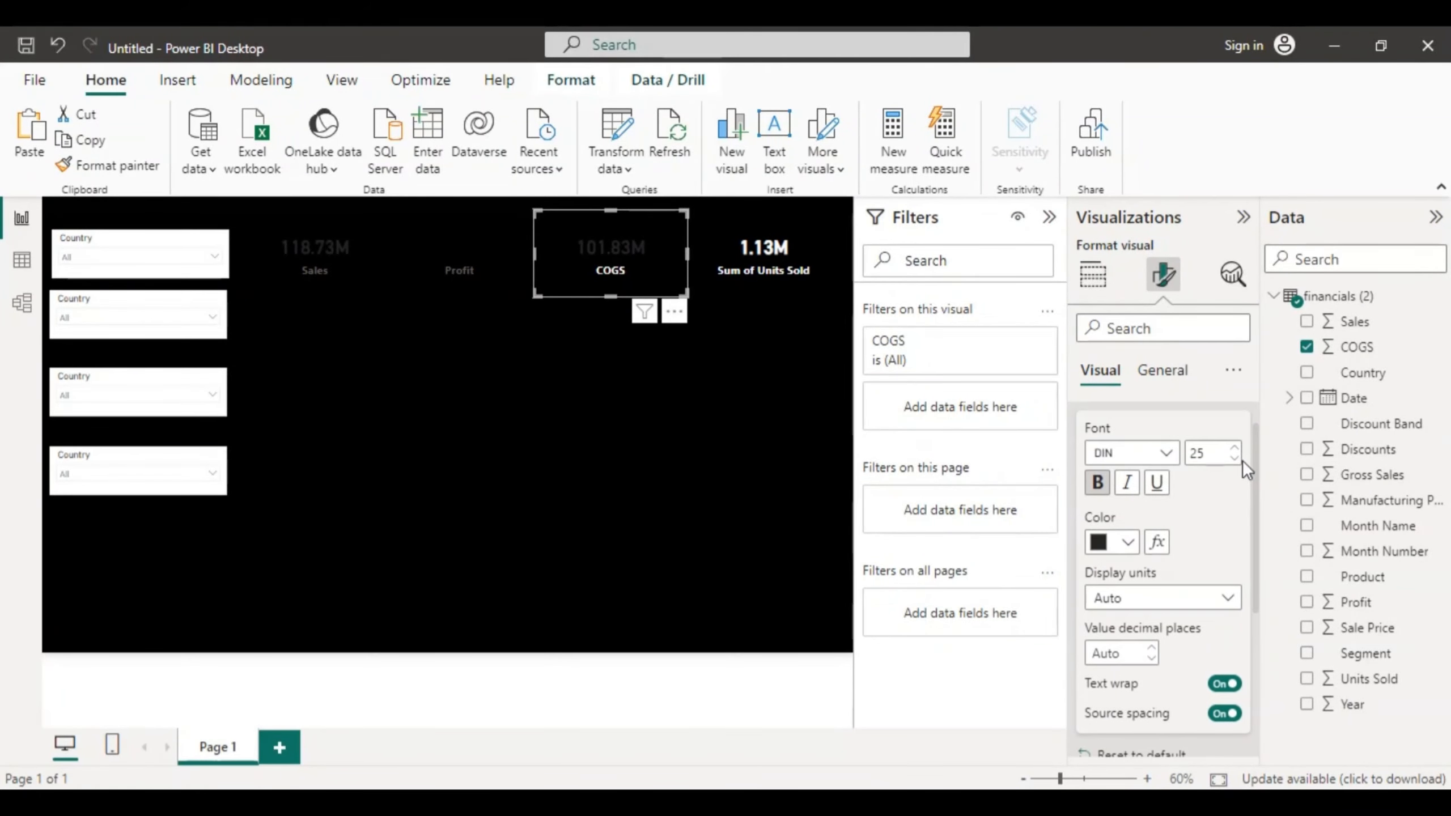
left_click(1127, 541)
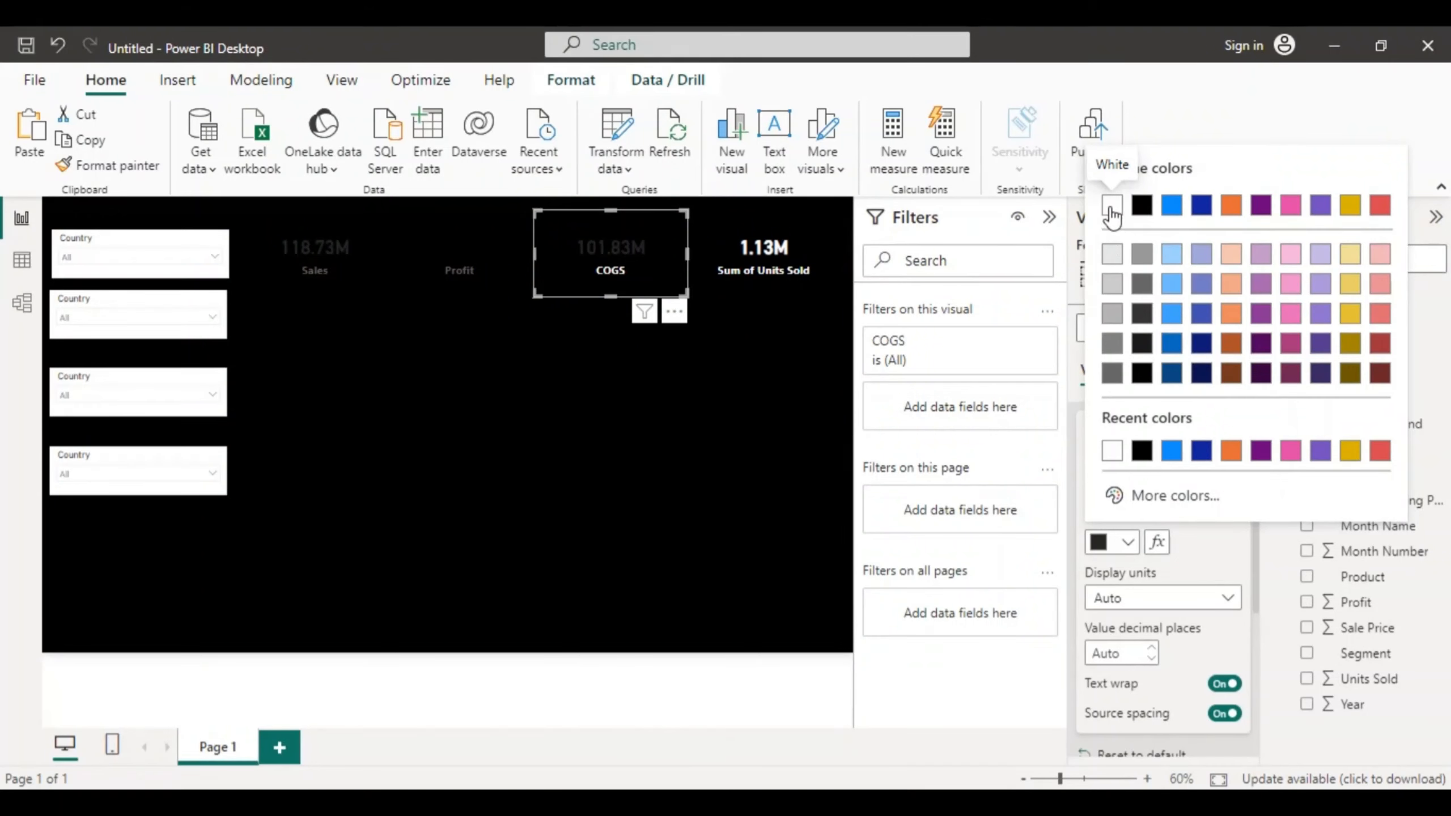
left_click(1111, 204)
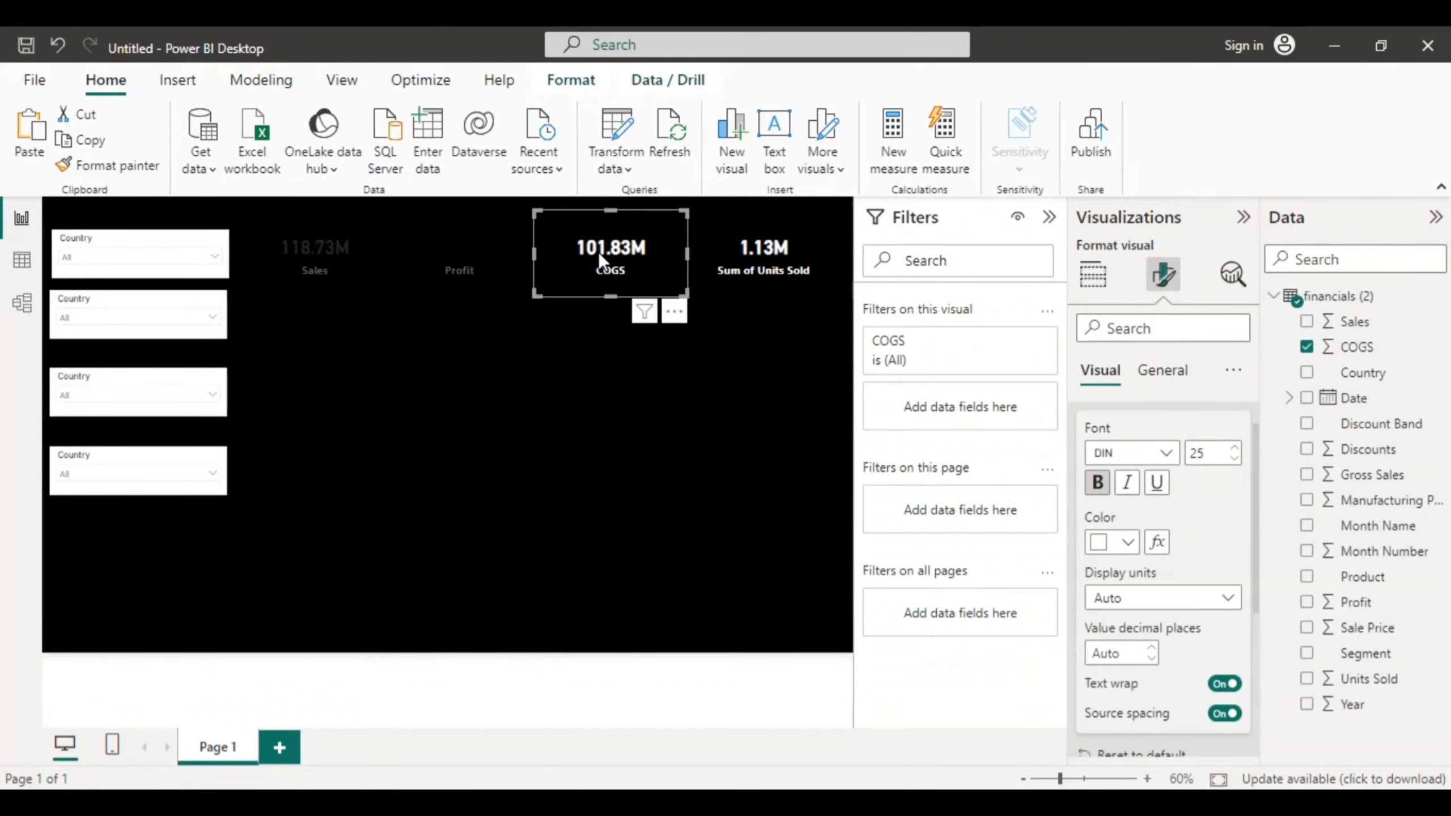
Step: Set the Profit card's callout value and category label colours to white
left_click(499, 225)
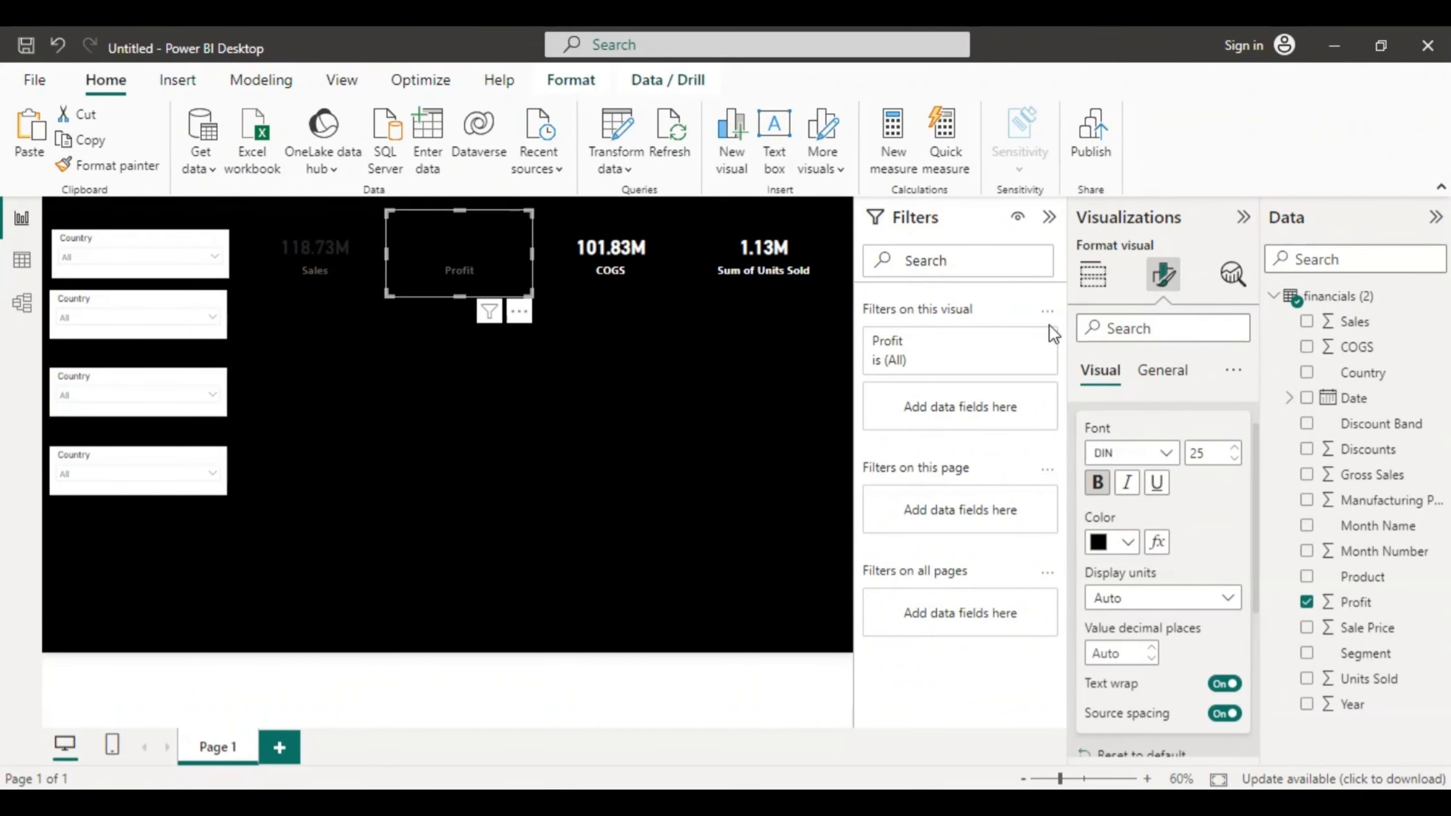
left_click(1130, 542)
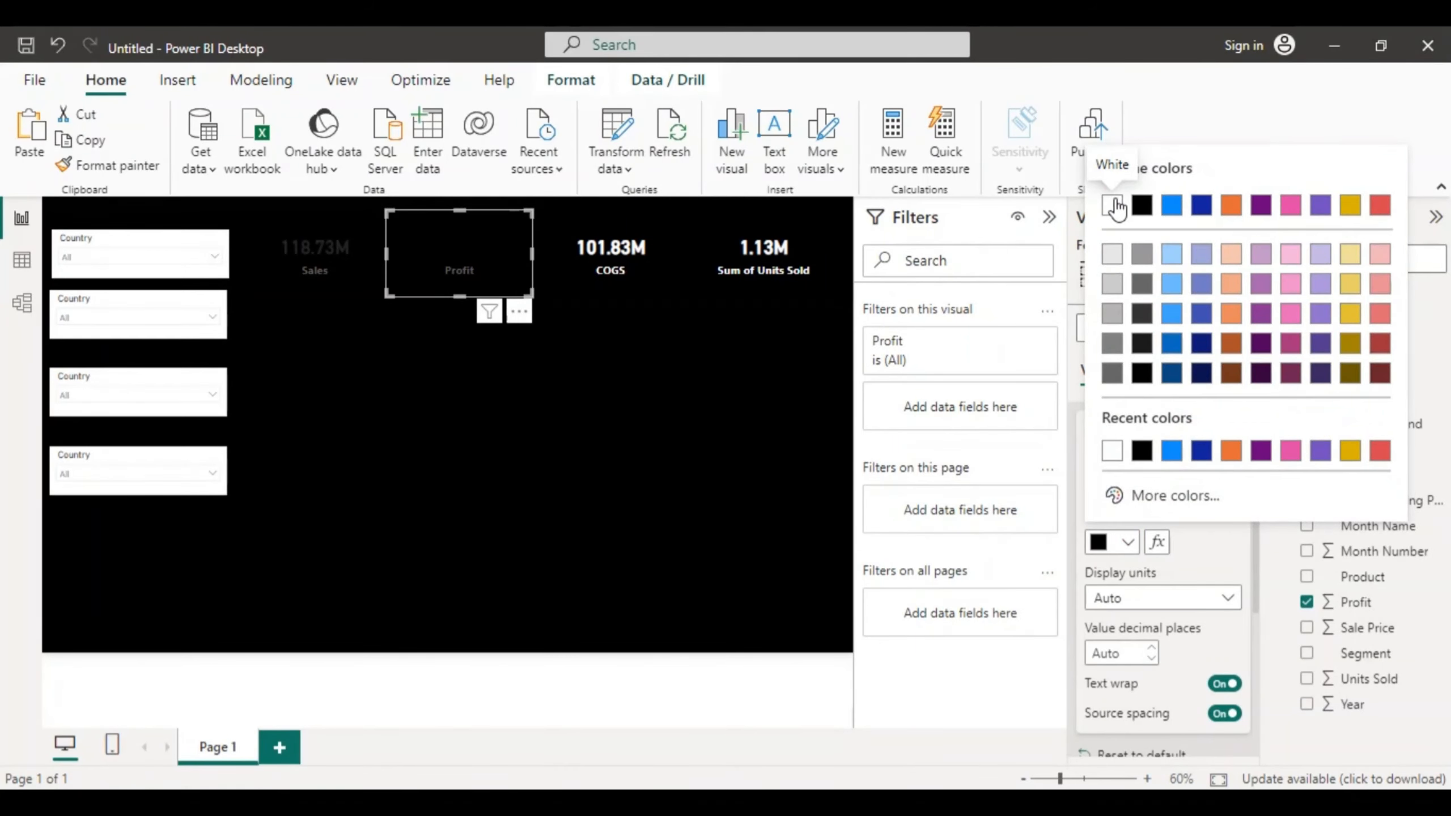
left_click(1112, 204)
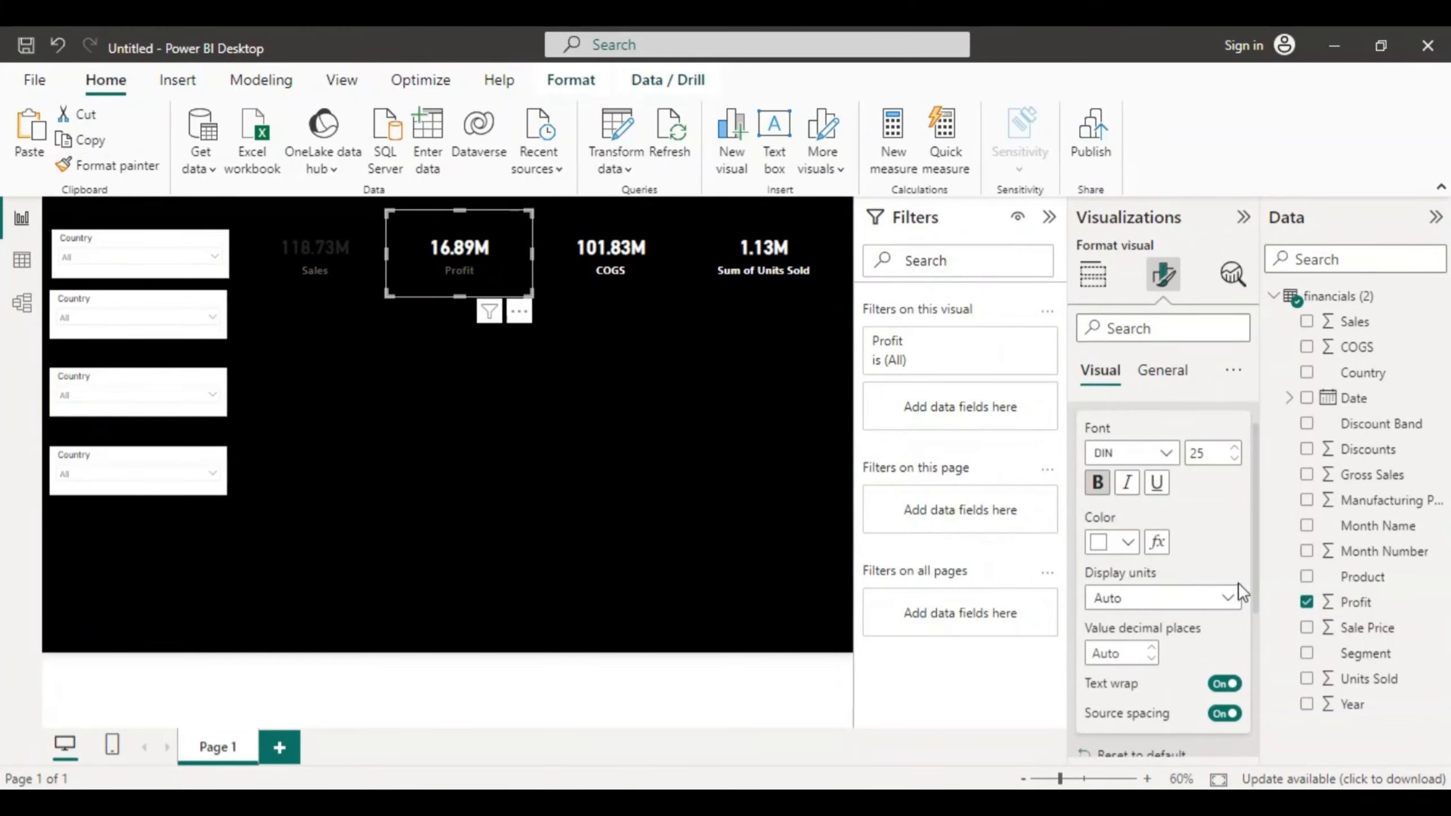
scroll(1256, 623, "down", 3)
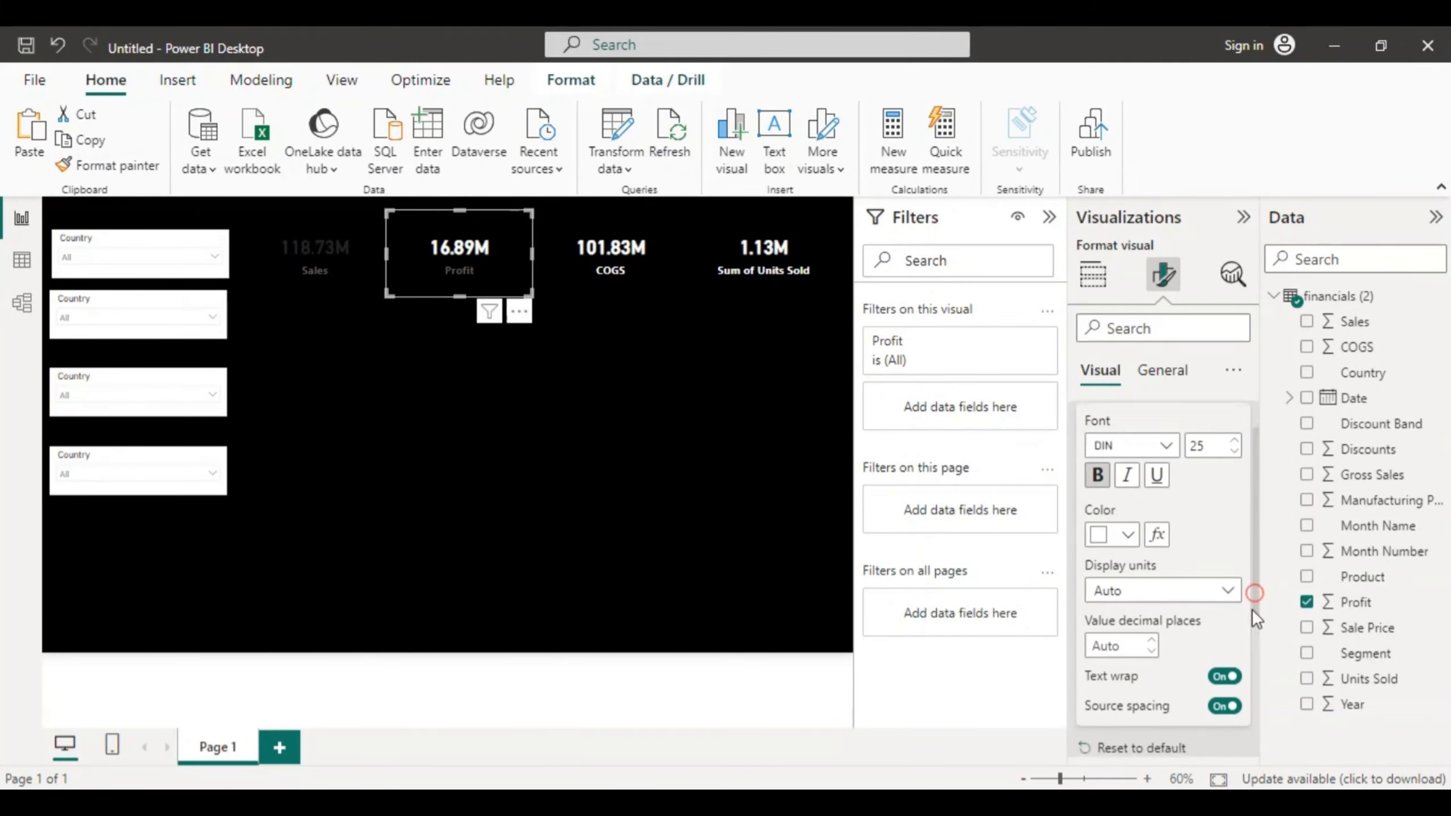
scroll(1252, 680, "down", 2)
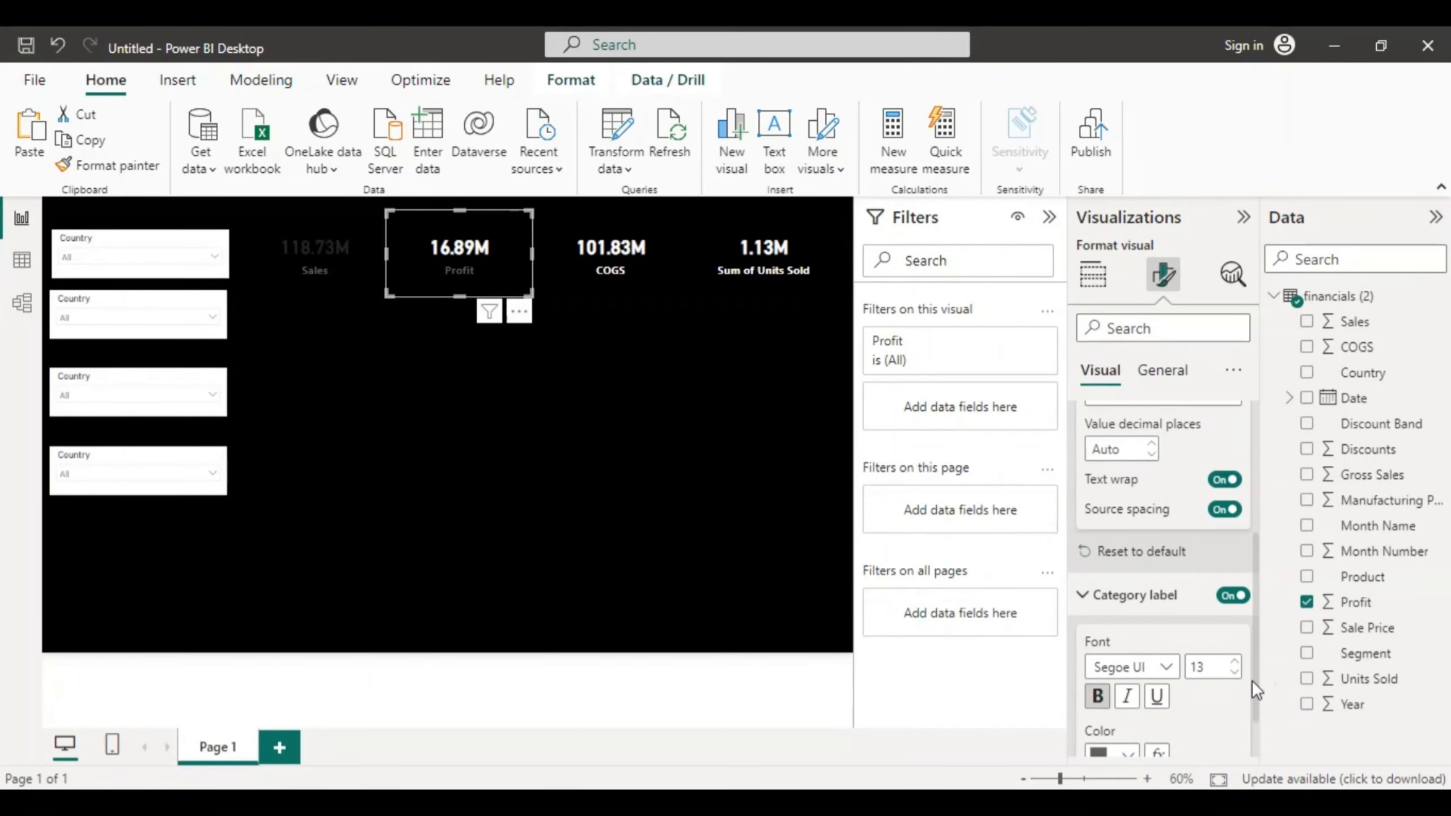
scroll(1255, 694, "down", 1)
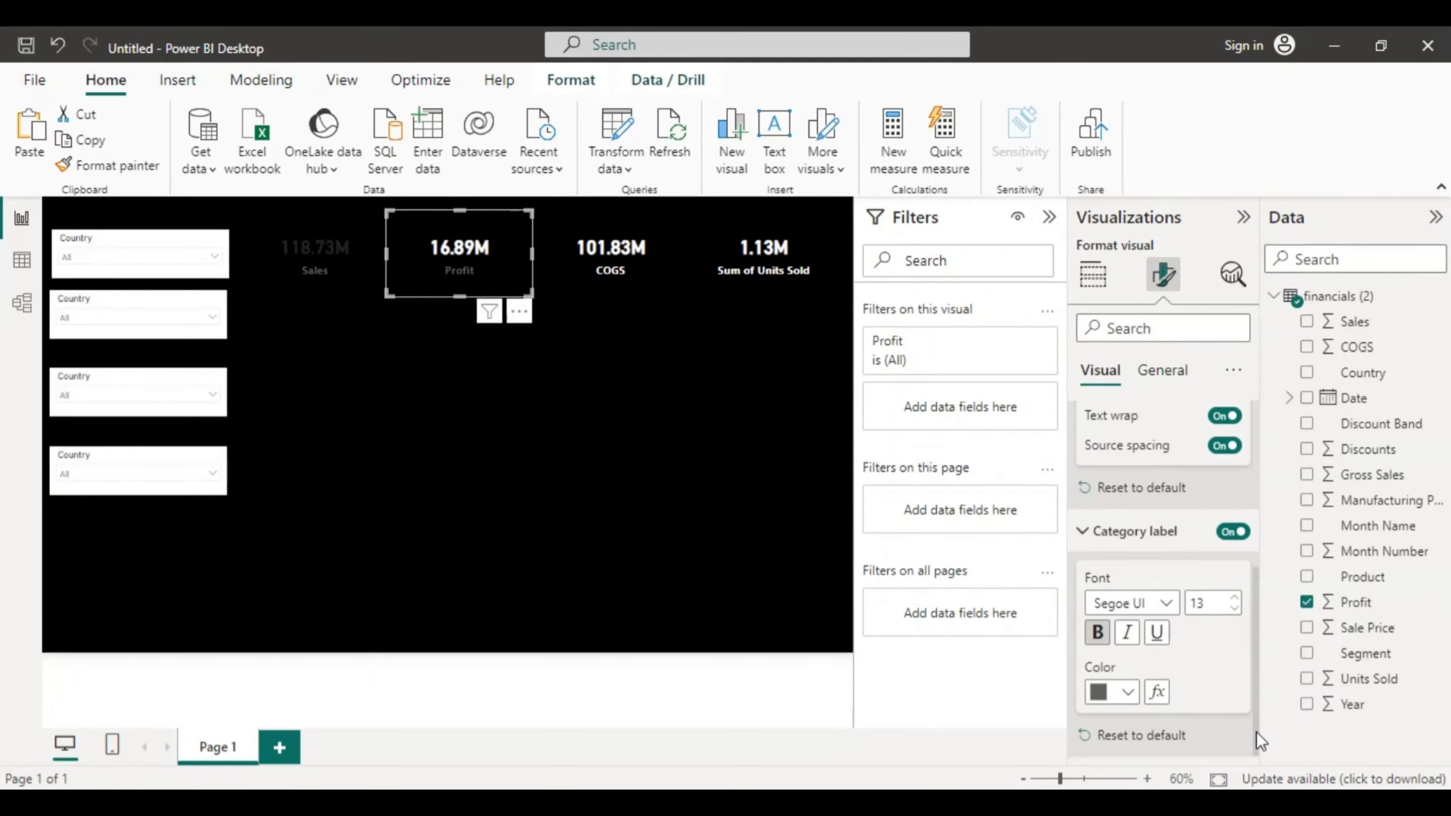
left_click(1129, 693)
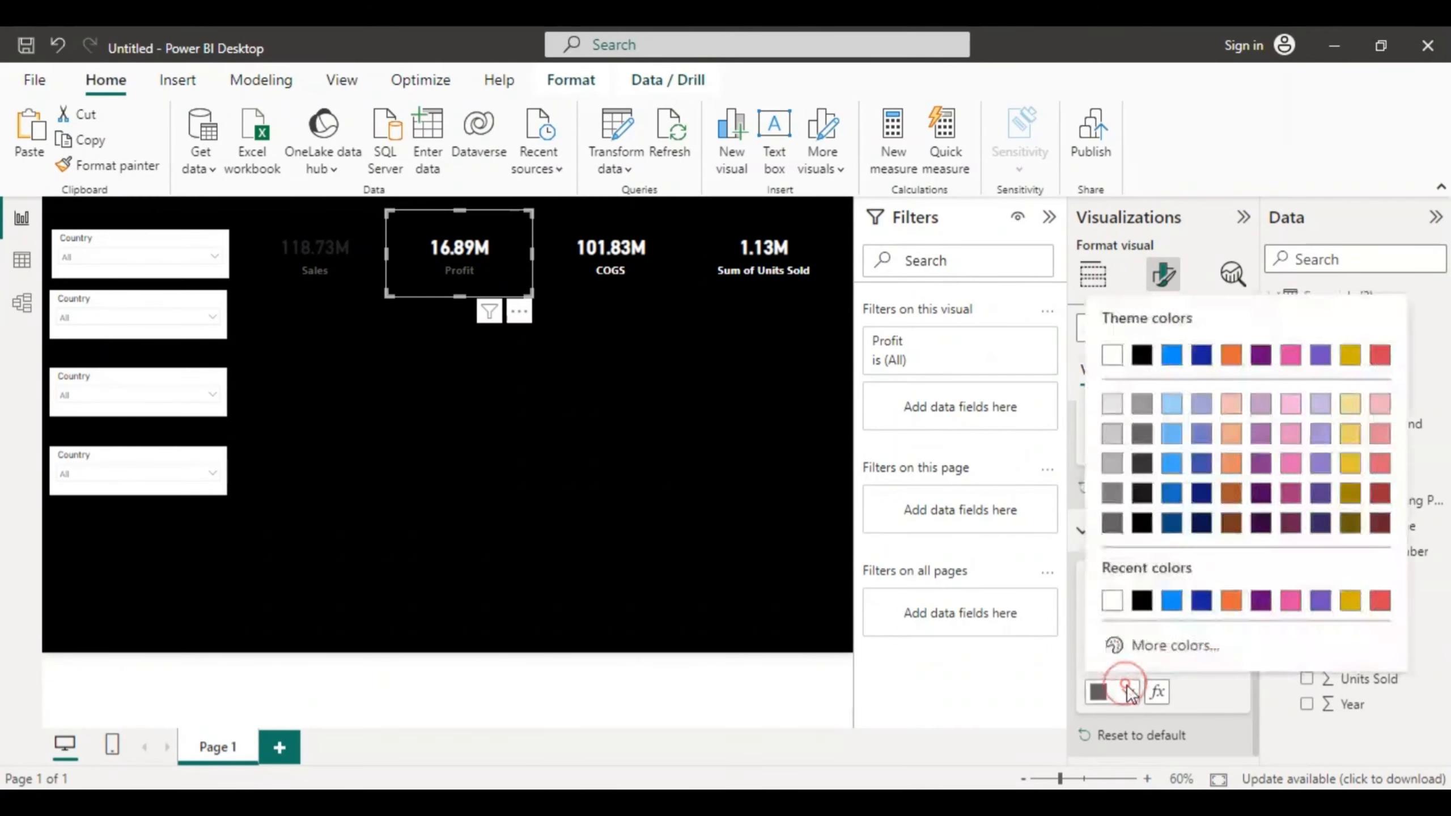
left_click(1110, 355)
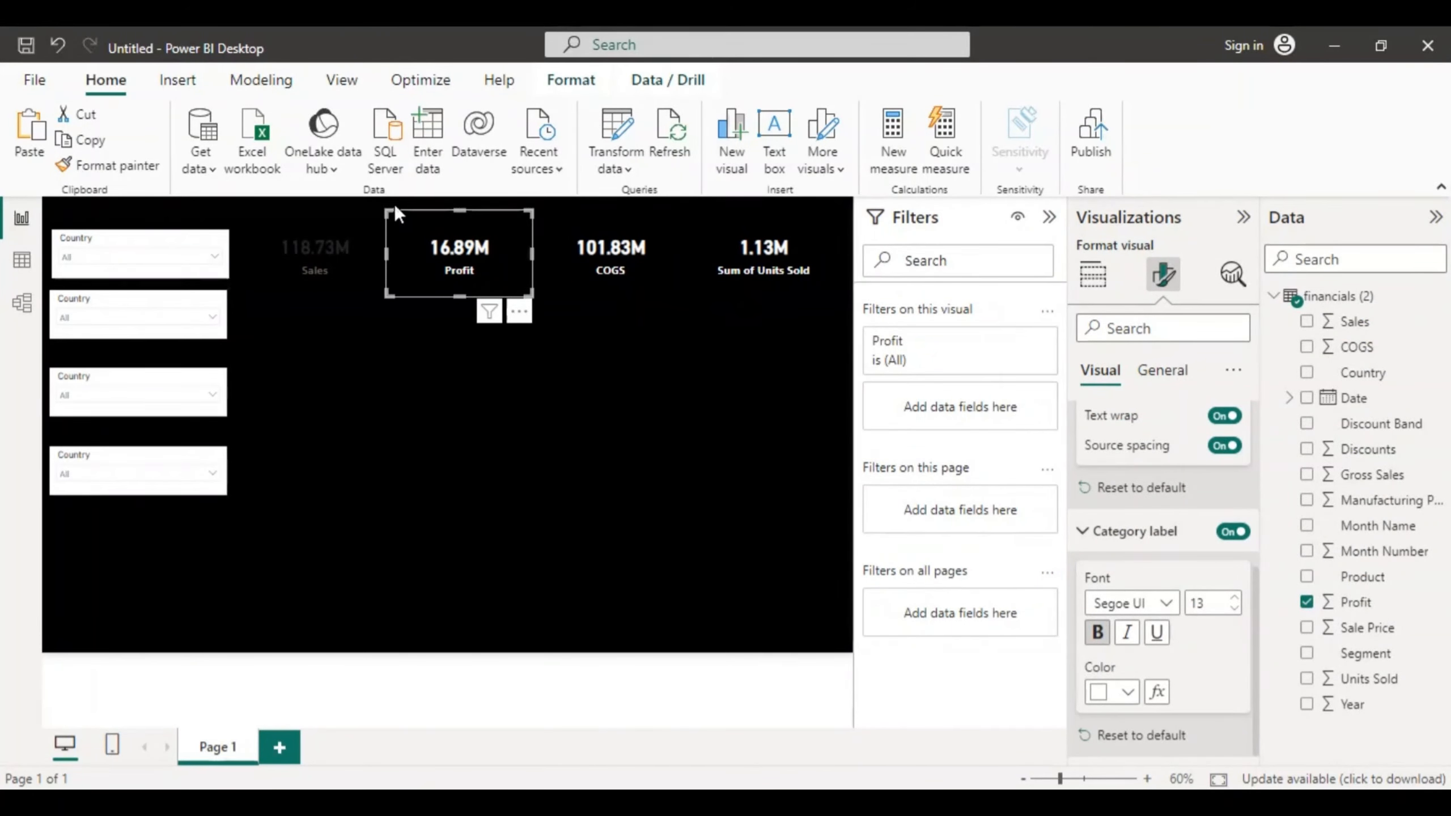
Step: Open the colour choices for the Sales card's category label
left_click(339, 218)
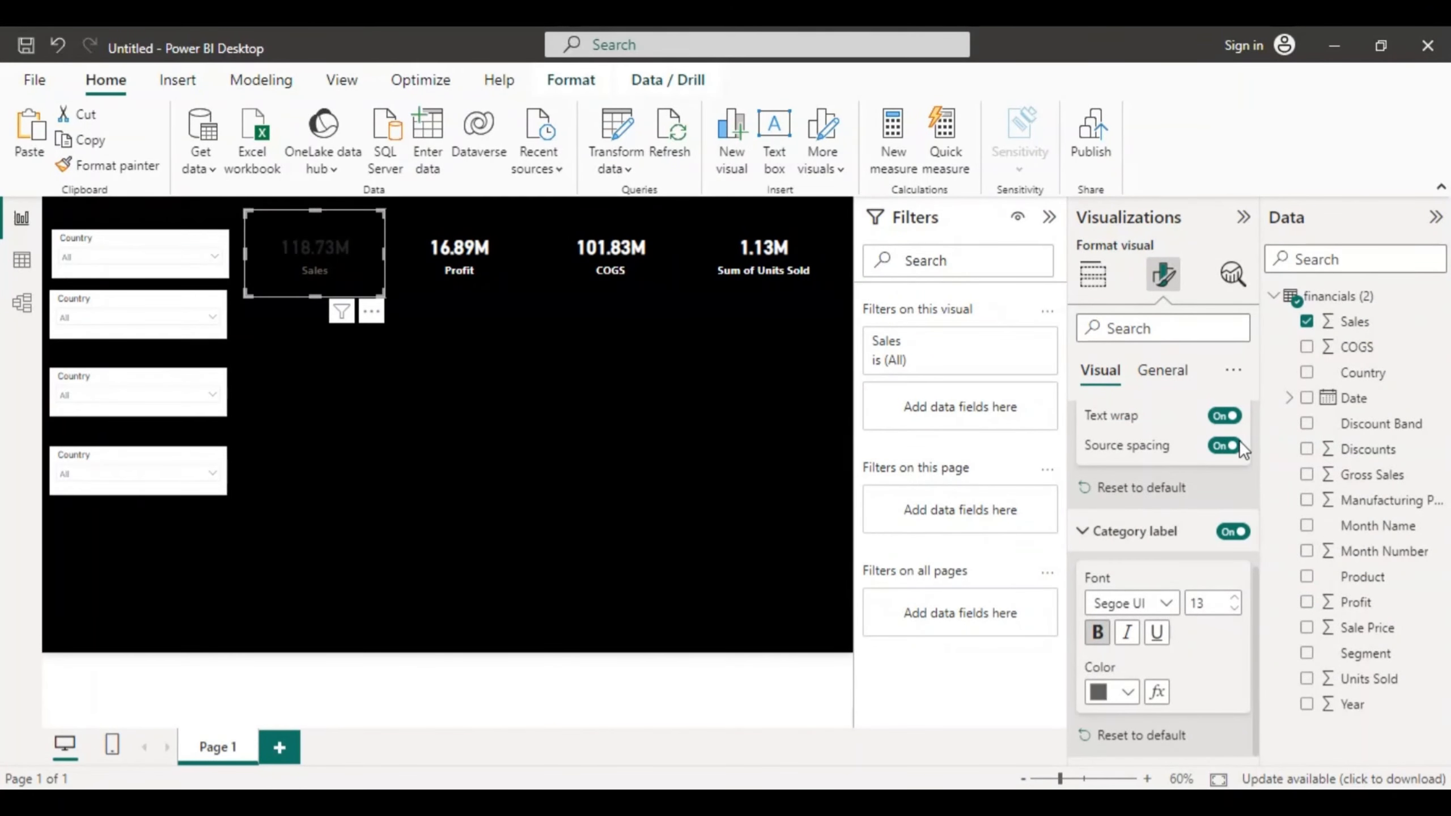
left_click(1125, 692)
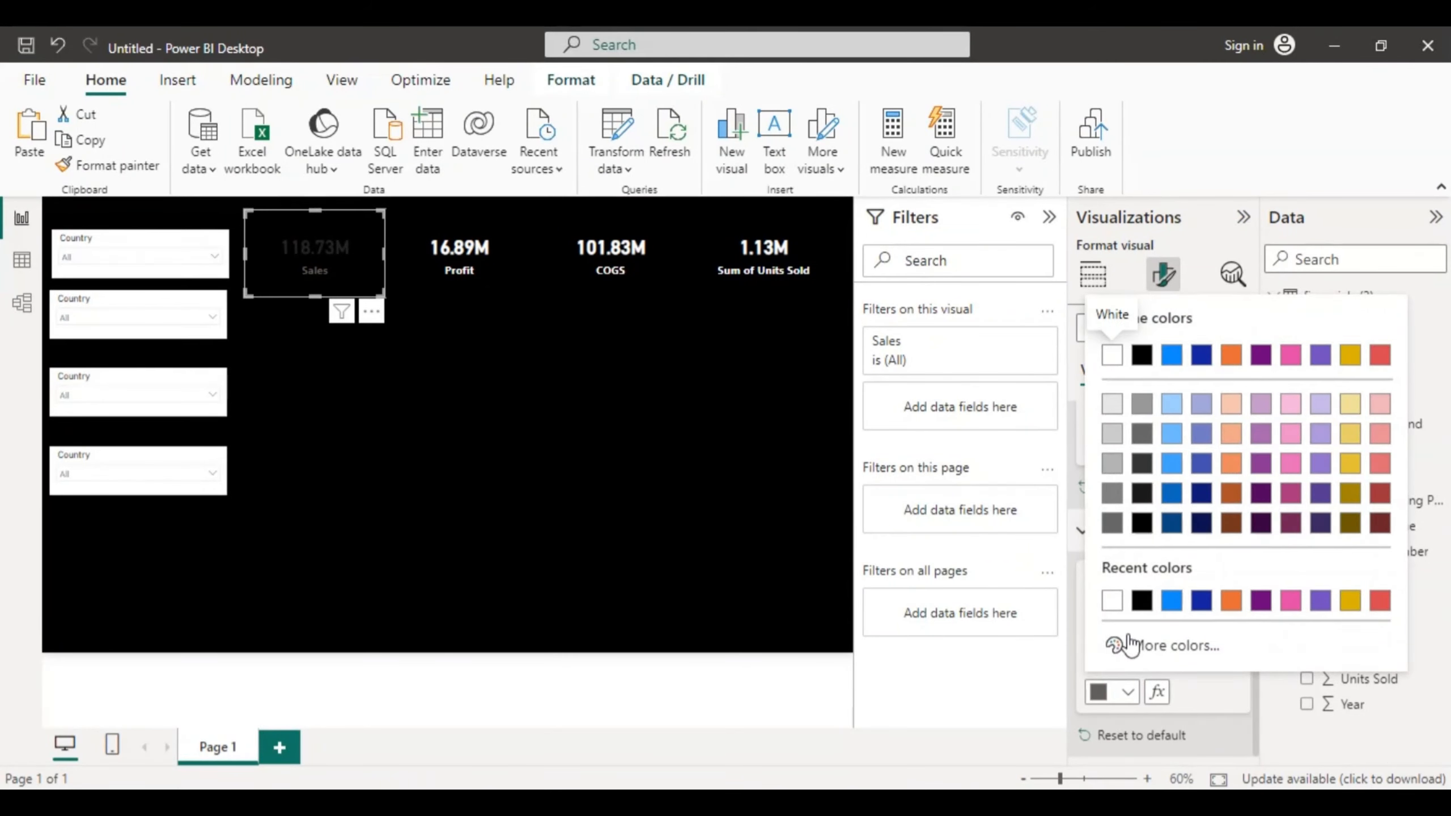
Step: Set the Sales card's category label and callout value colors to white
left_click(1111, 356)
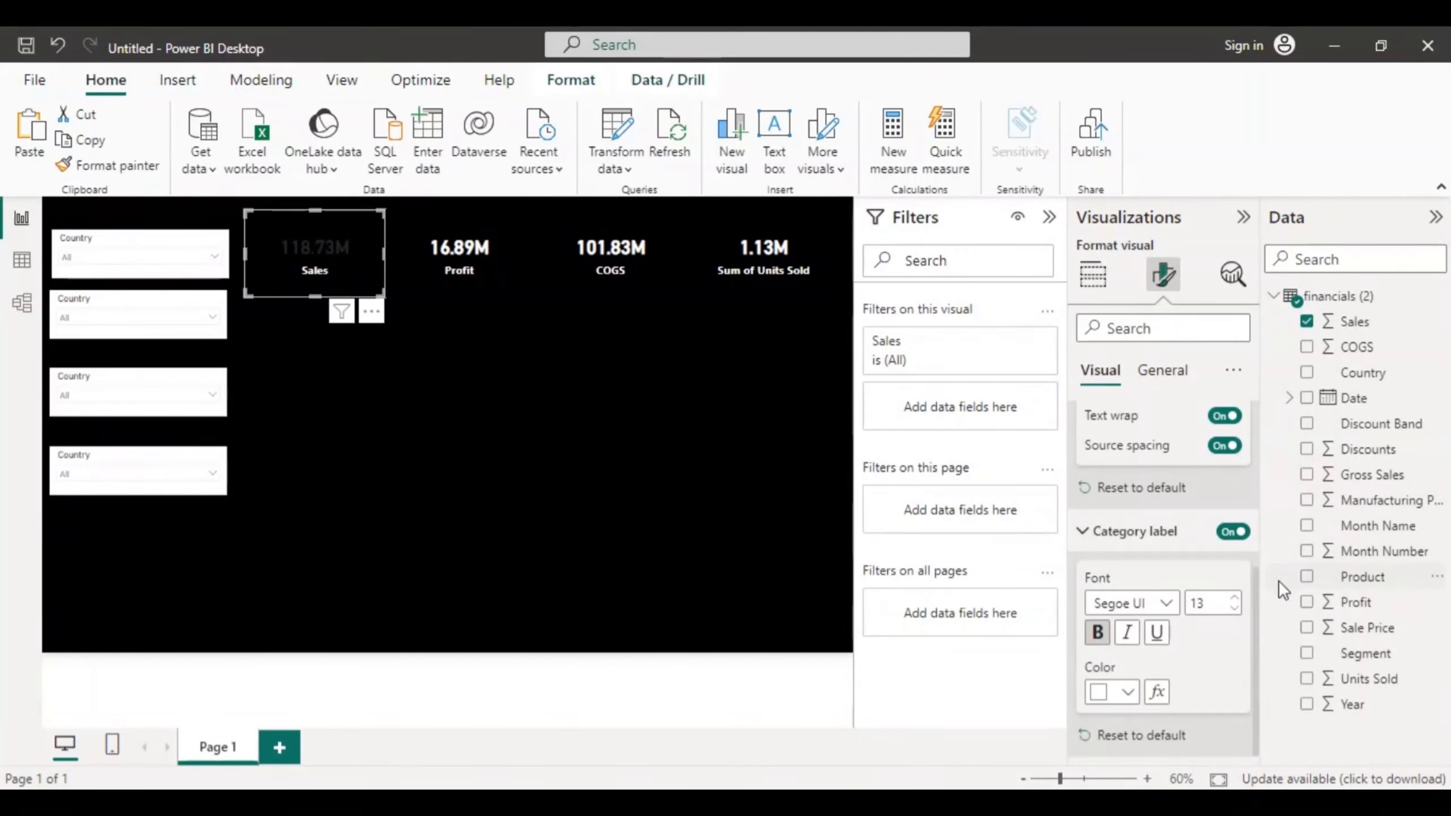
left_click_drag(1257, 597, 1259, 431)
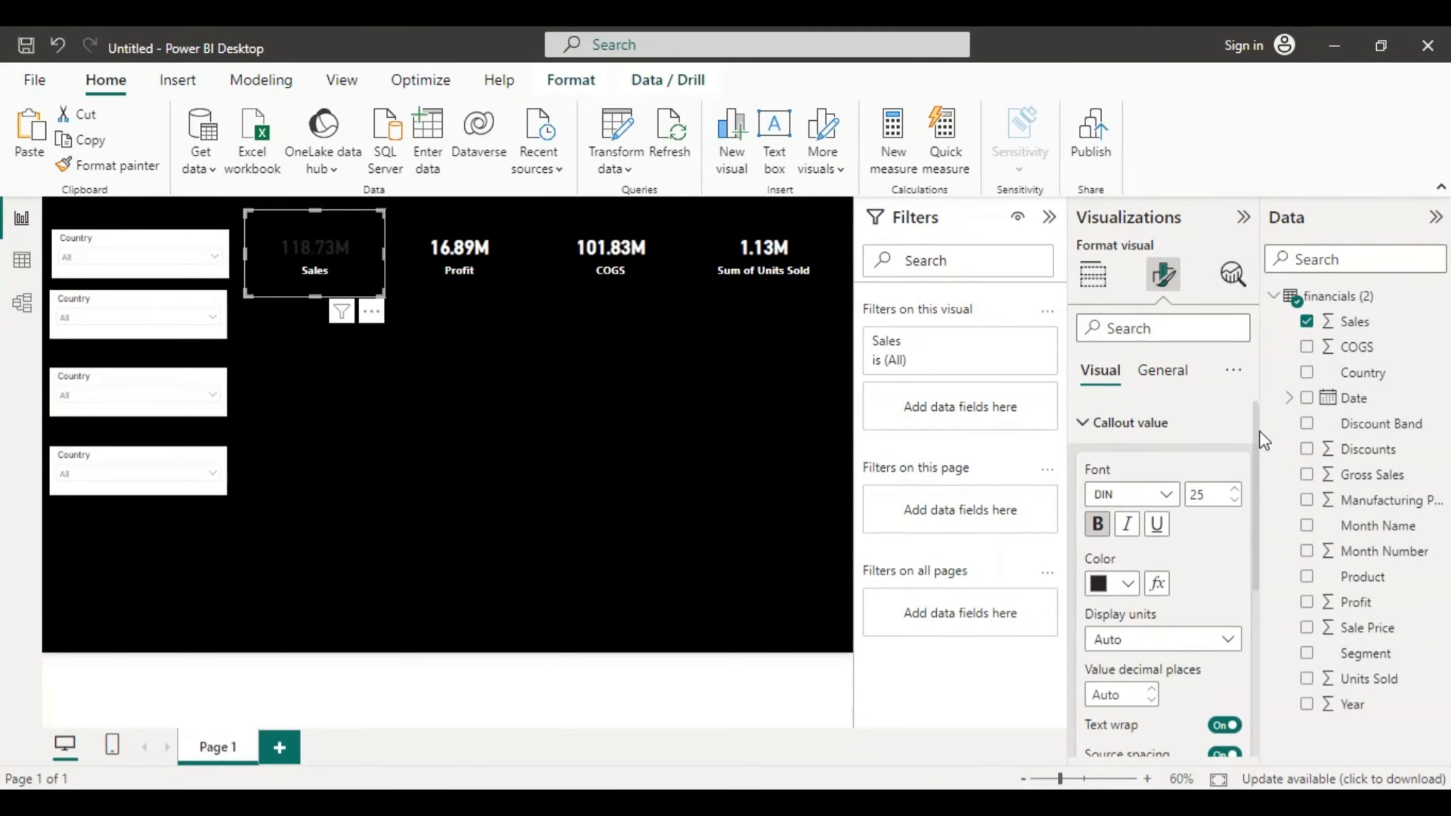
left_click(1128, 583)
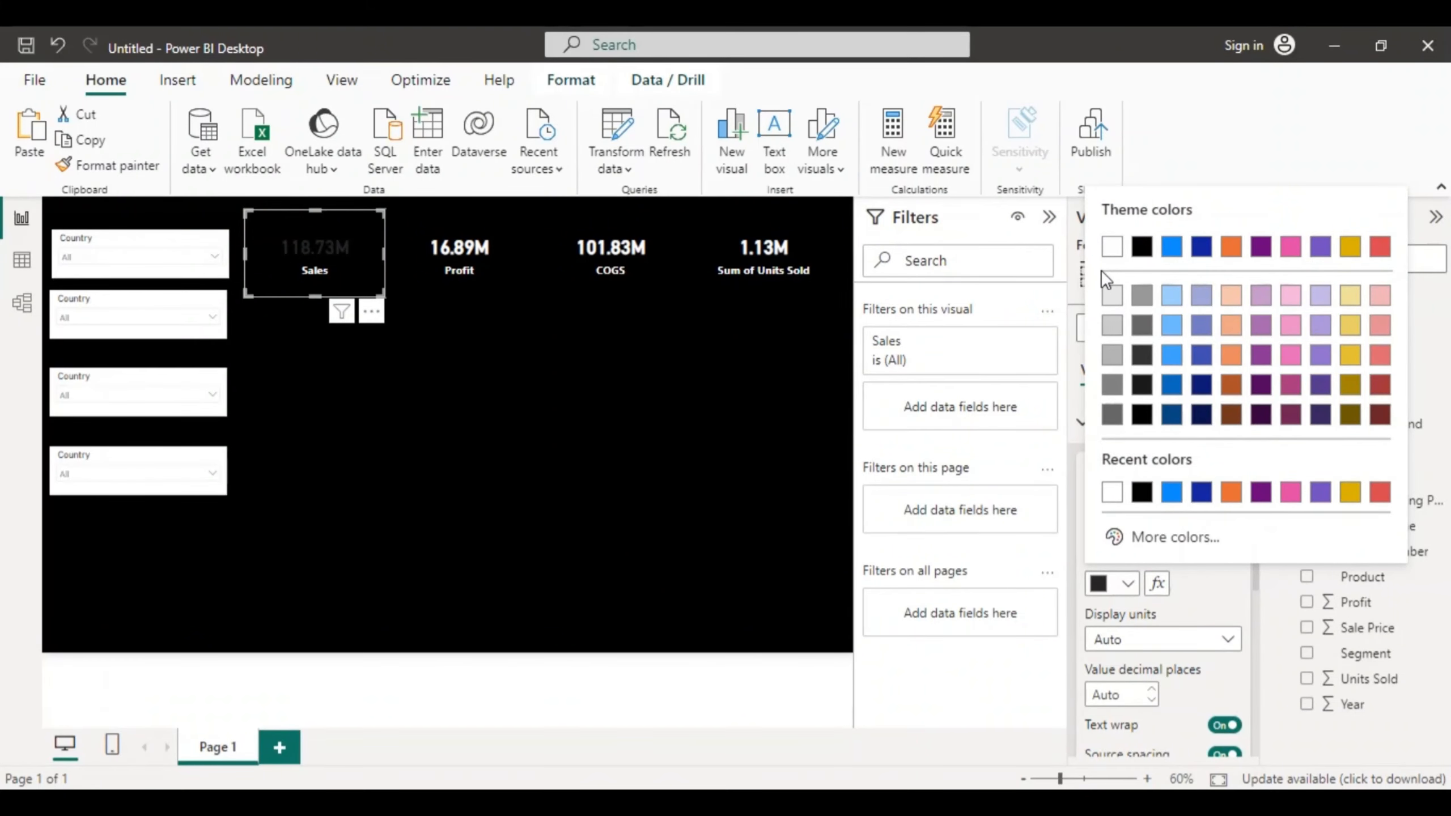
left_click(1111, 247)
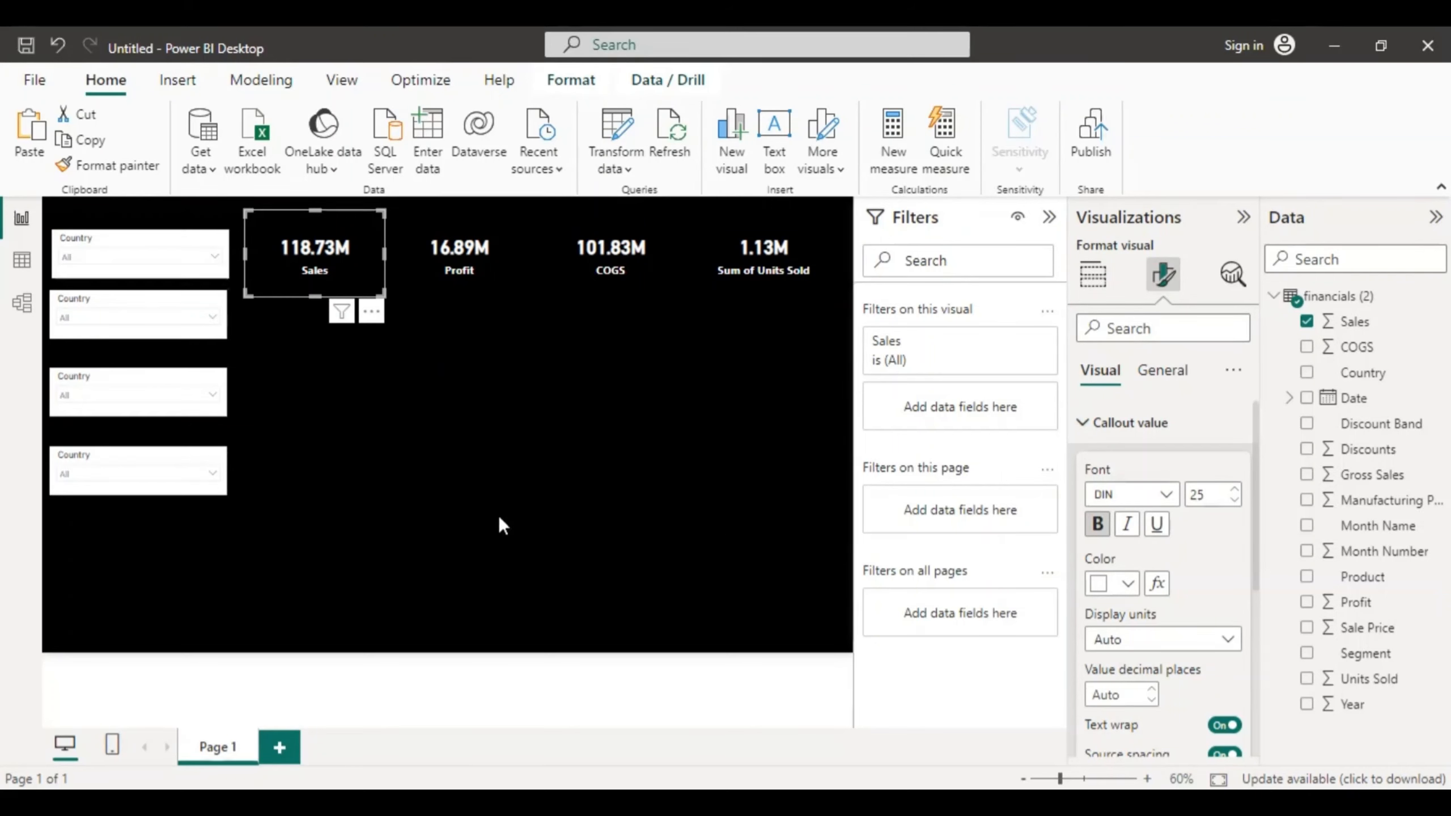
left_click(361, 389)
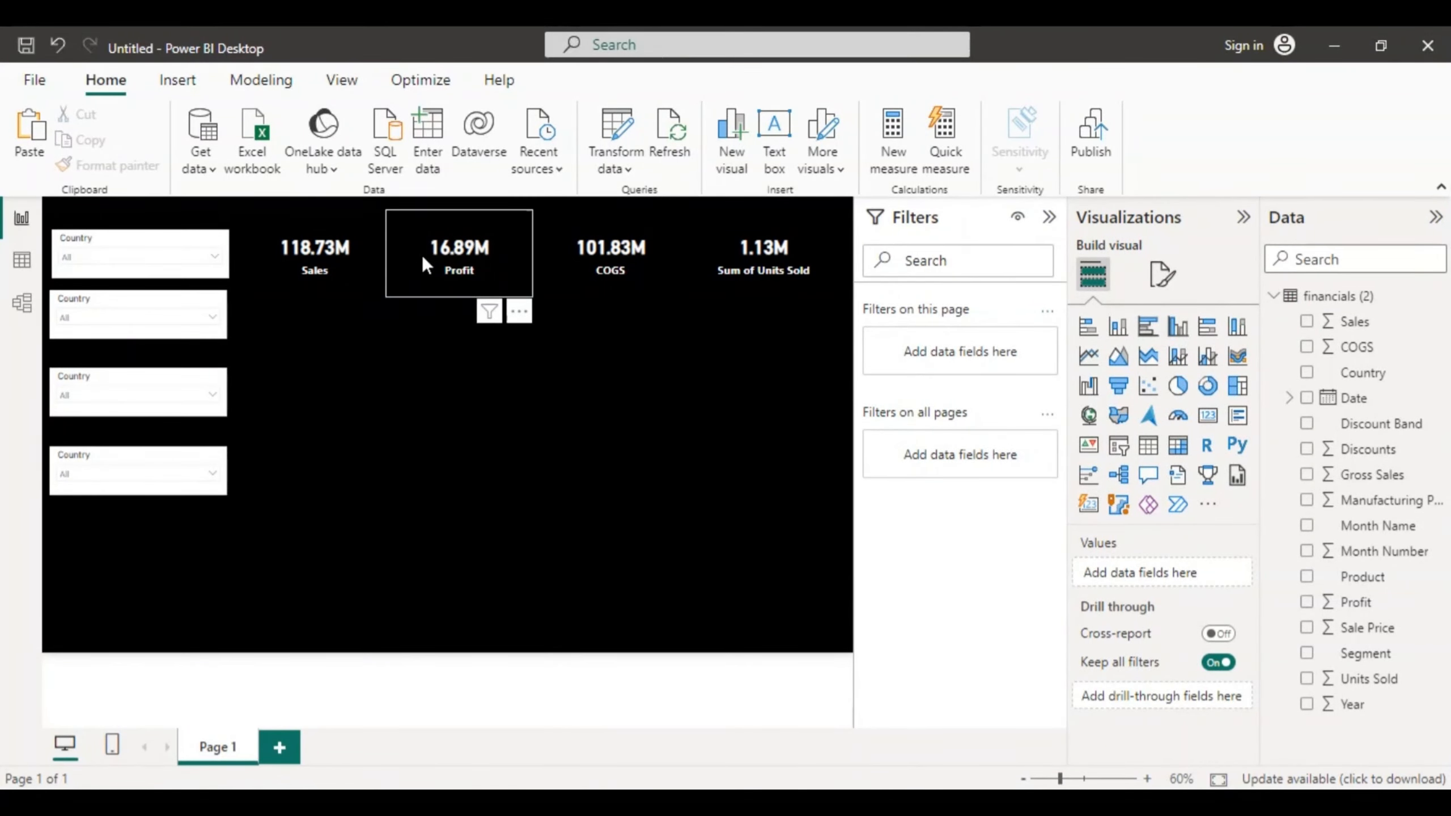
Step: Reposition the Sales, Profit and COGS cards so the row of KPI cards is aligned and more evenly spaced
left_click_drag(420, 273, 383, 279)
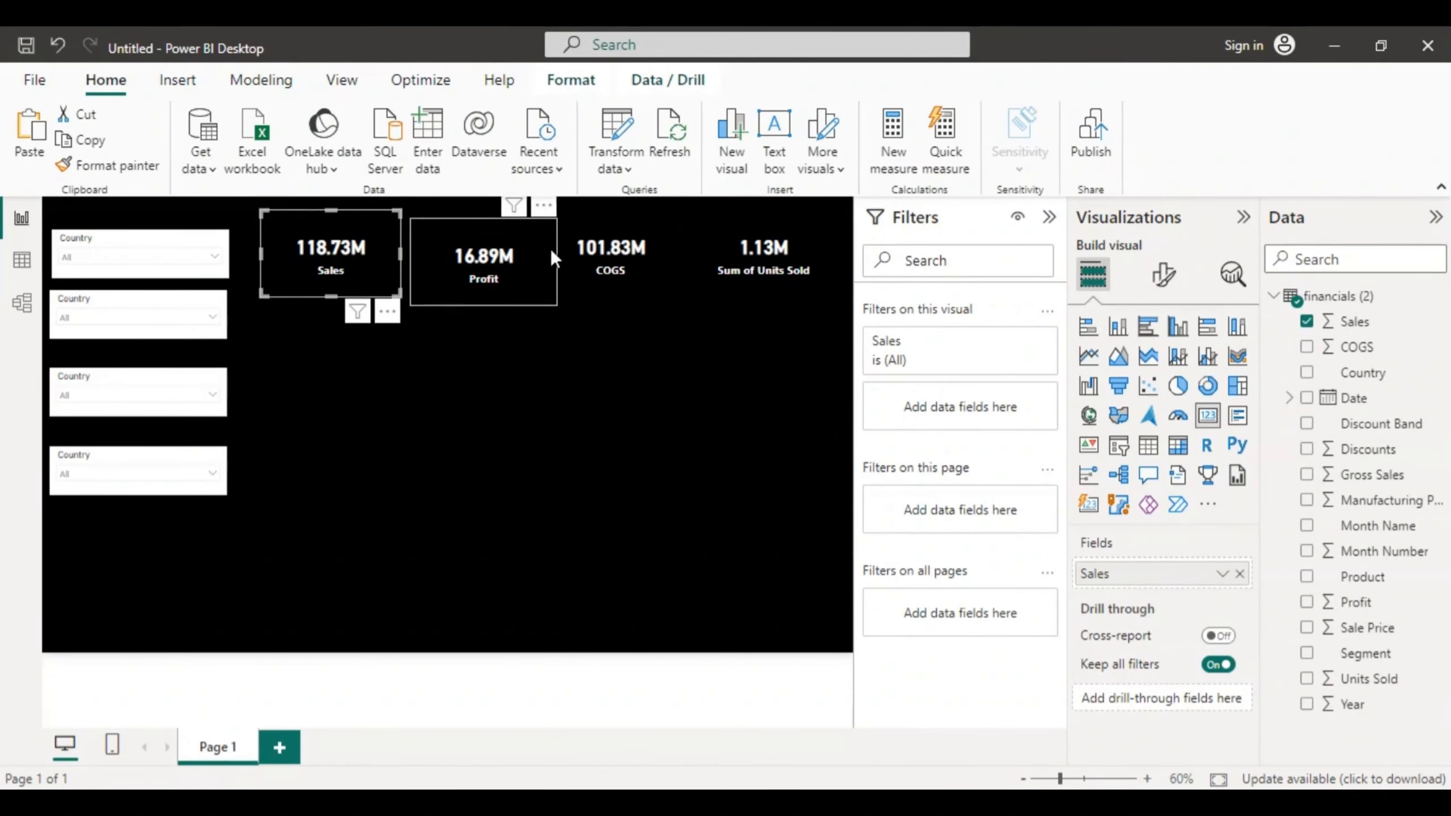
left_click(580, 248)
mouse_move(535, 252)
left_mouse_down()
mouse_move(410, 252)
mouse_move(551, 250)
left_mouse_up()
left_click(530, 271)
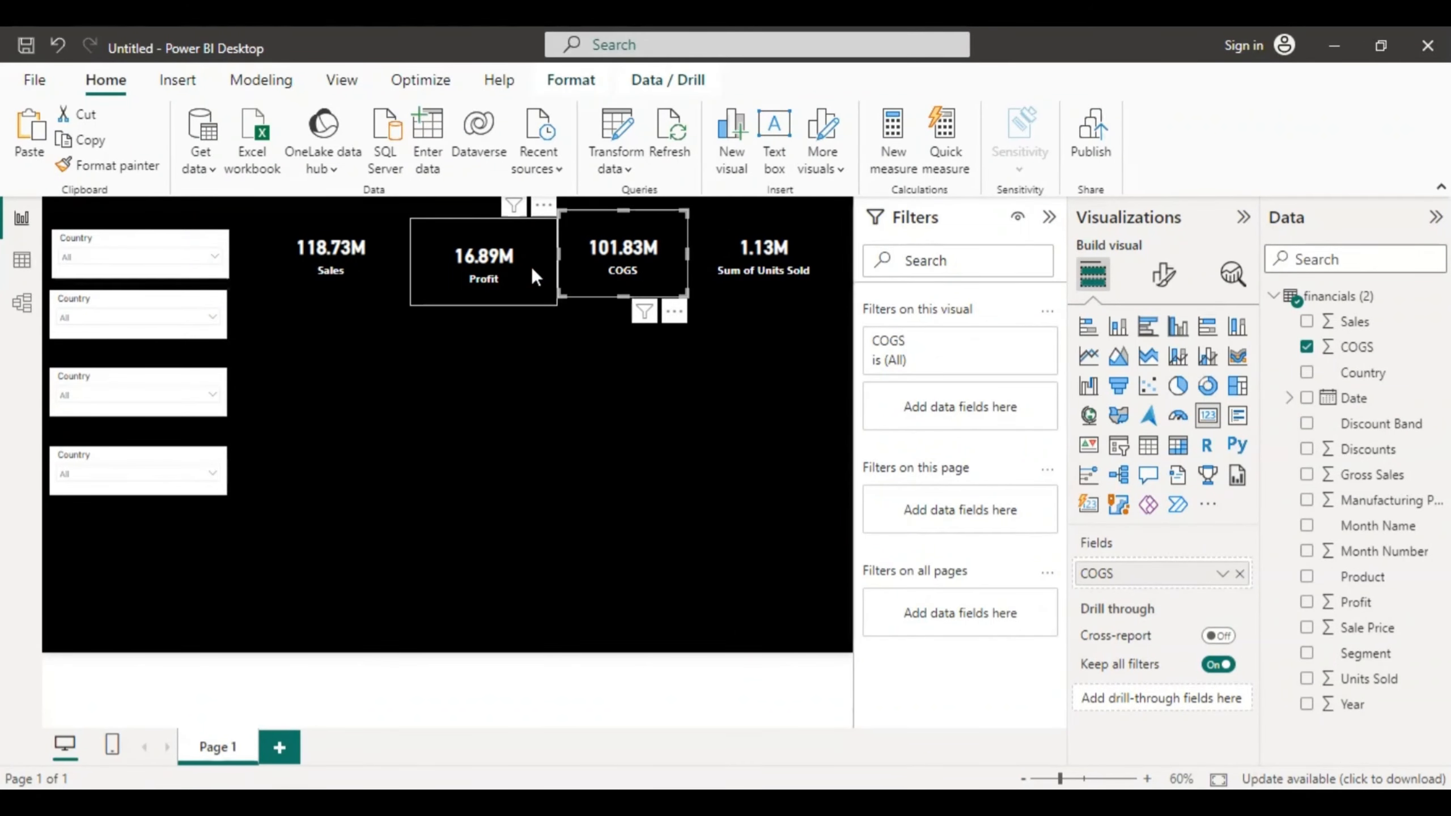
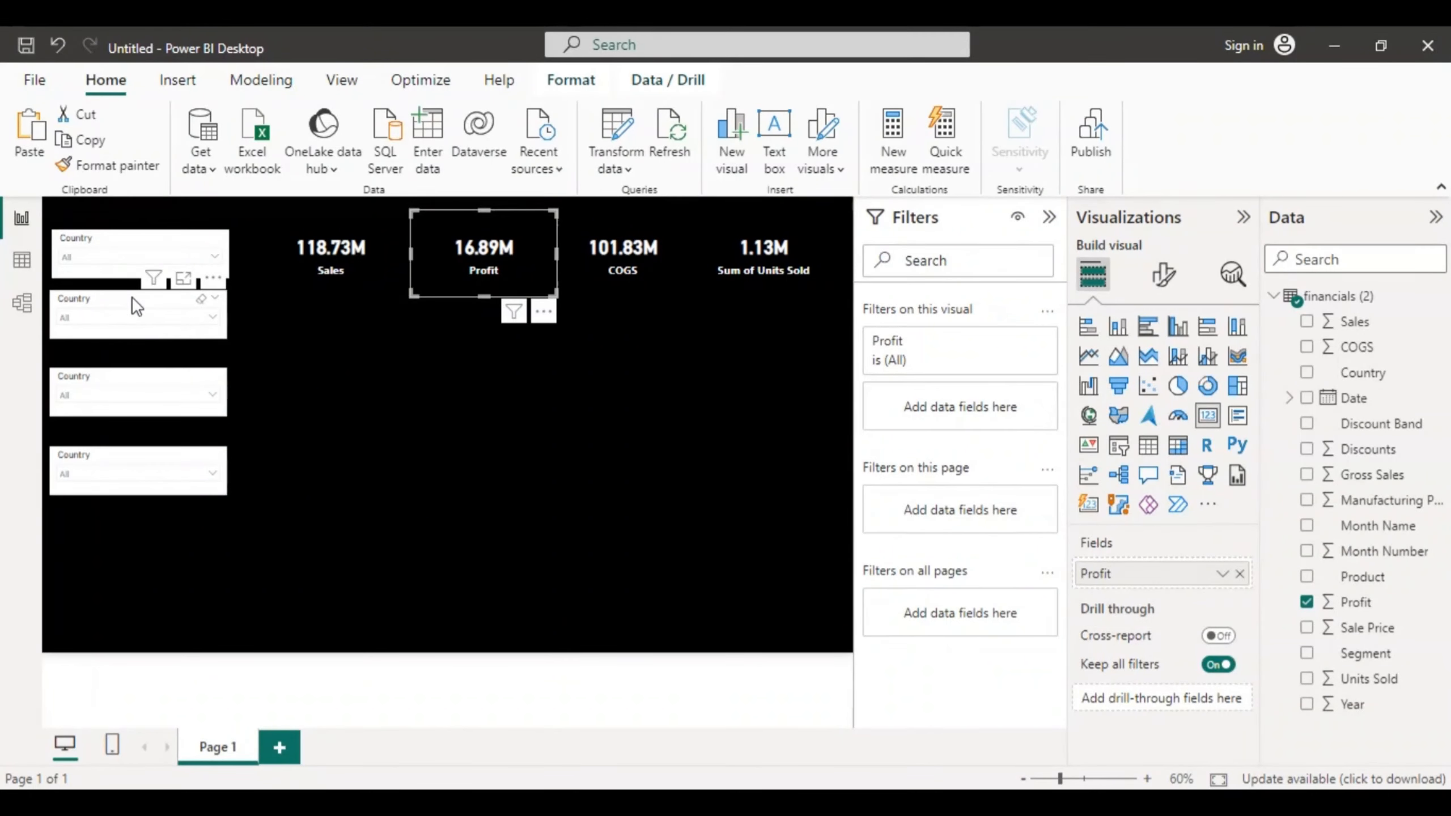
Step: Replace the Country field with Segment in the second slicer from the top of the report page
left_click(127, 328)
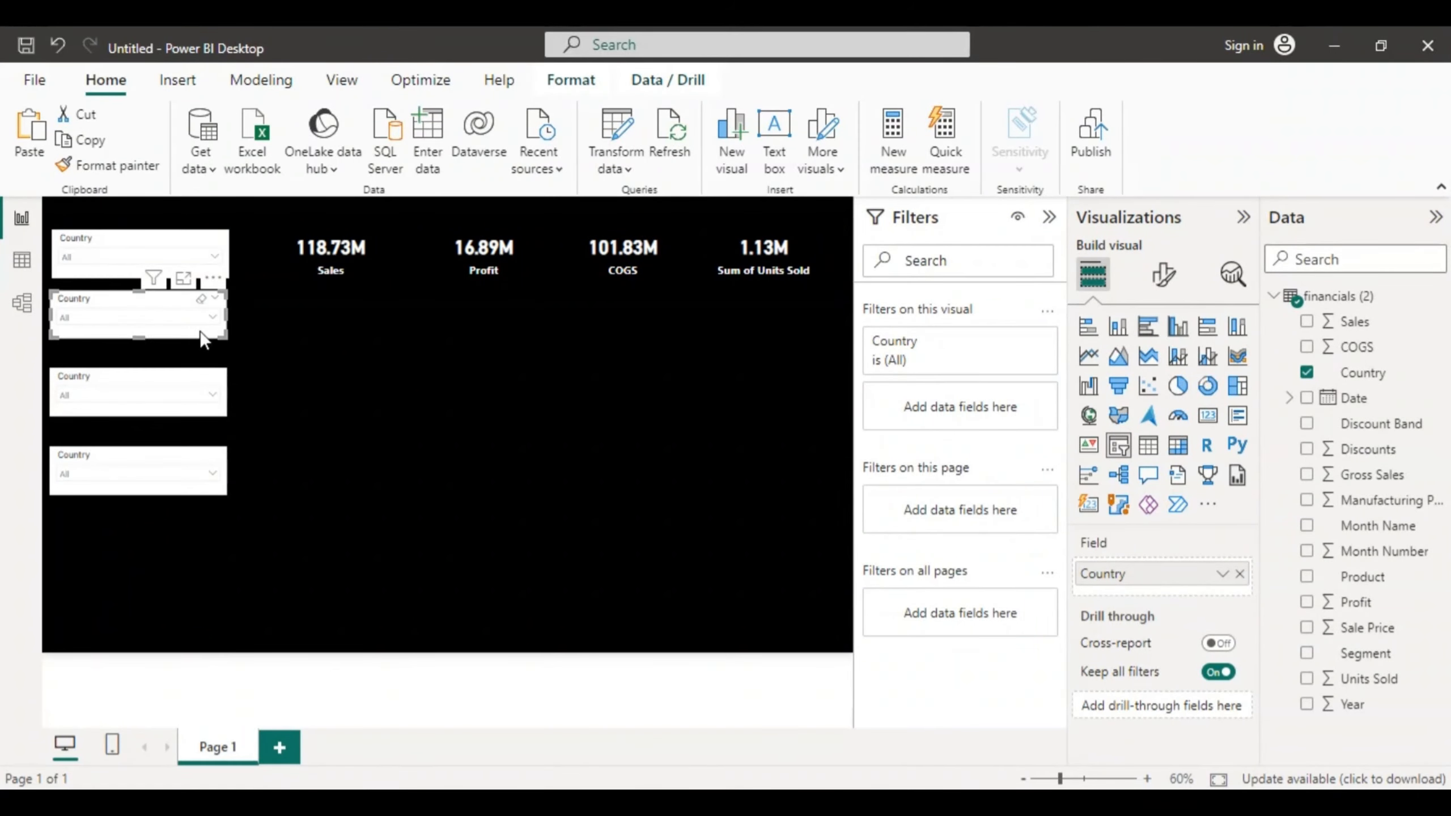
left_click(1240, 574)
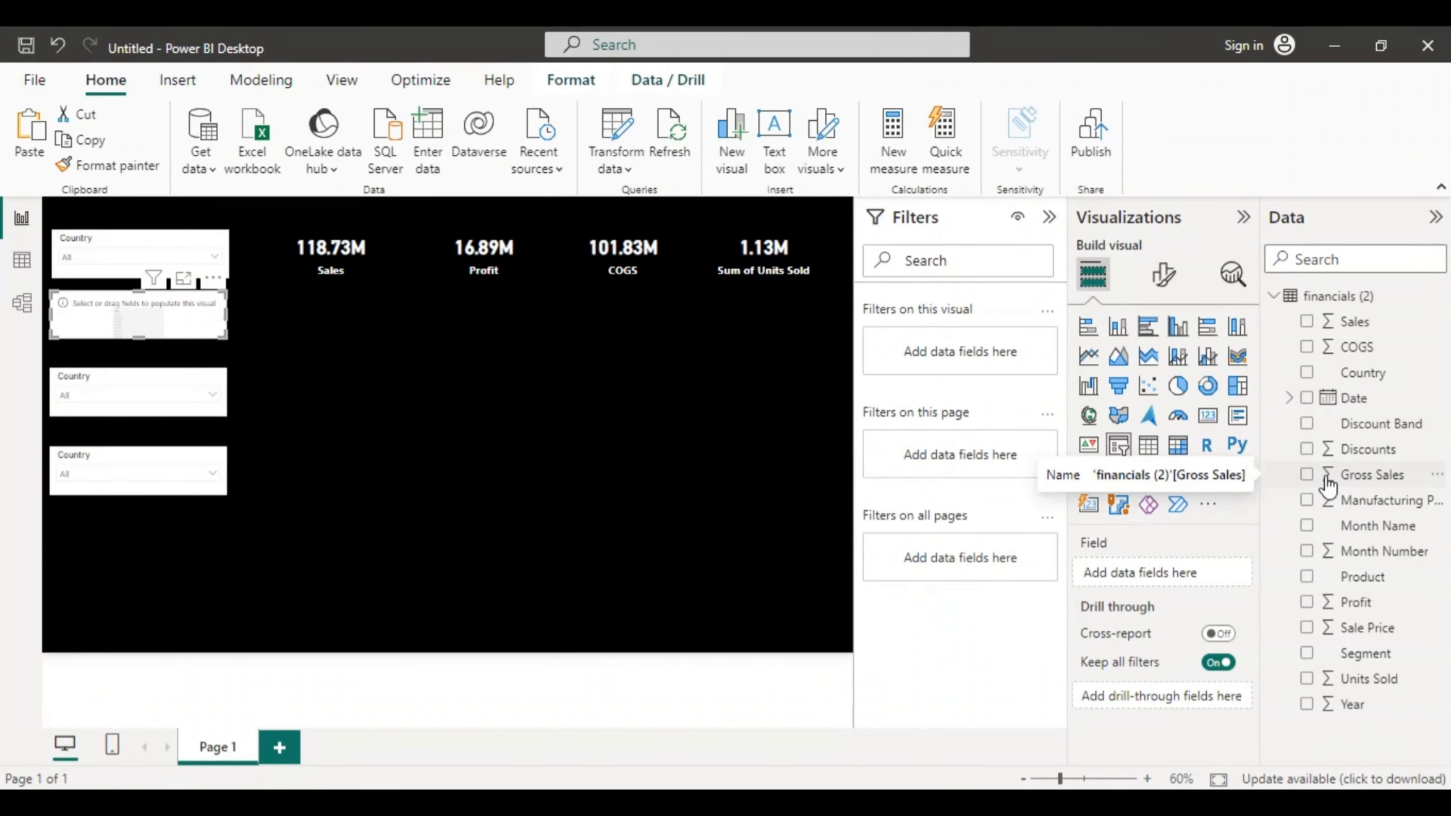
left_click(1307, 653)
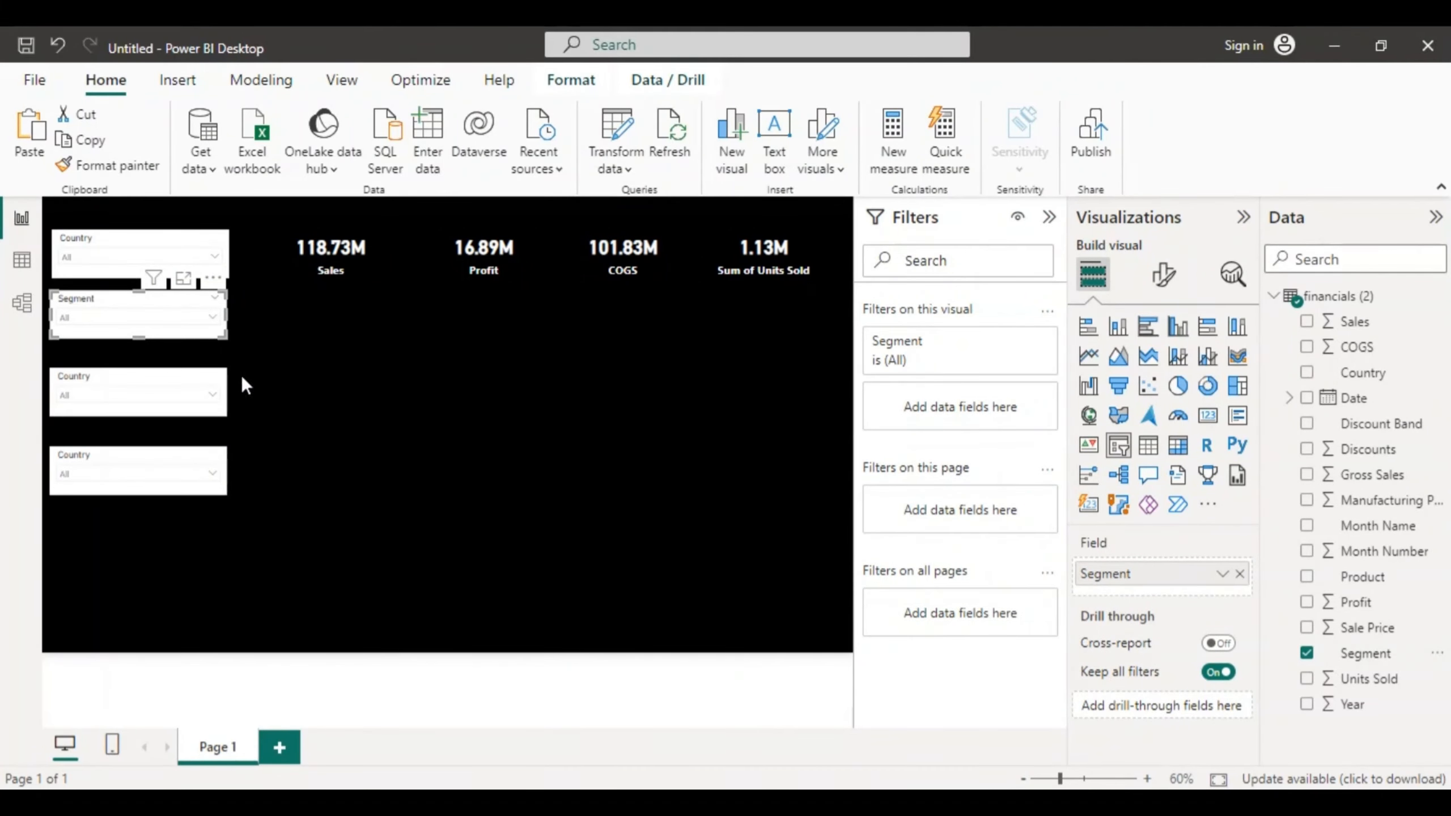
Step: Replace the Country field with Product in the third slicer from the top
left_click(200, 378)
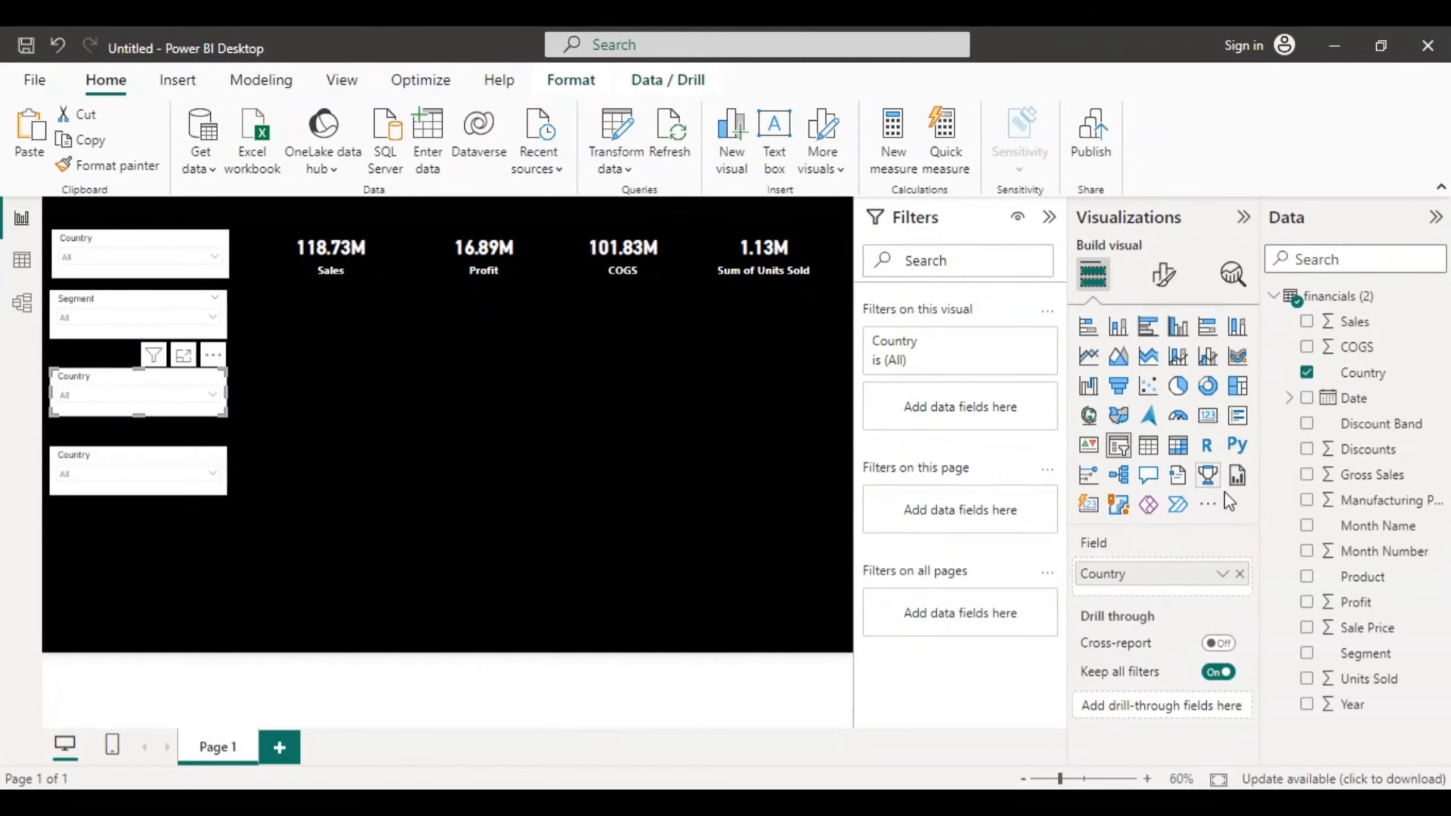
left_click(1239, 574)
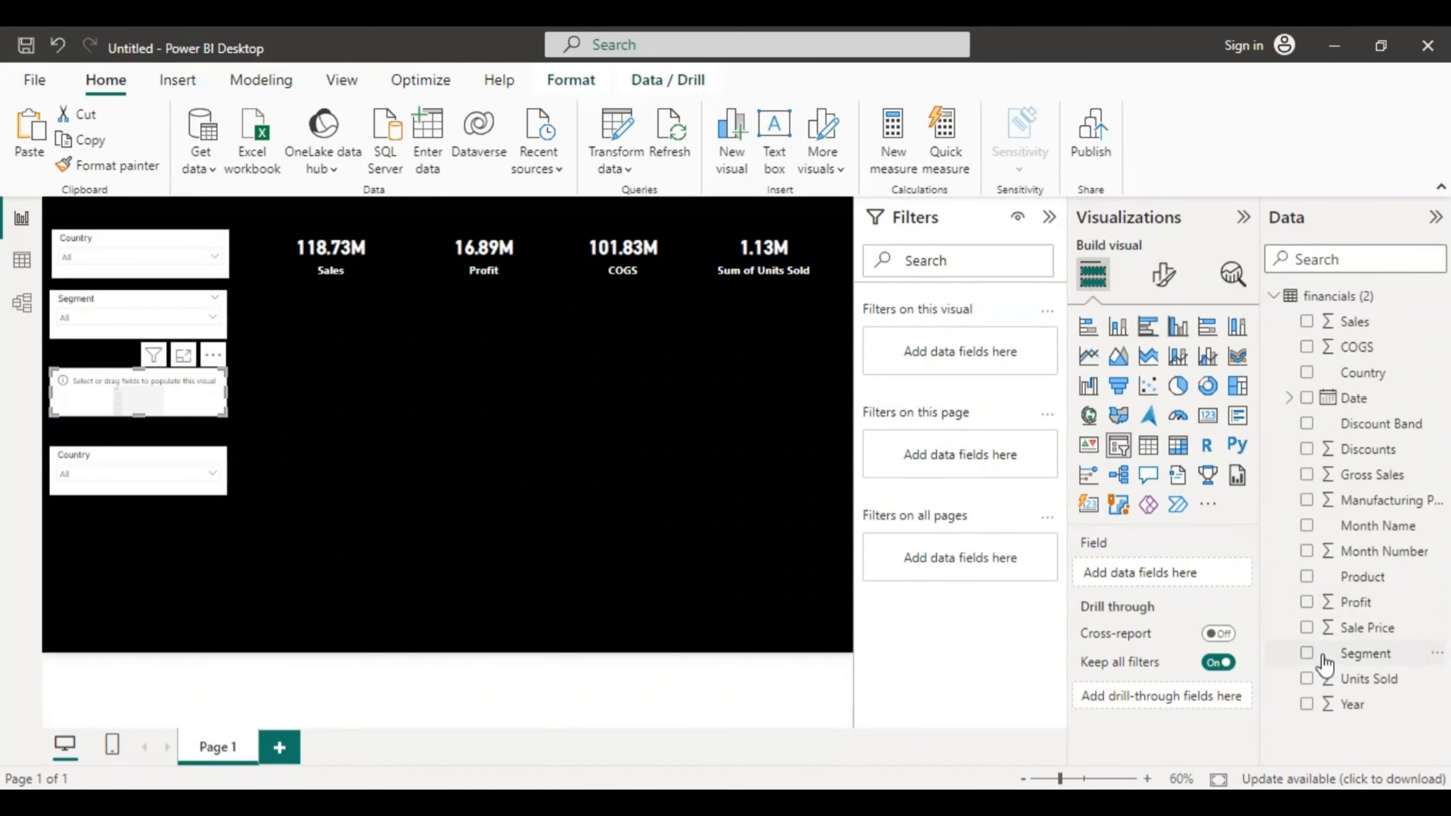
left_click(1307, 577)
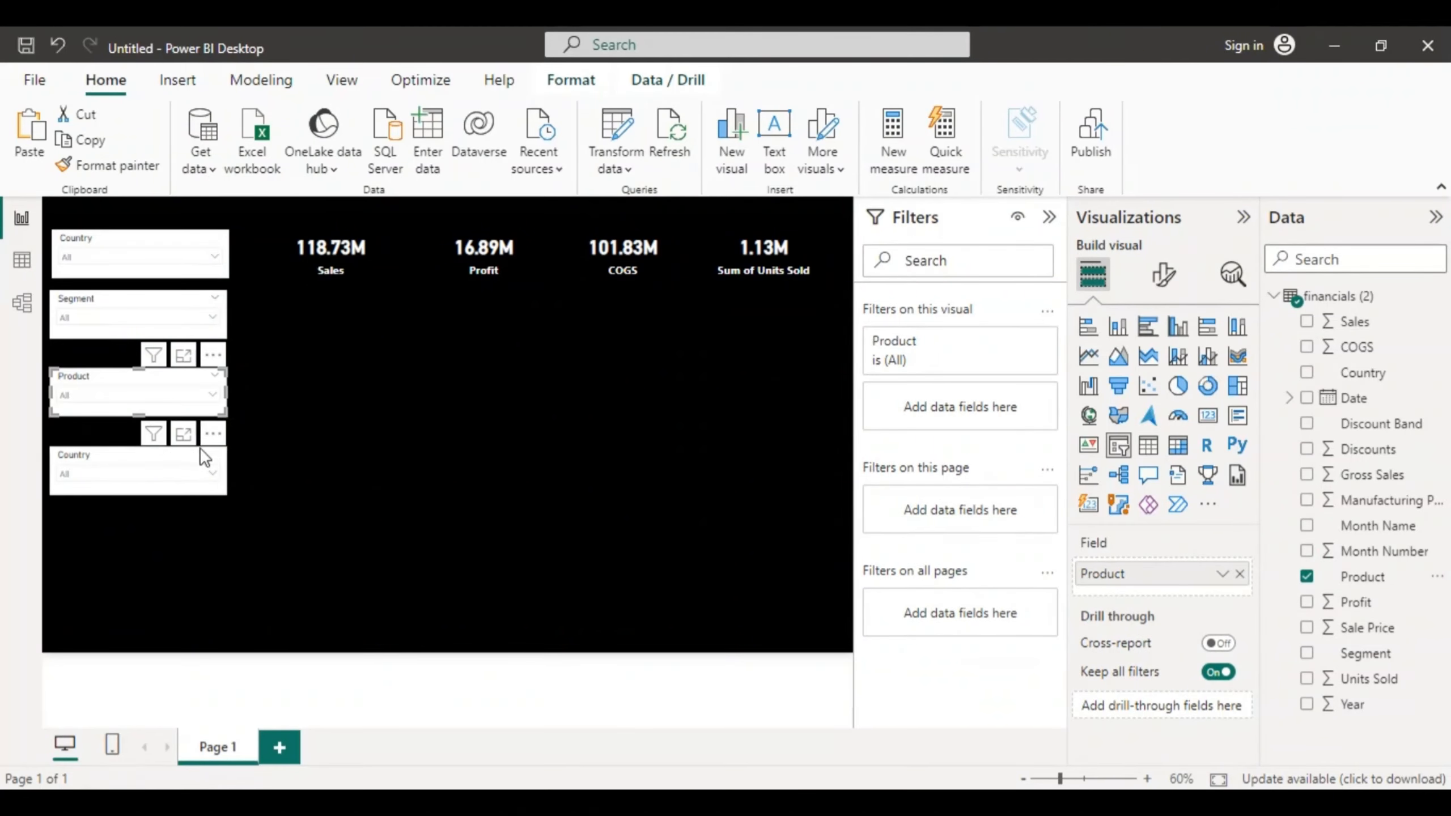
Step: Replace the Country field with Discount Band in the lowest slicer
left_click(186, 457)
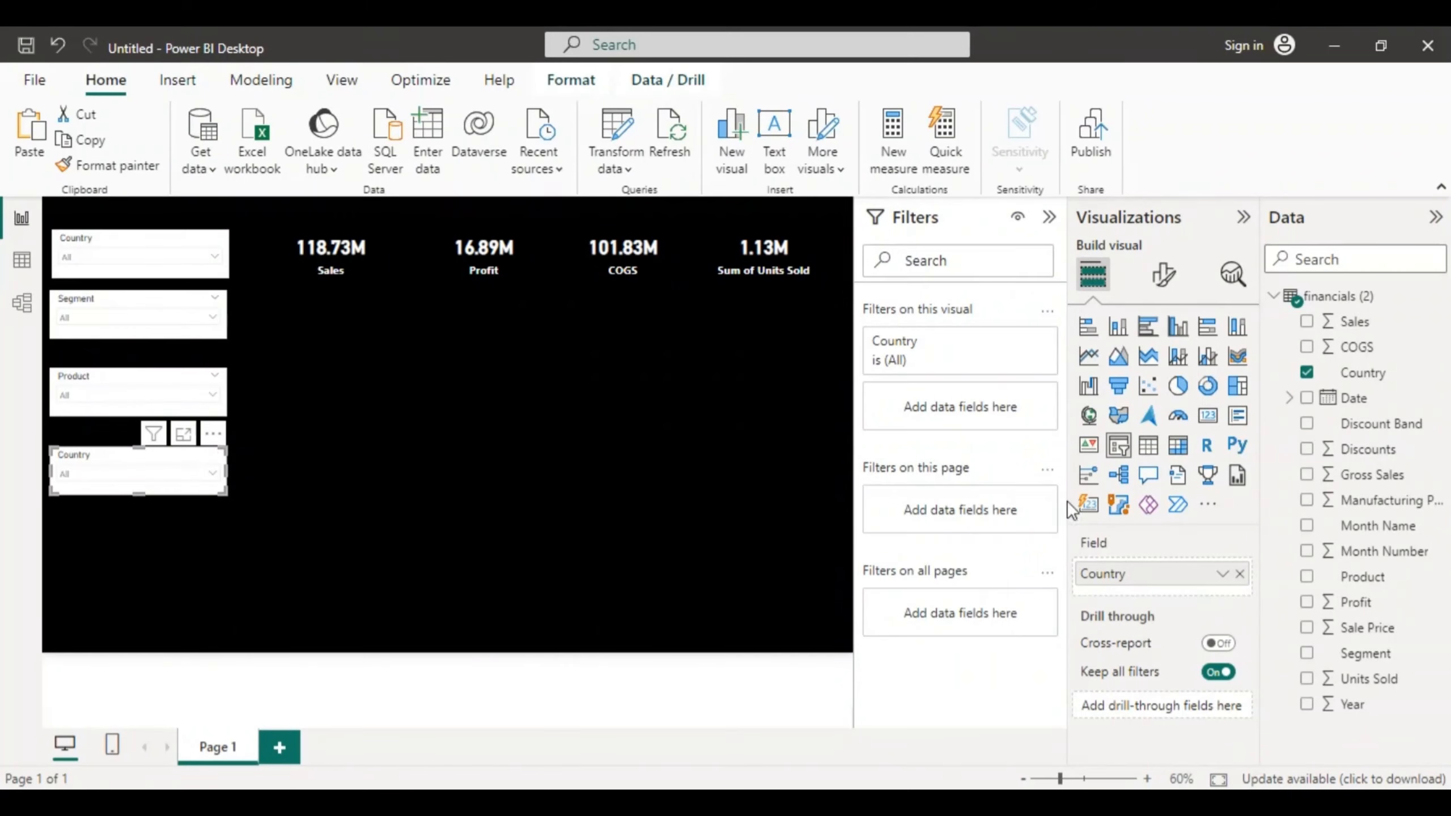
left_click(1239, 573)
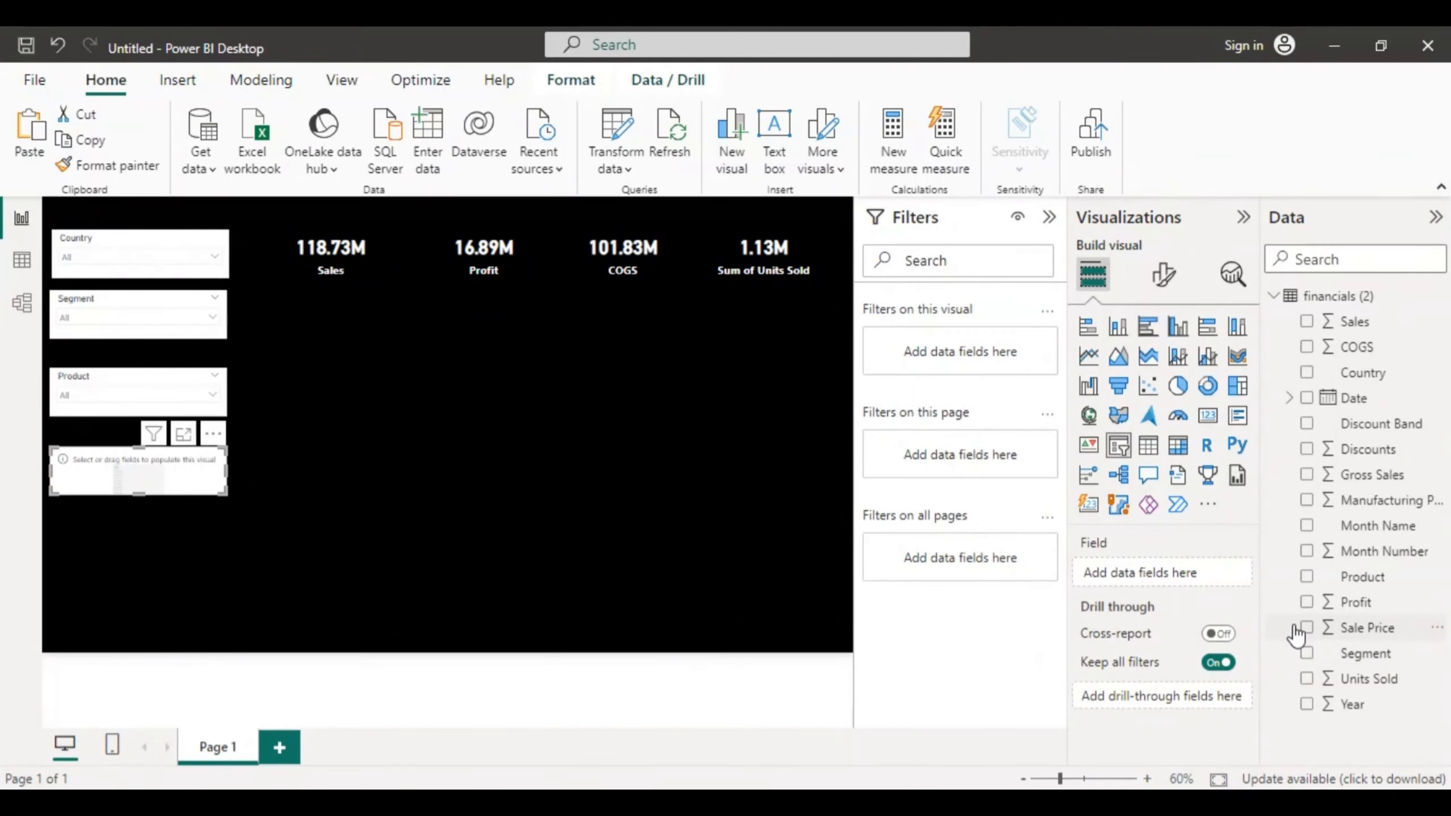
left_click(1307, 425)
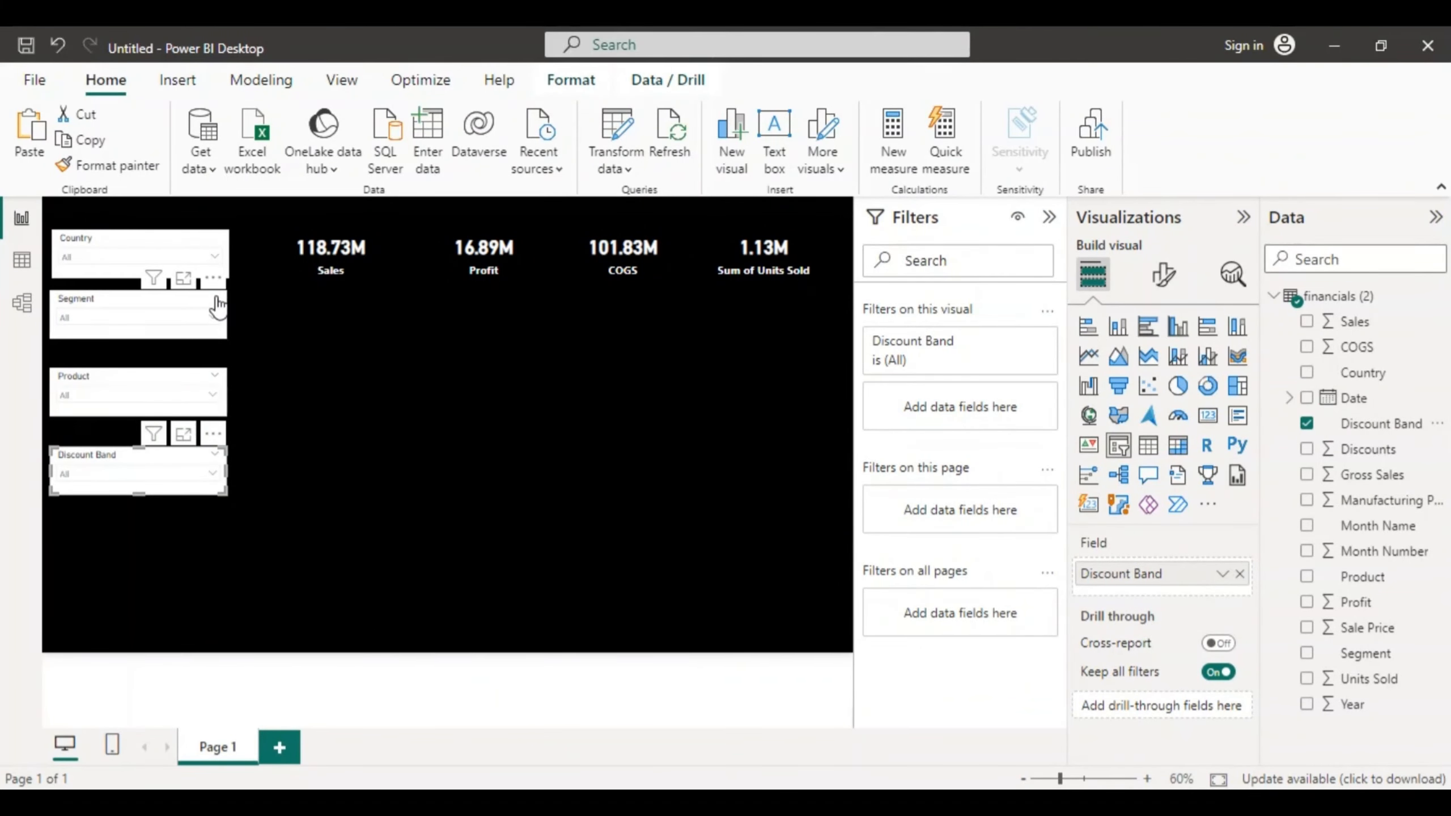
Step: Check the dropdown options of the Segment, Product and Discount Band slicers, leaving all of them unselected
left_click(211, 314)
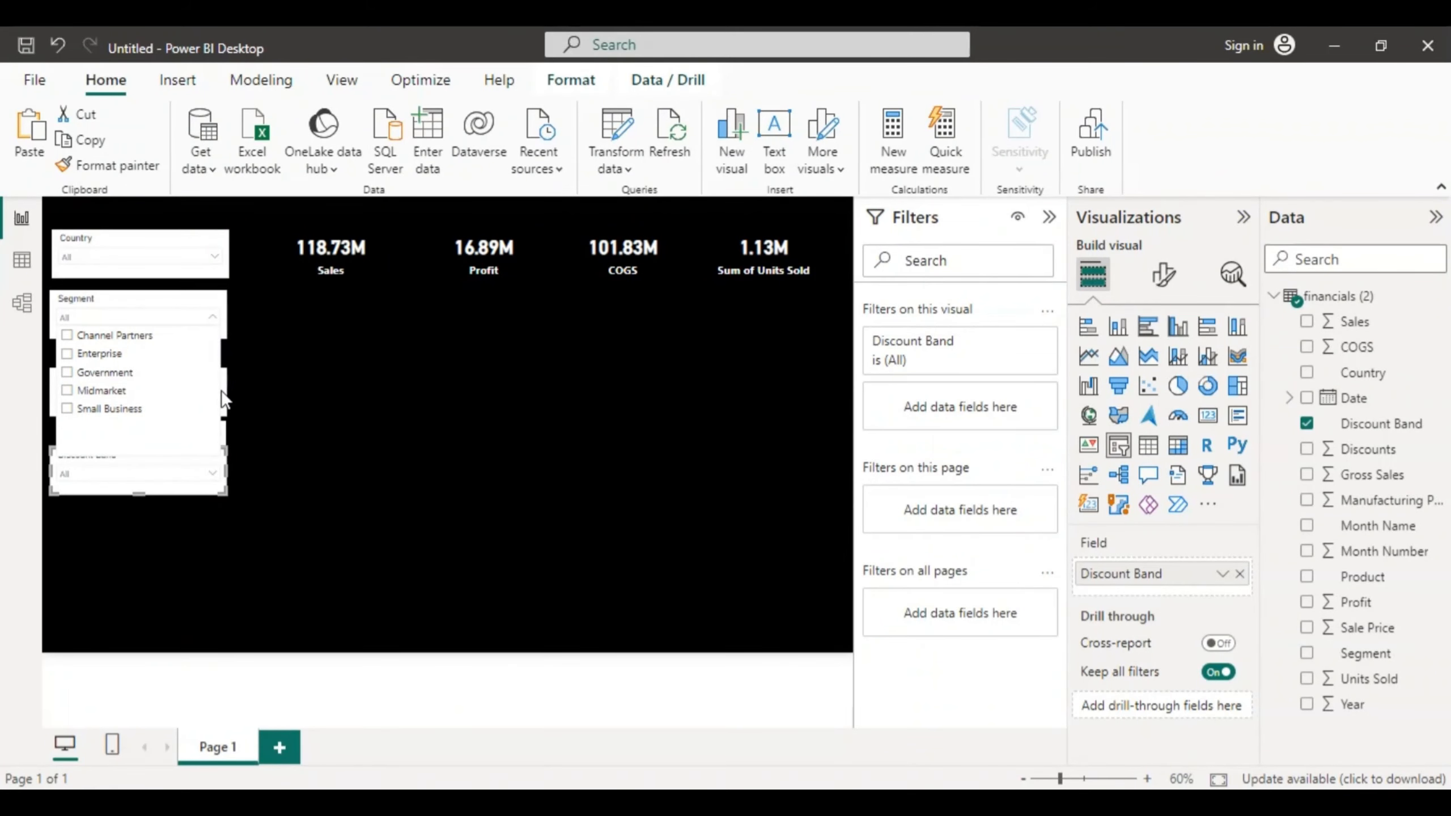
left_click(213, 316)
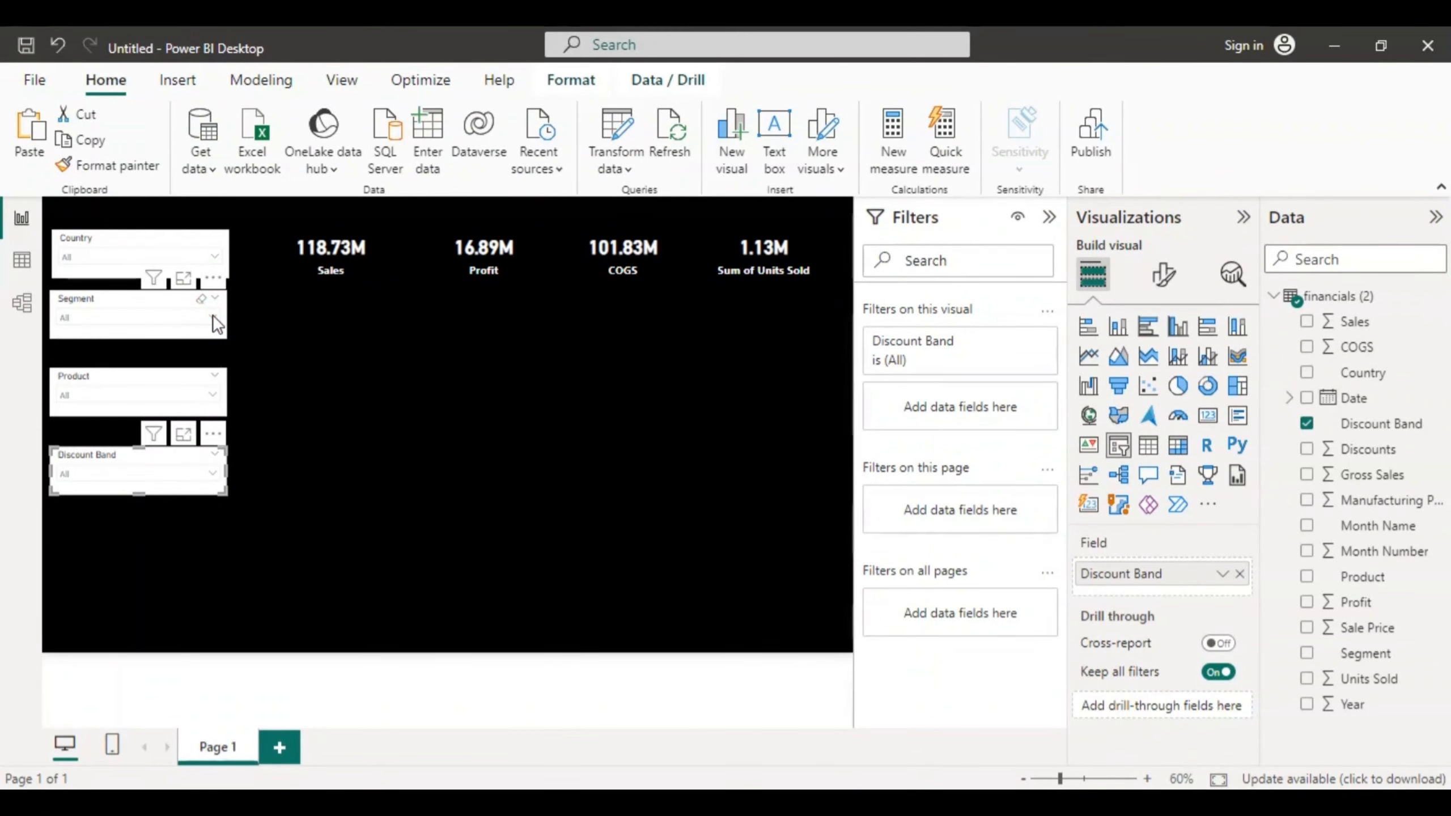
left_click(212, 396)
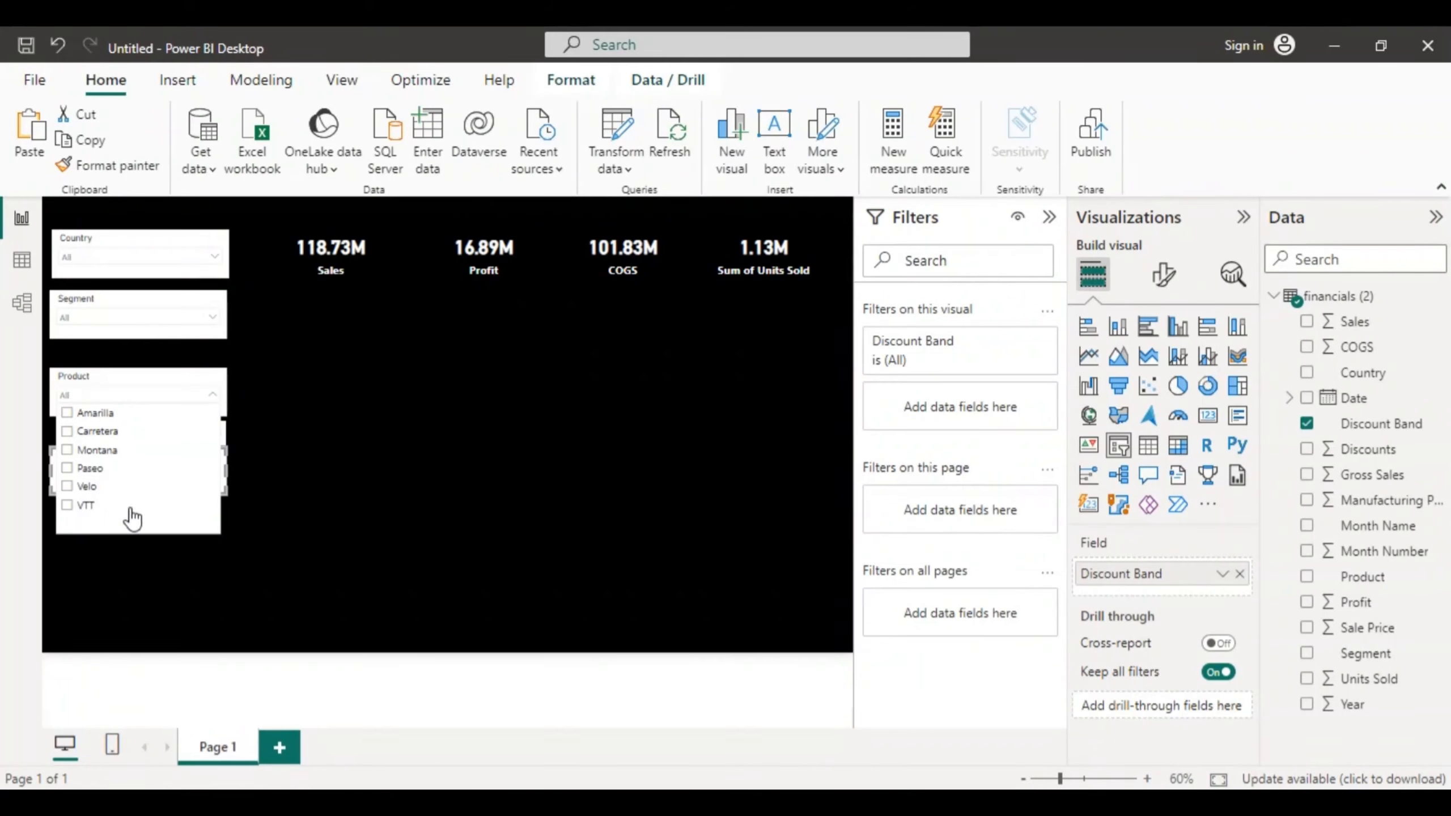
left_click(211, 394)
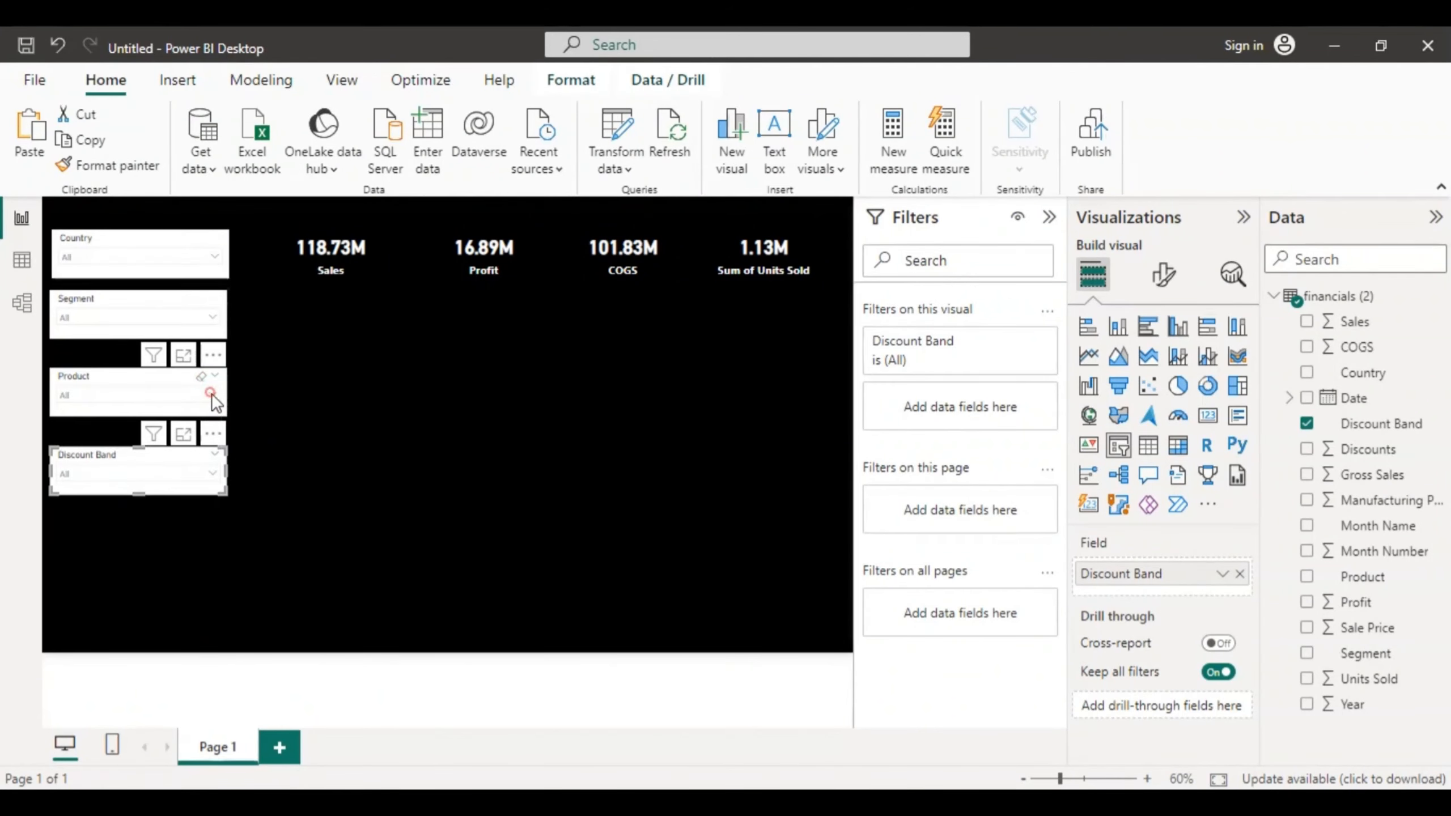
left_click(211, 473)
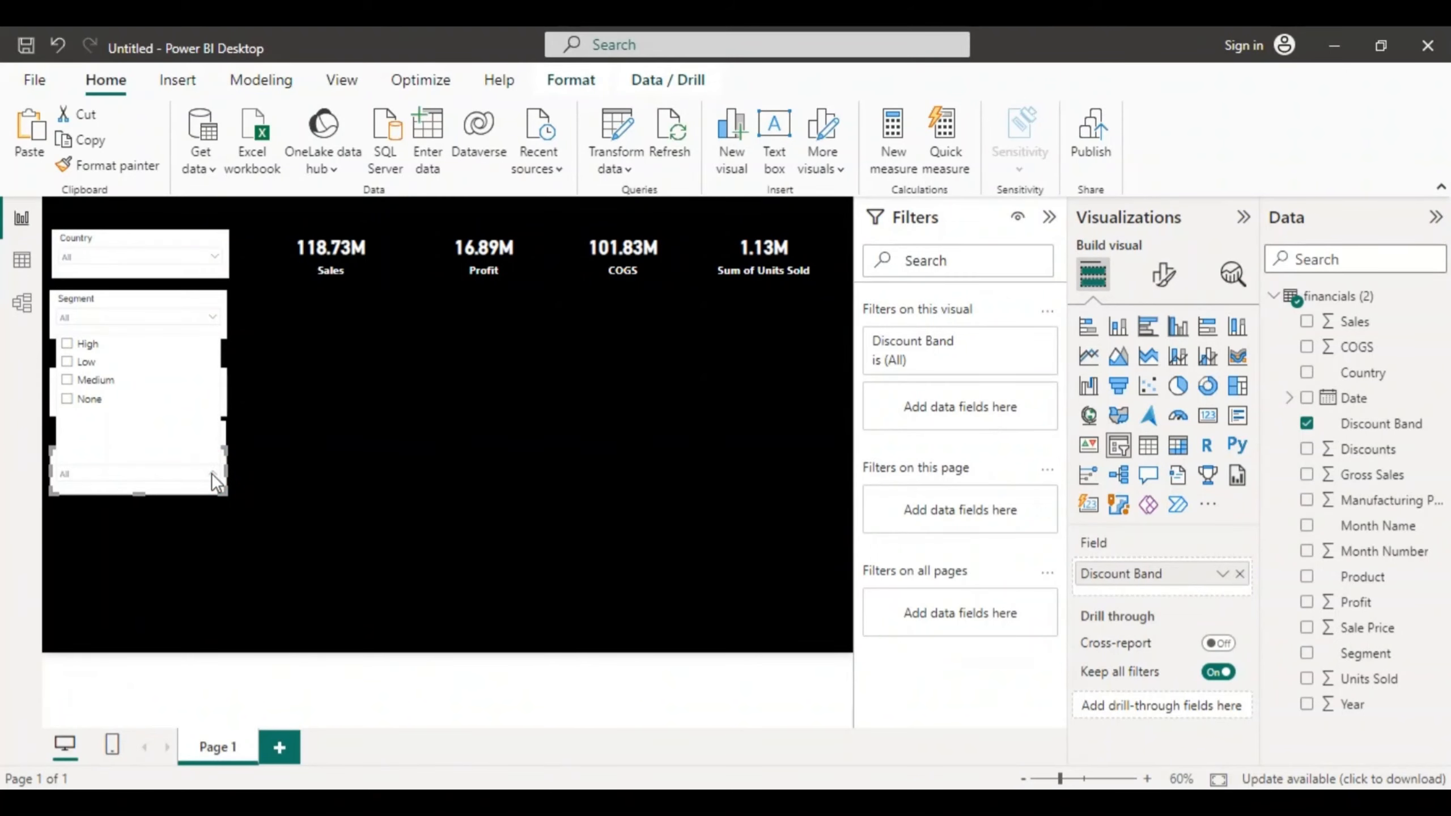
left_click(197, 510)
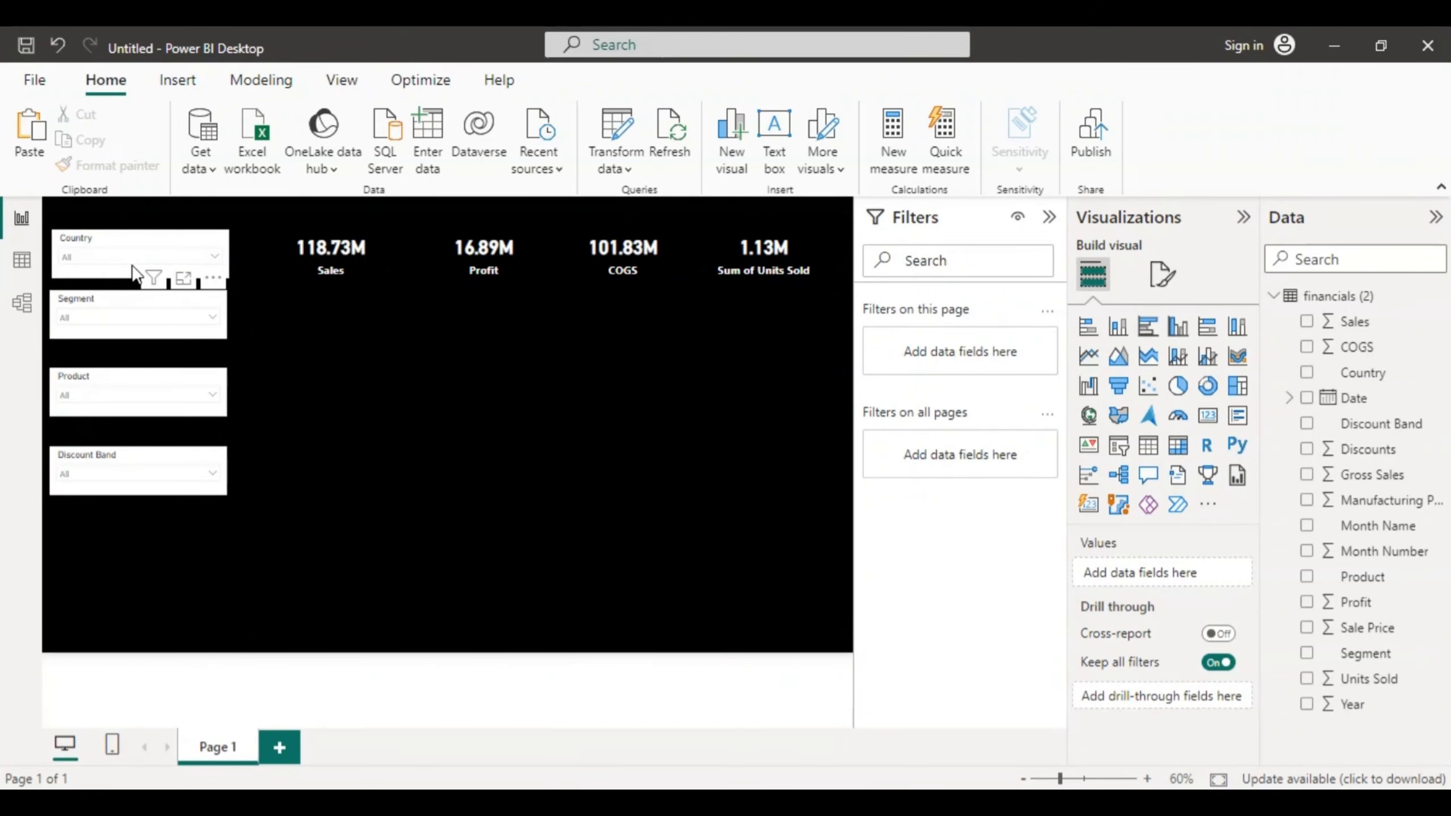
Step: Set the Country slicer's background color to black in its general effects formatting
left_click(160, 250)
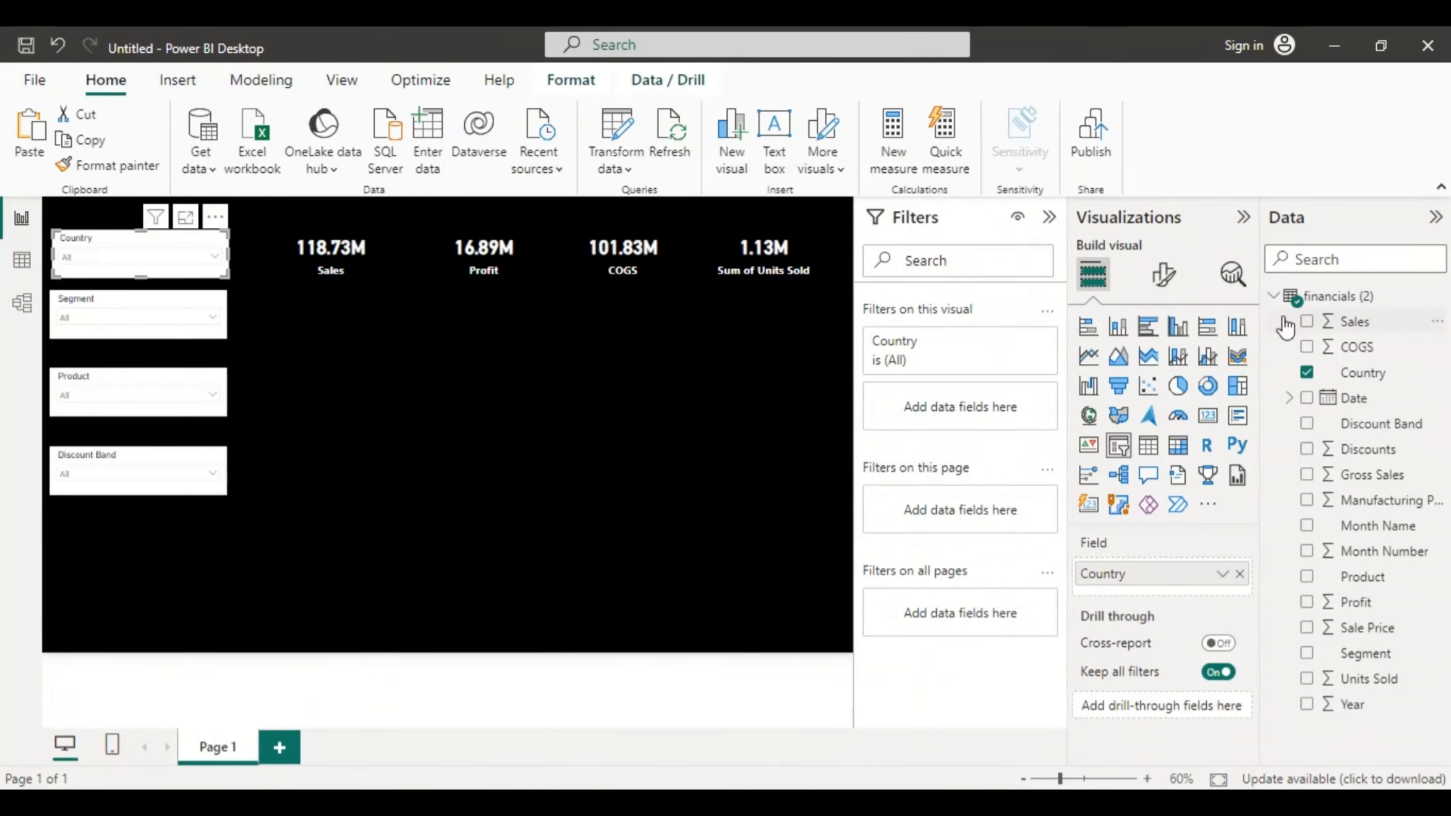
left_click(1165, 286)
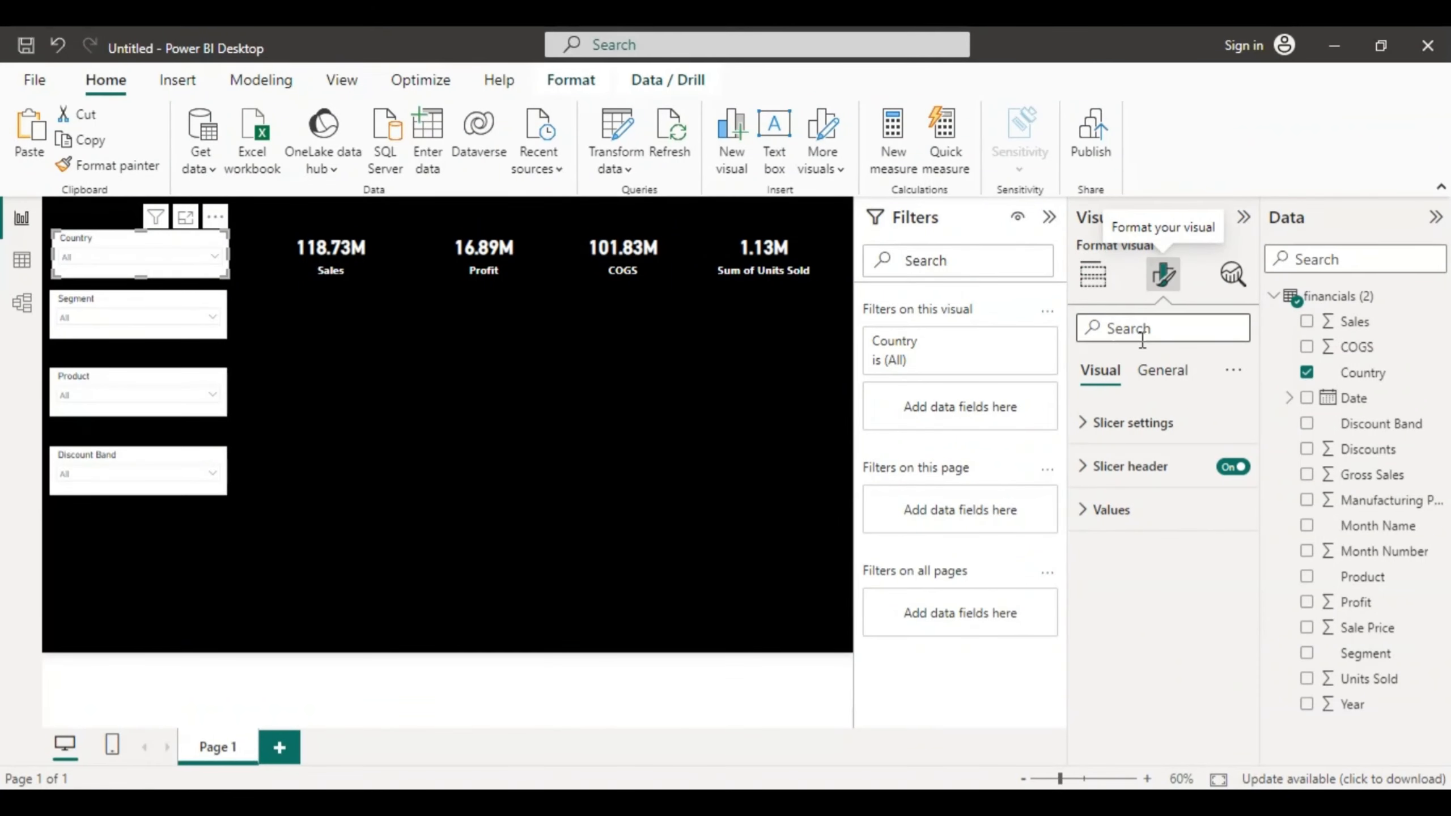
left_click(1156, 371)
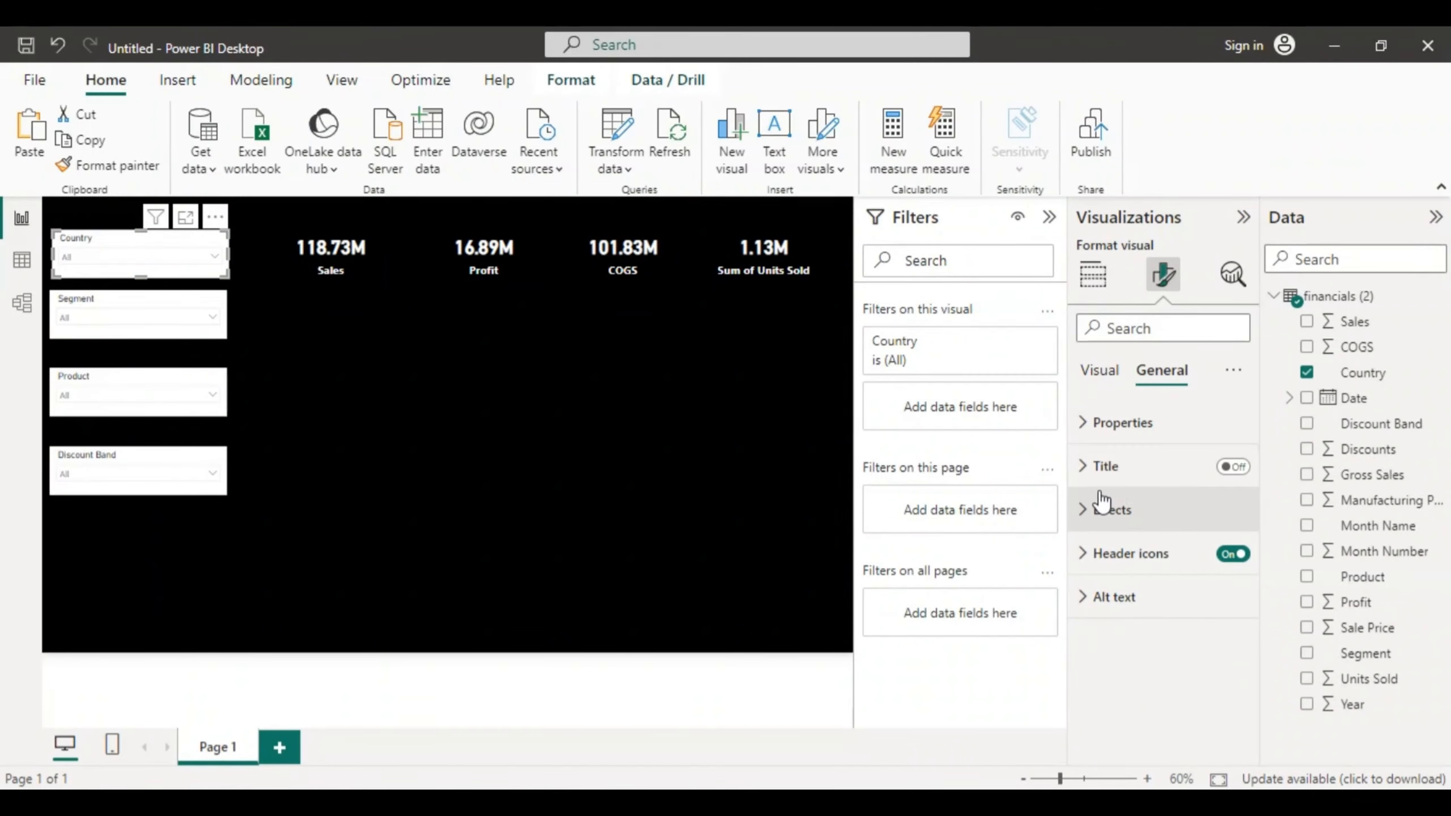
left_click(1082, 511)
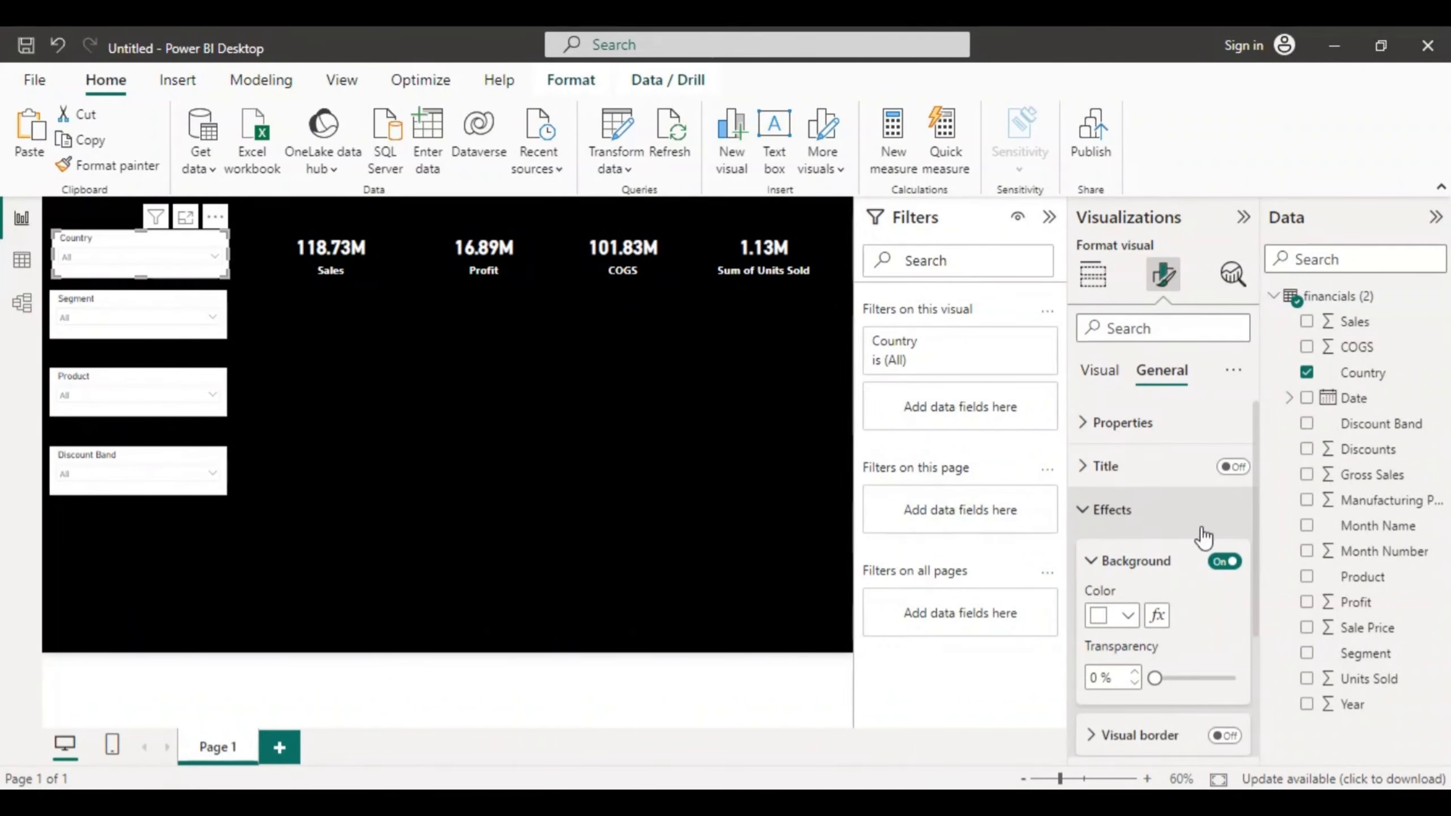
left_click_drag(1254, 532, 1257, 594)
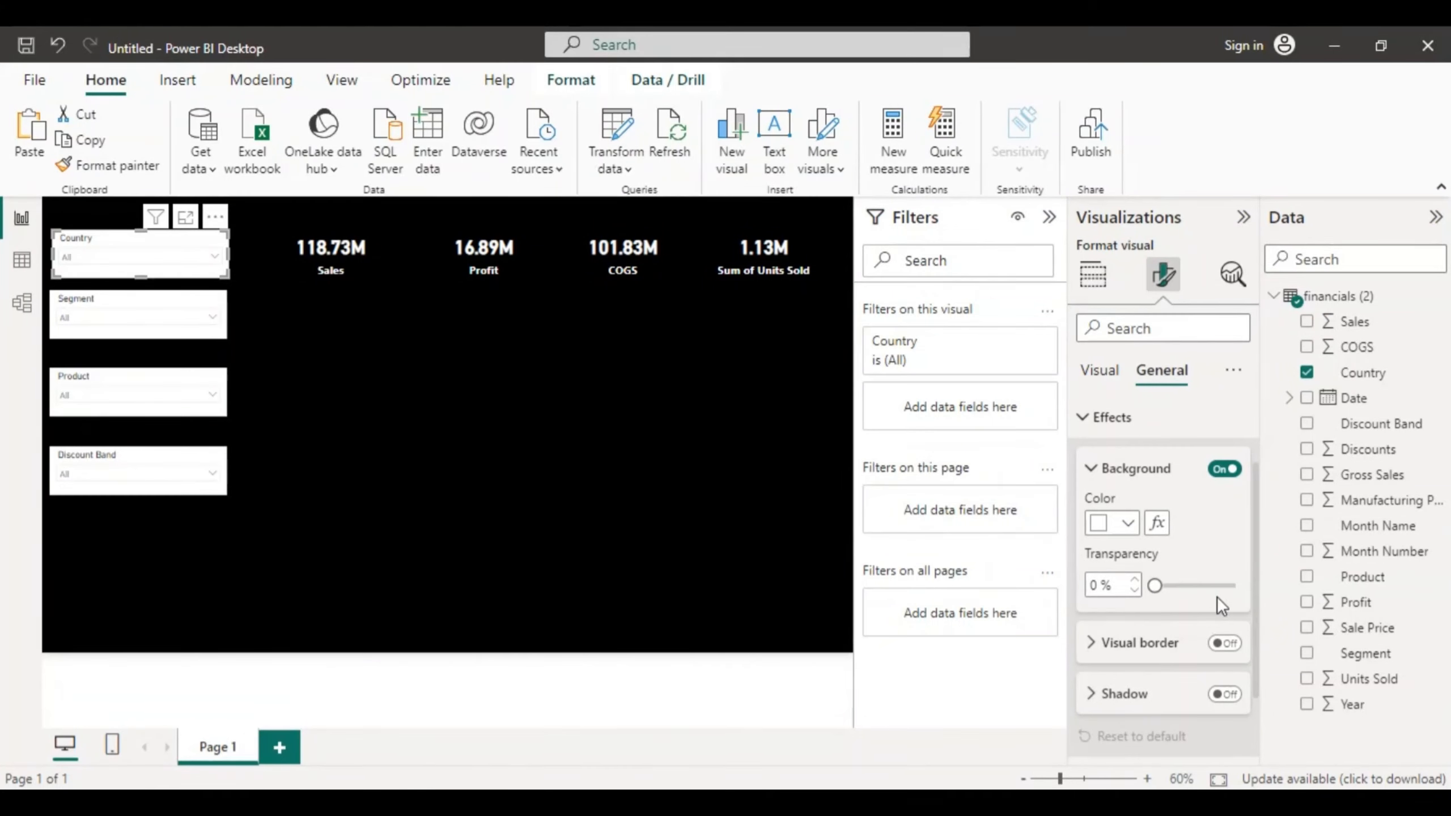
left_click(1128, 523)
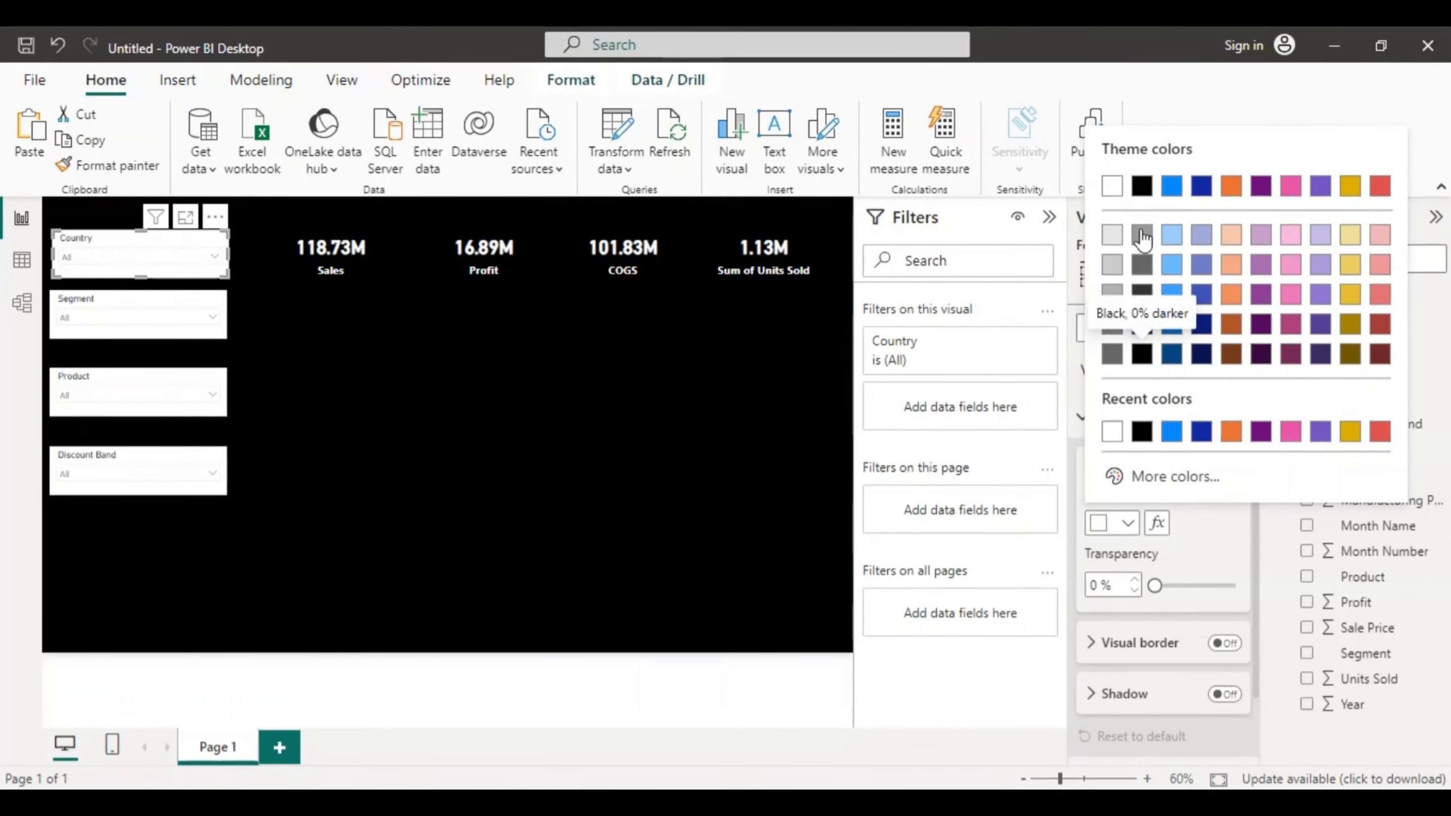
left_click(1140, 186)
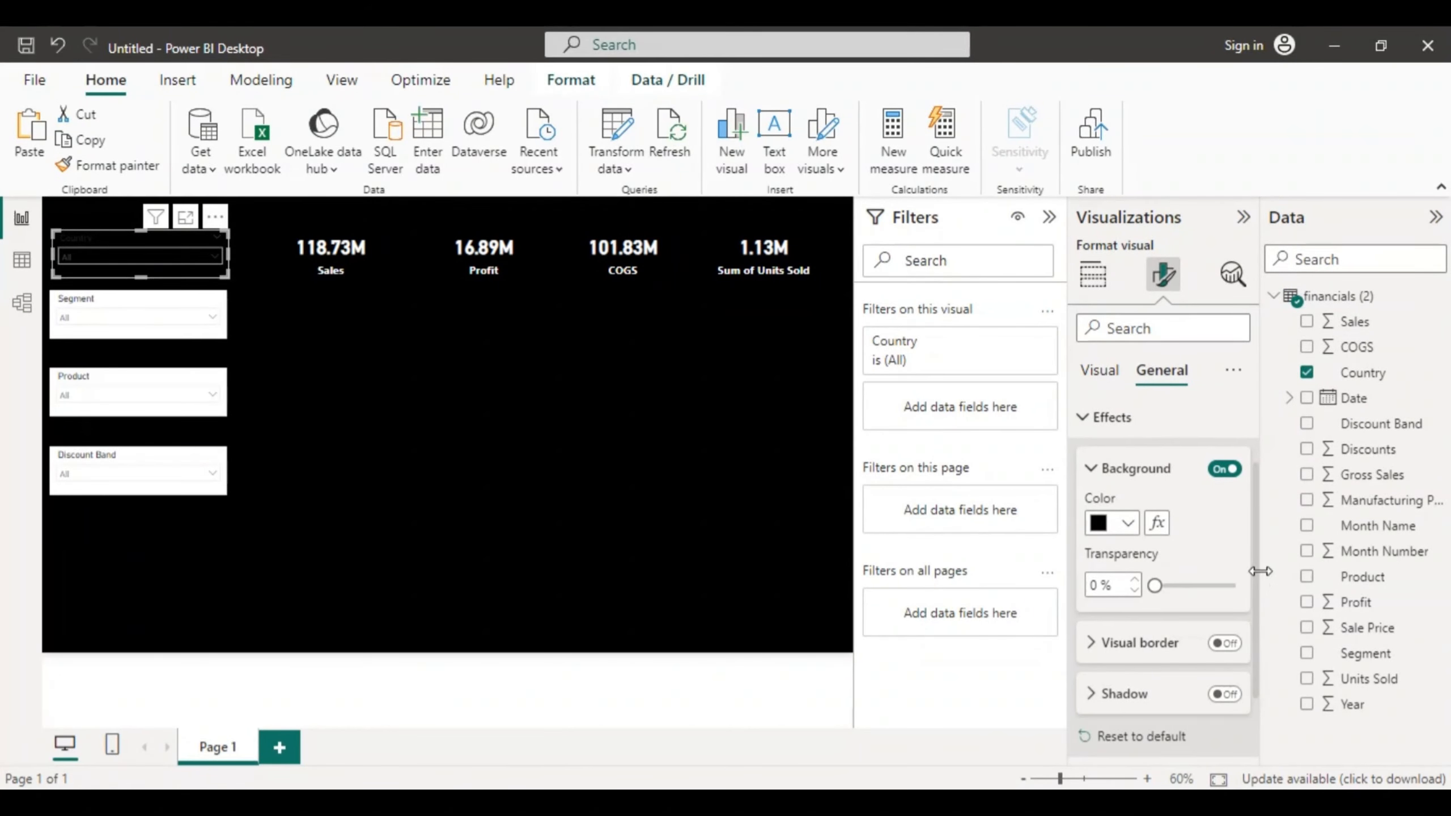
mouse_move(1255, 574)
left_mouse_down()
mouse_move(1253, 667)
mouse_move(1252, 597)
left_mouse_up()
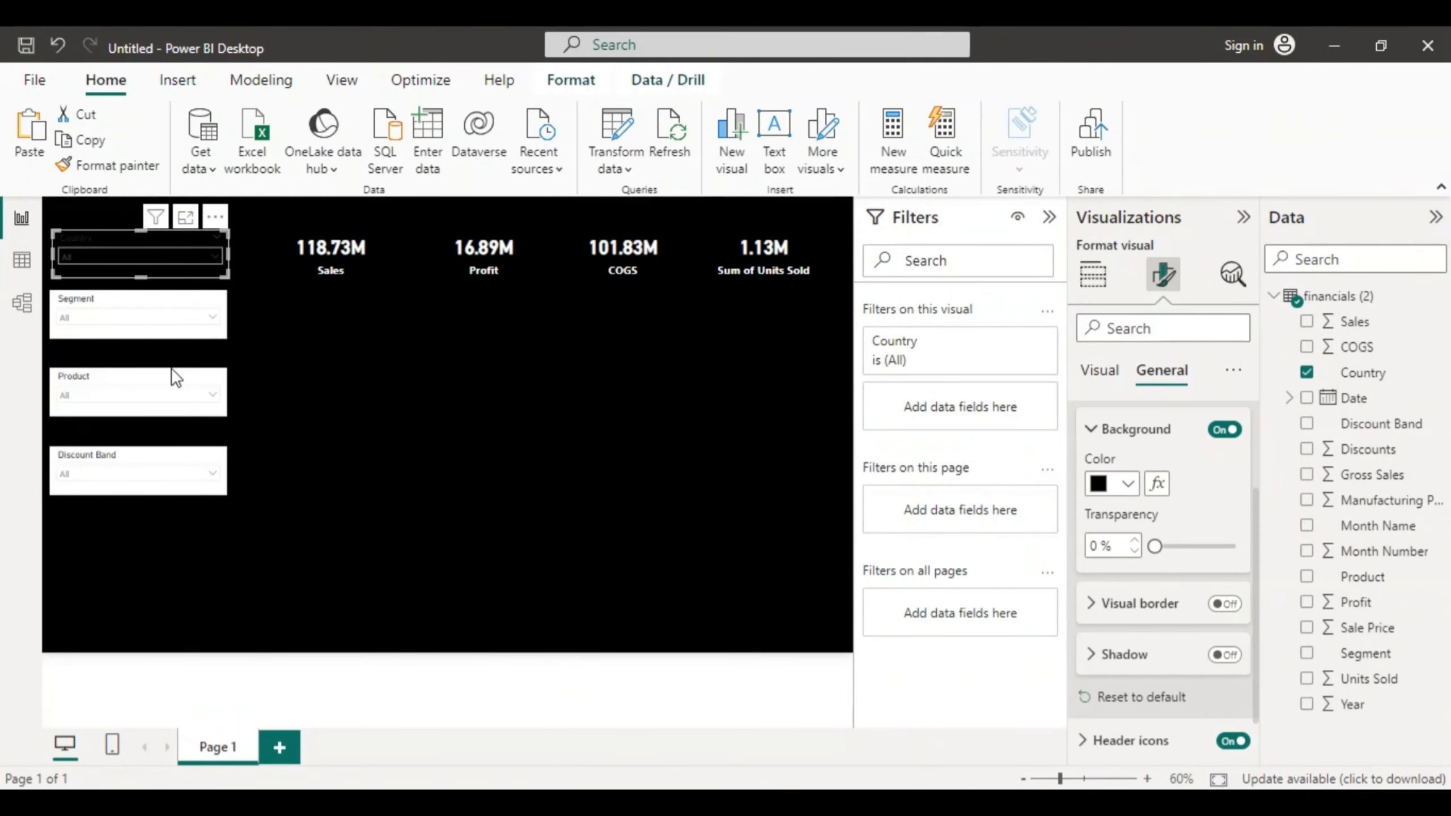
Step: Set the Segment slicer's background color to black in its general effects formatting
left_click(125, 314)
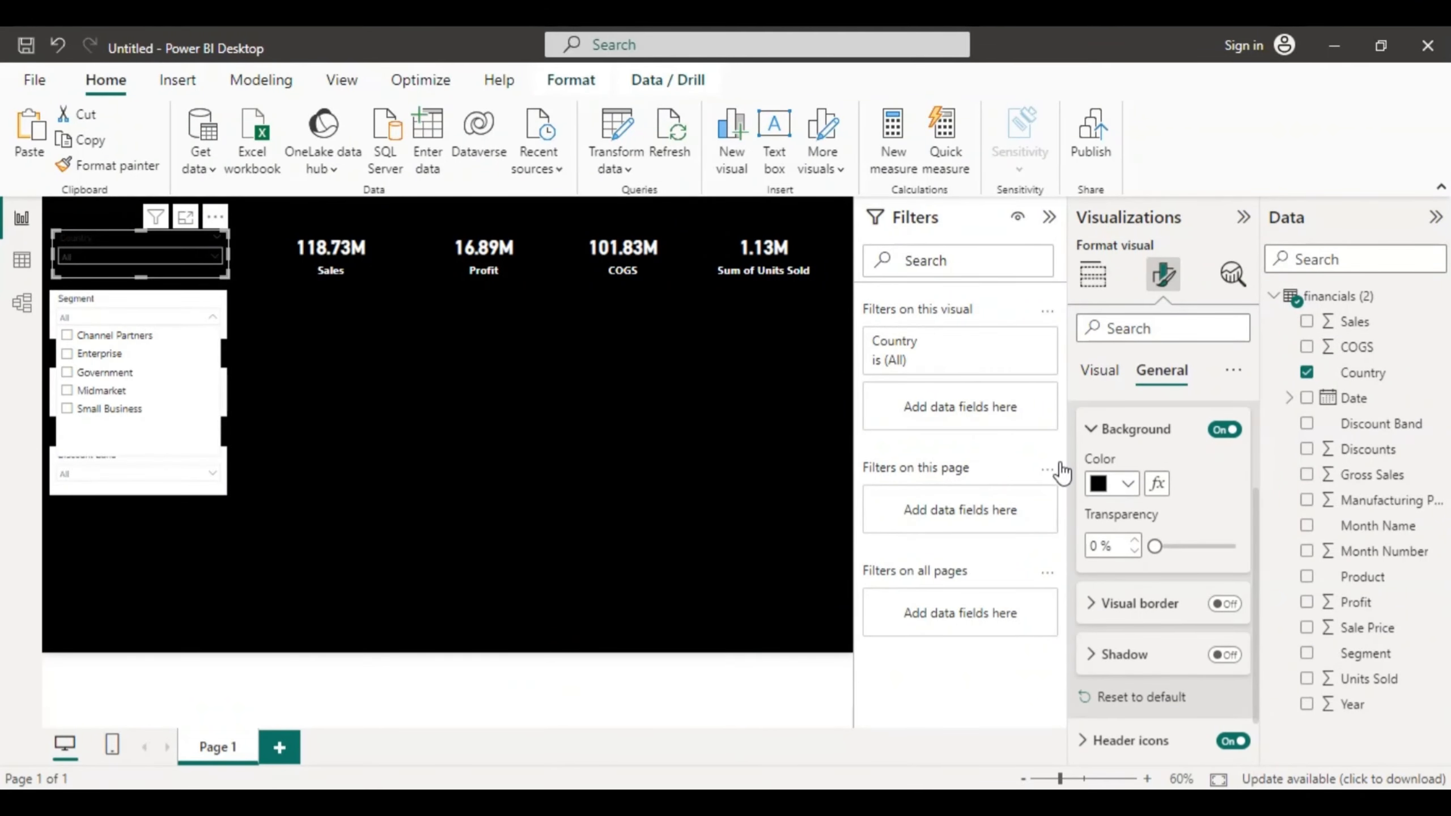
left_click(161, 295)
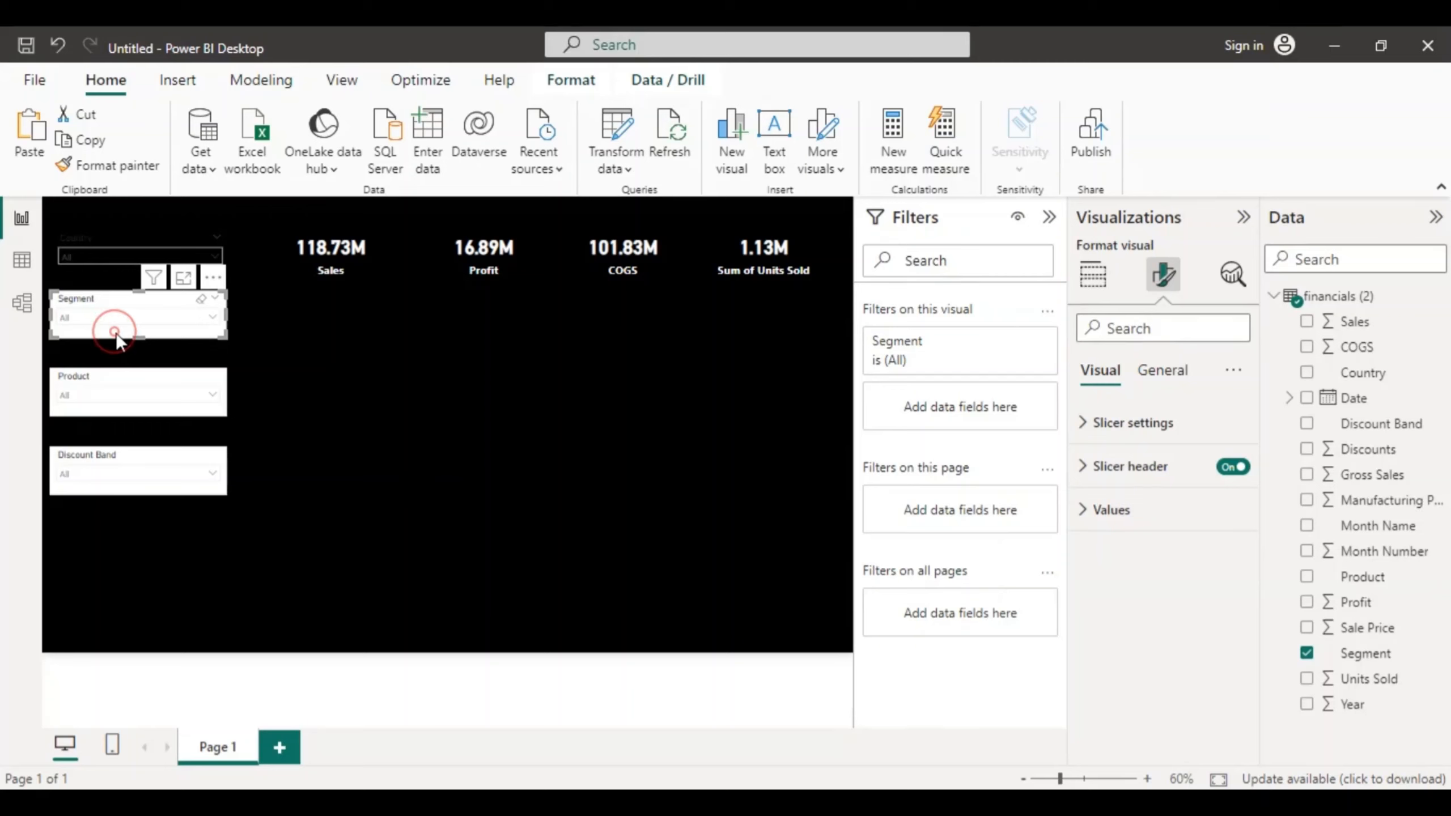
left_click(1164, 370)
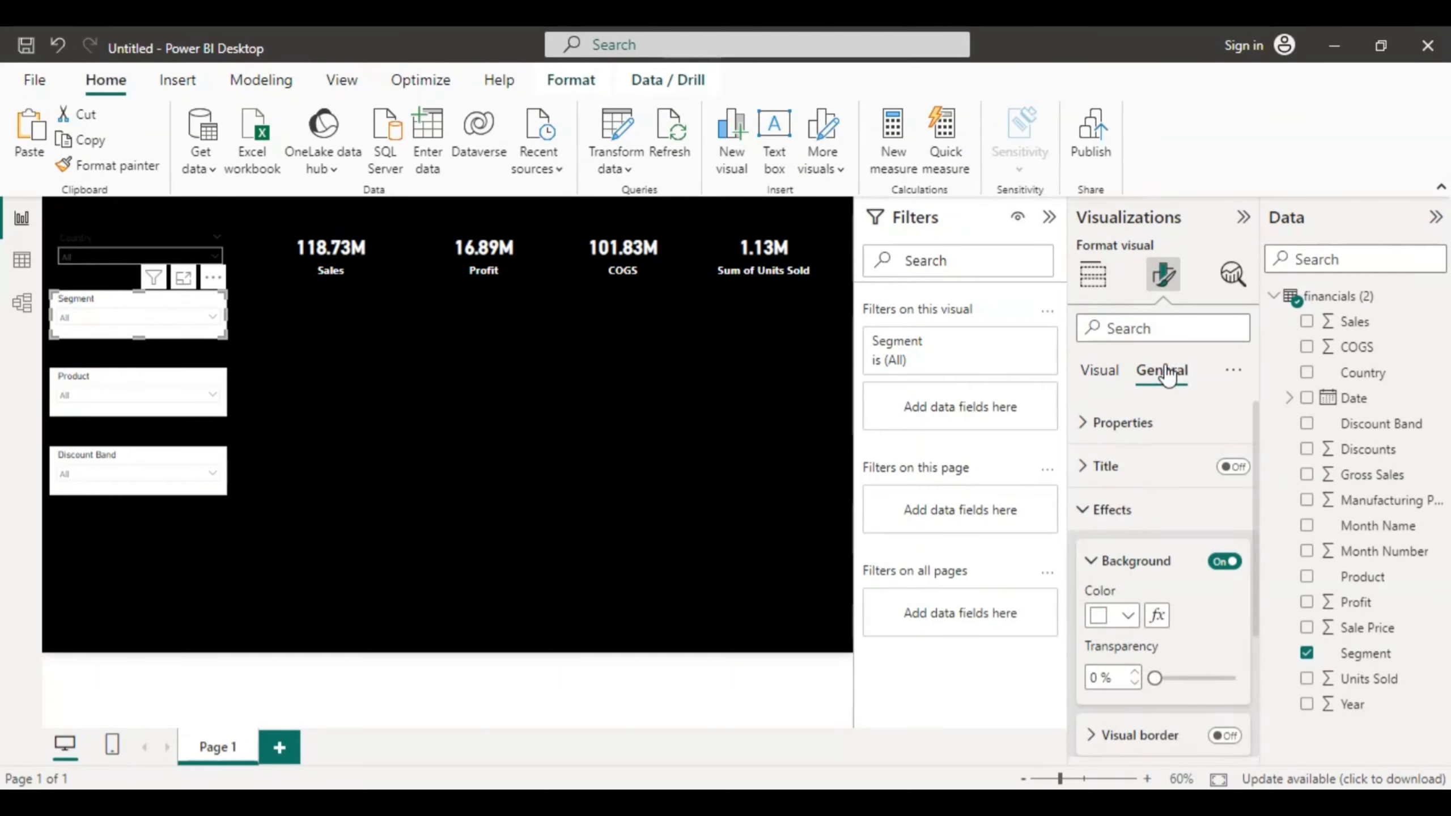
left_click(1129, 615)
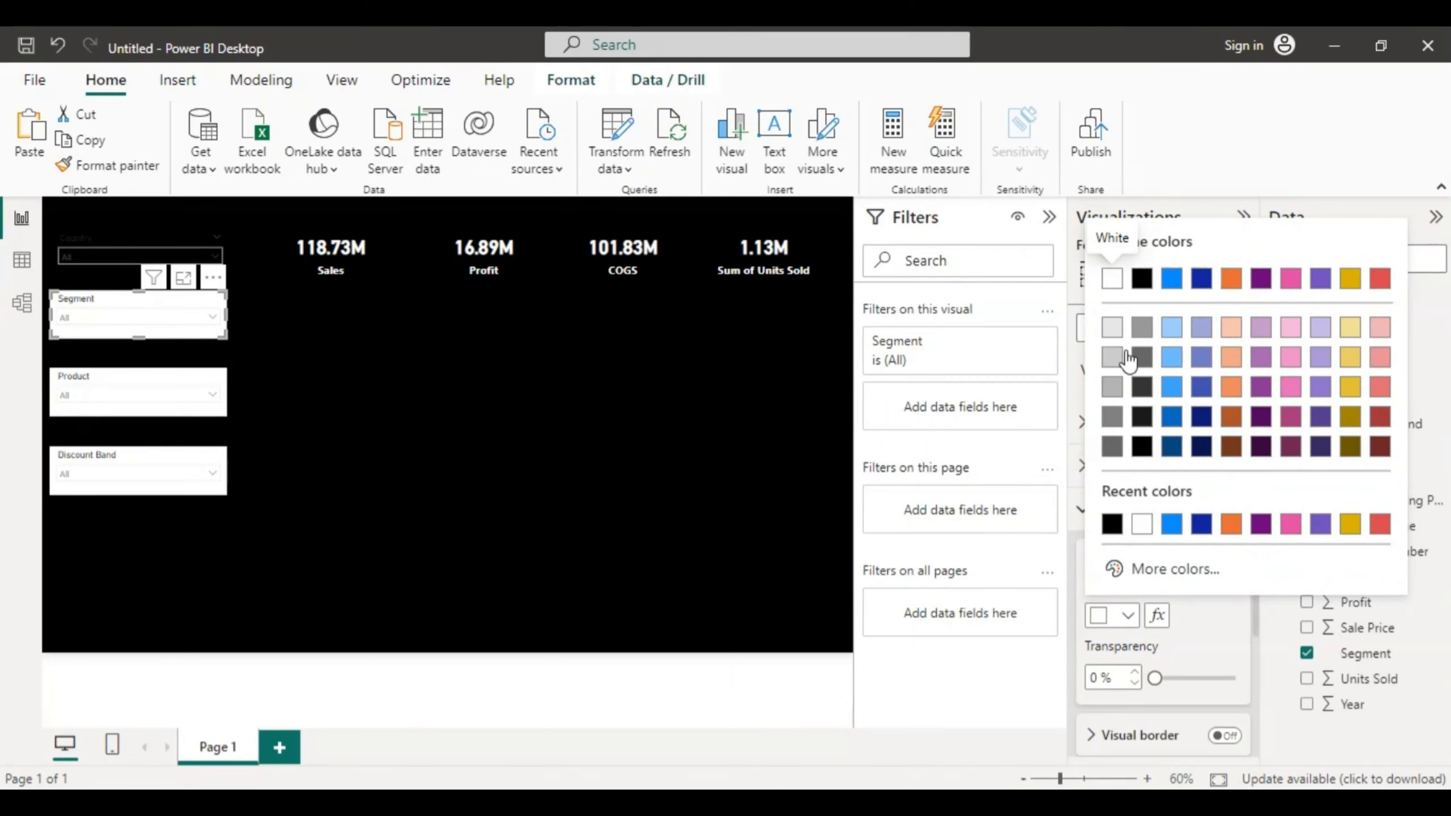
left_click(1142, 449)
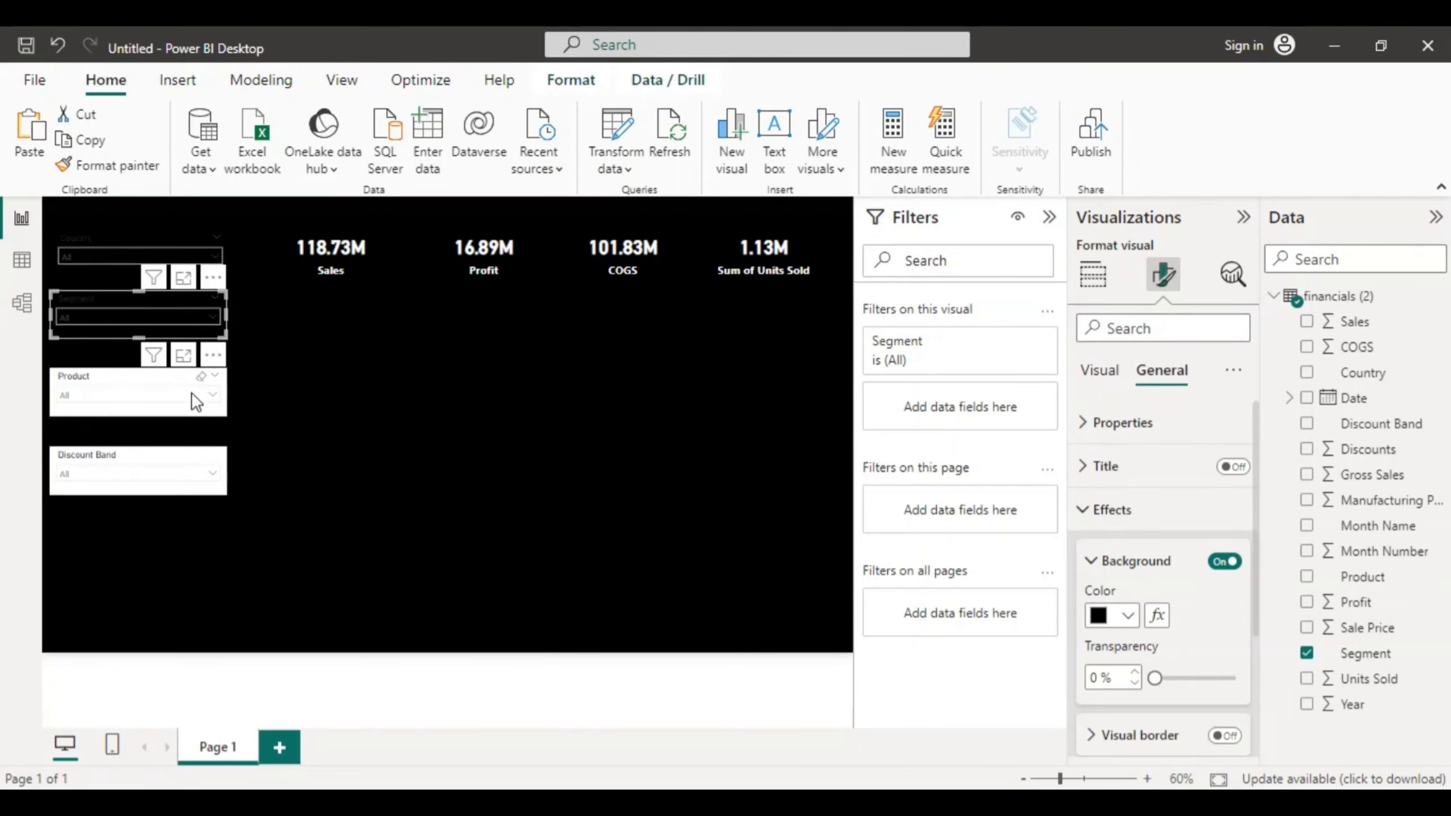
left_click(178, 399)
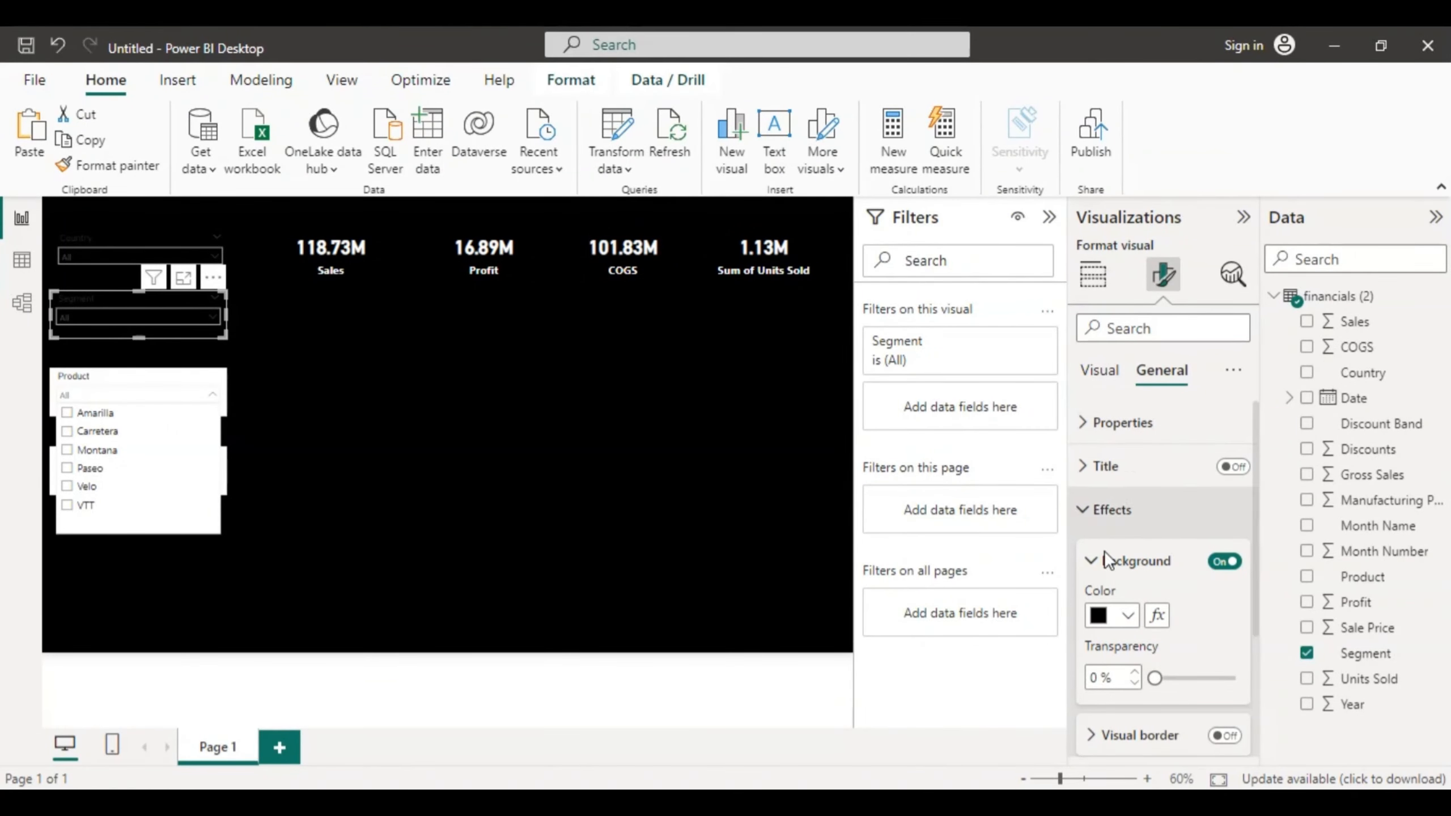
left_click(1100, 617)
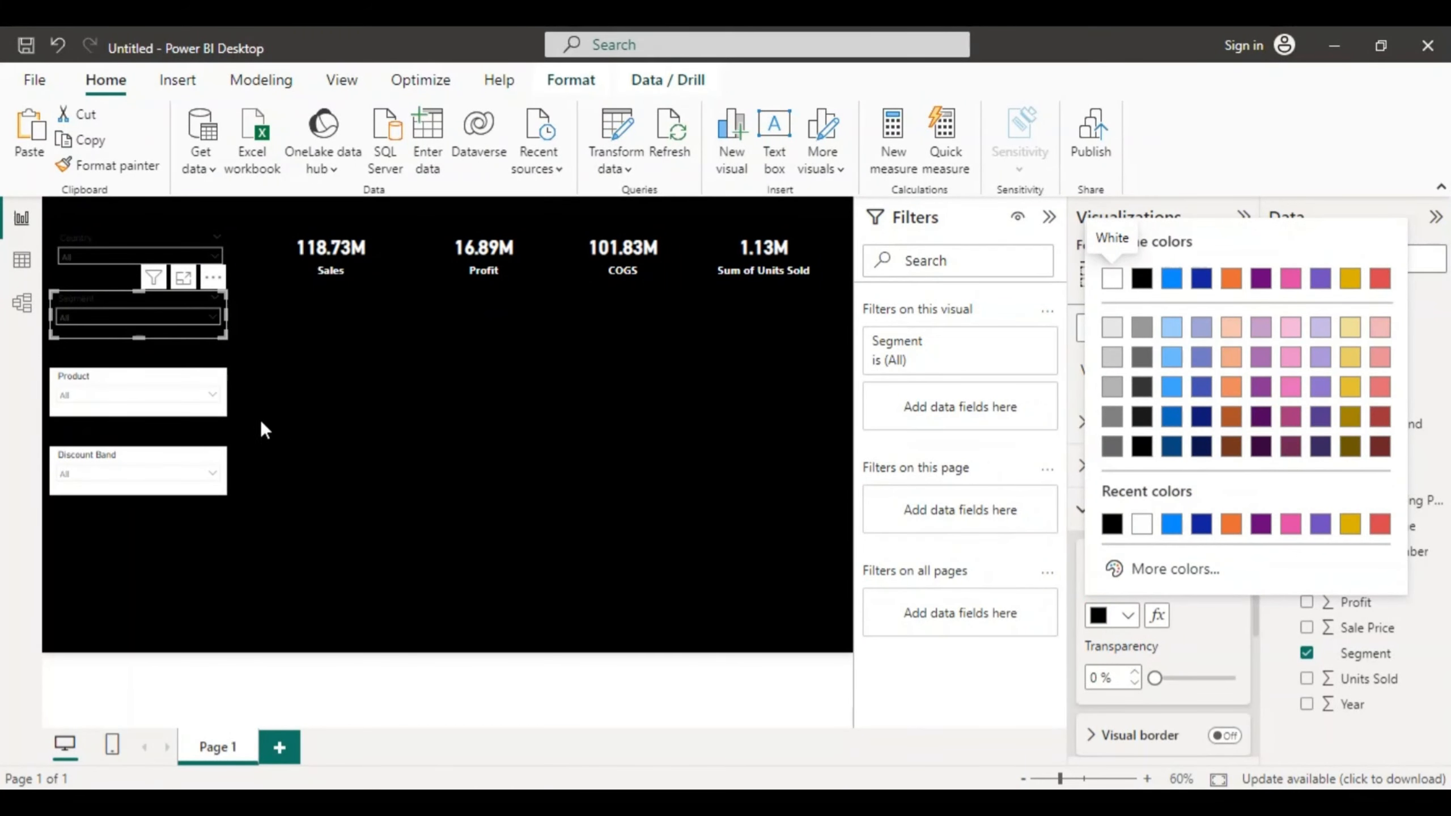
left_click(153, 407)
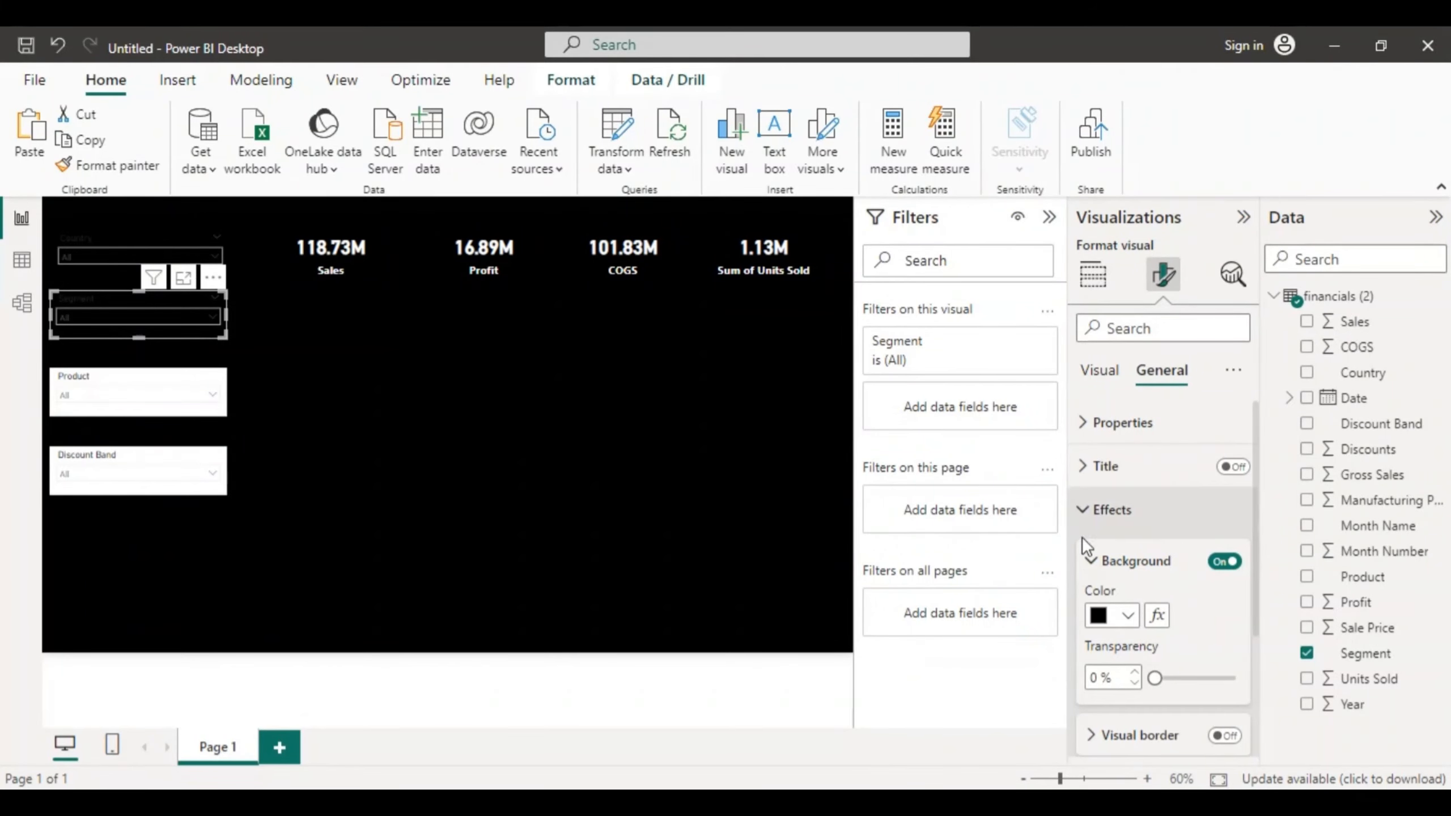
left_click(1097, 615)
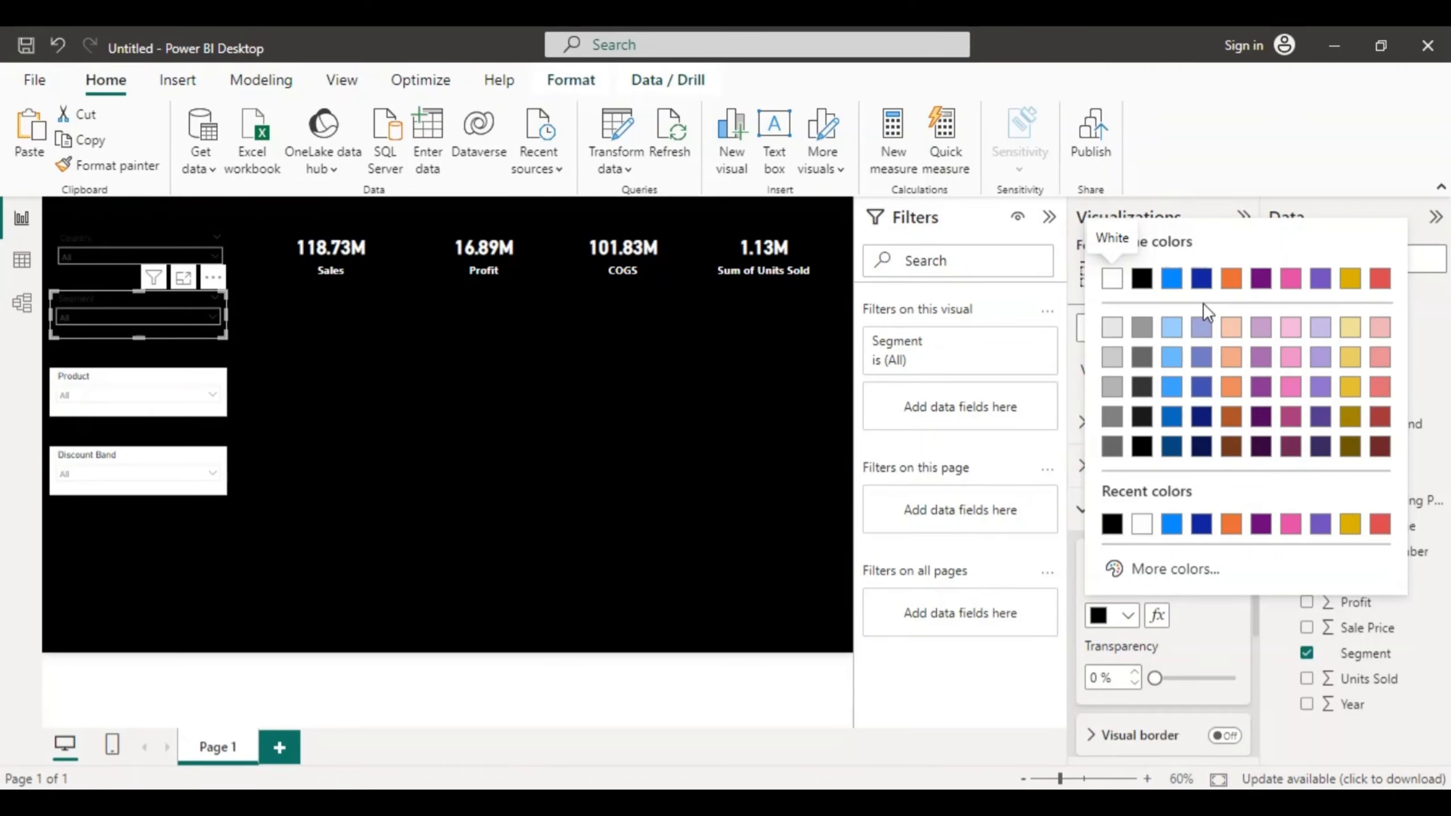
left_click(1144, 449)
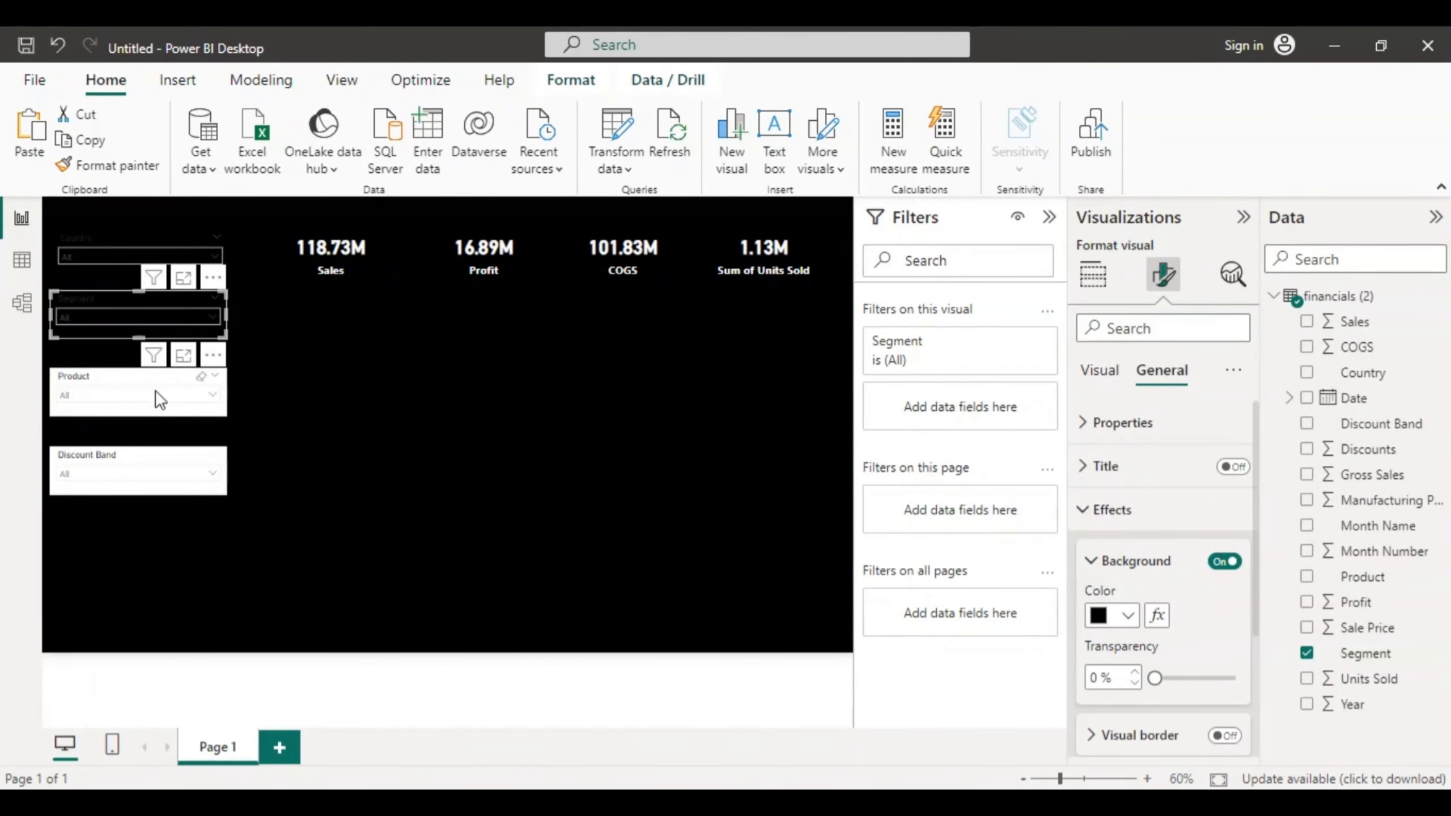
left_click(143, 401)
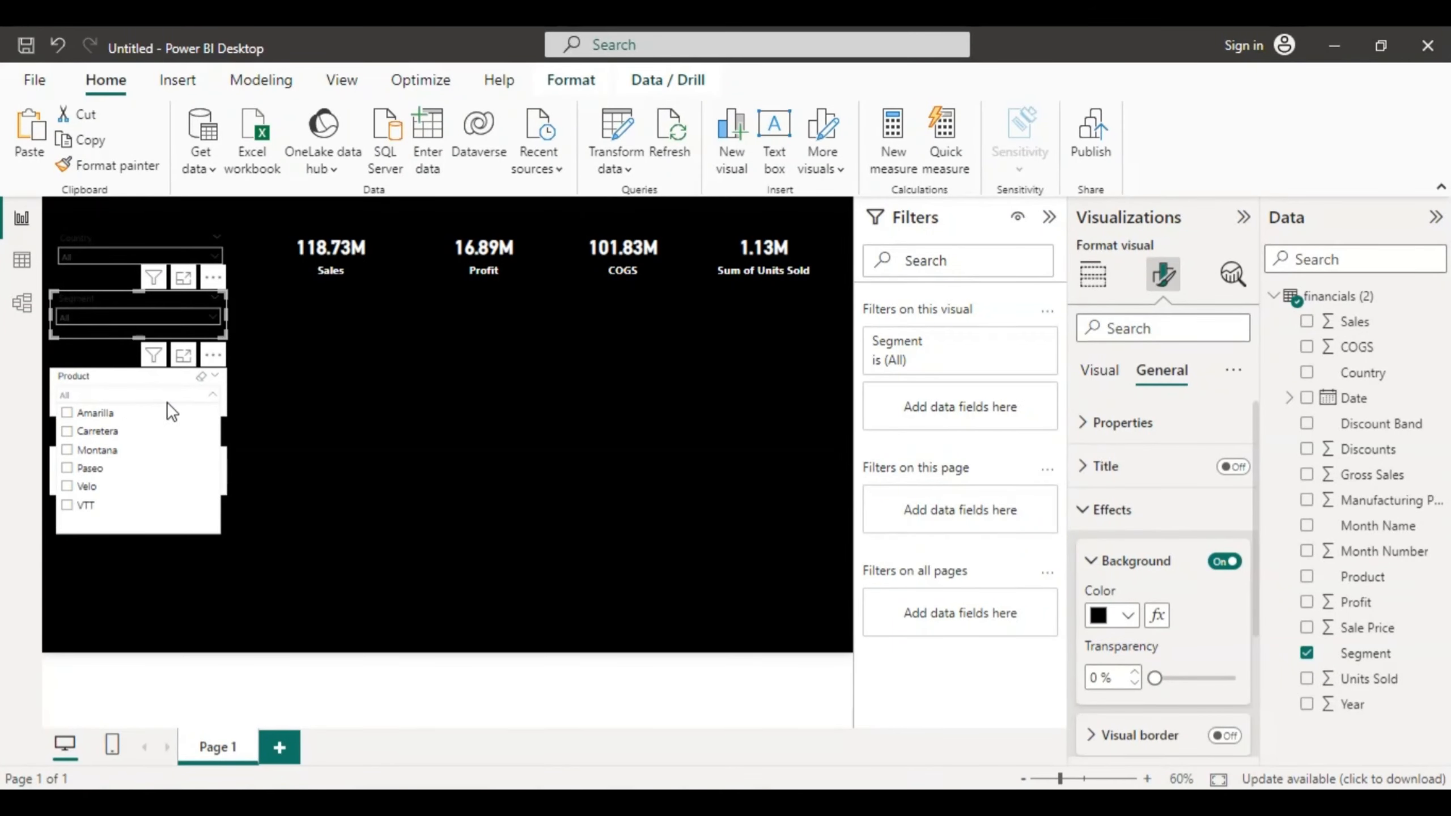
left_click(108, 359)
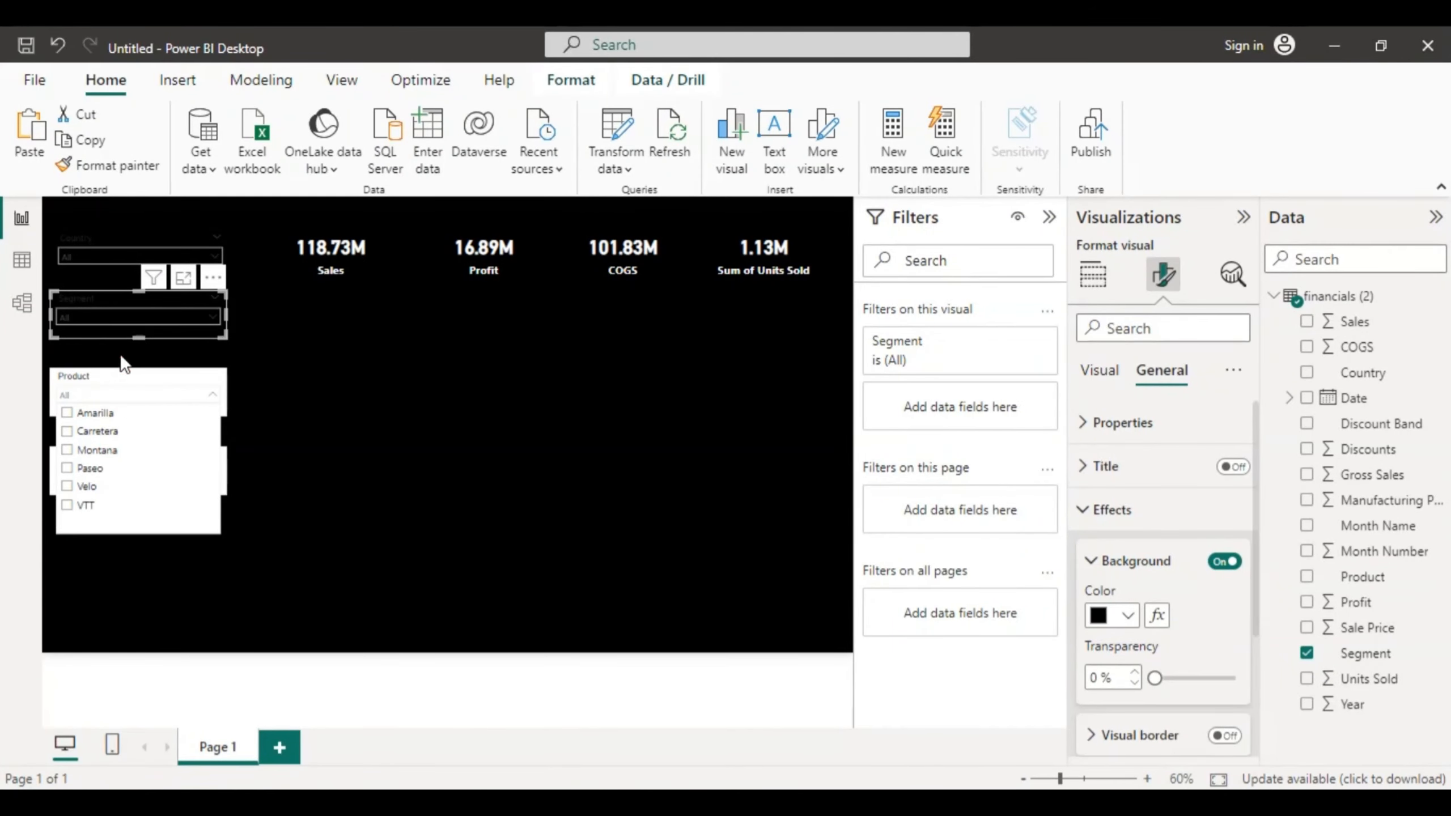
left_click(257, 407)
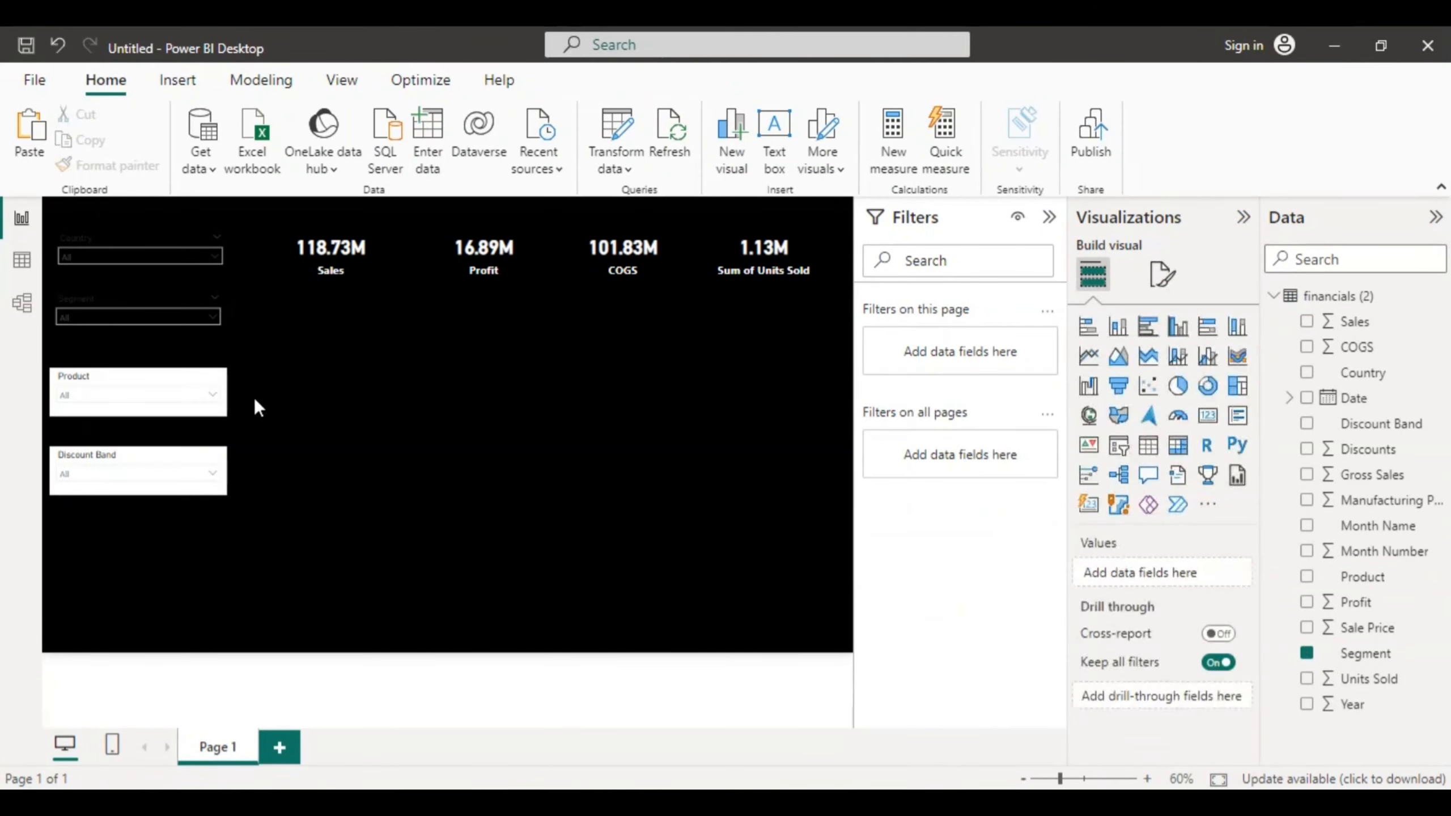
Step: Set the Product slicer's background color to black in its general effects formatting
left_click(157, 413)
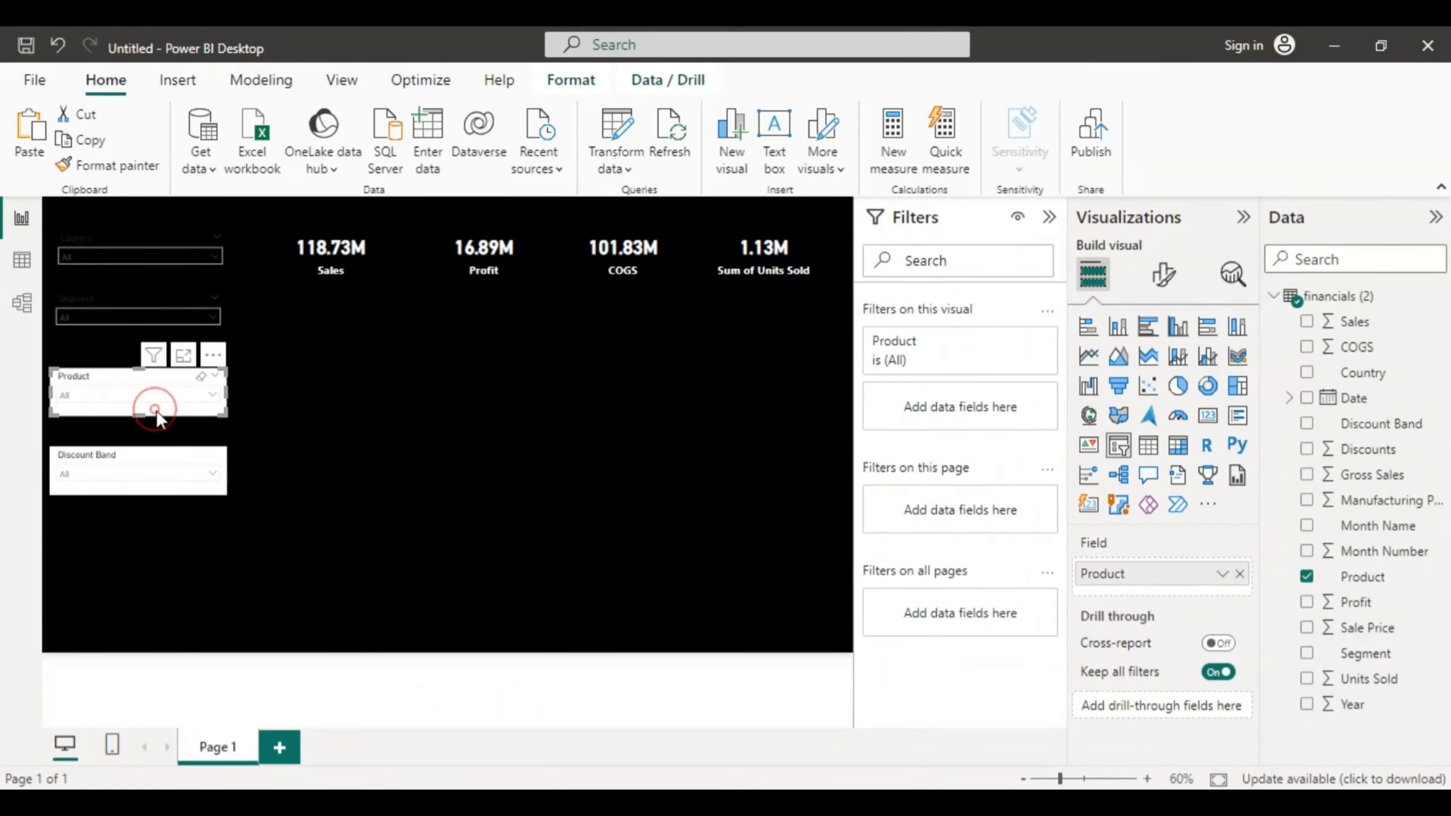
left_click(1163, 274)
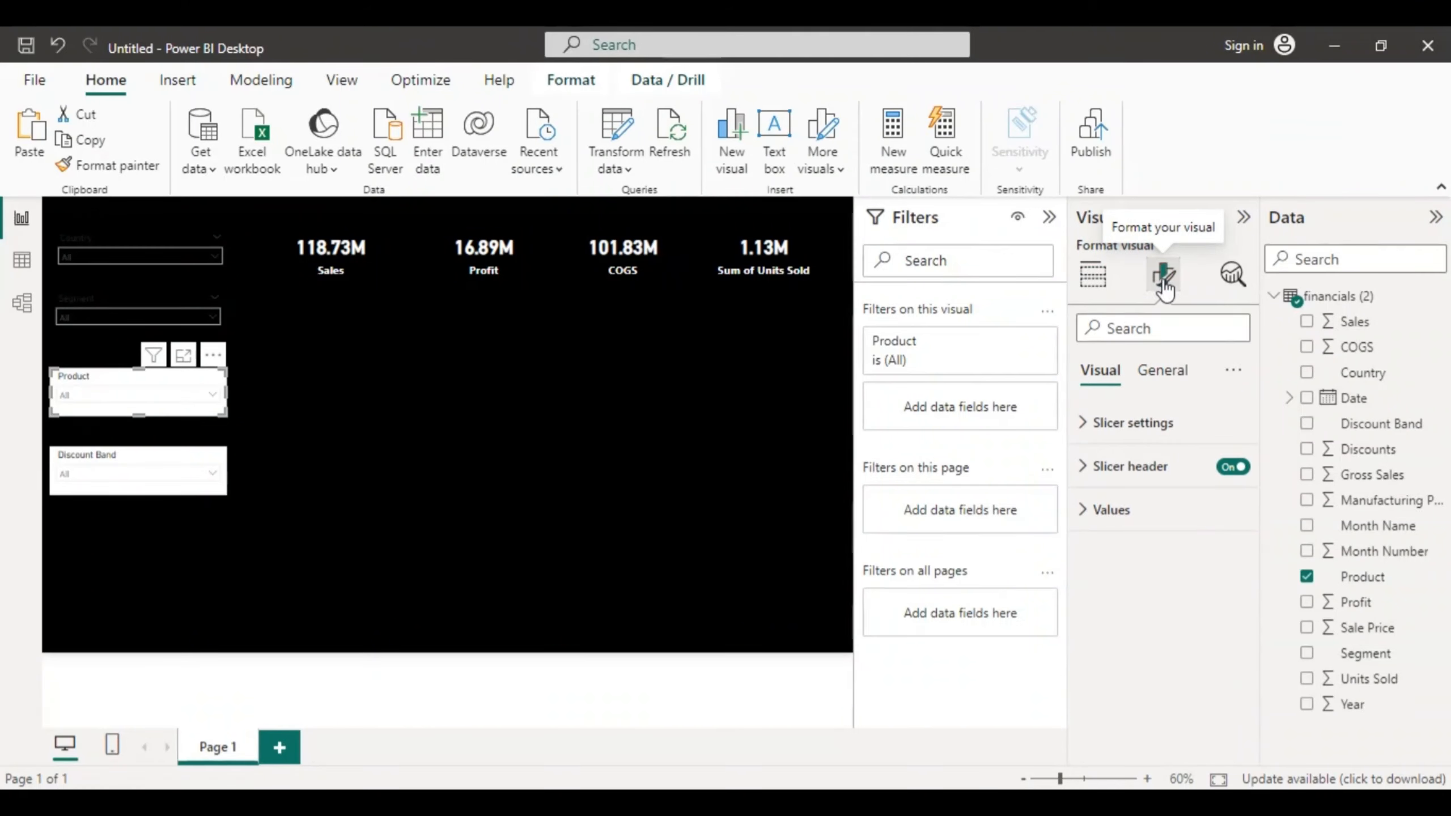
left_click(1163, 371)
left_click(1121, 512)
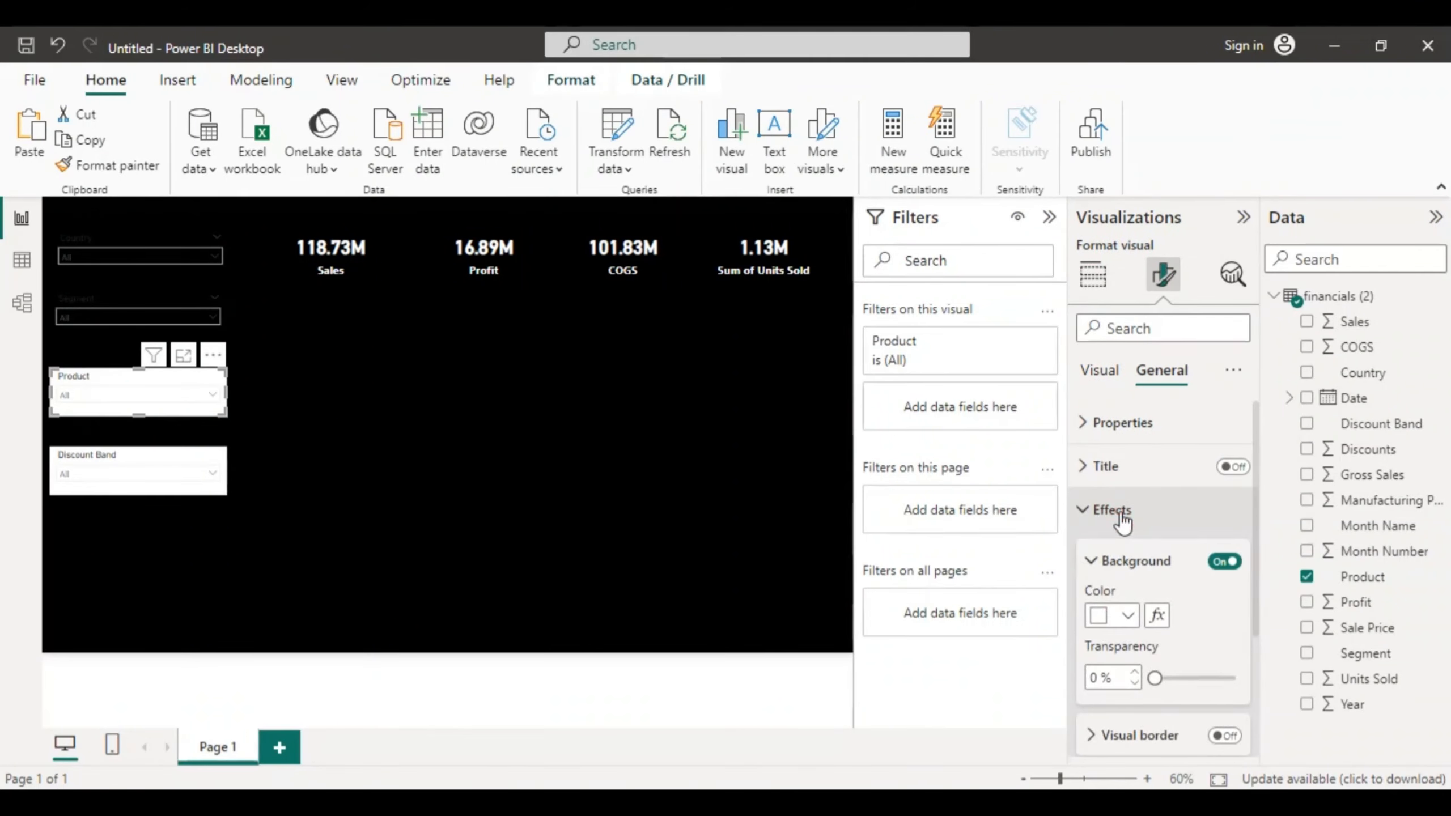
left_click(1126, 616)
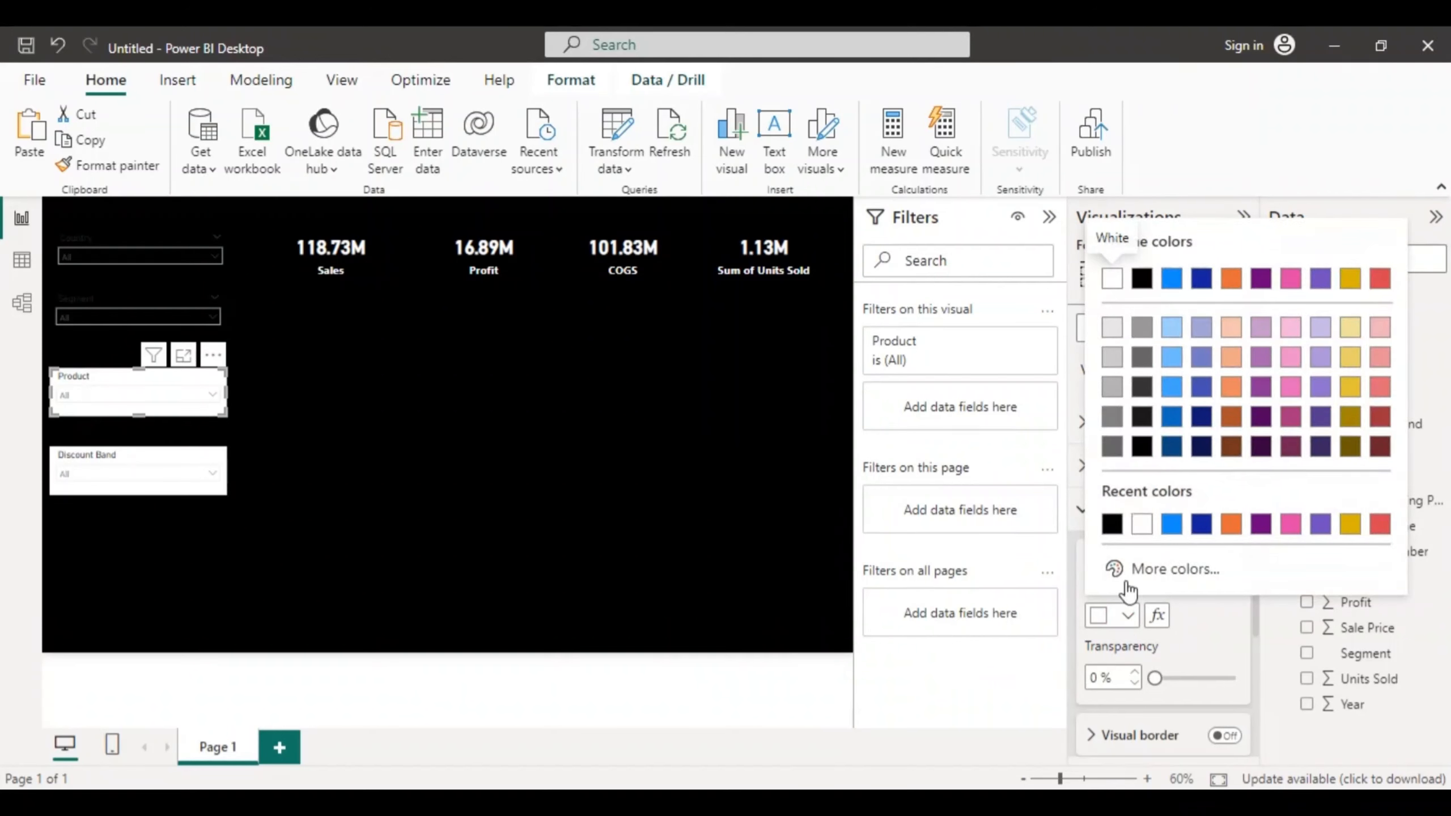
left_click(1142, 446)
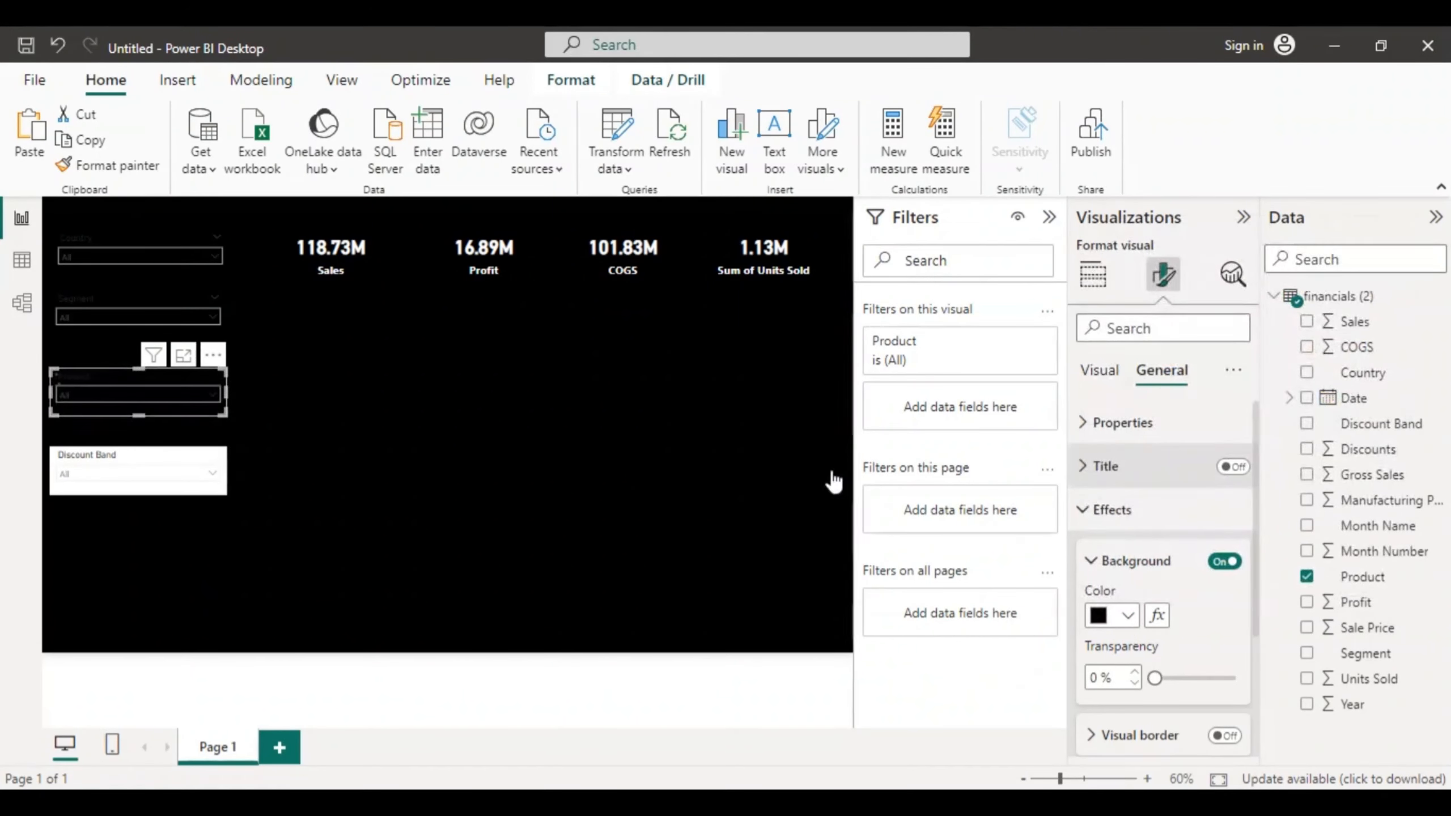
Step: Set the Discount Band slicer's background color to black in its general effects formatting
left_click(166, 486)
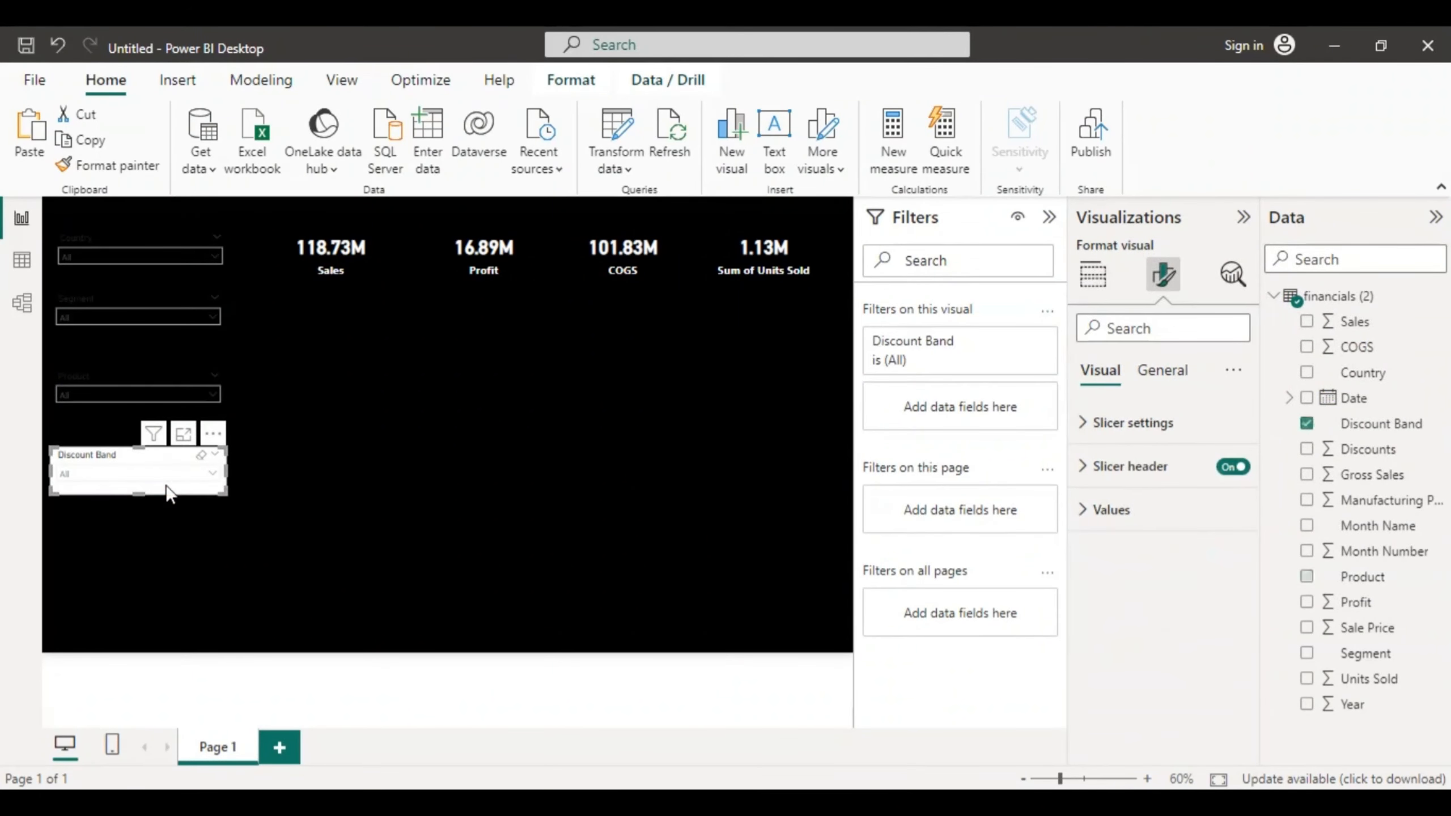
left_click(1152, 371)
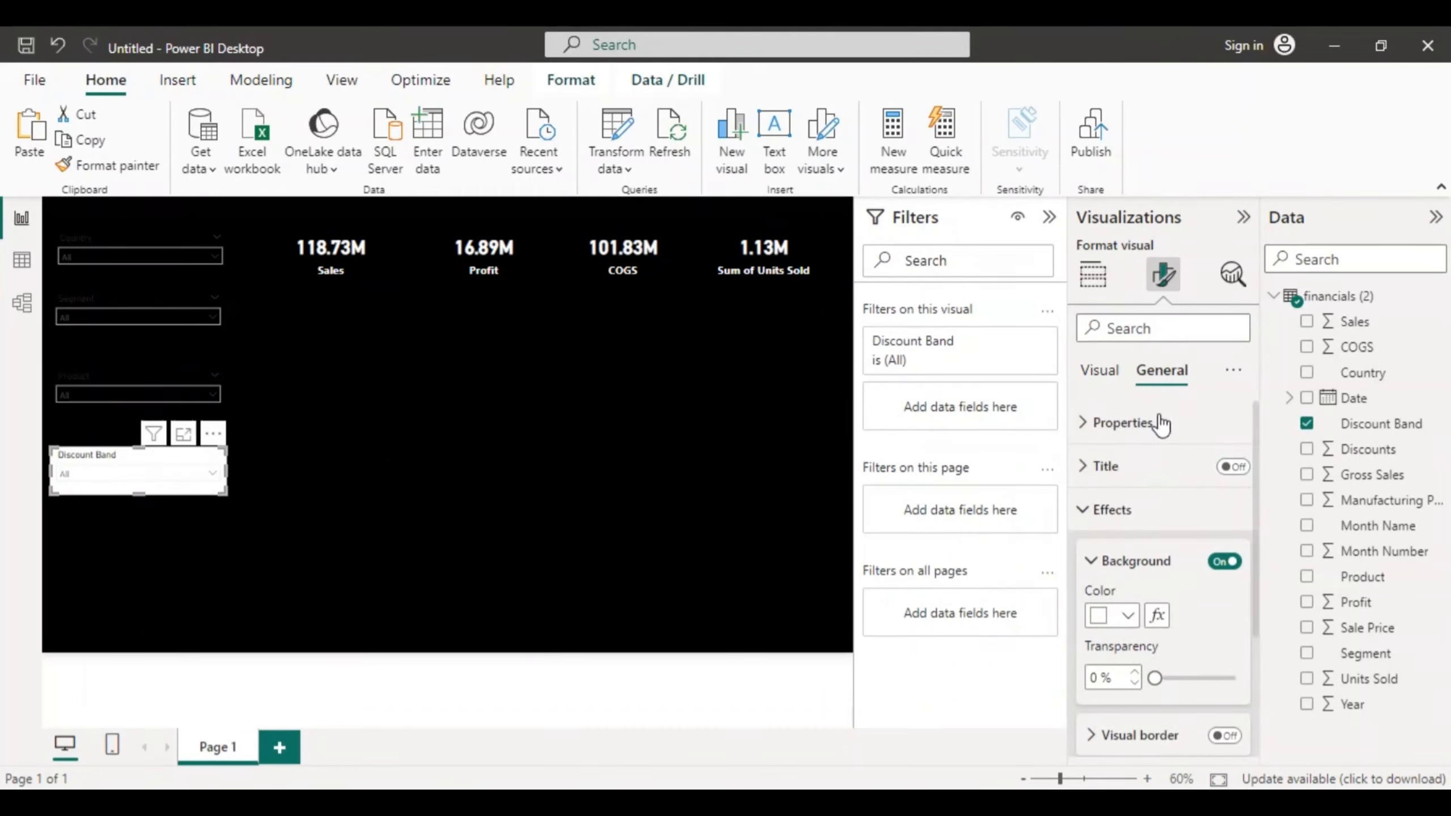
left_click(1128, 617)
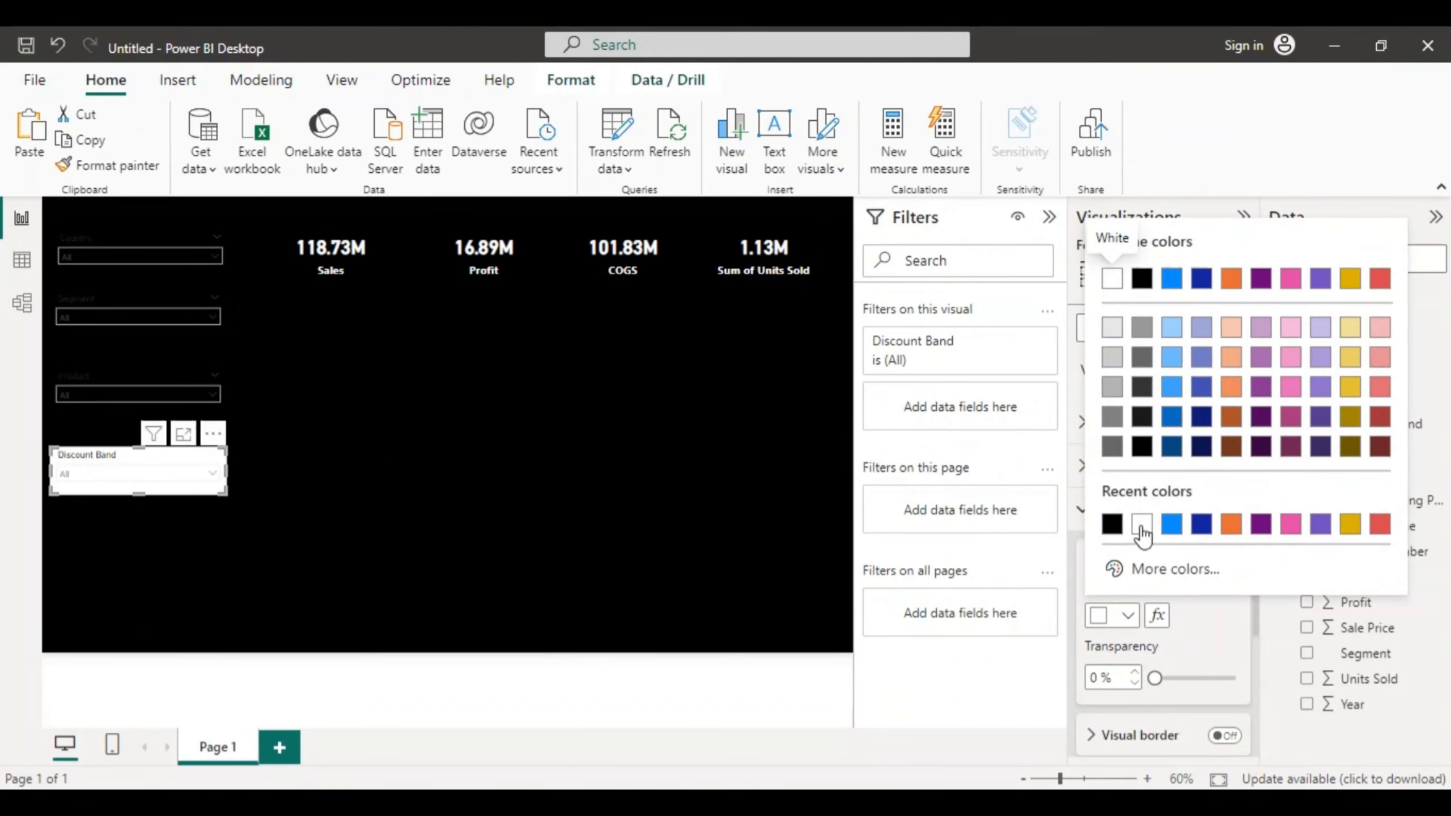
left_click(1142, 446)
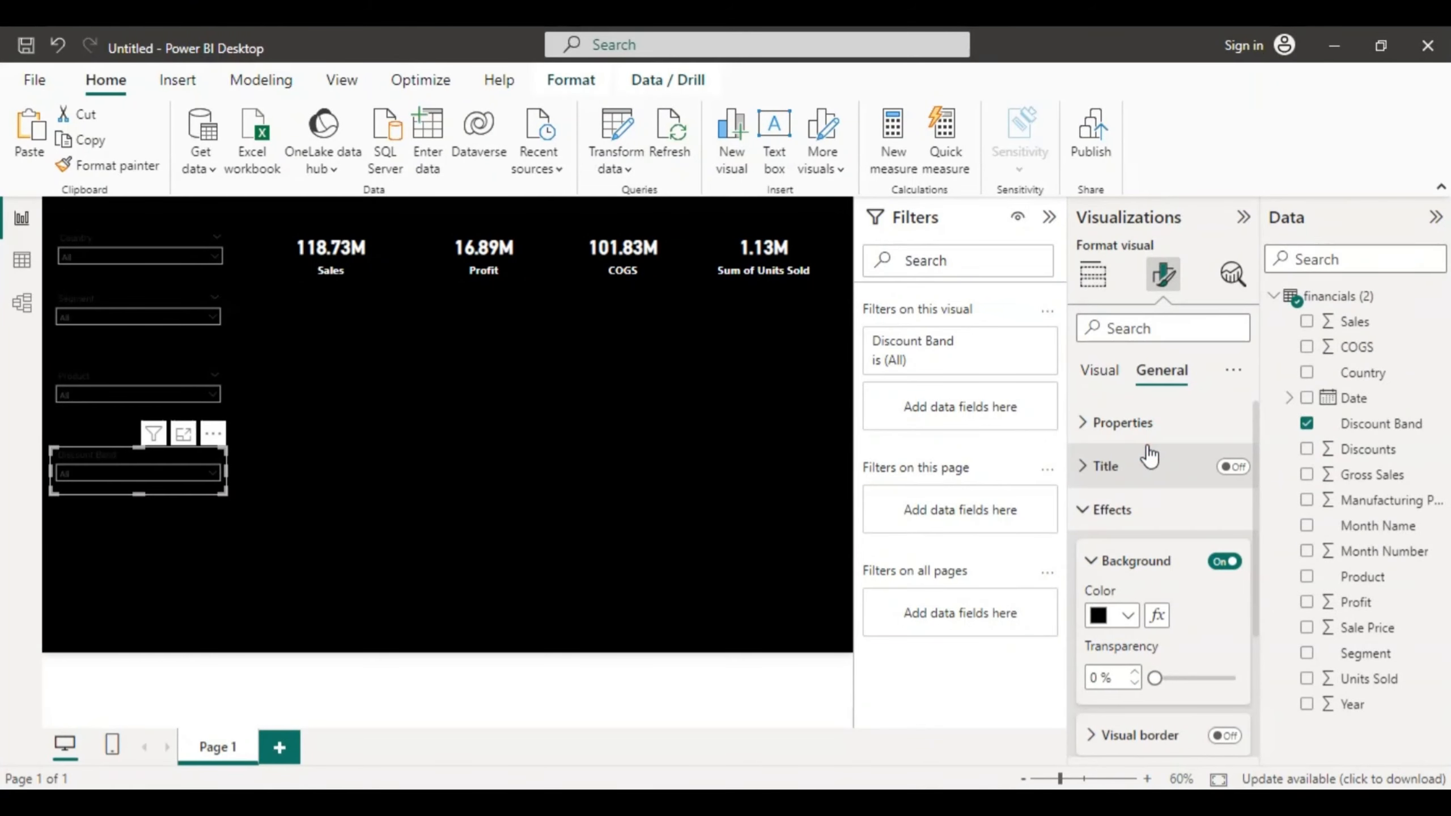
Step: Format the Country slicer's values with a white font color and bold text
left_click(120, 267)
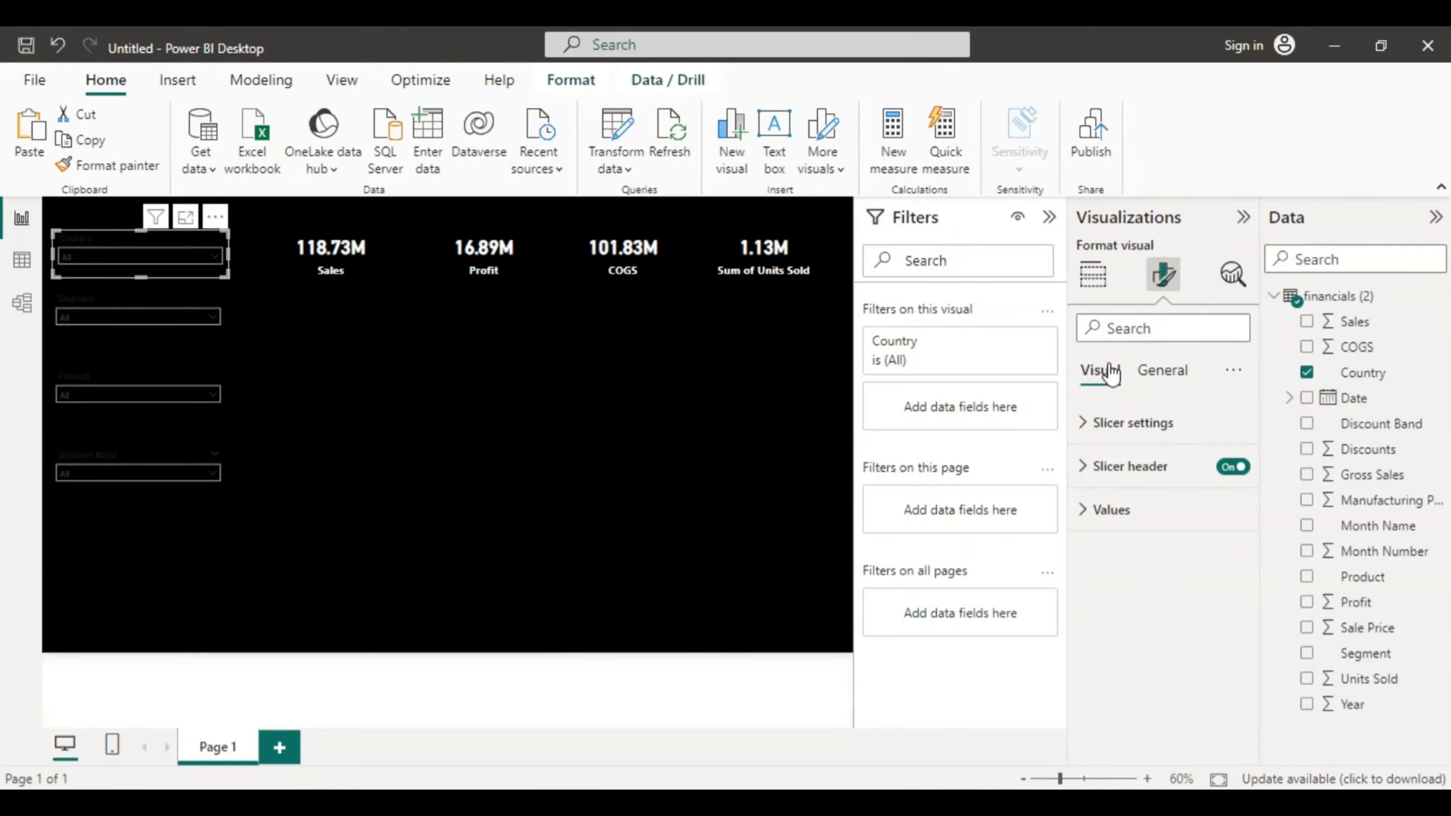
left_click(1107, 511)
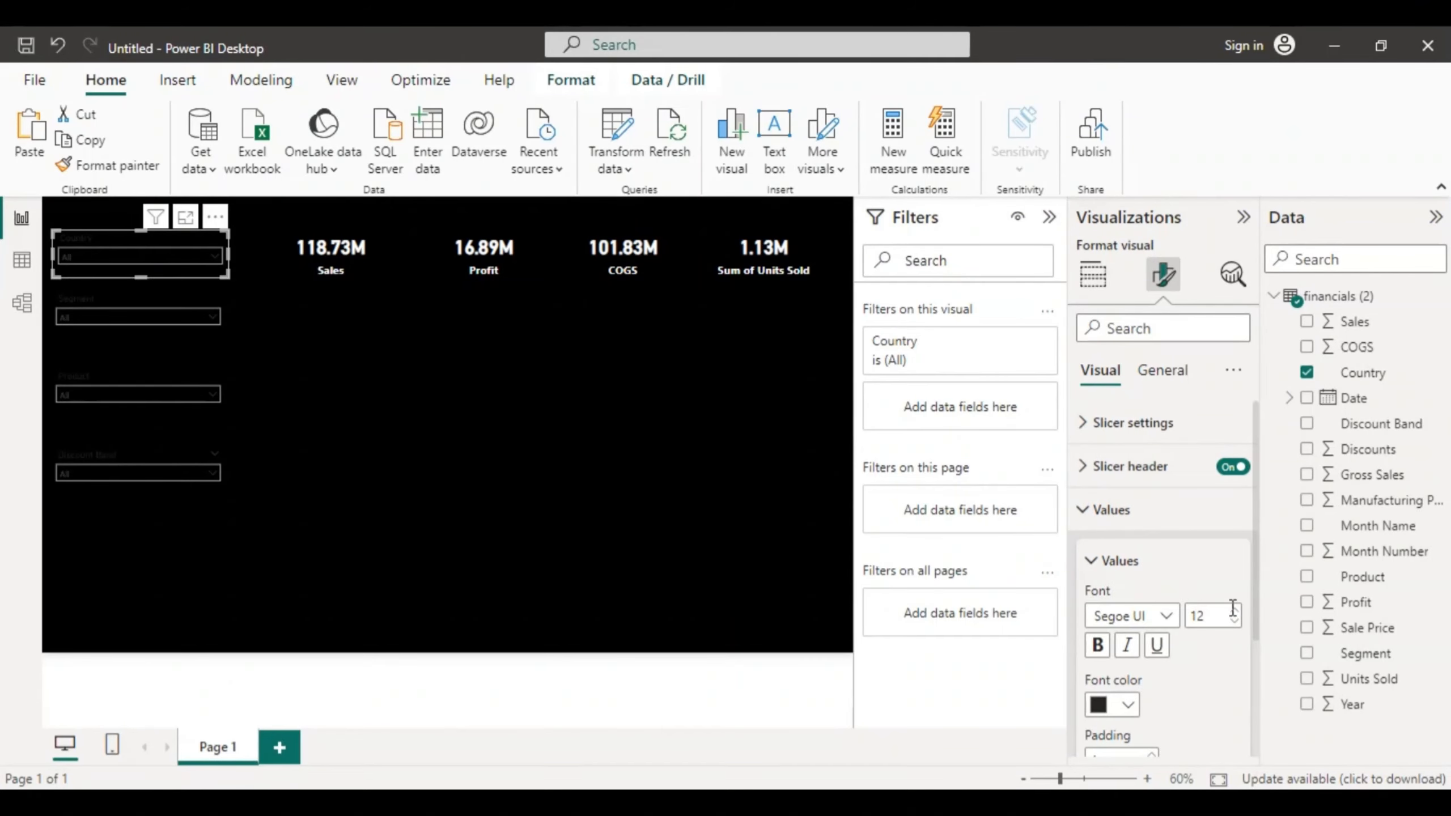
left_click(1129, 706)
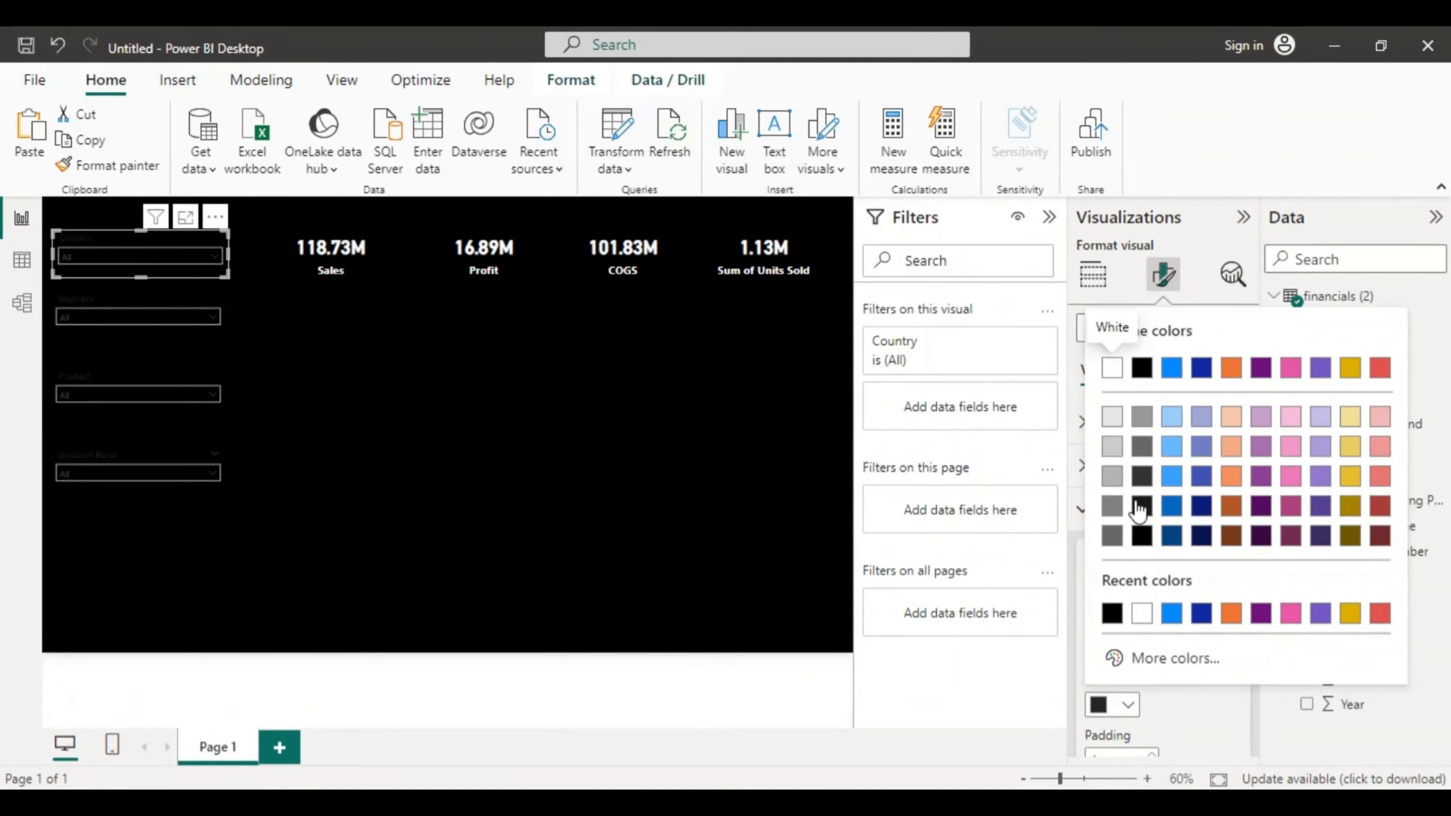
left_click(1112, 369)
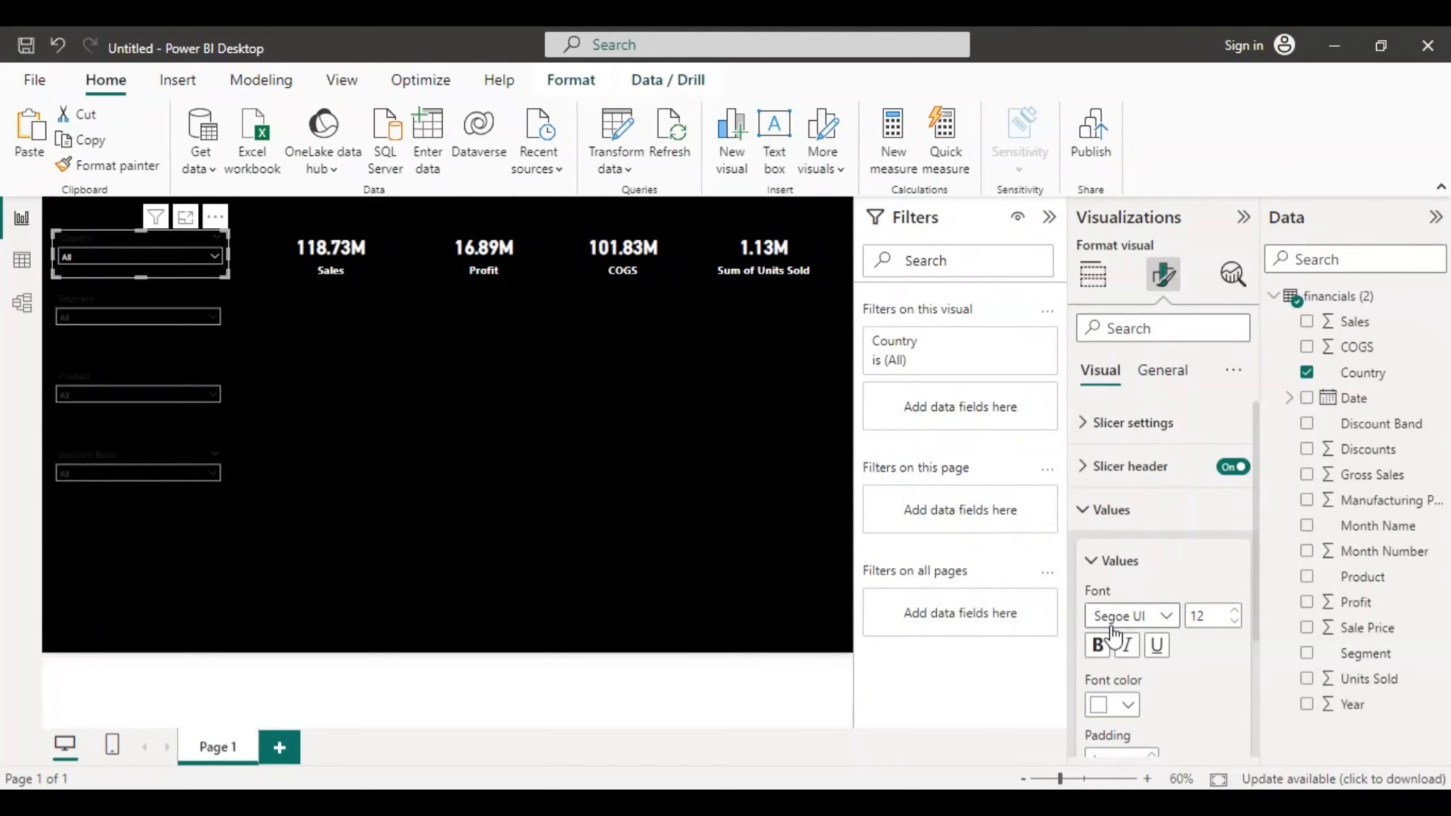
left_click(1097, 645)
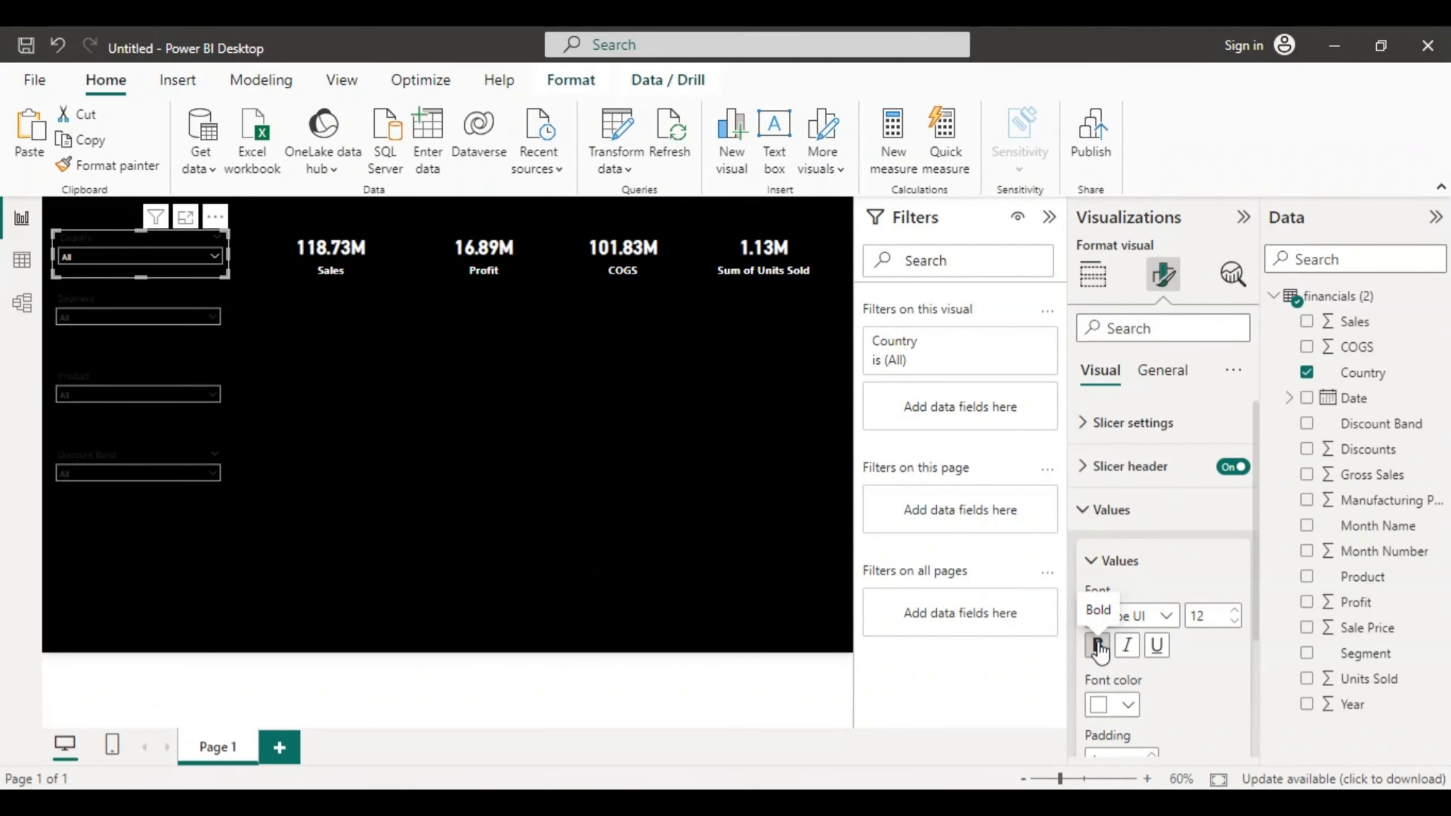
Step: Set the background color of the Country slicer's values to black and check its dropdown list without selecting a country
left_click(216, 254)
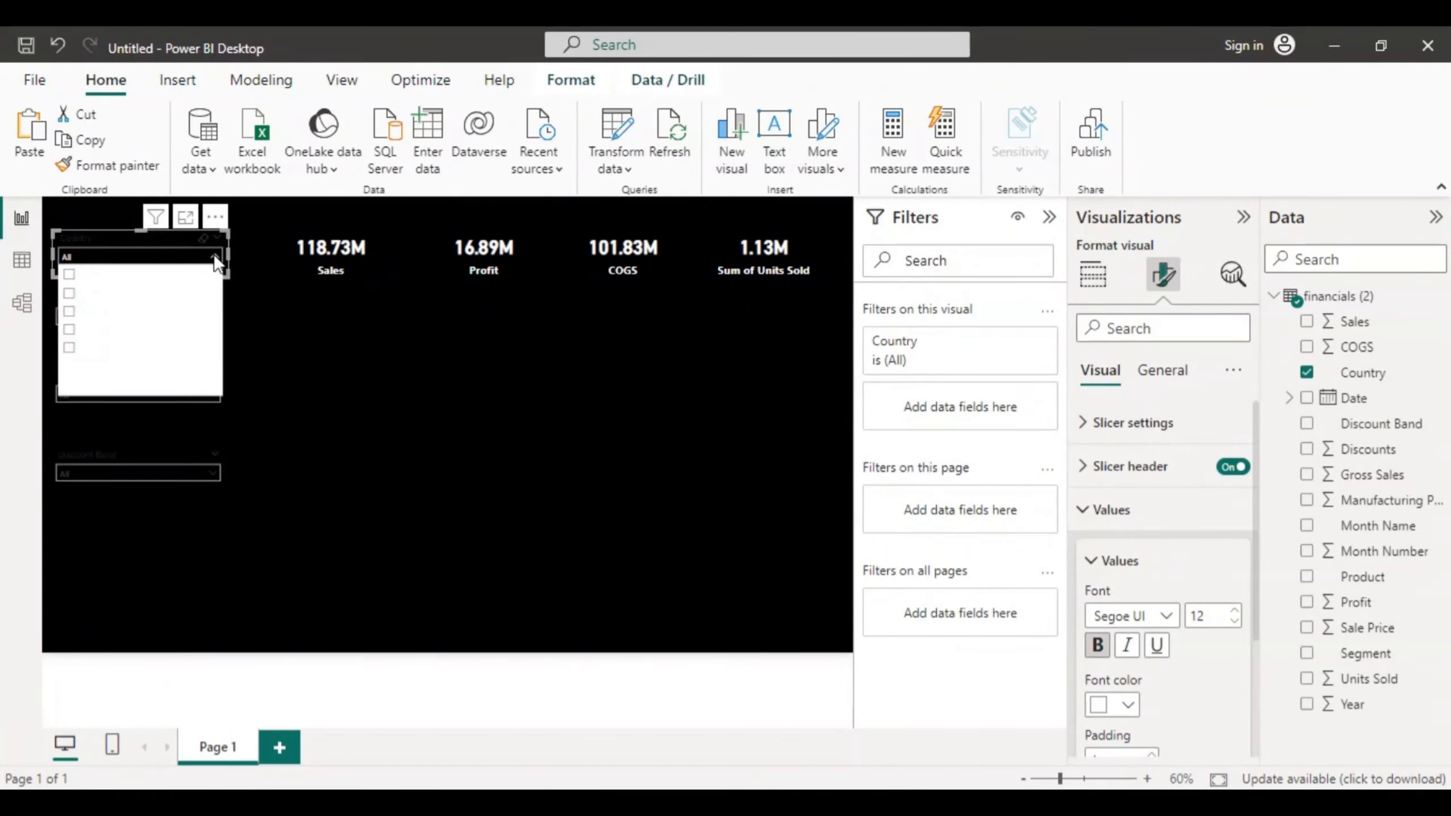
left_click(213, 254)
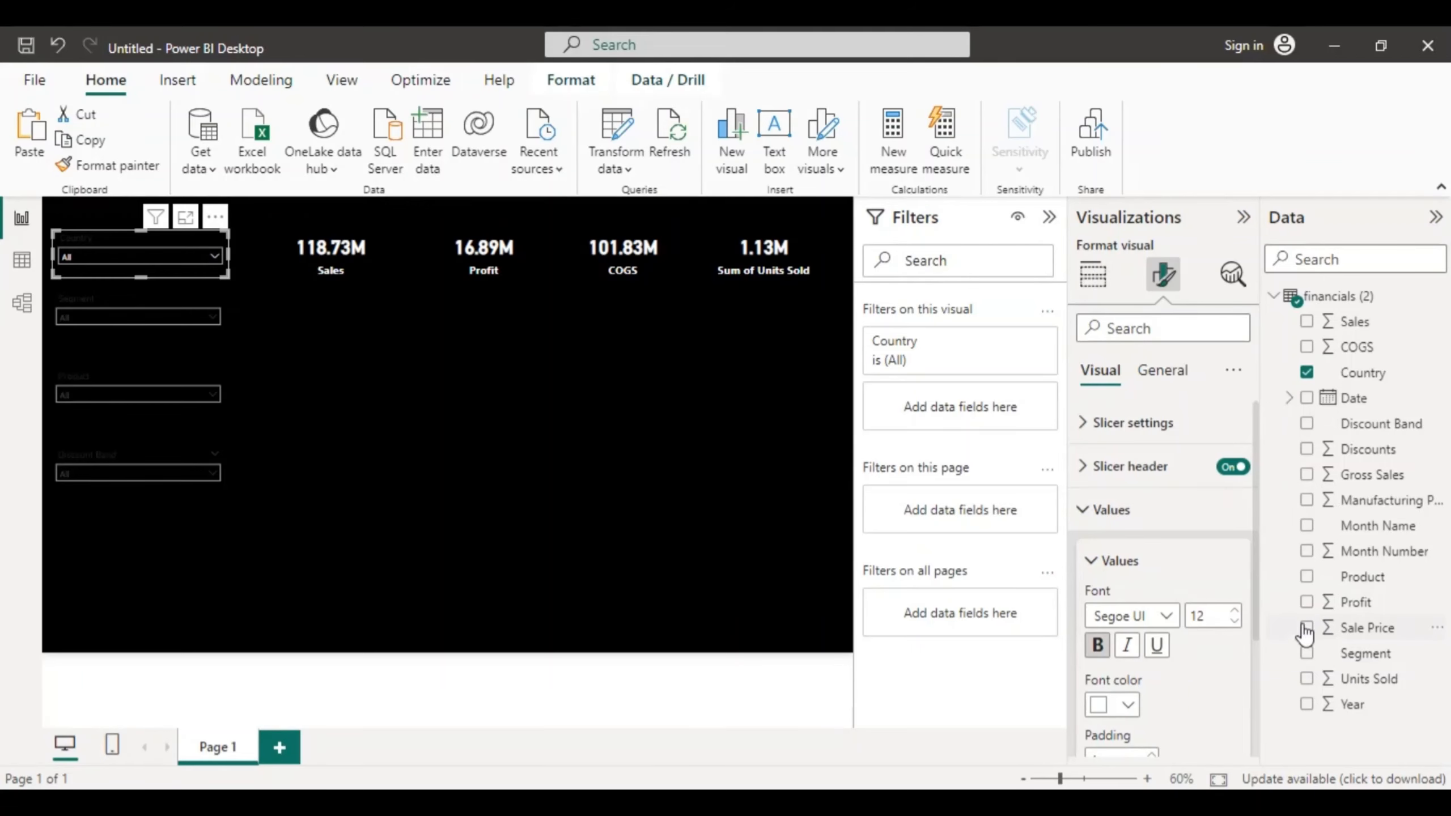
left_click_drag(1255, 618, 1260, 744)
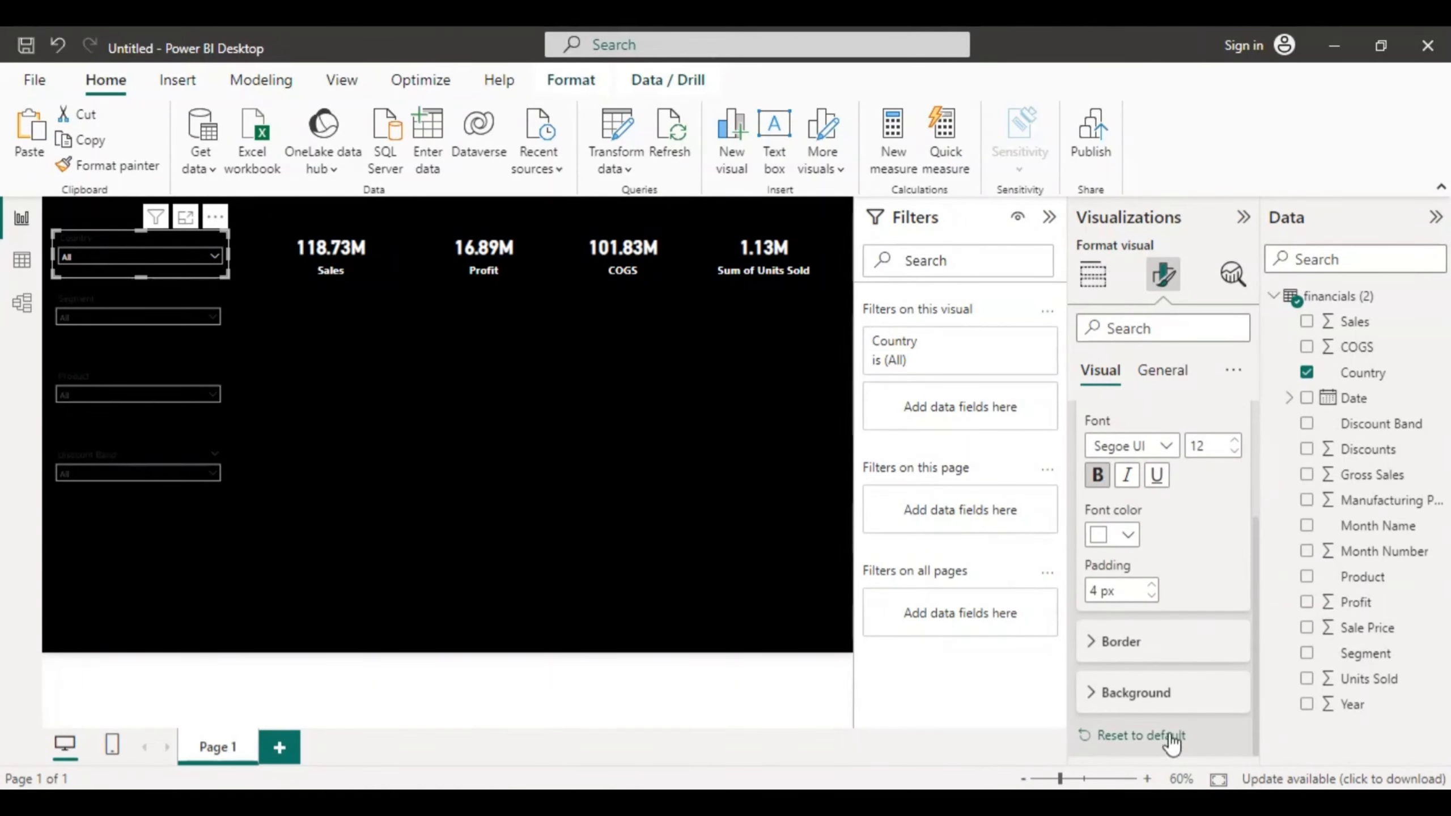
left_click(1093, 694)
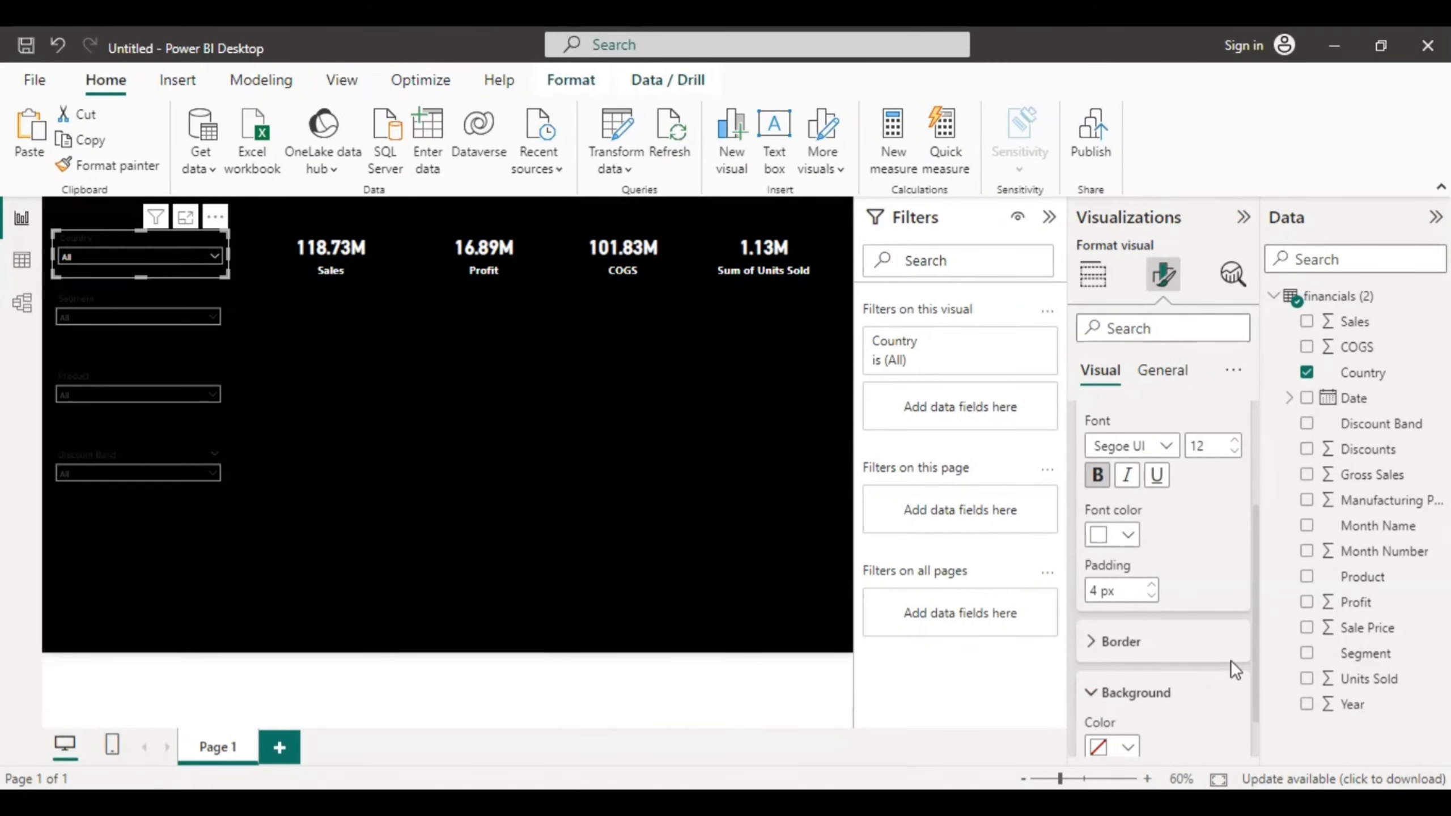
left_click_drag(1259, 567, 1254, 653)
left_click(1124, 693)
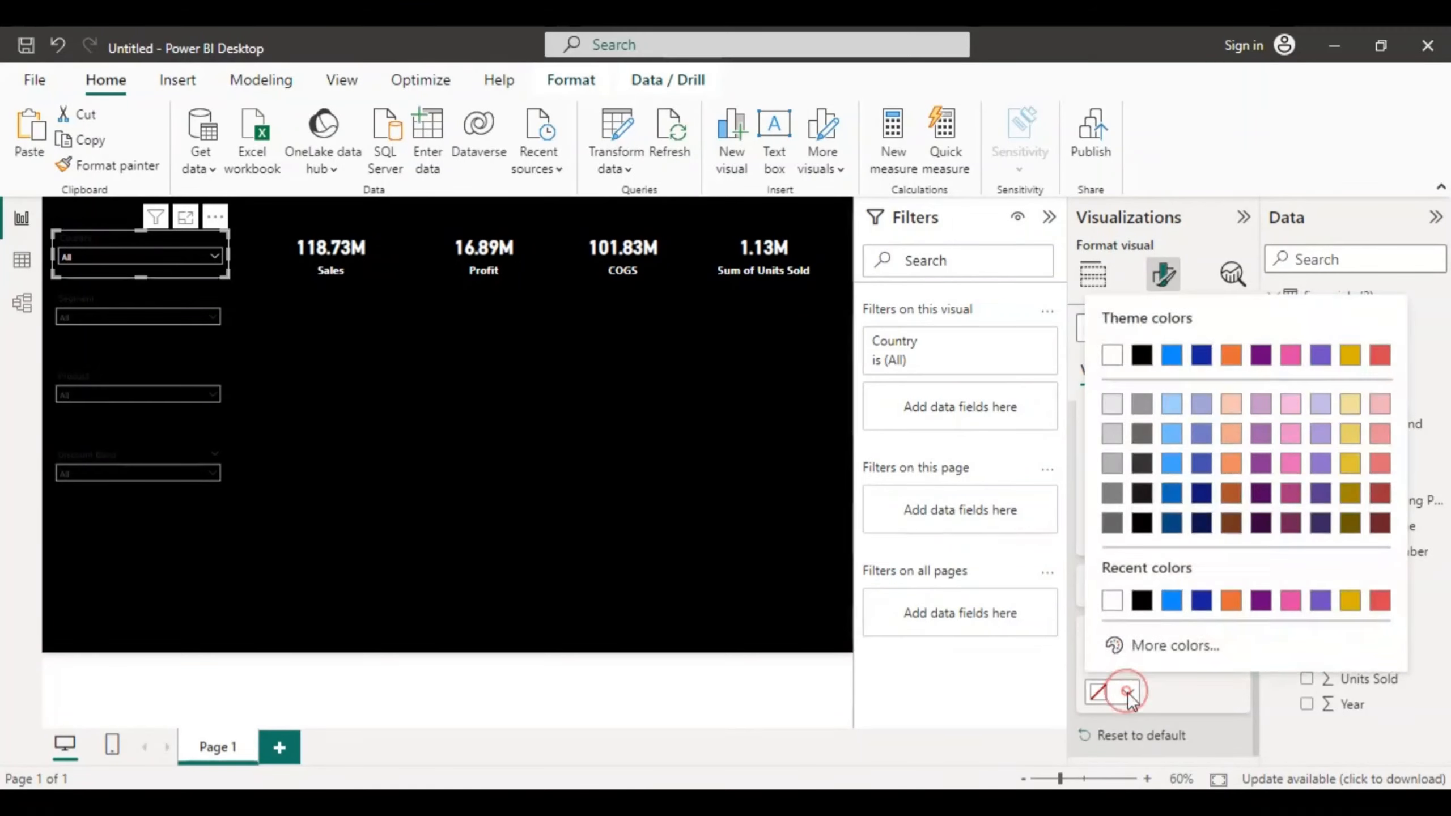
left_click(1142, 523)
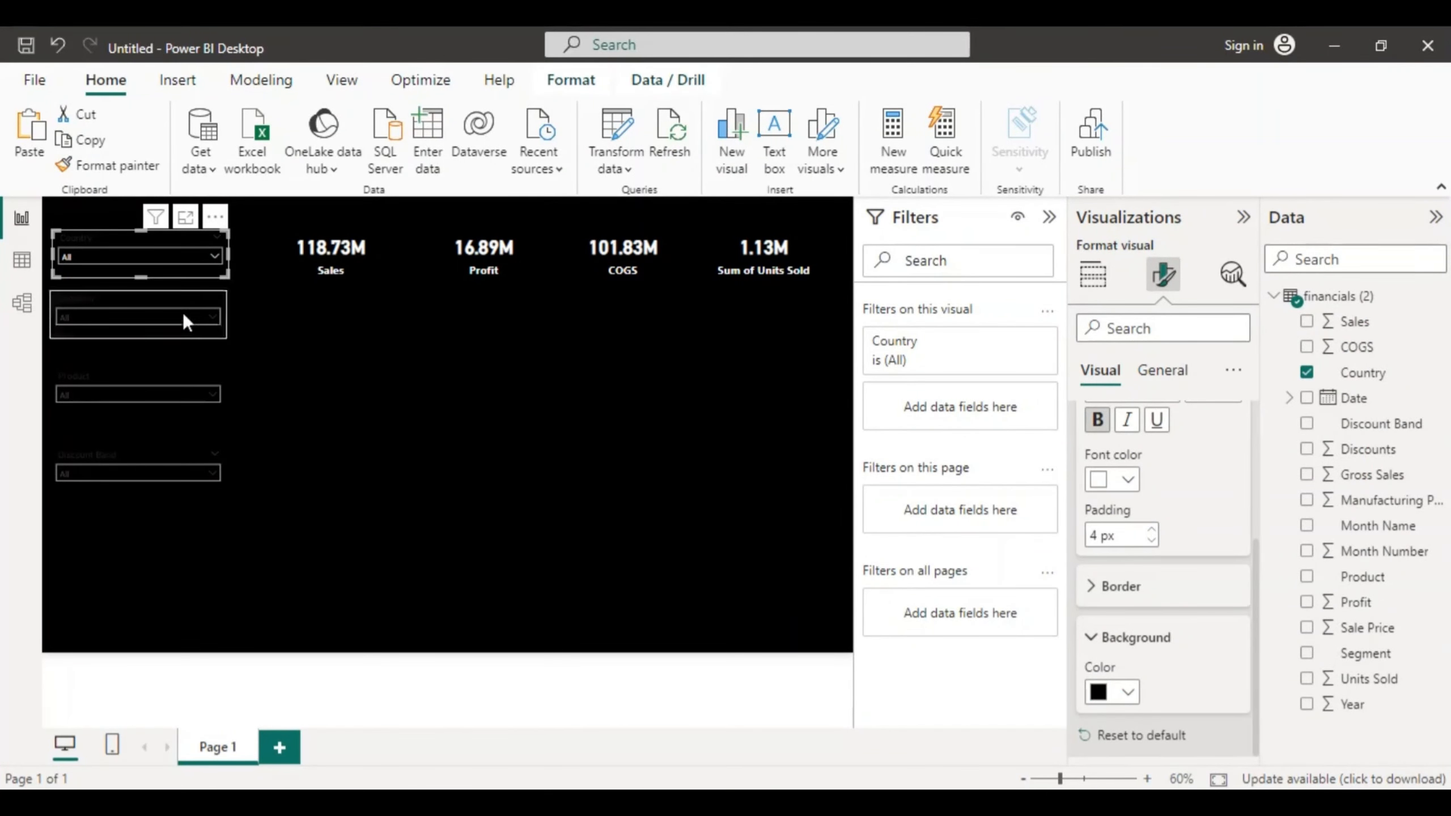
left_click(216, 256)
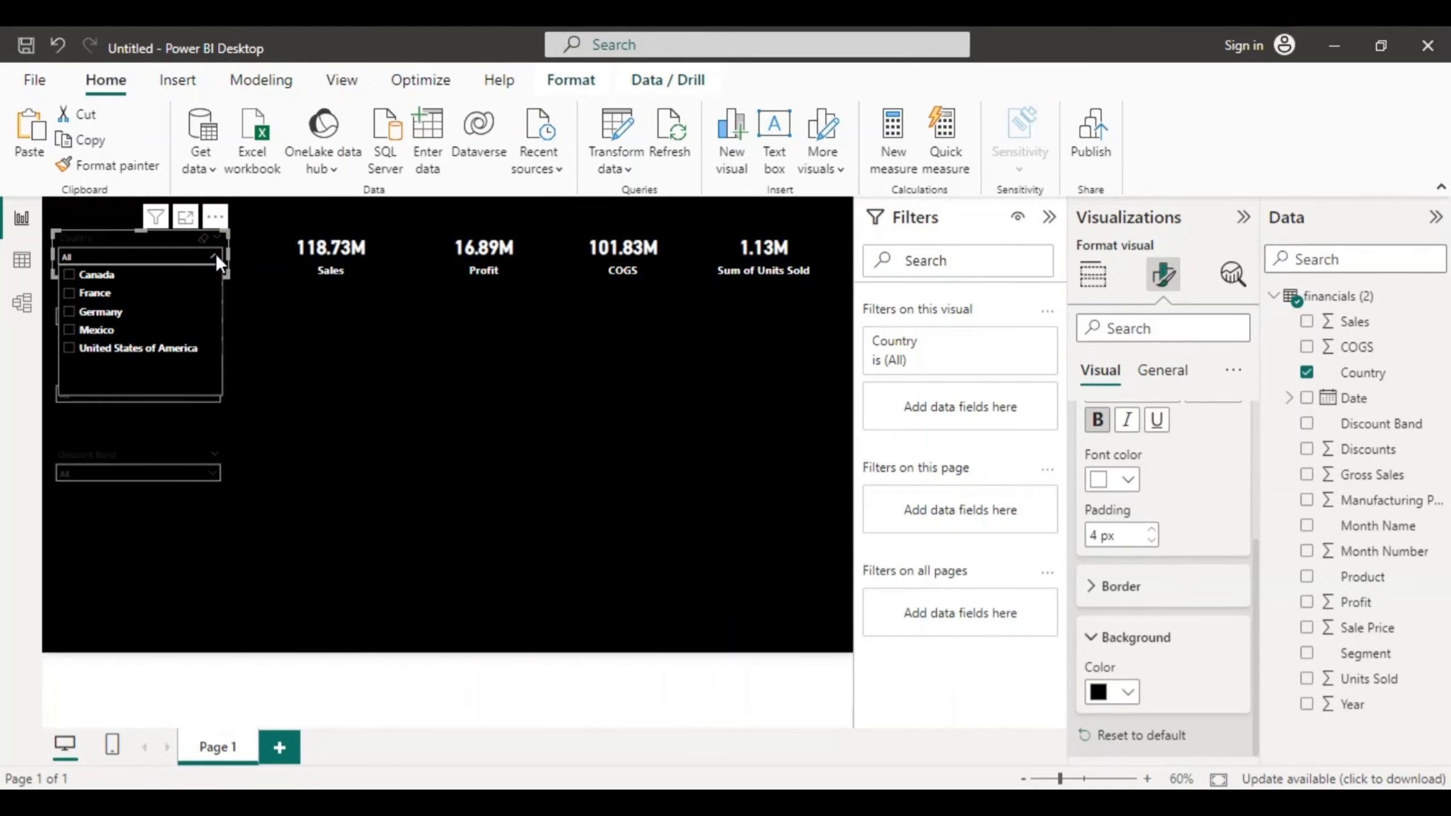
left_click(279, 363)
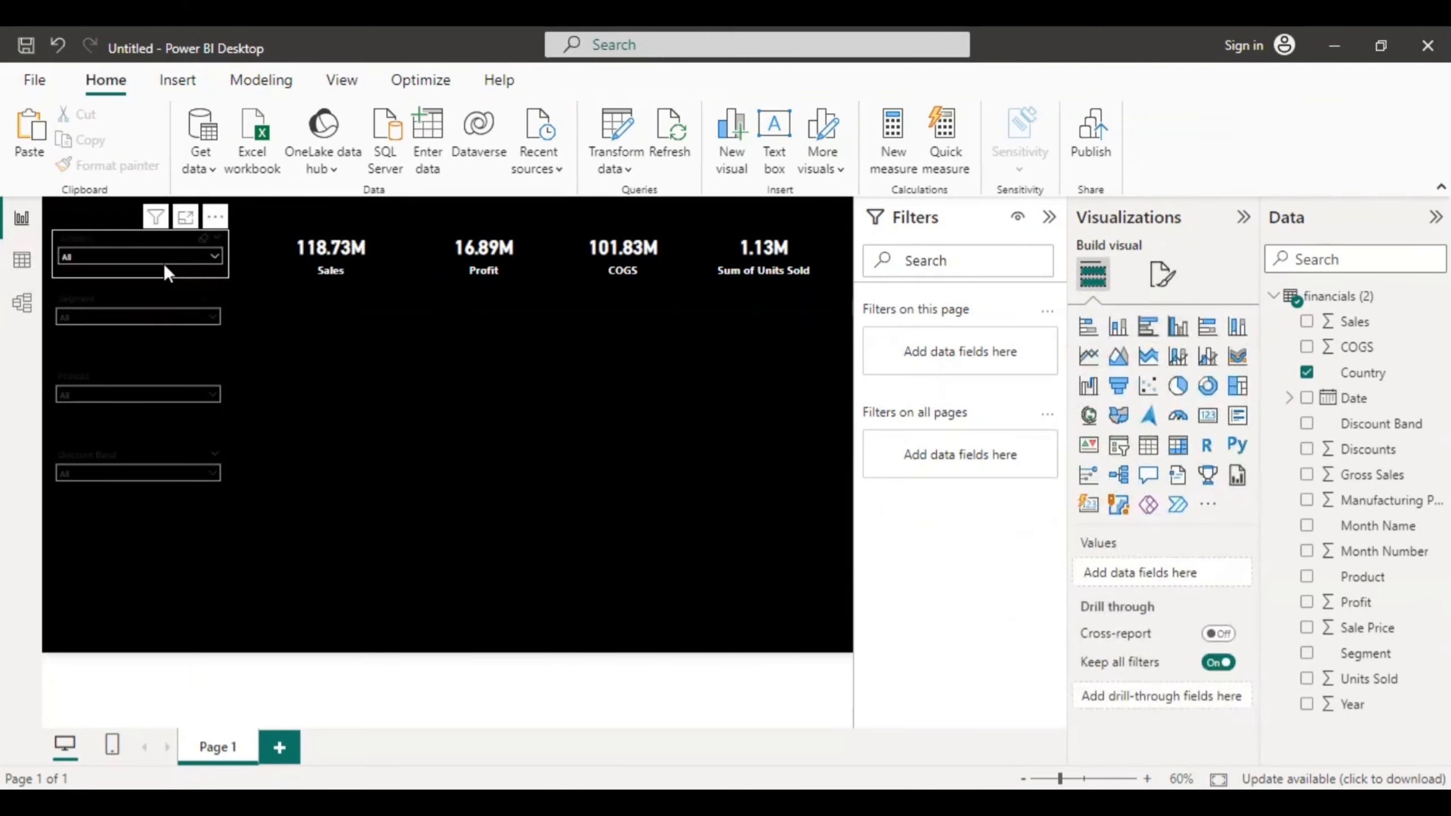
Step: Set the background color of the Segment slicer's values to black
left_click(207, 327)
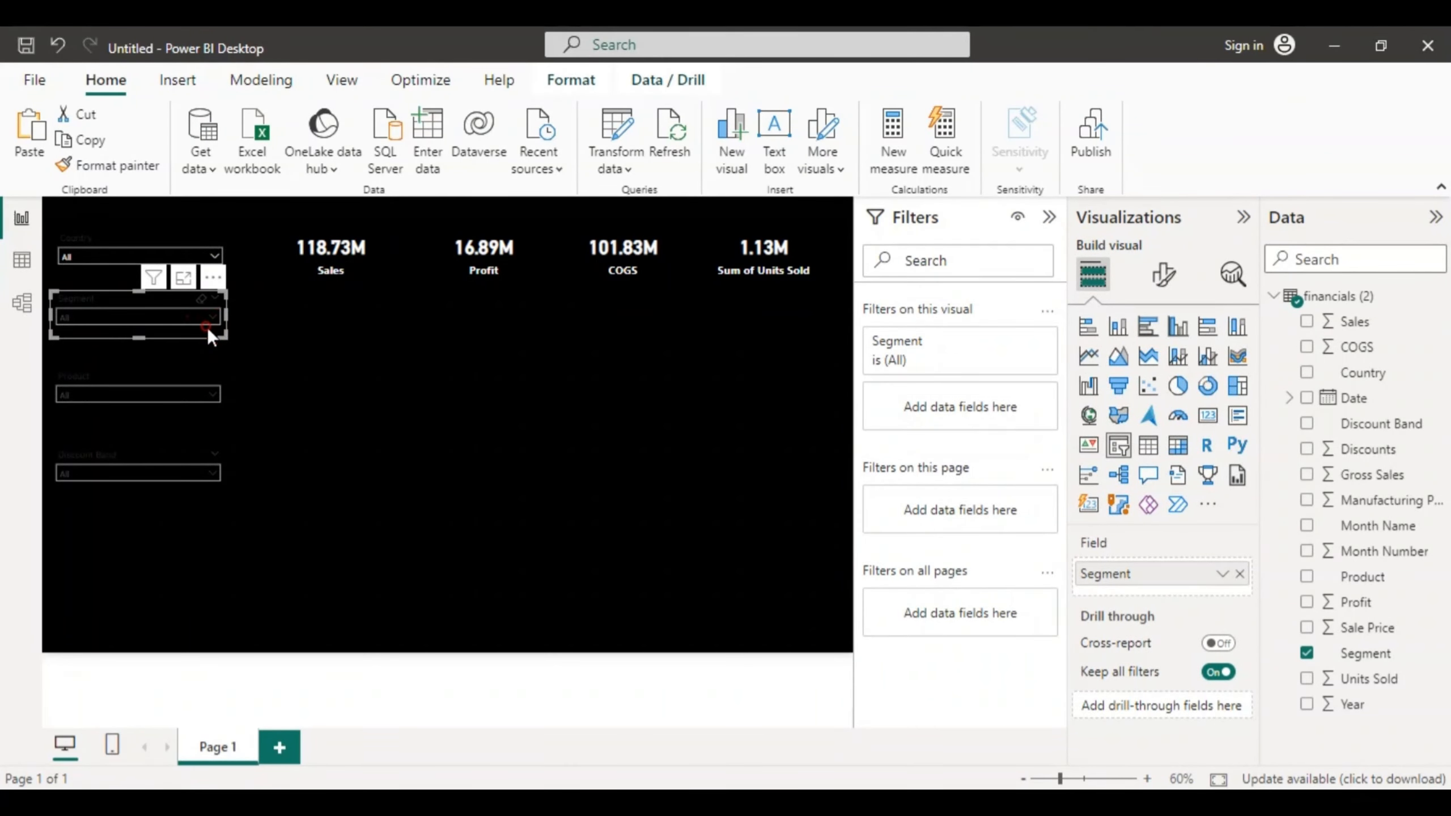
left_click(1162, 275)
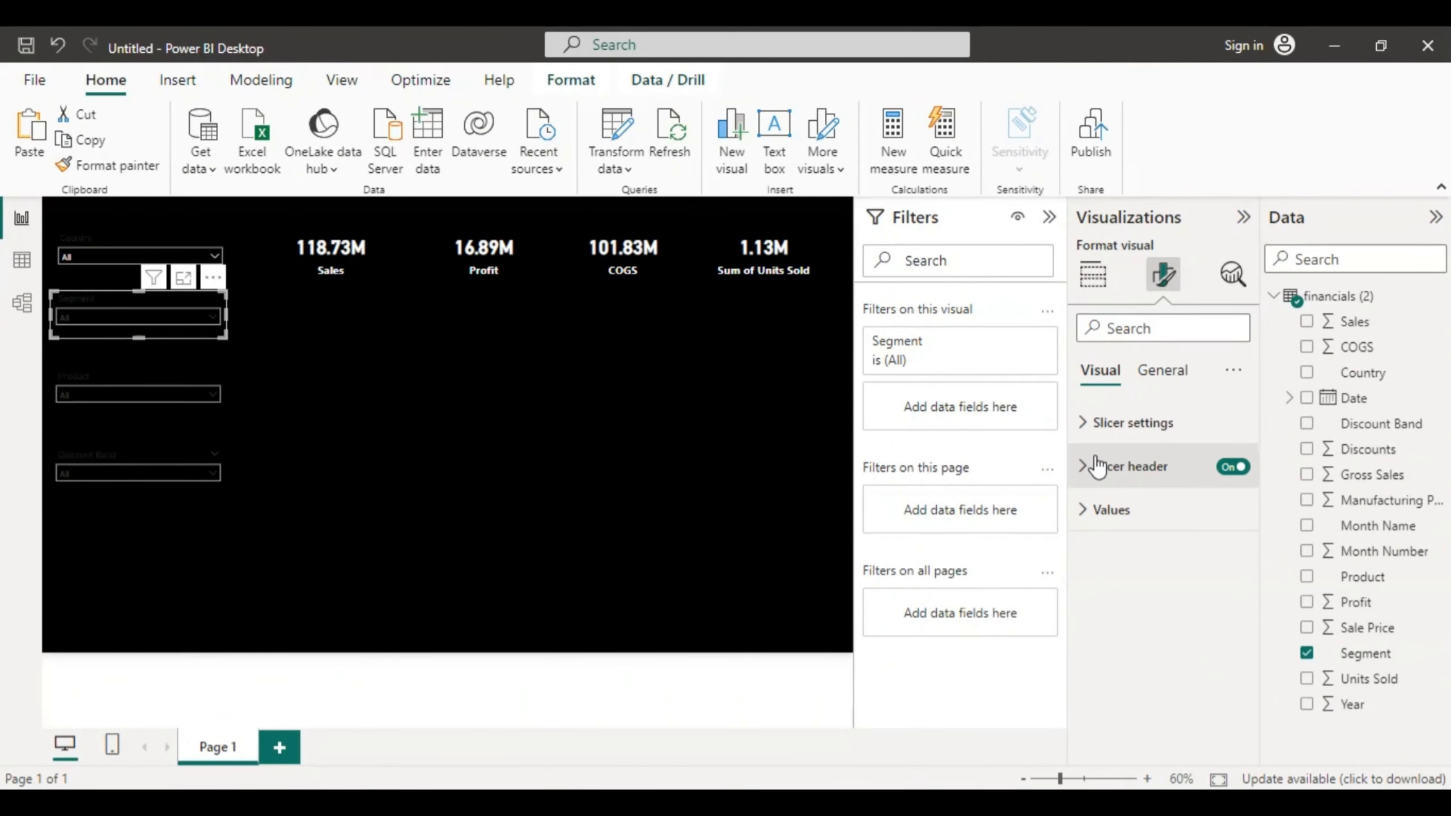
left_click(1108, 513)
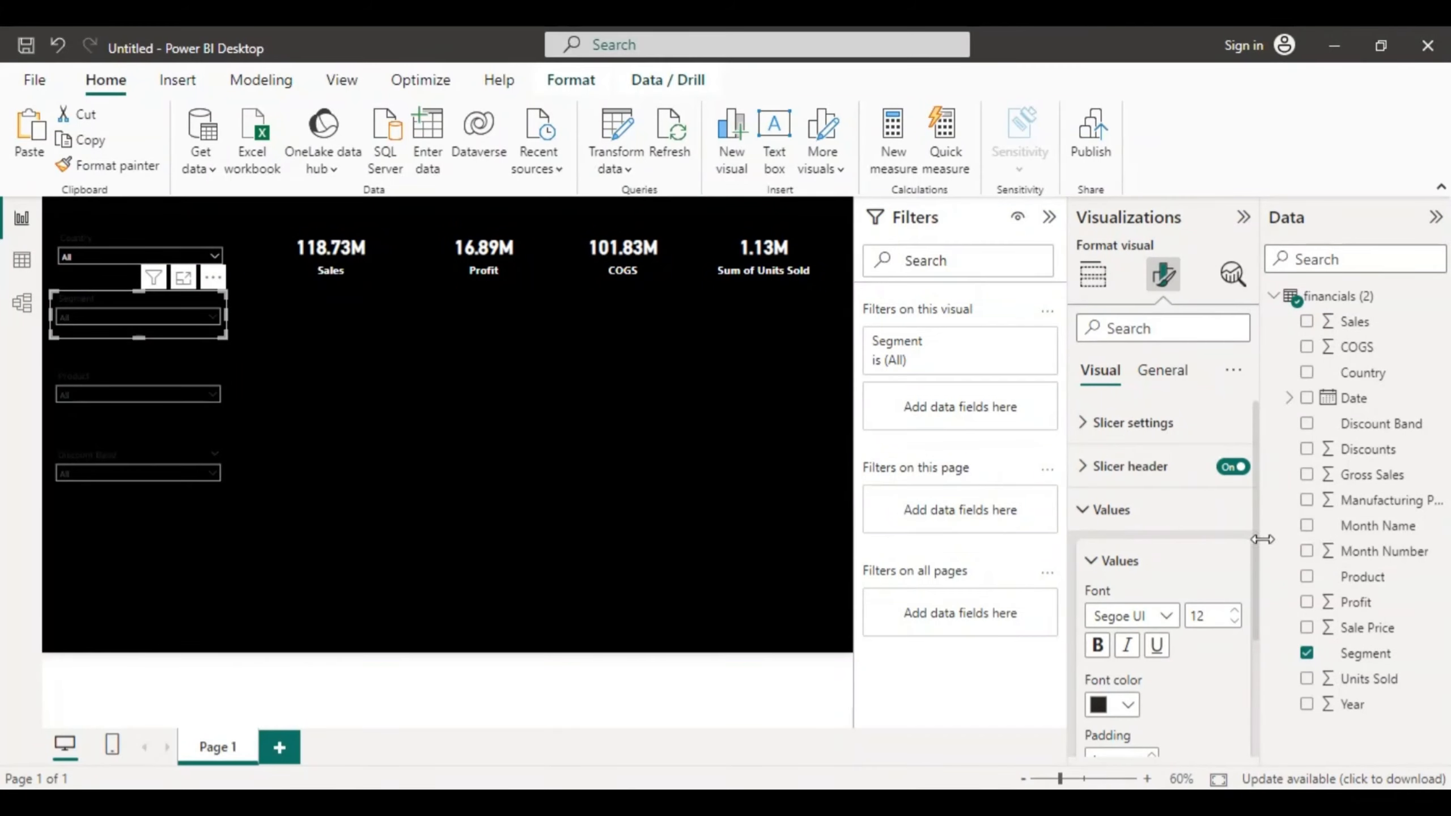
left_click_drag(1256, 540, 1258, 674)
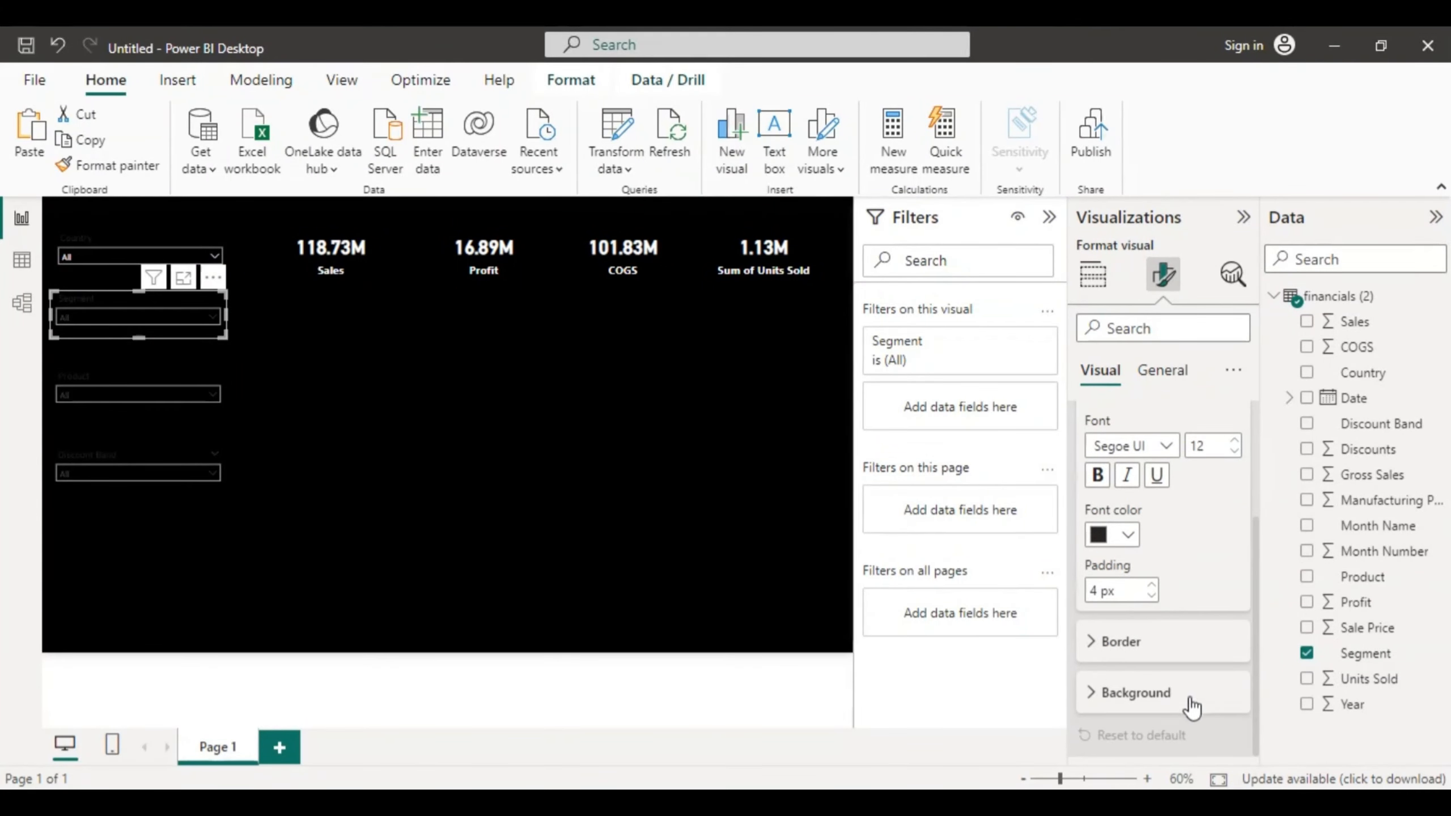
left_click(1104, 693)
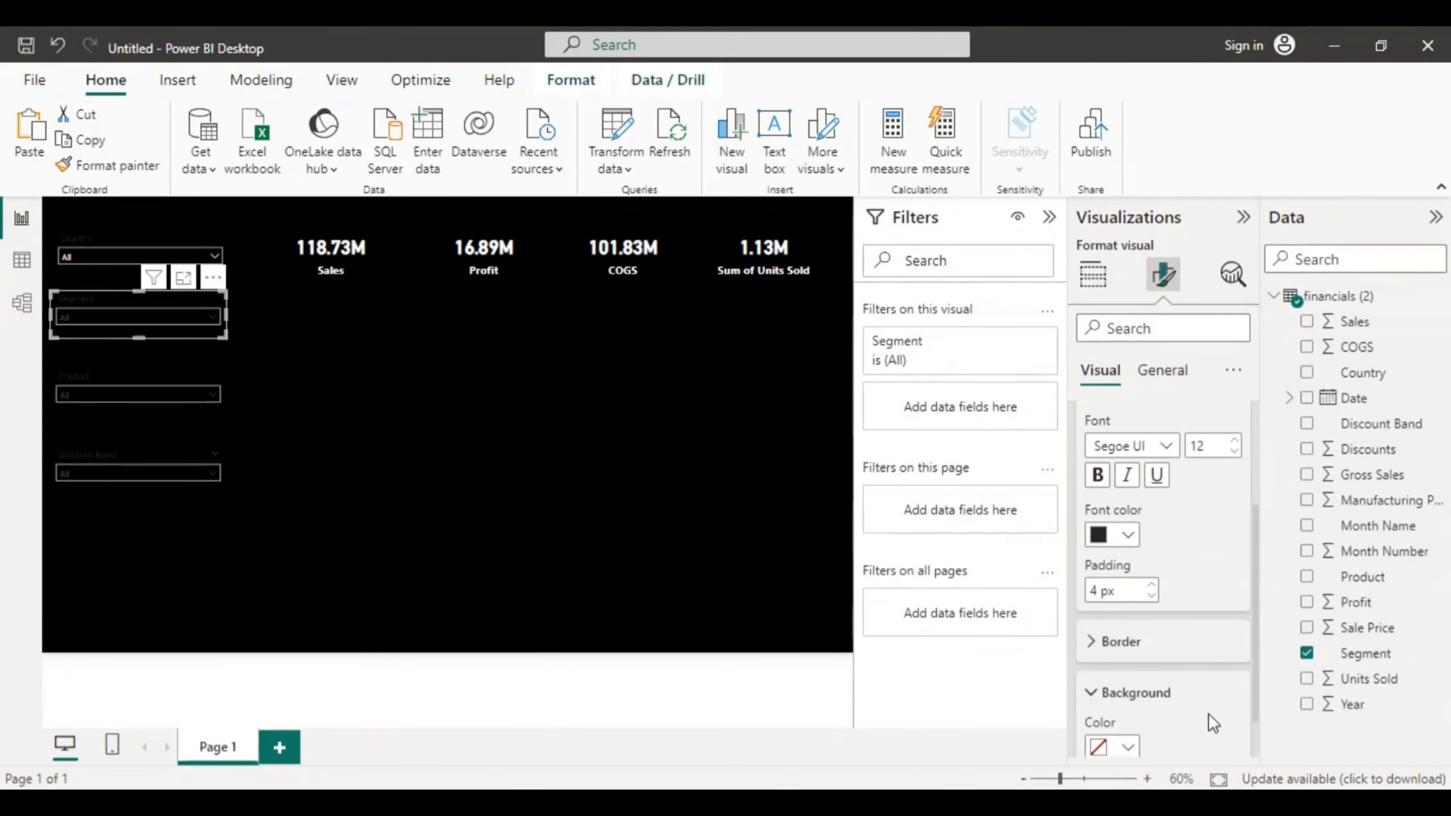
left_click_drag(1256, 672, 1257, 730)
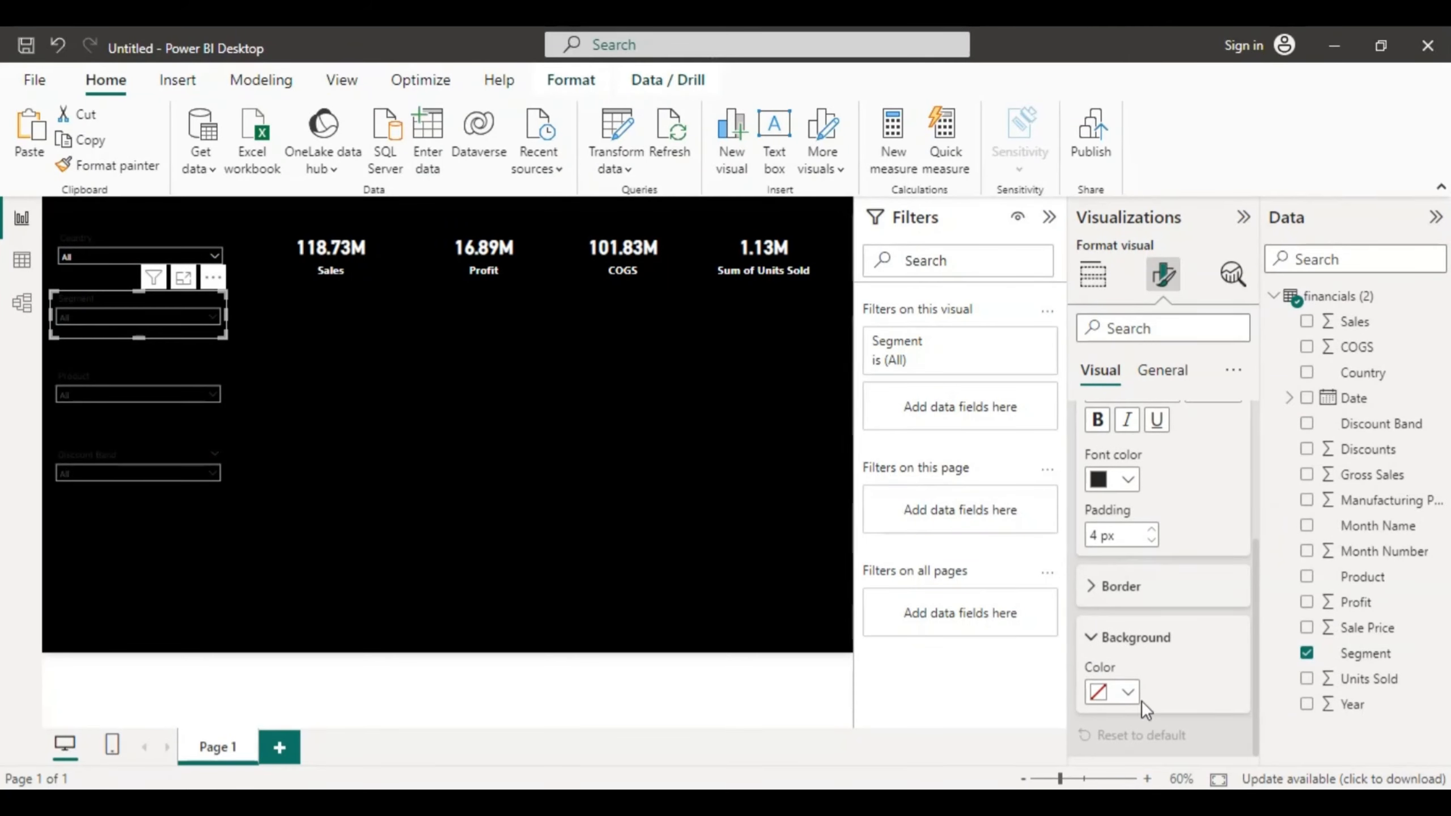
left_click(1128, 693)
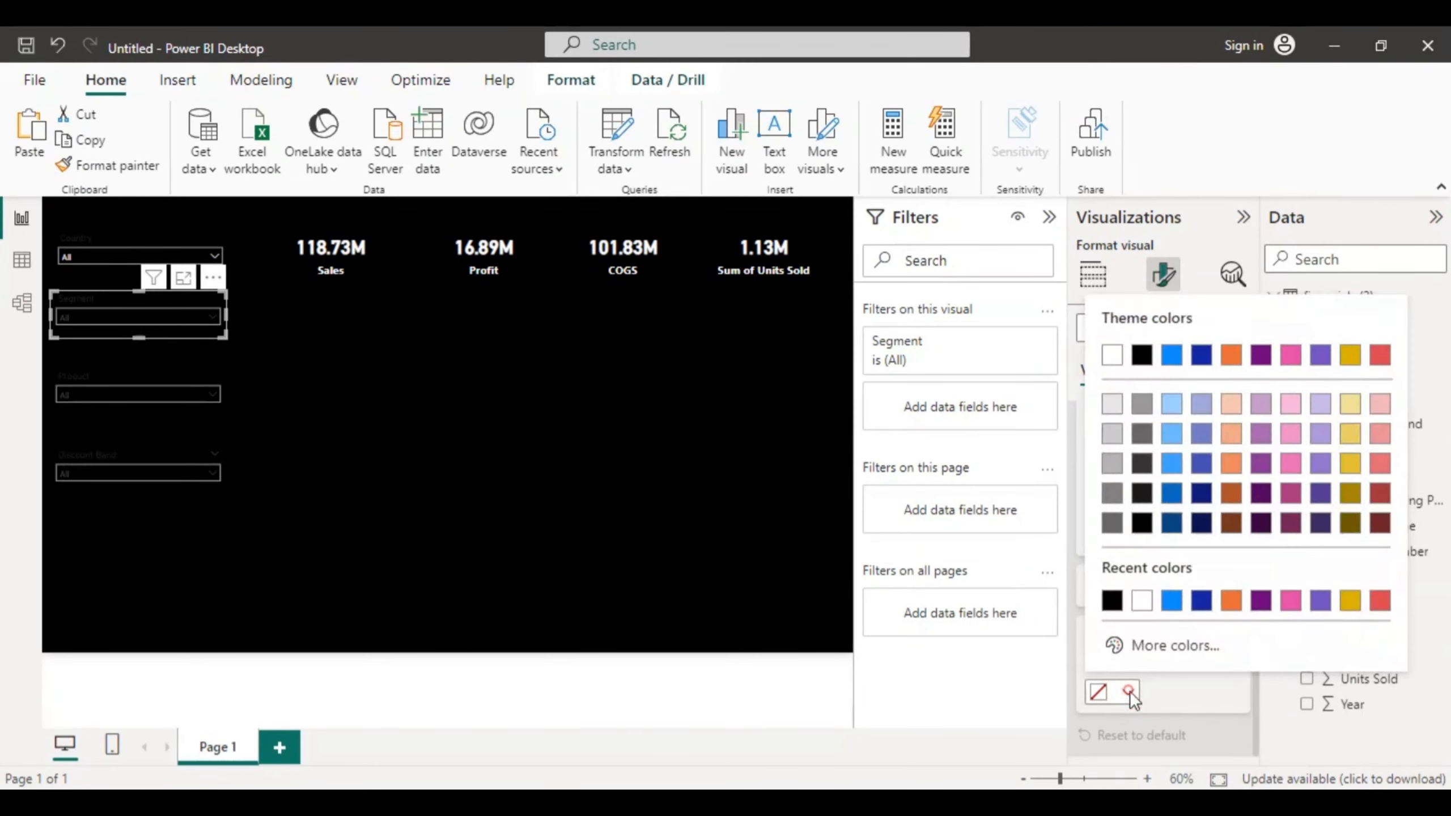
left_click(1140, 523)
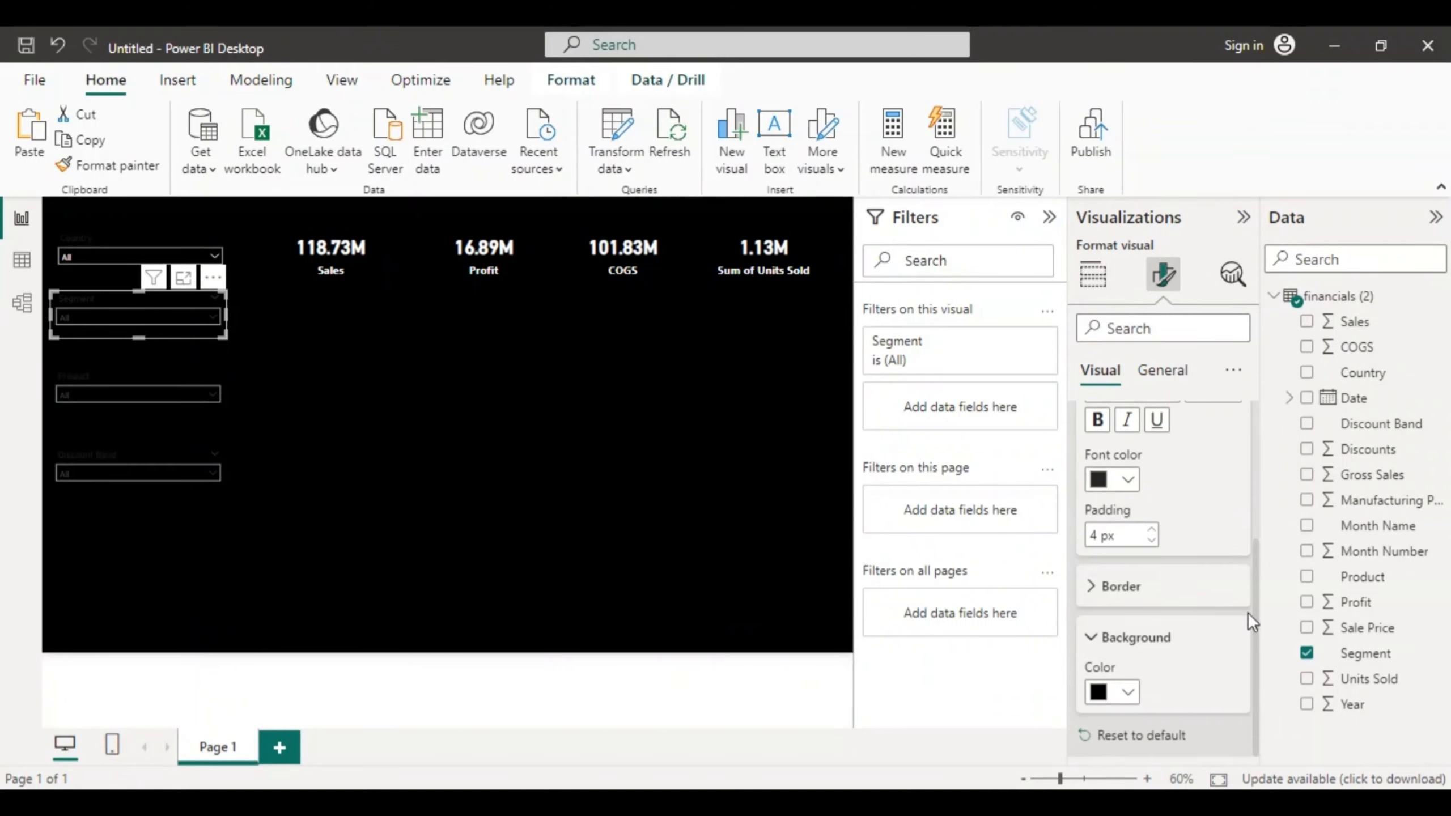
Step: Format the Segment slicer's values with a white font color and bold text, and check its dropdown list without selecting a segment
left_click_drag(1257, 615, 1257, 538)
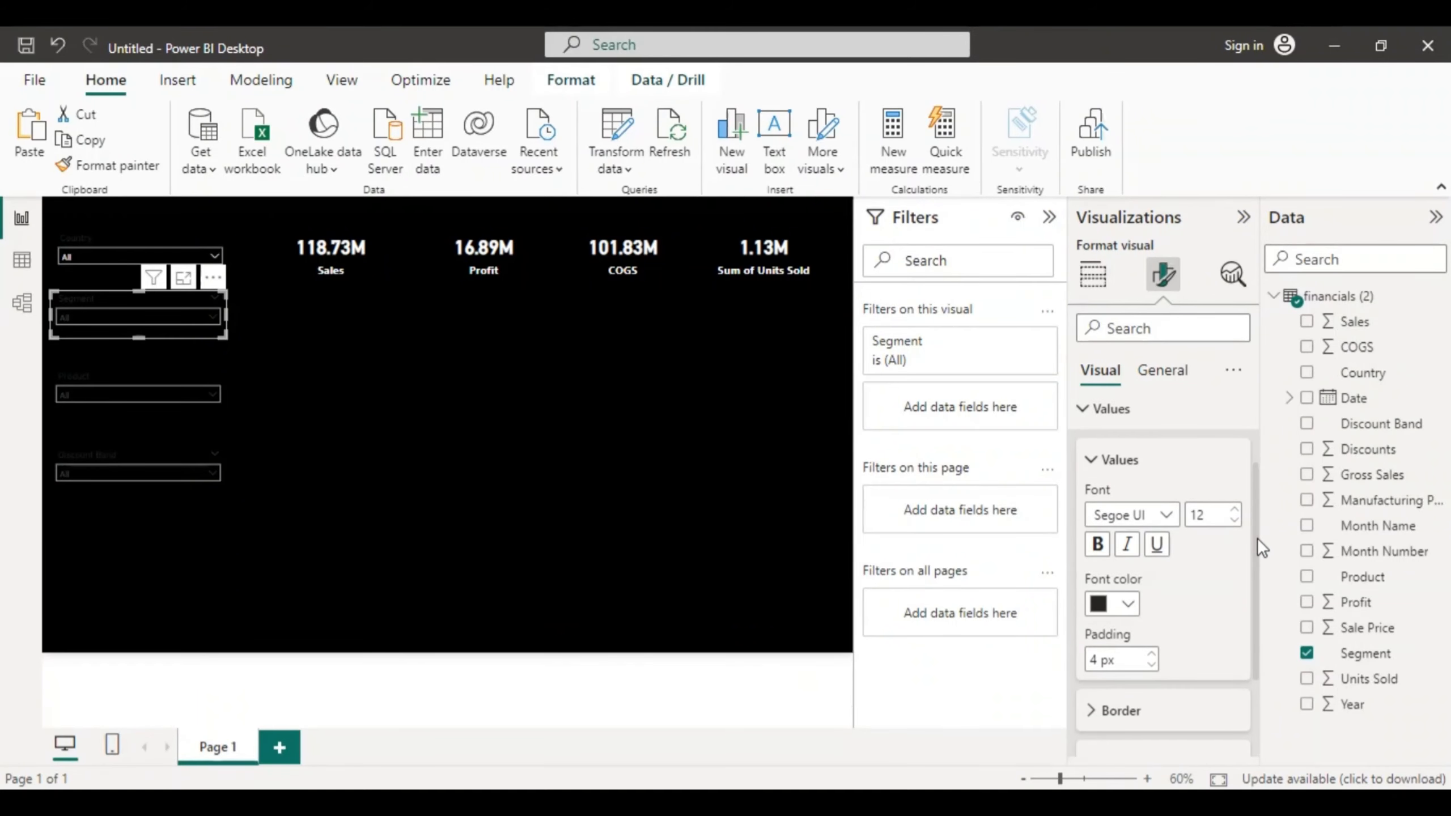
left_click(1127, 604)
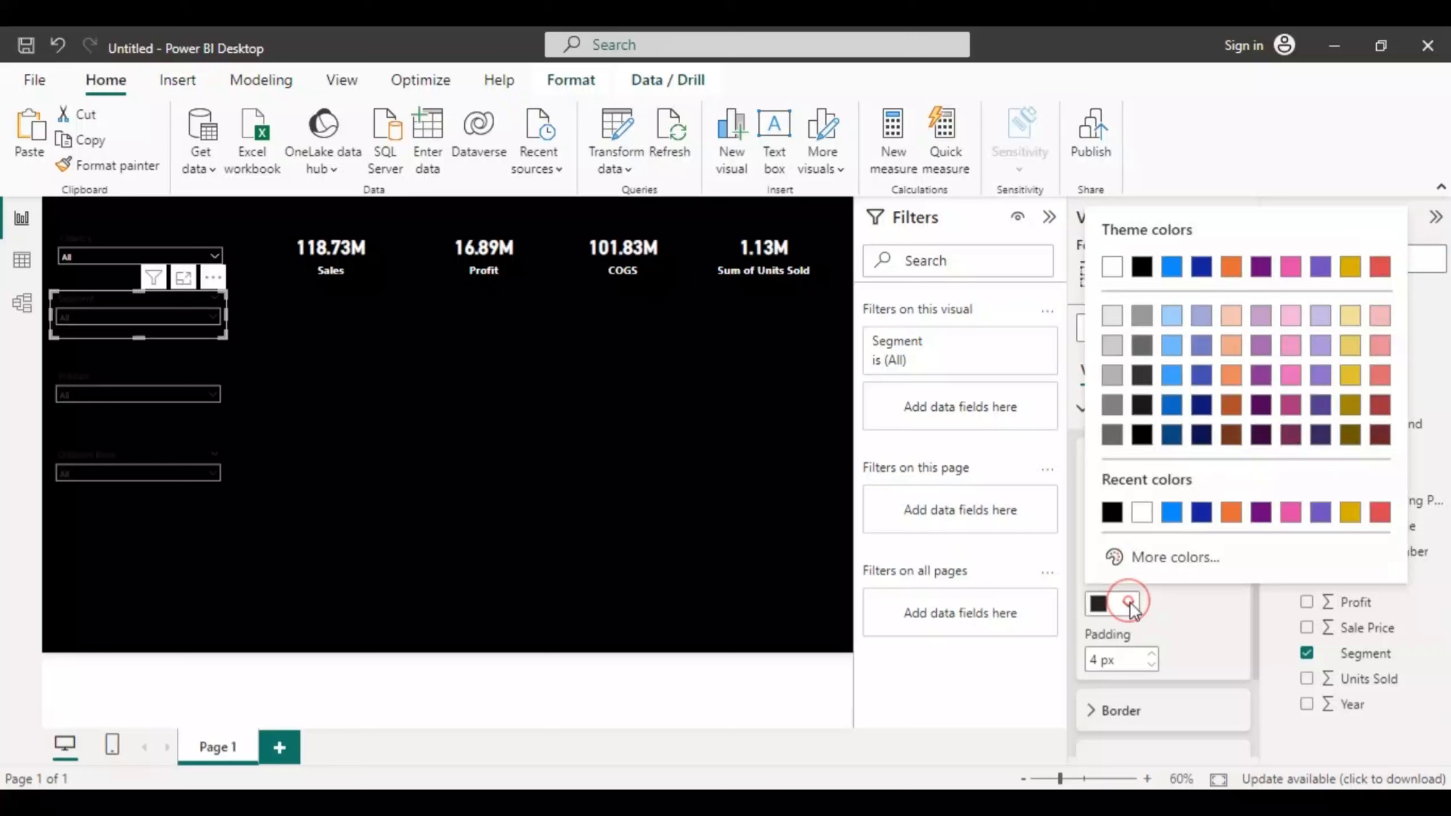
left_click(1114, 268)
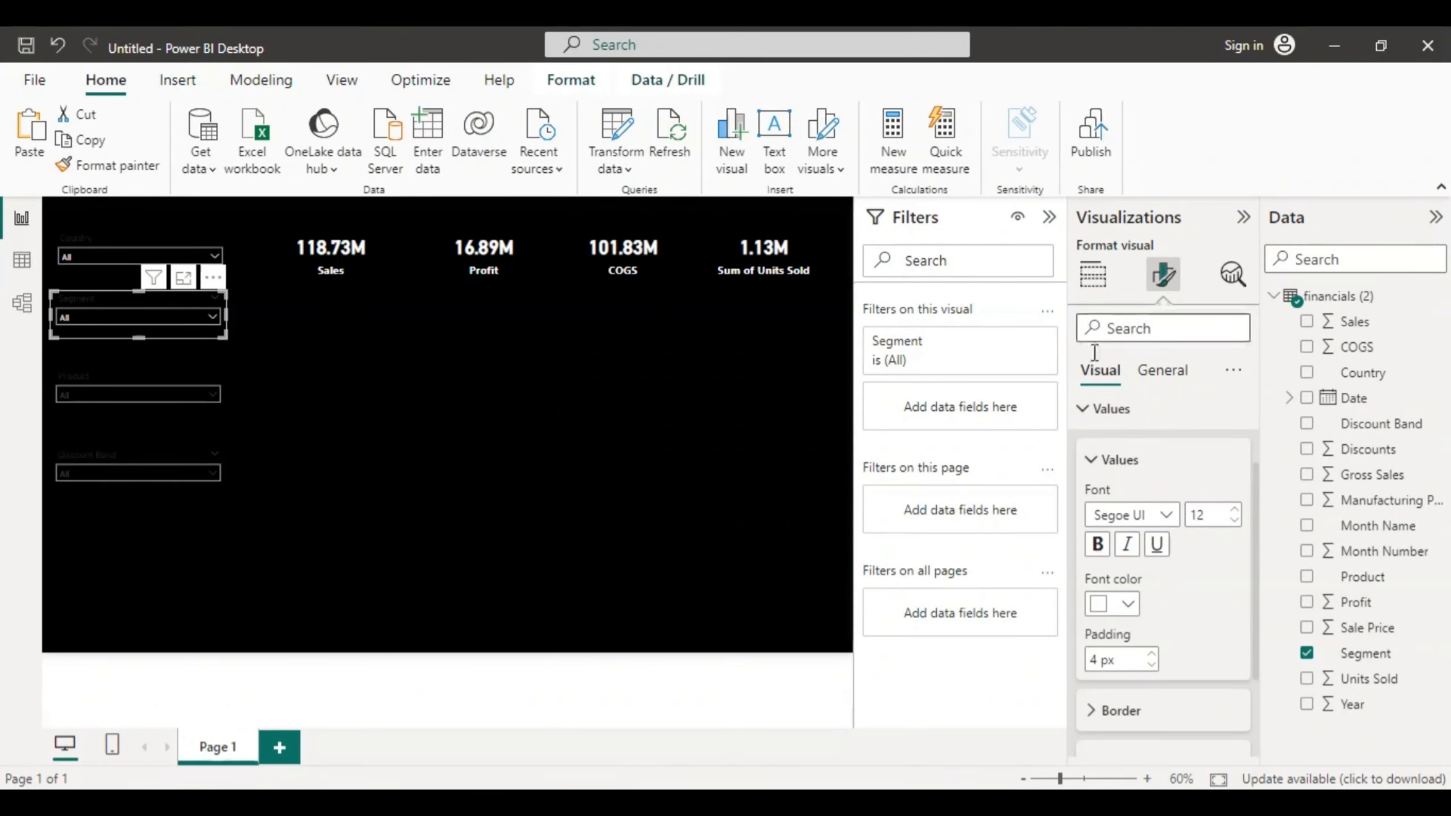
left_click(1097, 548)
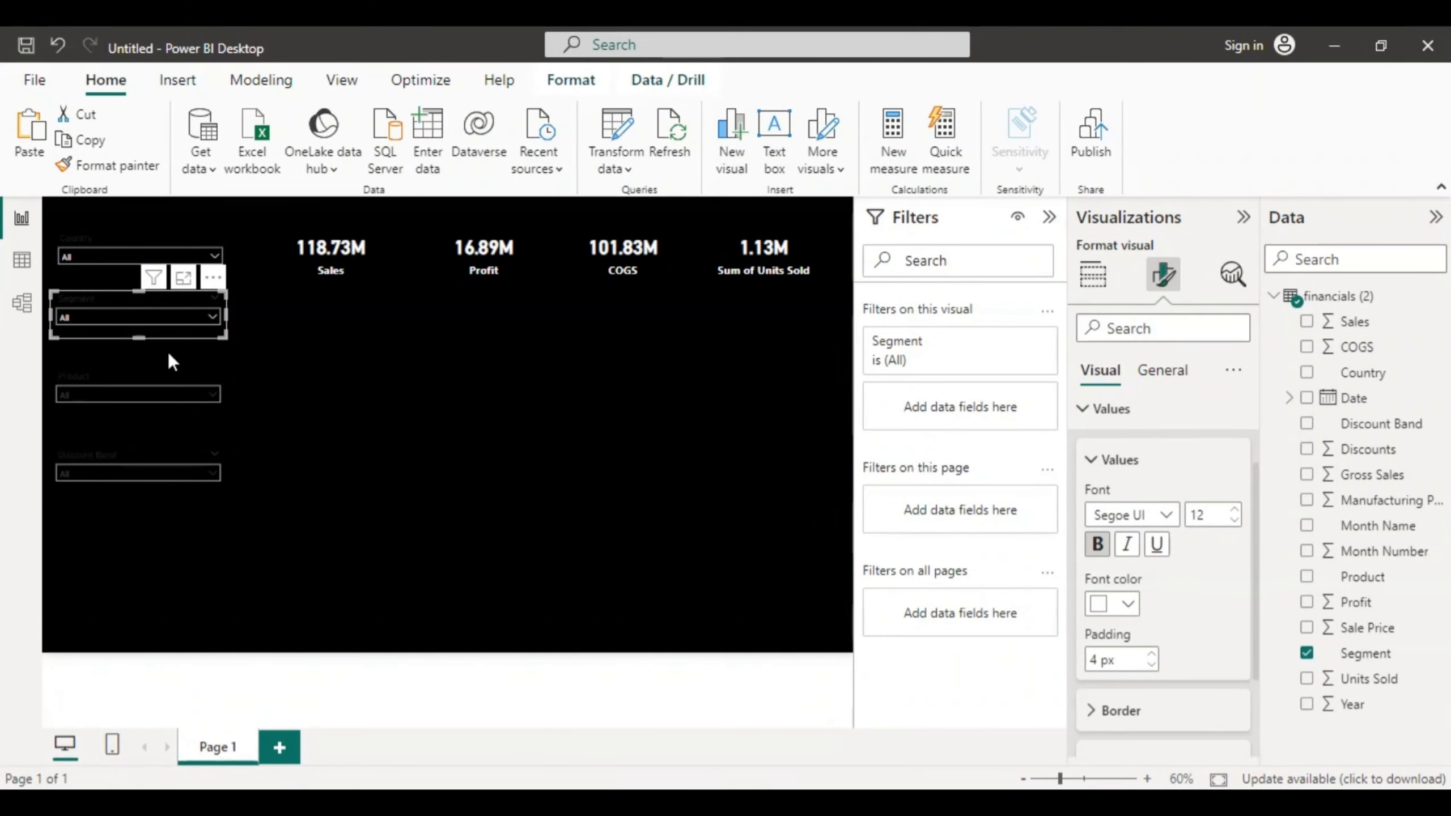
left_click(215, 315)
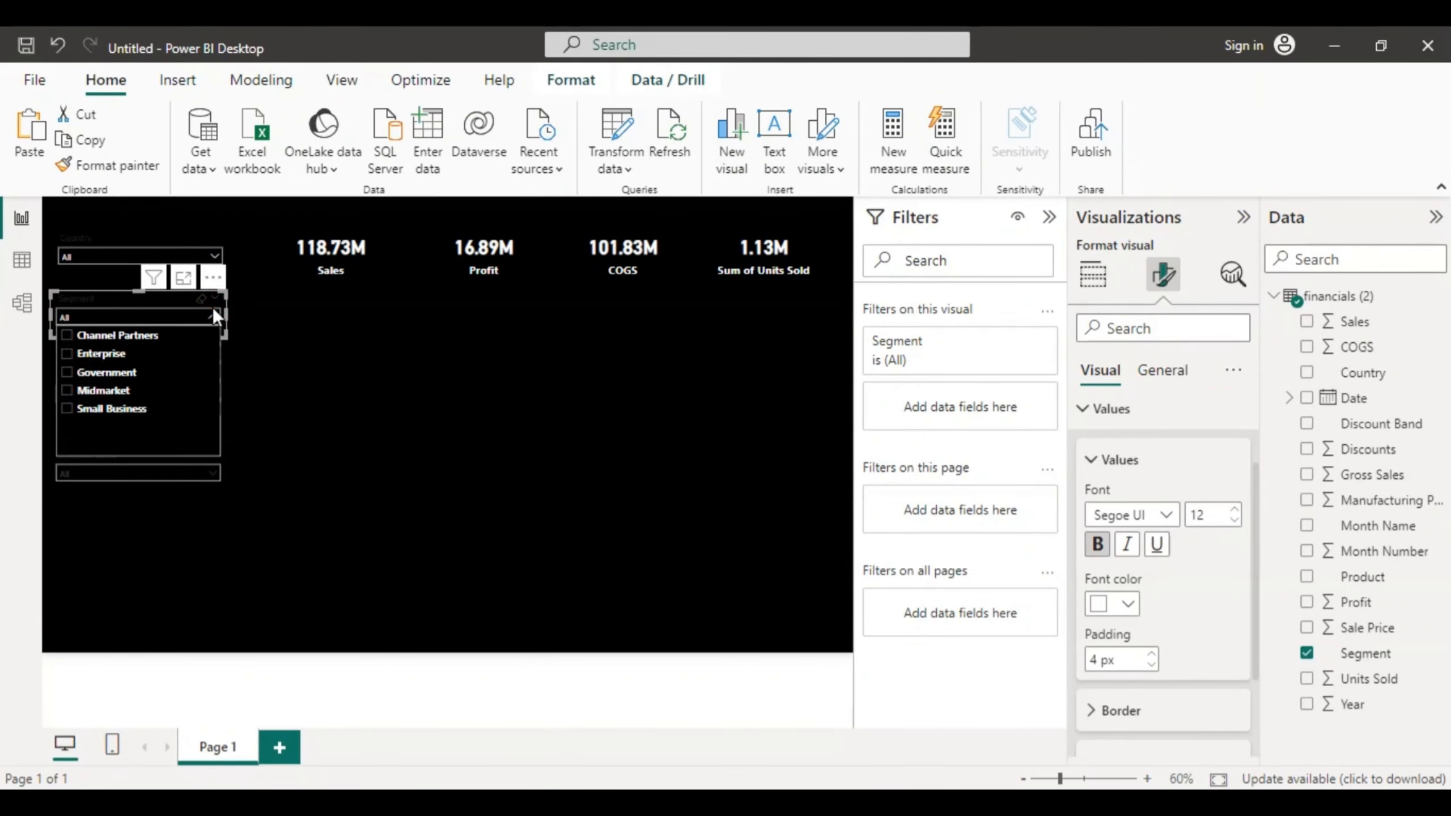
left_click(263, 407)
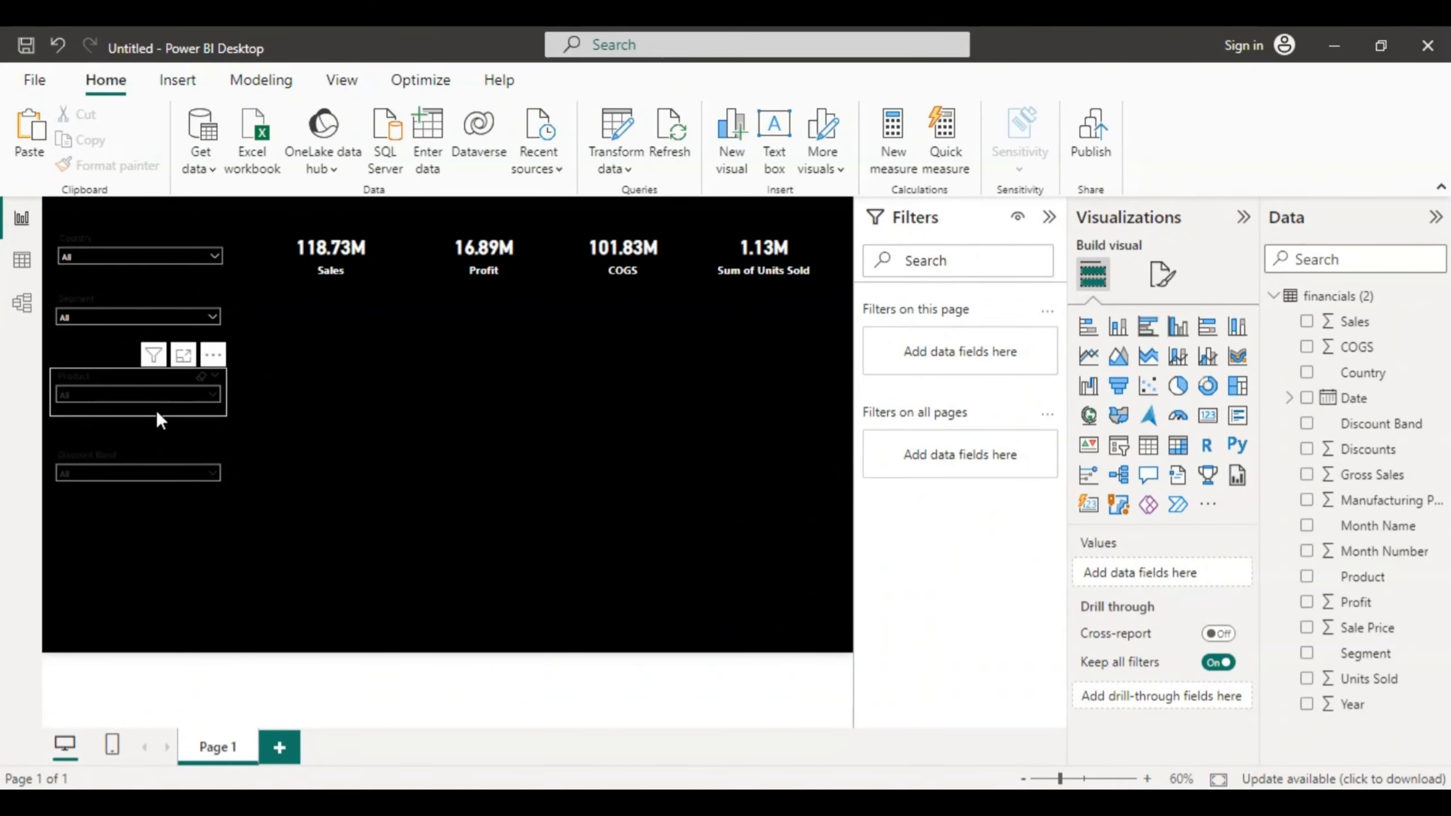
Step: Set the background color of the Product slicer's values to black
left_click(157, 408)
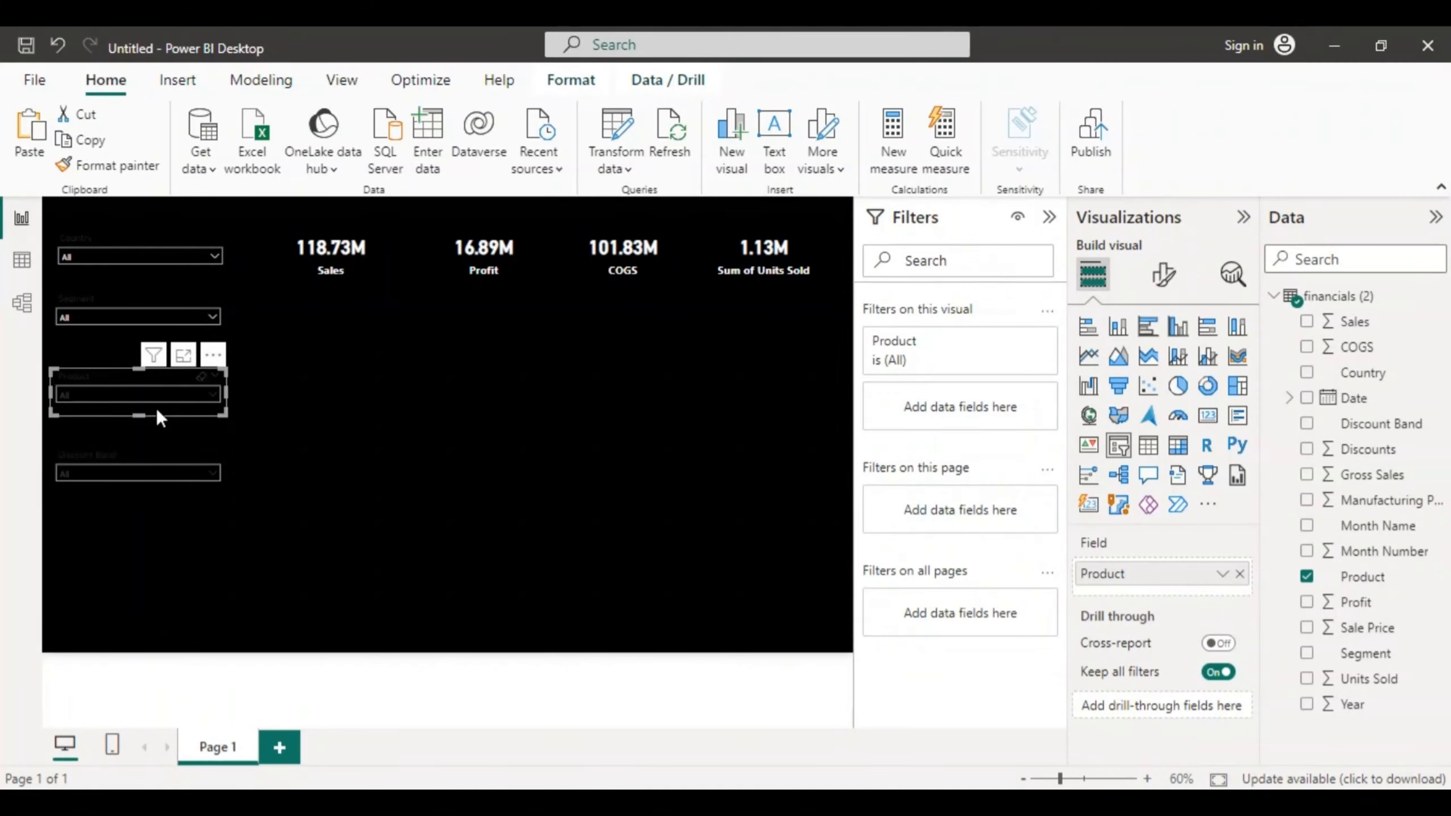
left_click(1164, 276)
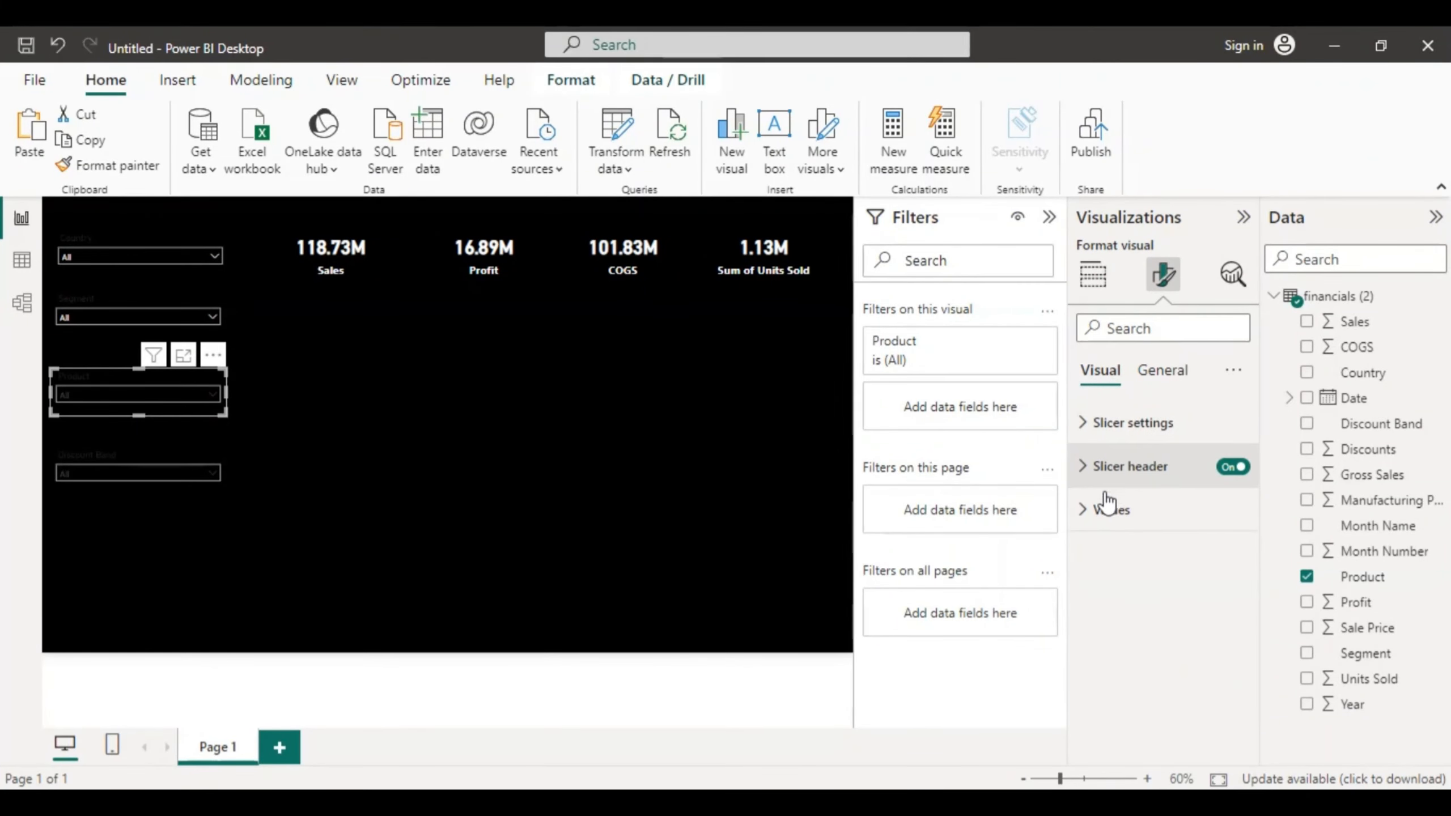
left_click(1085, 508)
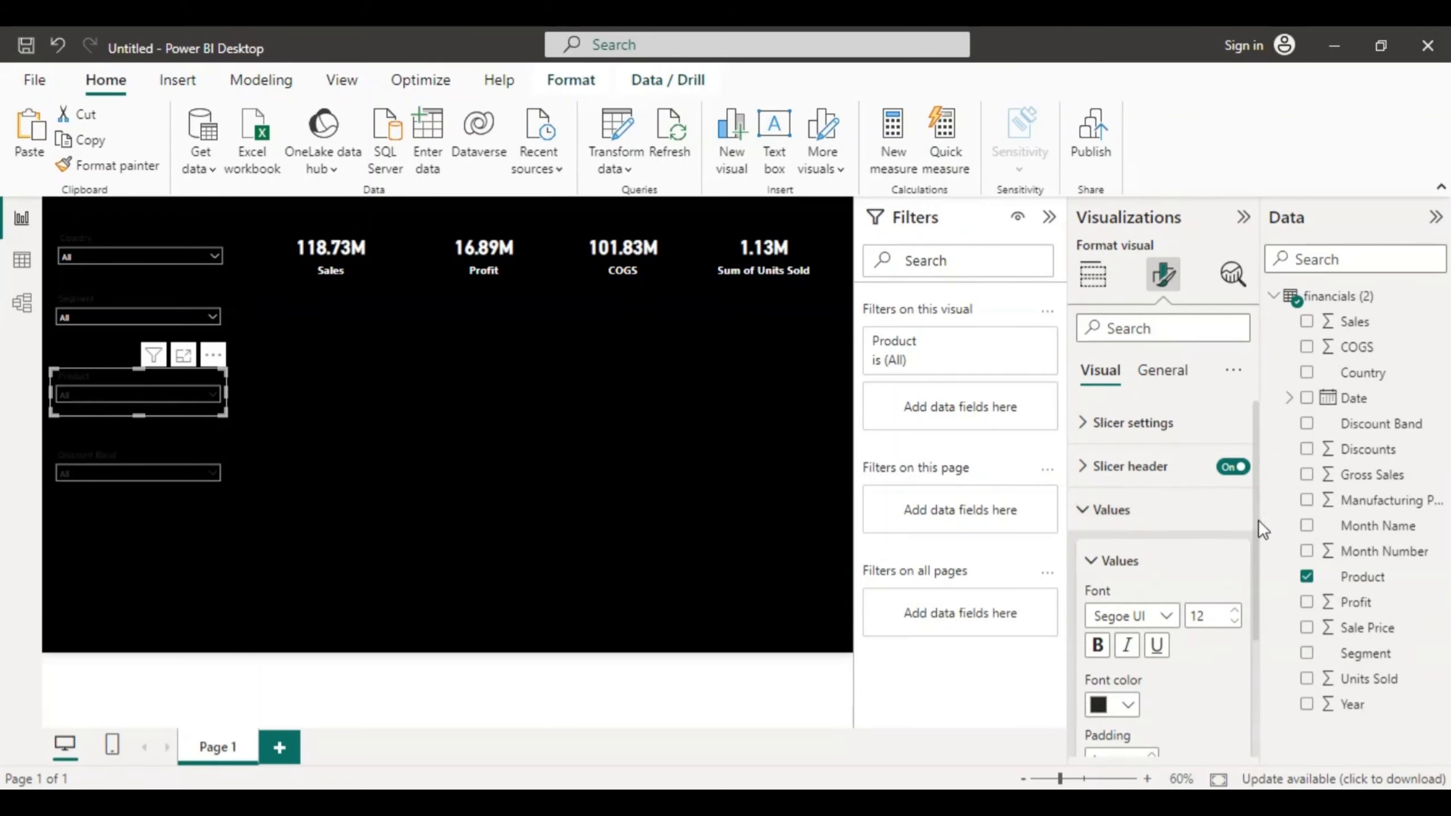
left_click_drag(1257, 529, 1251, 679)
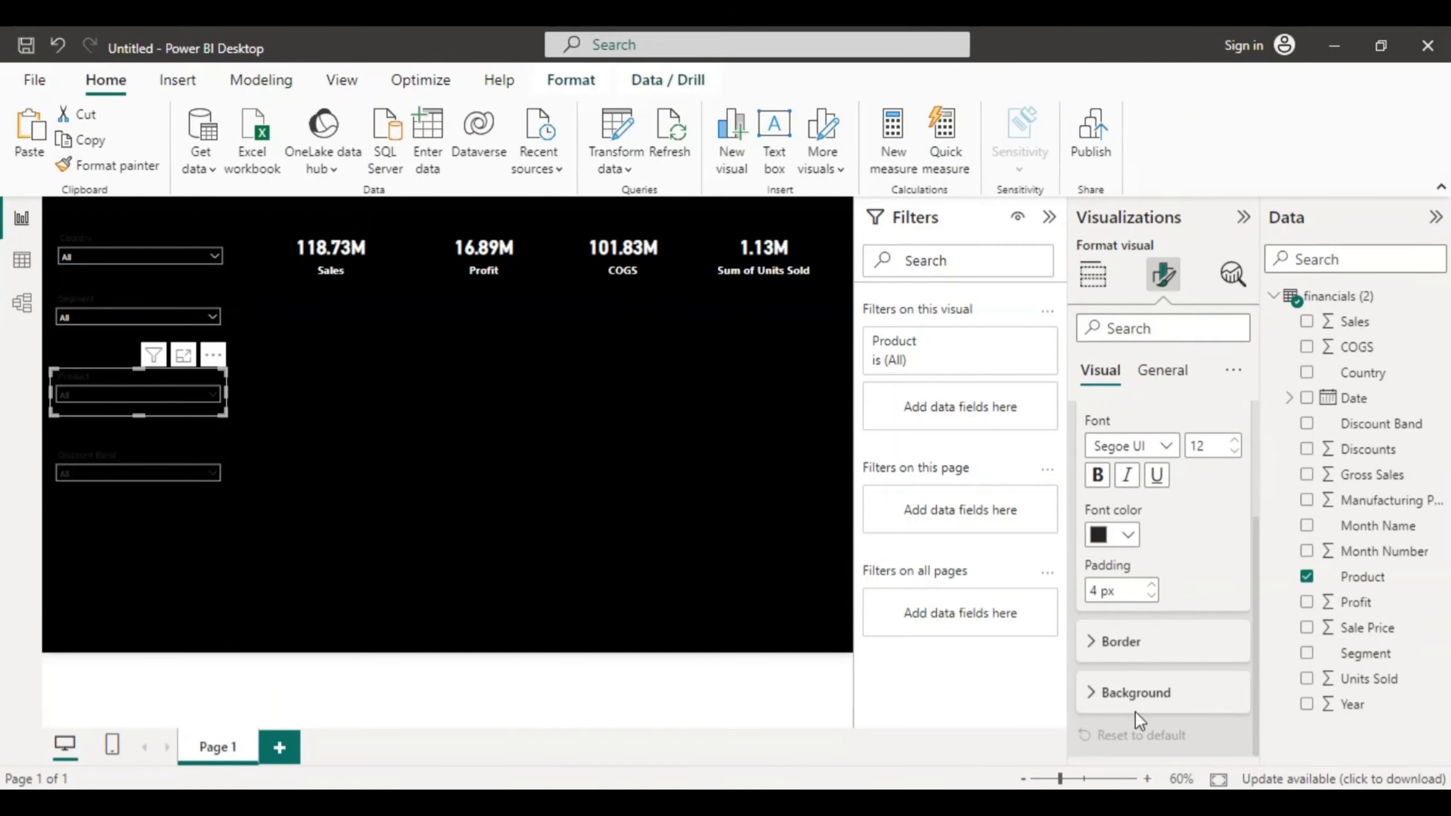
left_click(1095, 694)
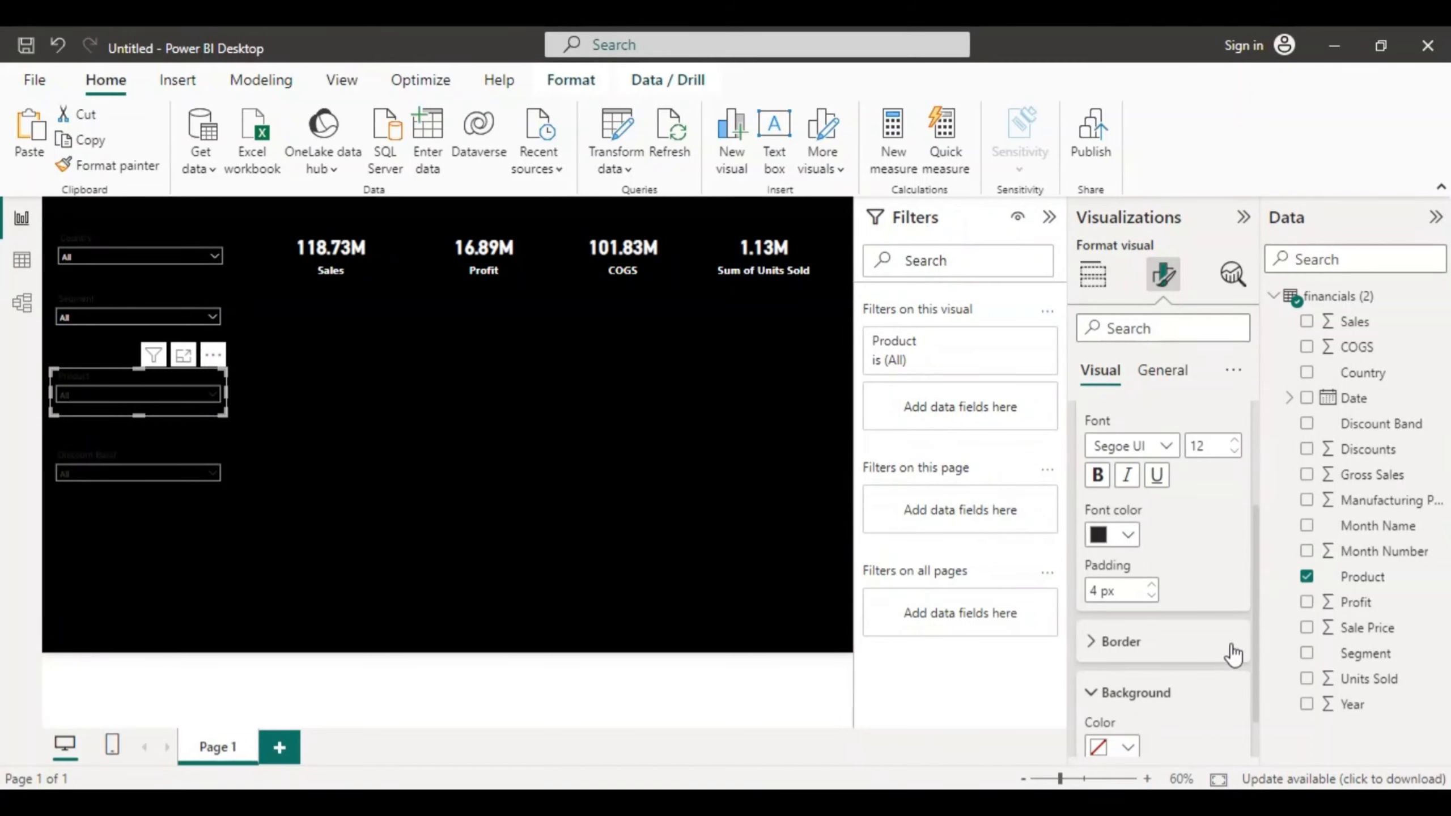
left_click_drag(1251, 630, 1256, 669)
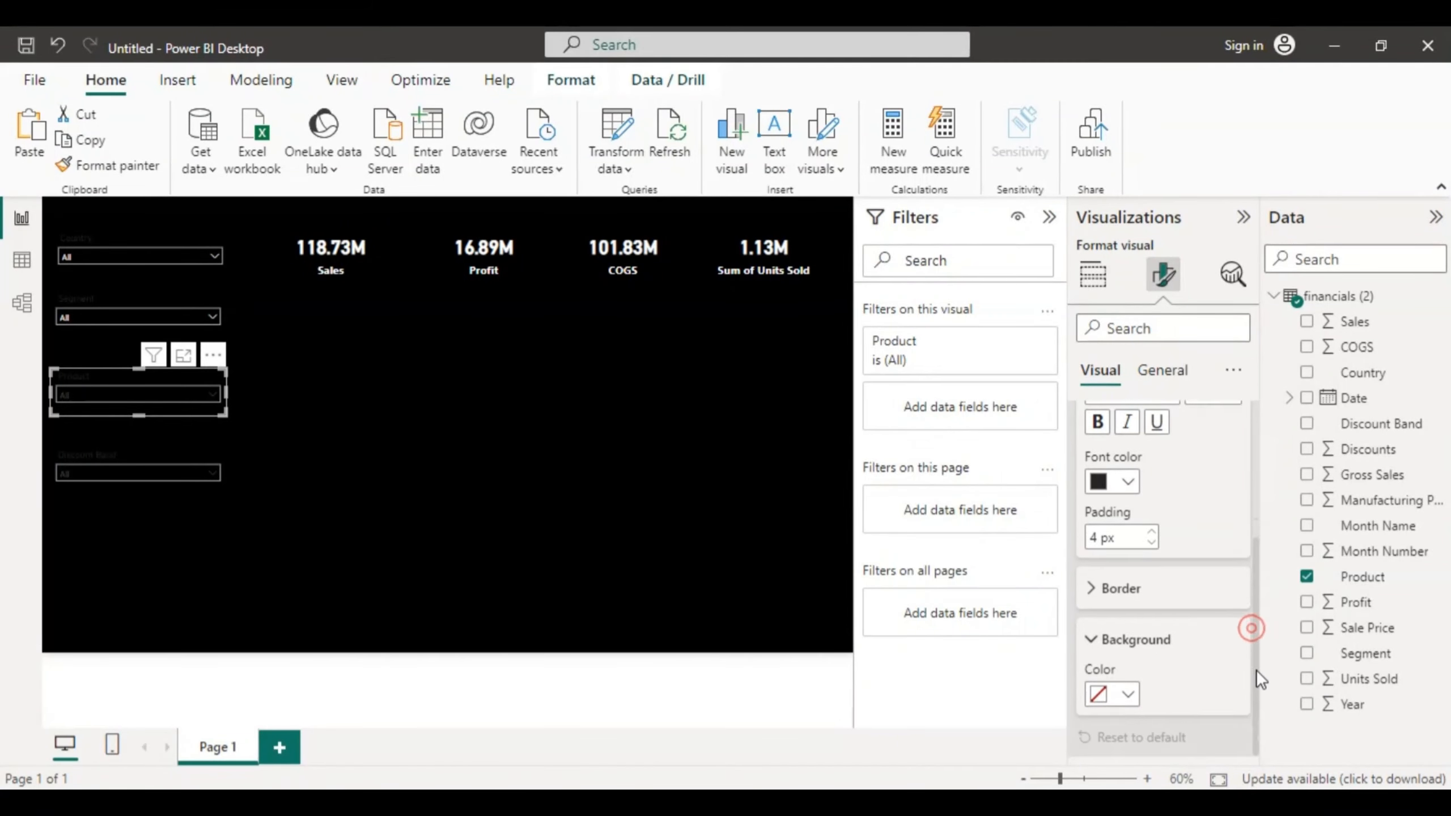
left_click(1125, 691)
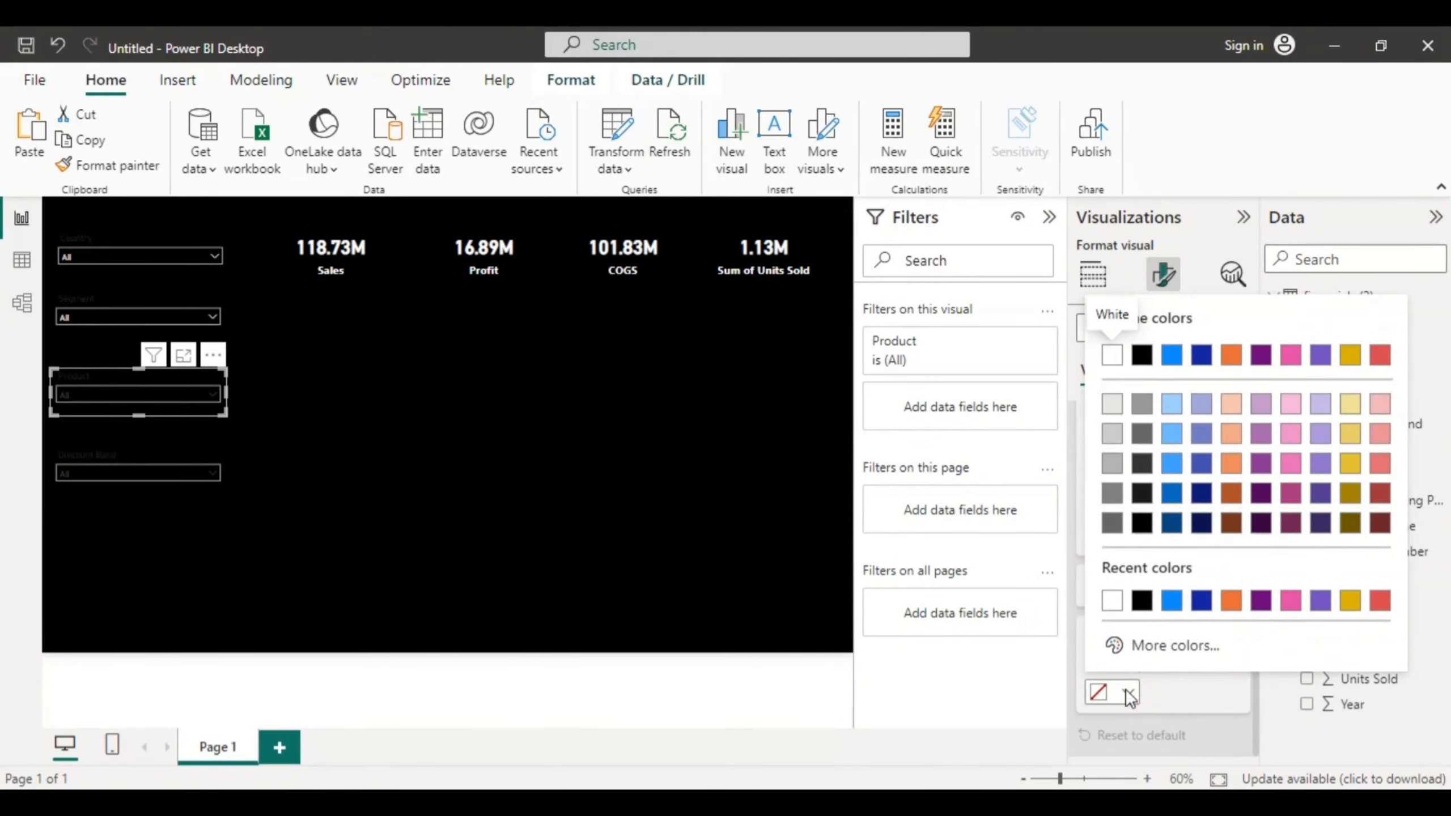
left_click(1141, 601)
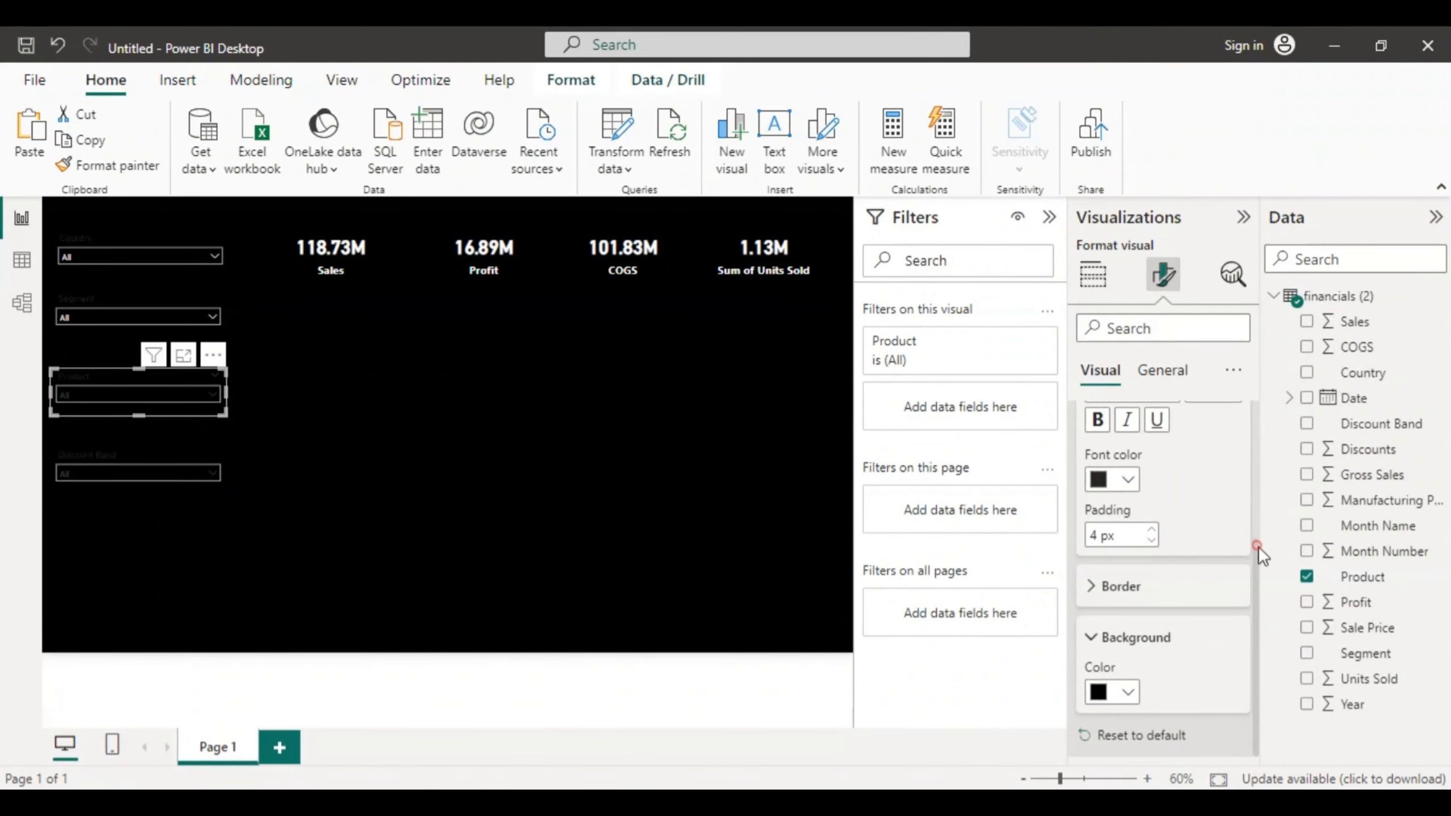
Step: Format the Product slicer's values with a white font color and bold text
scroll(1258, 547, "up", 3)
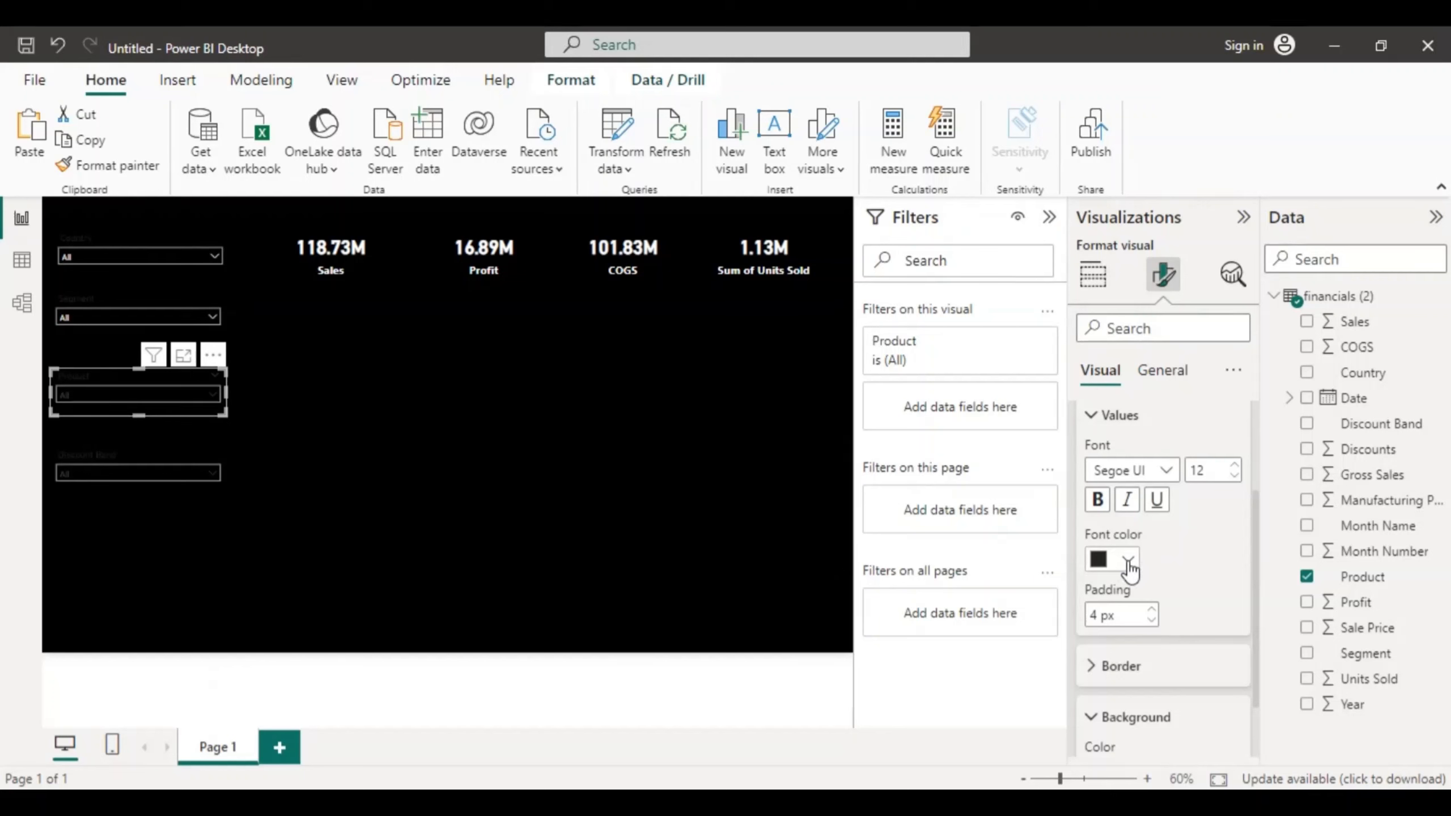
left_click(1125, 566)
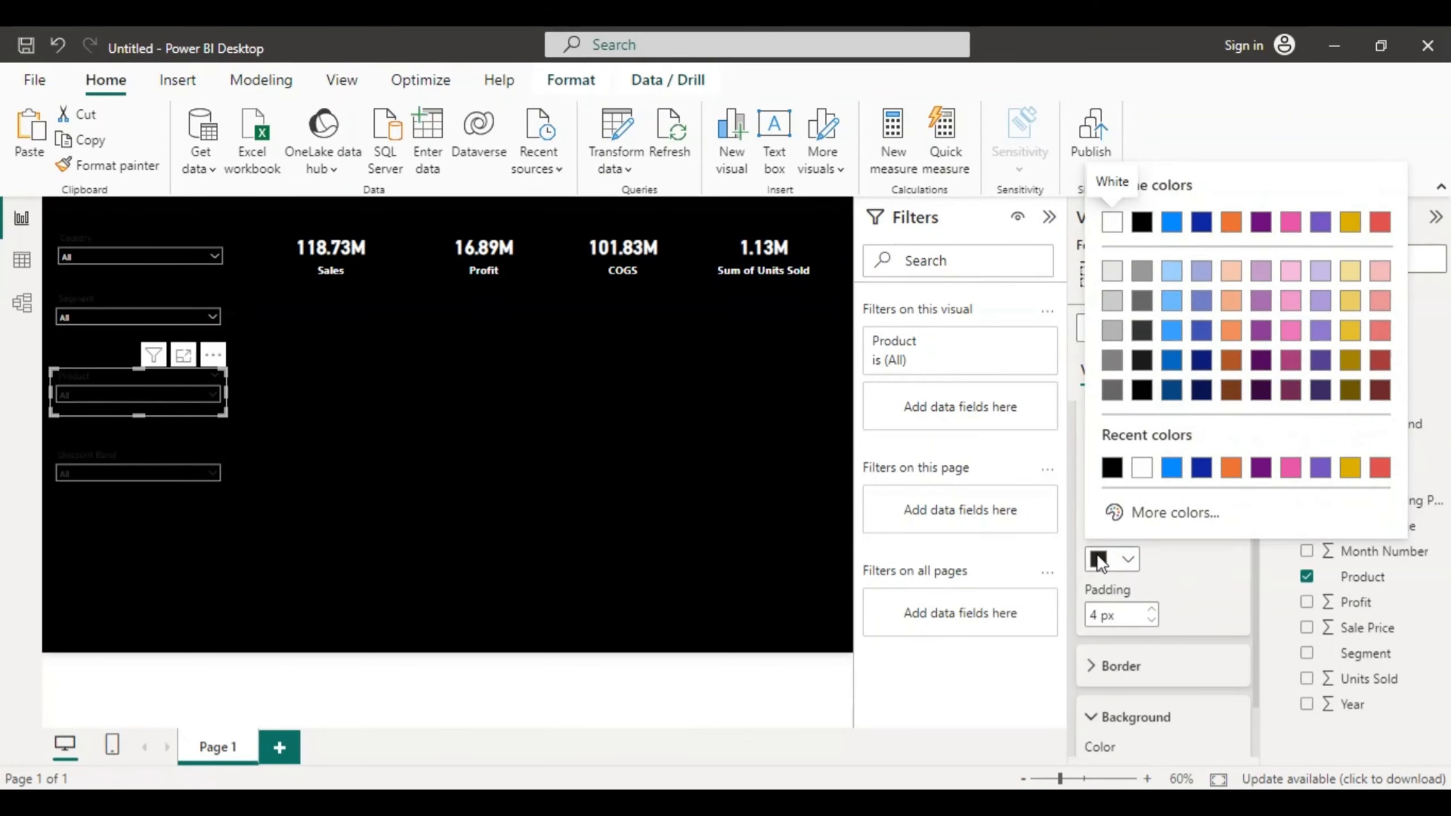
left_click(1112, 223)
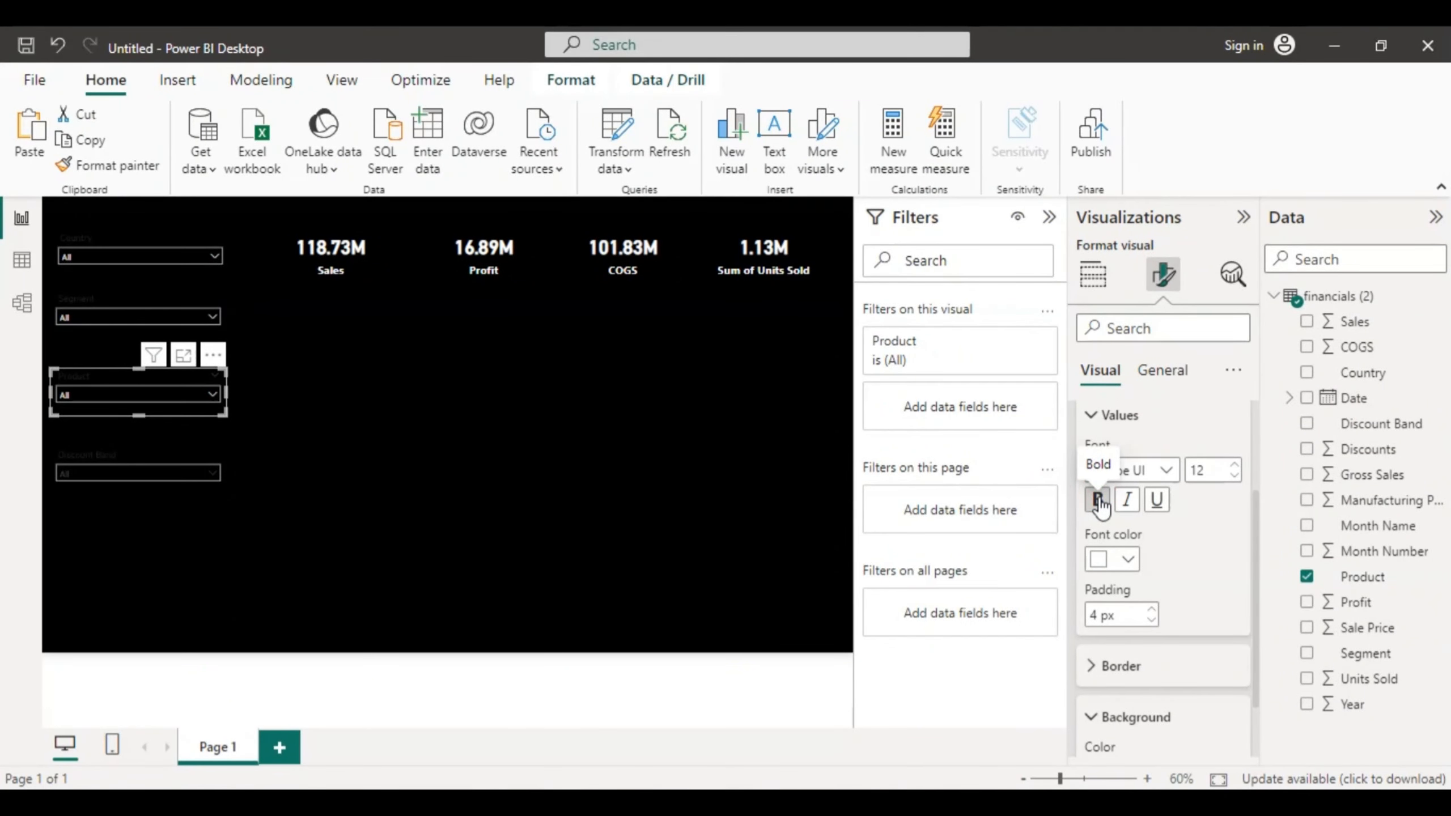
Step: Set the background color of the Discount Band slicer's values to black
left_click(204, 486)
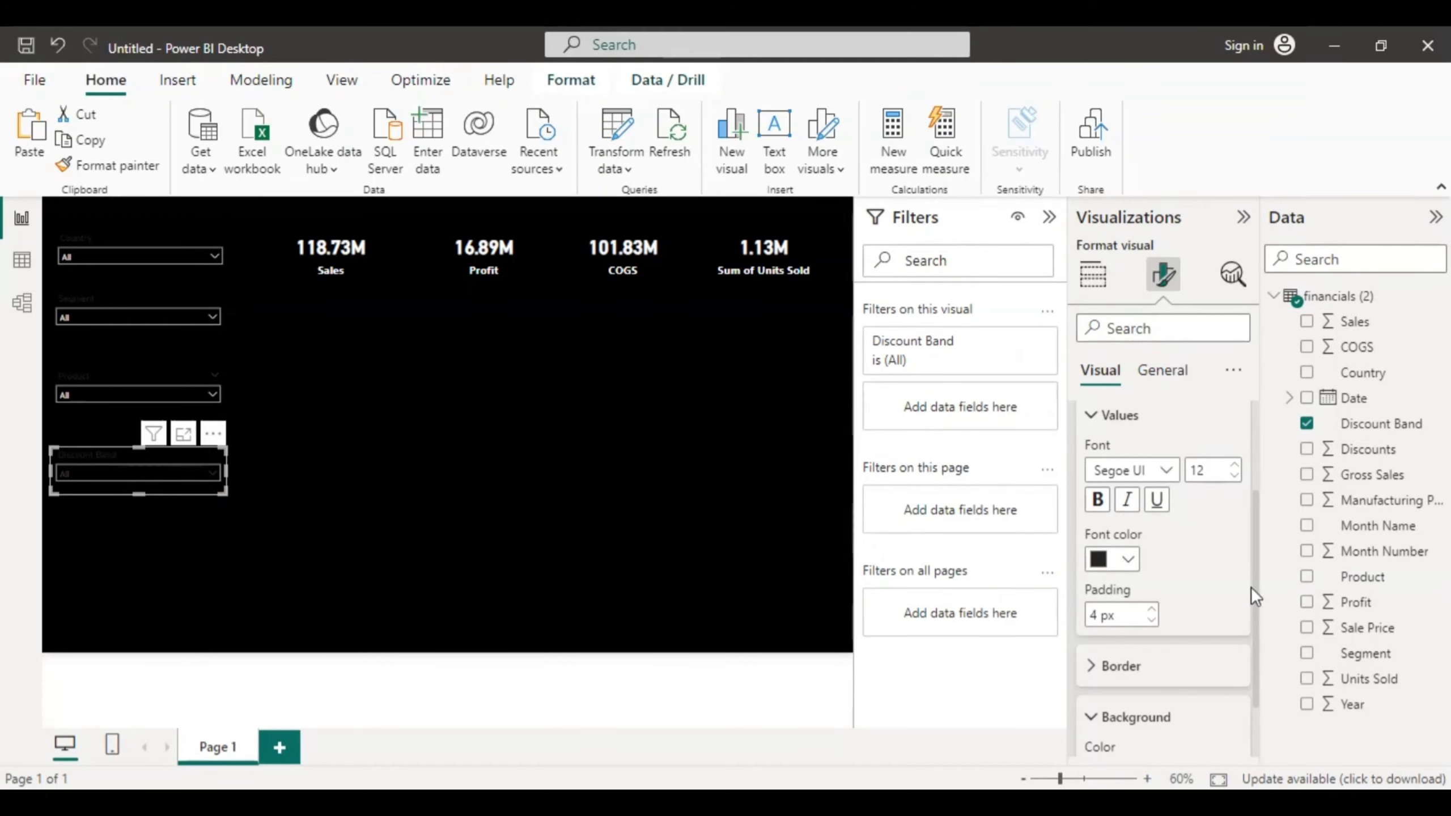
left_click_drag(1256, 588, 1256, 667)
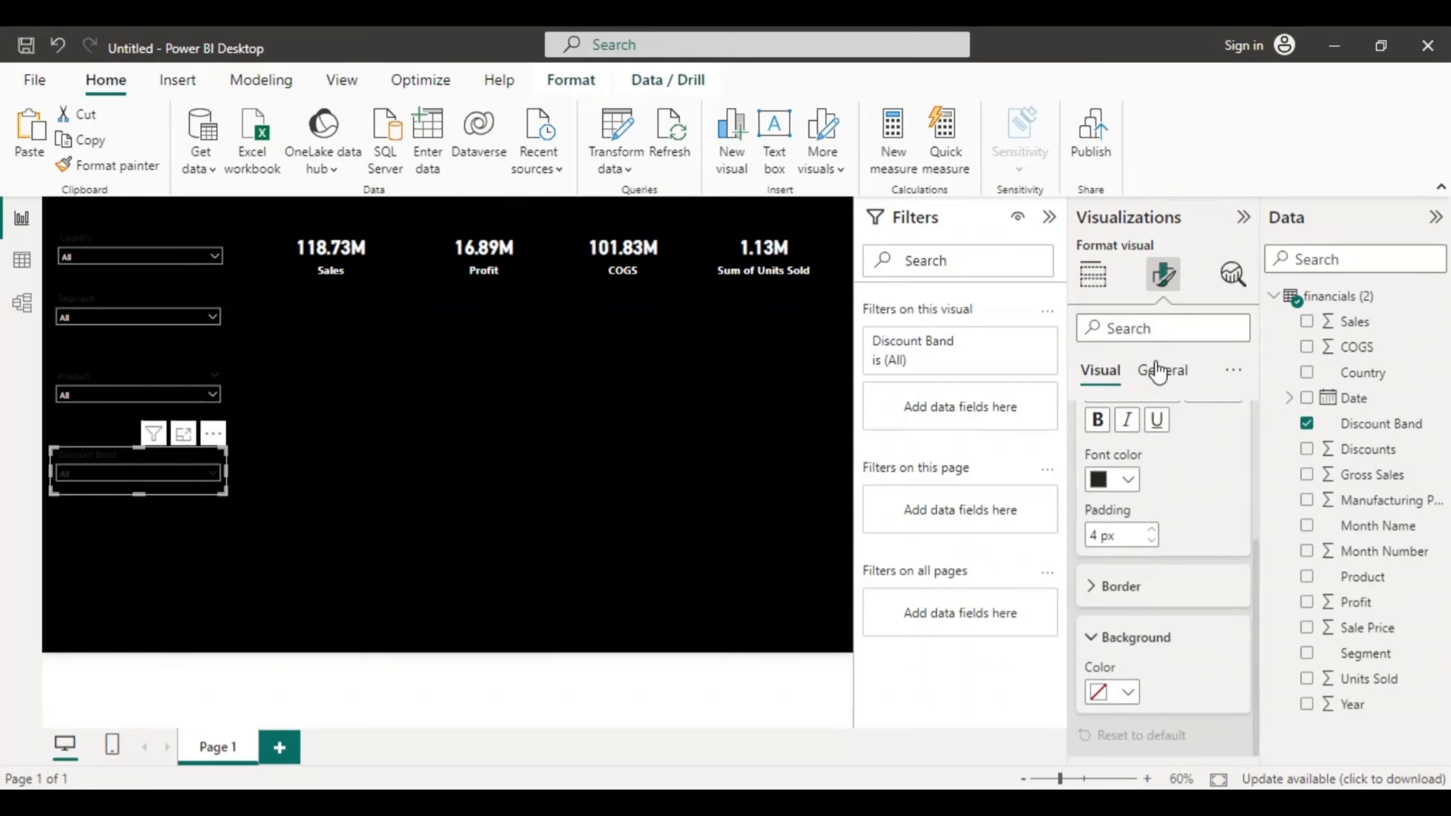
left_click(1129, 692)
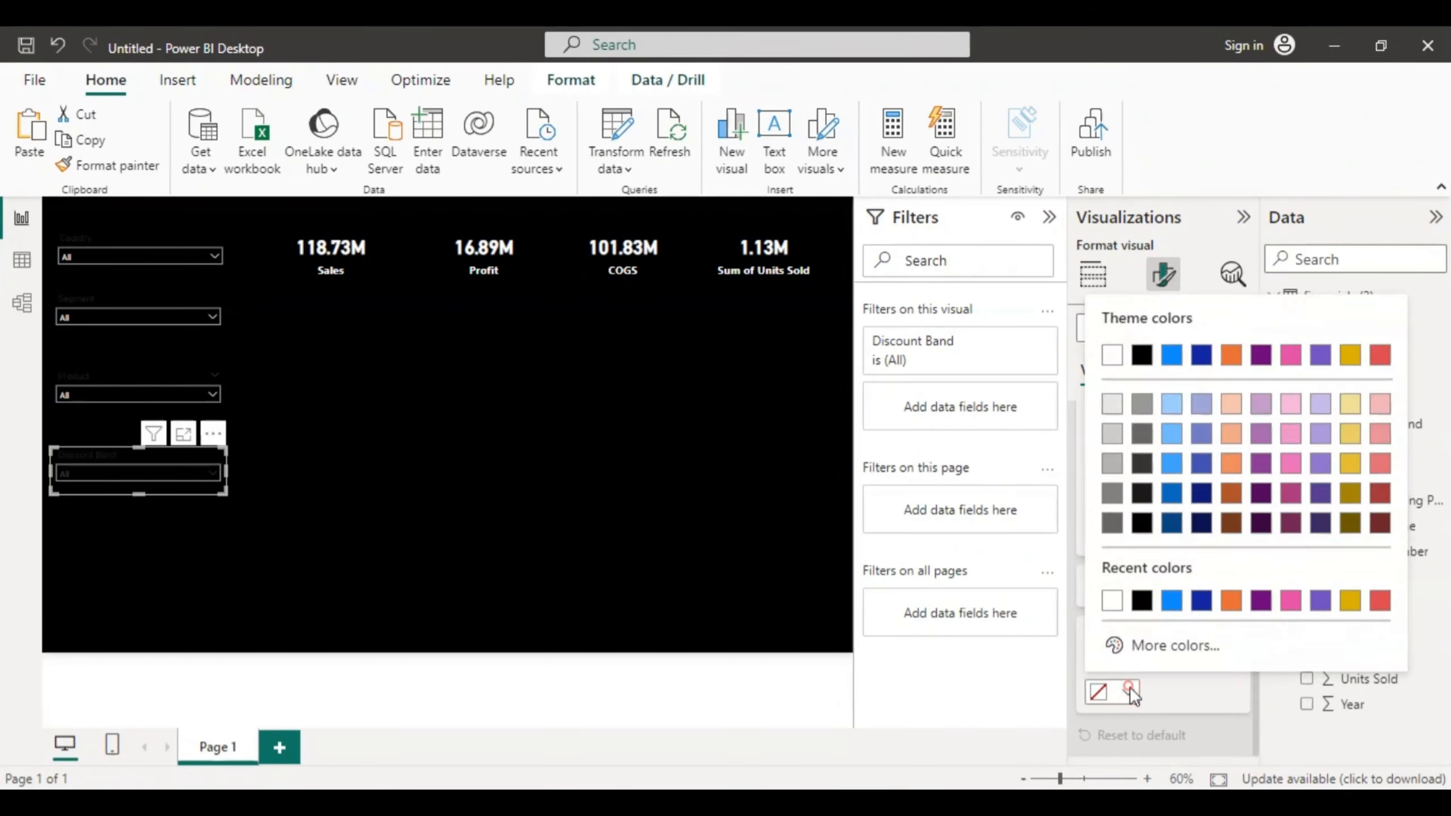
left_click(1141, 602)
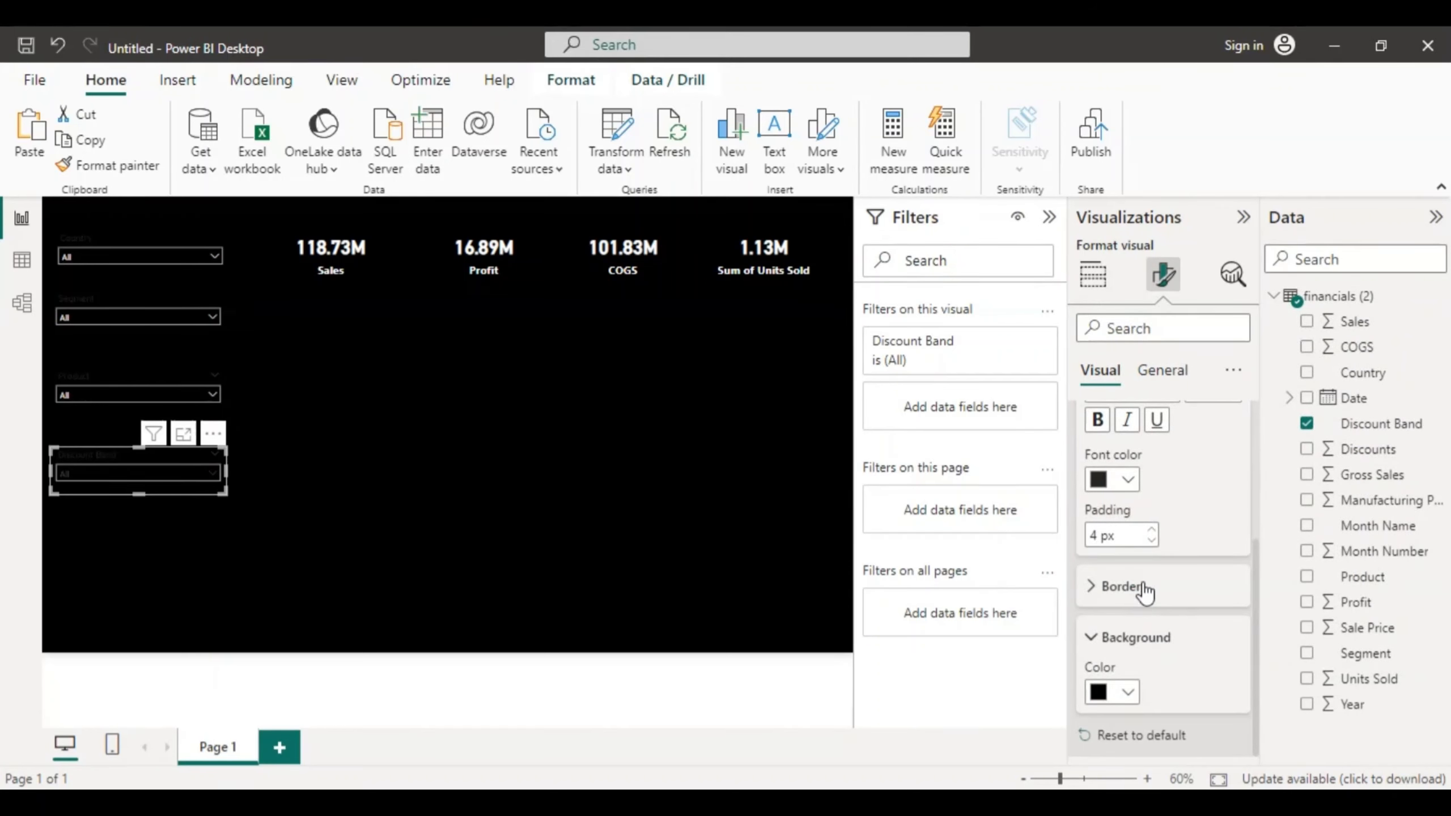
Step: Format the Discount Band slicer's values with a white font color and bold text, and check its dropdown list without selecting a band
left_click(1127, 479)
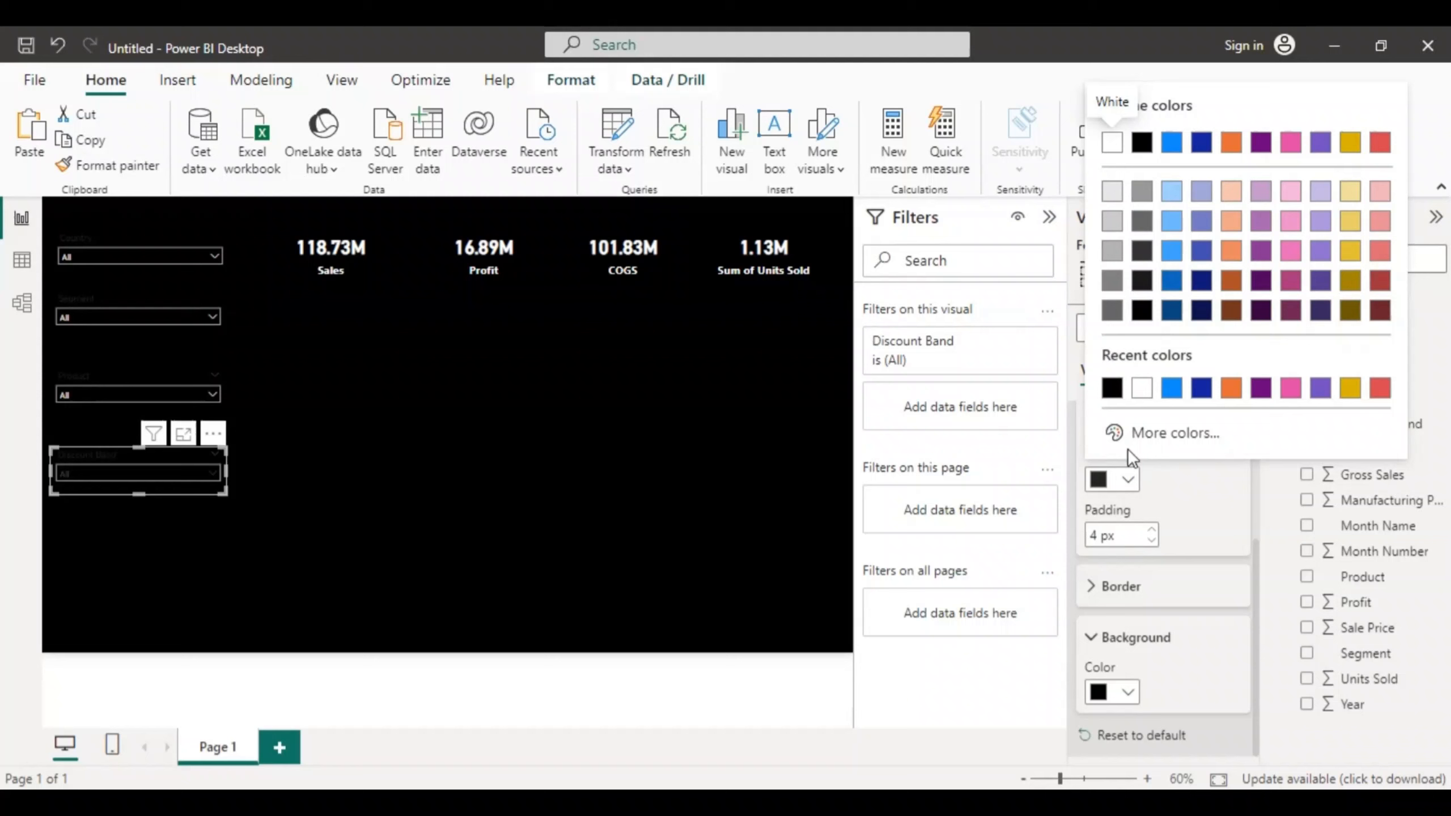
left_click(1111, 138)
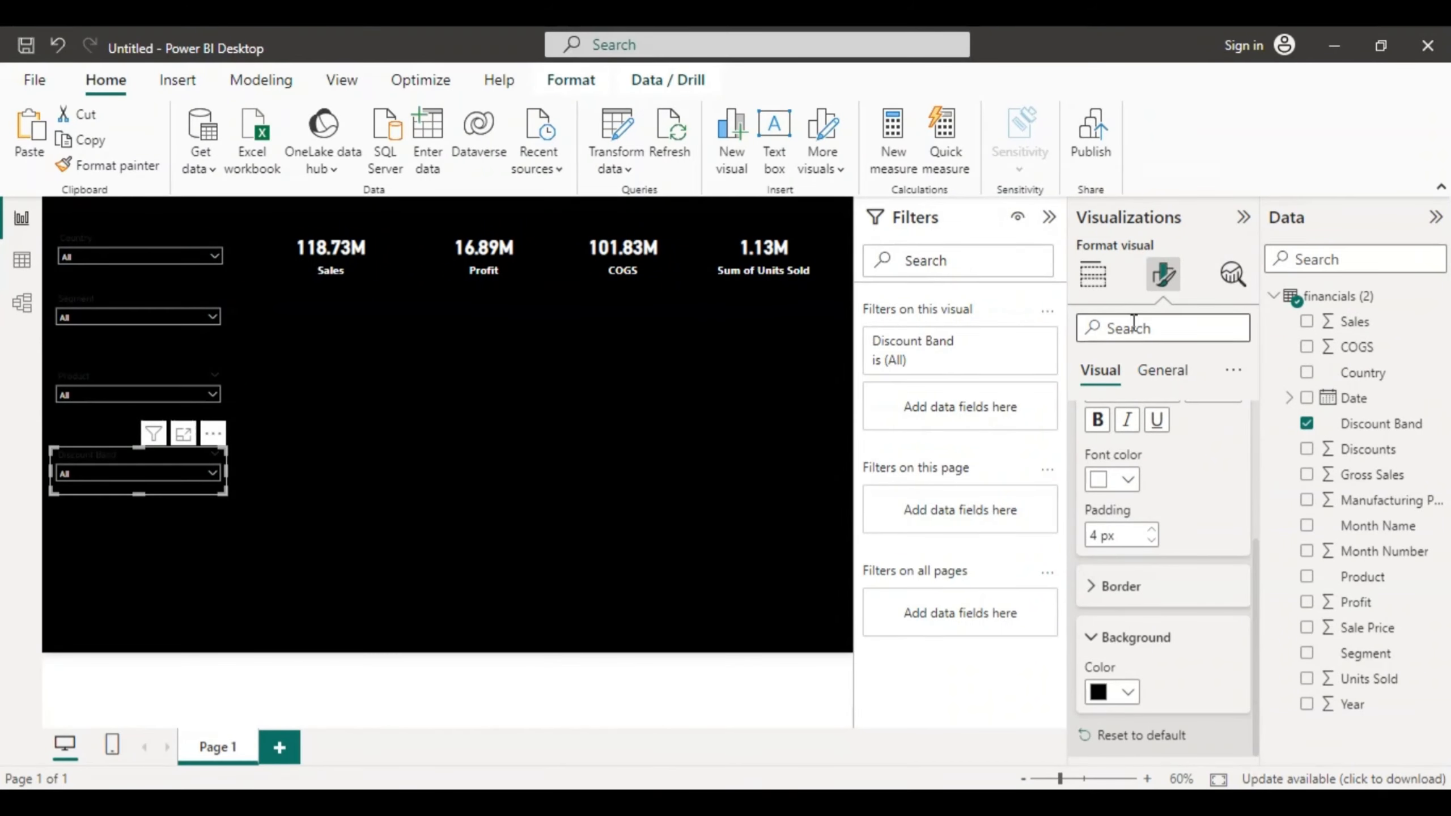
left_click(1097, 421)
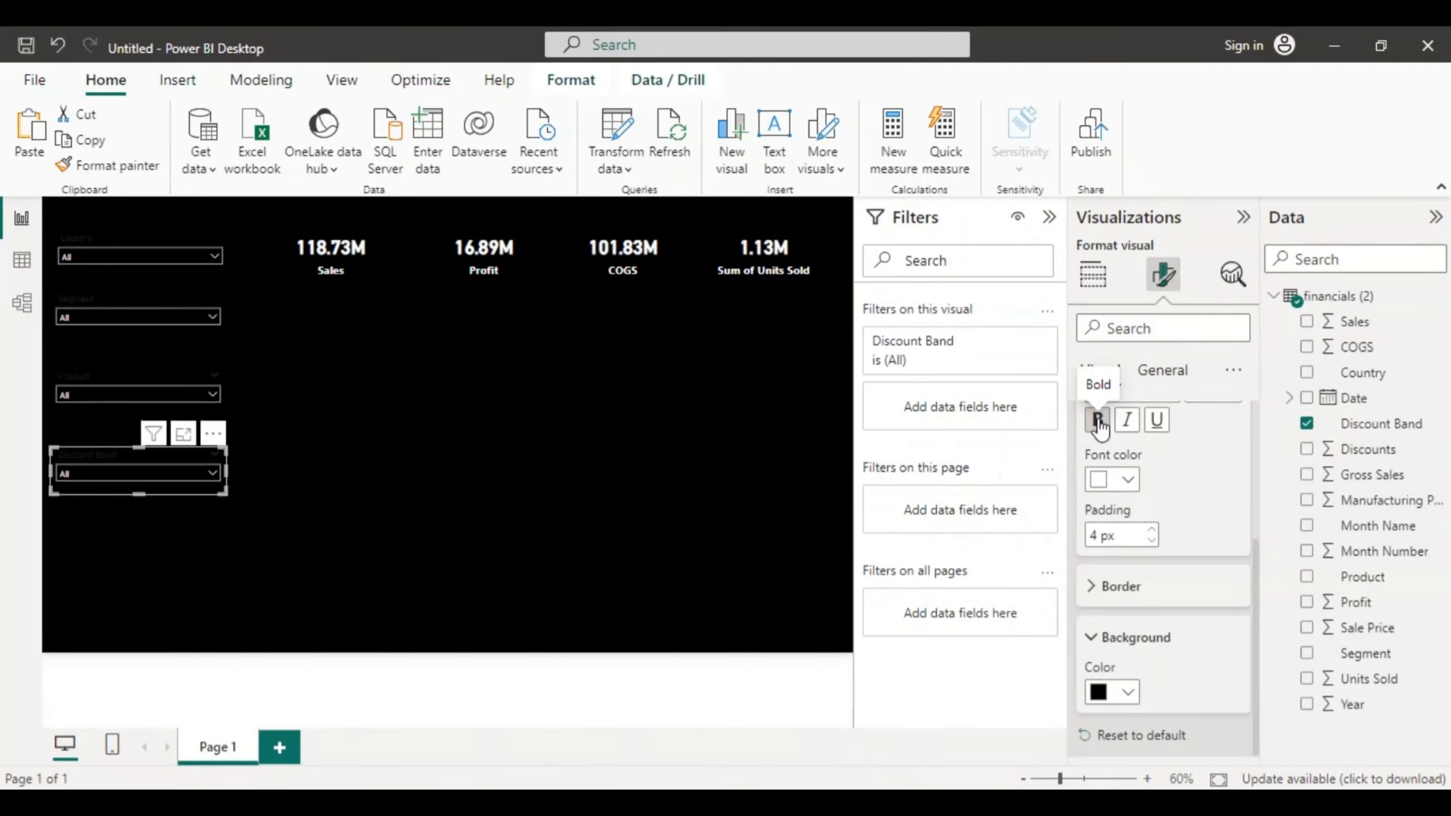
left_click(213, 472)
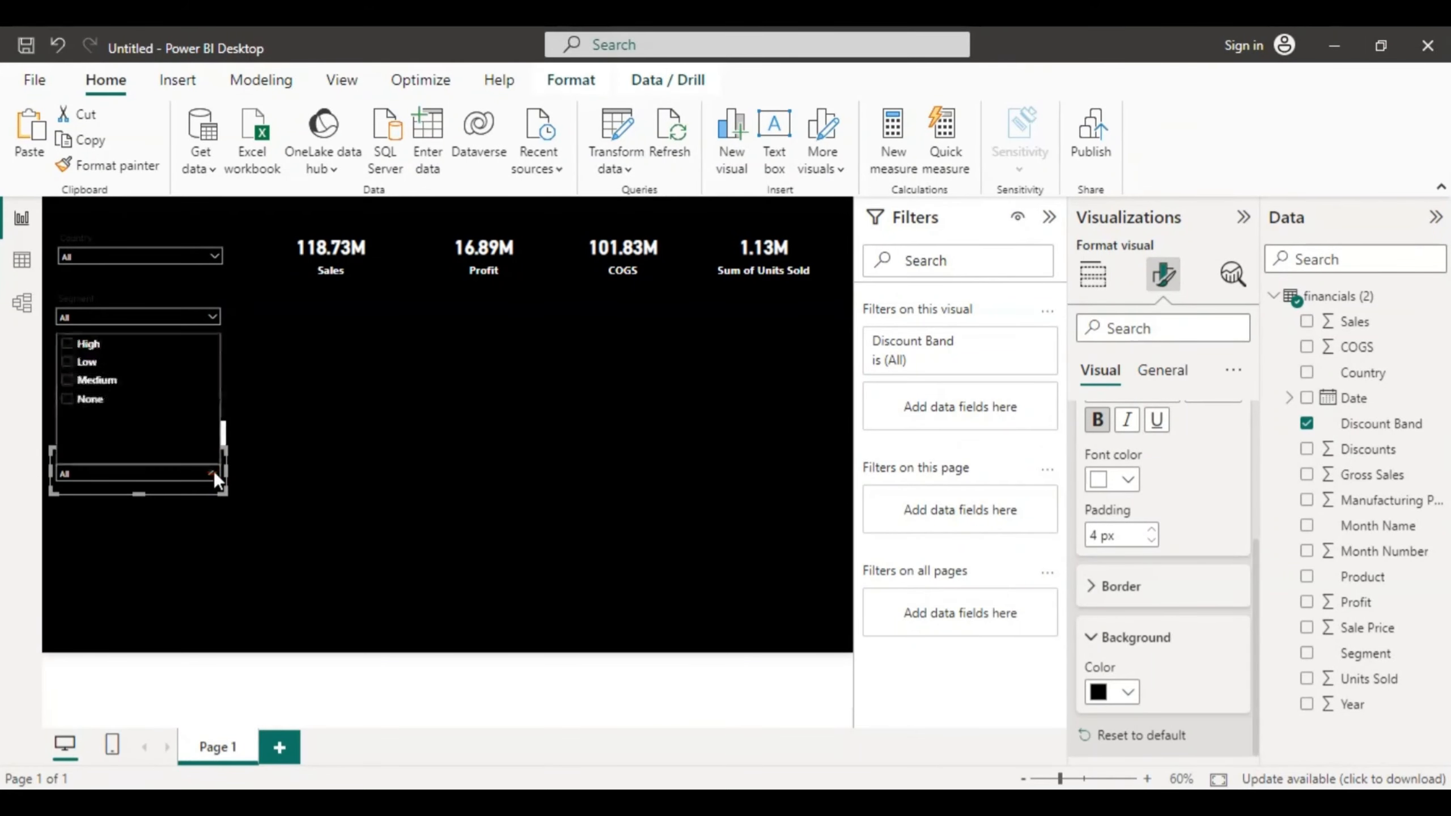
left_click(211, 565)
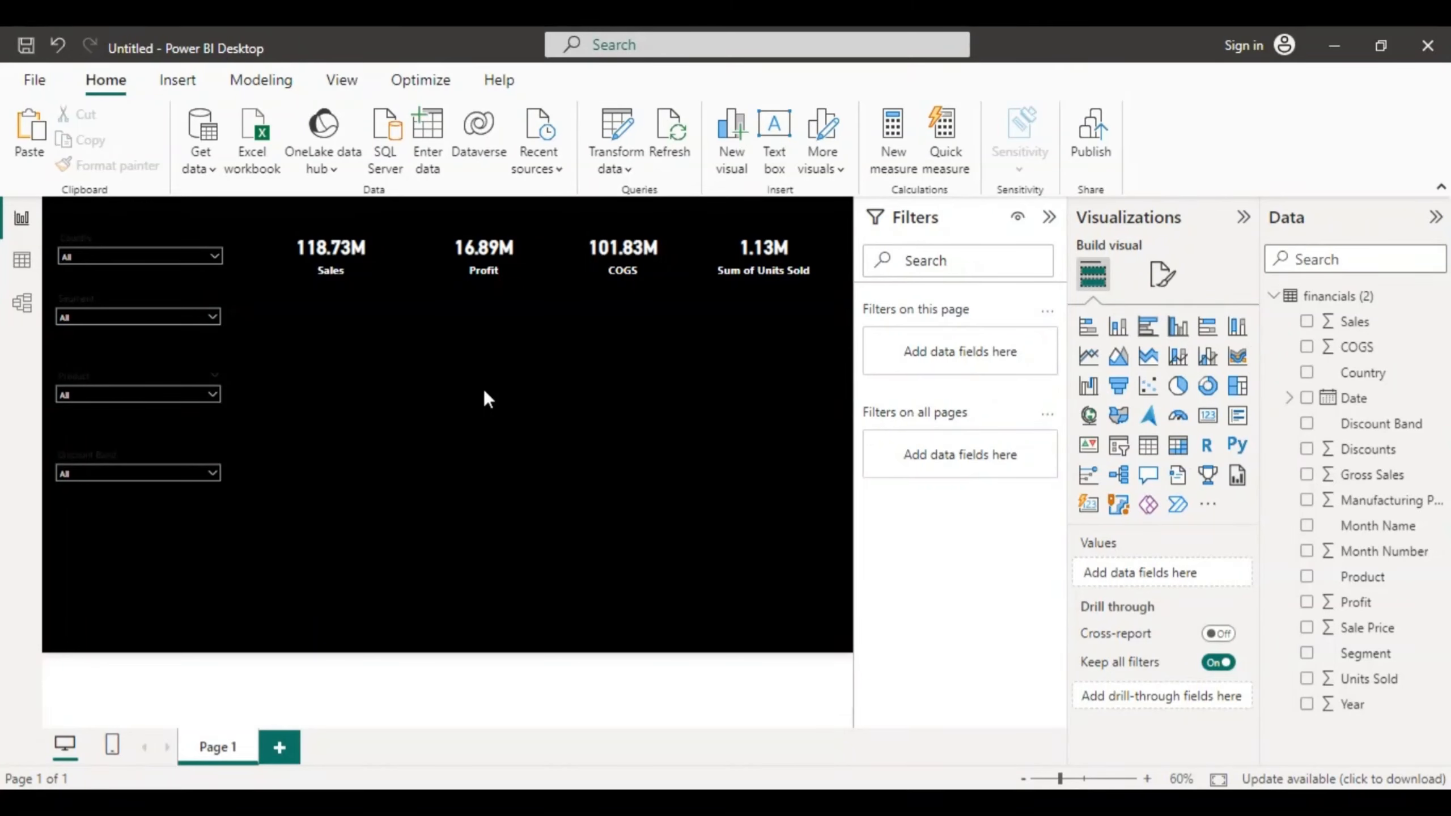
Step: Add a clustered bar chart below the Sales card, with Segment on the Y-axis and Sales on the X-axis
left_click(1150, 333)
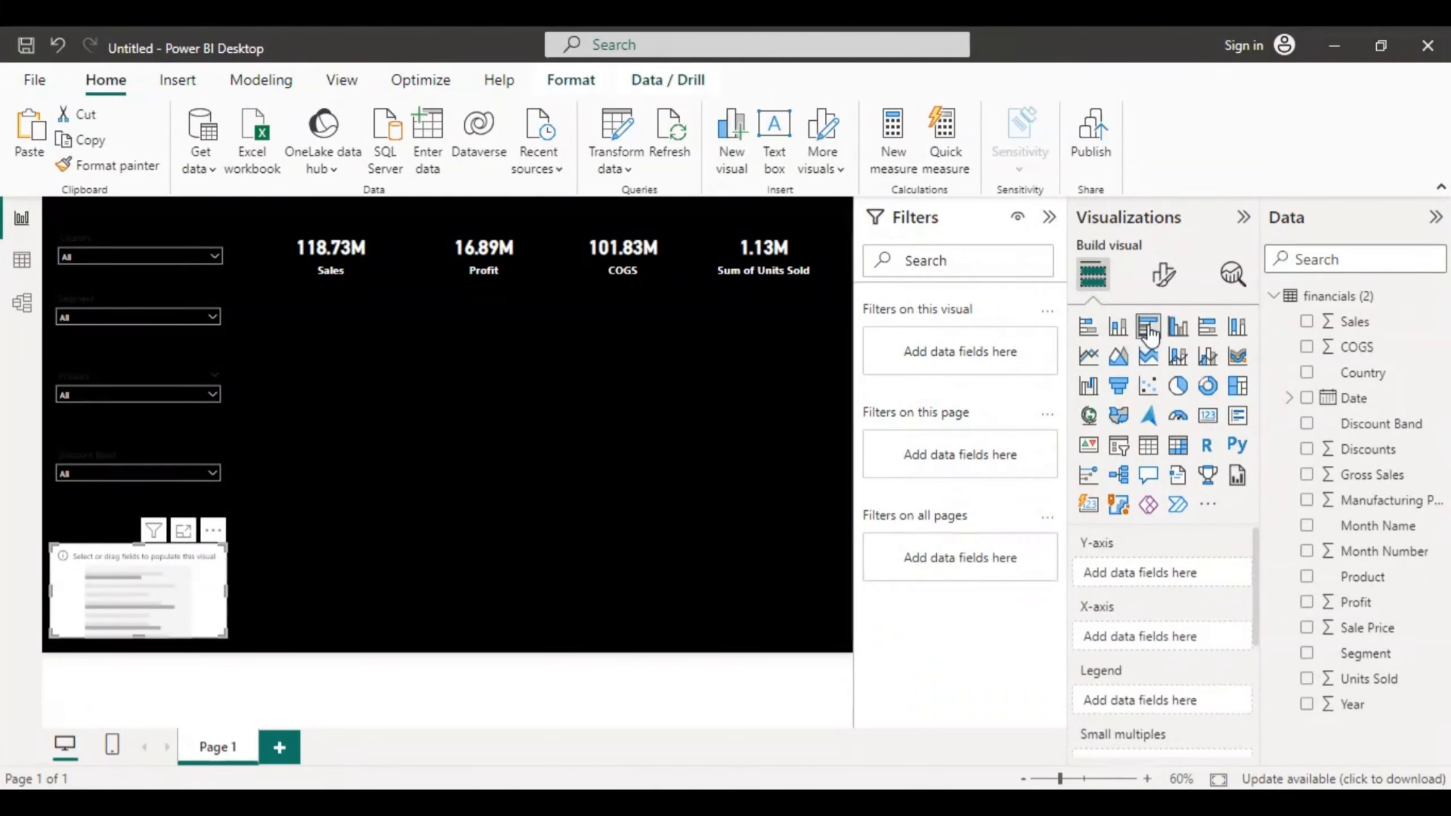
left_click_drag(117, 628, 330, 362)
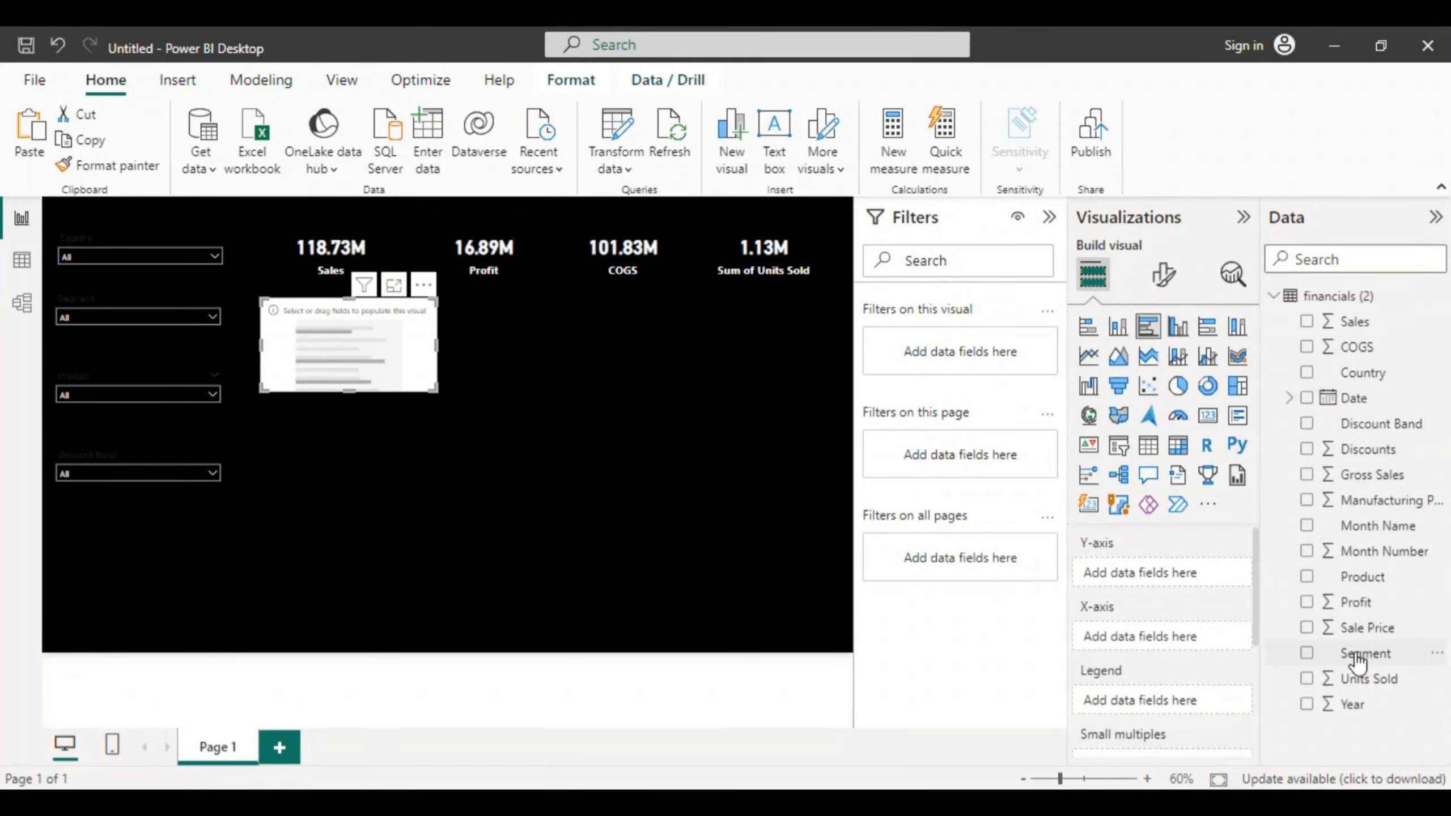
left_click_drag(1358, 658, 1162, 578)
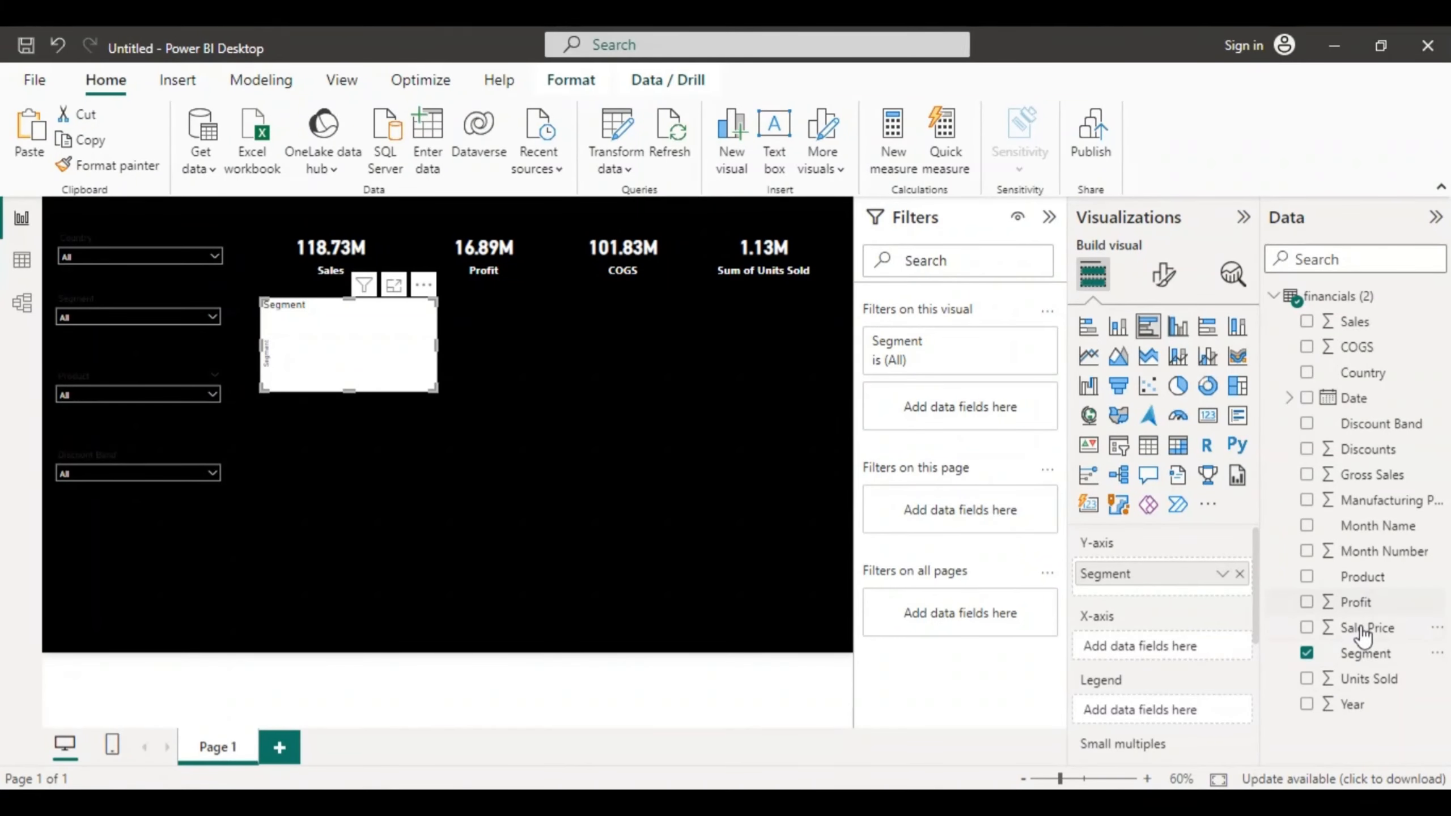
left_click_drag(1331, 328, 1144, 649)
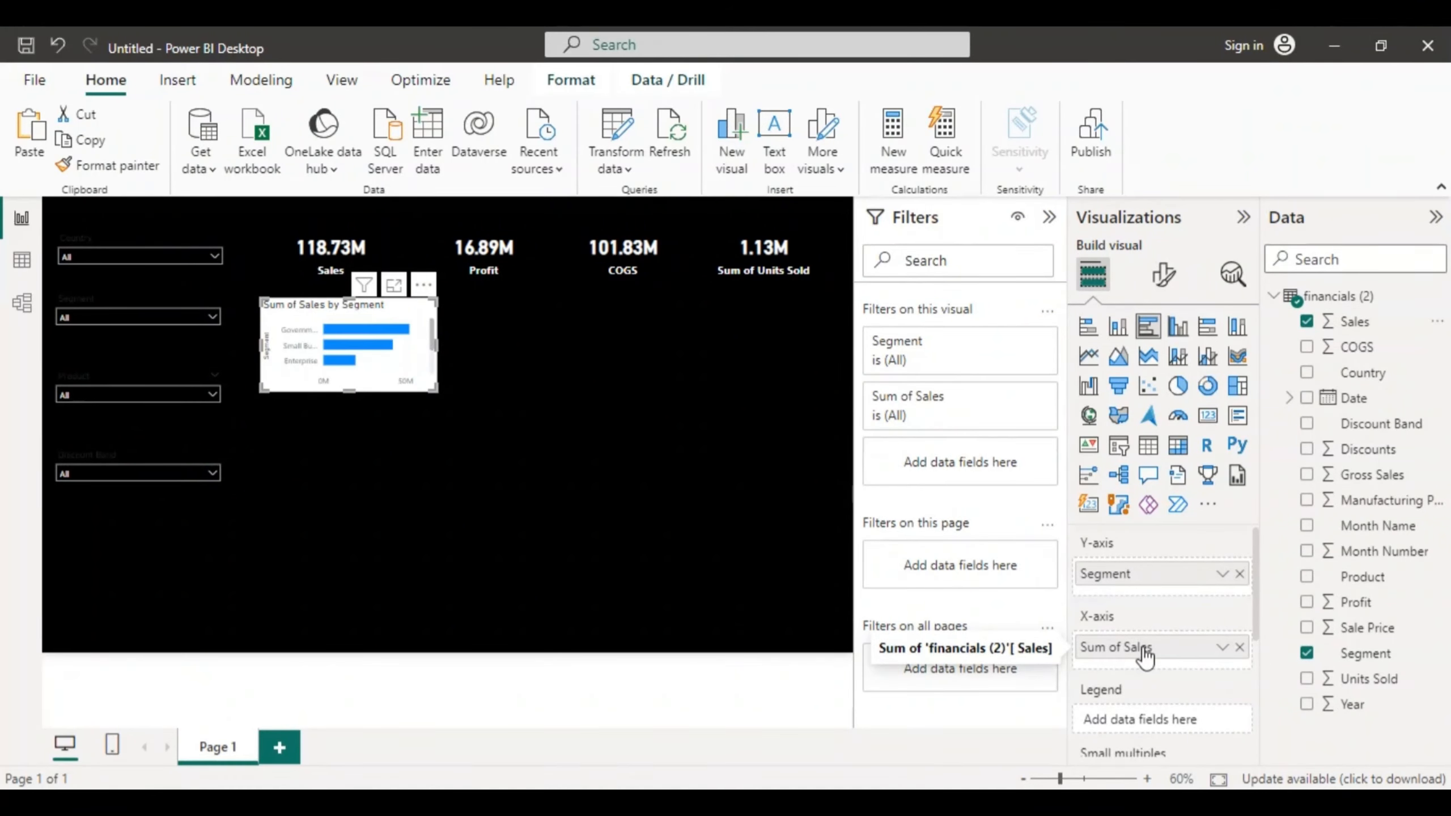
Step: Enlarge the Sales by Segment bar chart in height and width so all its segment bars fit
left_click_drag(349, 389, 349, 452)
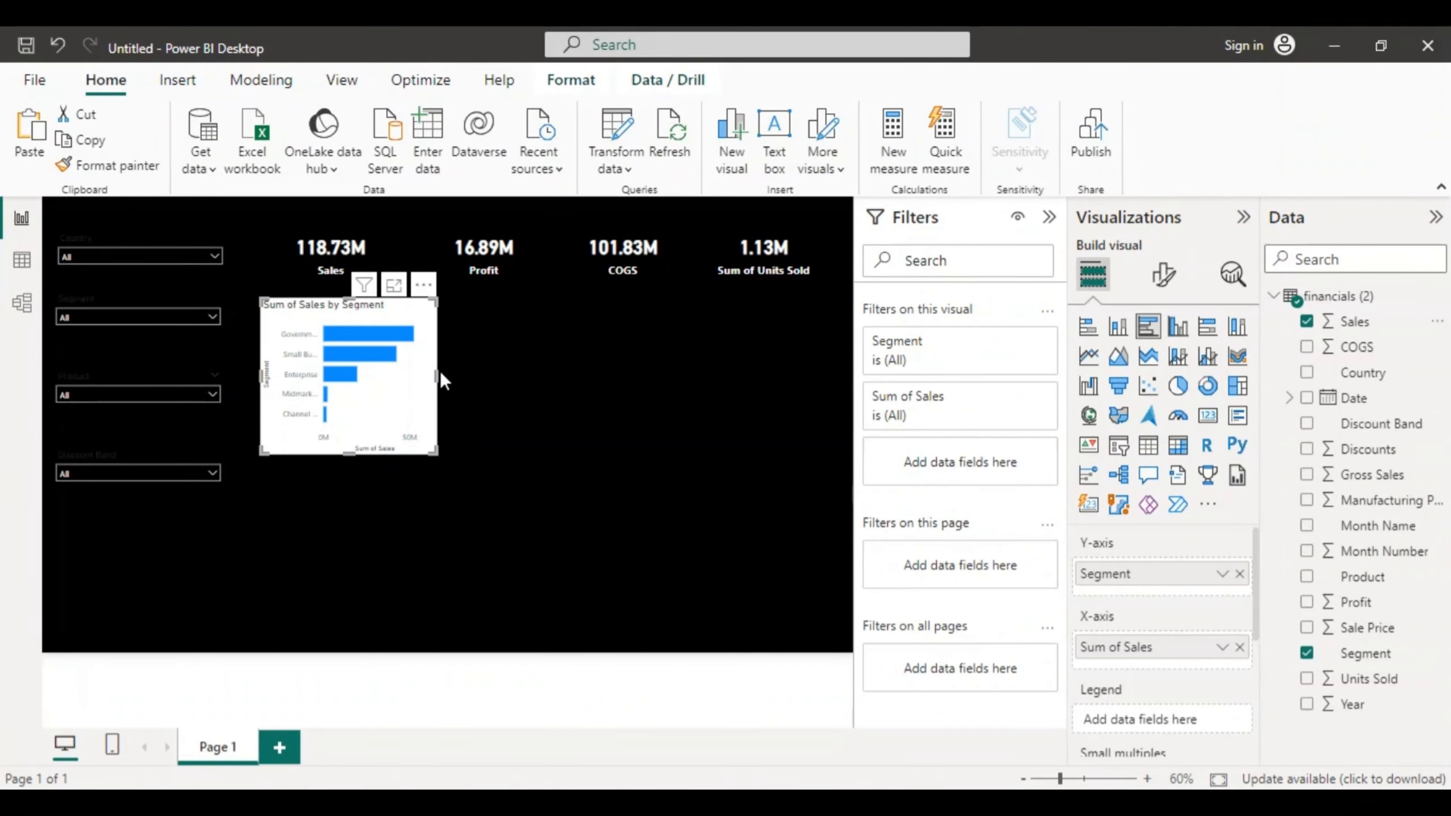
left_click_drag(435, 375, 473, 380)
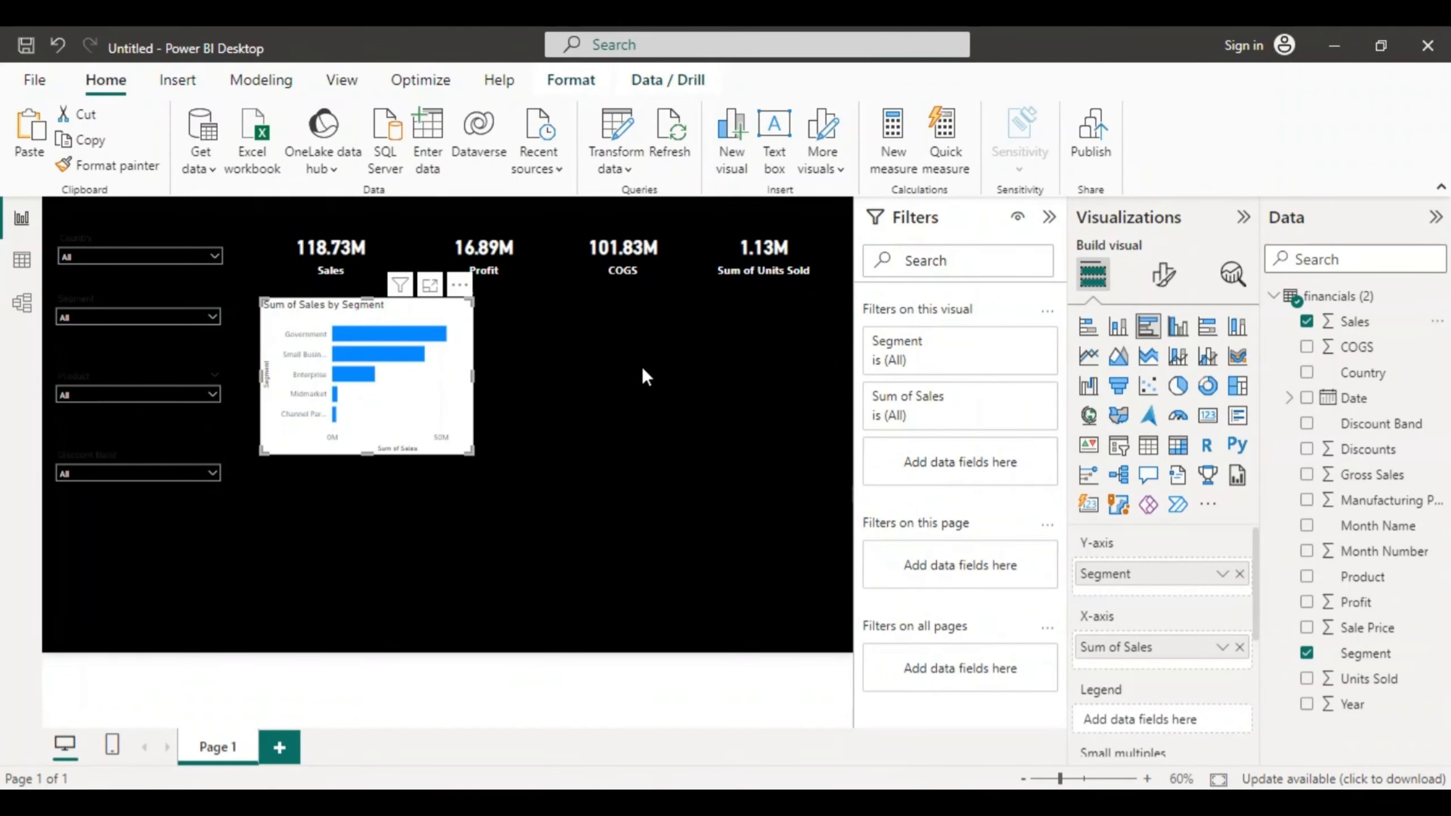
left_click(604, 364)
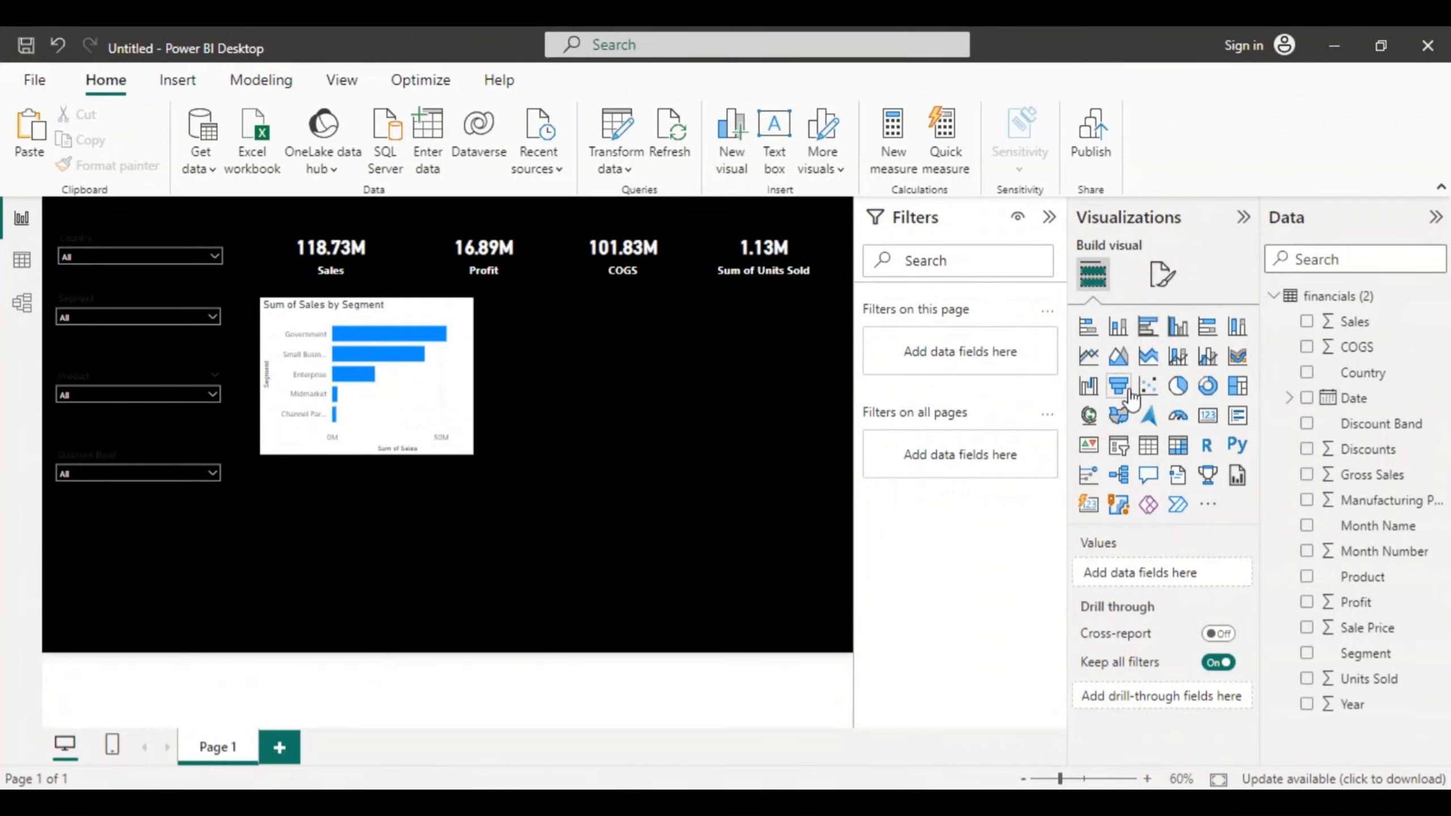
Step: Add a scatter chart beside the bar chart and widen it to fill the space beneath the Profit, COGS and Units Sold cards
left_click(1149, 387)
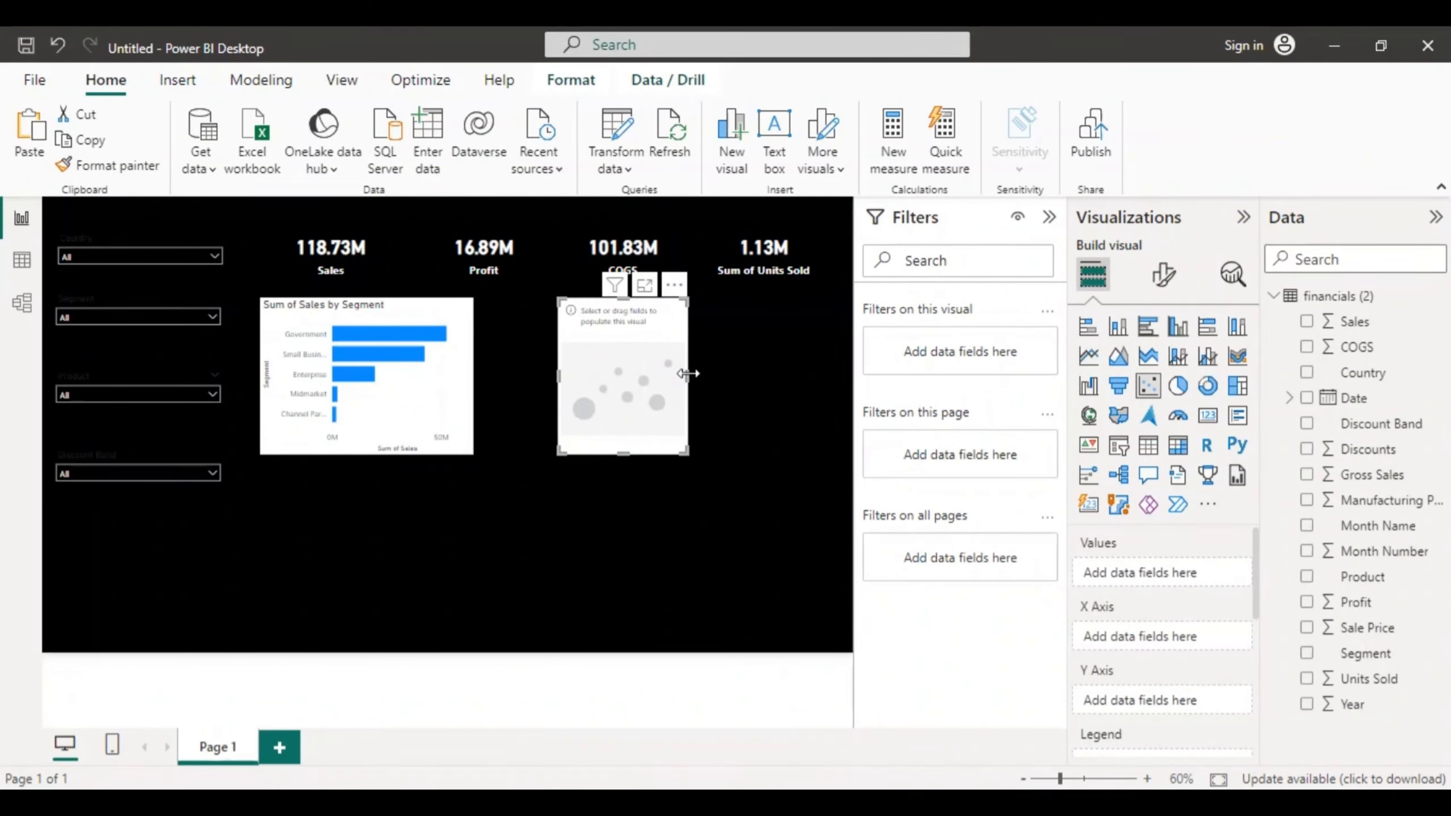
left_click_drag(686, 373, 808, 377)
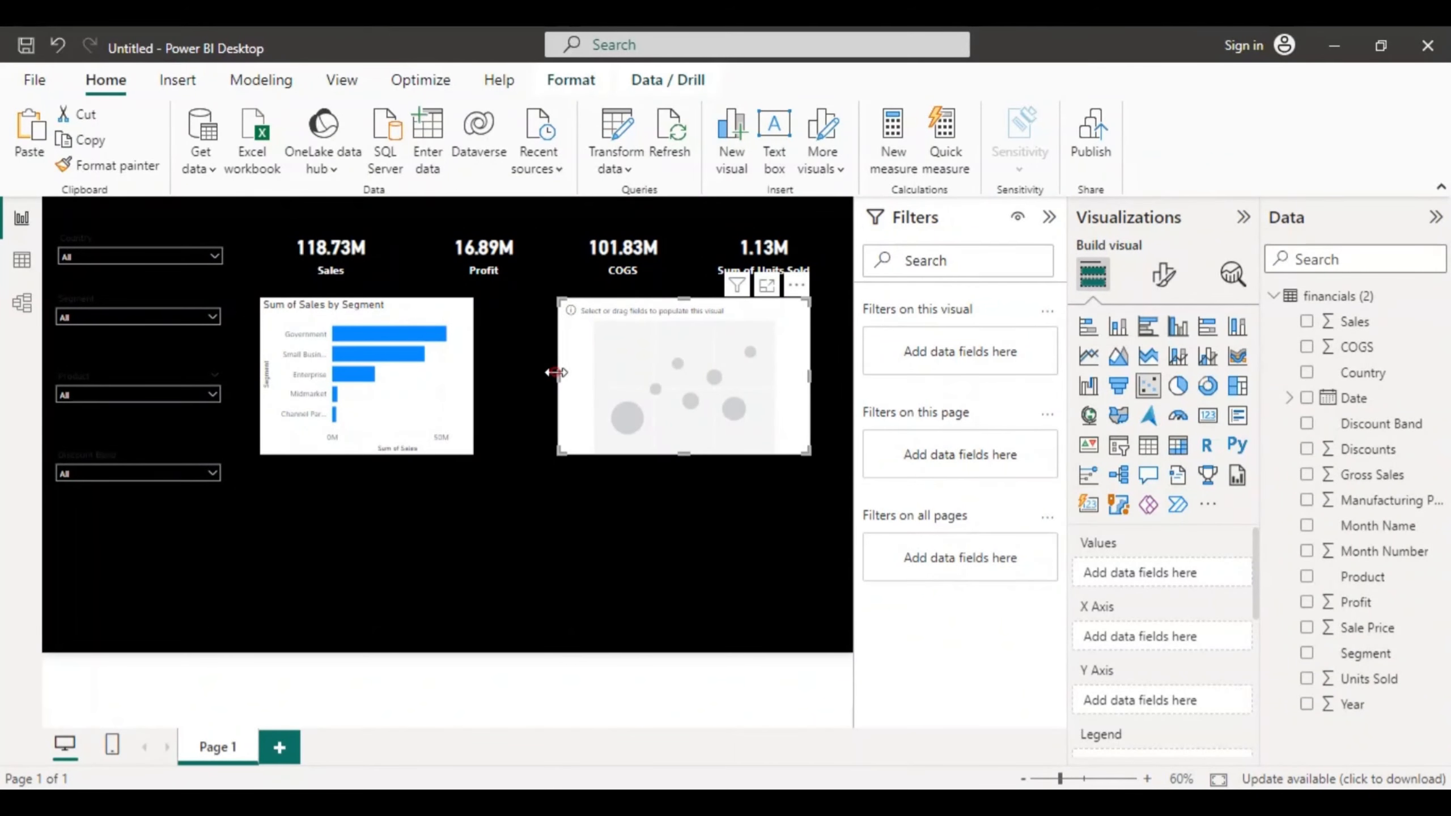
left_click_drag(556, 372, 516, 371)
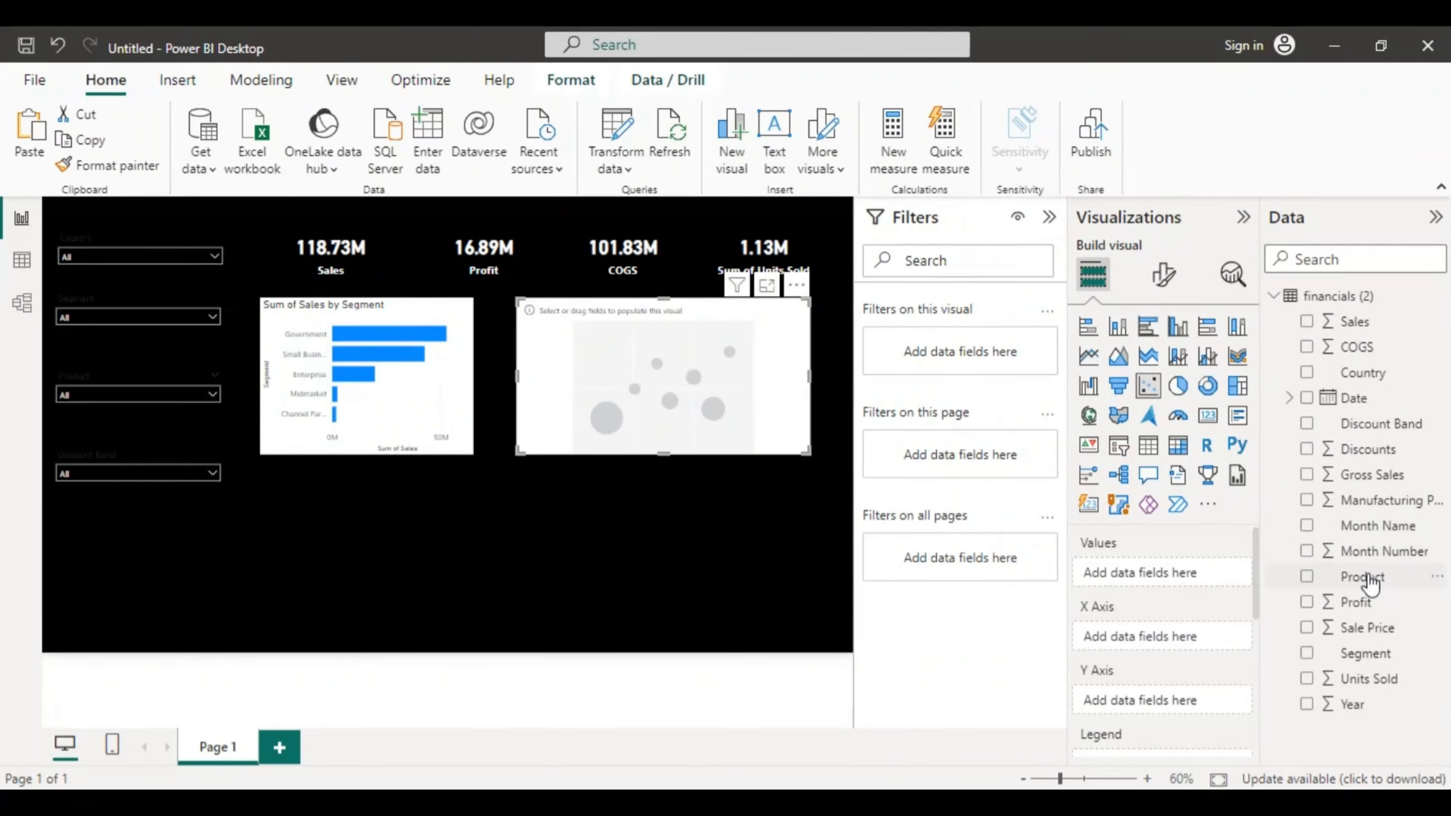
Step: Assign Product to the scatter chart's legend, Profit to its X-axis and Sales to its Y-axis
mouse_move(1364, 583)
left_mouse_down()
mouse_move(1256, 574)
mouse_move(1314, 562)
mouse_move(1286, 574)
mouse_move(1382, 586)
left_mouse_up()
left_click_drag(1252, 614, 1258, 637)
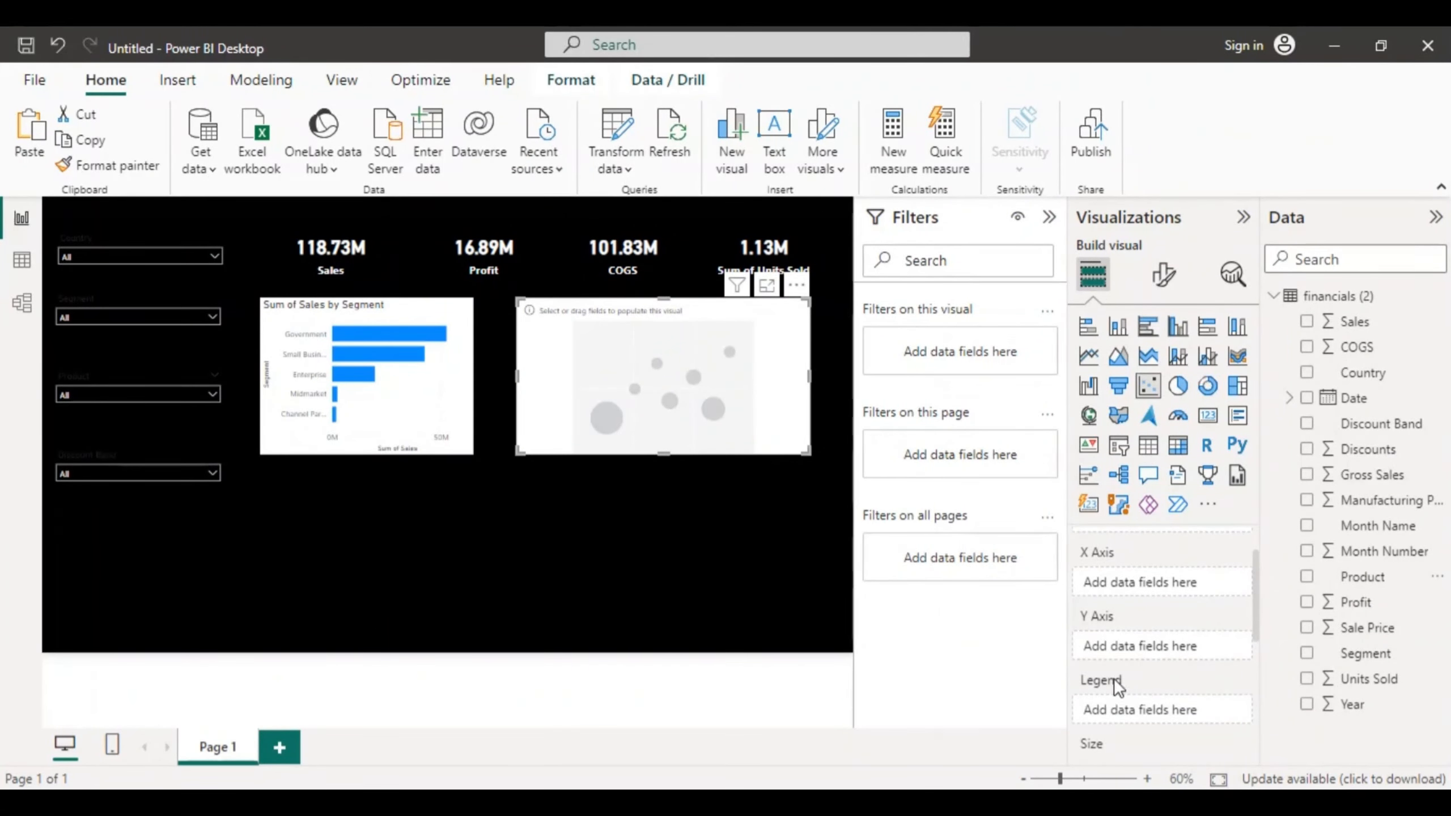
left_click_drag(1353, 576, 1170, 715)
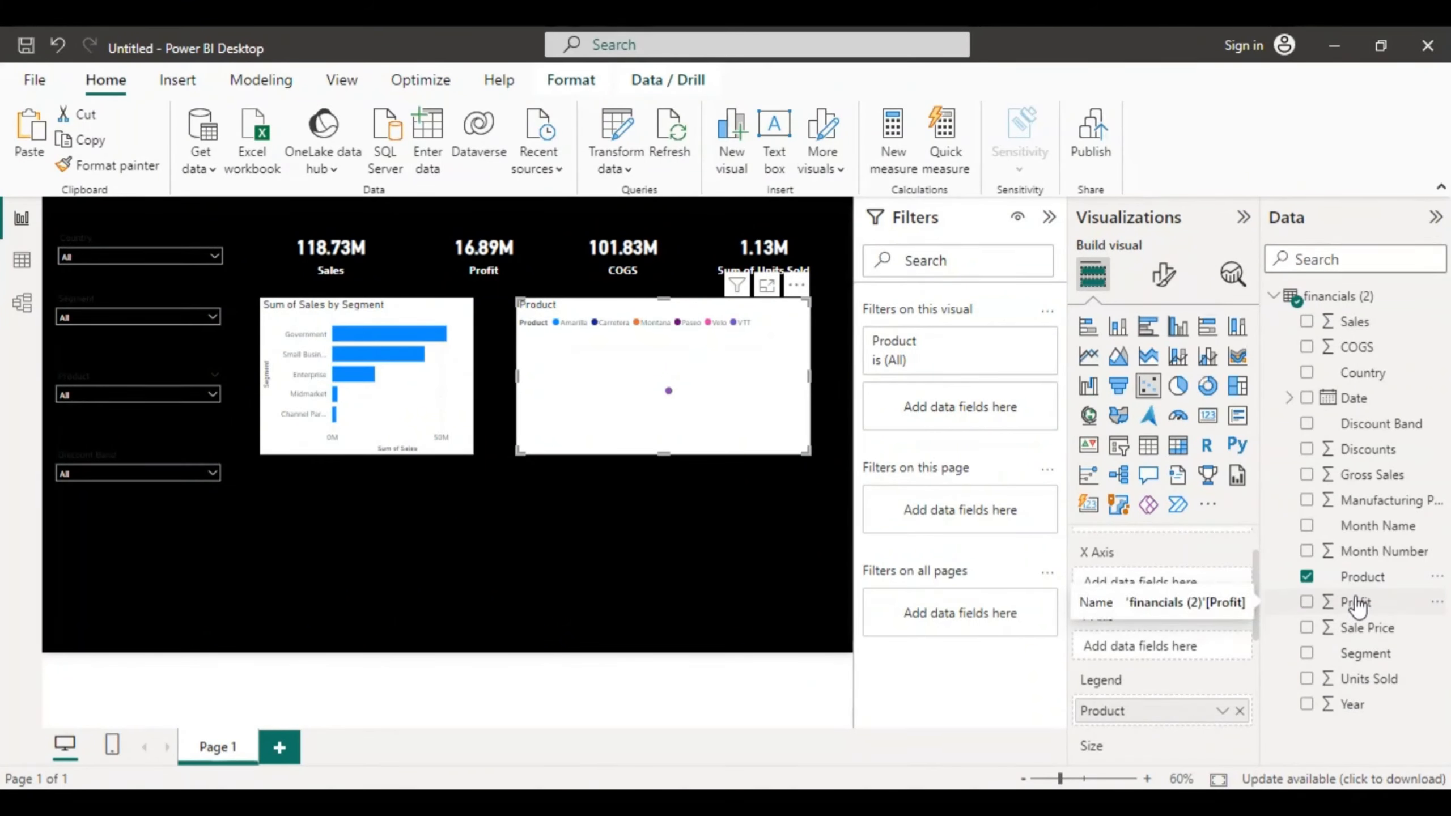
left_click_drag(1356, 606, 1163, 577)
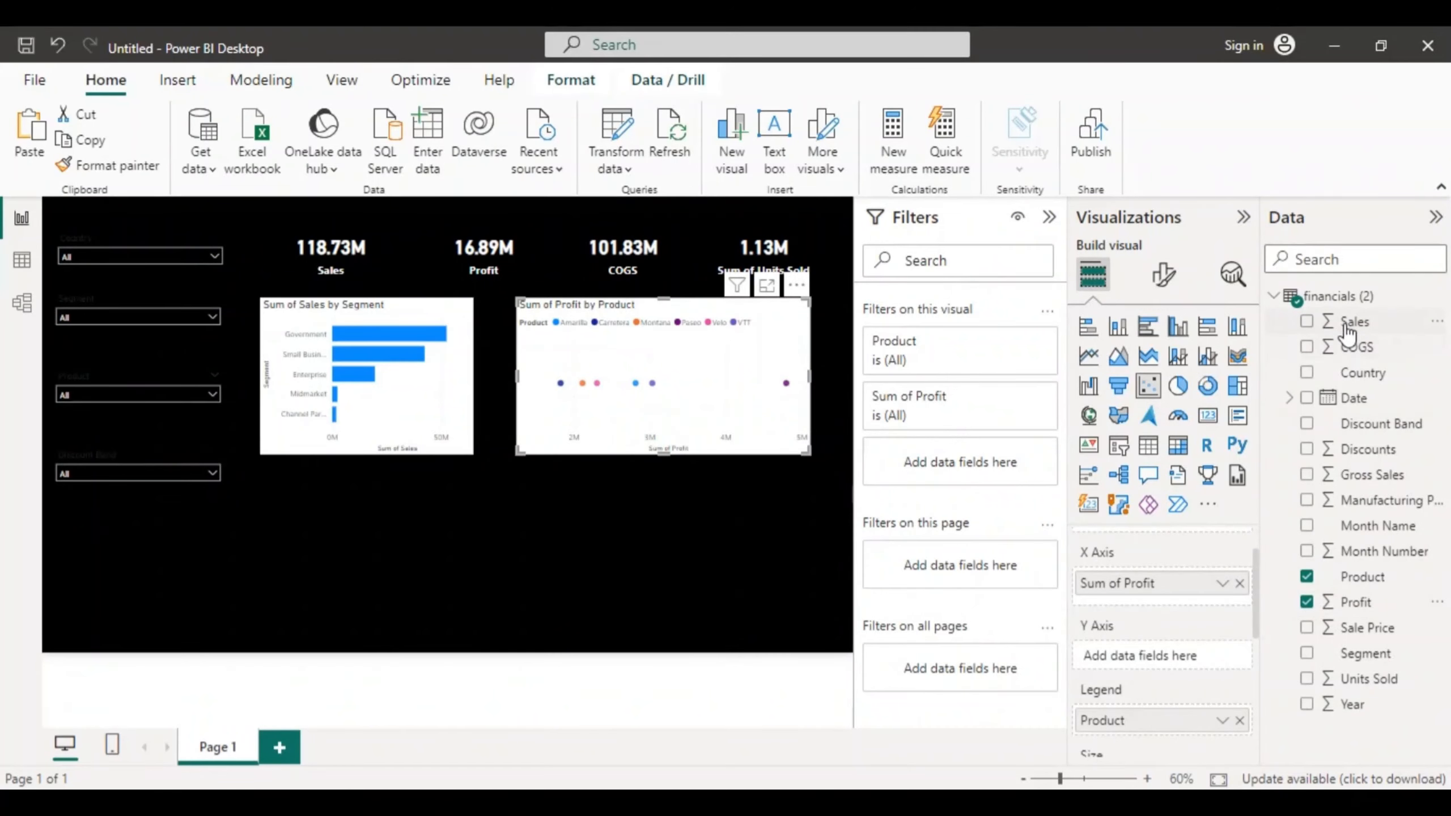
left_click_drag(1345, 323, 1137, 645)
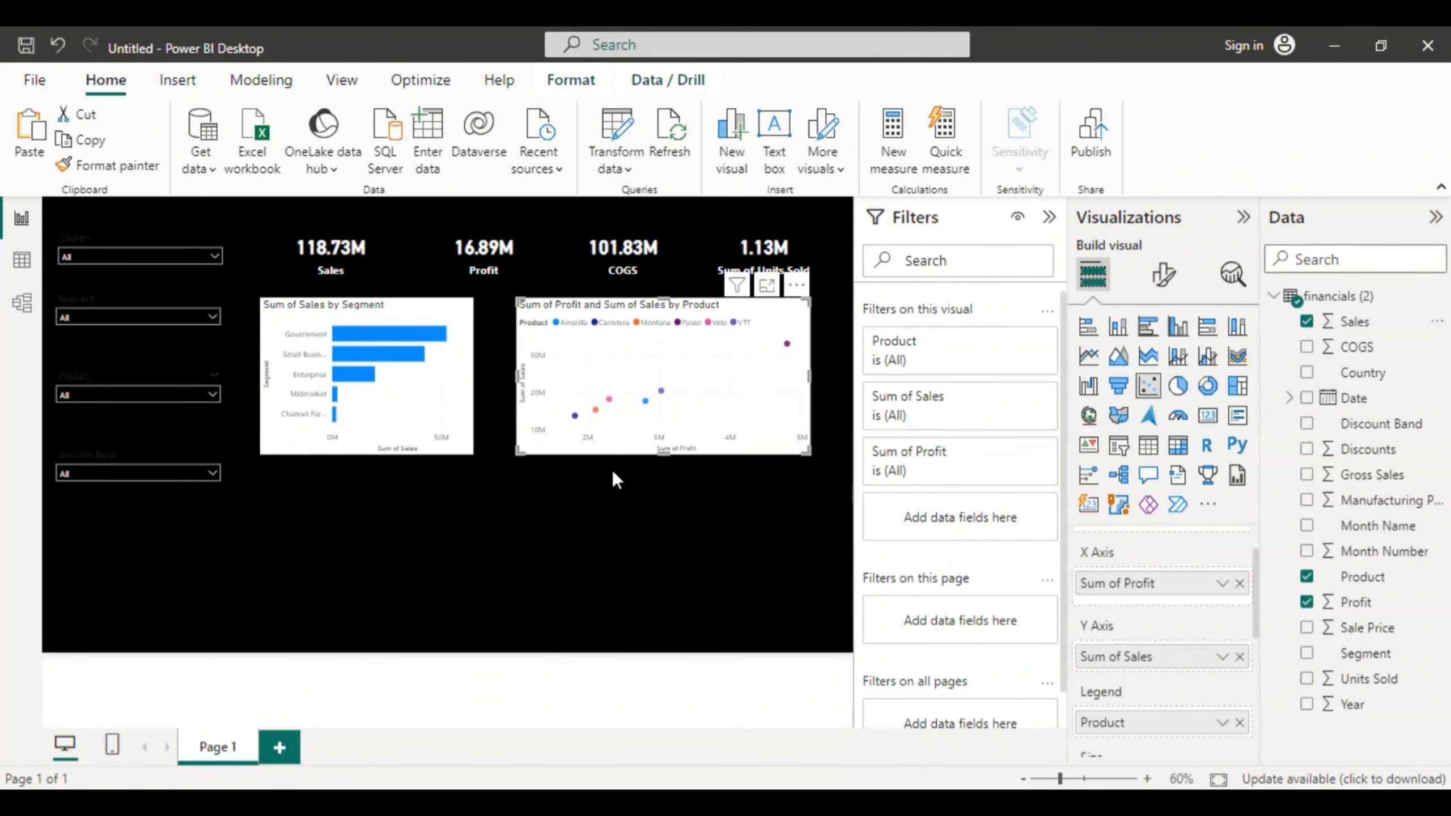
Step: Examine the Profit and Sales by Product scatter chart in focus mode, and return to the report page
left_click(767, 286)
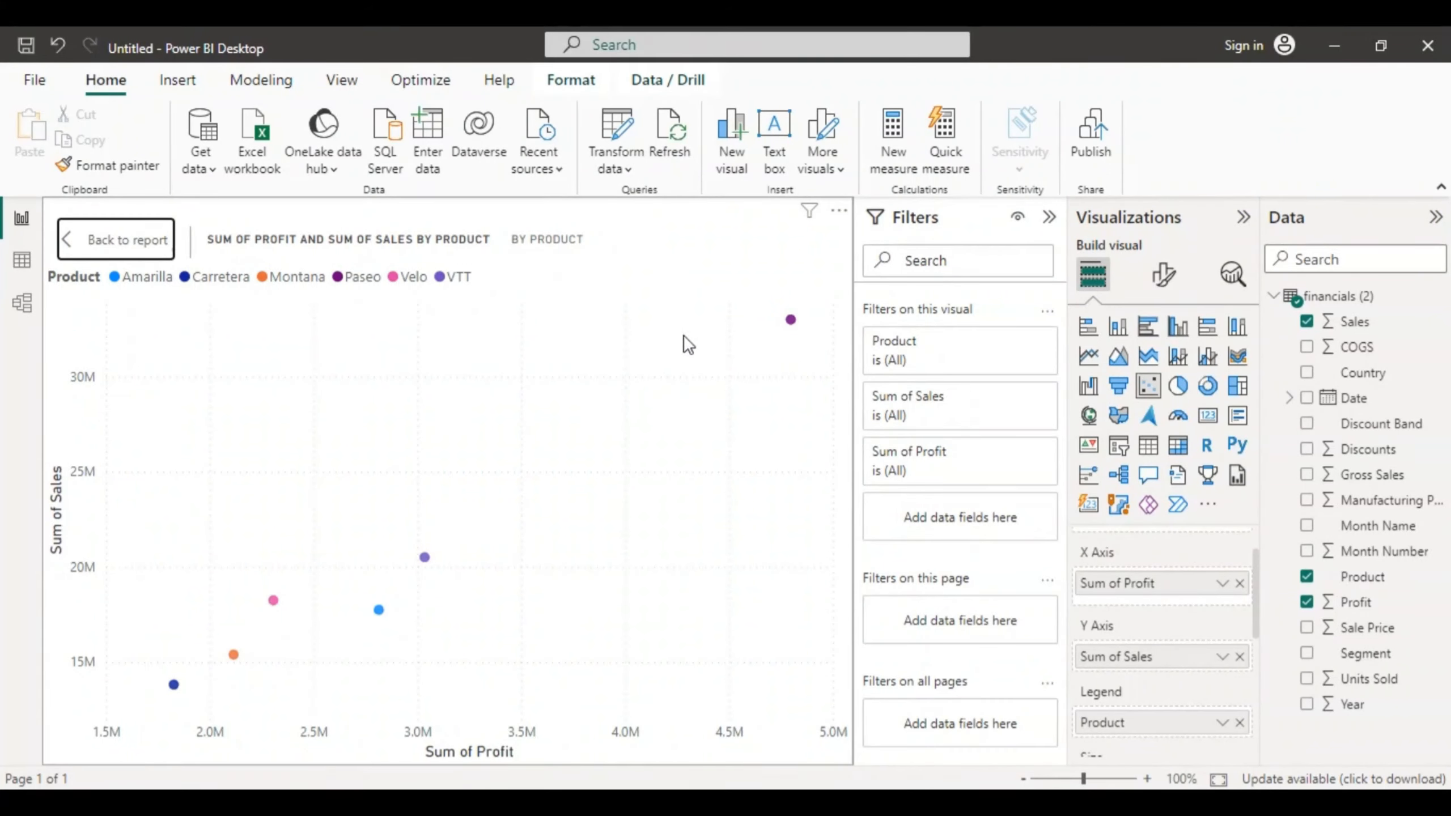
left_click(66, 243)
left_click(66, 243)
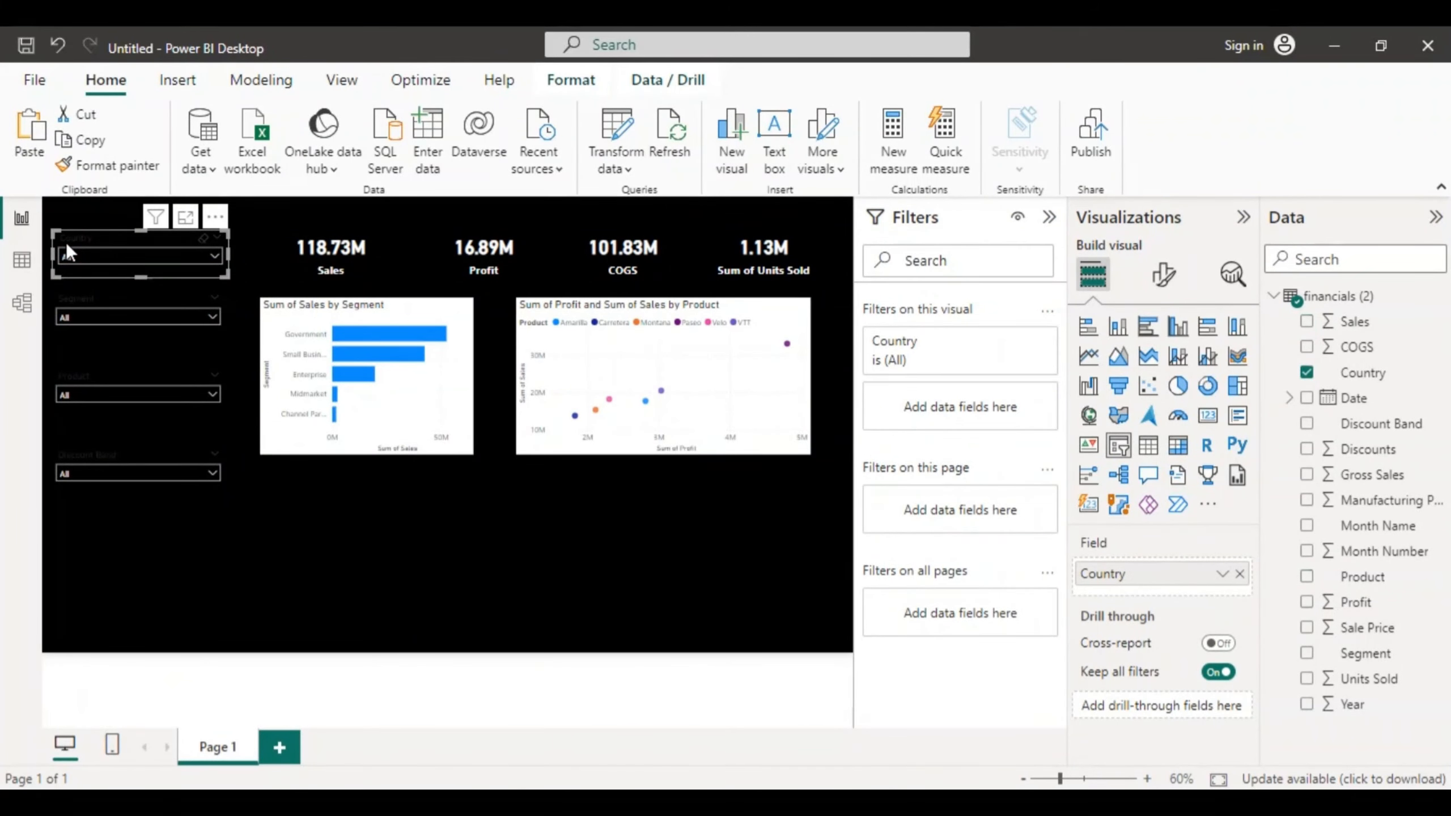
left_click(435, 540)
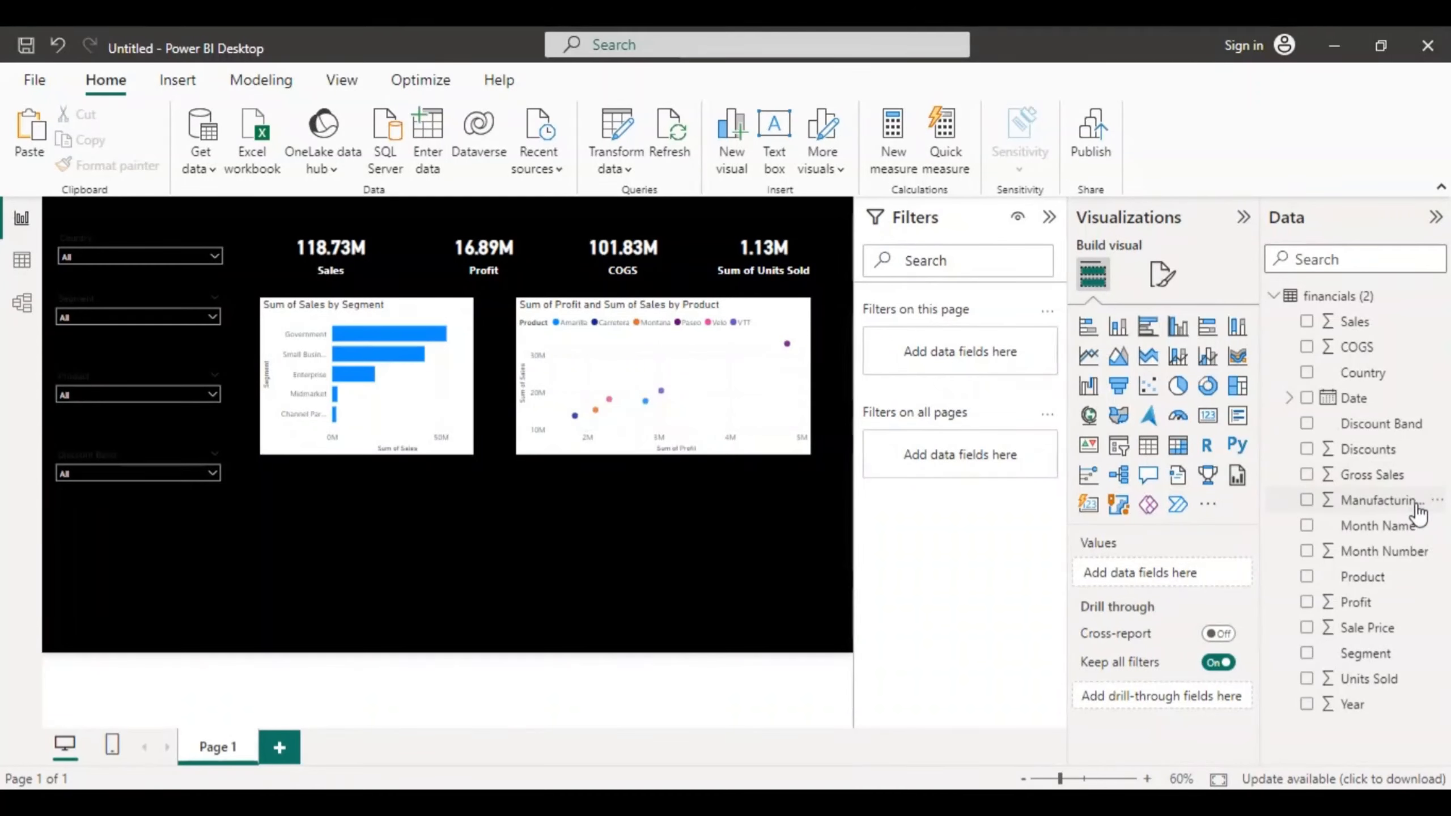
Step: Add a ribbon chart and stretch it across almost the full page width in the area below the slicers and charts
left_click(1235, 357)
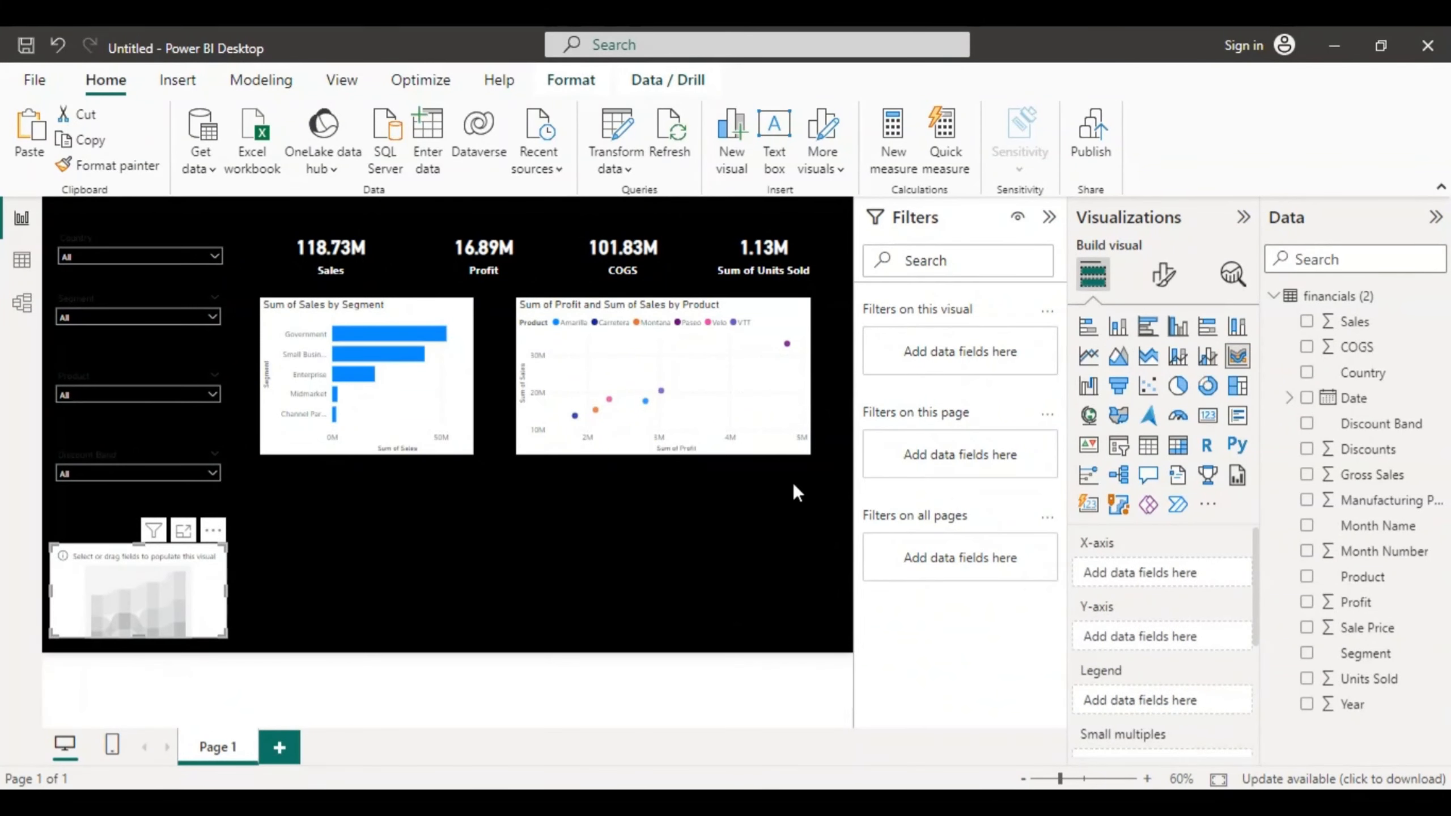
left_click_drag(97, 590, 147, 574)
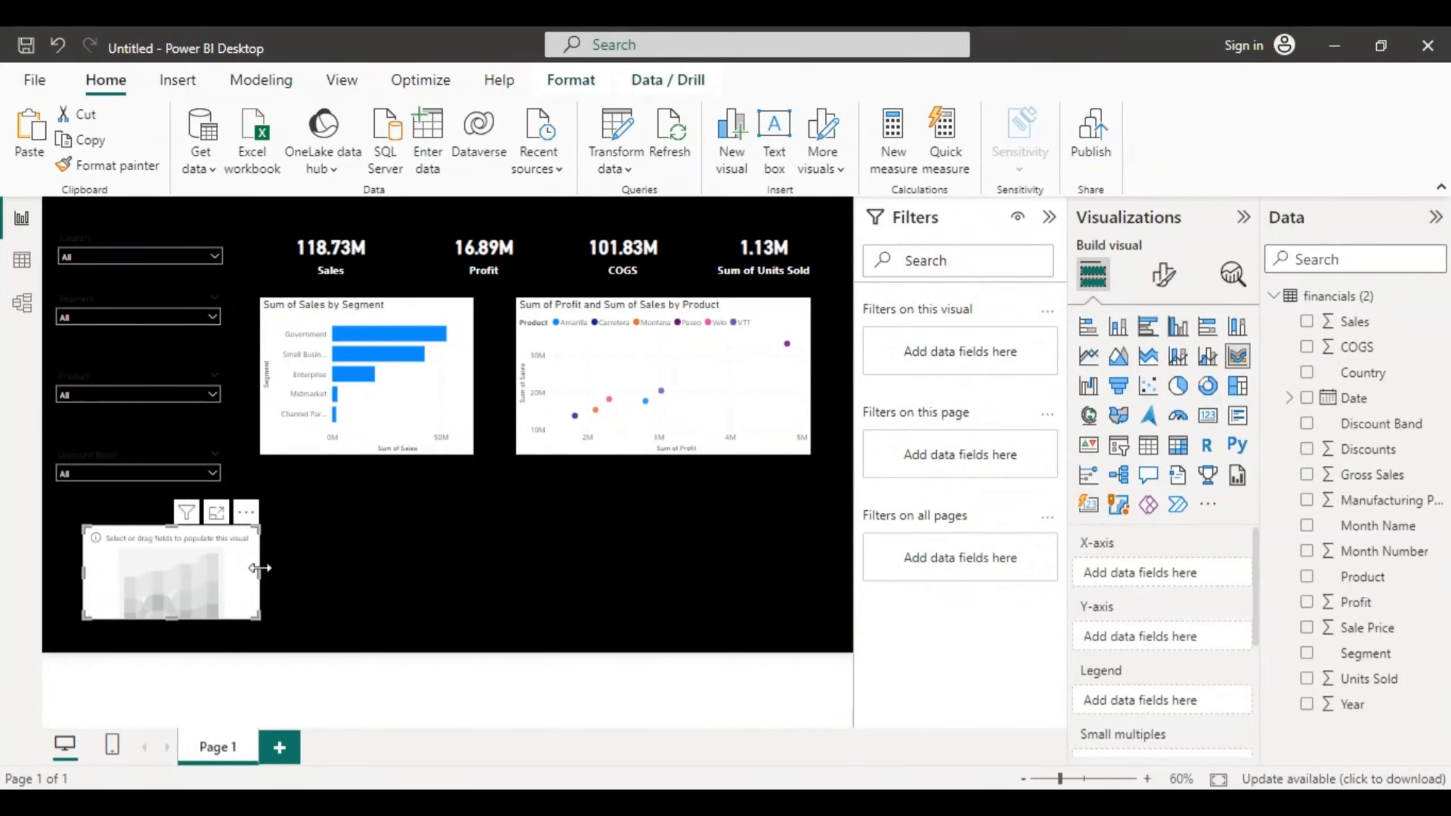
left_click_drag(261, 566, 841, 533)
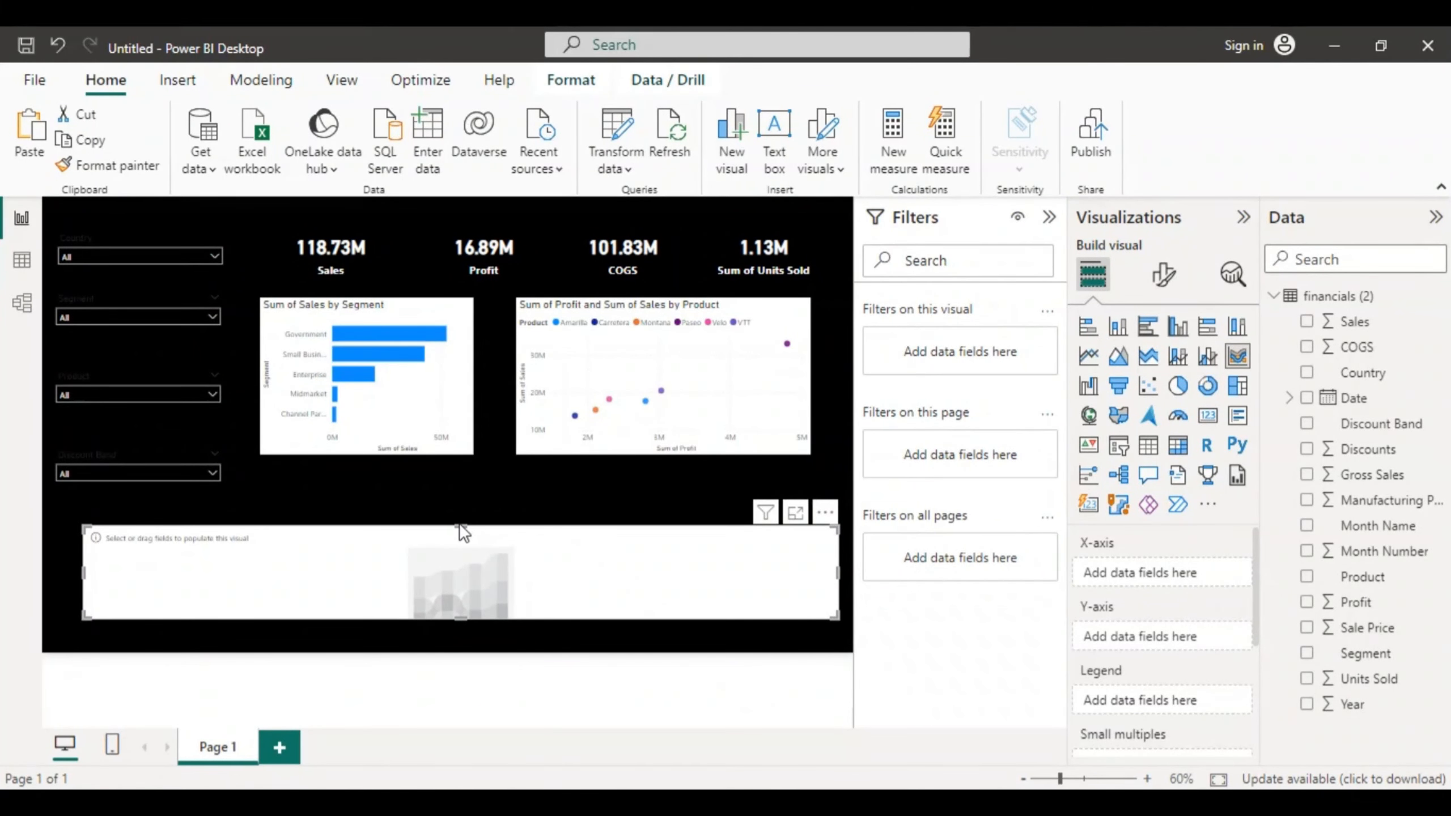
left_click_drag(459, 534, 459, 507)
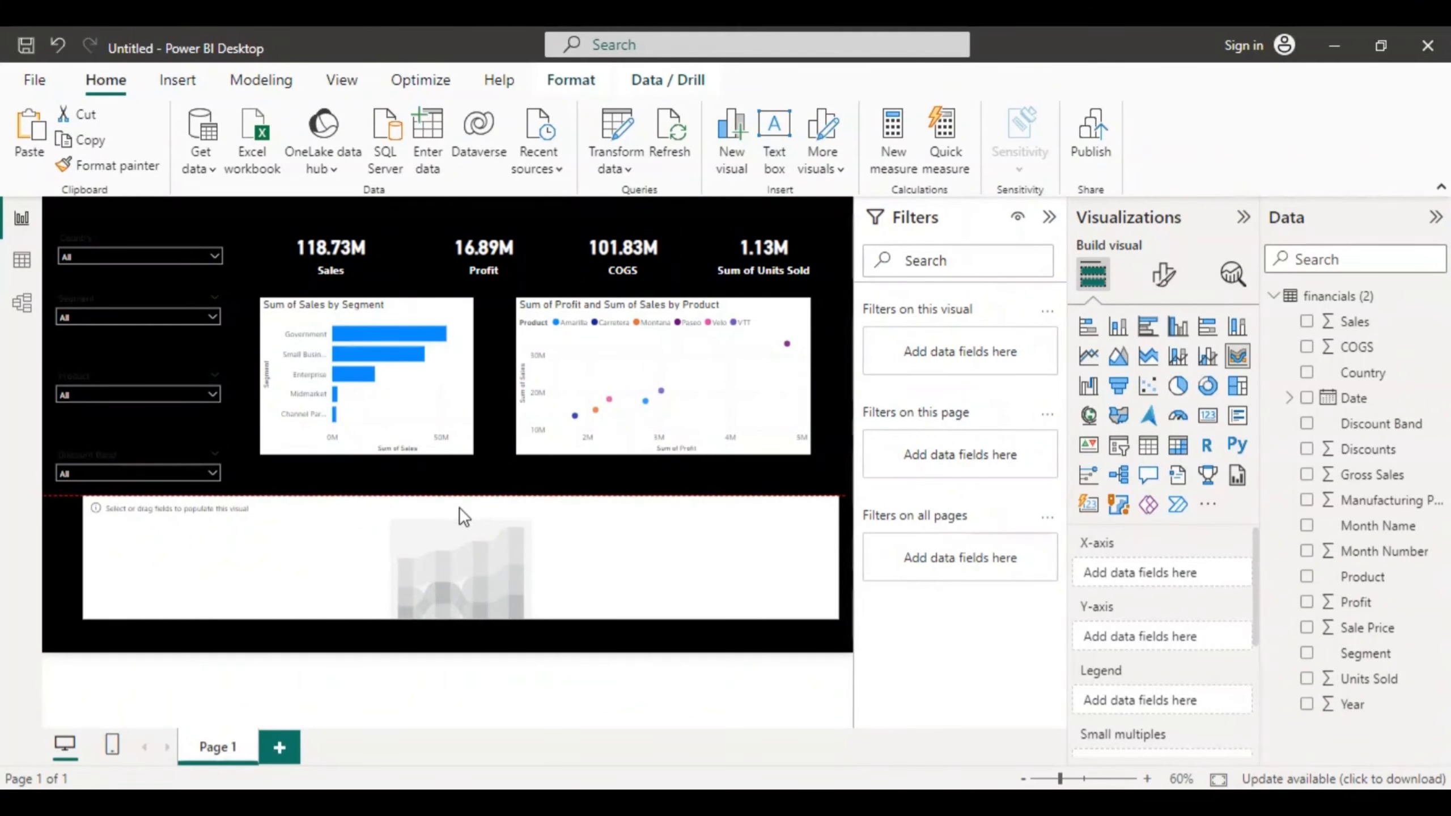
left_click_drag(82, 554, 70, 565)
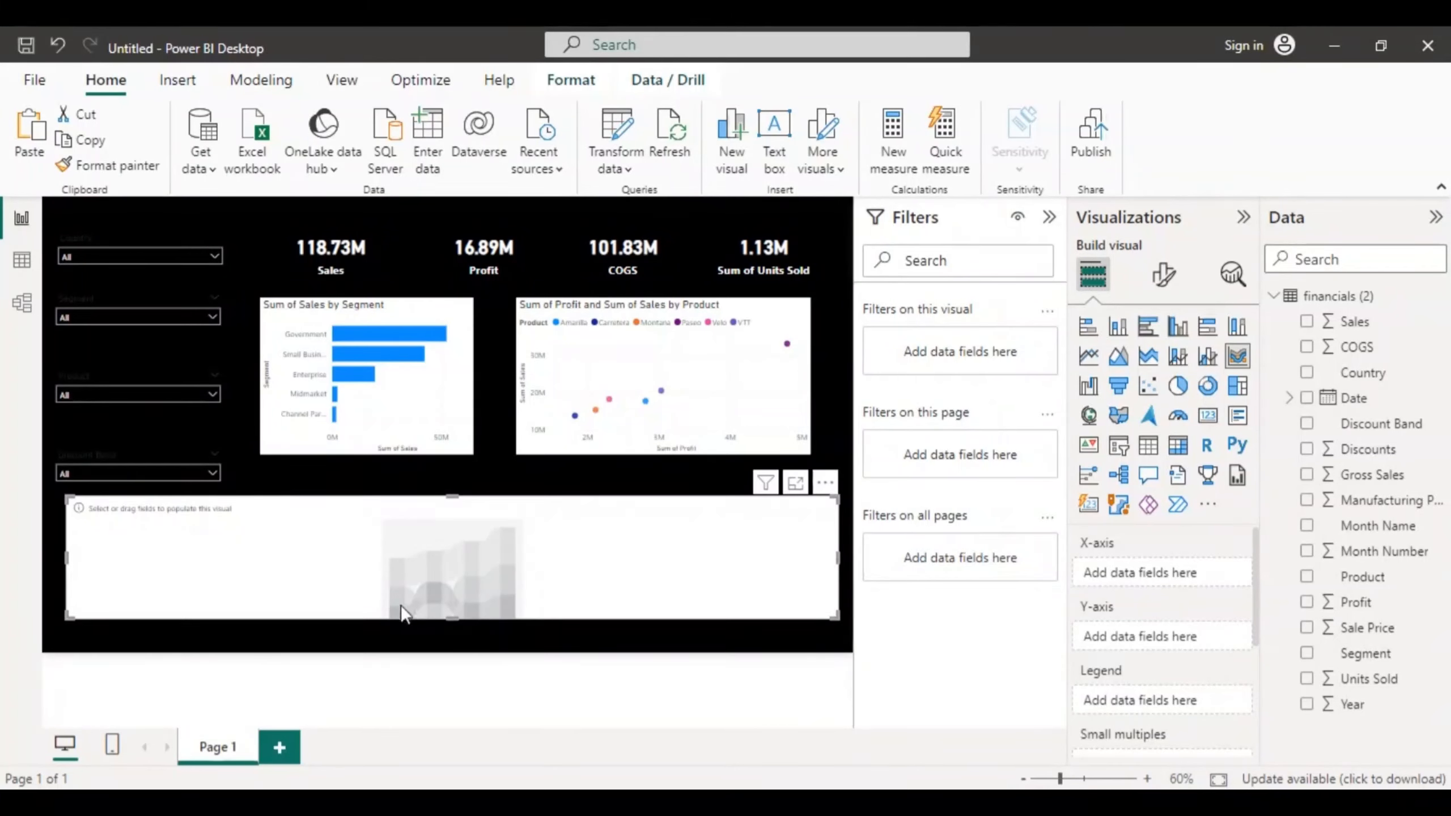
left_click_drag(446, 620, 449, 637)
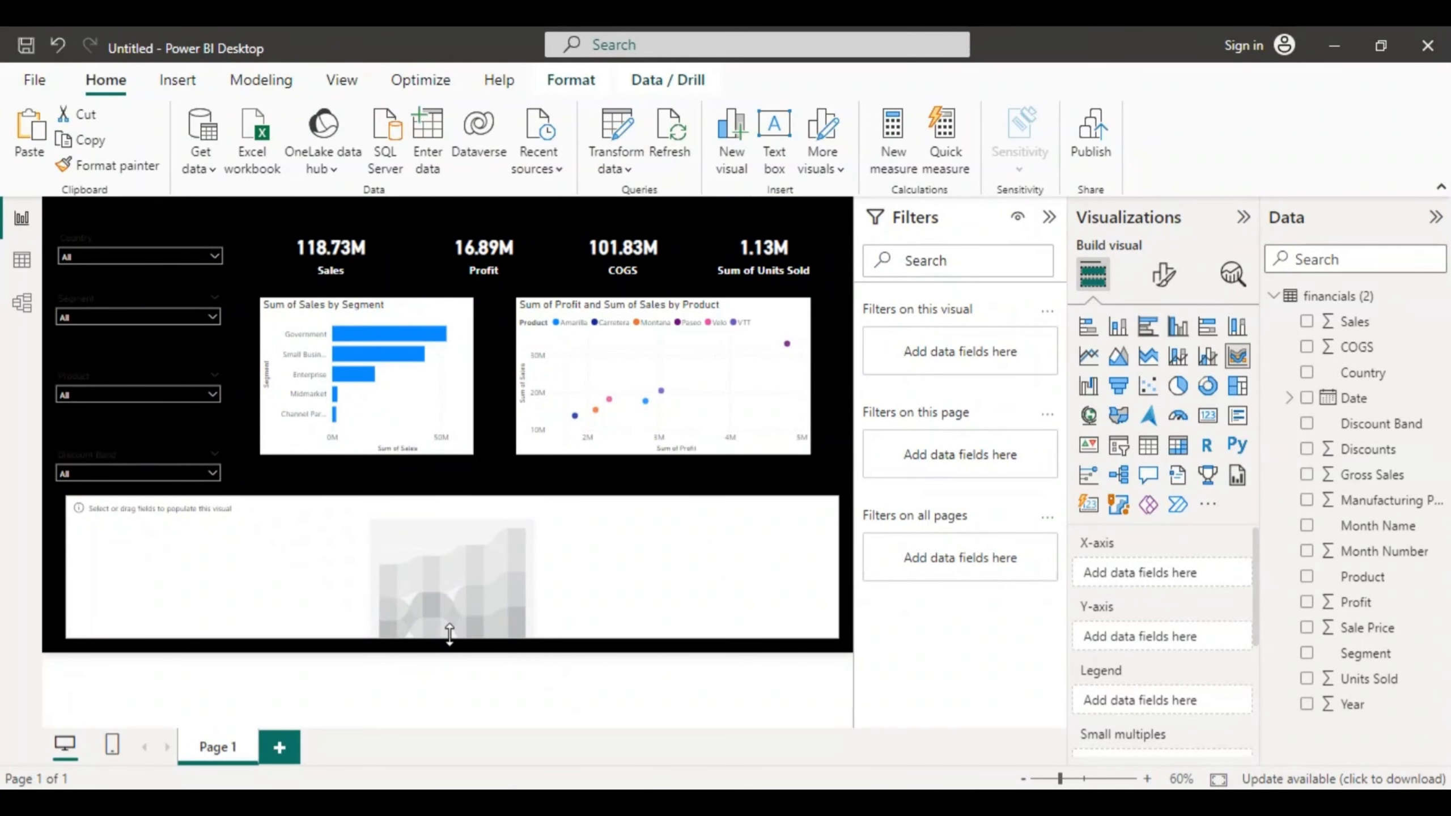
Step: Extend the bar chart and the scatter chart downward to the same height, just above the ribbon chart
left_click(363, 443)
left_click_drag(367, 444, 367, 472)
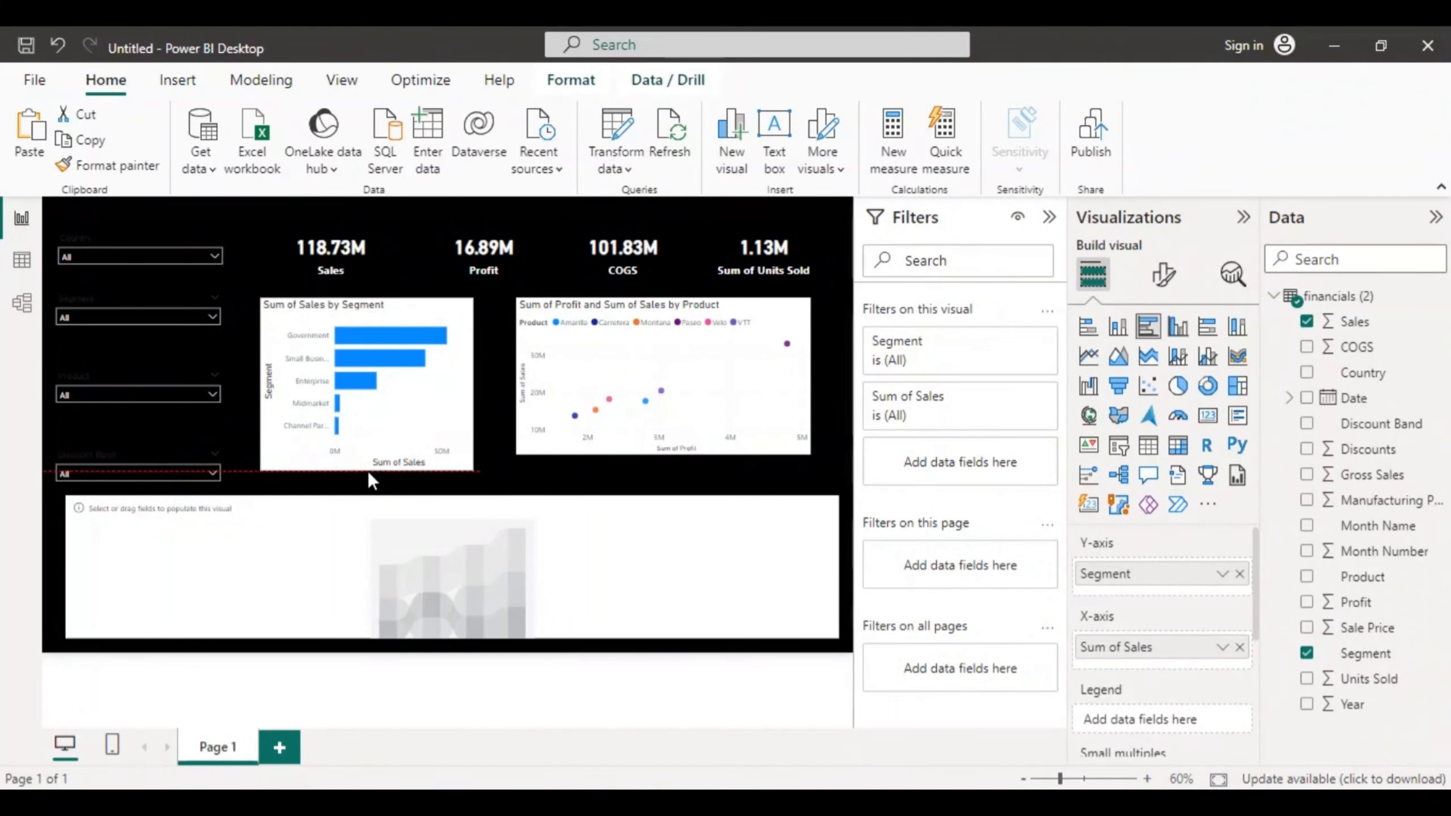
left_click(680, 433)
left_click_drag(662, 455, 662, 470)
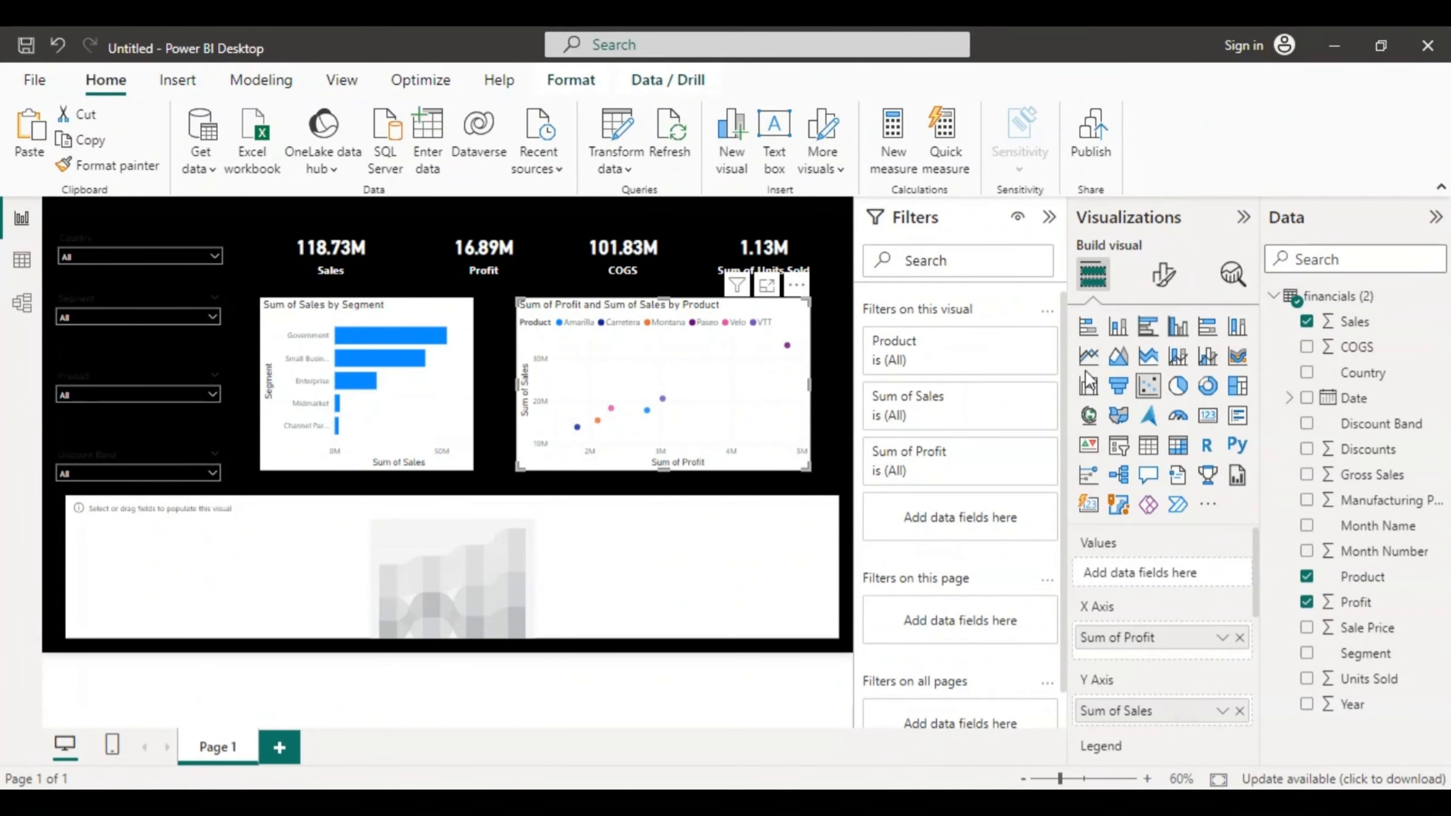
Step: Put Date on the ribbon chart's X-axis and switch it from the date hierarchy to the plain Date field
left_click(608, 591)
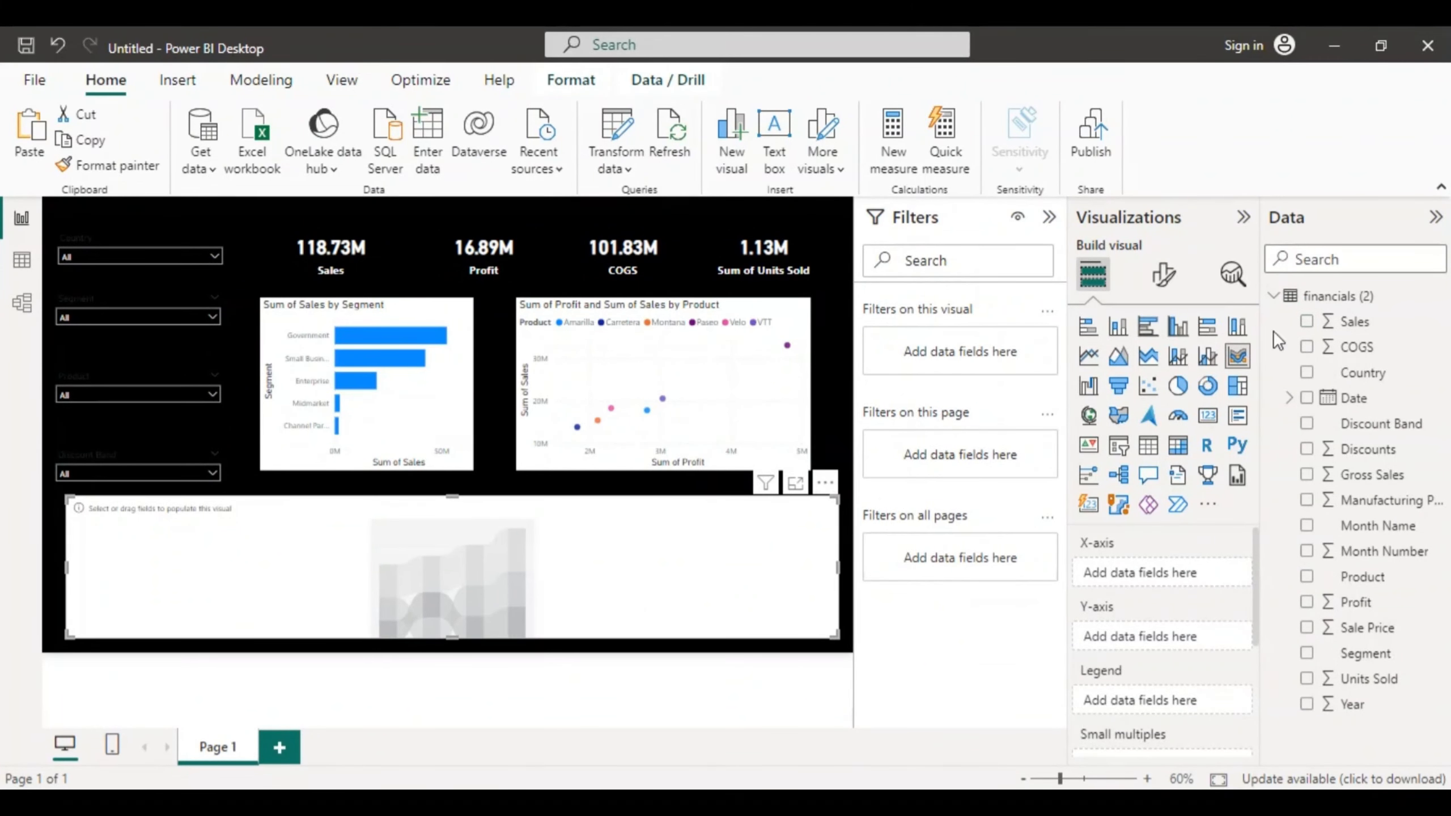
left_click(1293, 399)
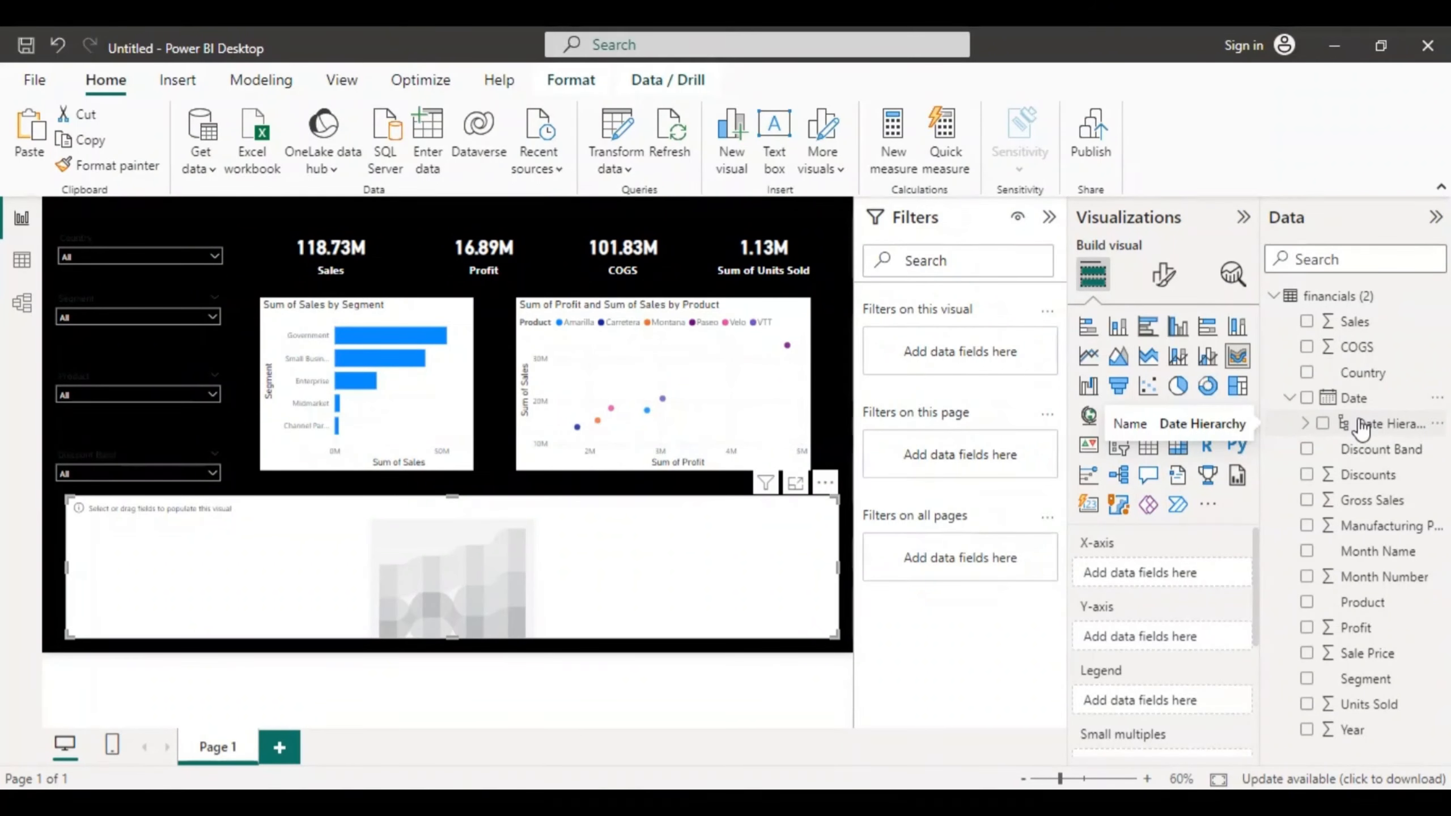
left_click_drag(1362, 428, 1163, 567)
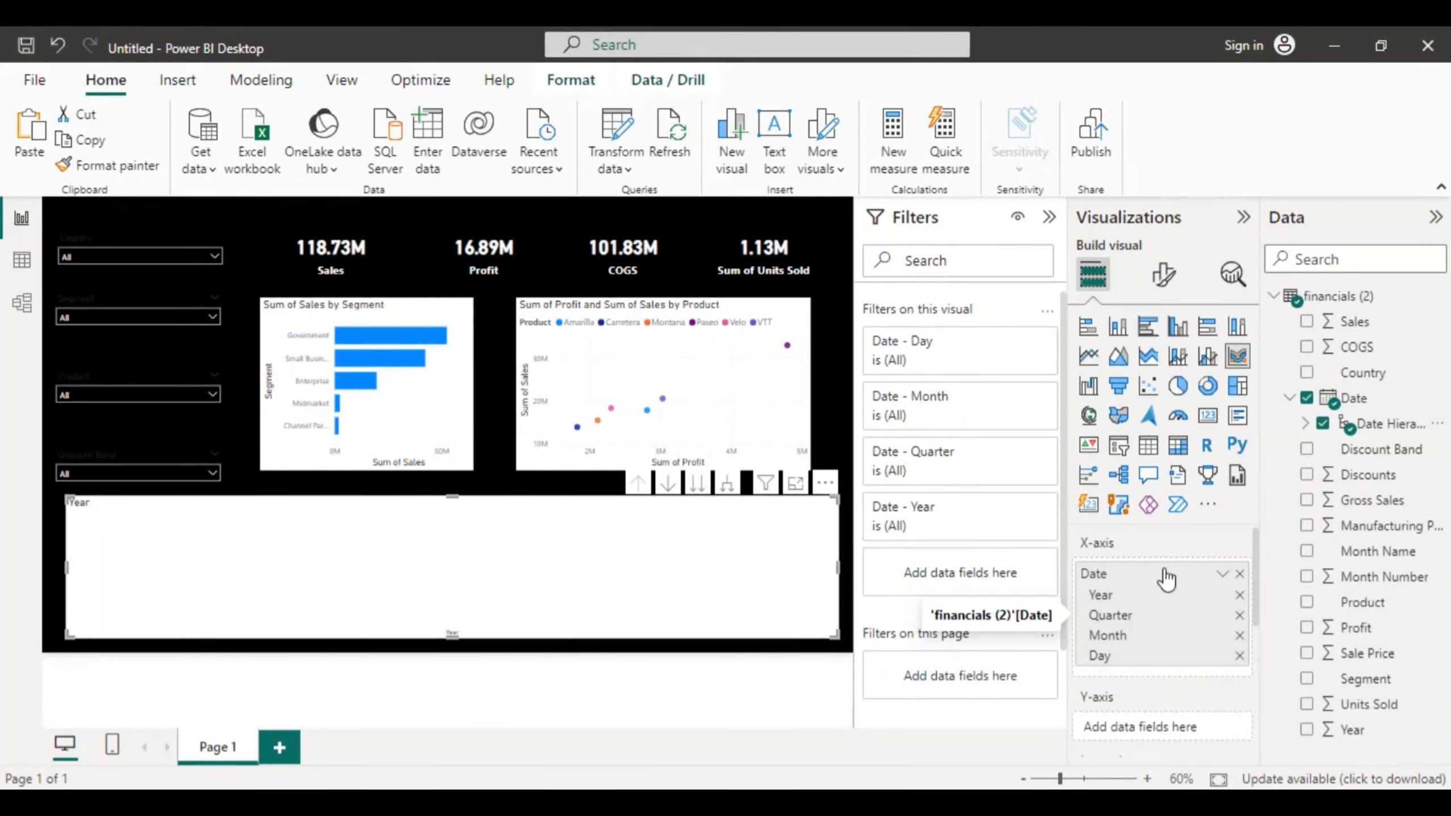
left_click(1222, 575)
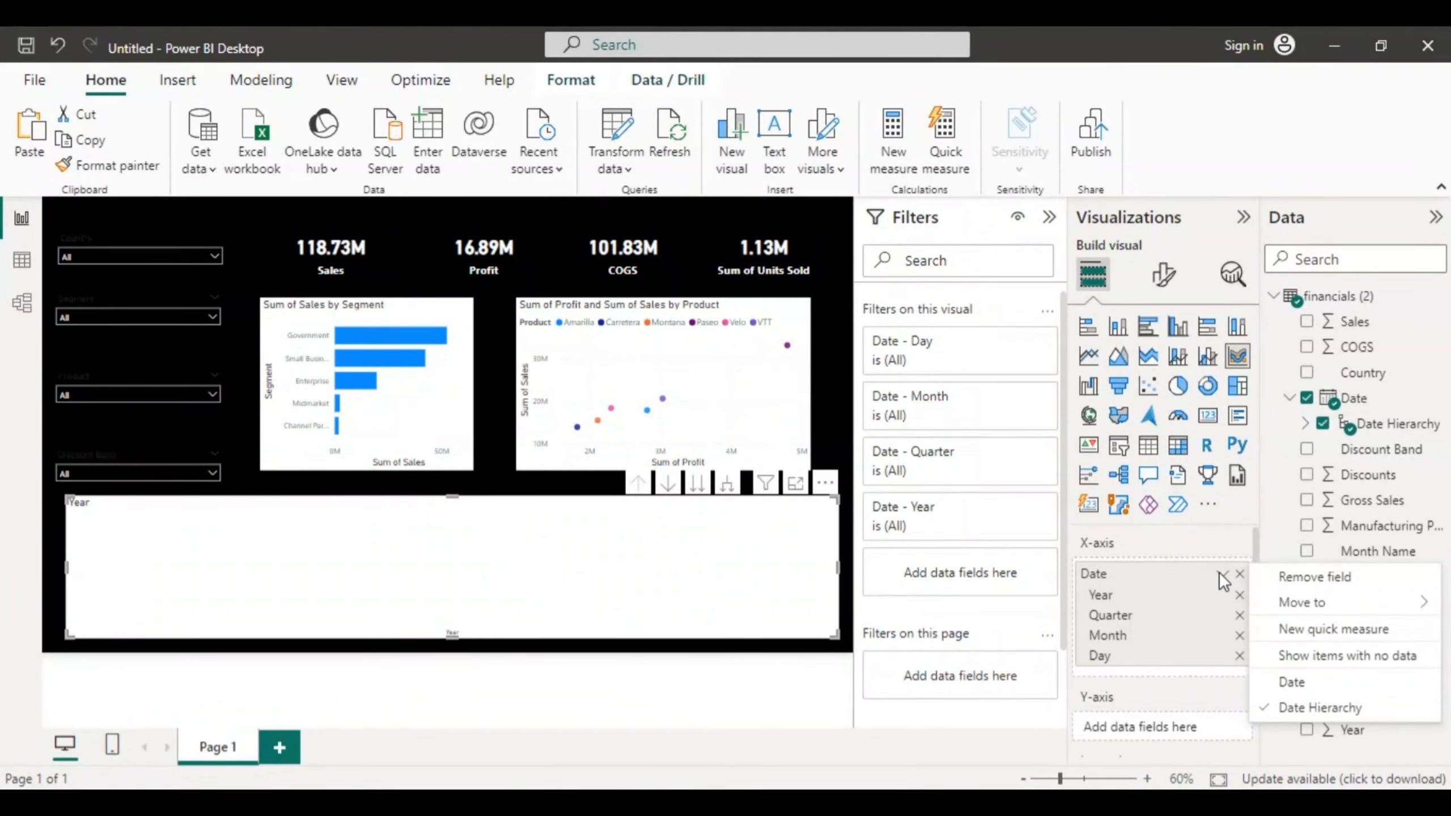
left_click(1291, 682)
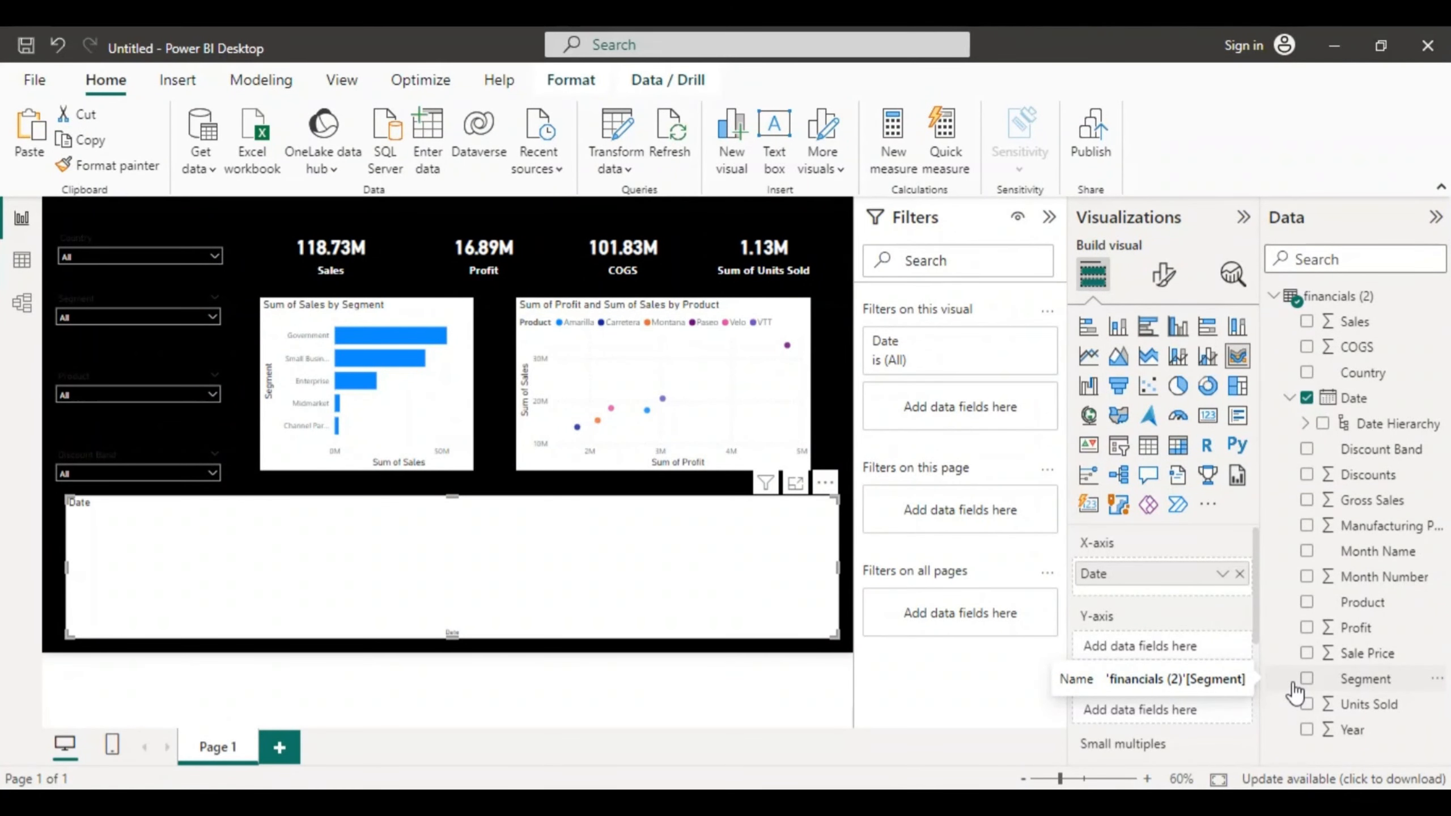
Step: Assign Units Sold to the ribbon chart's Y-axis and Product to its legend
left_click_drag(1365, 704, 1149, 652)
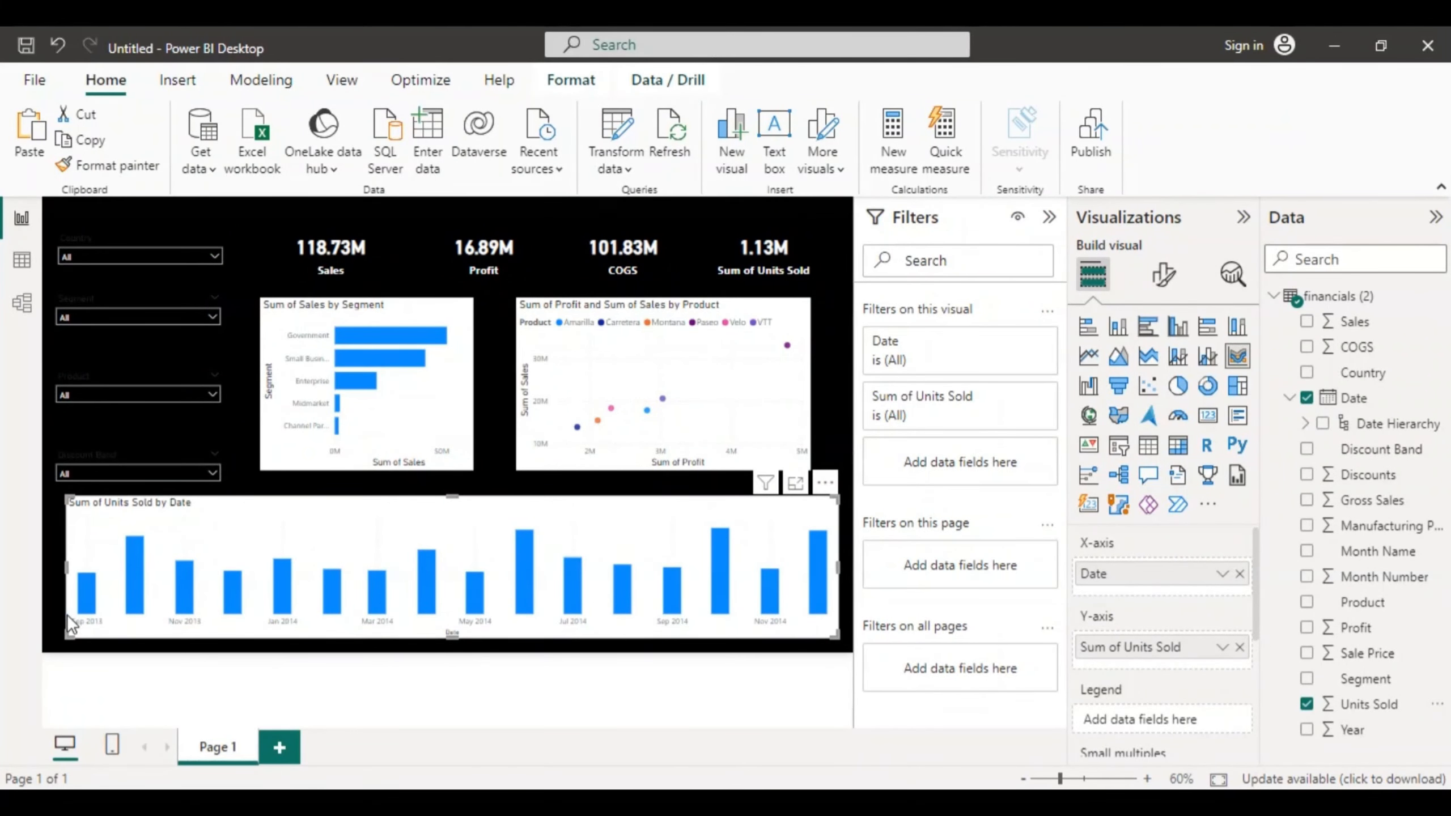
mouse_move(91, 590)
mouse_move(1124, 802)
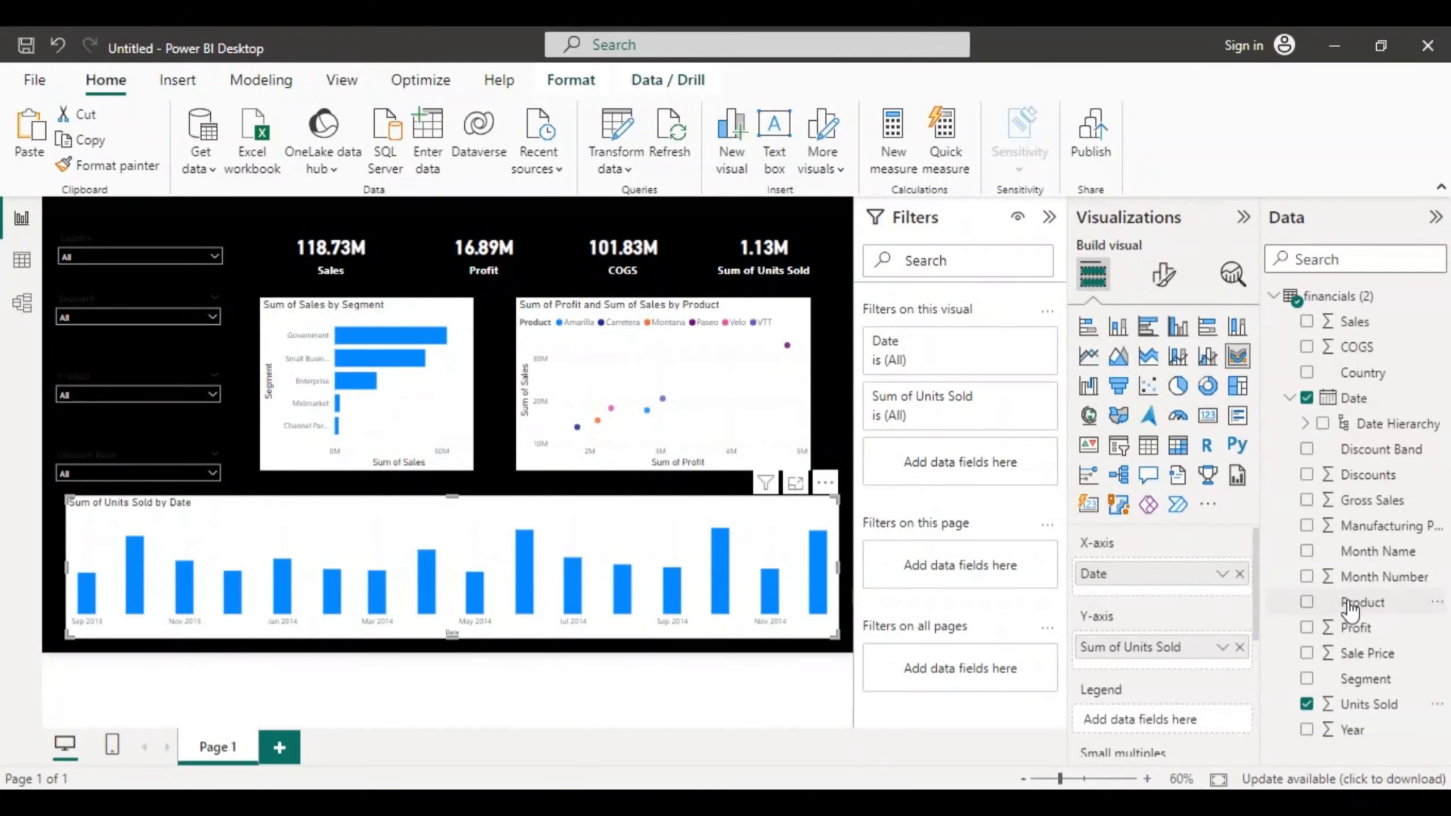
left_click_drag(1351, 610, 1157, 718)
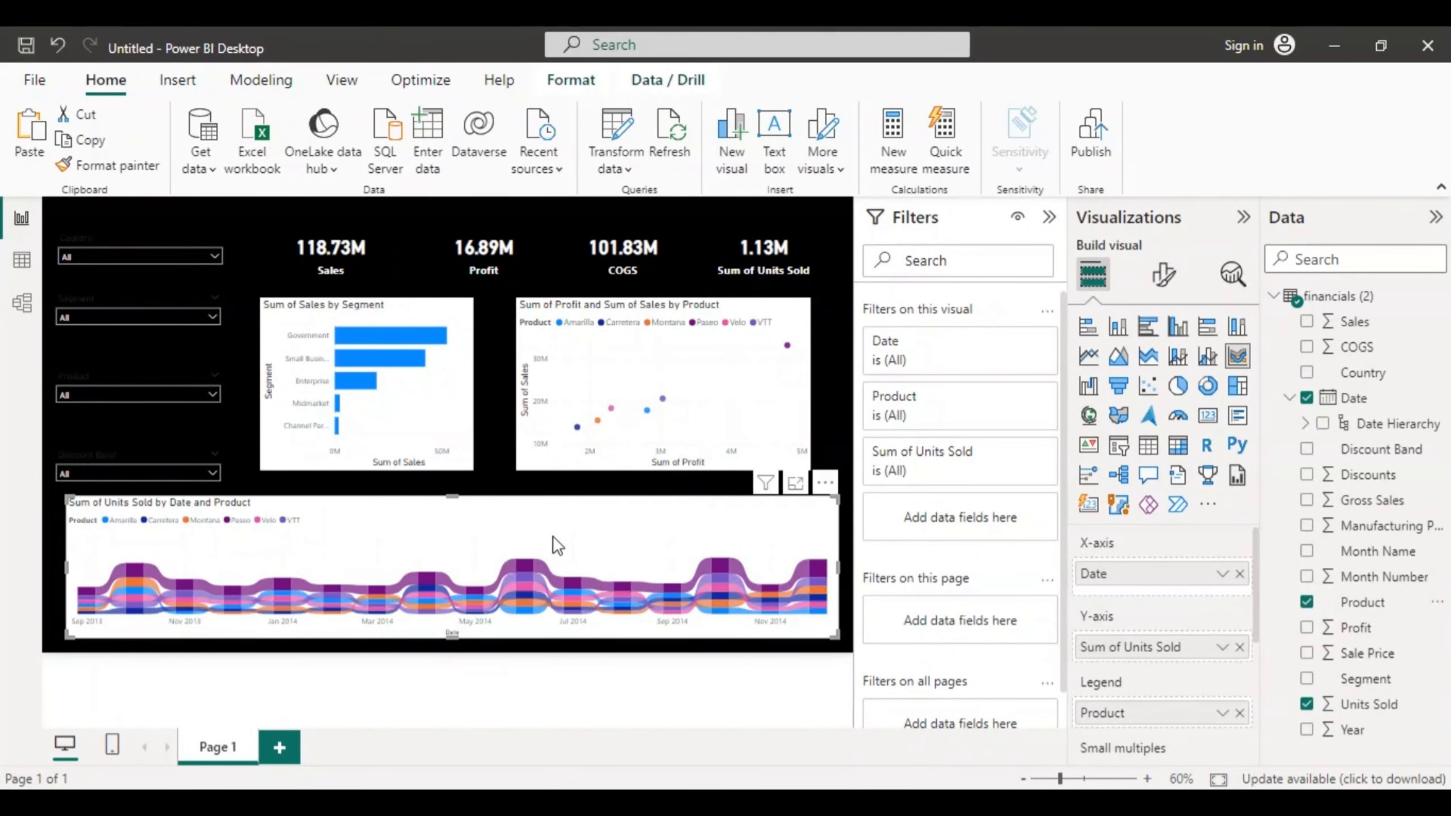
Step: Widen the bar chart on both sides to fill more of the gap between the slicers and the scatter chart
left_click(471, 378)
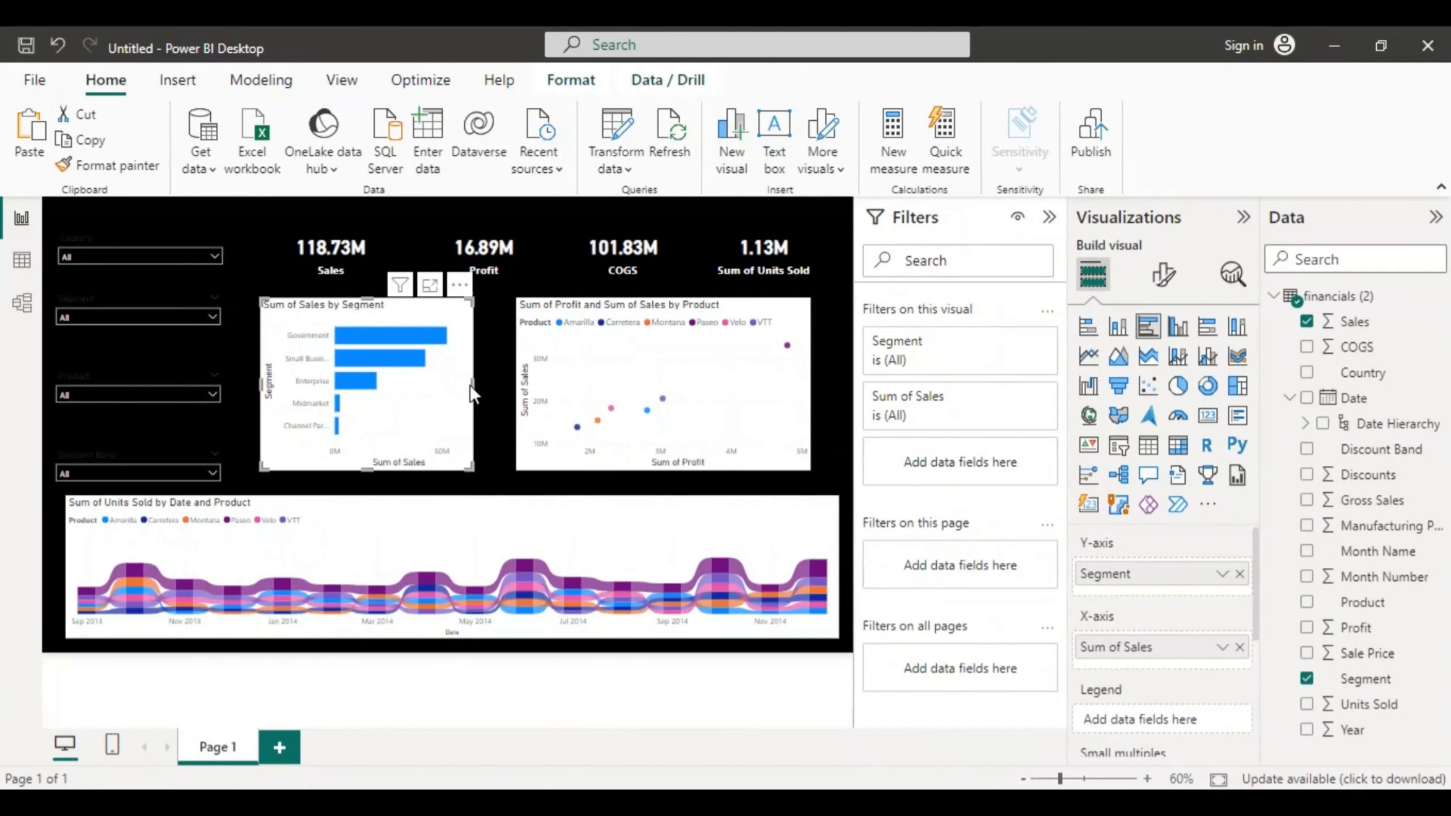
left_click_drag(470, 383, 493, 383)
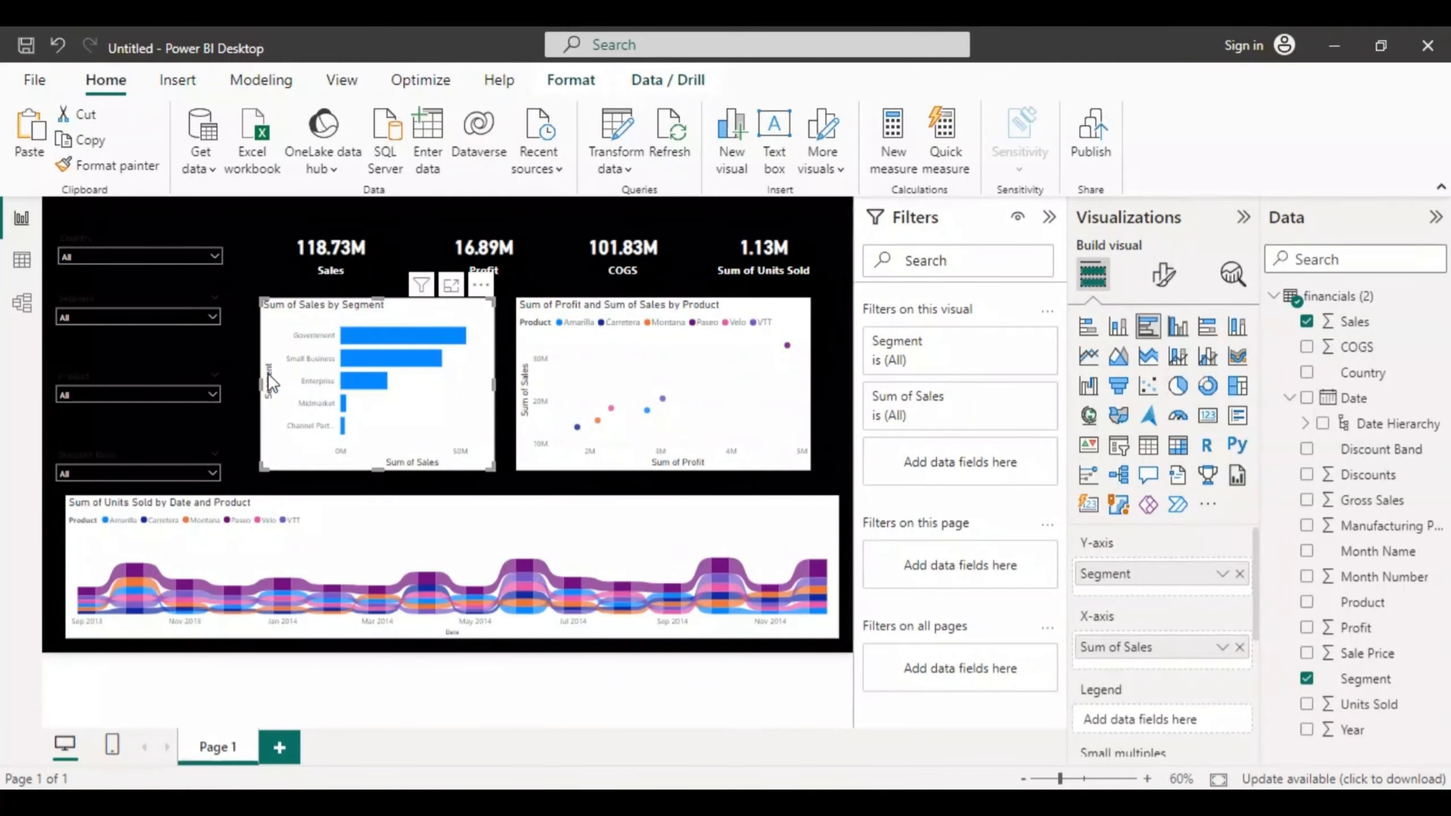
left_click_drag(259, 385, 251, 385)
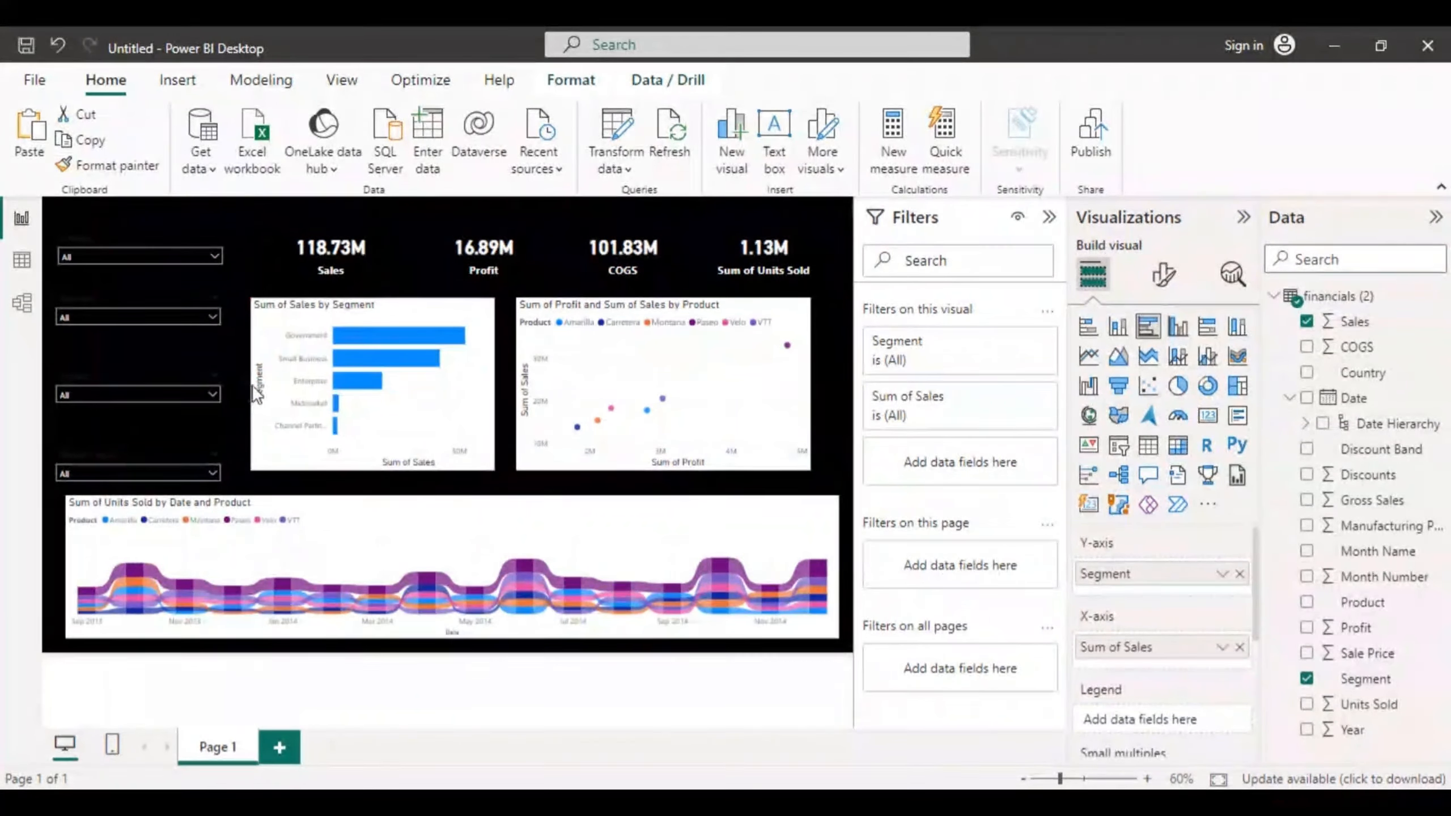
Step: Turn off the bar chart's title and set its background color to black
left_click(446, 314)
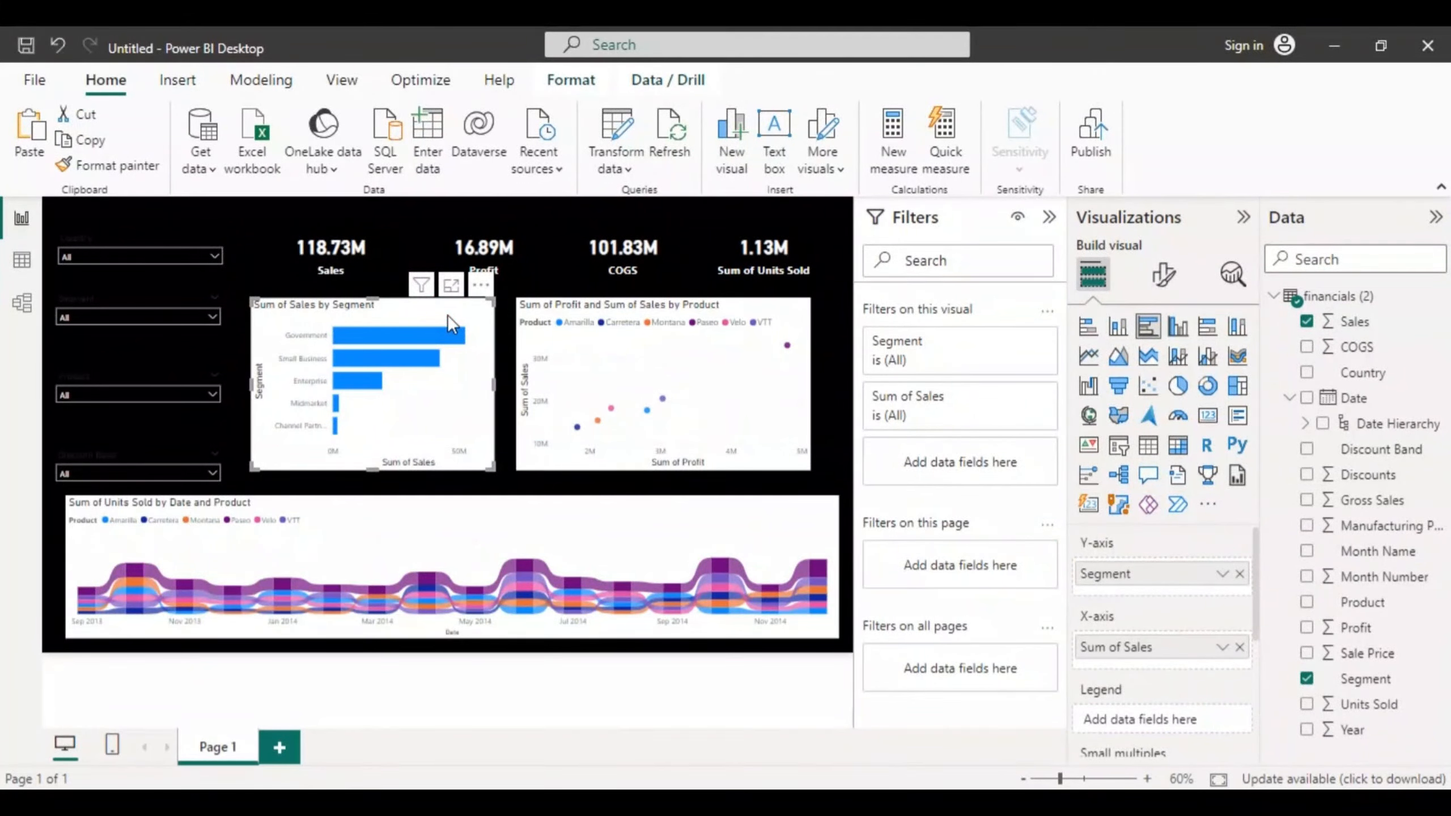
left_click(1162, 275)
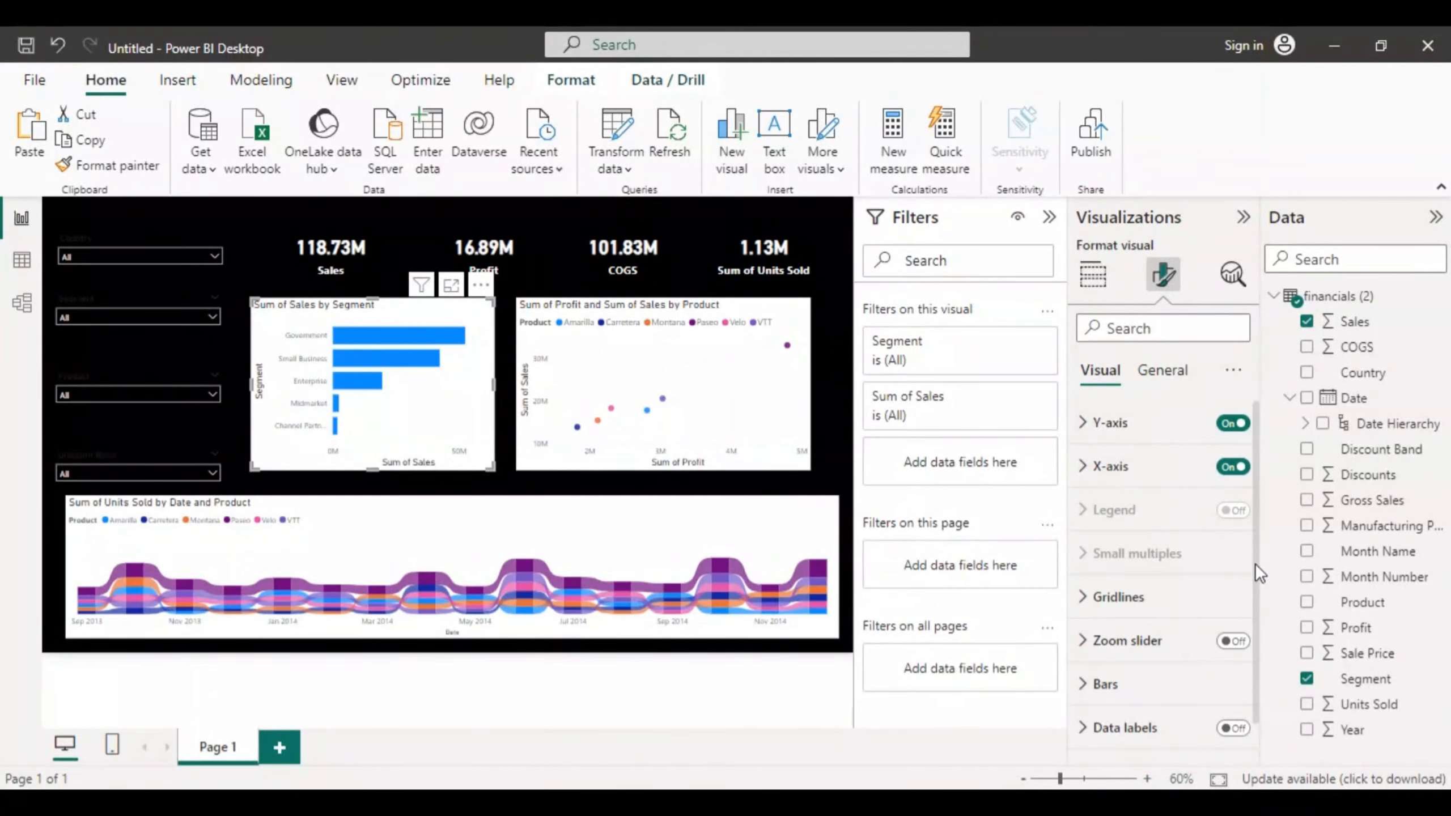
left_click(1164, 373)
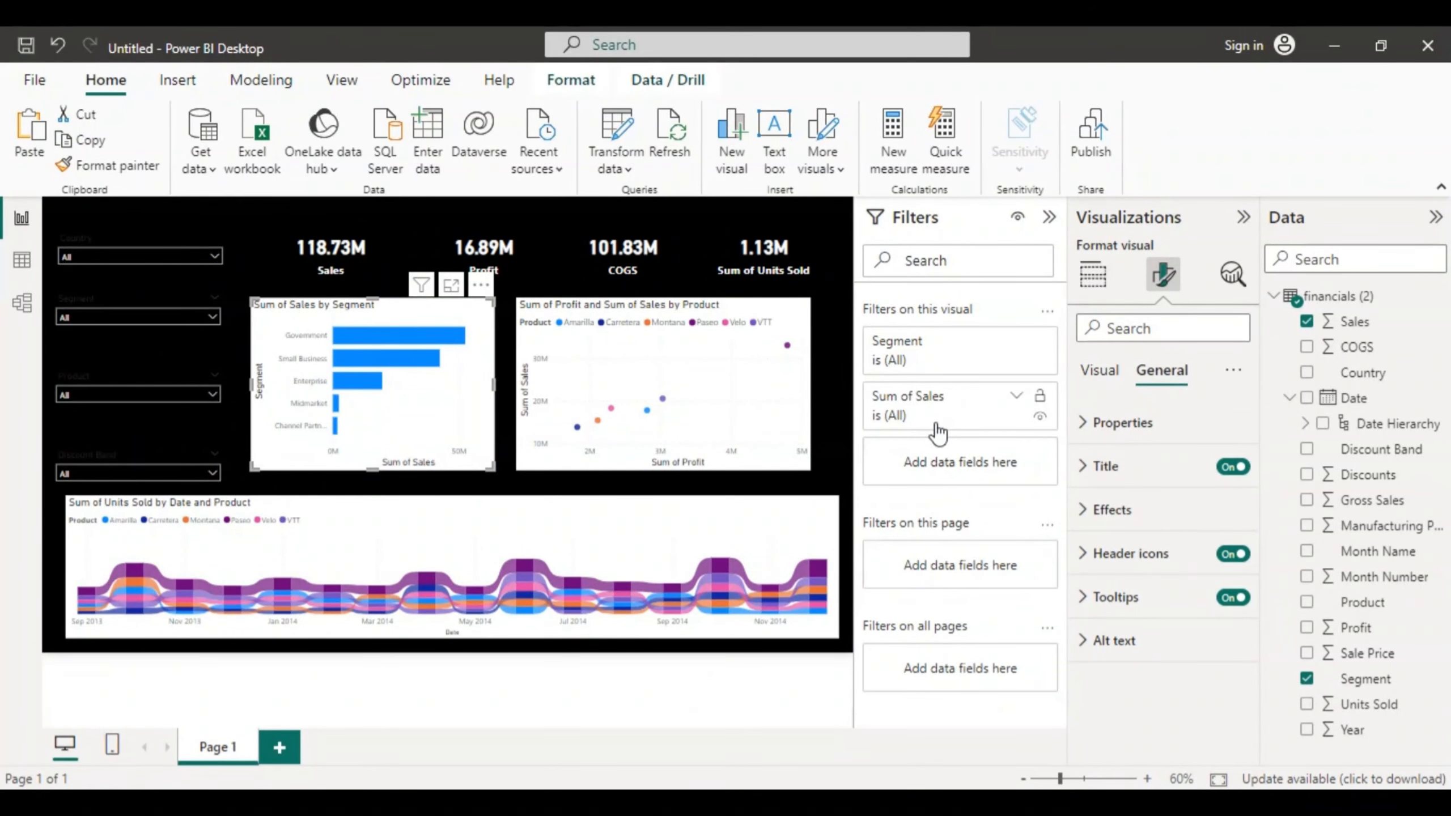
left_click(1234, 468)
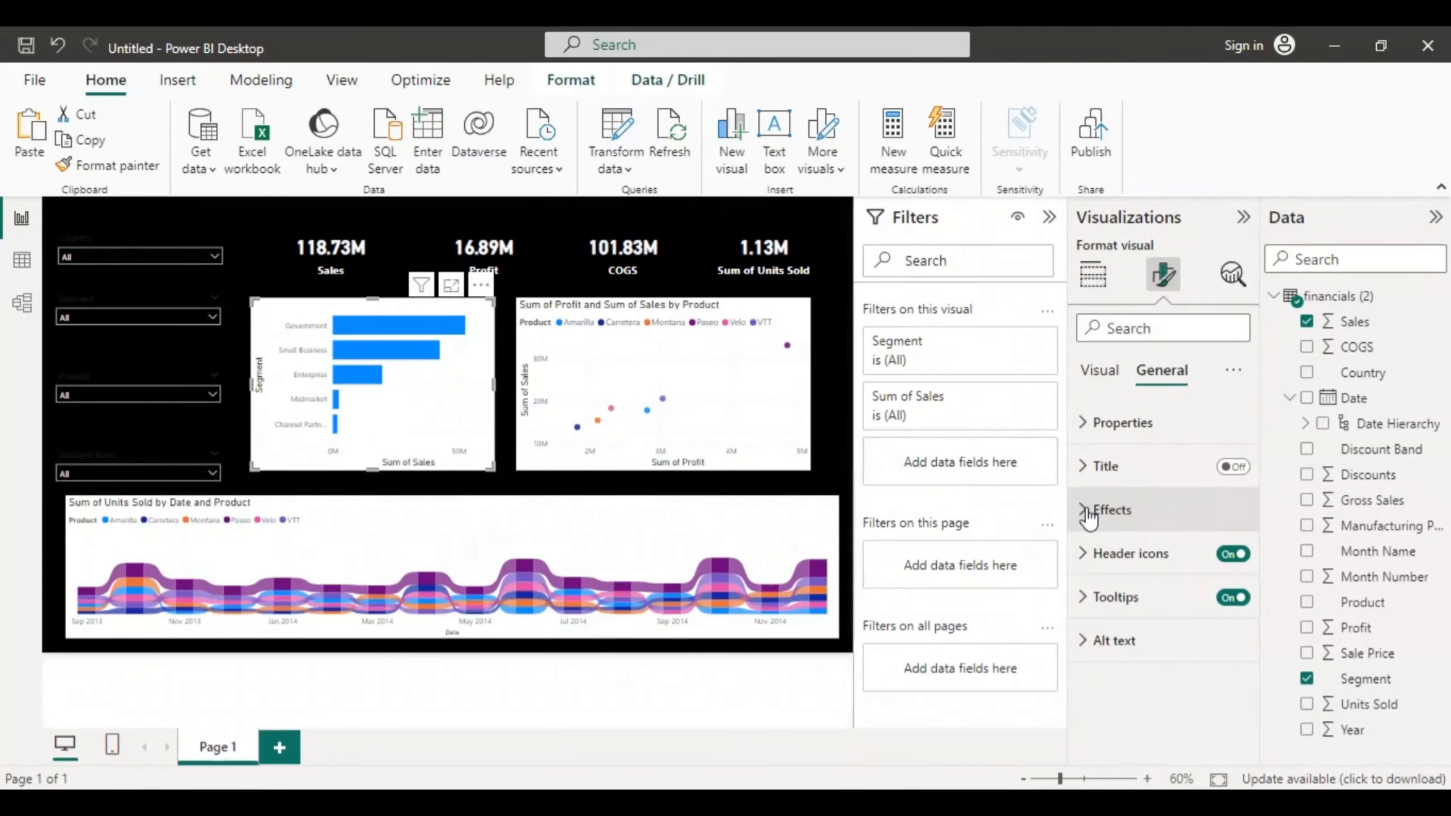
left_click(1088, 510)
left_click_drag(1255, 506, 1263, 579)
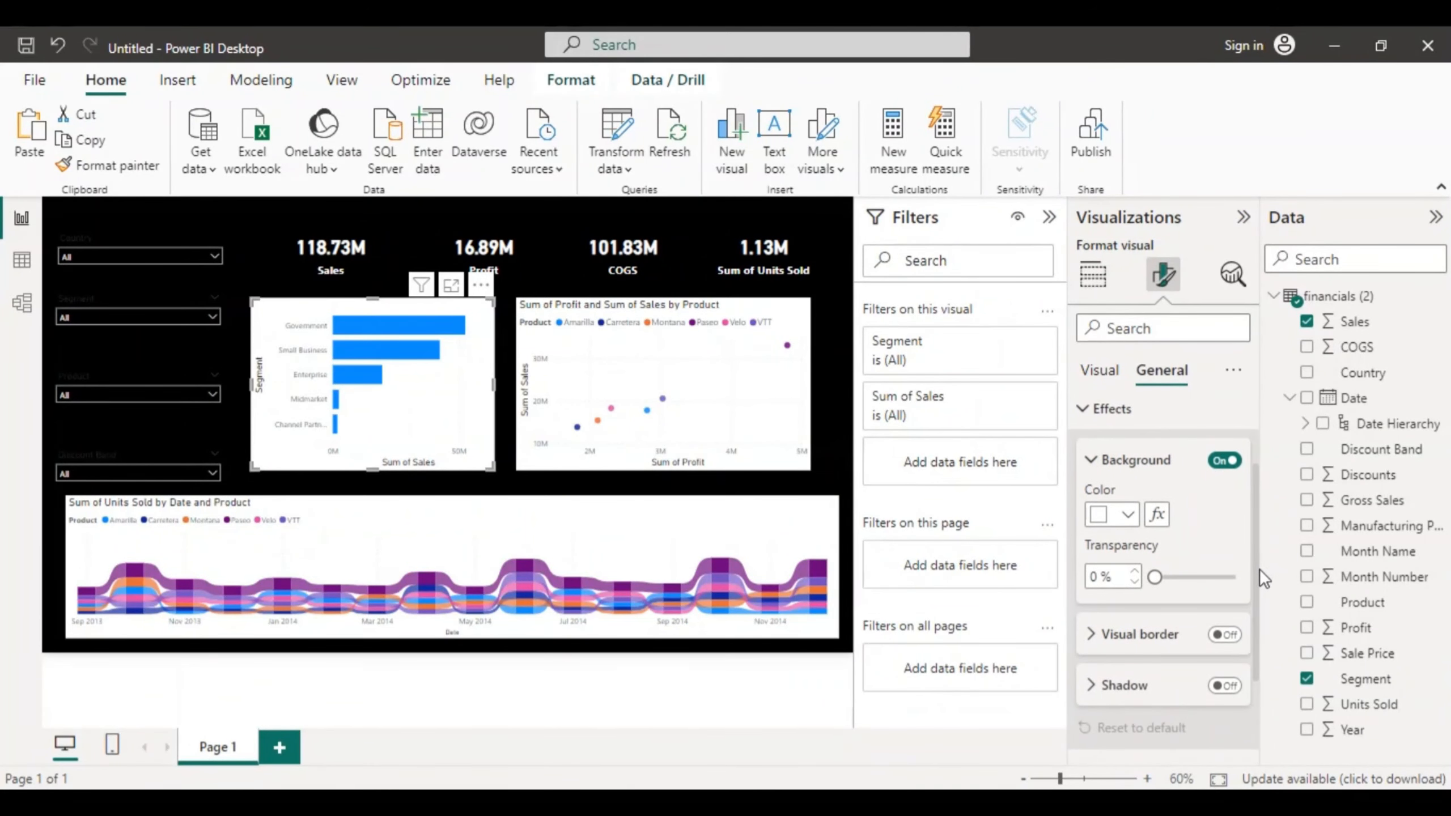
left_click(1129, 515)
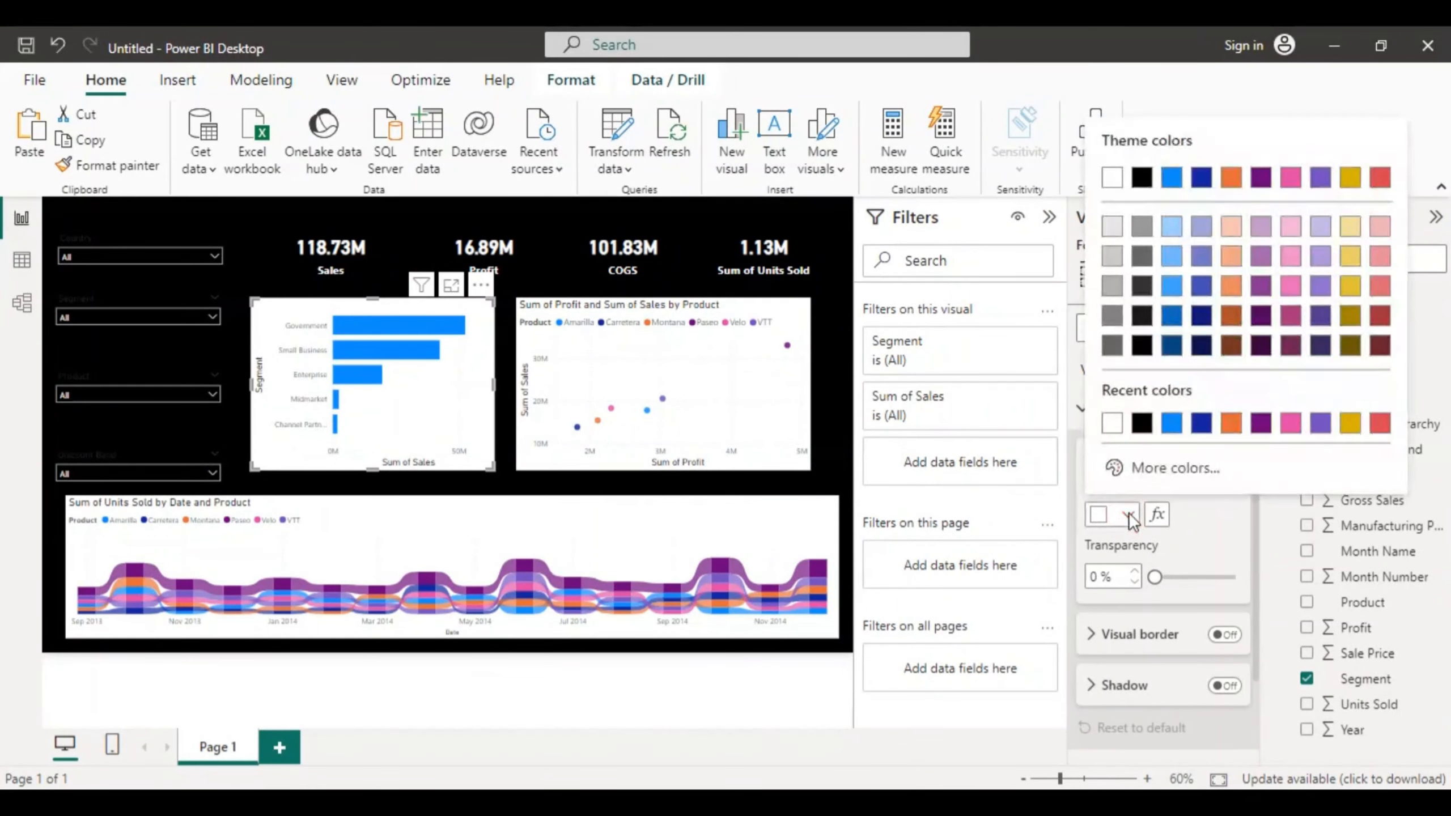
left_click(1141, 345)
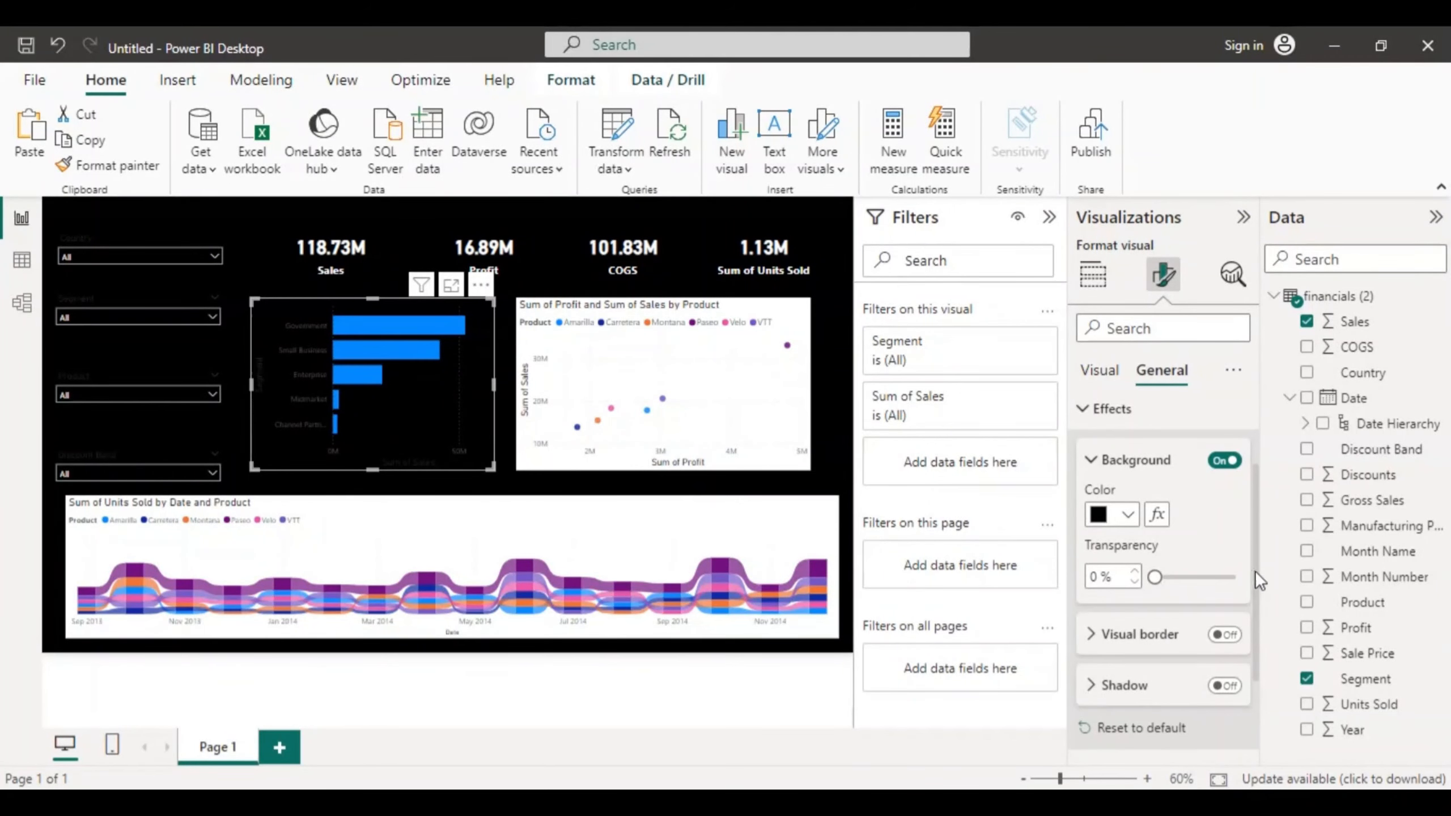
Step: Make the bar chart's Y-axis value labels white and bold
left_click_drag(1256, 573, 1262, 649)
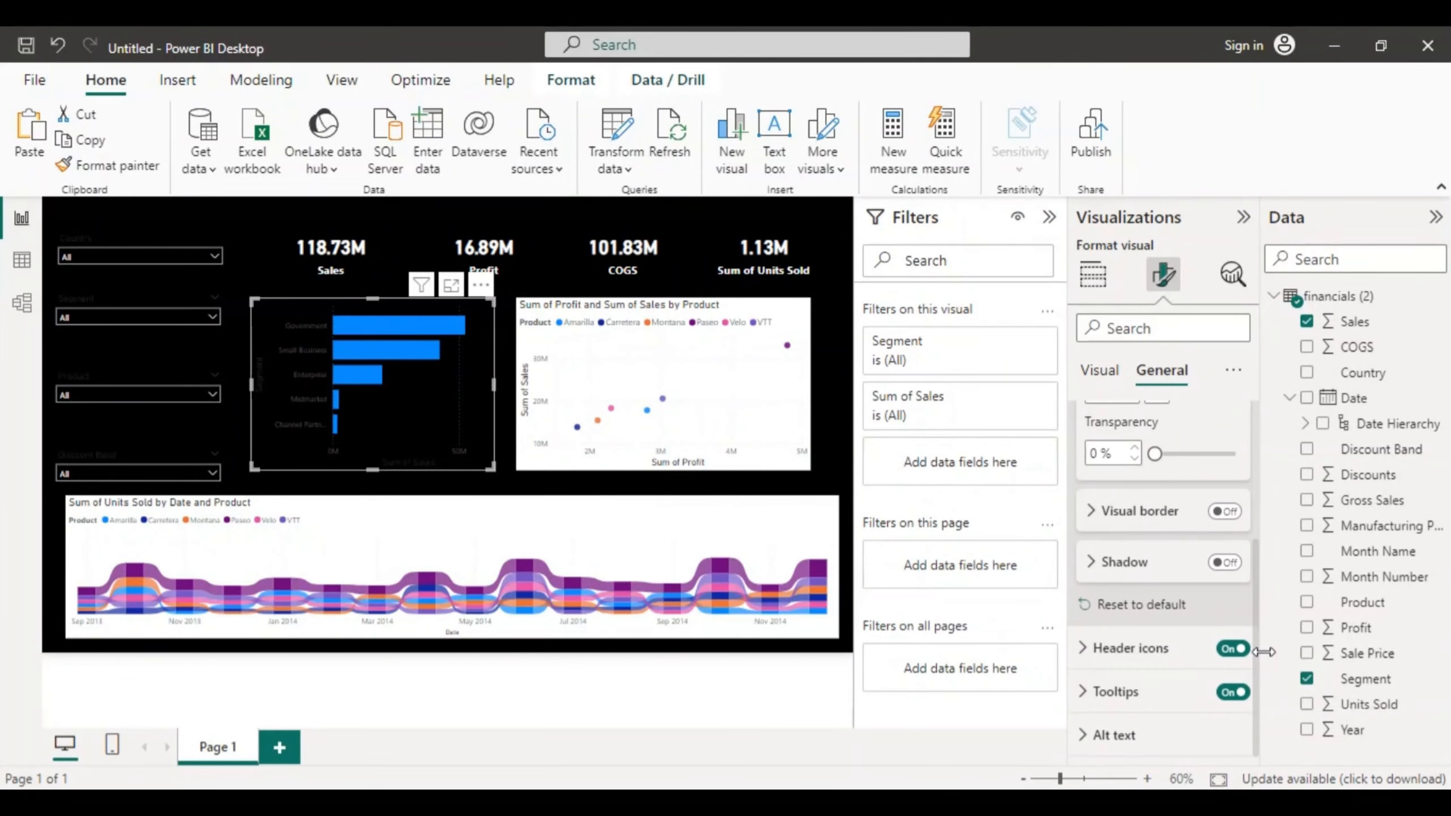
scroll(1204, 449, "up", 4)
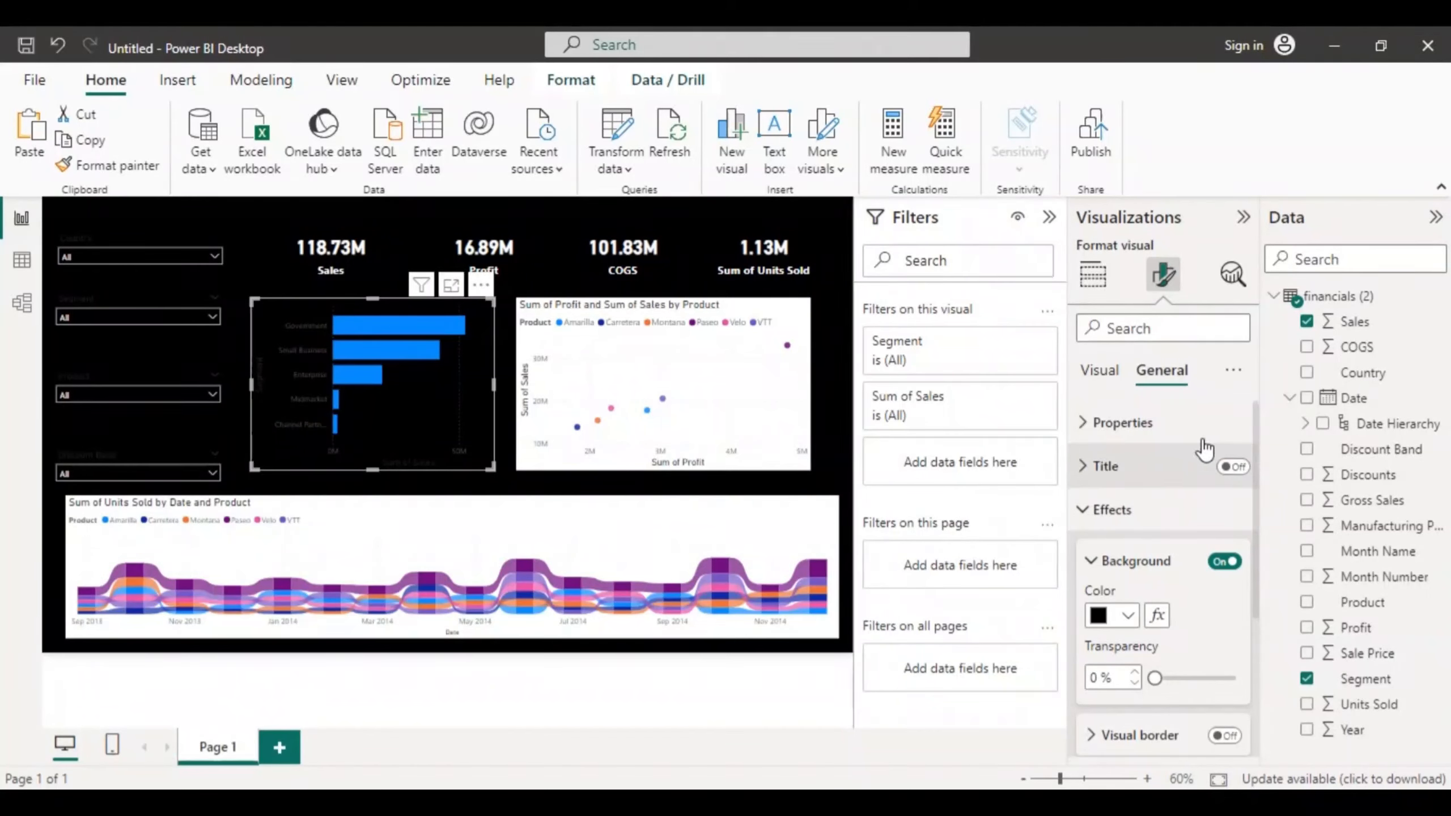
left_click(1099, 370)
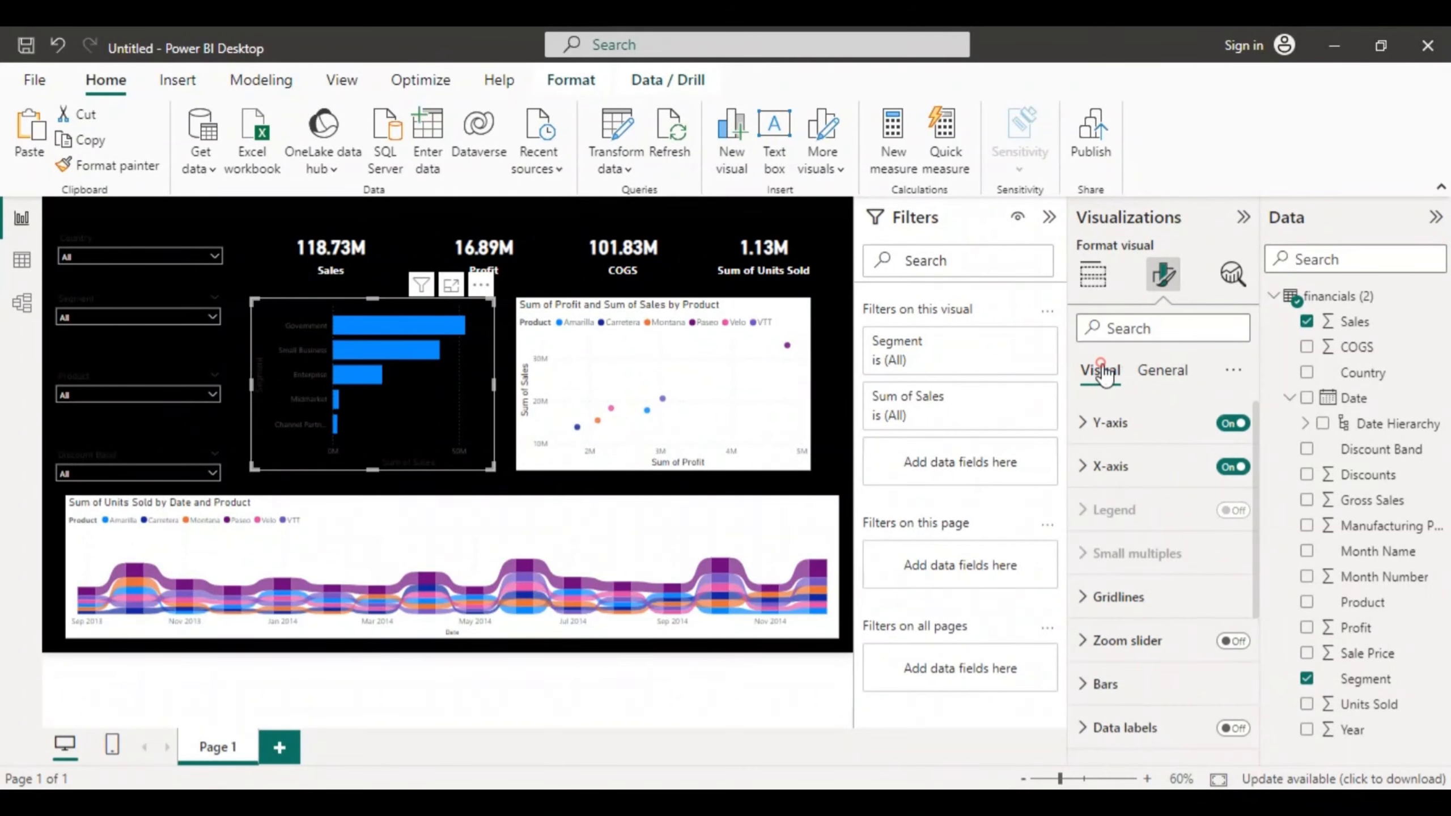
left_click(1088, 424)
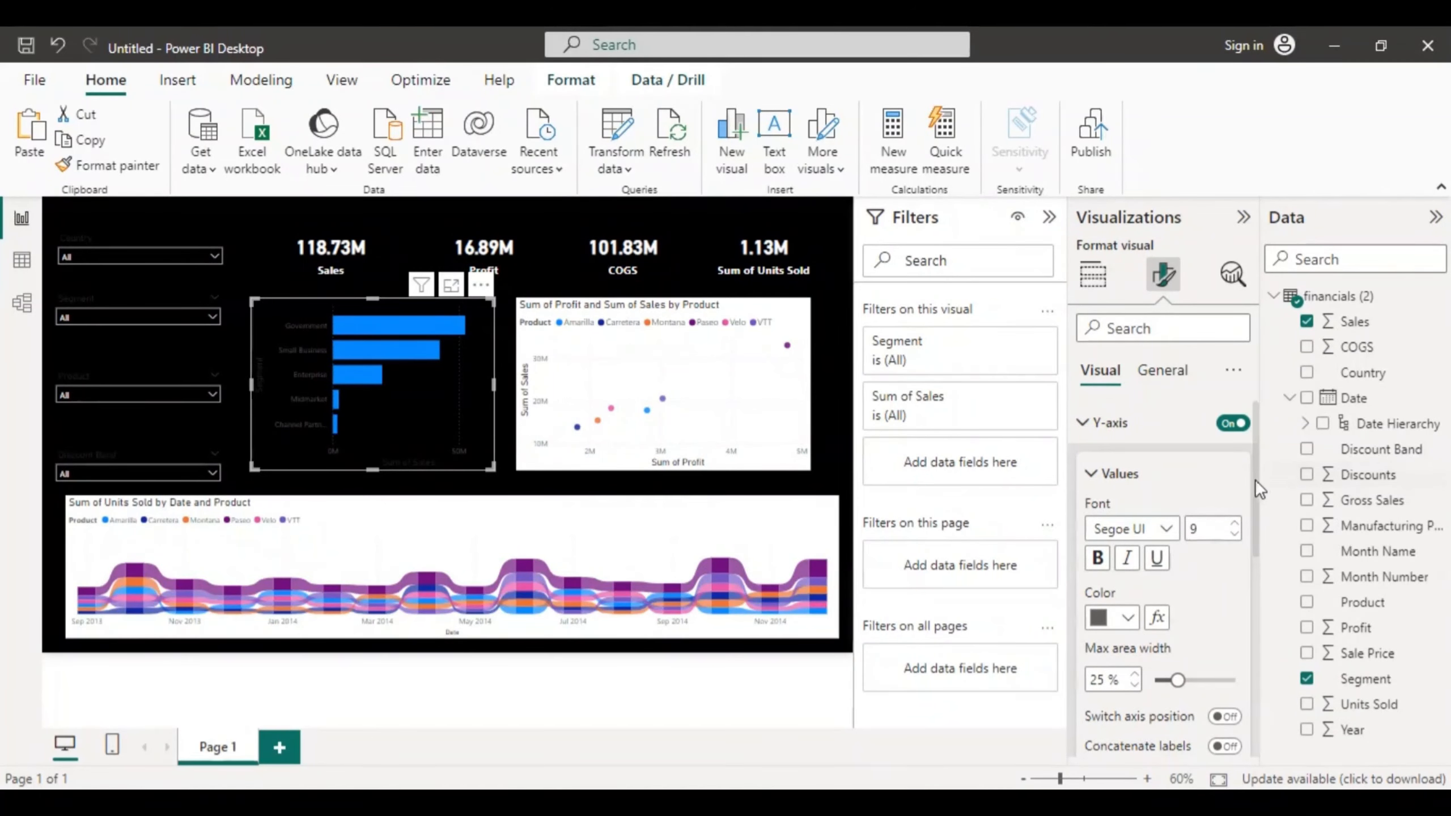
mouse_move(1253, 478)
left_mouse_down()
mouse_move(1259, 515)
mouse_move(1257, 485)
left_mouse_up()
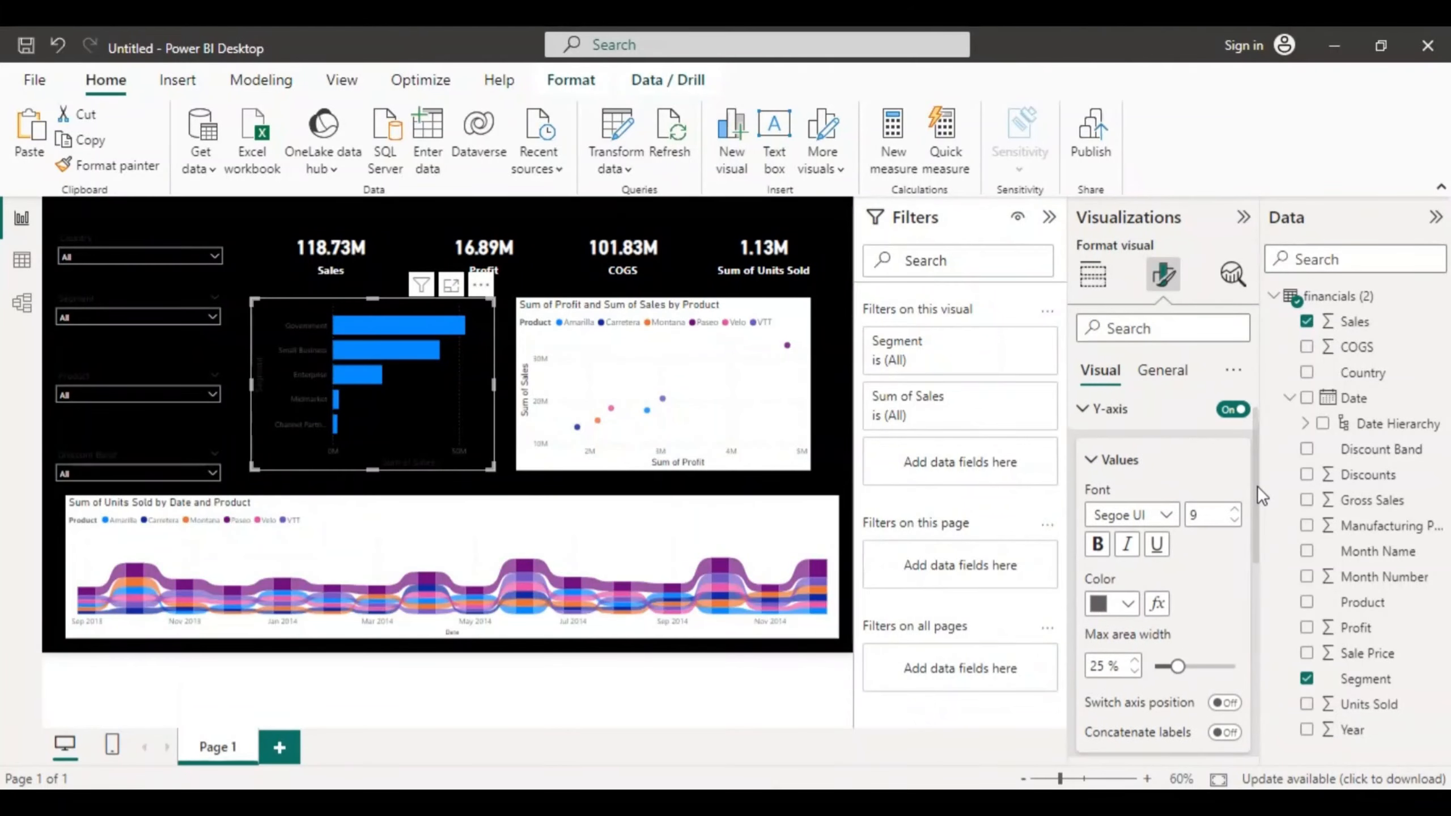
left_click(1127, 603)
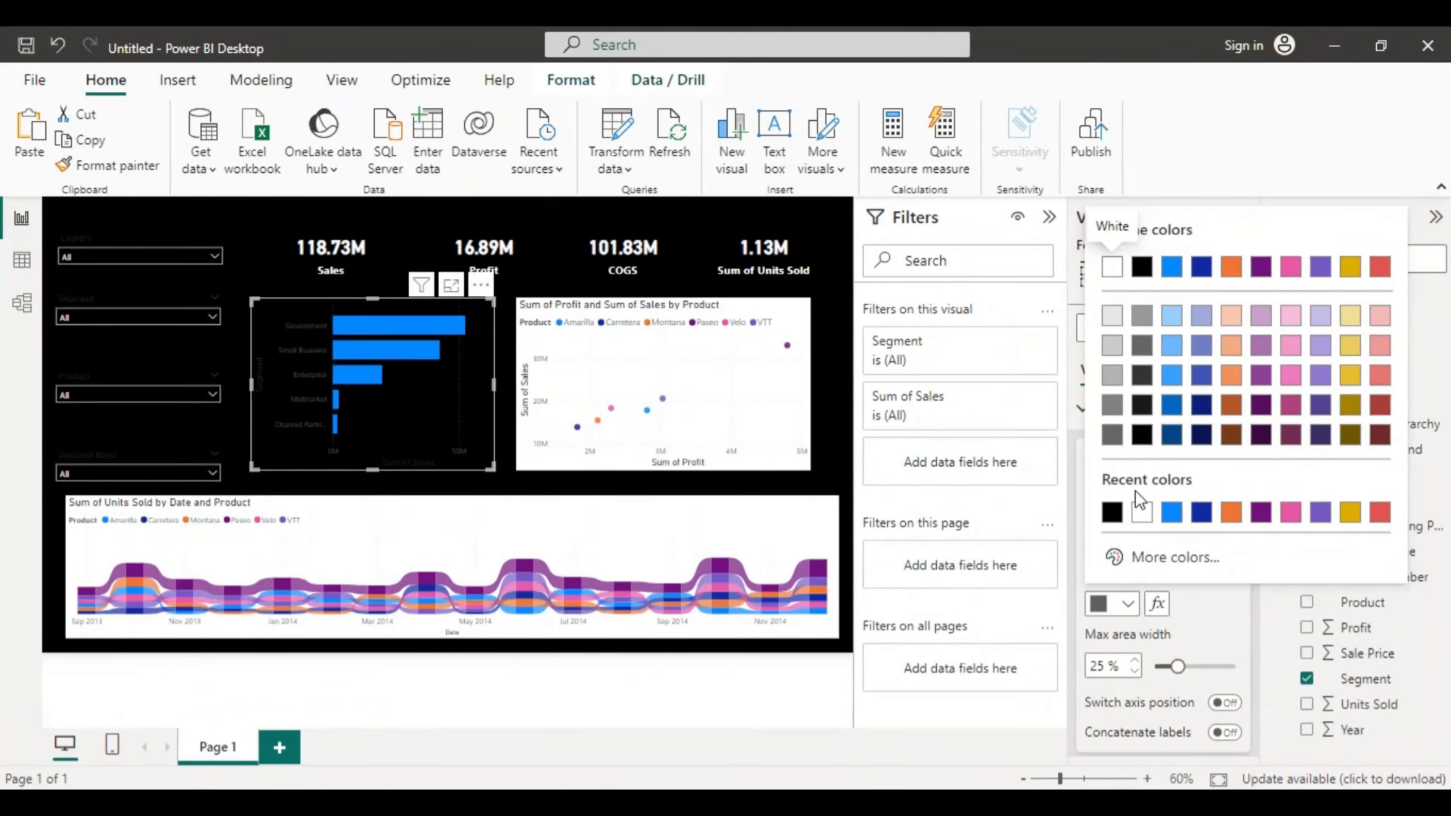
left_click(1111, 267)
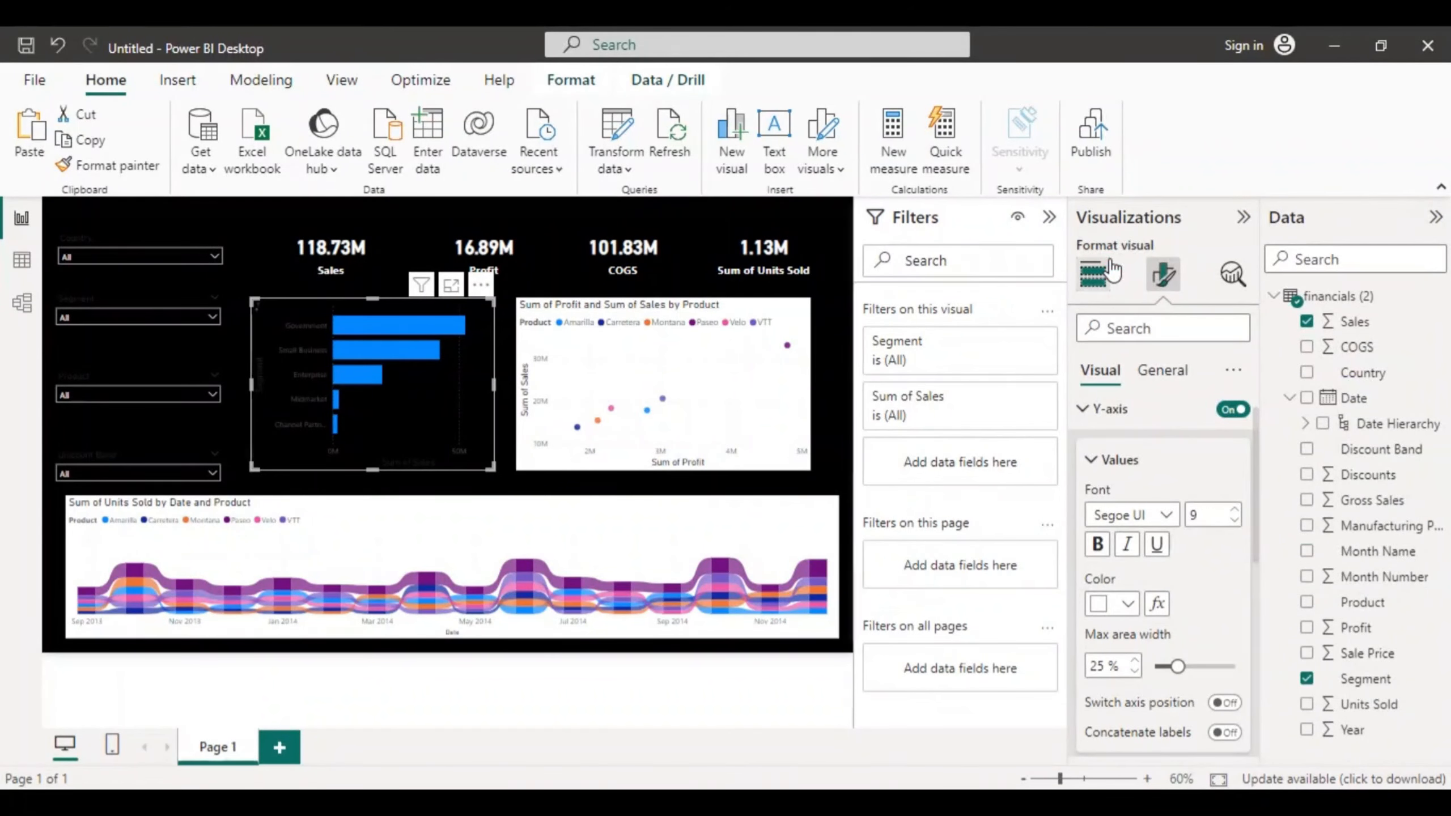
left_click(1097, 544)
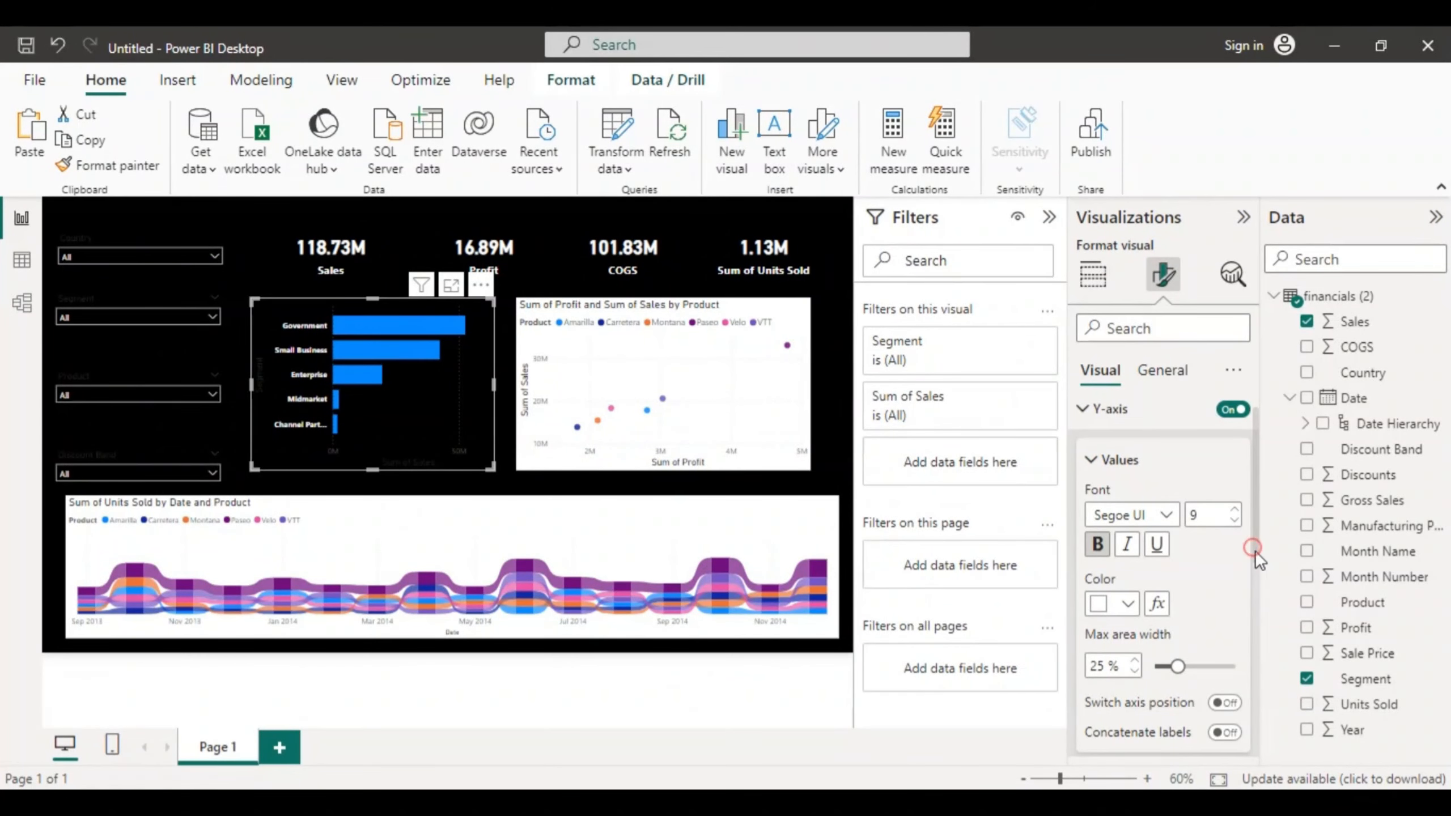
Step: Set the color of the bar chart's X-axis value labels to white
left_click_drag(1255, 550, 1255, 654)
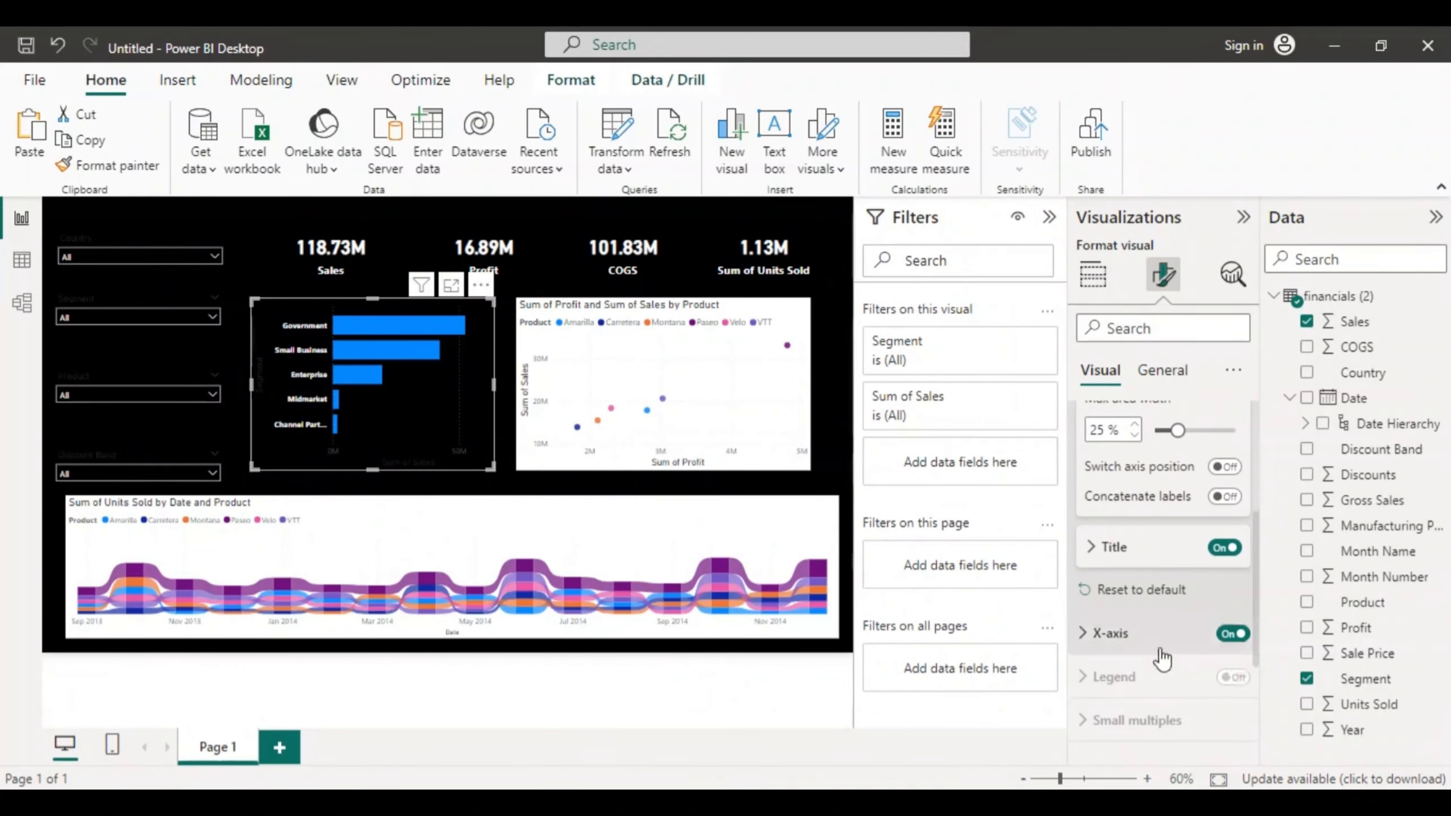
left_click(1086, 636)
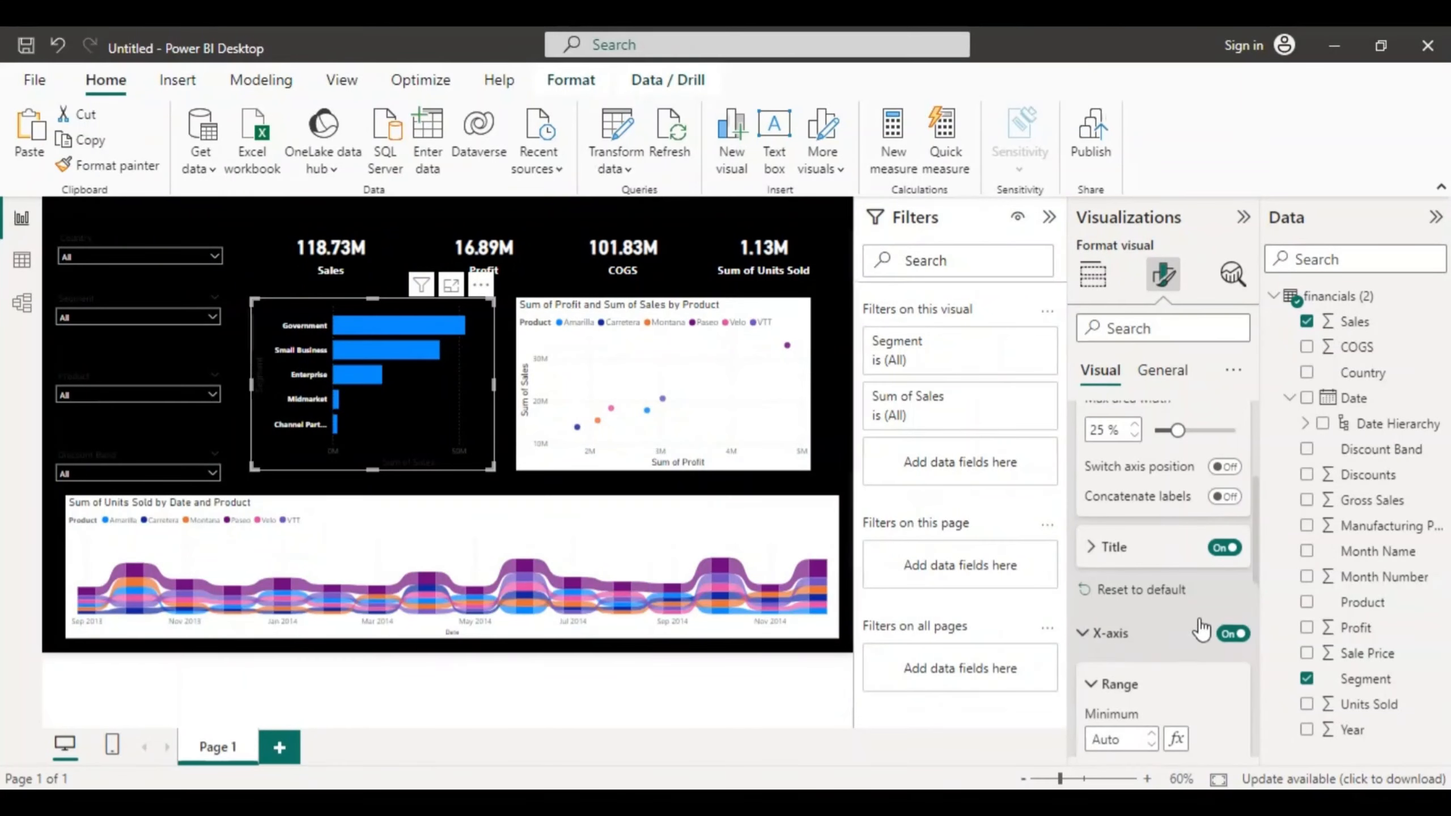
left_click_drag(1256, 562, 1257, 608)
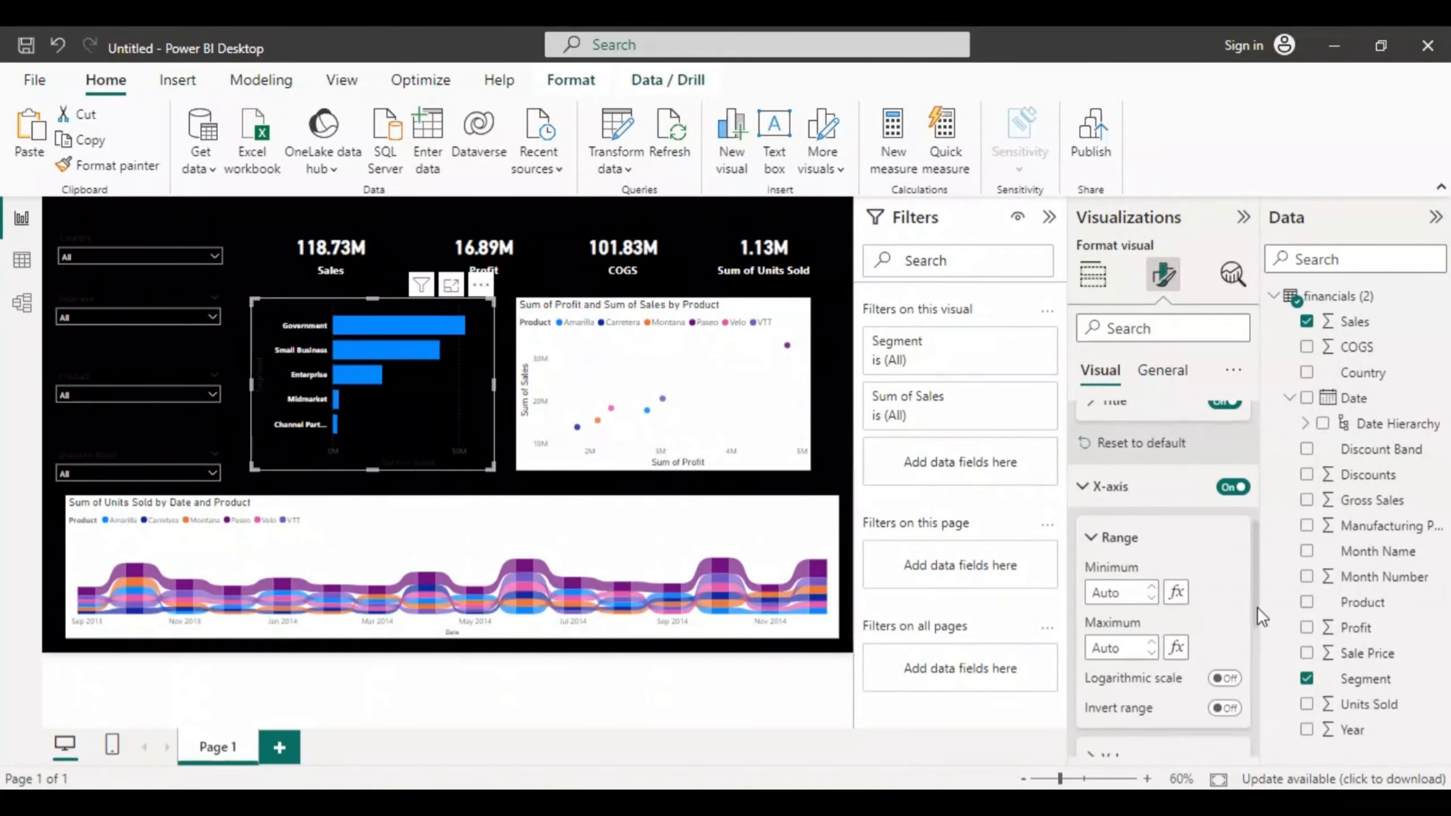
left_click_drag(1257, 608, 1259, 657)
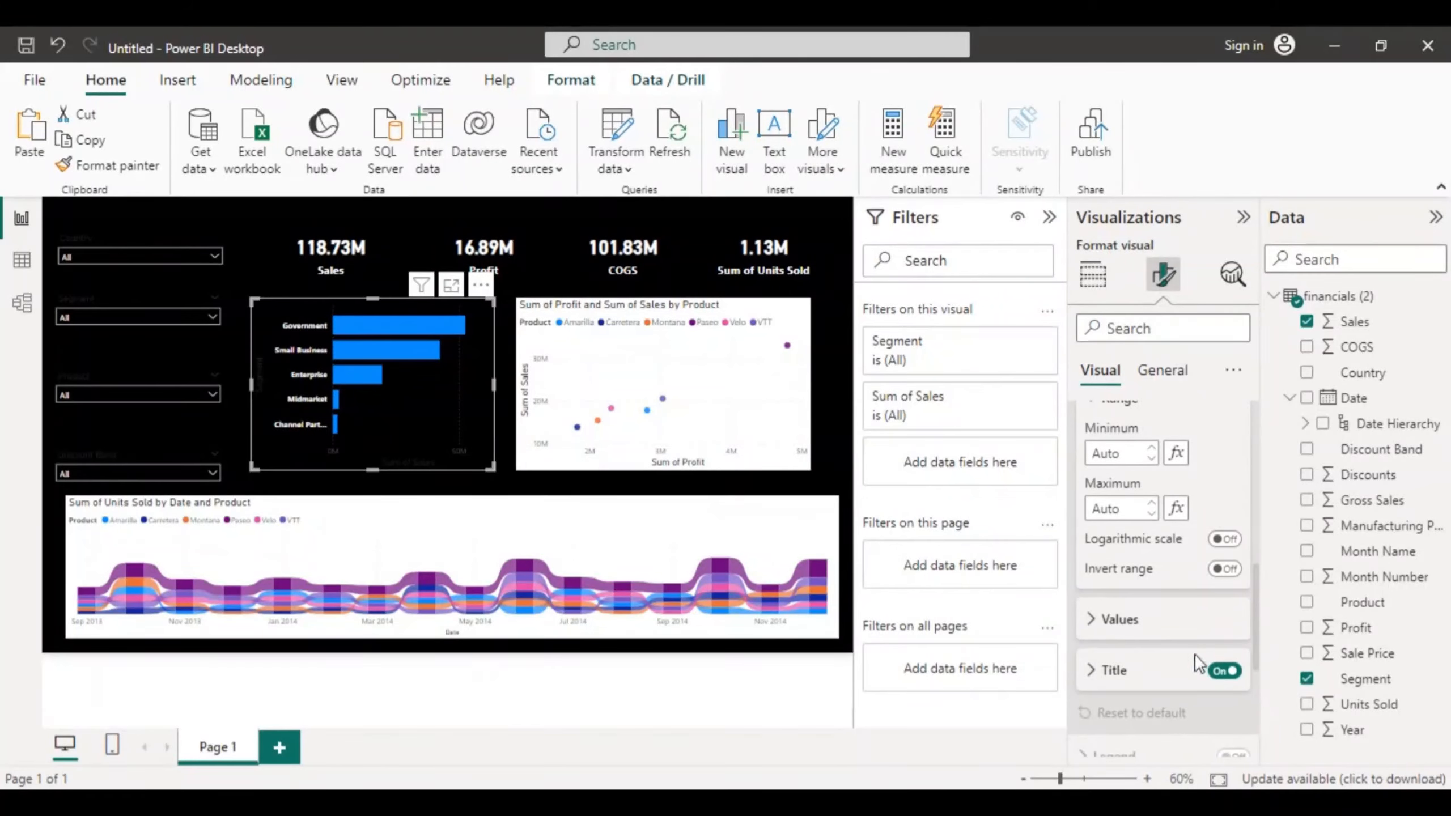
left_click(1091, 619)
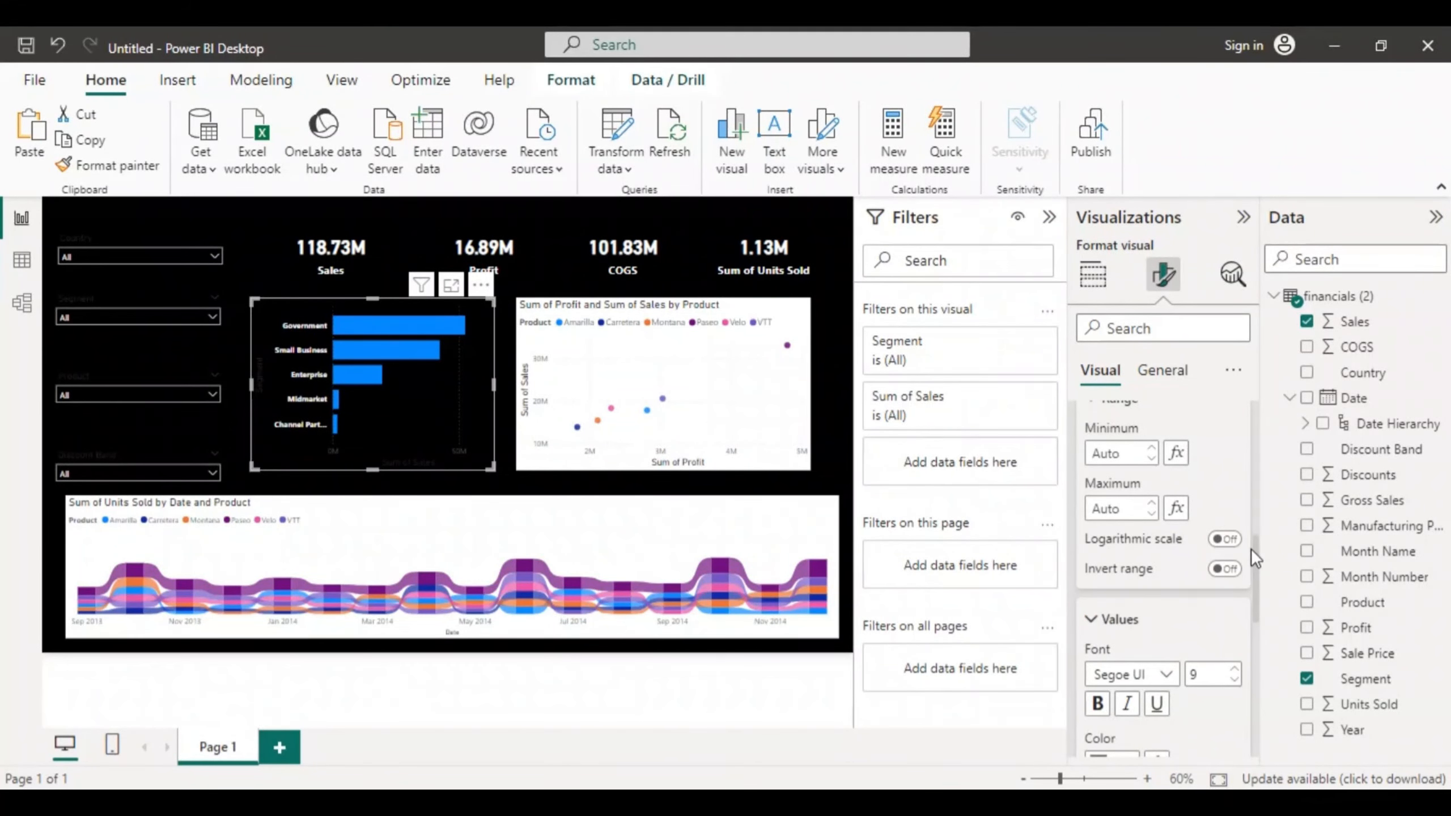
left_click_drag(1255, 574, 1258, 621)
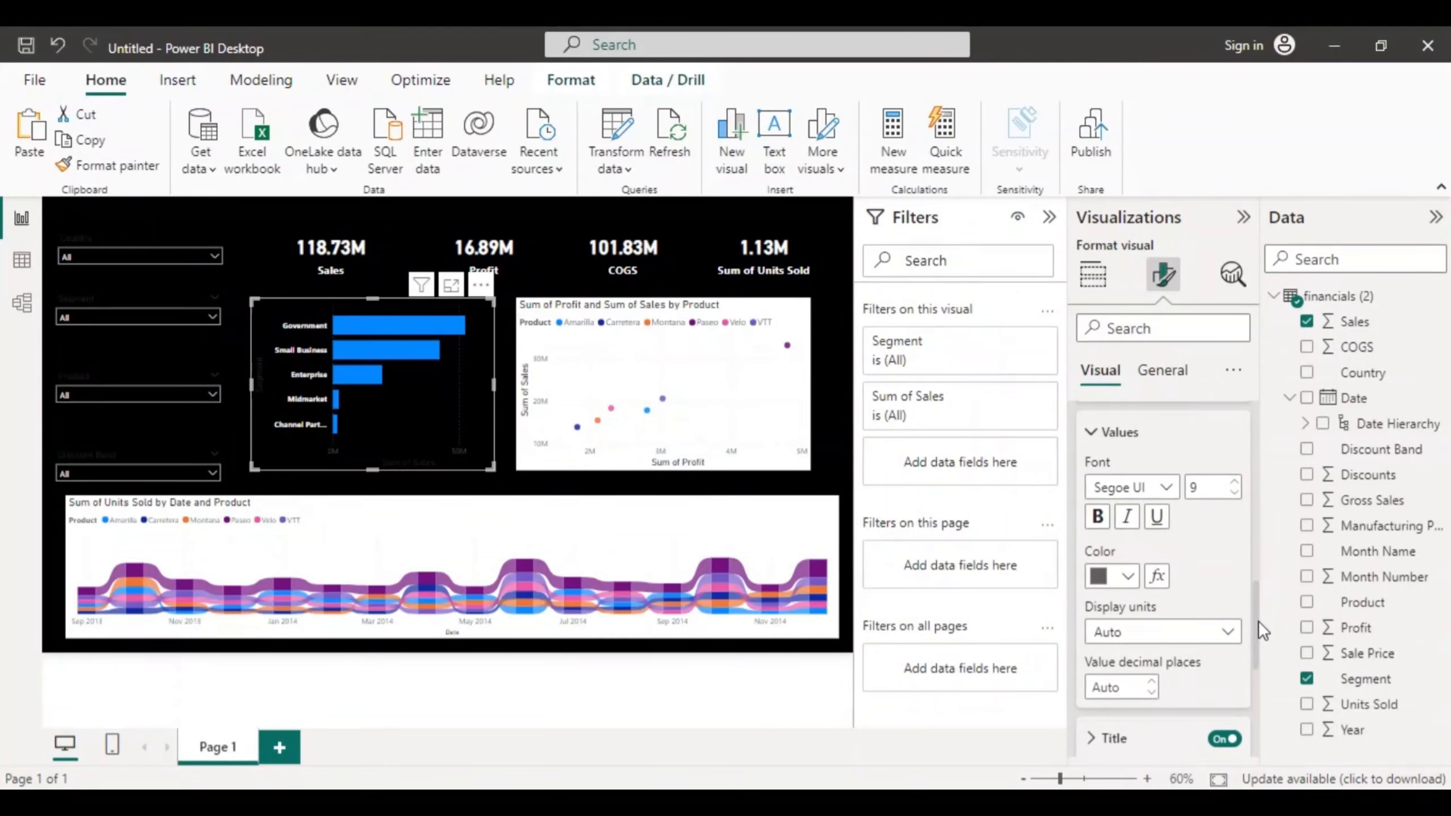
left_click(1129, 577)
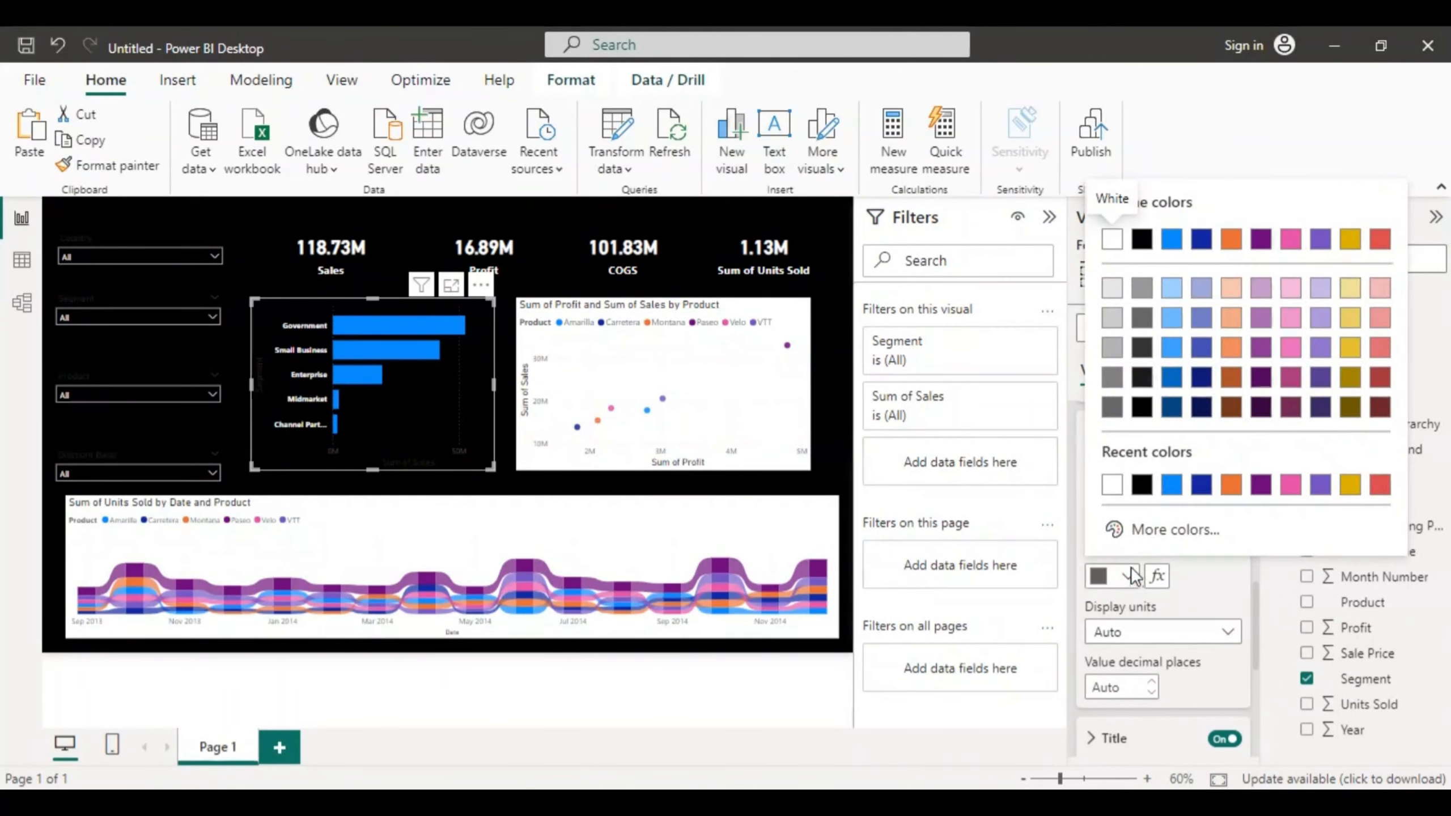
left_click(1142, 407)
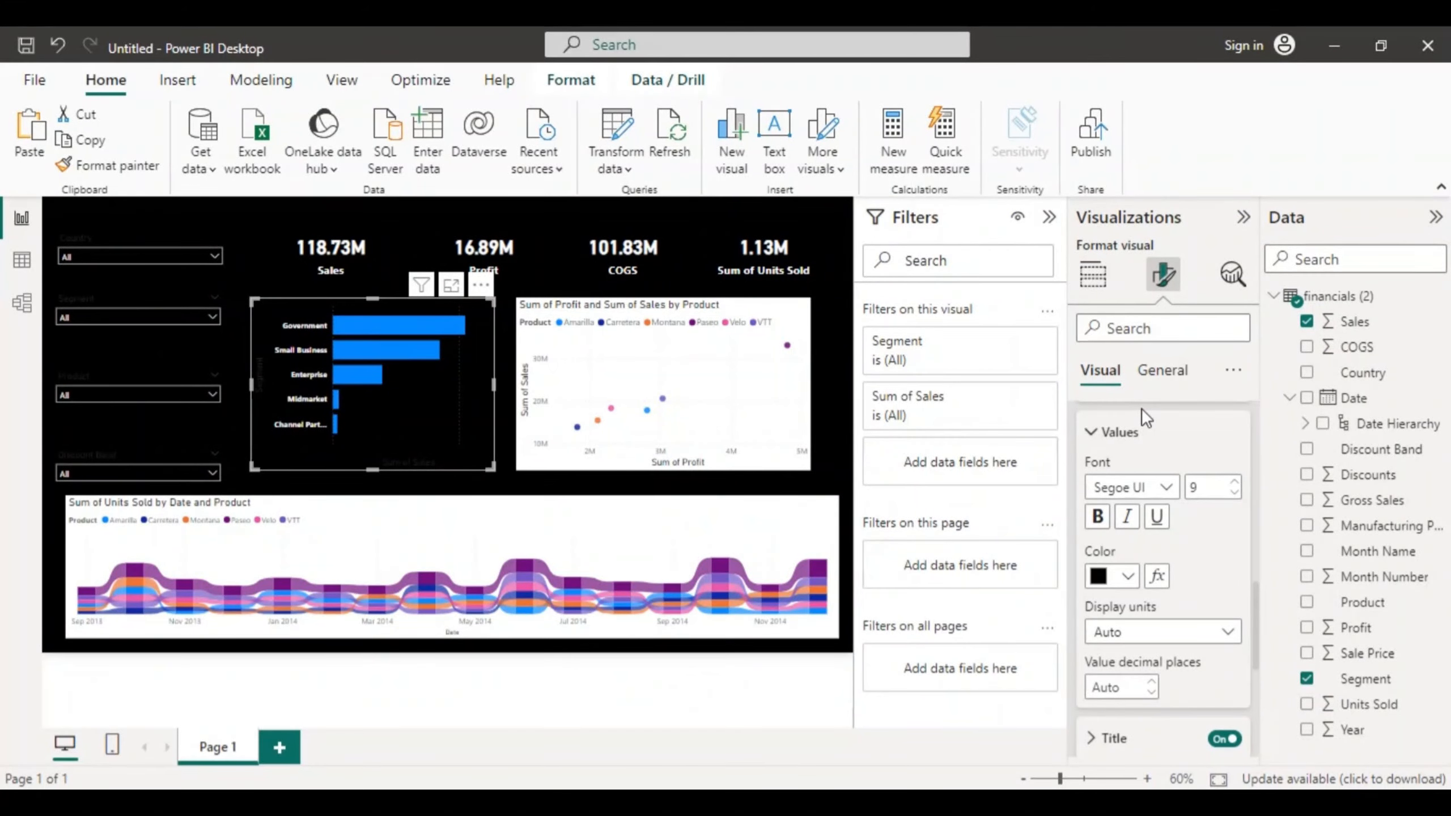
left_click(1129, 577)
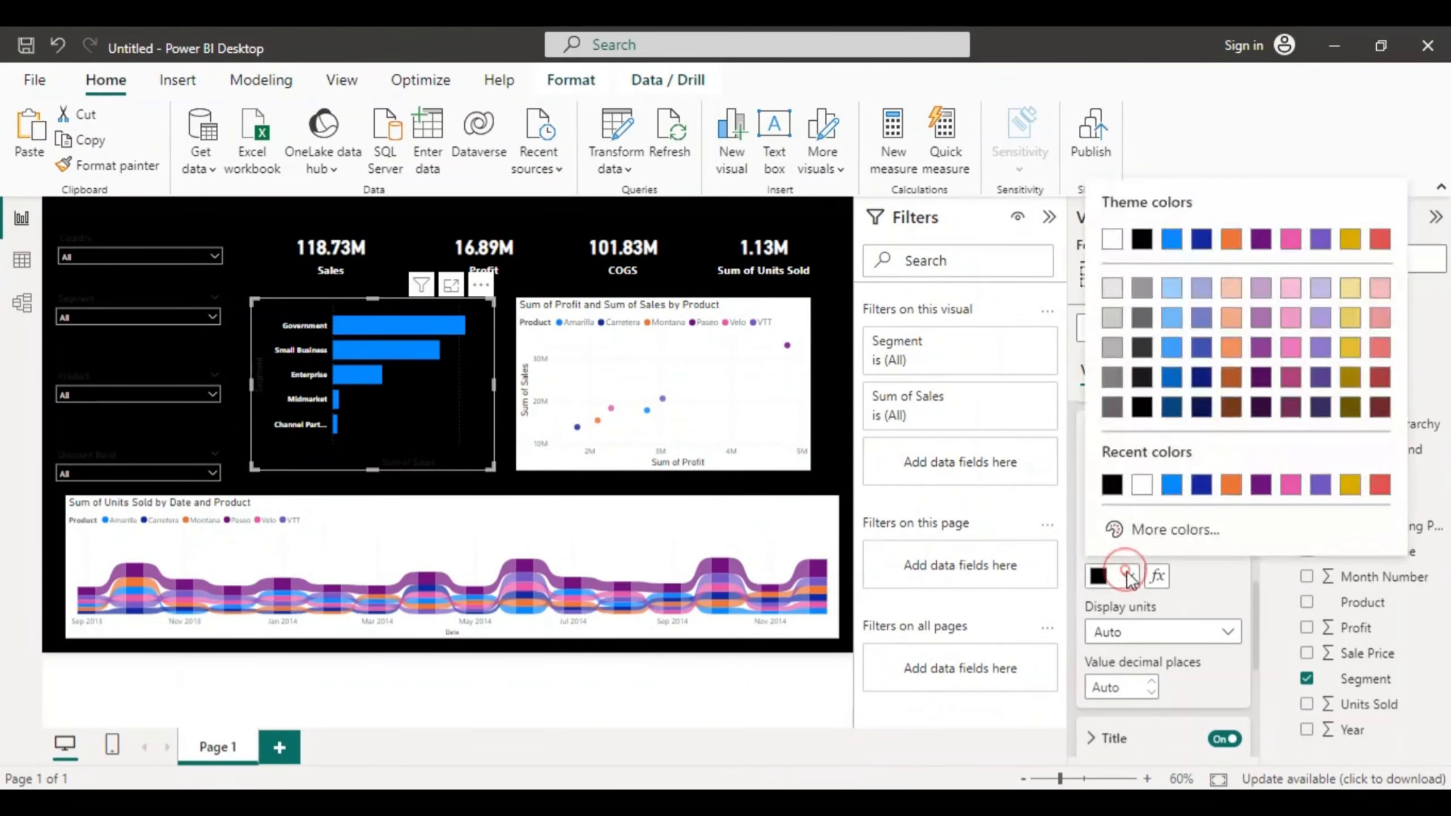
left_click(1109, 245)
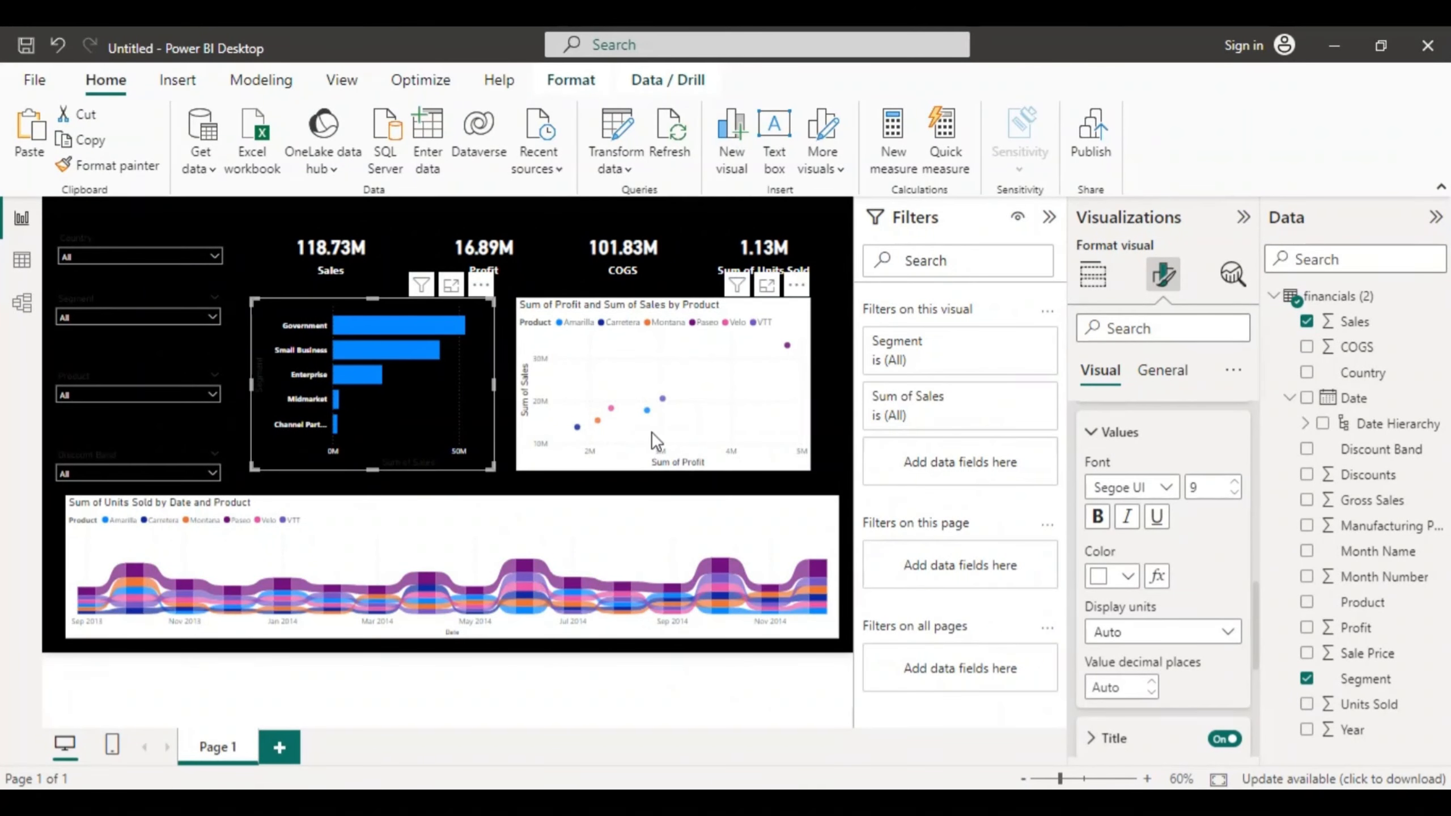
Step: Set the scatter chart's background color to black
left_click(688, 405)
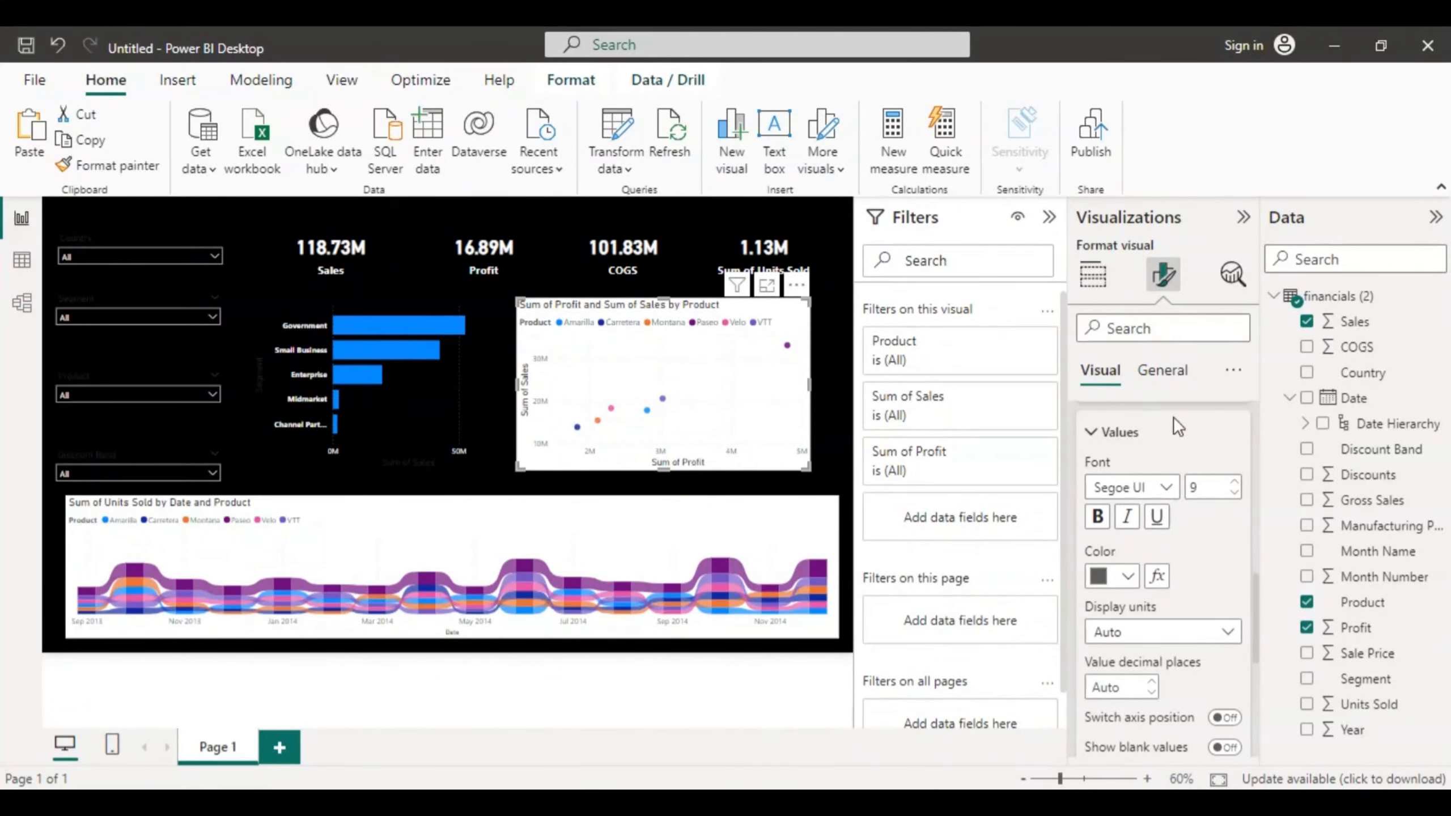
left_click(1160, 381)
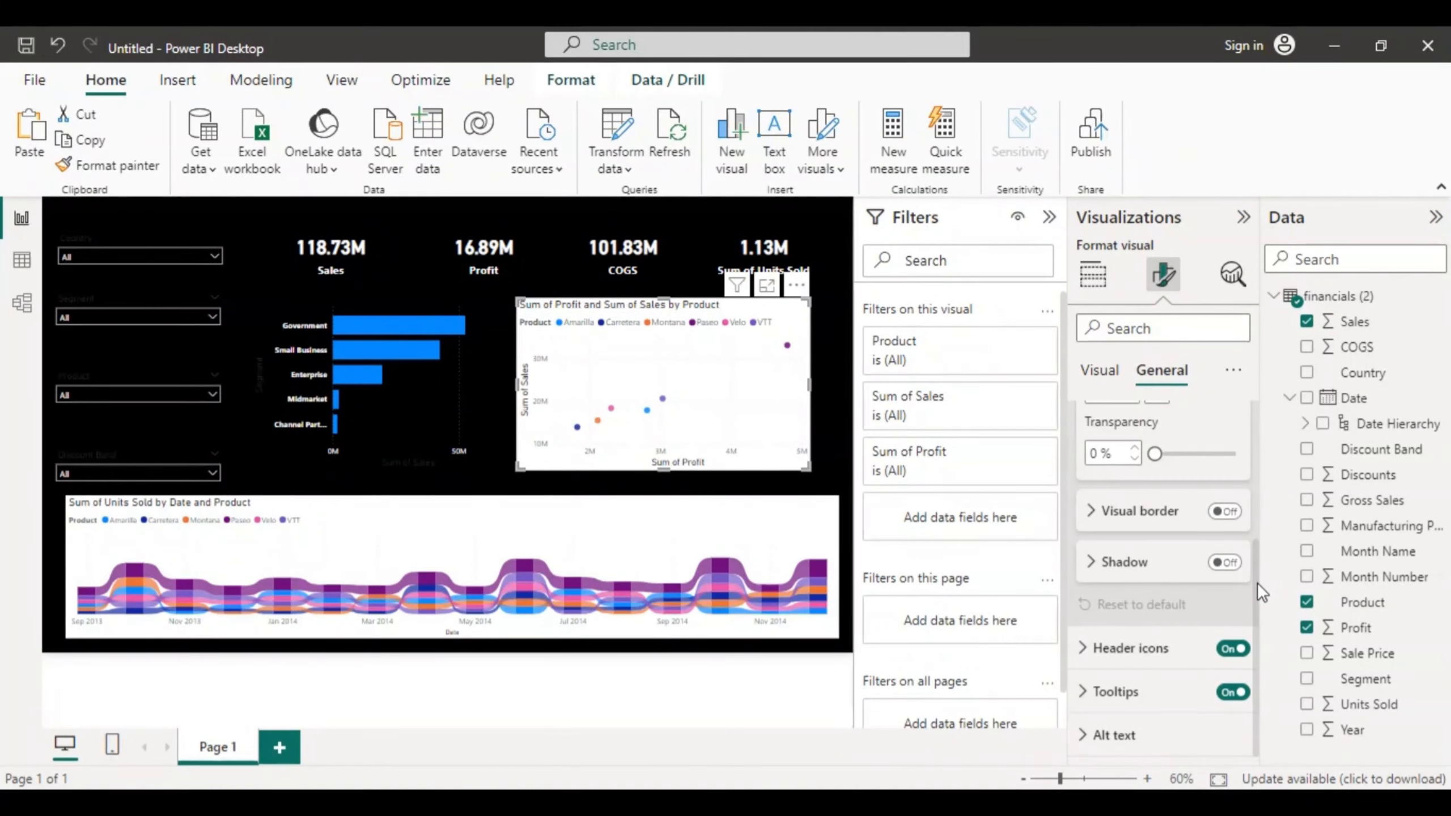
left_click_drag(1257, 583, 1256, 491)
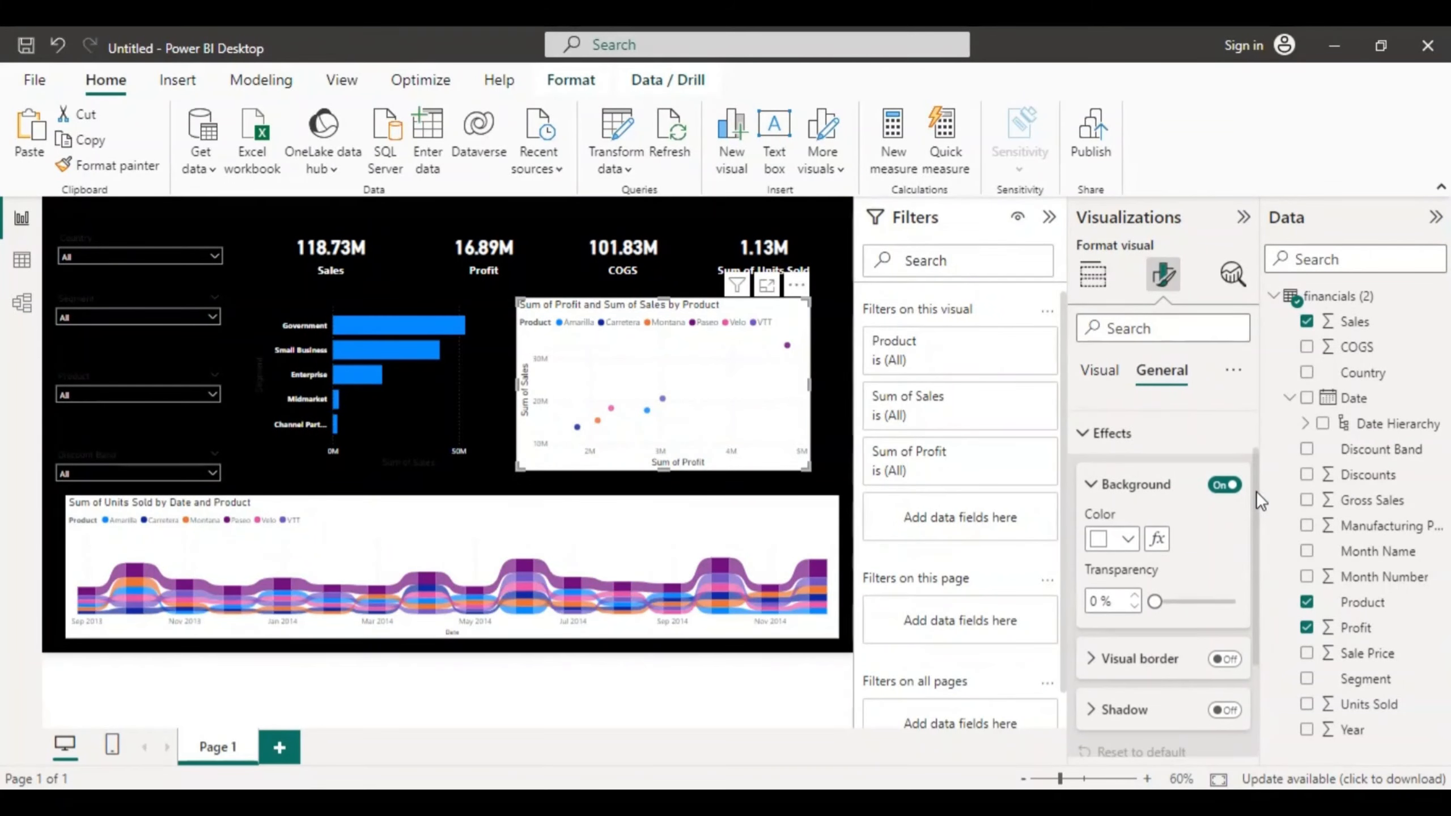
left_click(1131, 538)
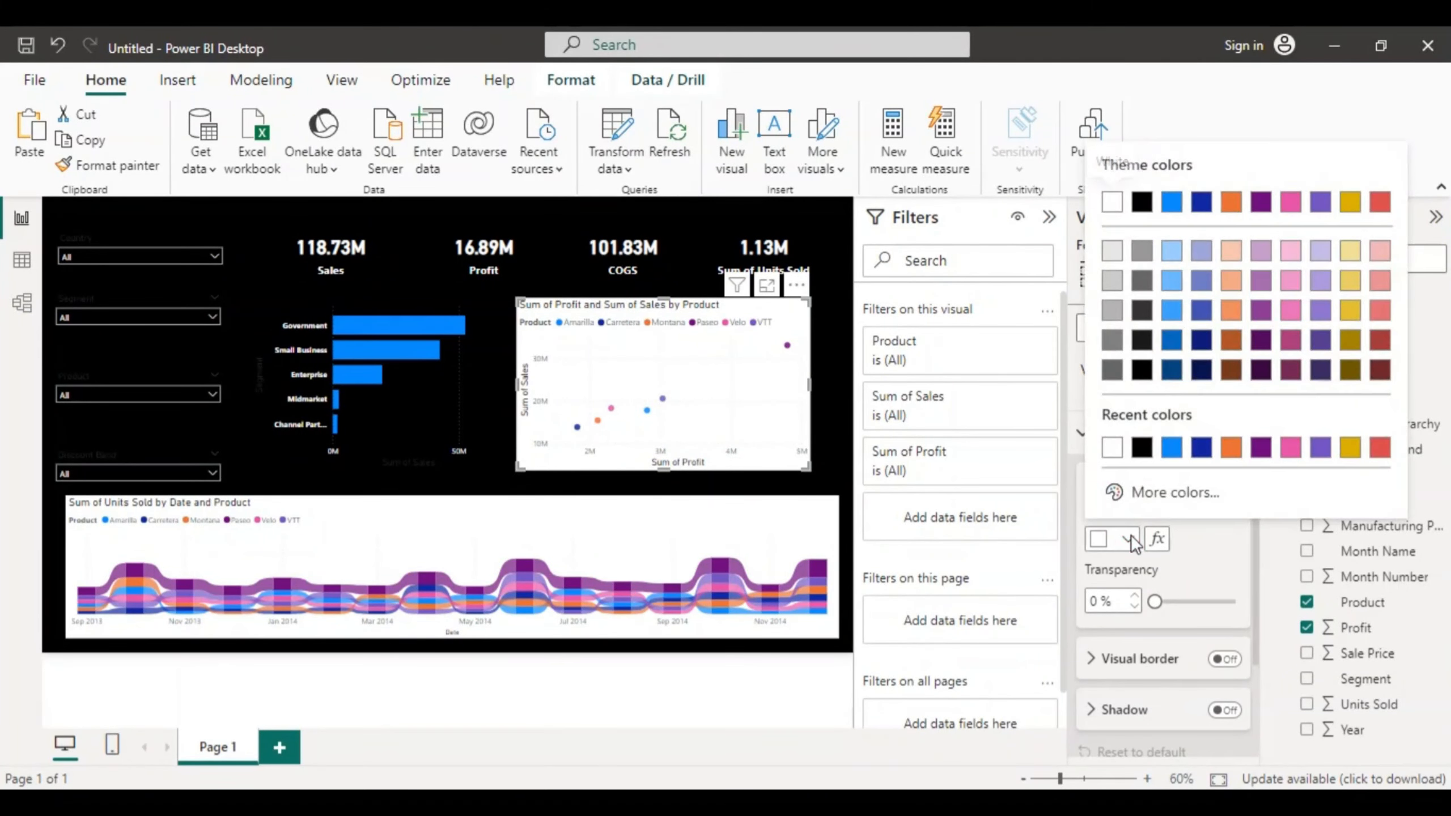
left_click(1143, 372)
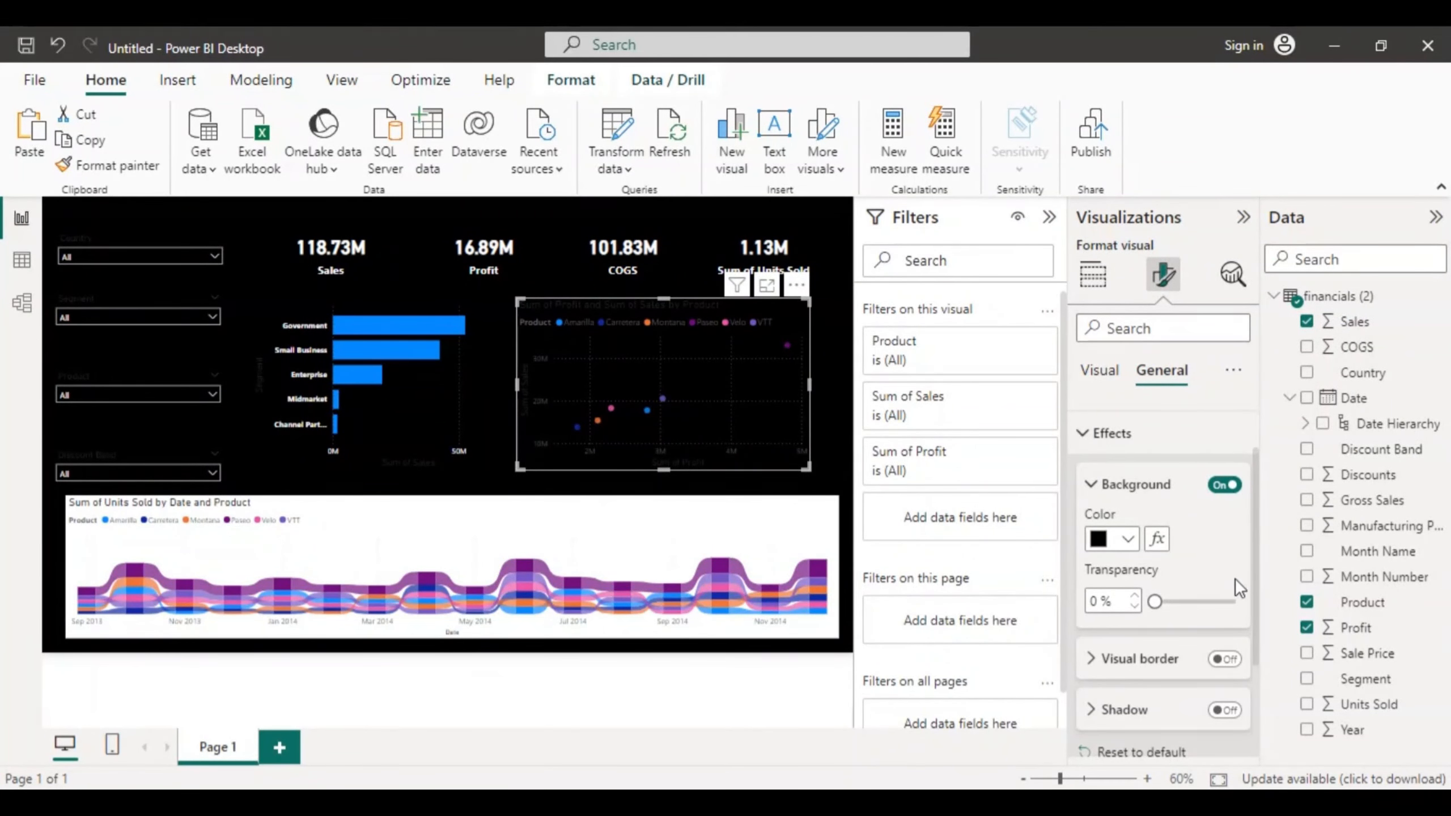
Step: Make the scatter chart's X-axis value labels white and bold
mouse_move(1258, 576)
left_mouse_down()
mouse_move(1252, 663)
mouse_move(1251, 558)
left_mouse_up()
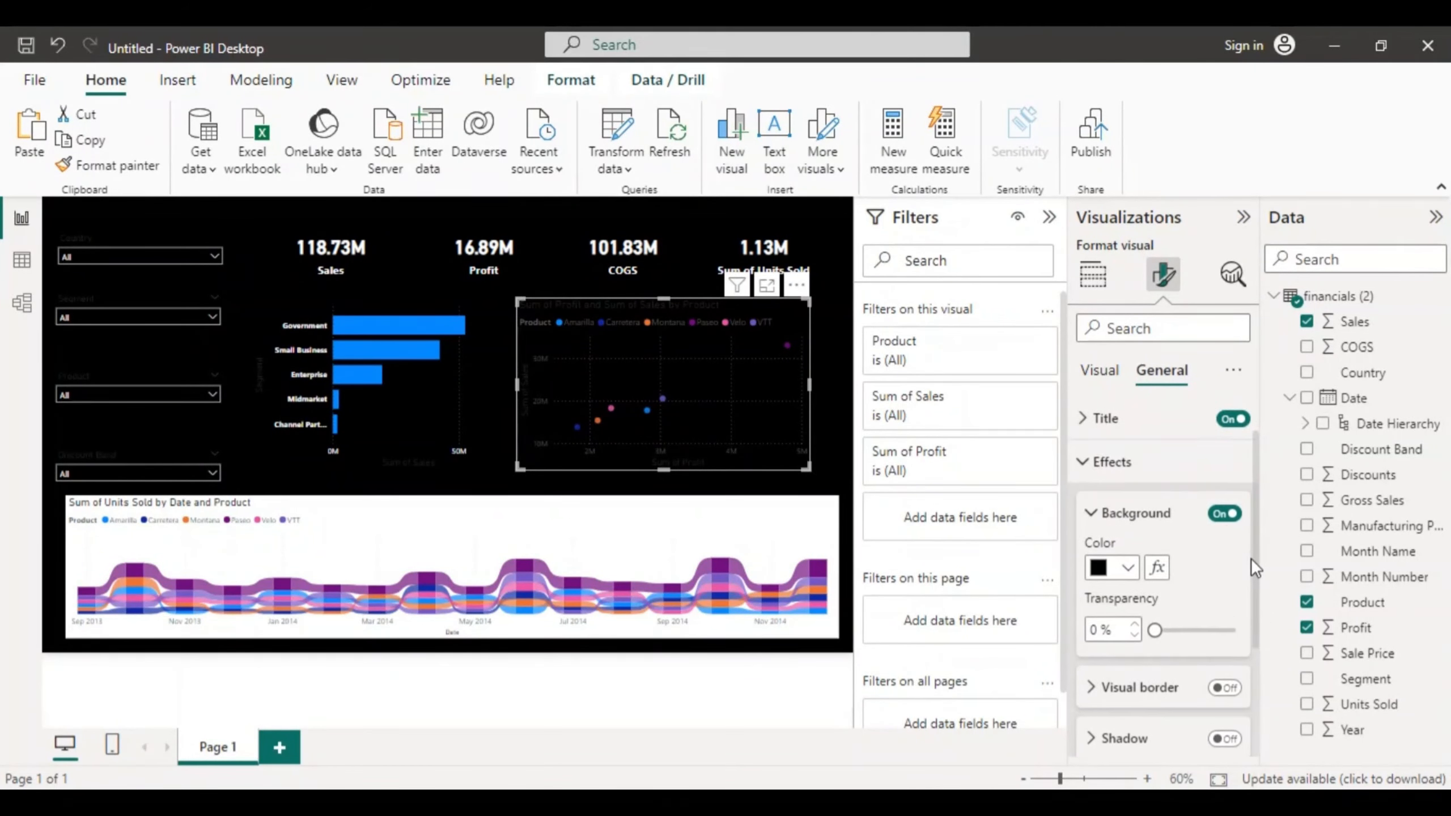
left_click(1104, 370)
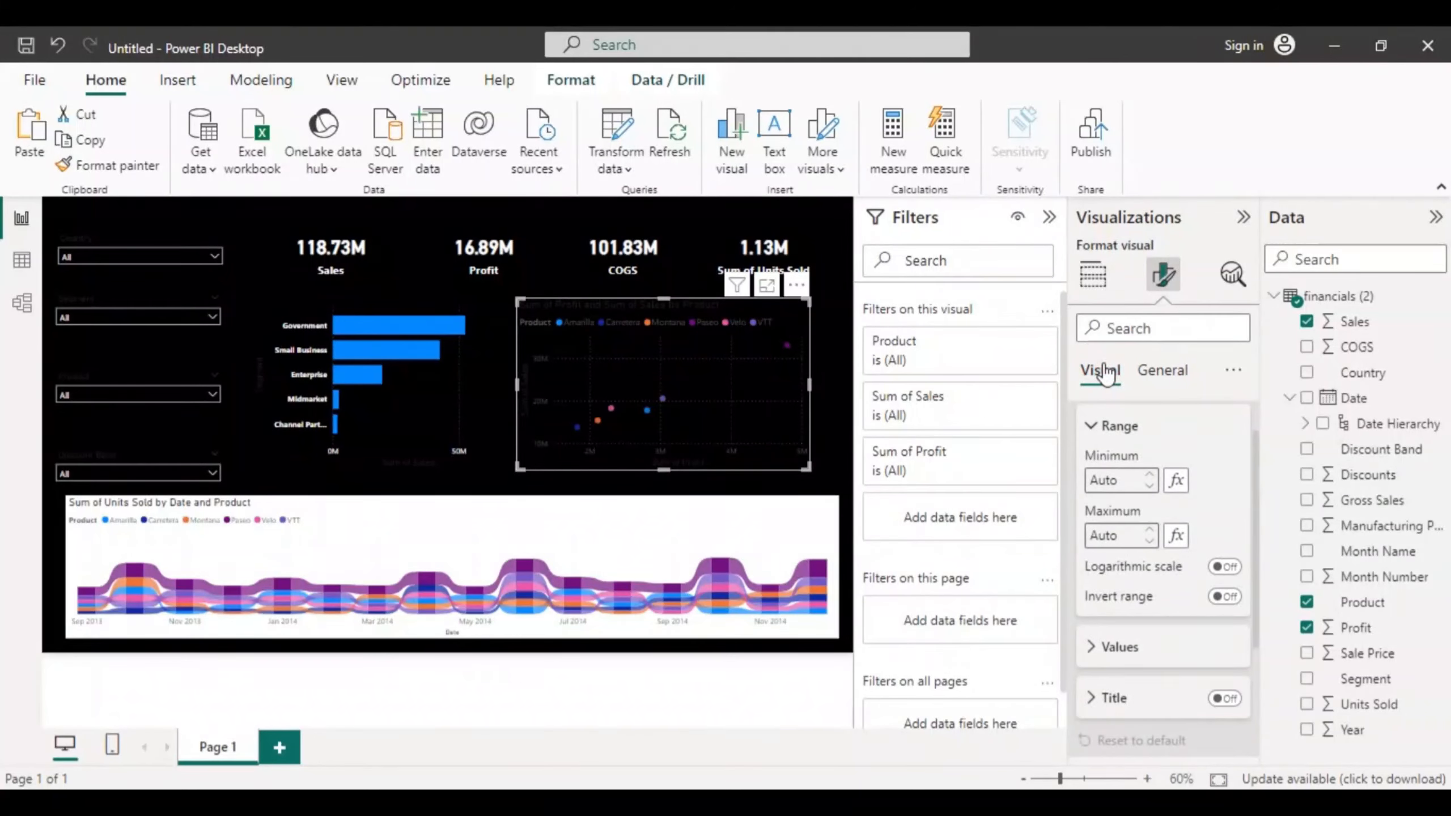
left_click(1224, 698)
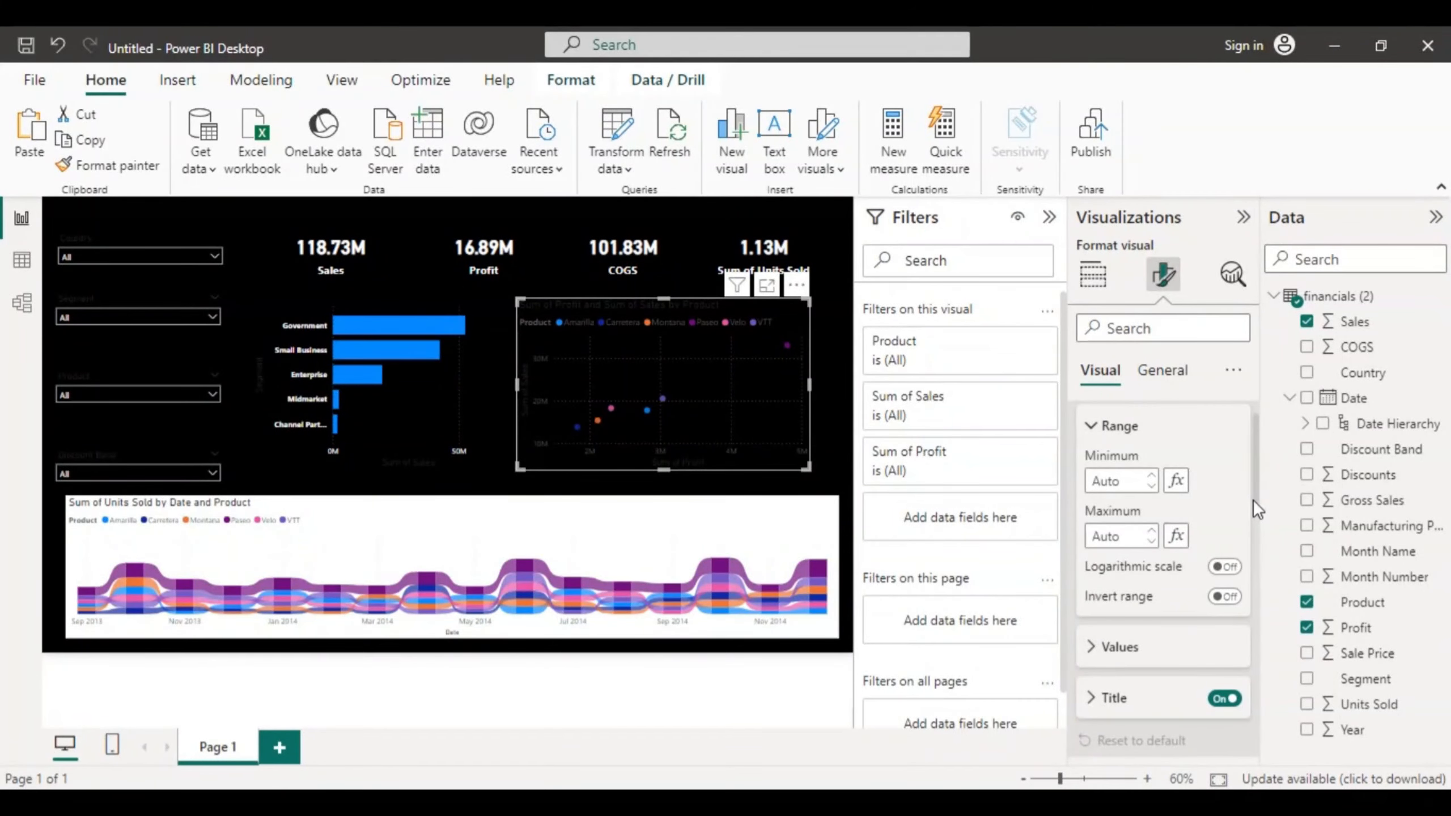
scroll(1252, 486, "up", 1)
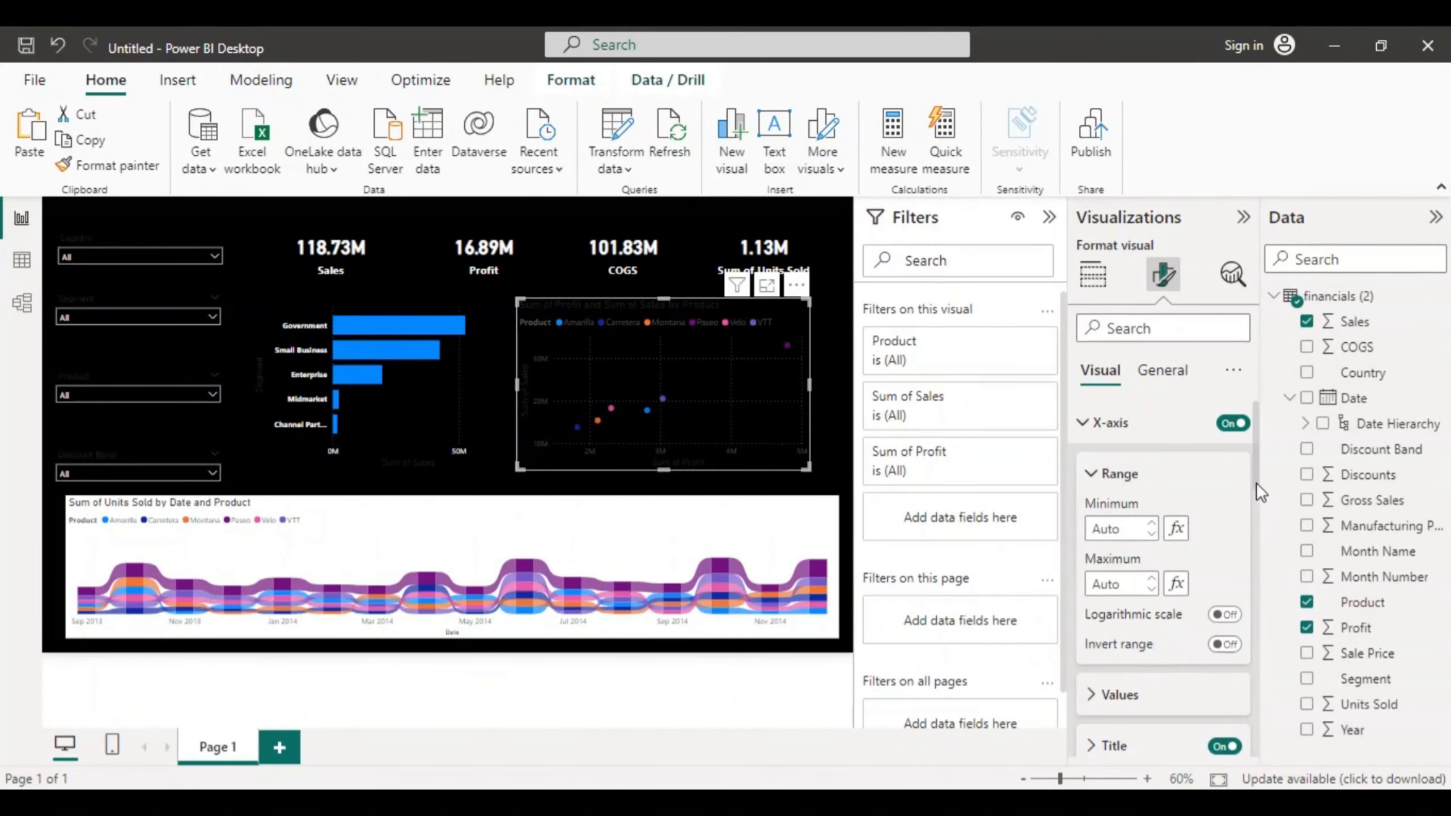
left_click_drag(1253, 477, 1251, 526)
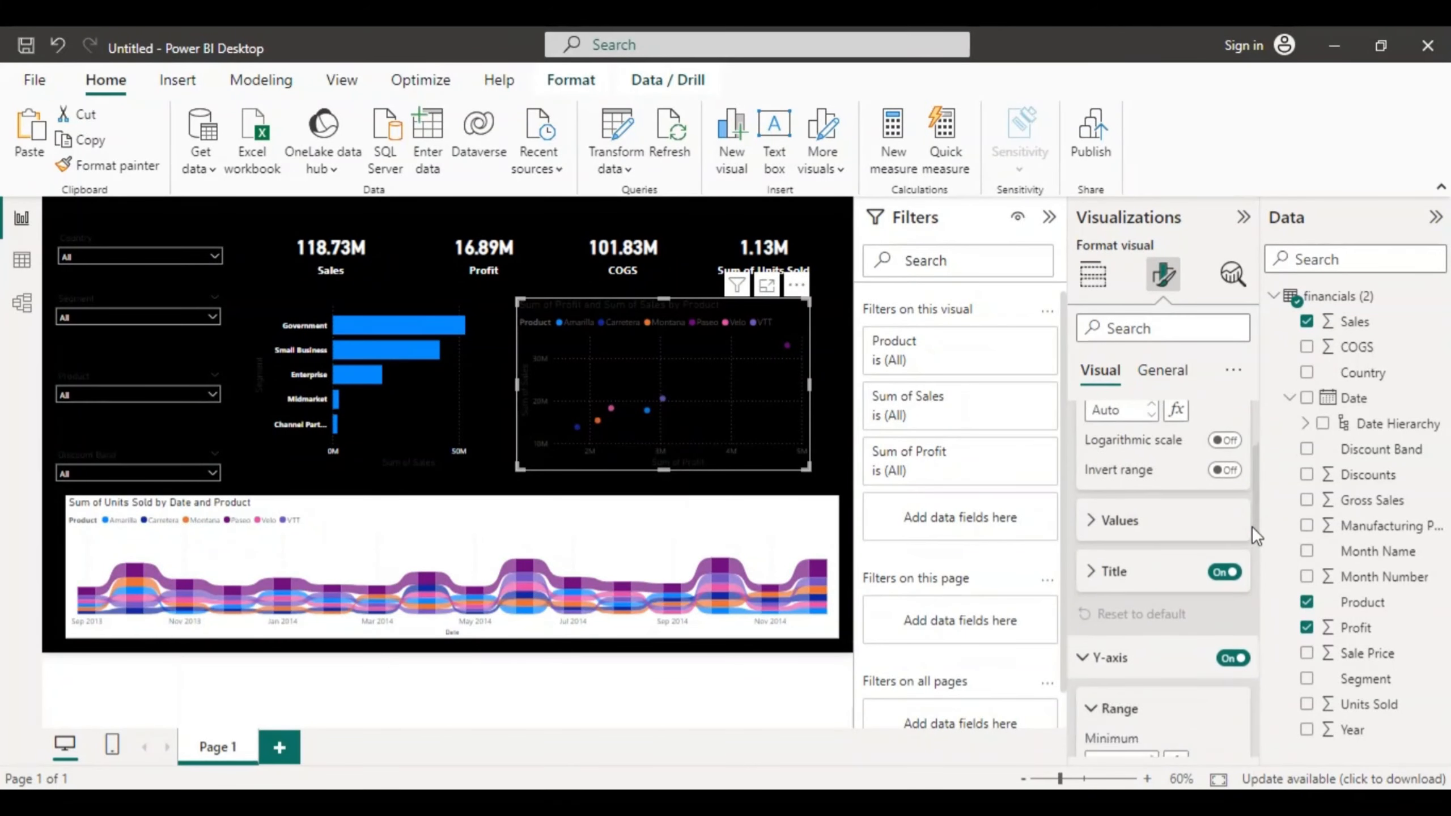
left_click(1094, 511)
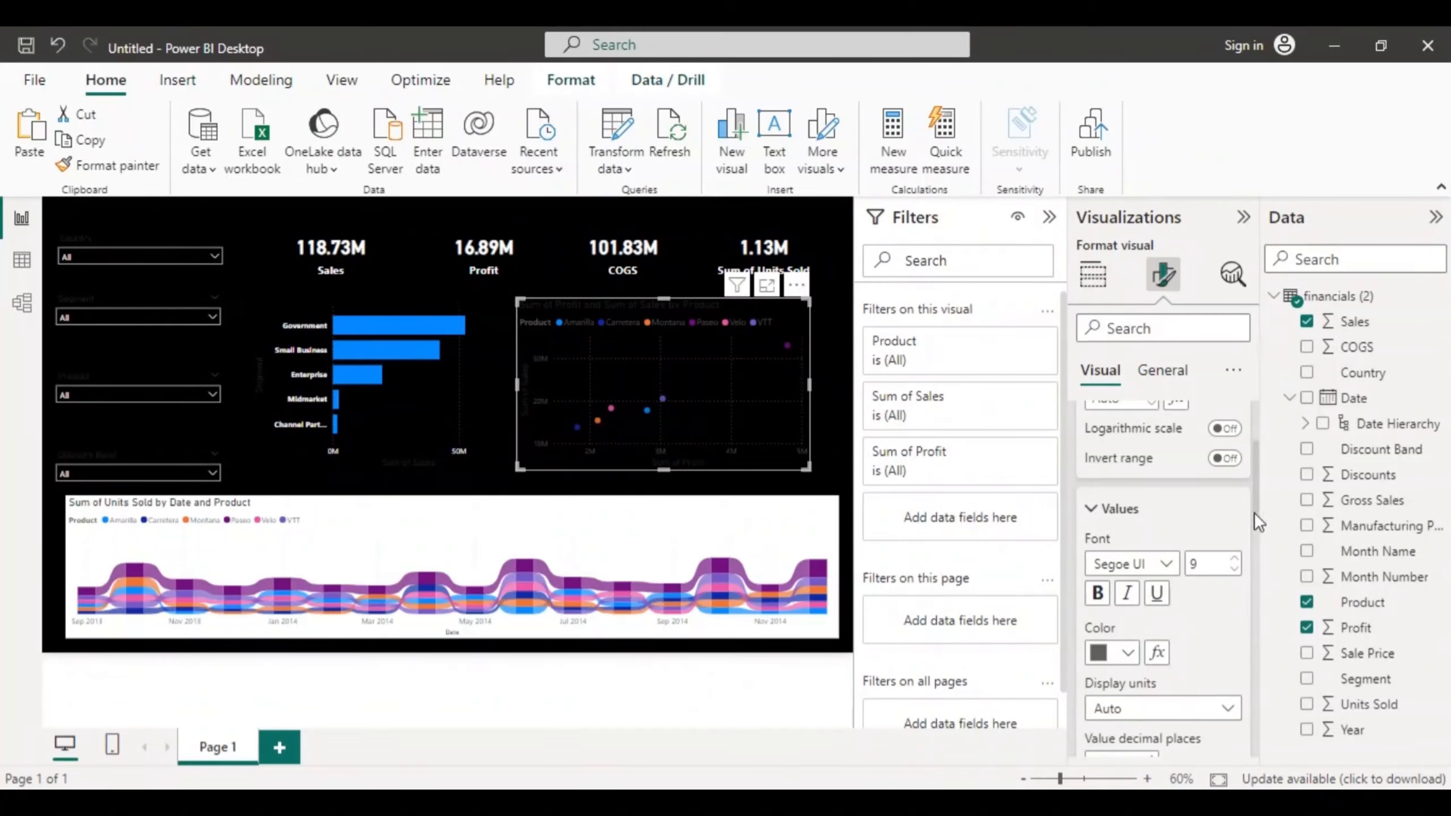
left_click(1129, 657)
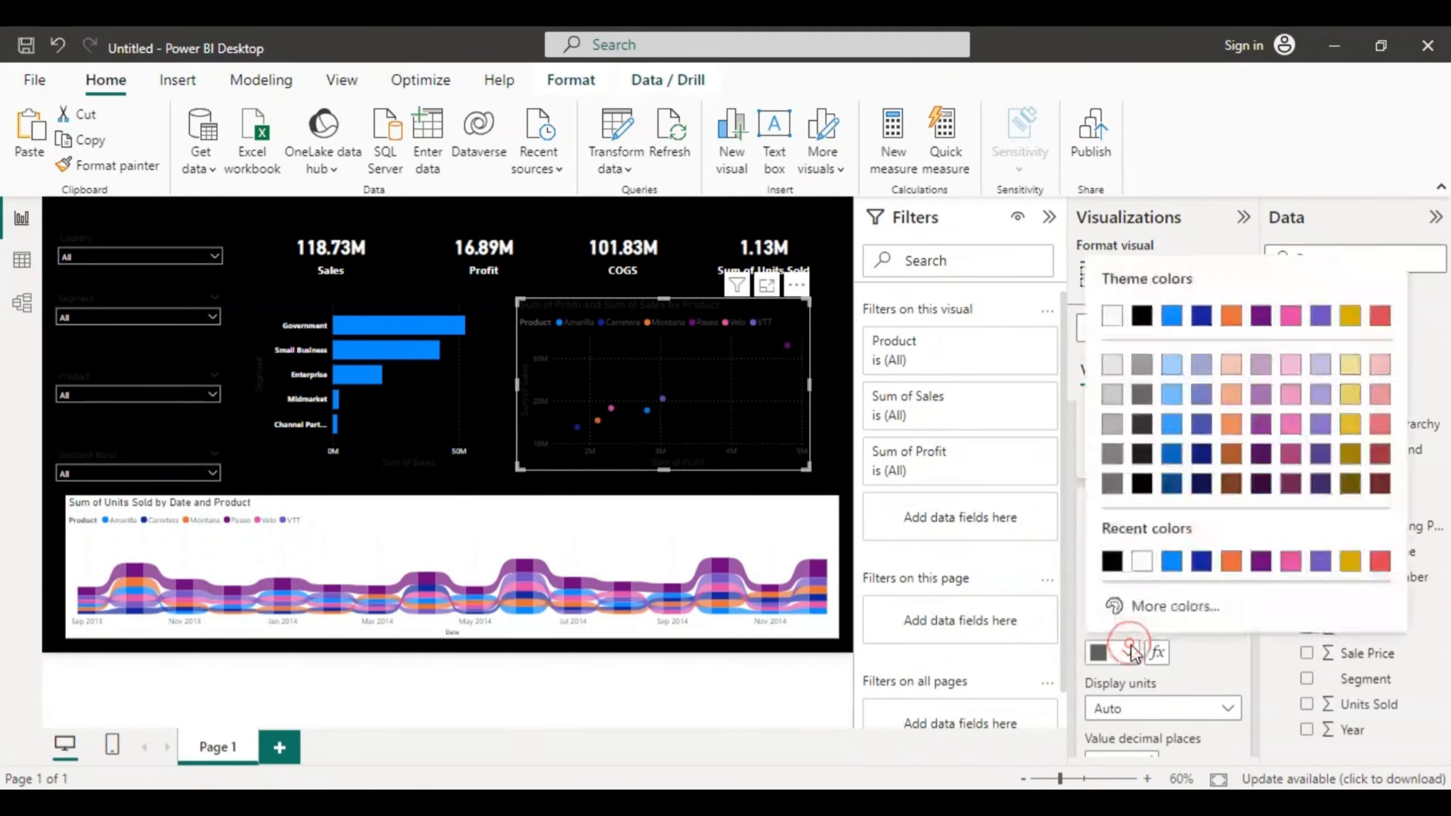
left_click(1111, 315)
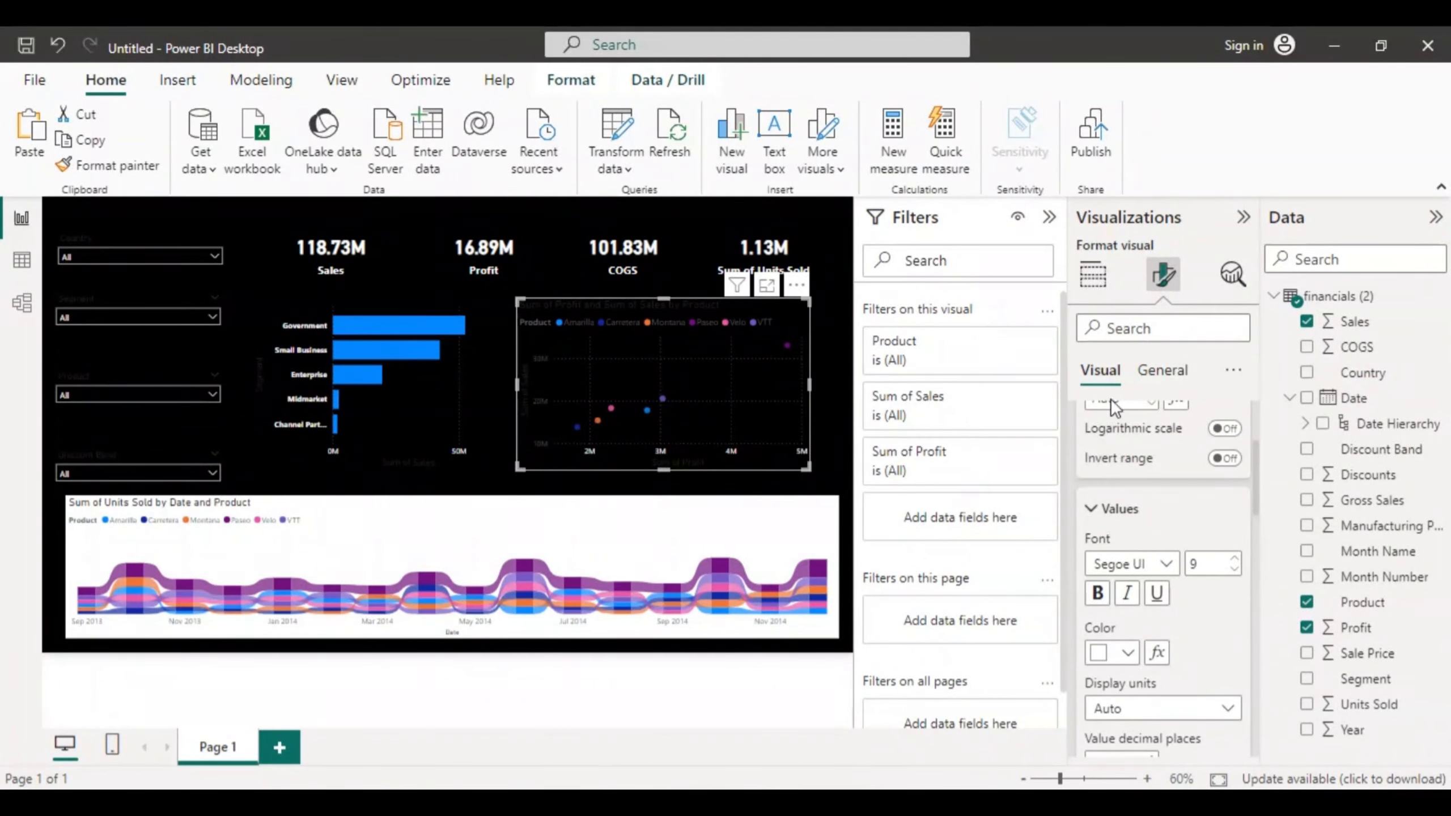
left_click(1097, 595)
Step: Try the scatter chart with its X-axis title turned off
left_click_drag(1254, 478, 1256, 546)
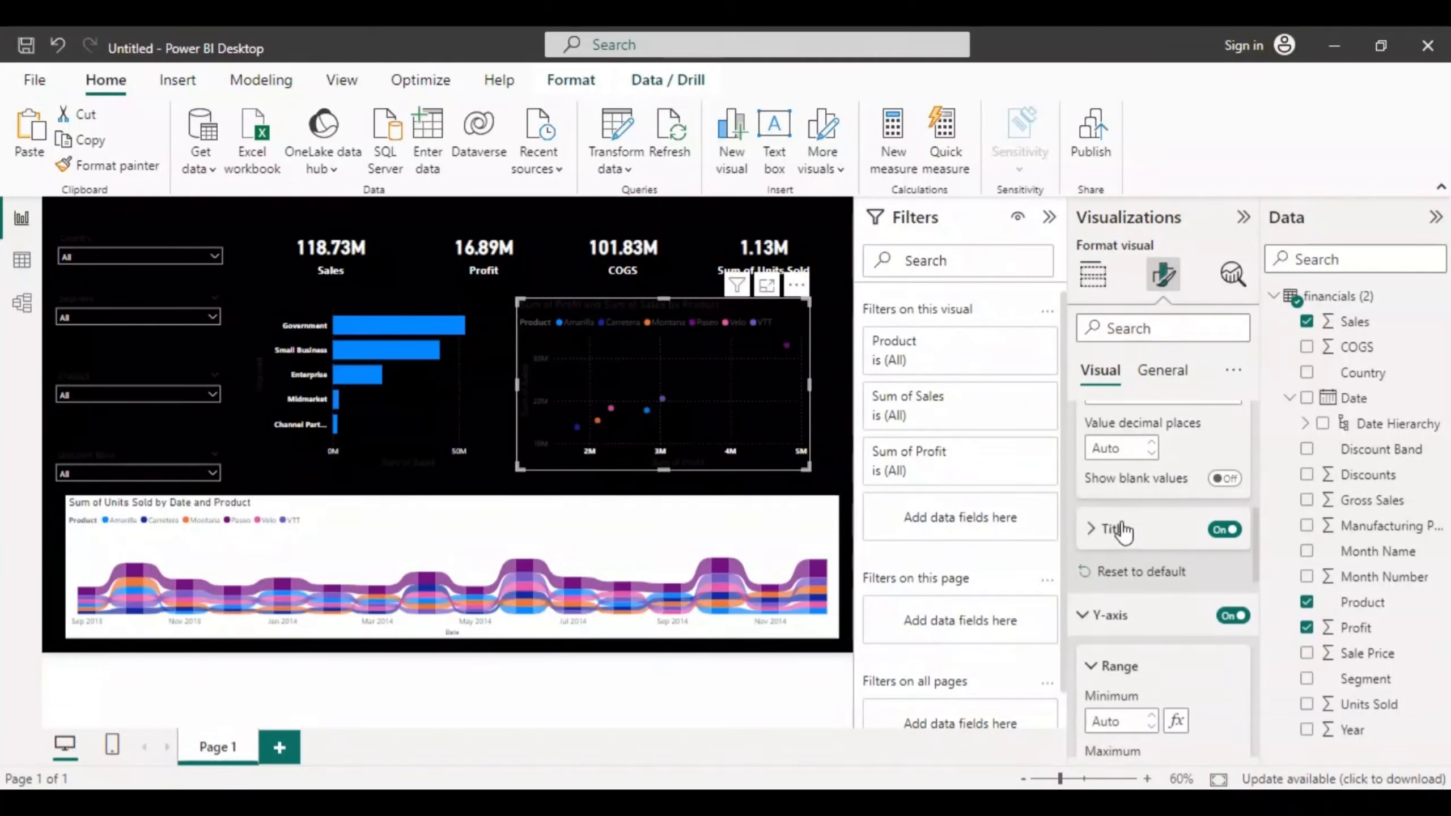
left_click(1222, 530)
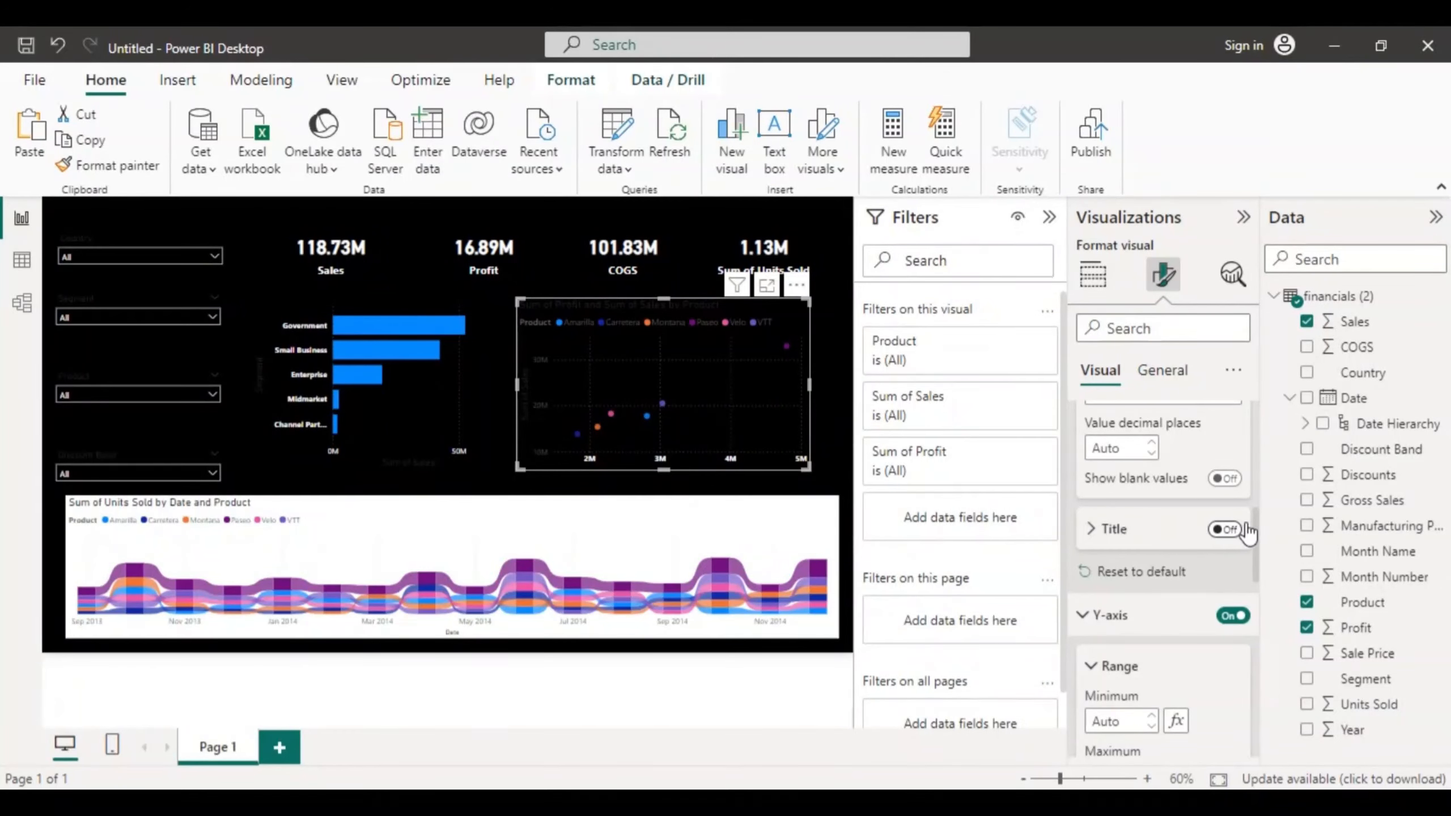
left_click(1225, 531)
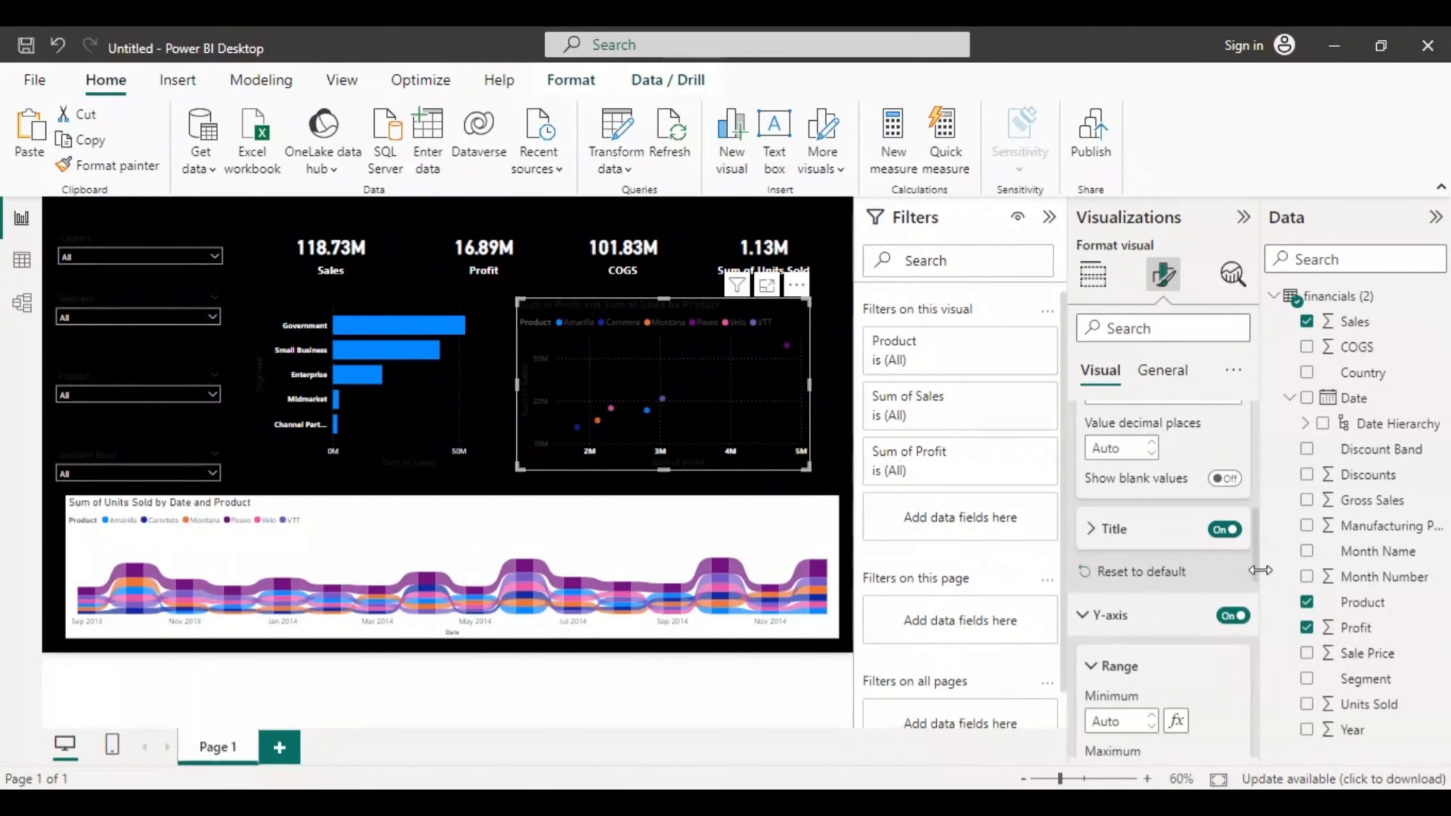
left_click(1083, 617)
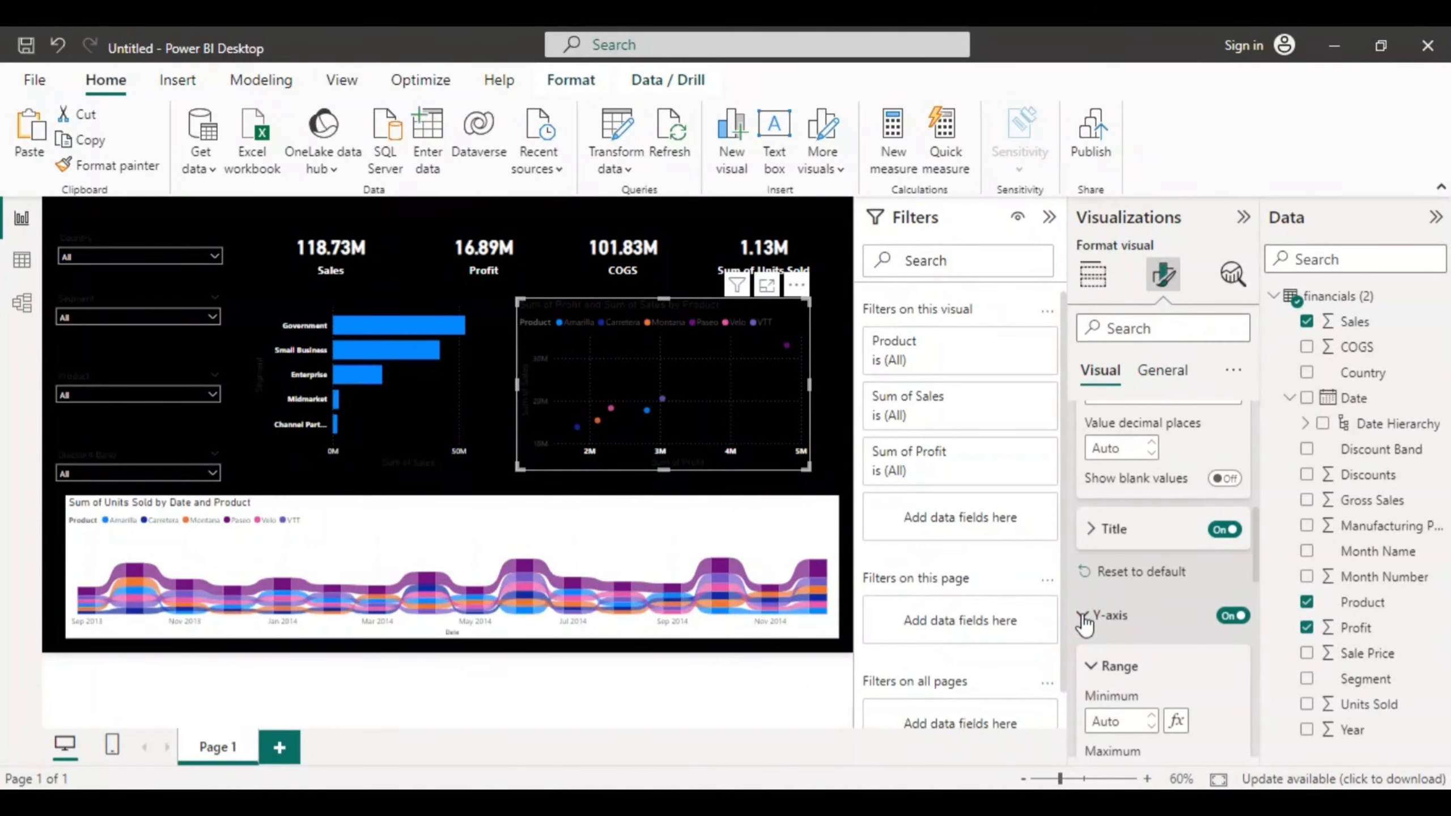
scroll(1256, 577, "up", 5)
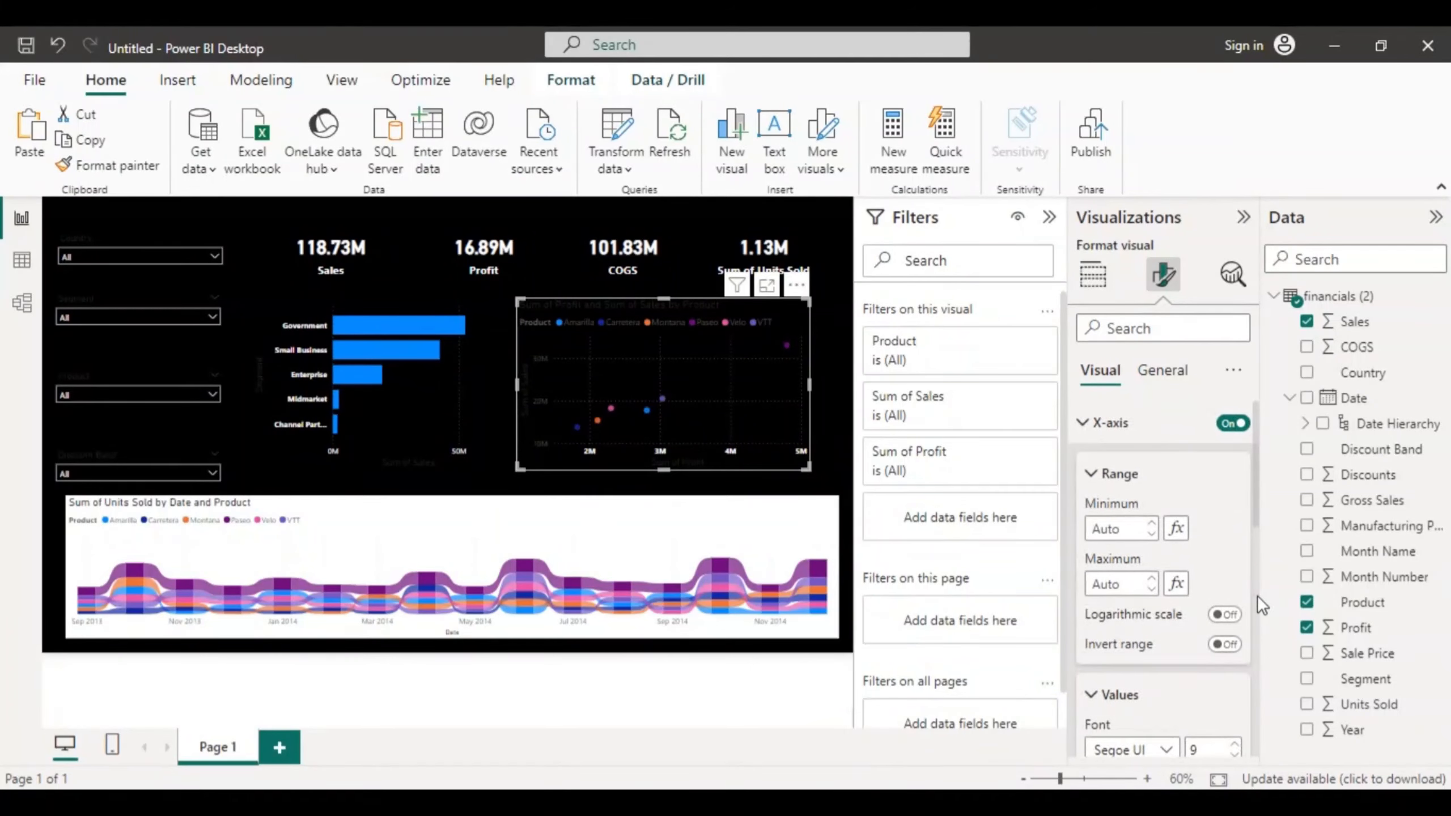
left_click_drag(1253, 518, 1255, 553)
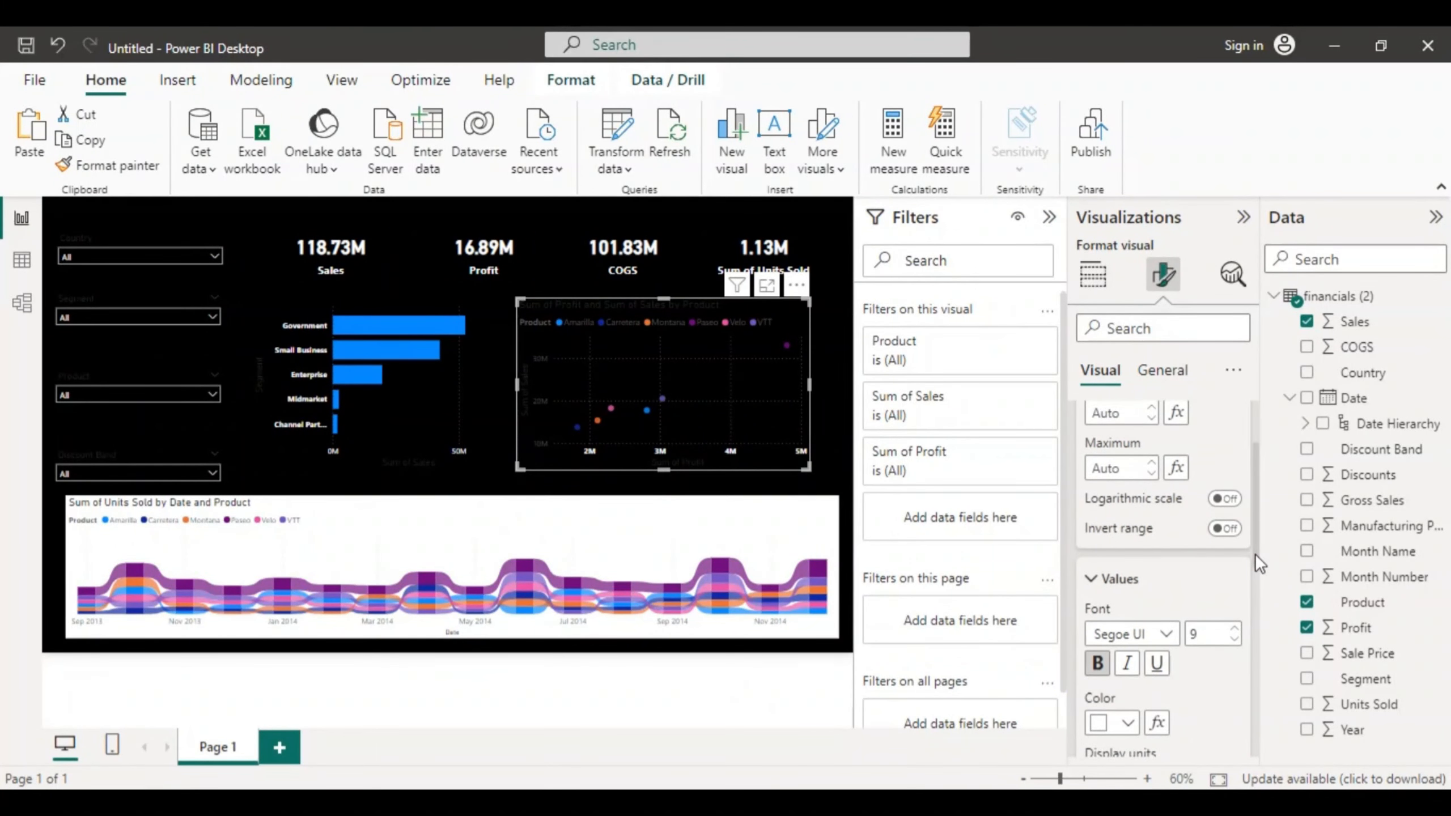
left_click_drag(1255, 540, 1255, 571)
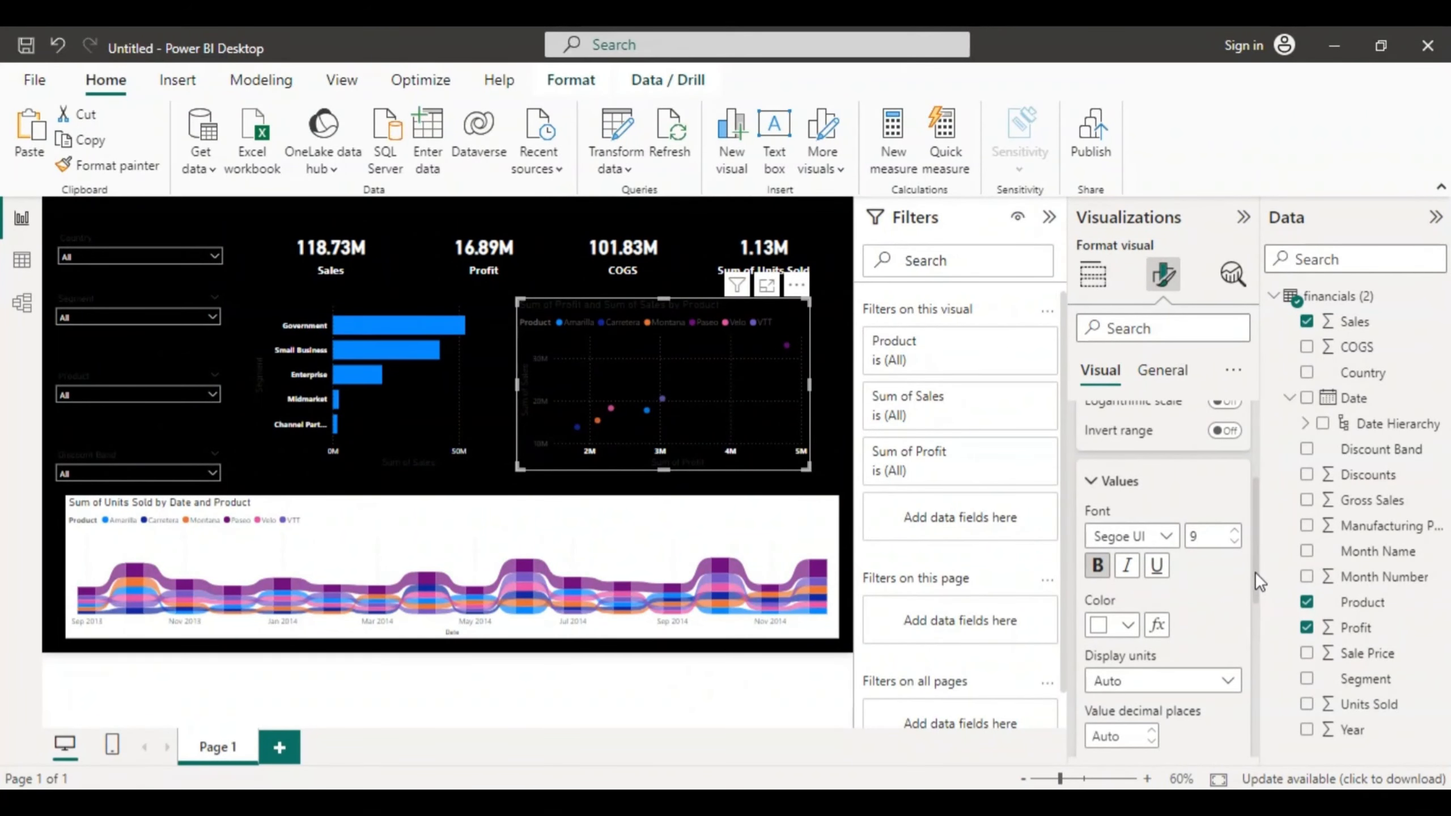
left_click(1130, 625)
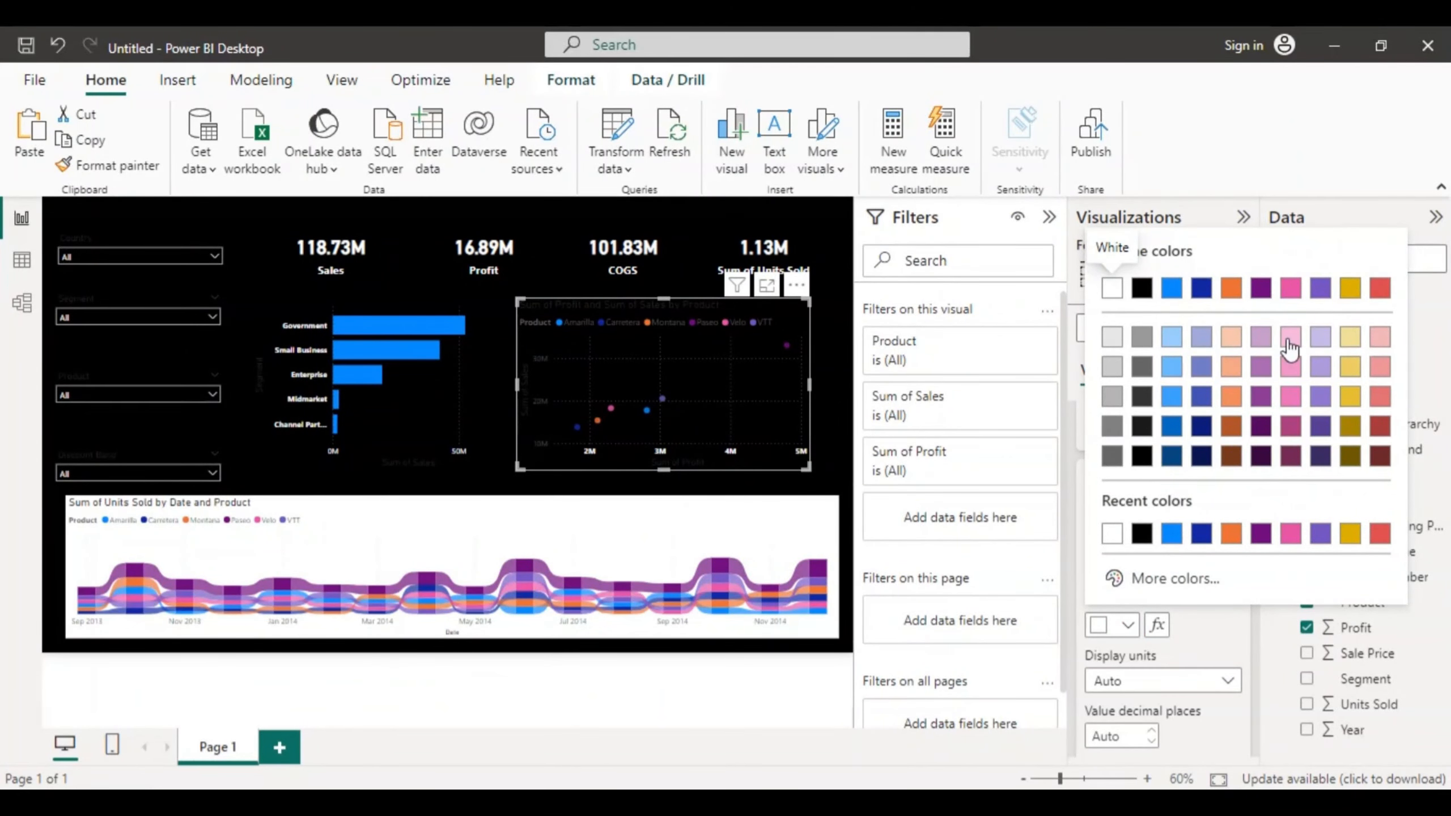
left_click(1213, 640)
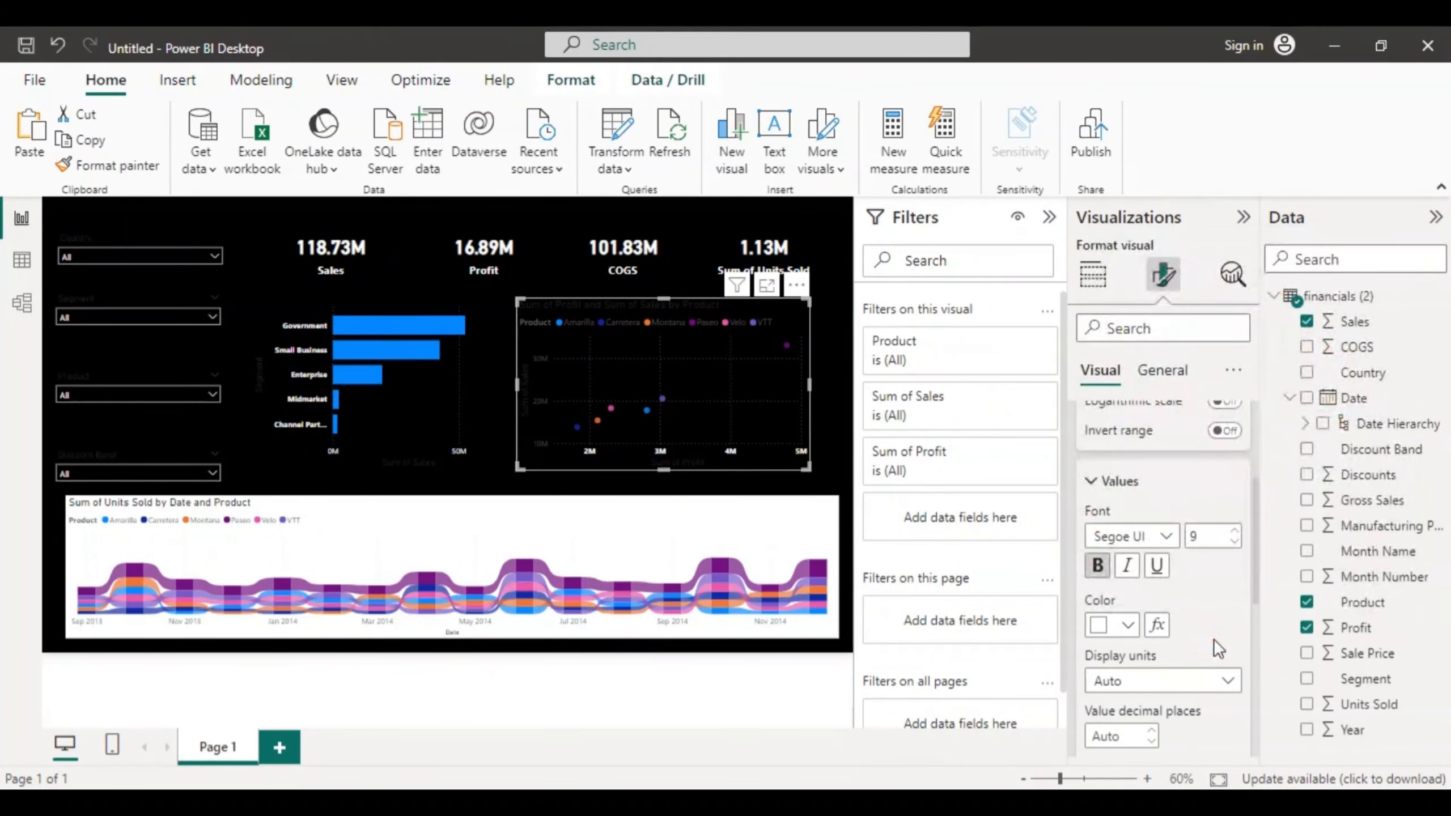
left_click(1257, 576)
left_click(1127, 626)
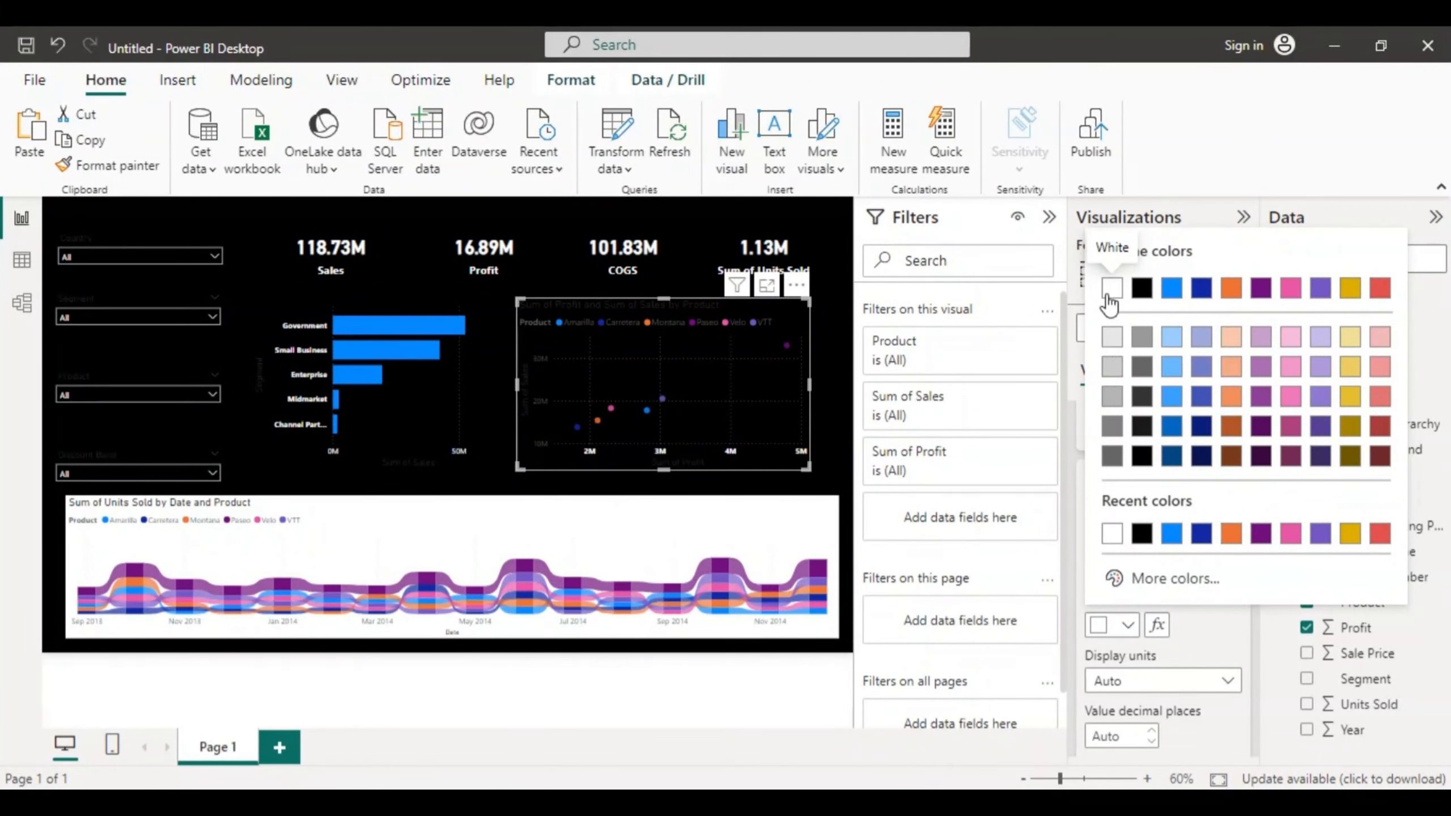
left_click(1110, 292)
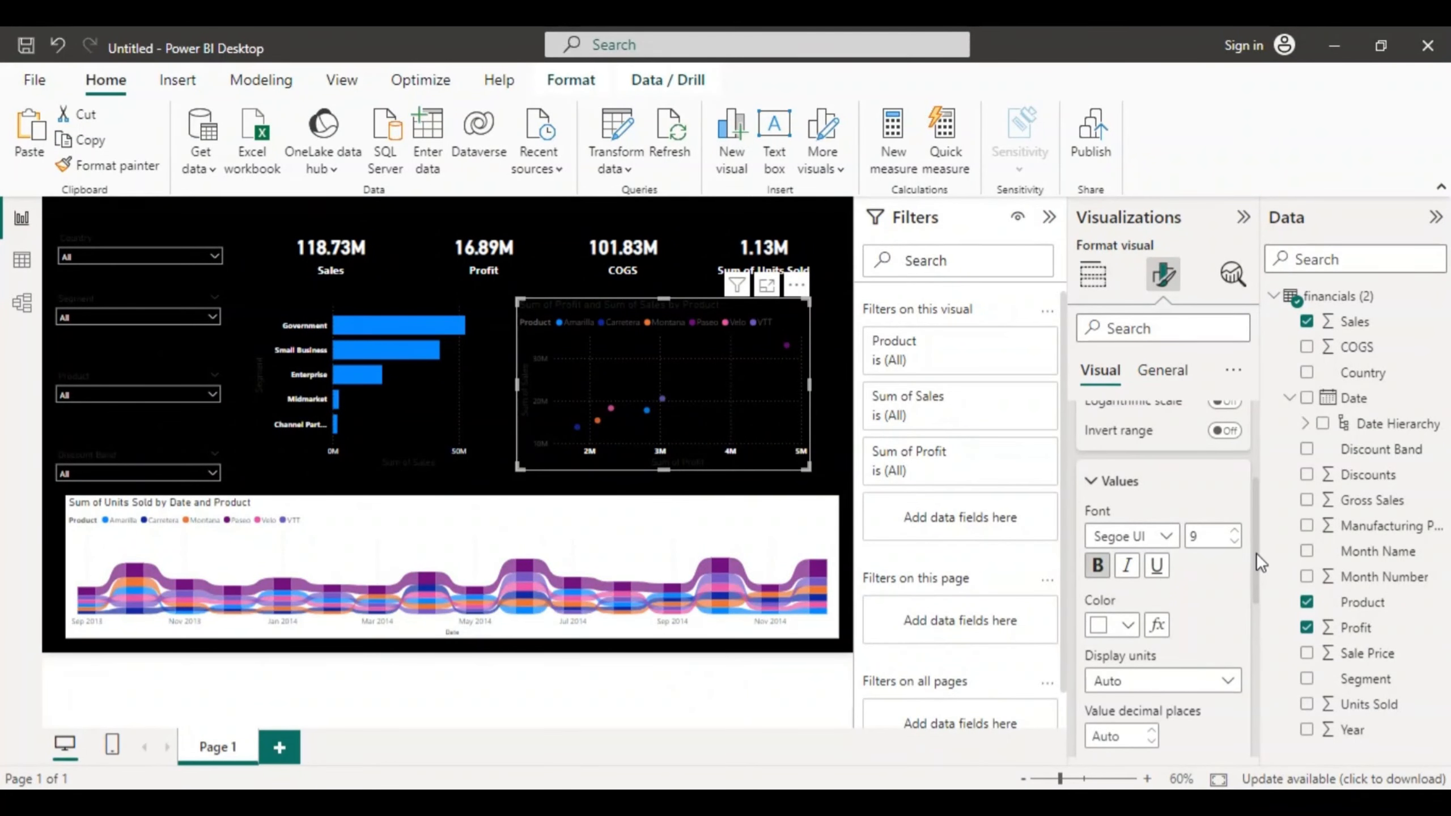
Step: Make the scatter chart's Y-axis value labels white and bold
left_click_drag(1258, 558, 1258, 617)
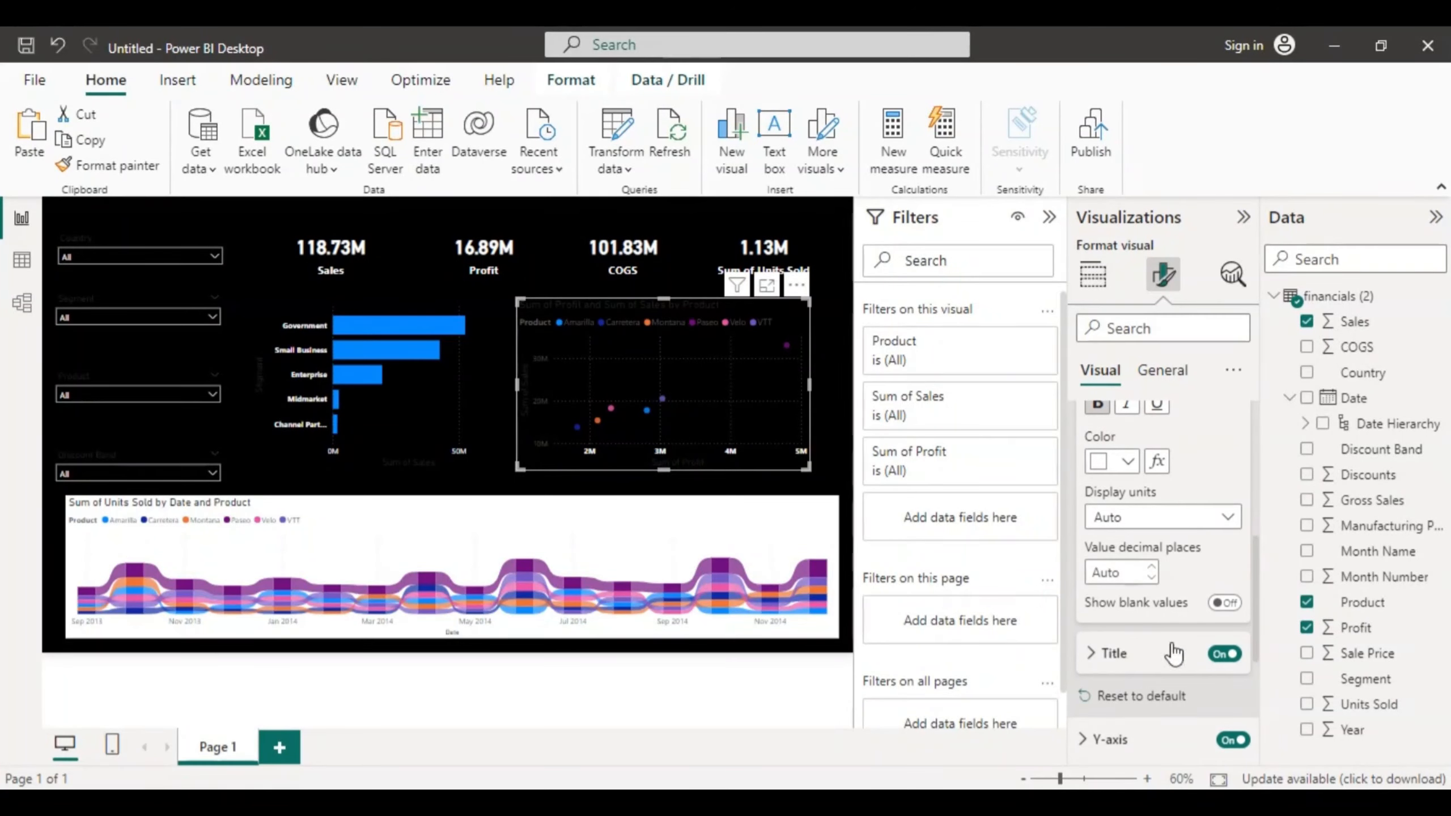
left_click(1090, 654)
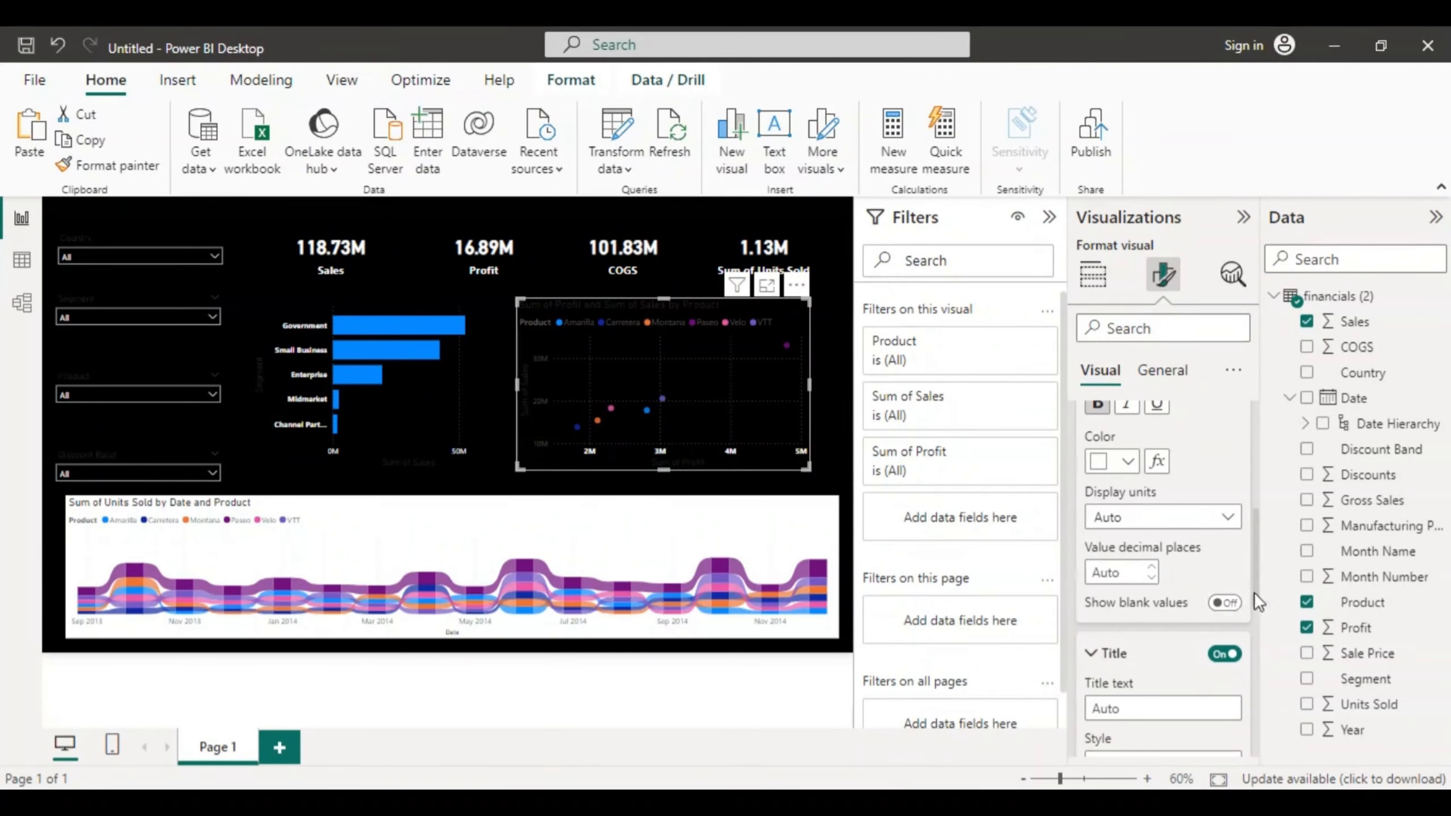
left_click_drag(1254, 590, 1258, 721)
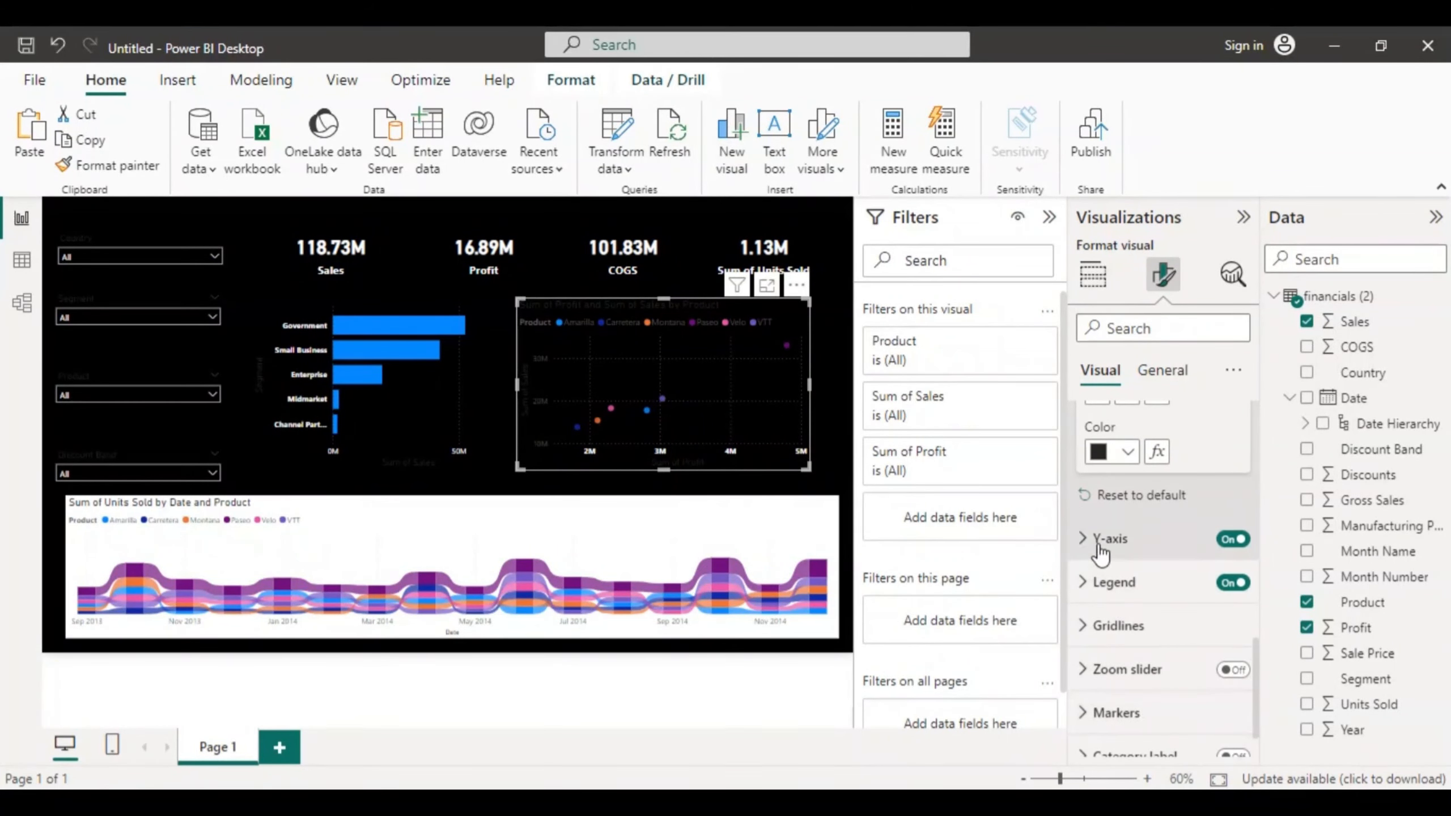
left_click(1083, 534)
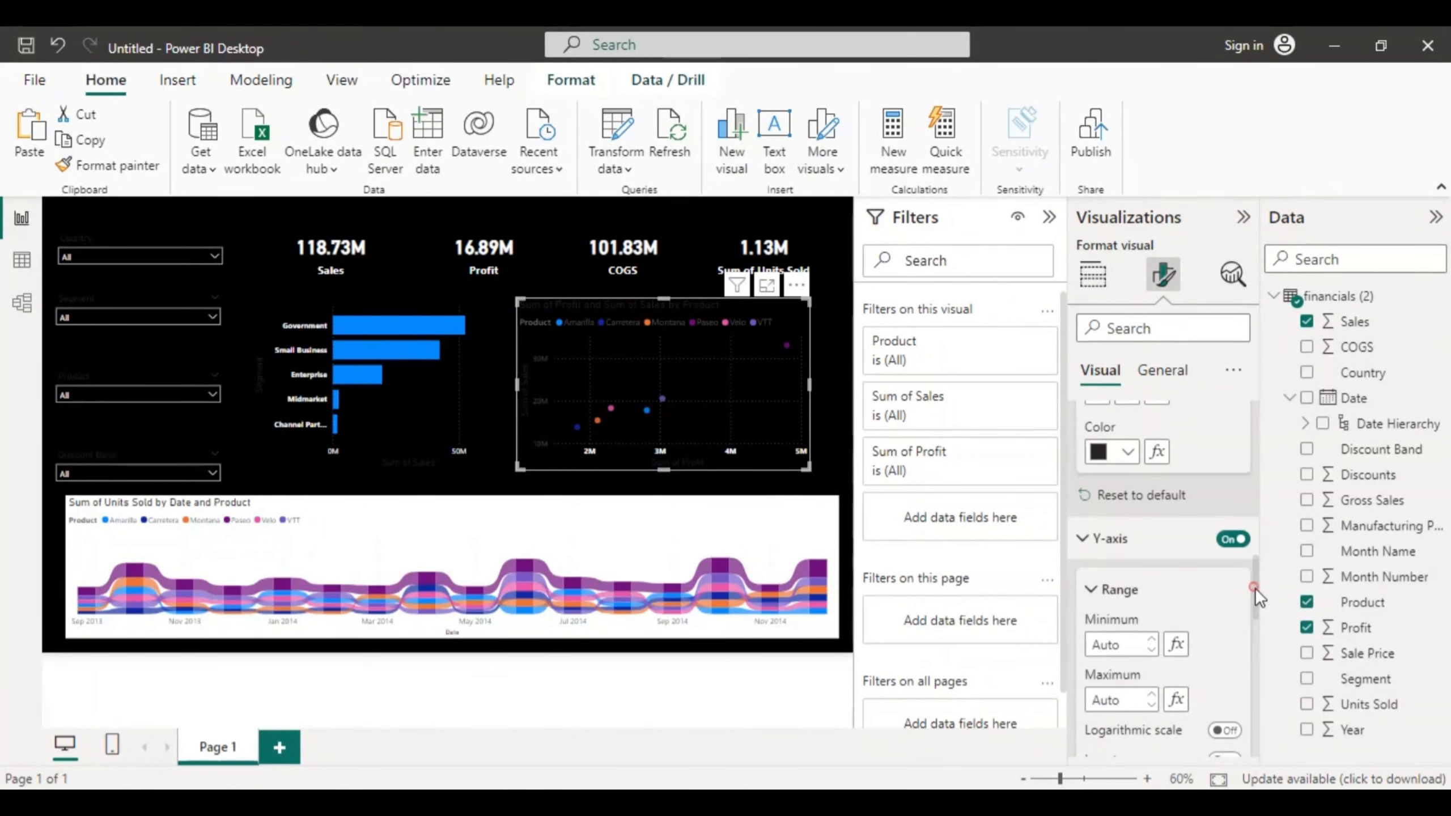
left_click_drag(1255, 588, 1255, 652)
left_click(1130, 609)
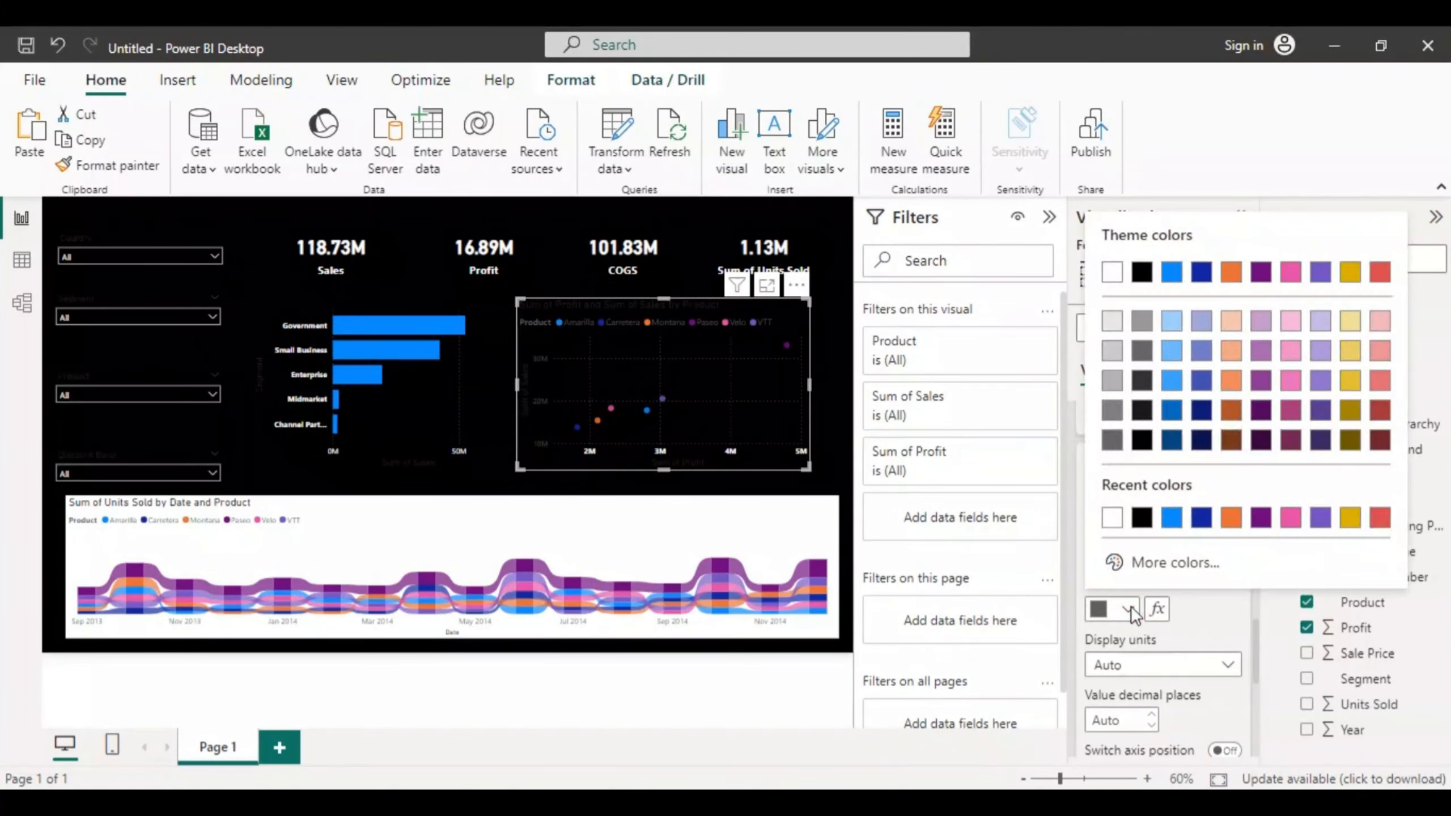
left_click(1112, 271)
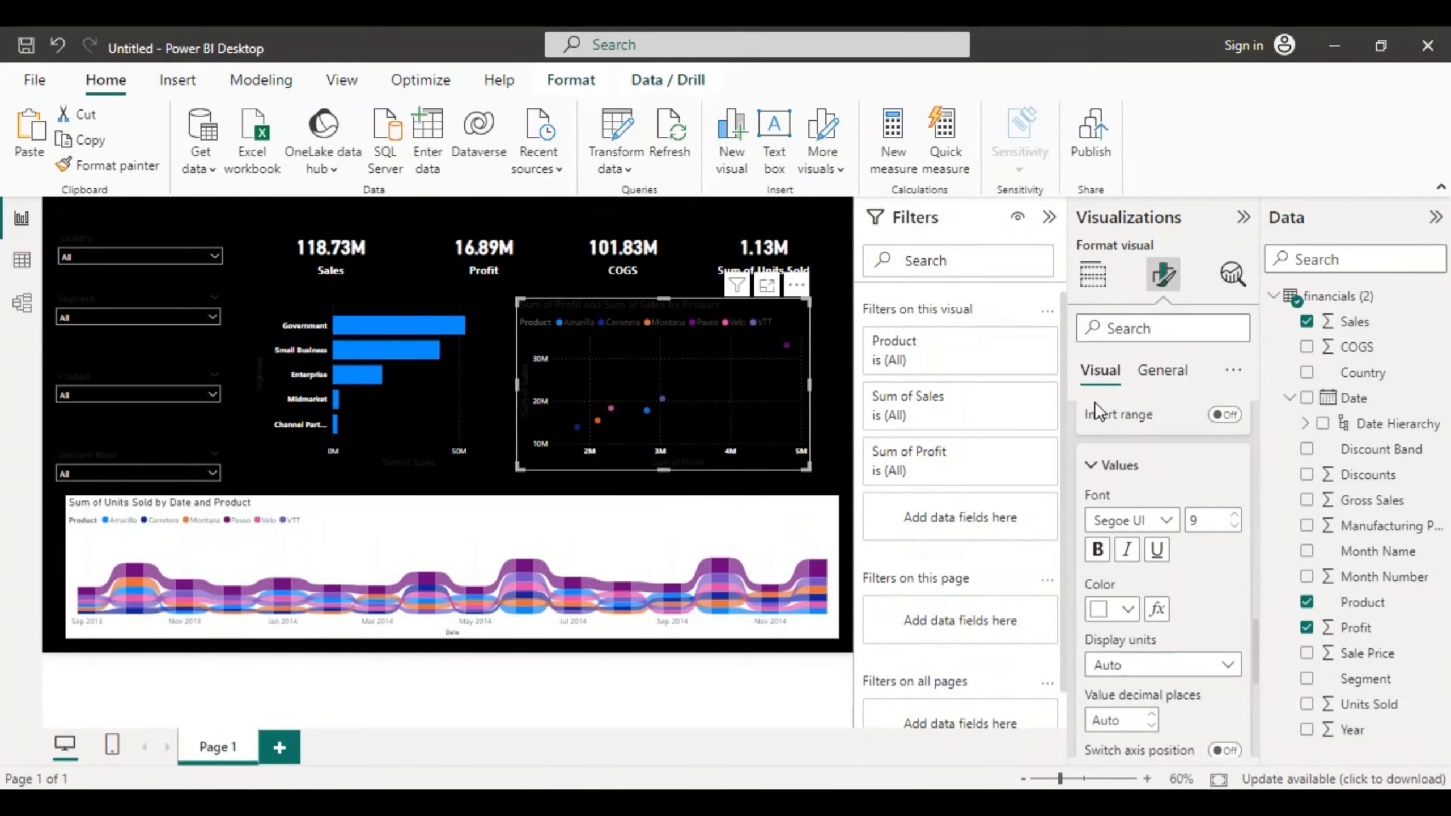
left_click(1098, 551)
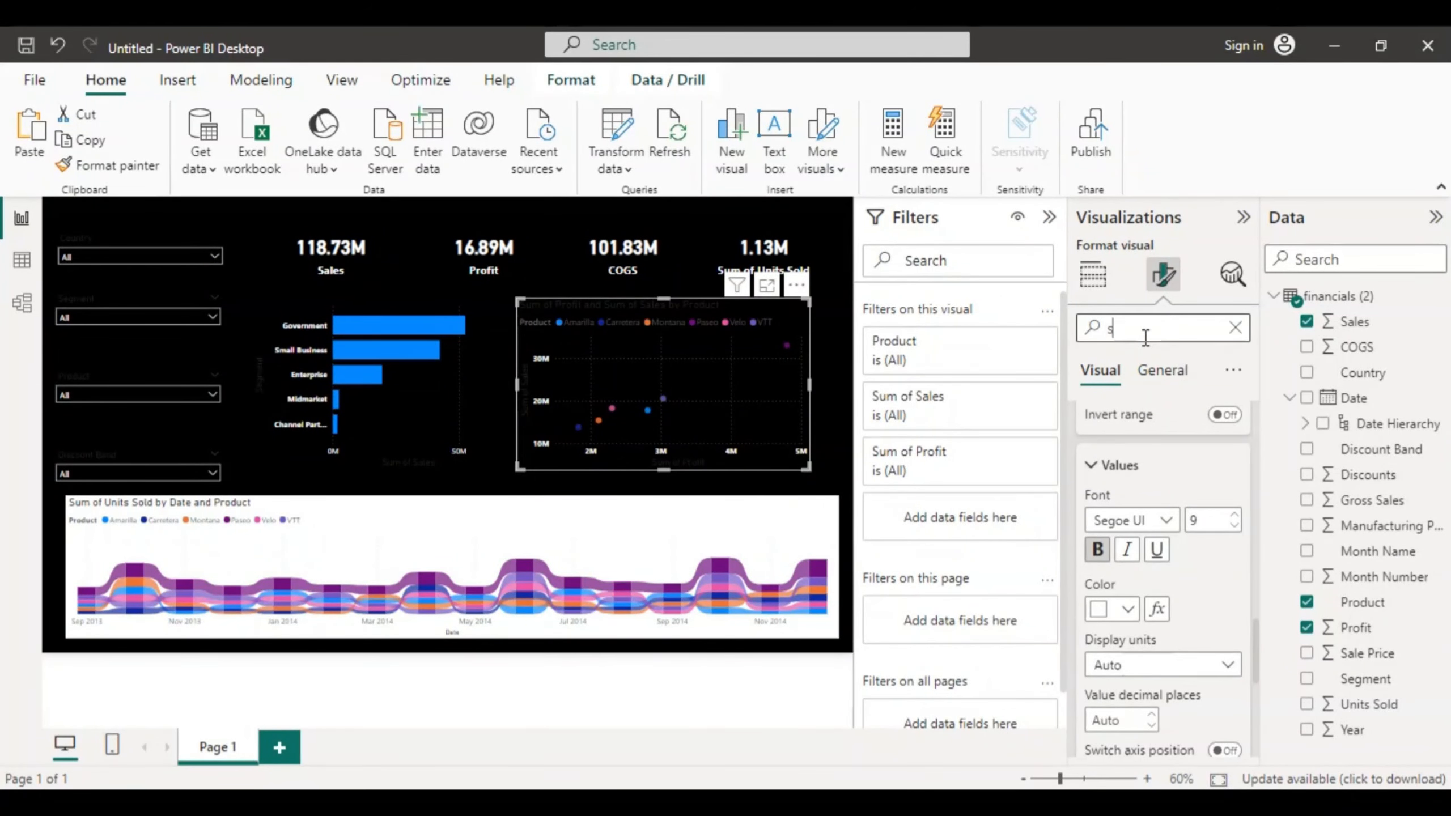
Step: Find the shape options for the scatter chart's markers and set them to diamonds with size 15
type("hape")
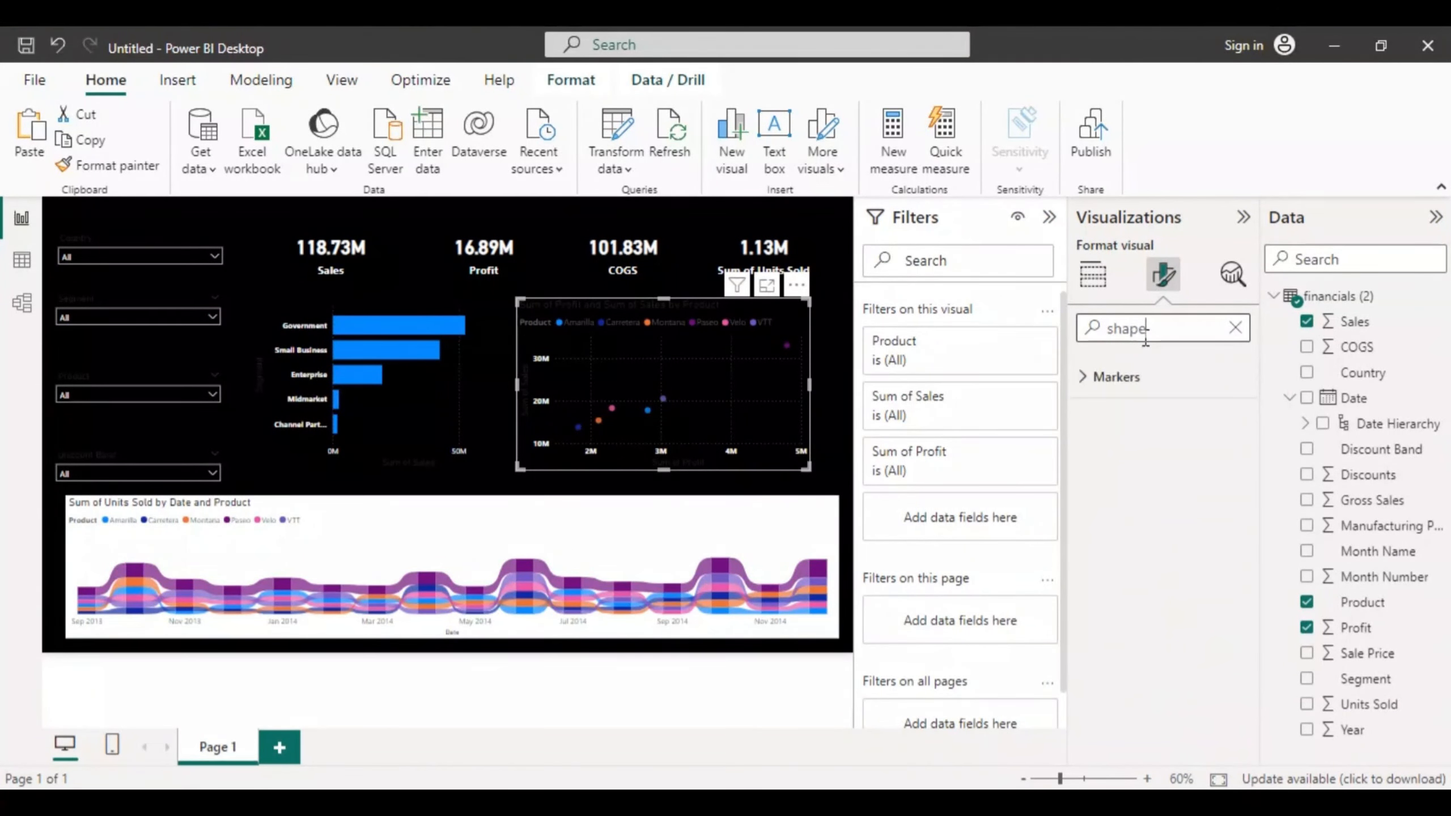
left_click(1236, 329)
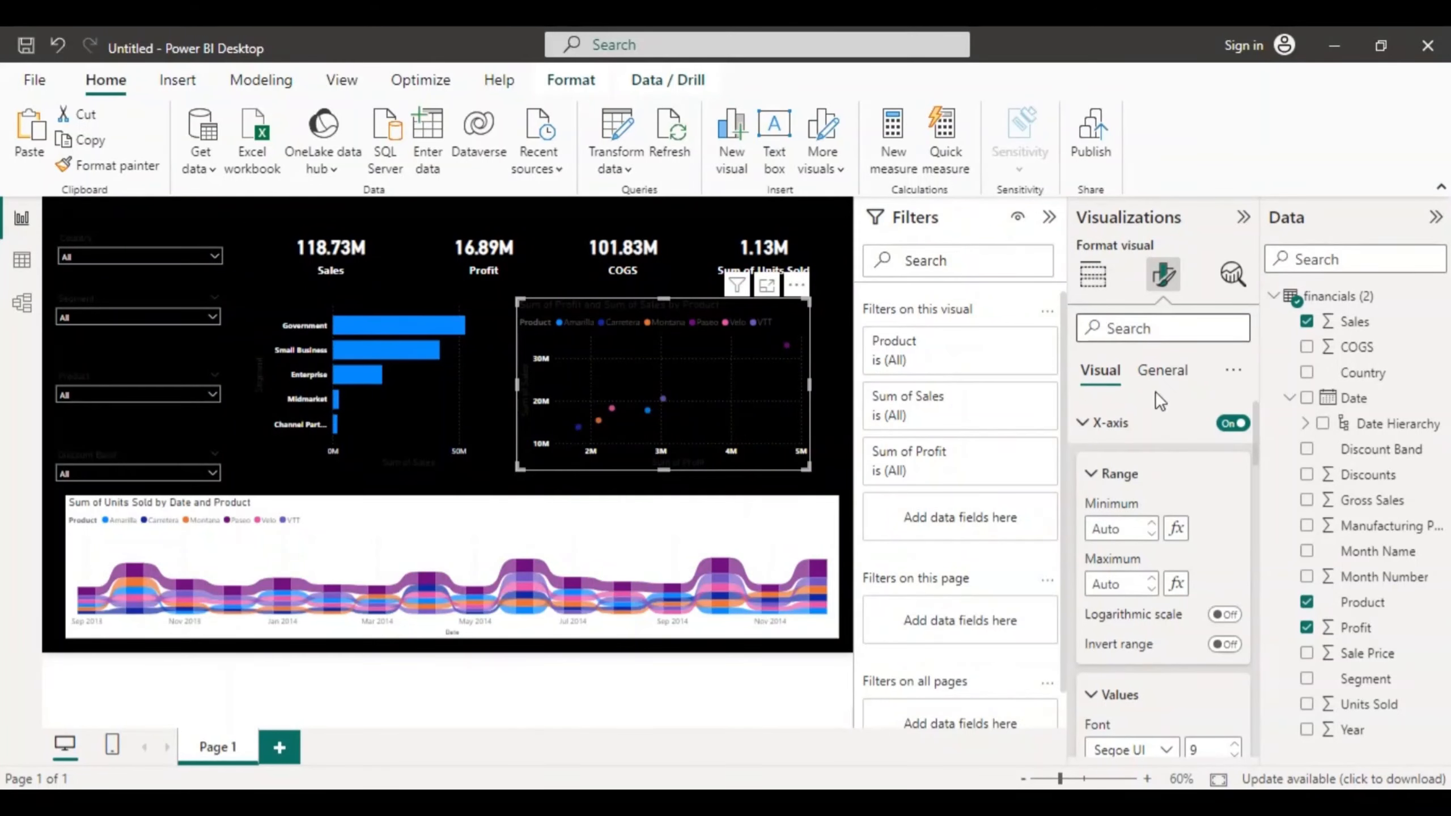
left_click(1163, 372)
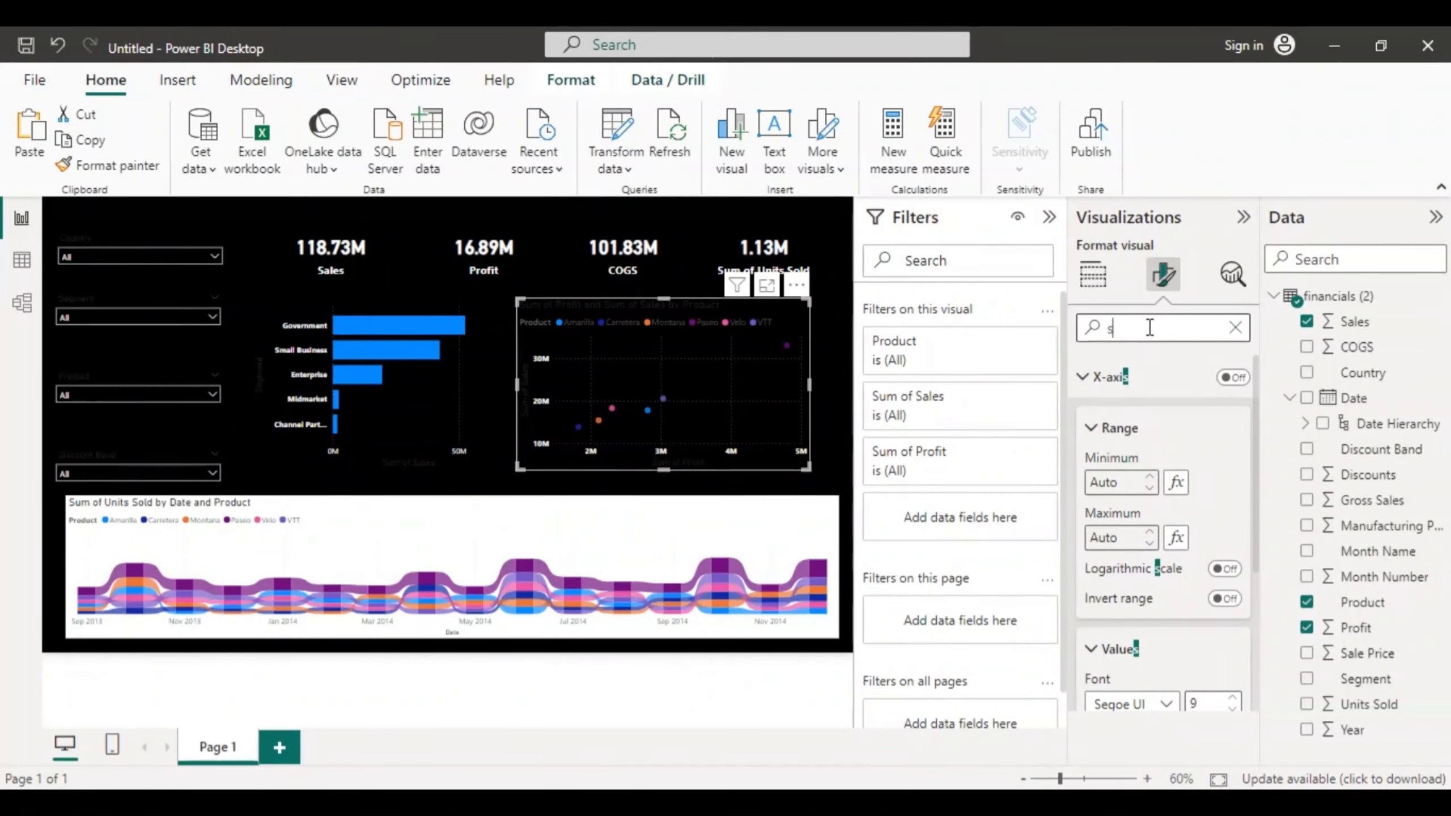
type("hape")
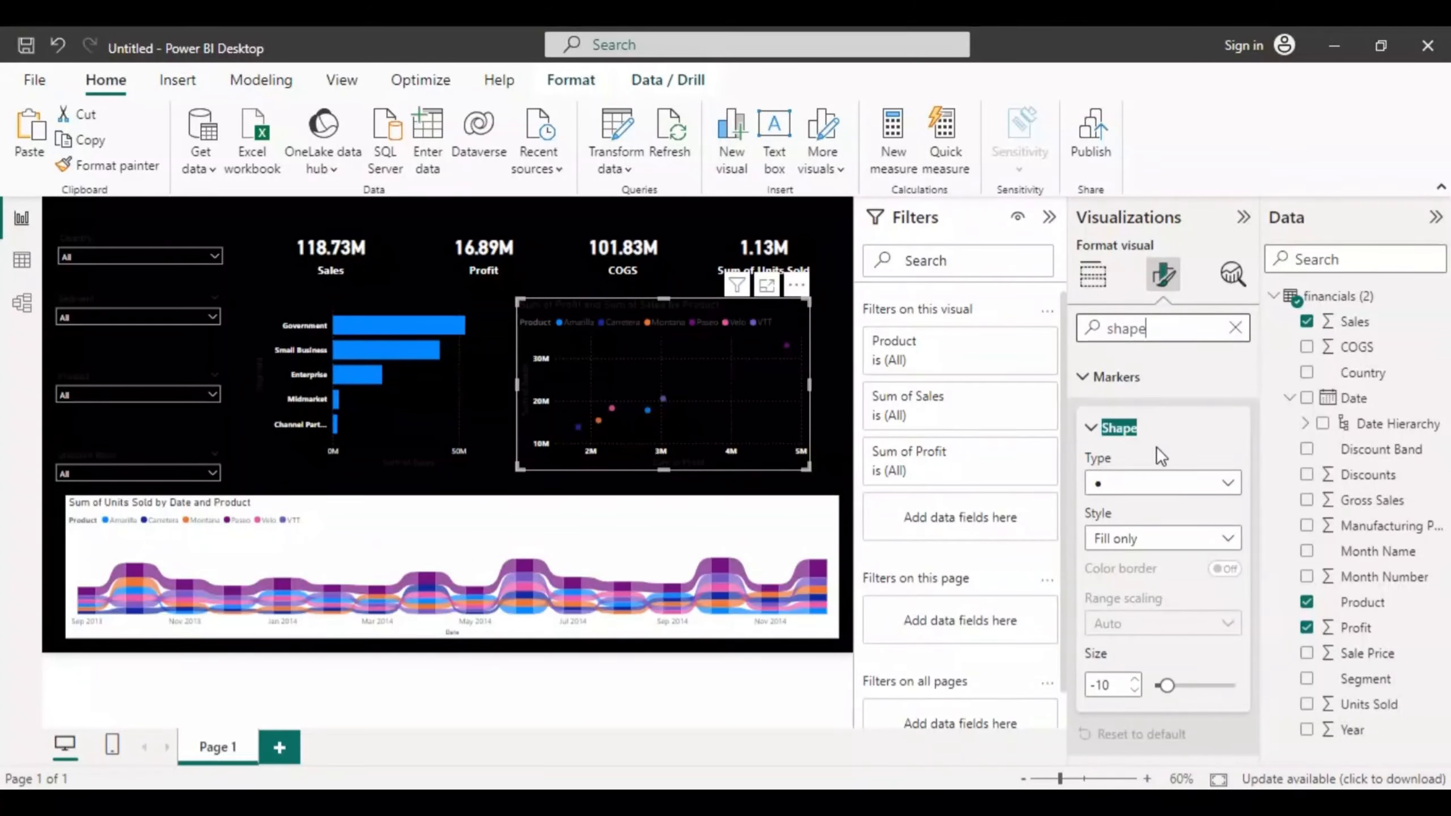
left_click(1227, 482)
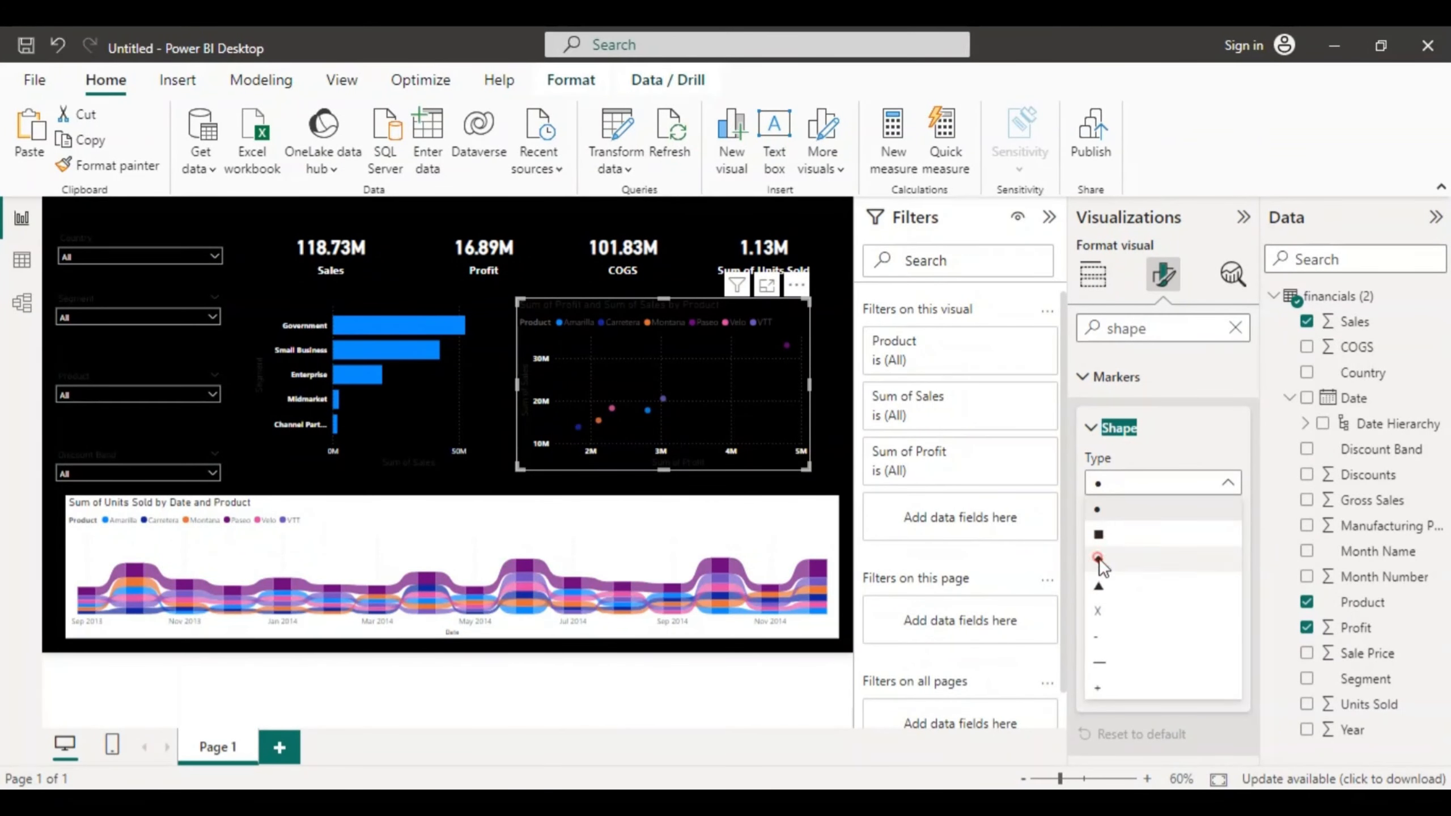
left_click(1099, 559)
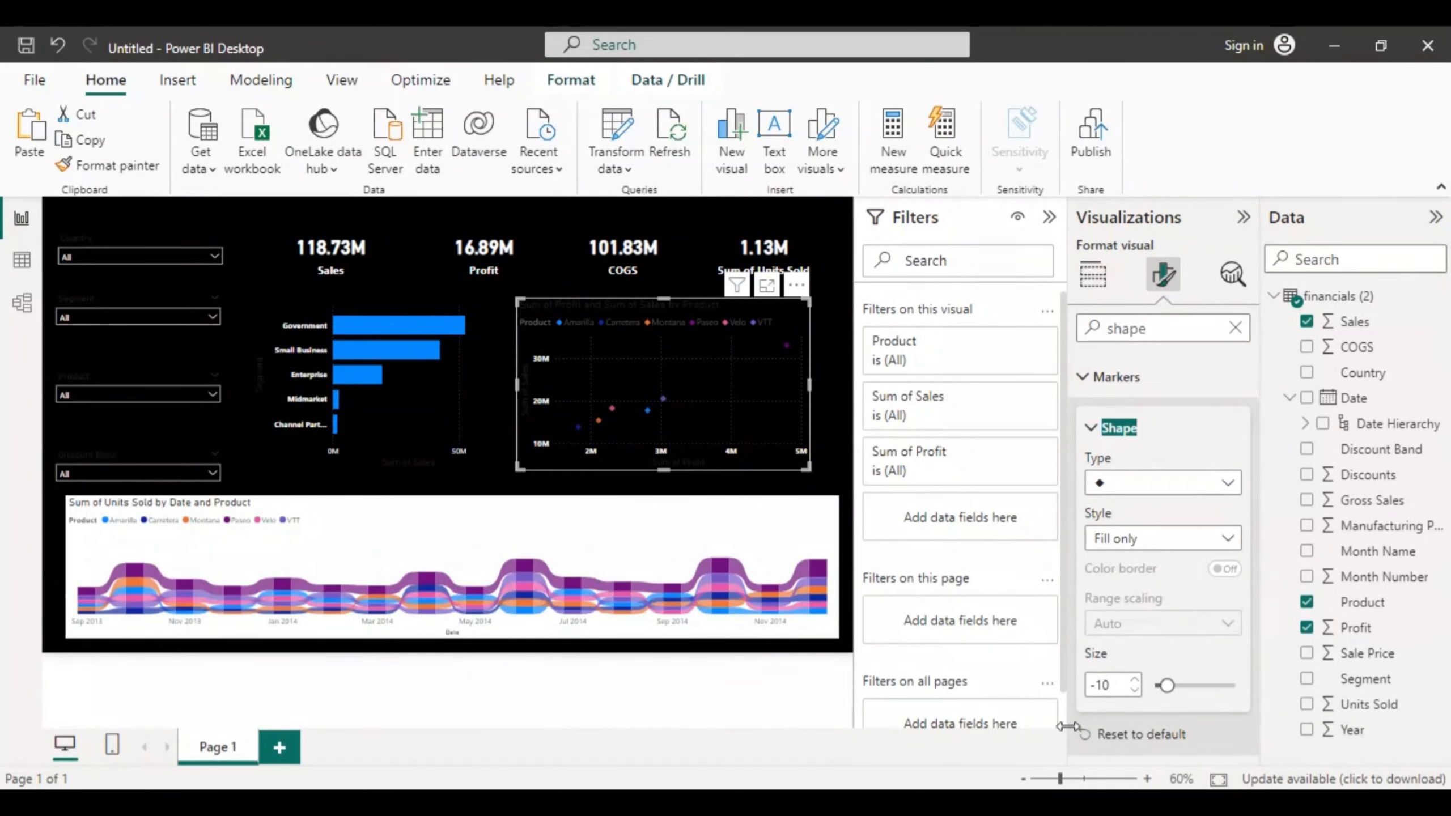
double_click(1112, 685)
type("15")
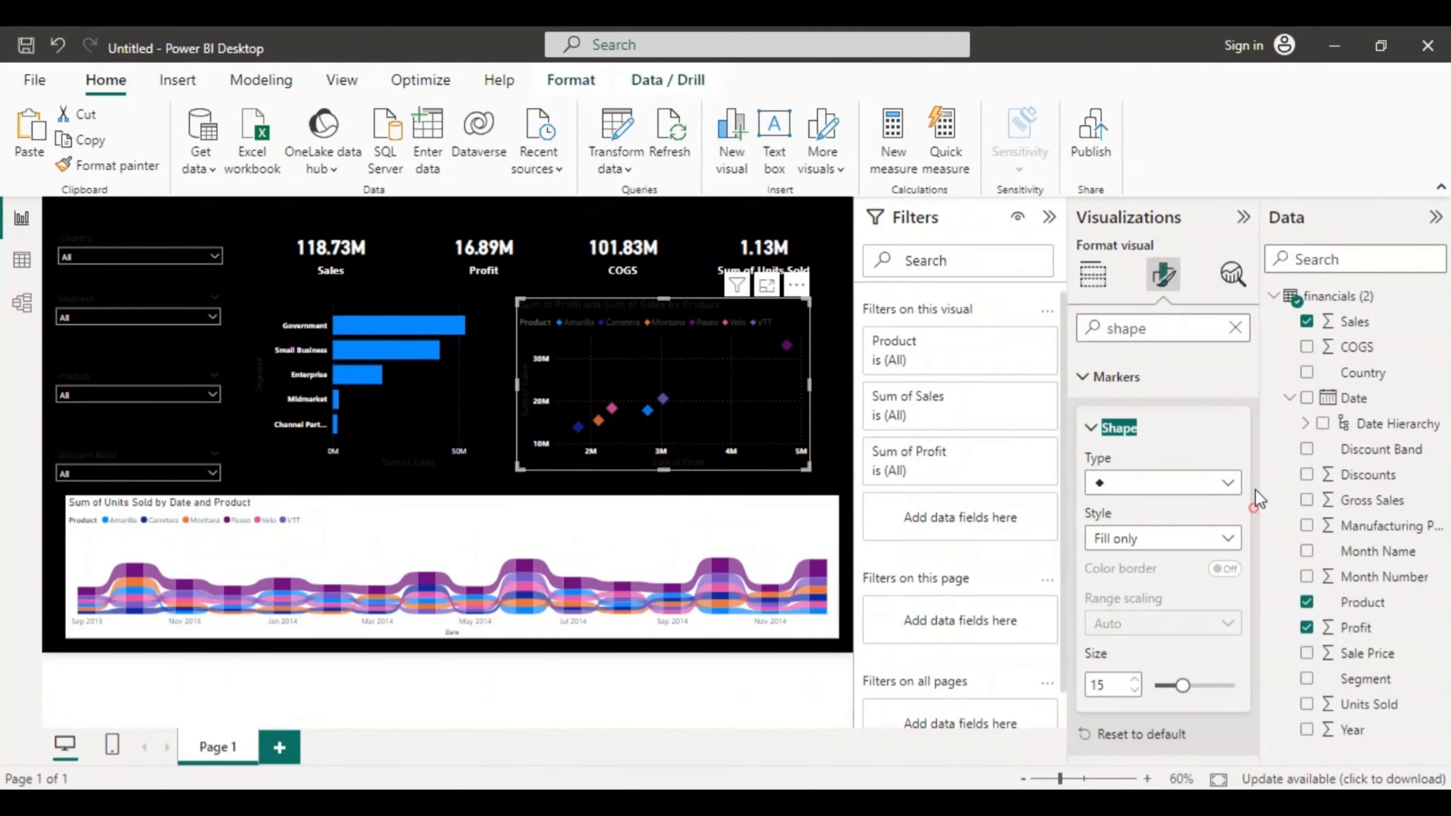
Step: Clear the format option search and turn off the scatter chart's title
left_click(1235, 328)
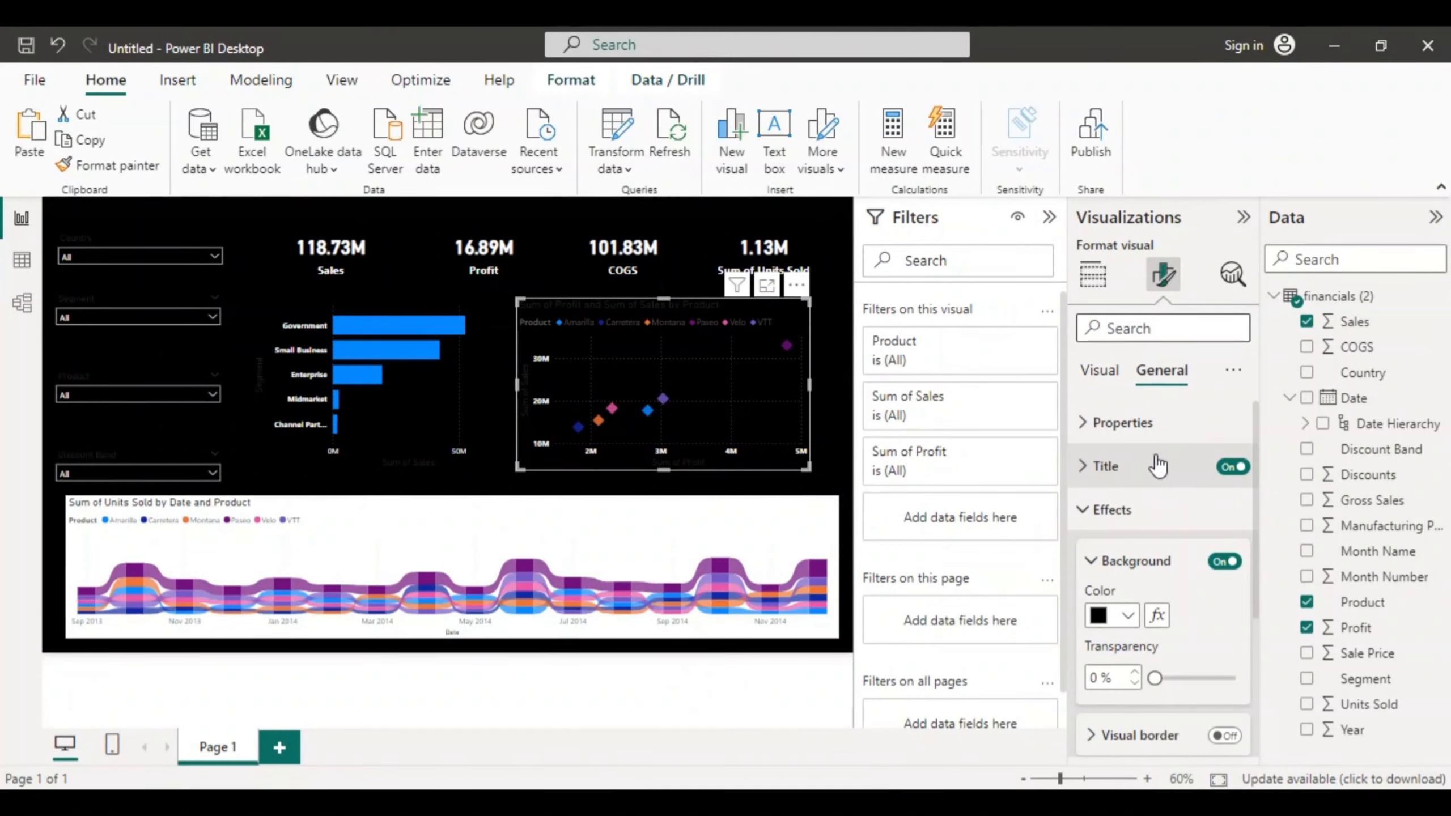
left_click(1231, 469)
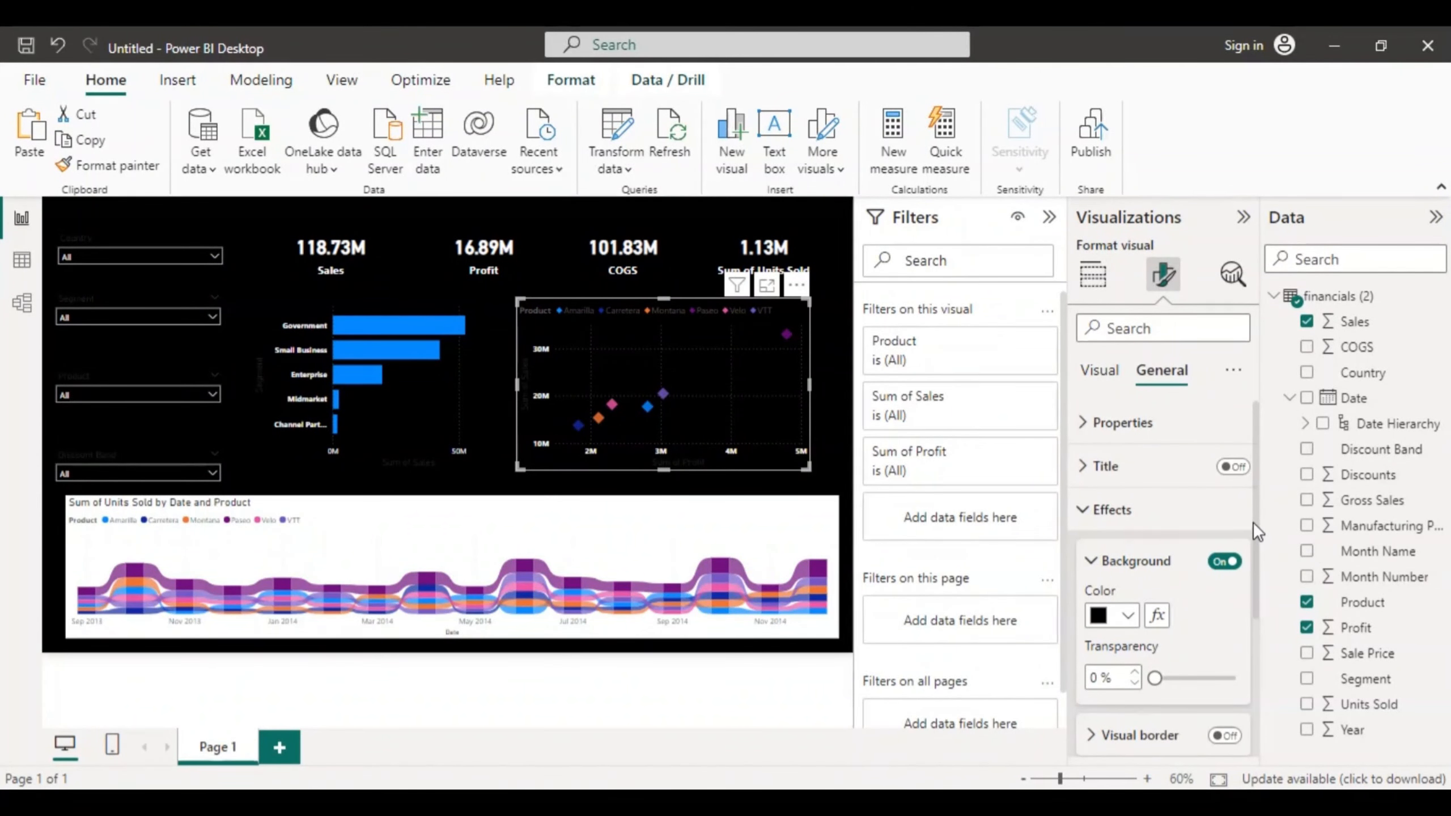
Step: Set the background color of the Sum of Units Sold by Date and Product ribbon chart to black
left_click_drag(1253, 468, 1267, 641)
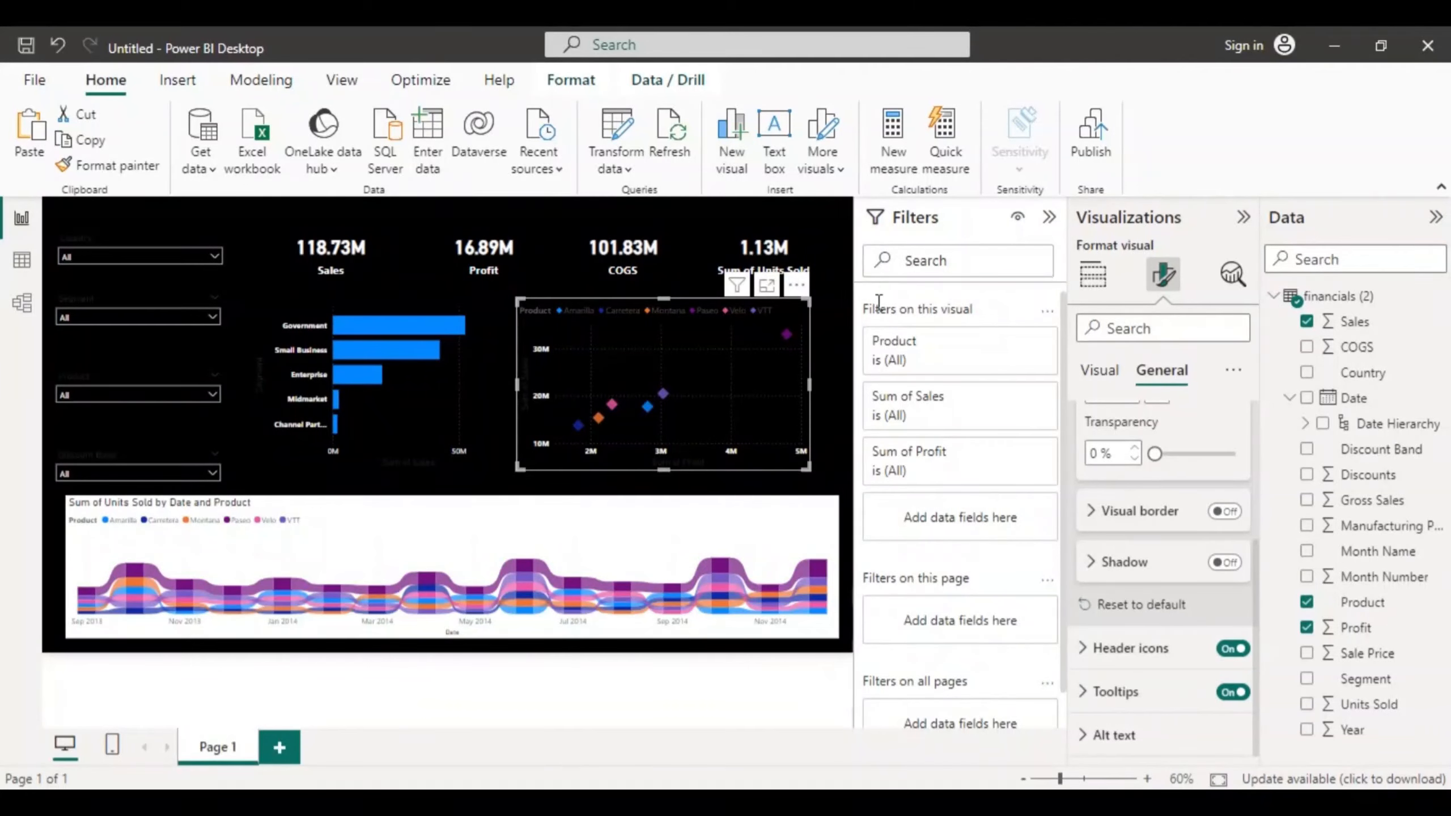
left_click(397, 536)
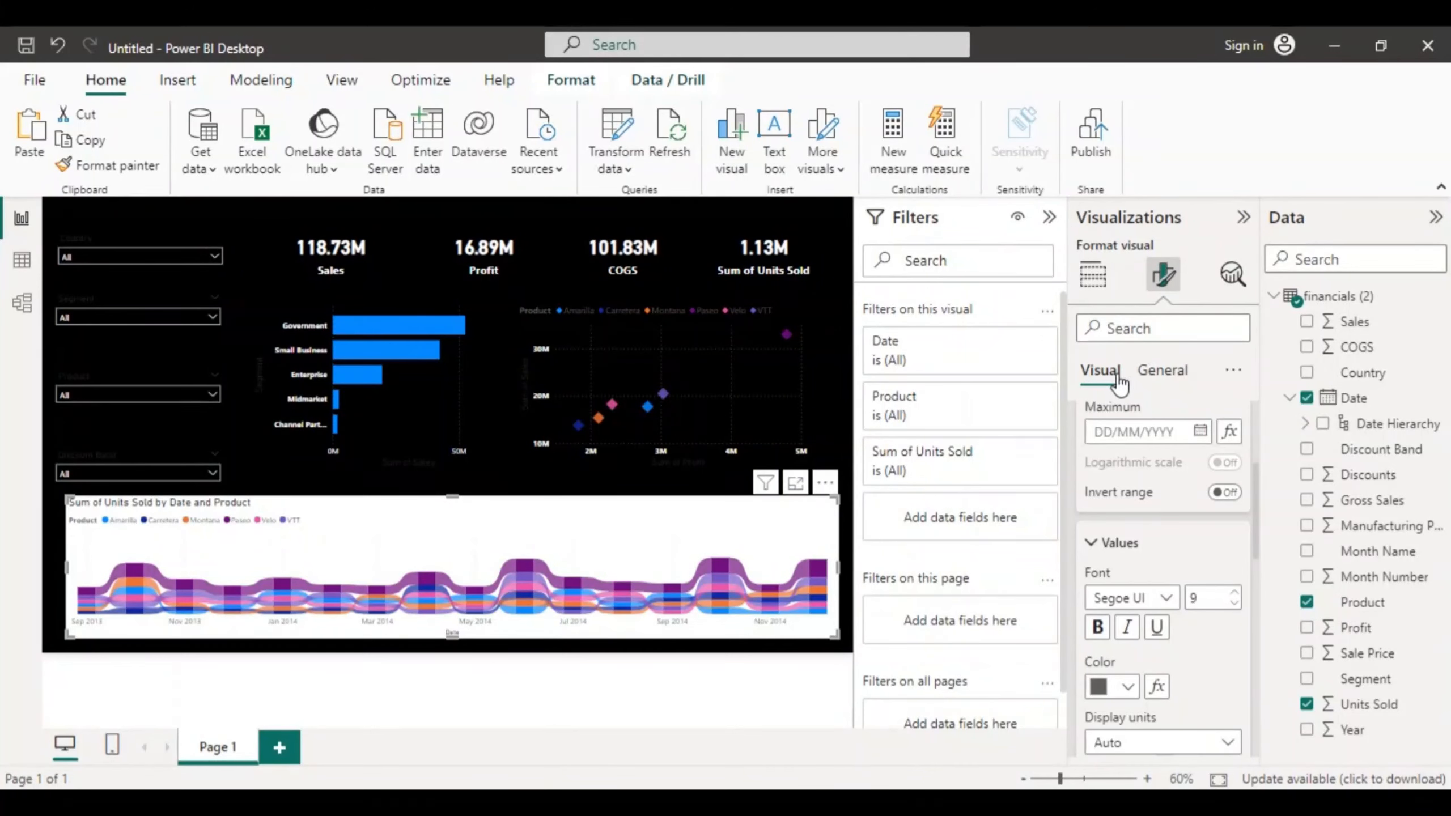
left_click(1103, 372)
left_click_drag(1257, 473, 1256, 515)
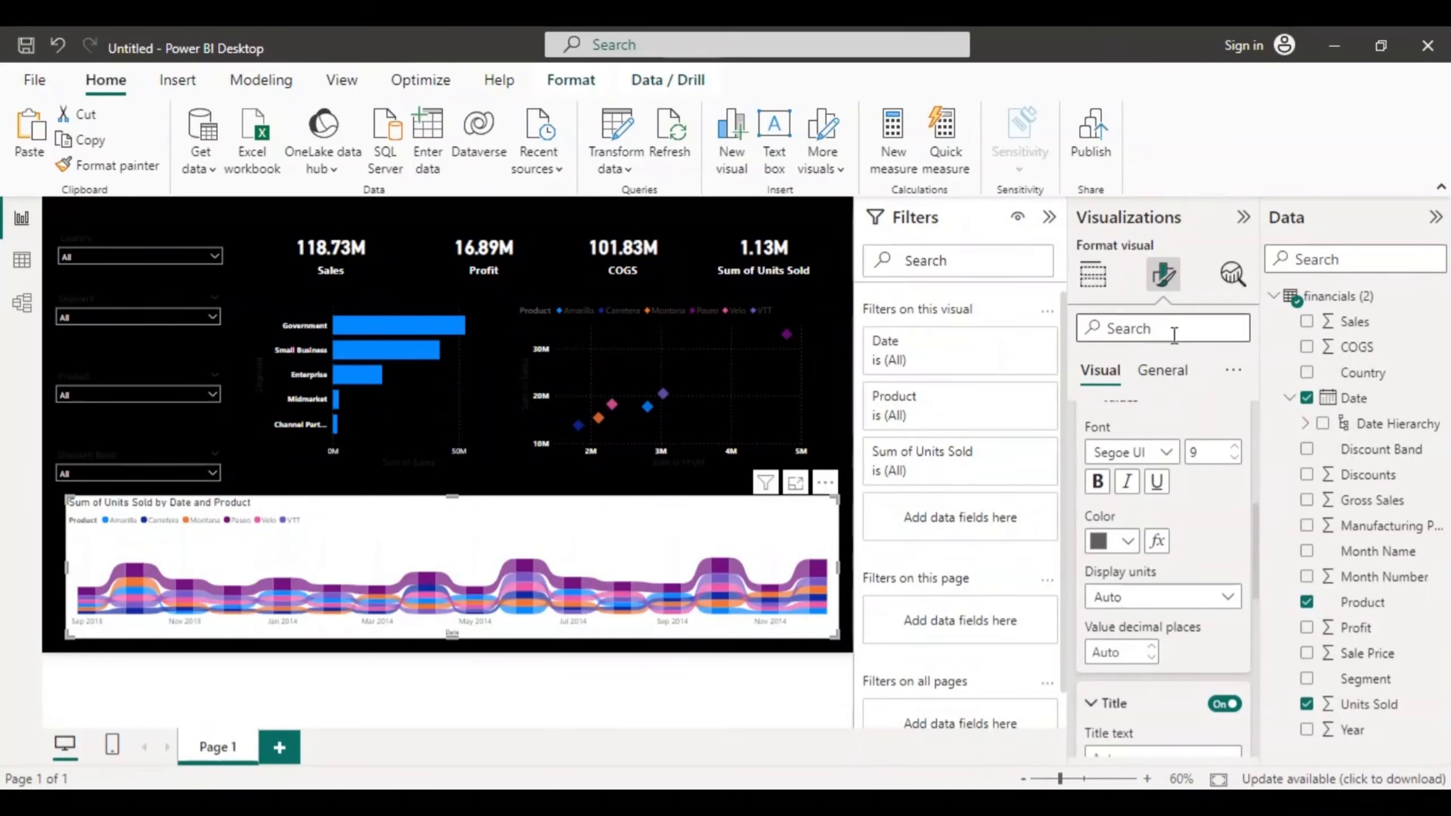
left_click(1160, 371)
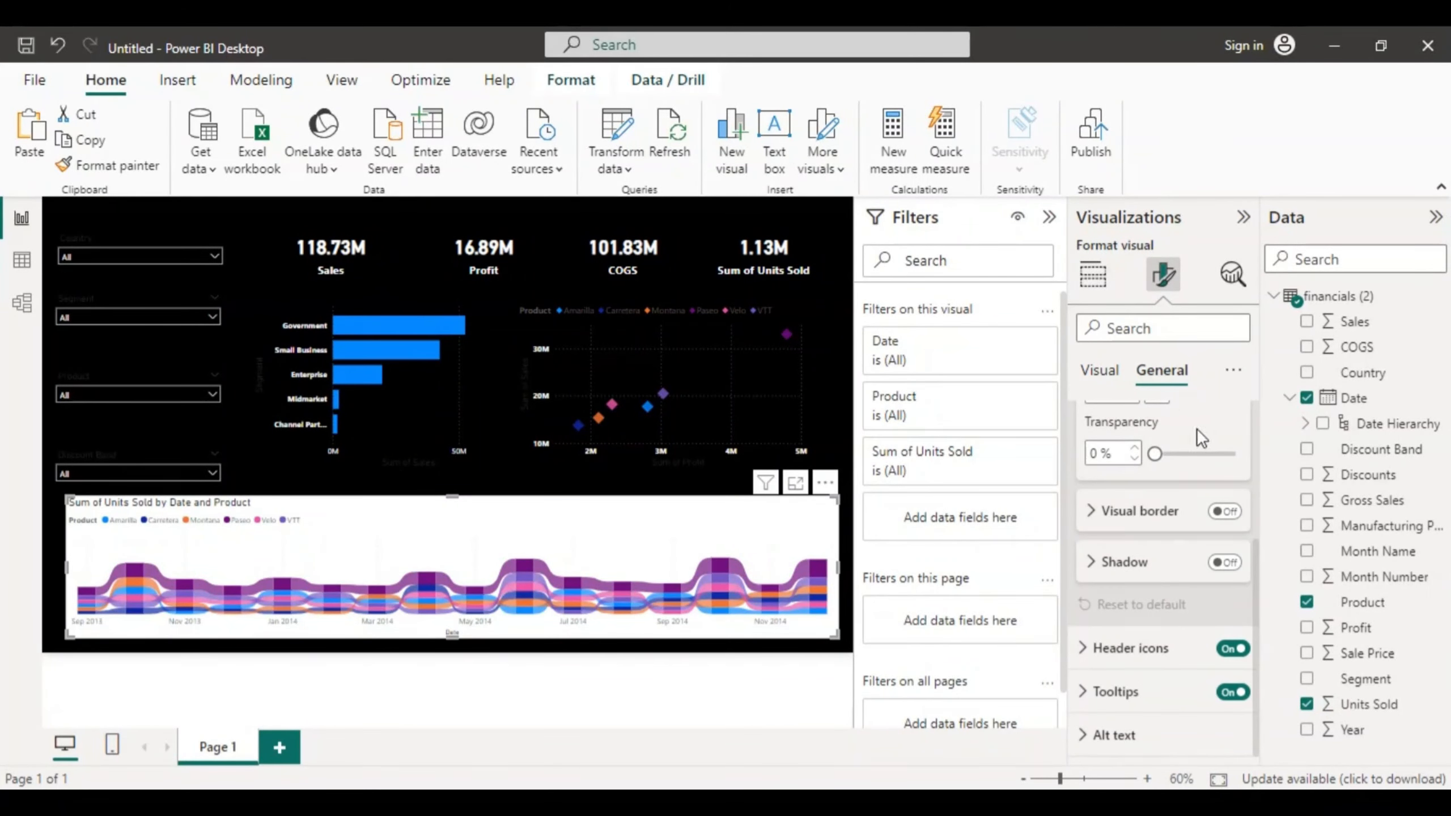
left_click_drag(1254, 452, 1254, 407)
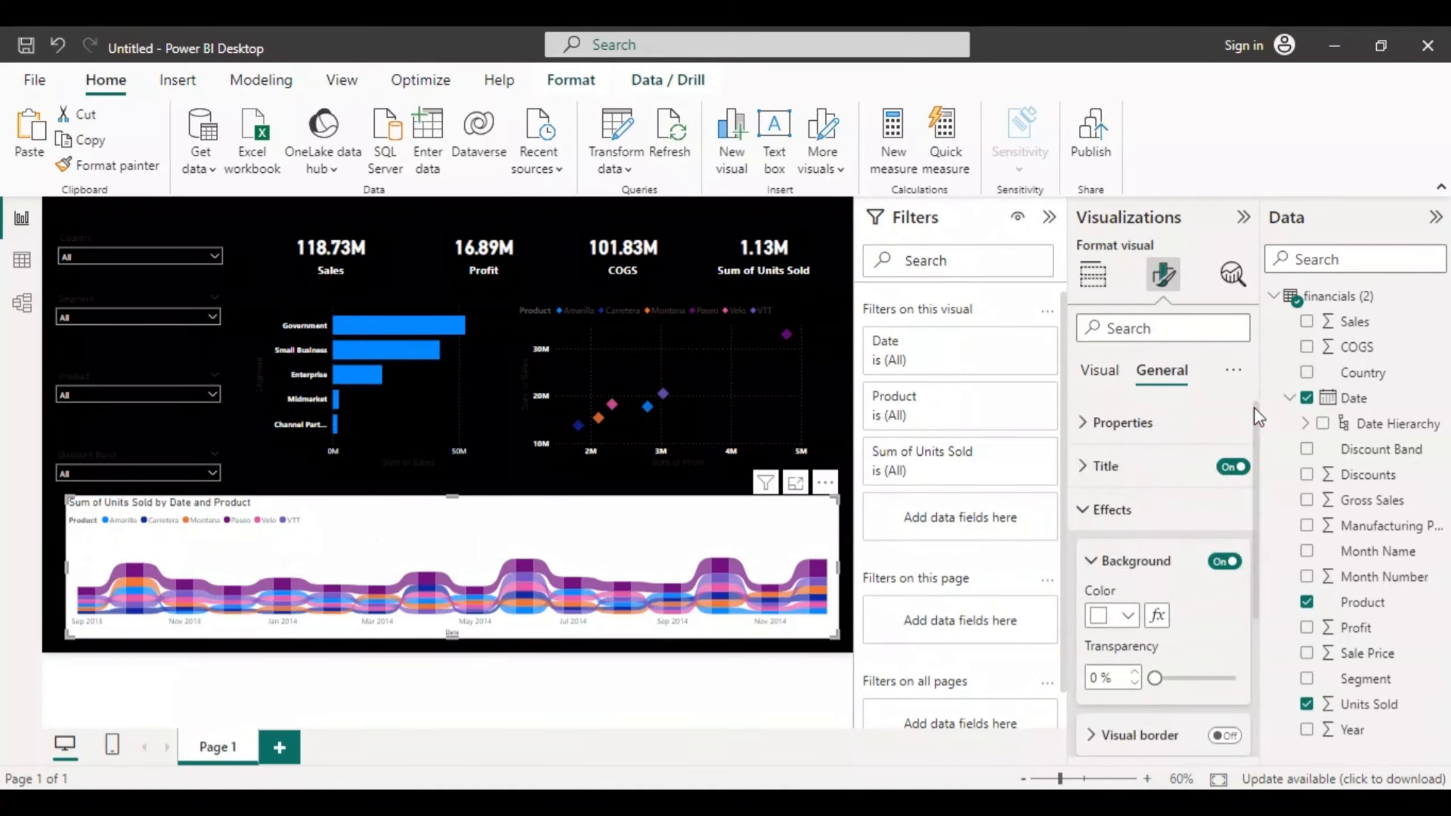
left_click(1128, 615)
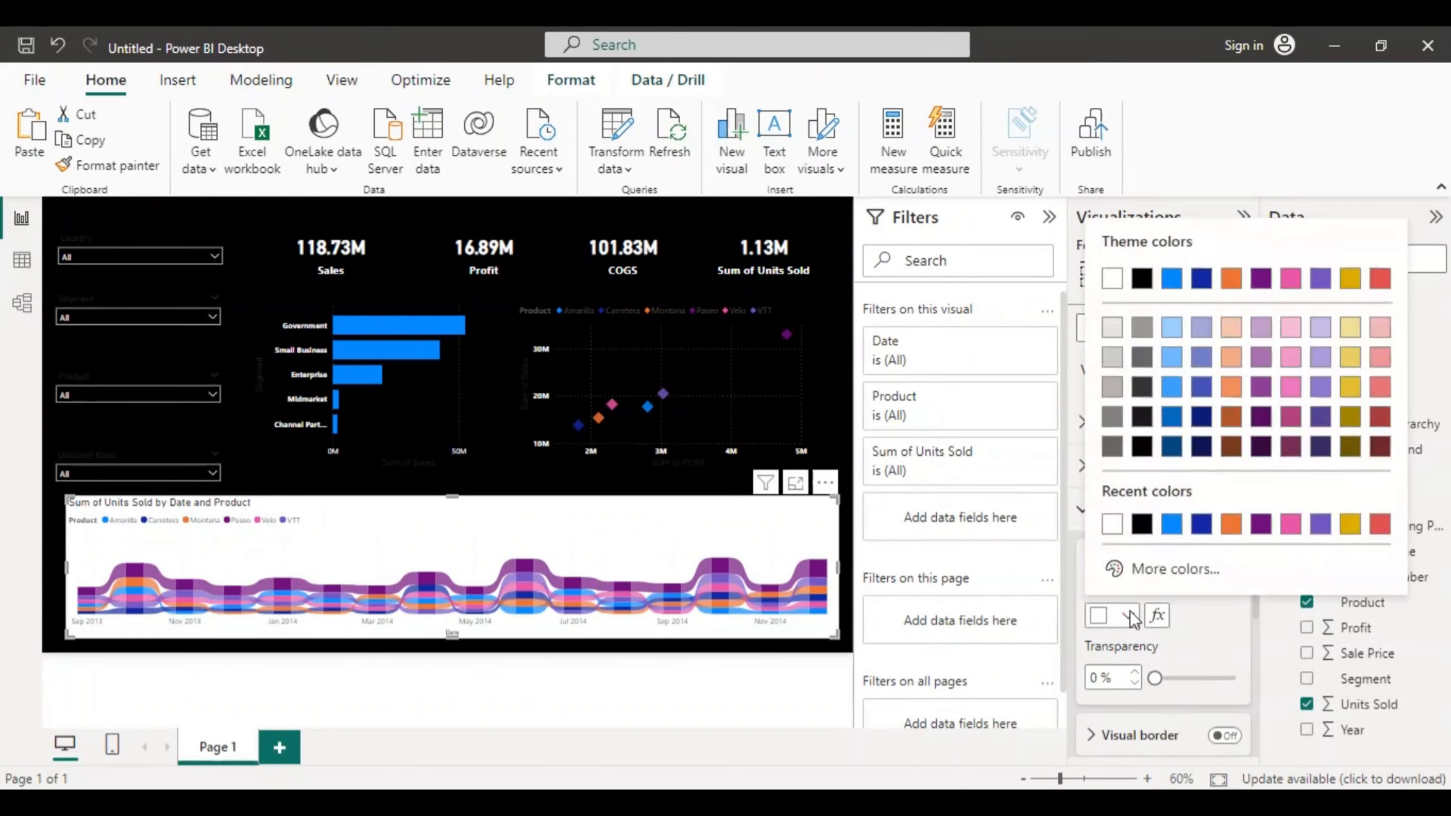
left_click(1142, 447)
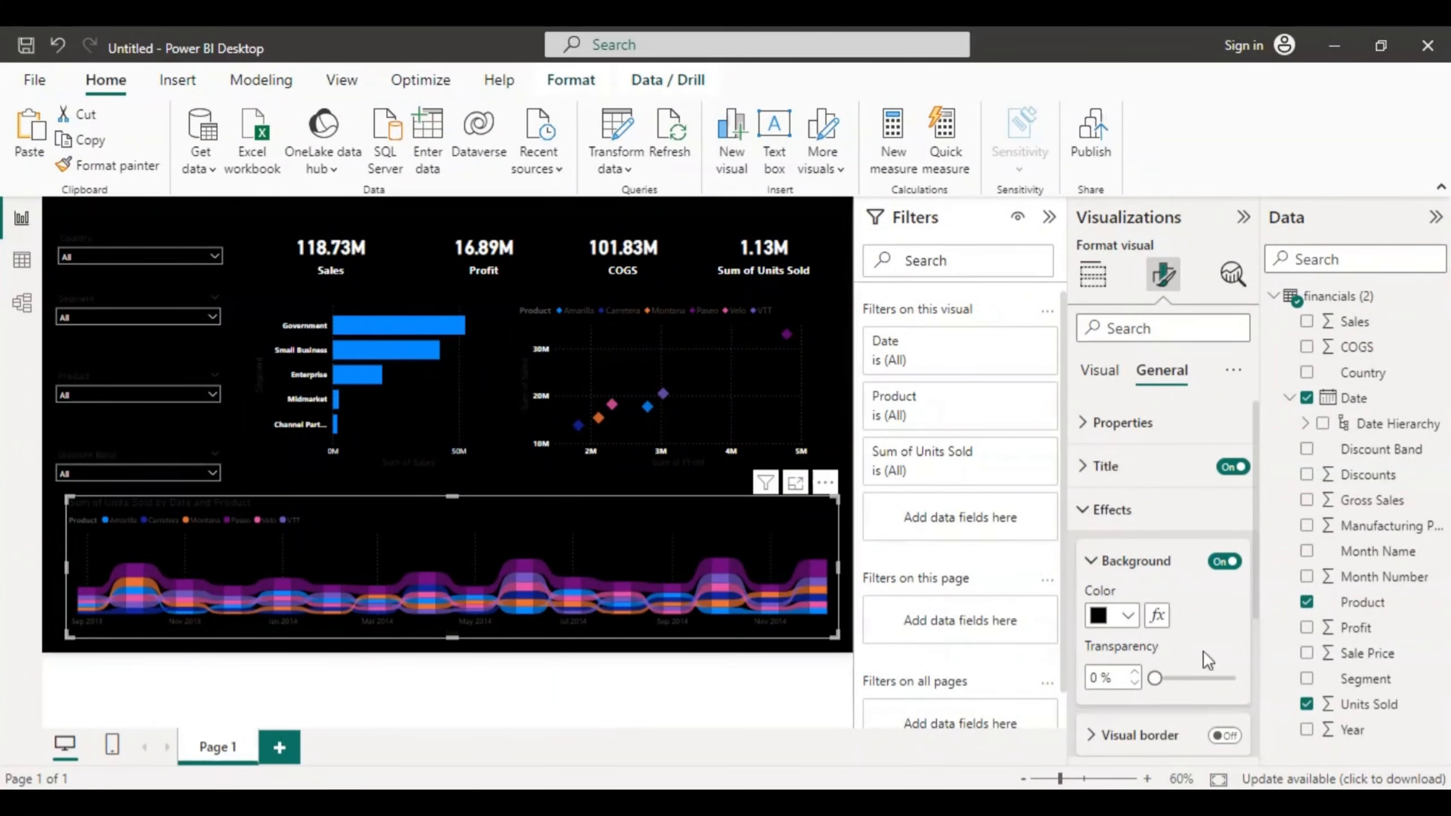
Step: Make the ribbon chart's X-axis value labels white and bold
left_click_drag(1253, 601, 1253, 751)
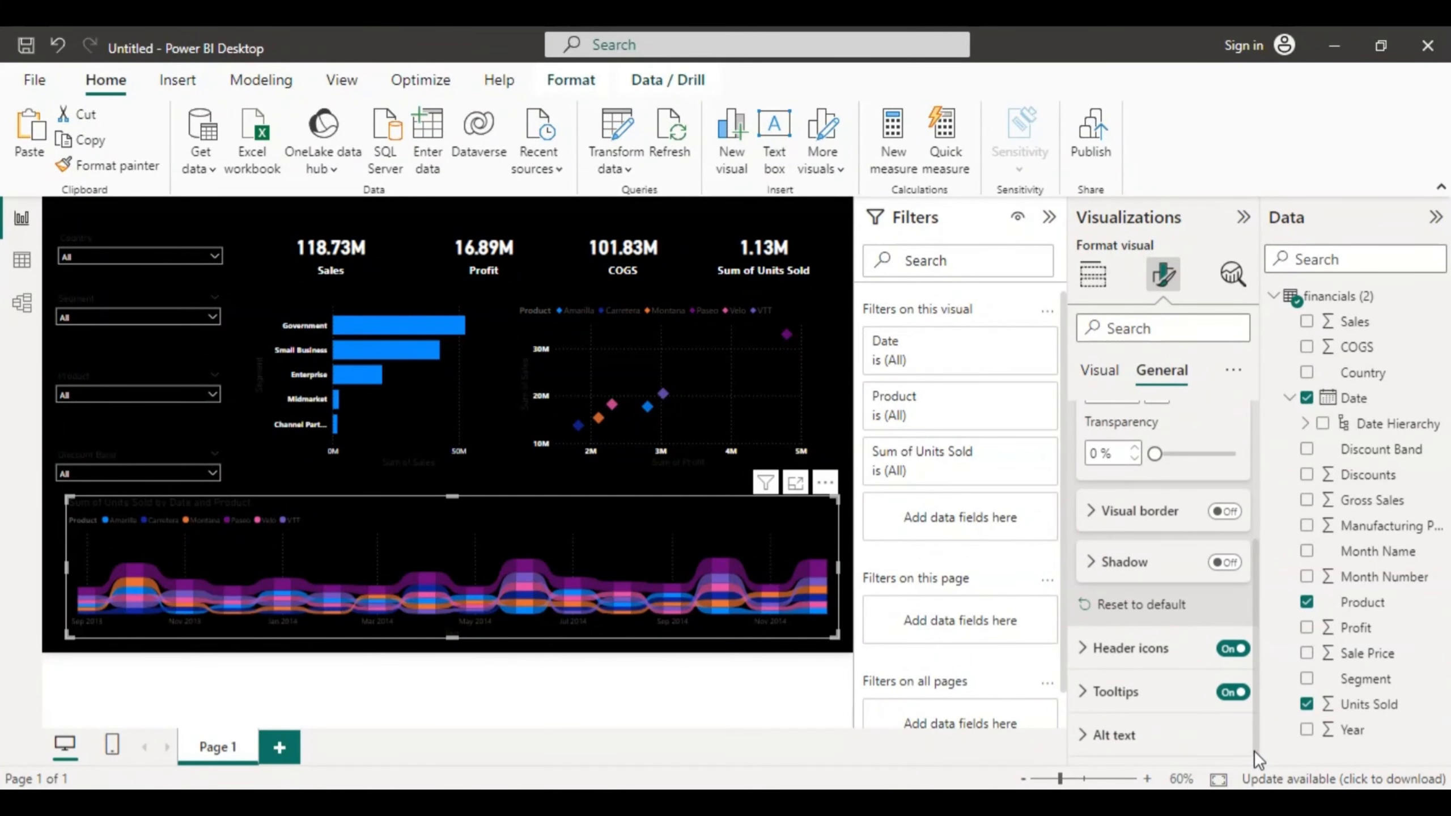
left_click(1100, 377)
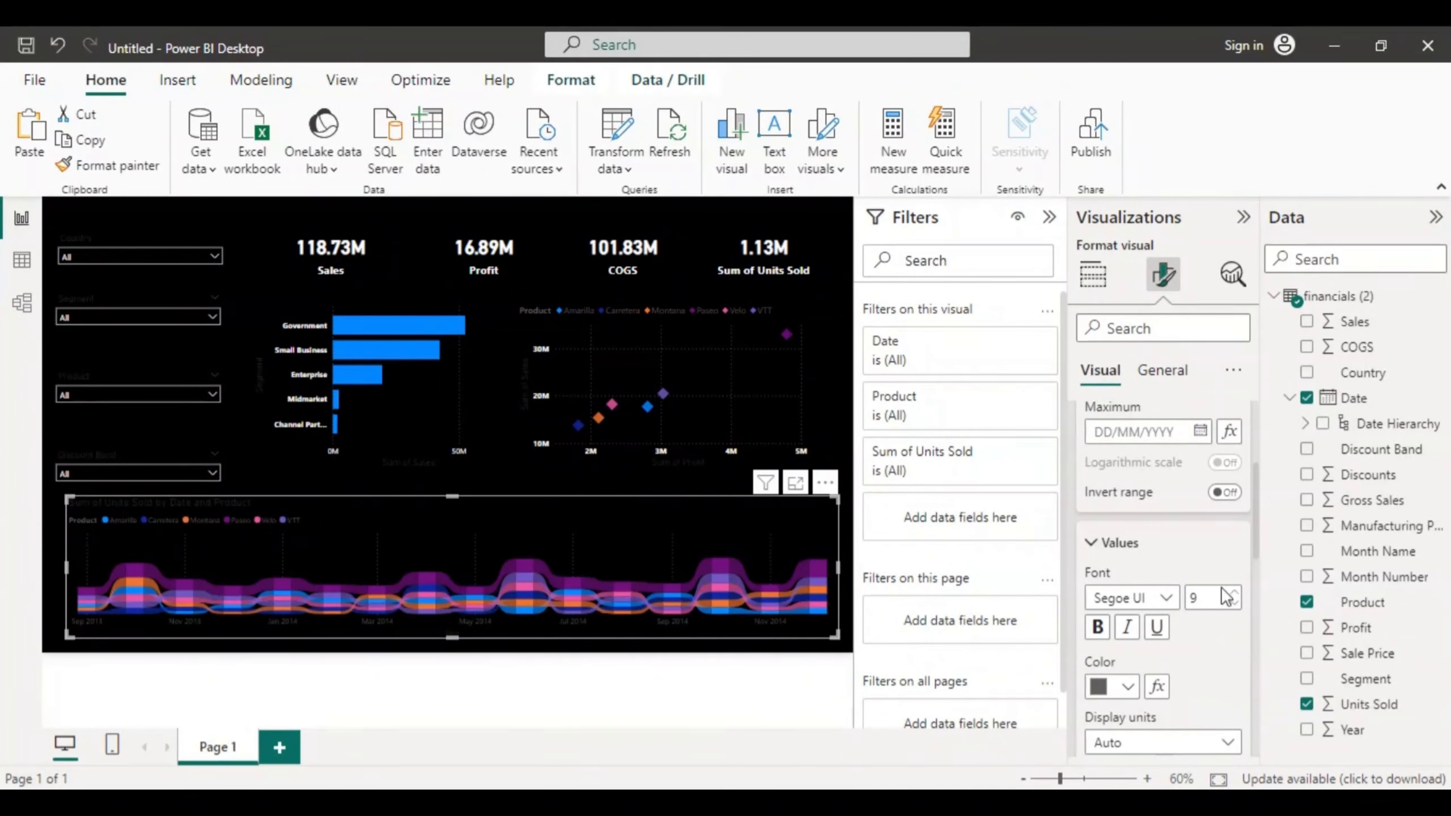
left_click_drag(1255, 549, 1255, 571)
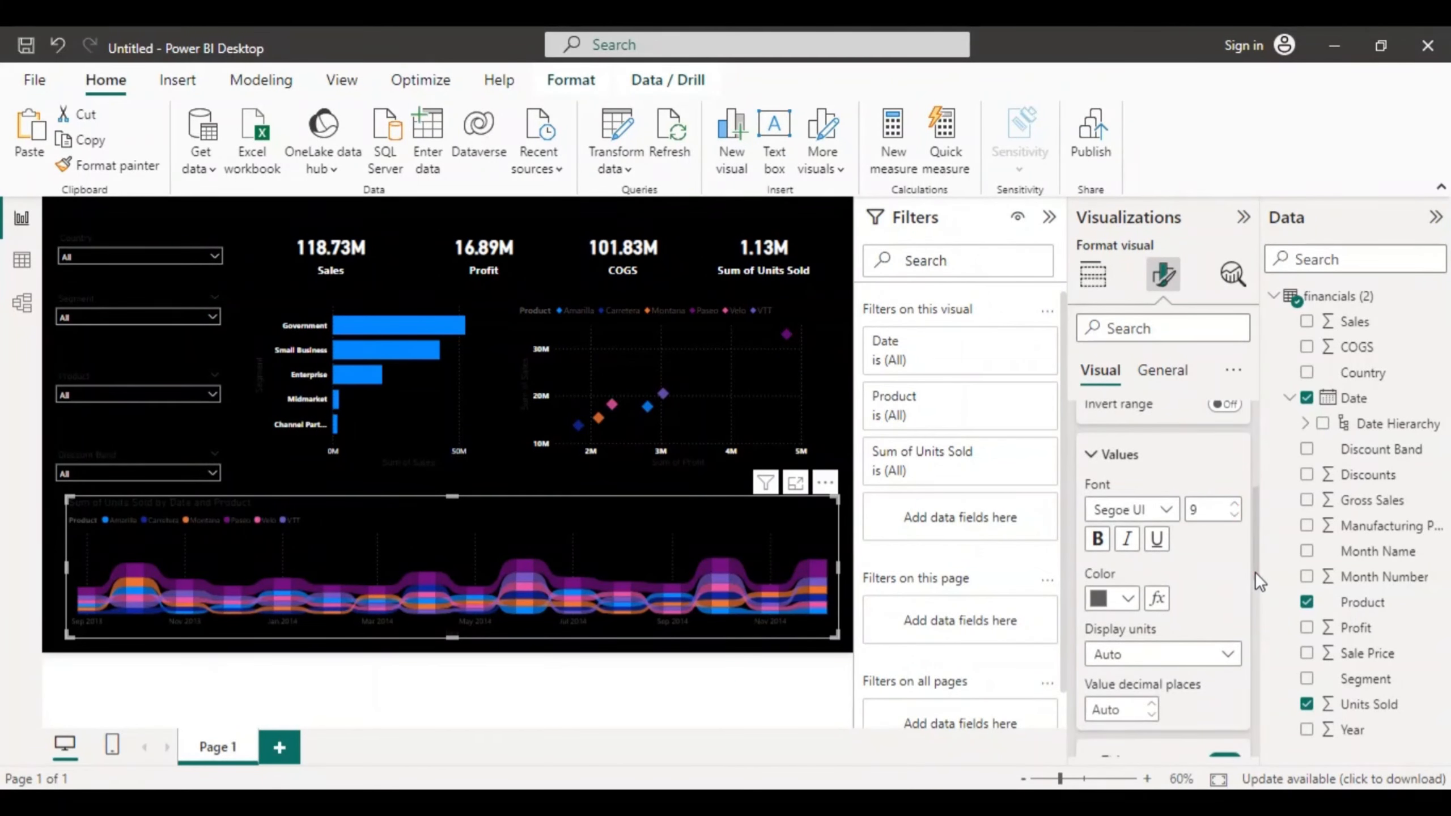
left_click(1129, 599)
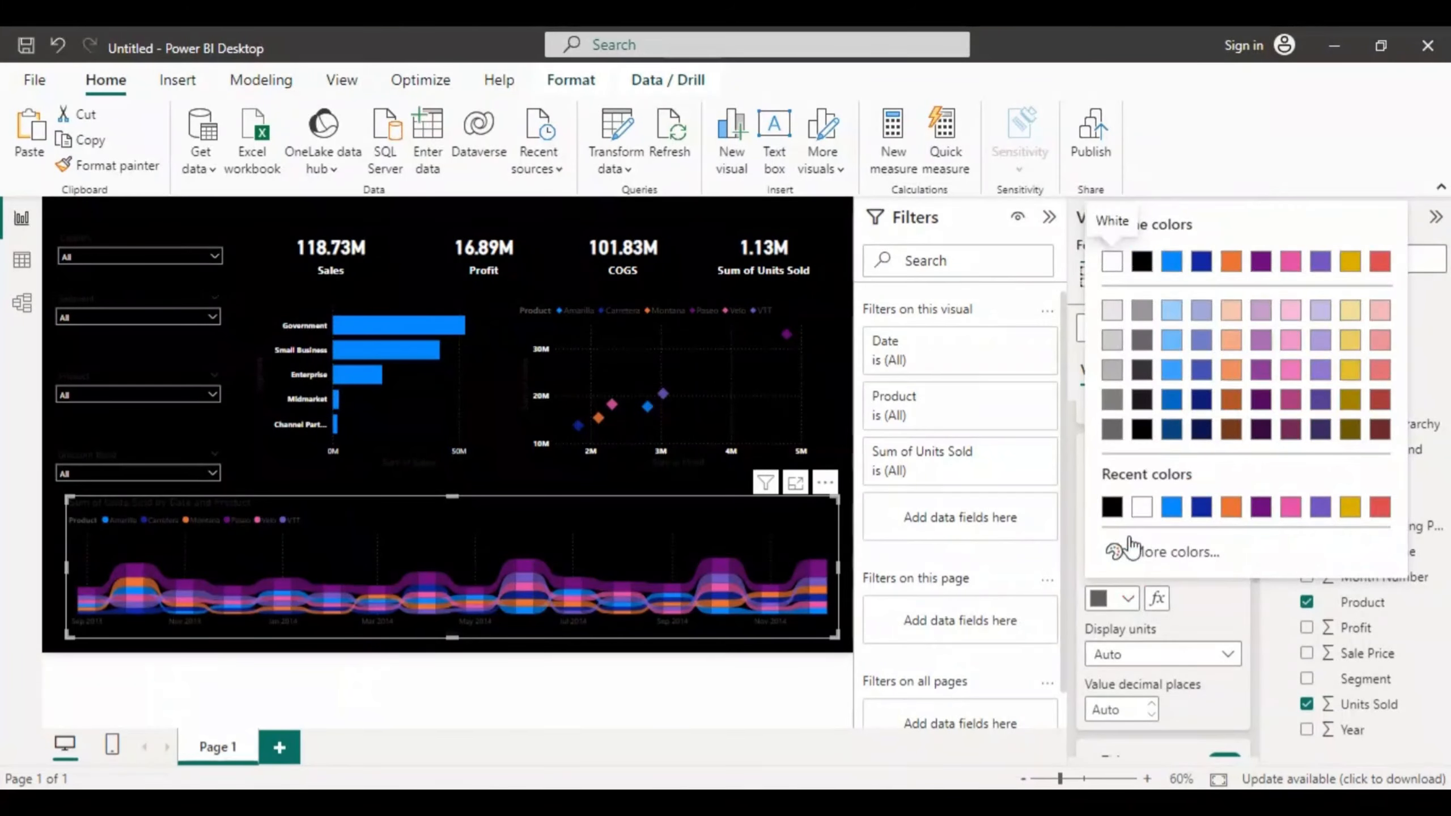
left_click(1108, 259)
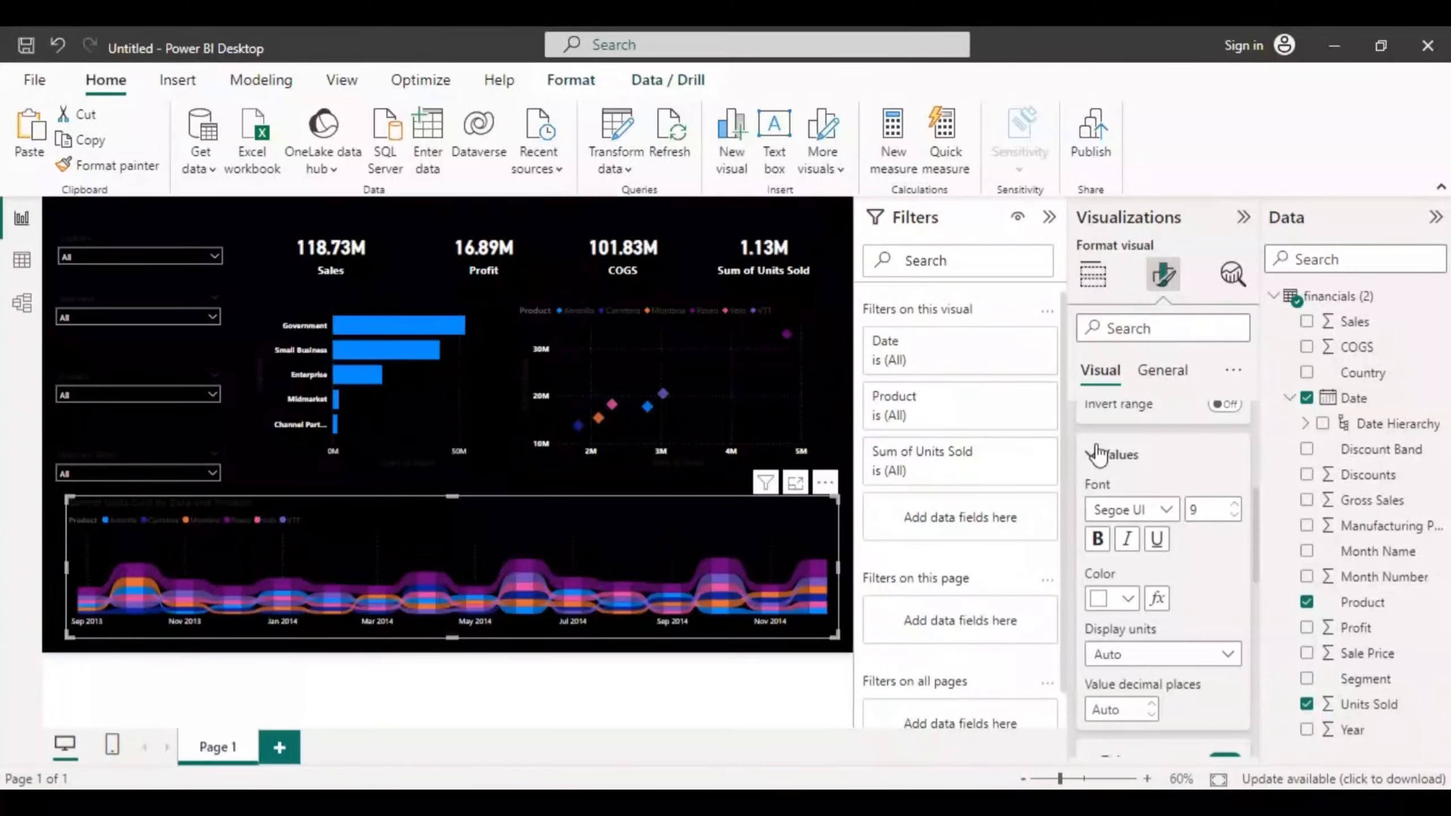
left_click(1097, 540)
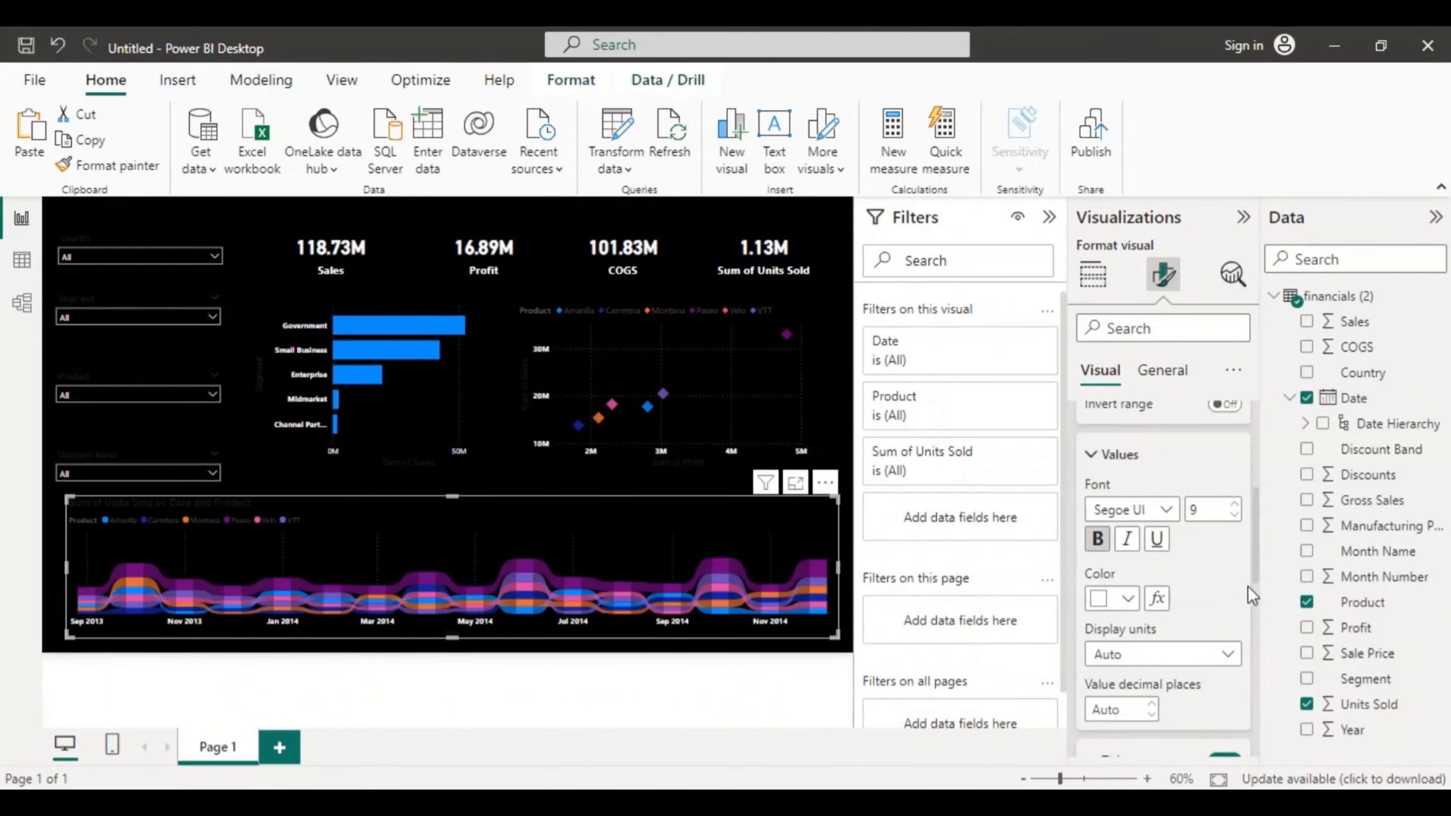
left_click_drag(1257, 567, 1256, 605)
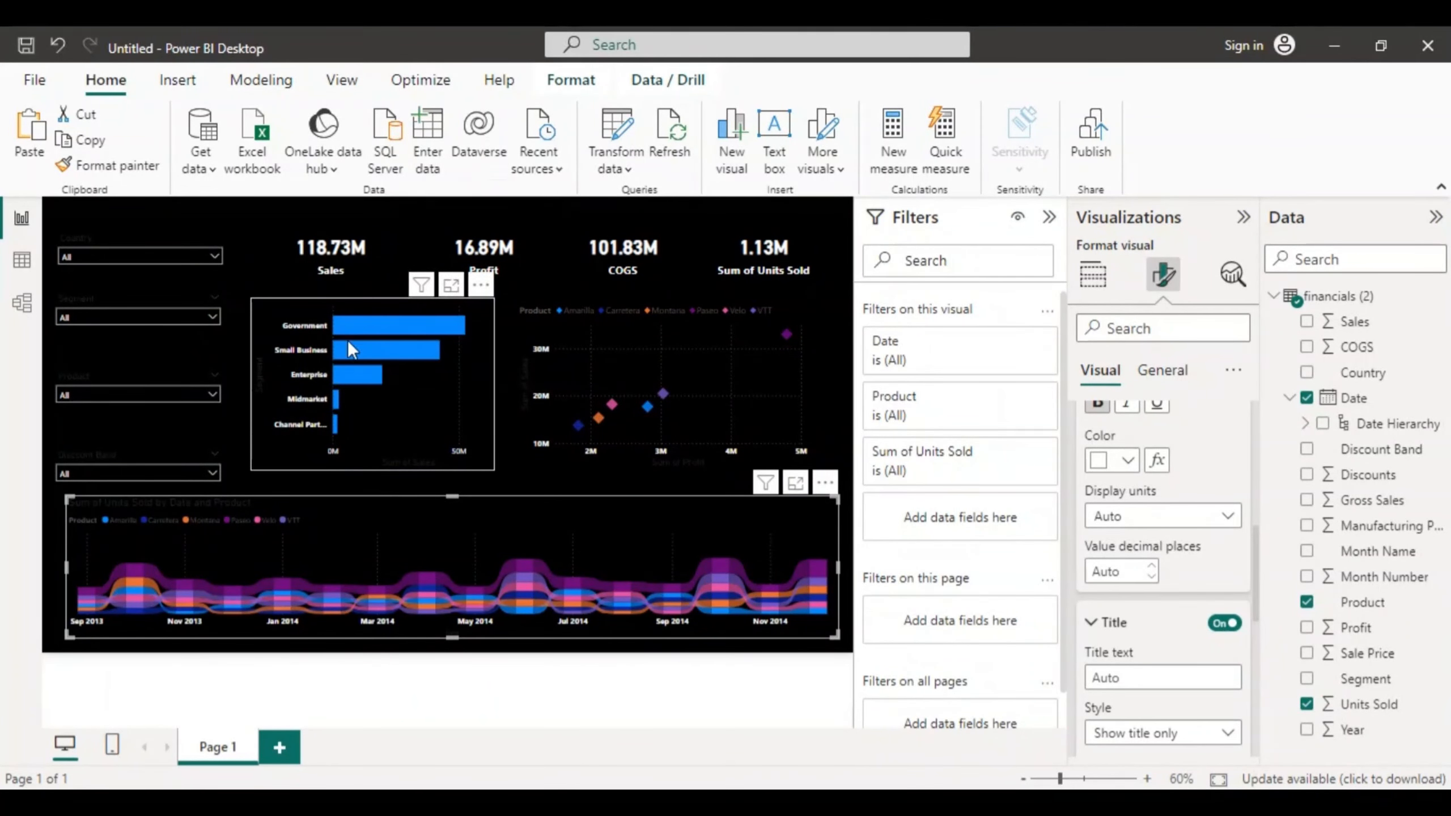
Step: Examine the bar chart's axis settings and its general title and background effects options
mouse_move(399, 355)
left_click(414, 360)
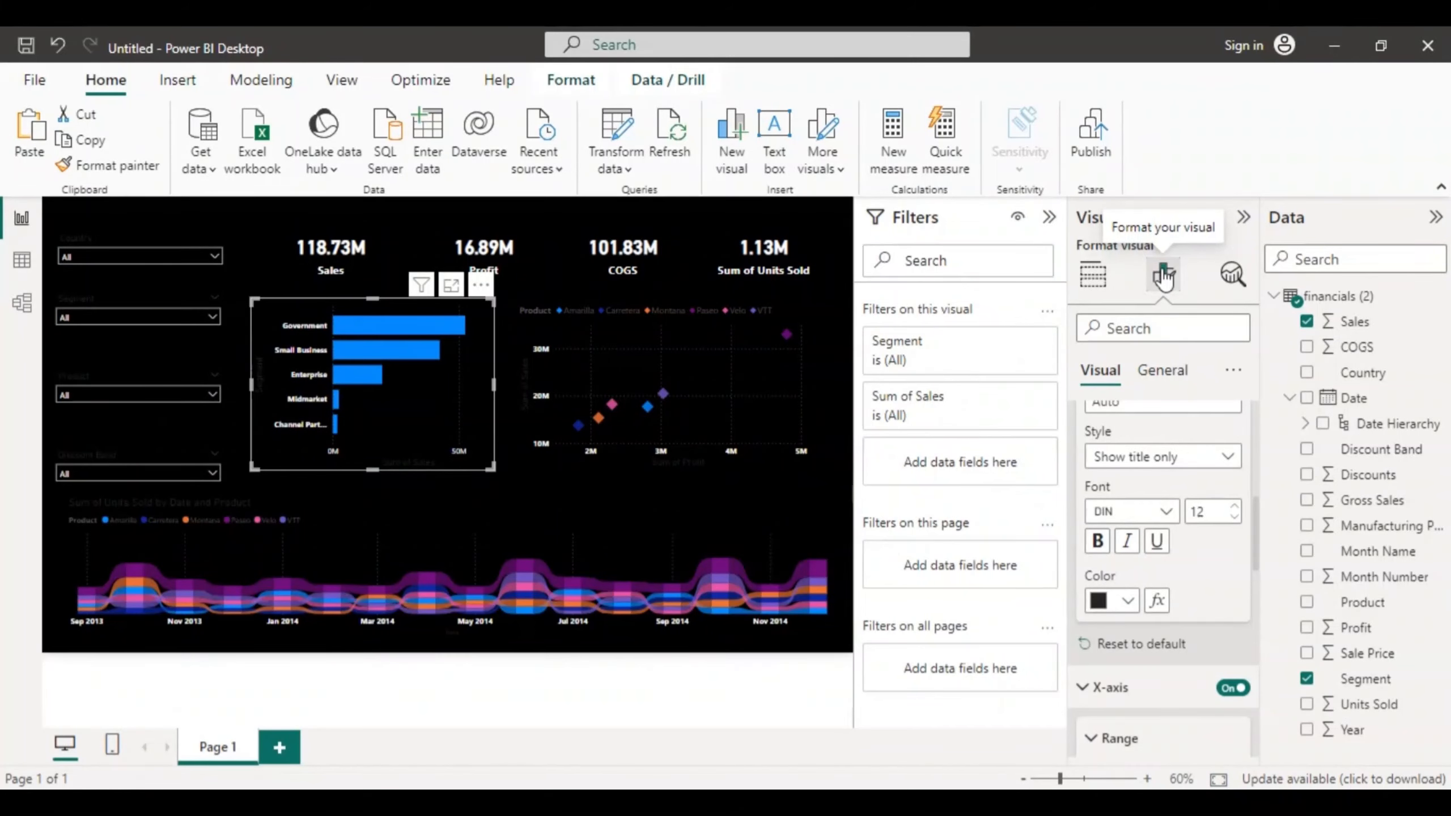
left_click(1163, 277)
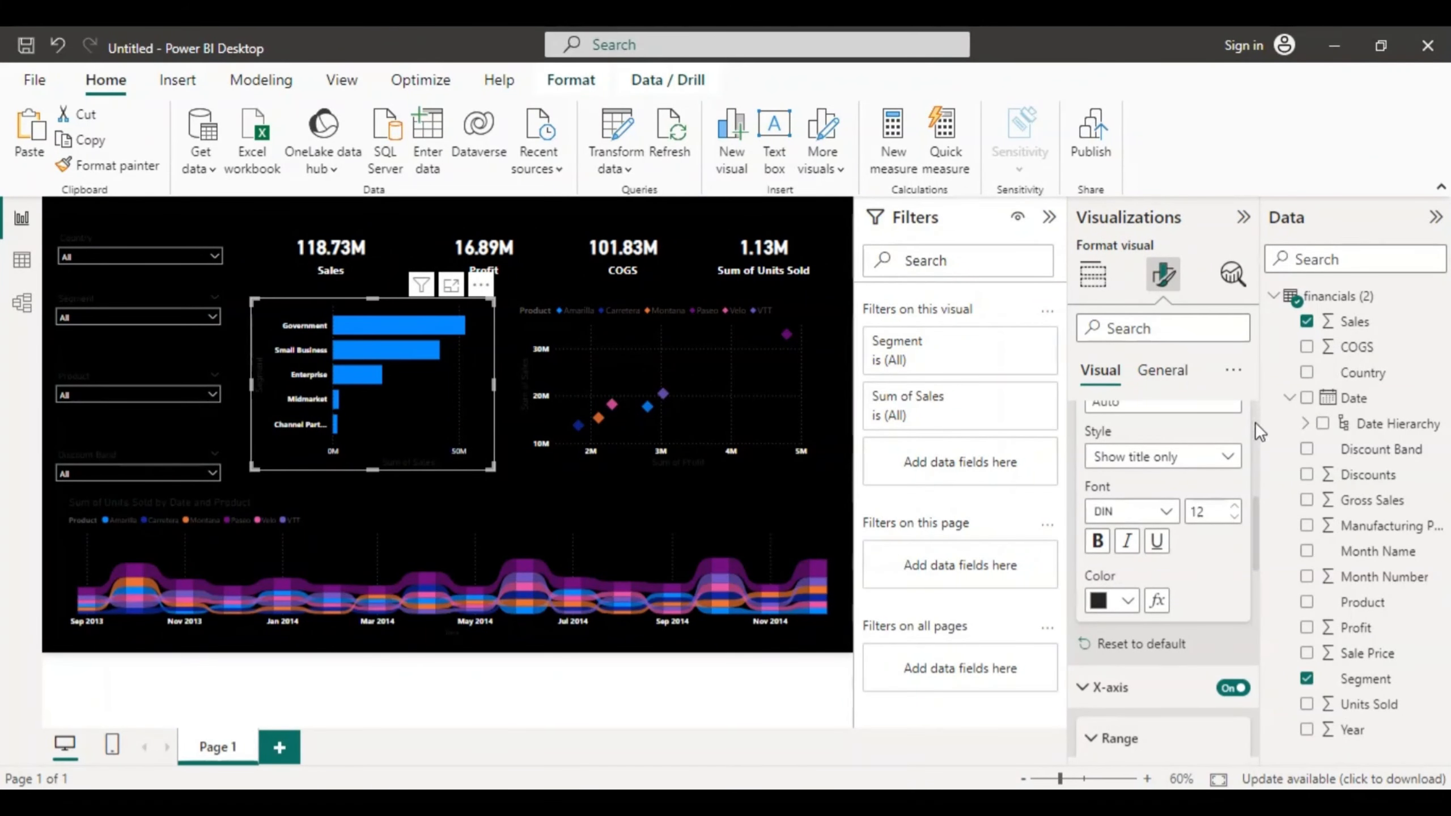
scroll(1256, 433, "up", 5)
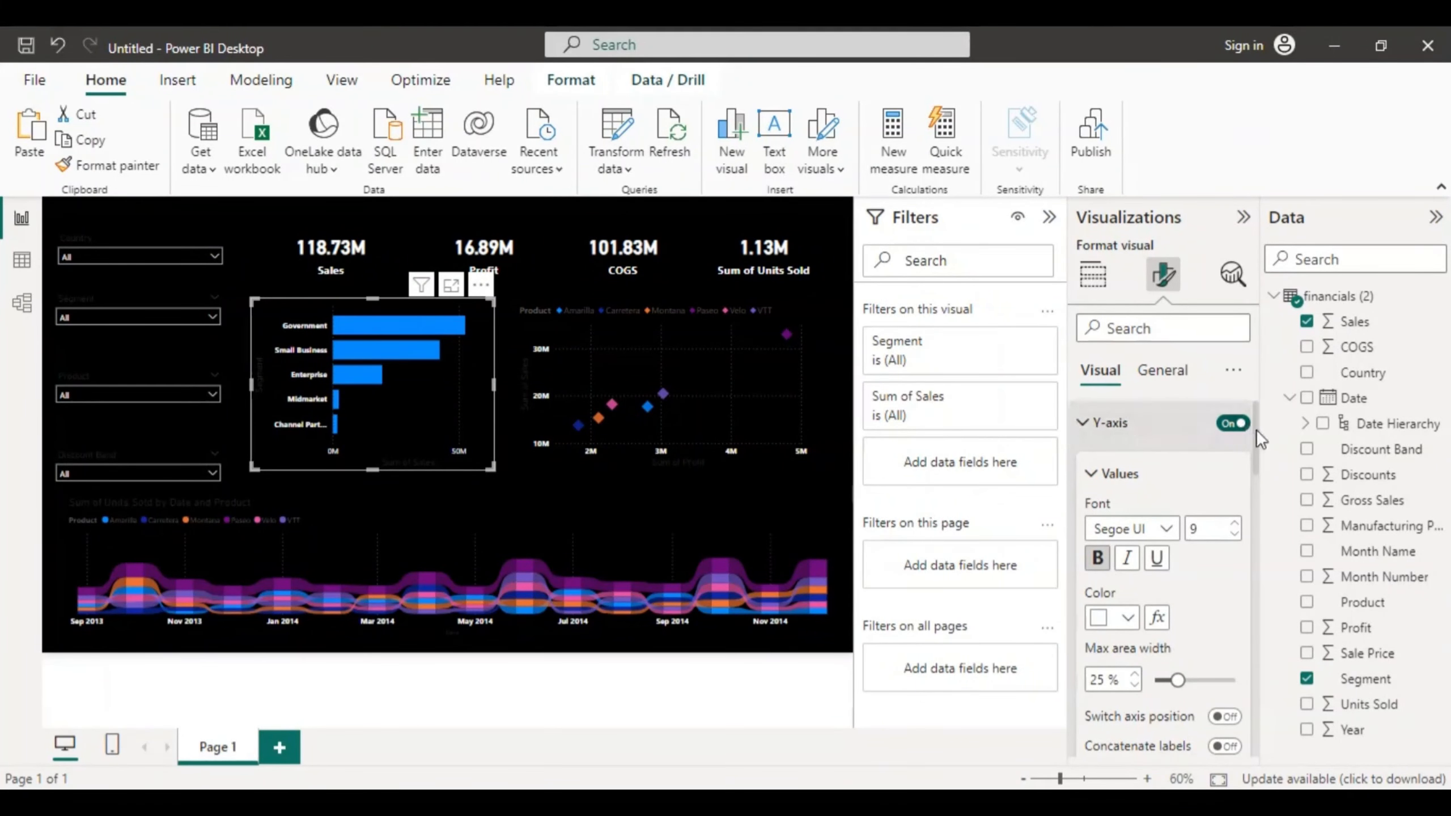
left_click(1081, 422)
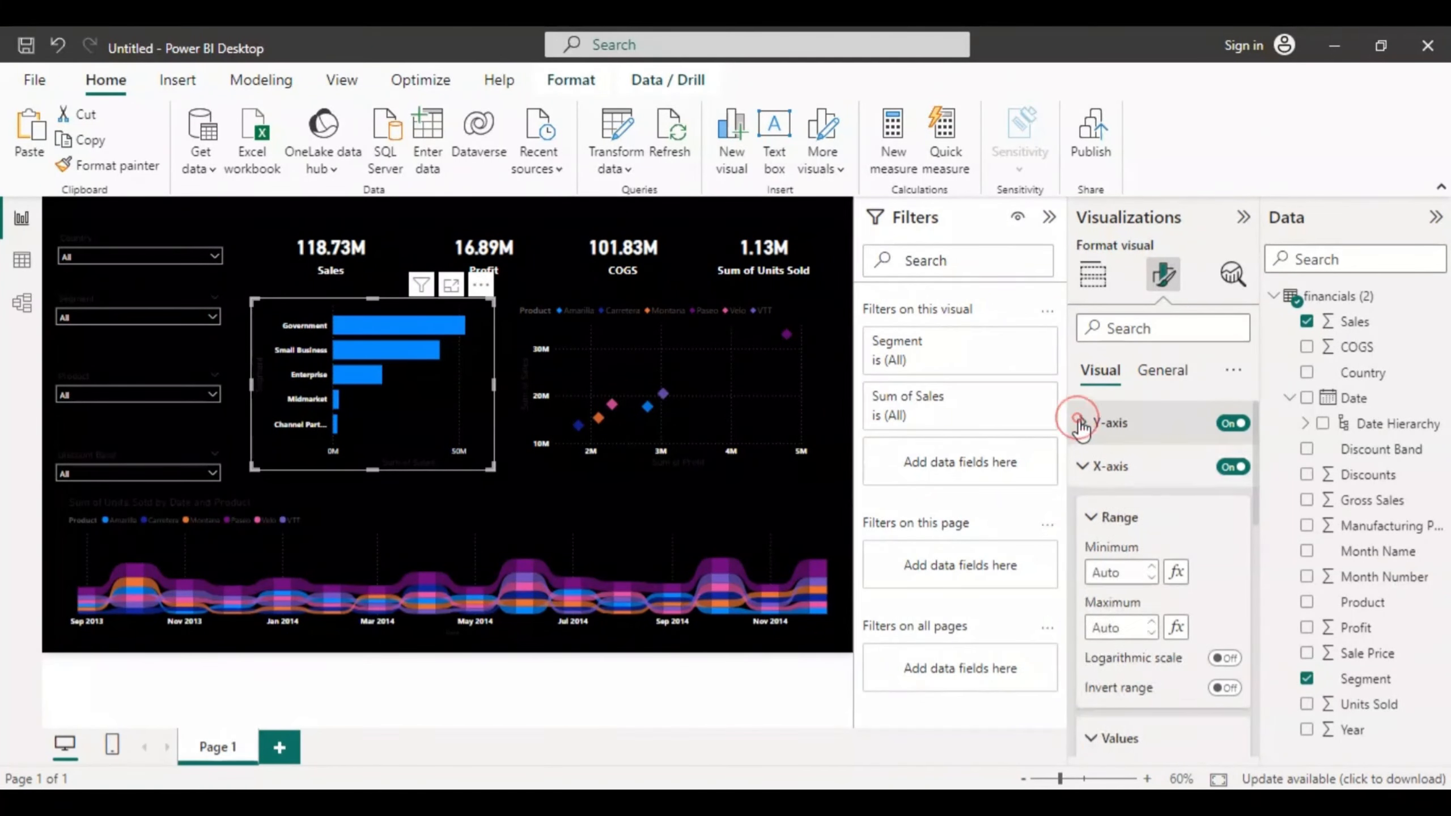
left_click(1089, 518)
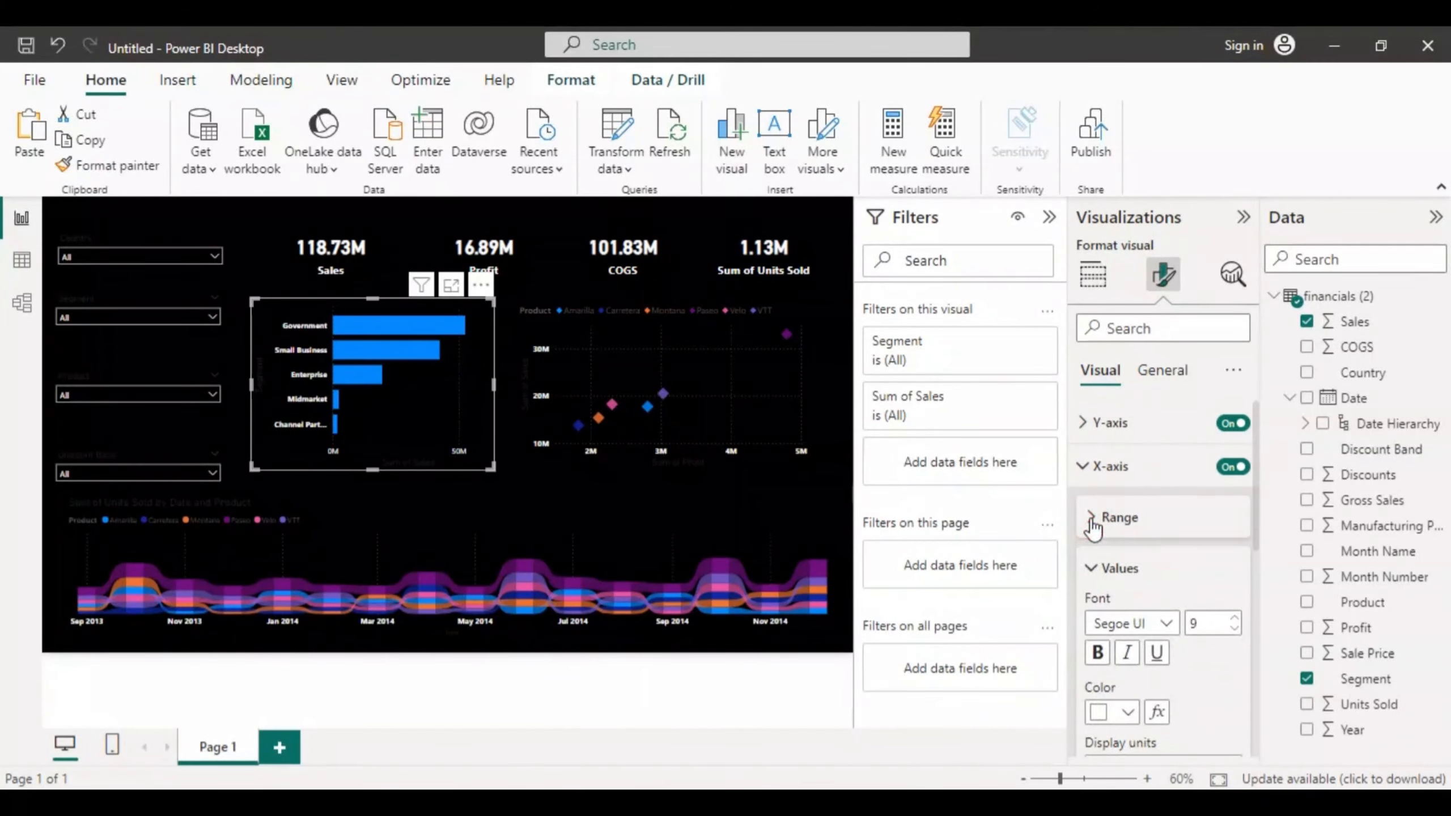
left_click(1090, 569)
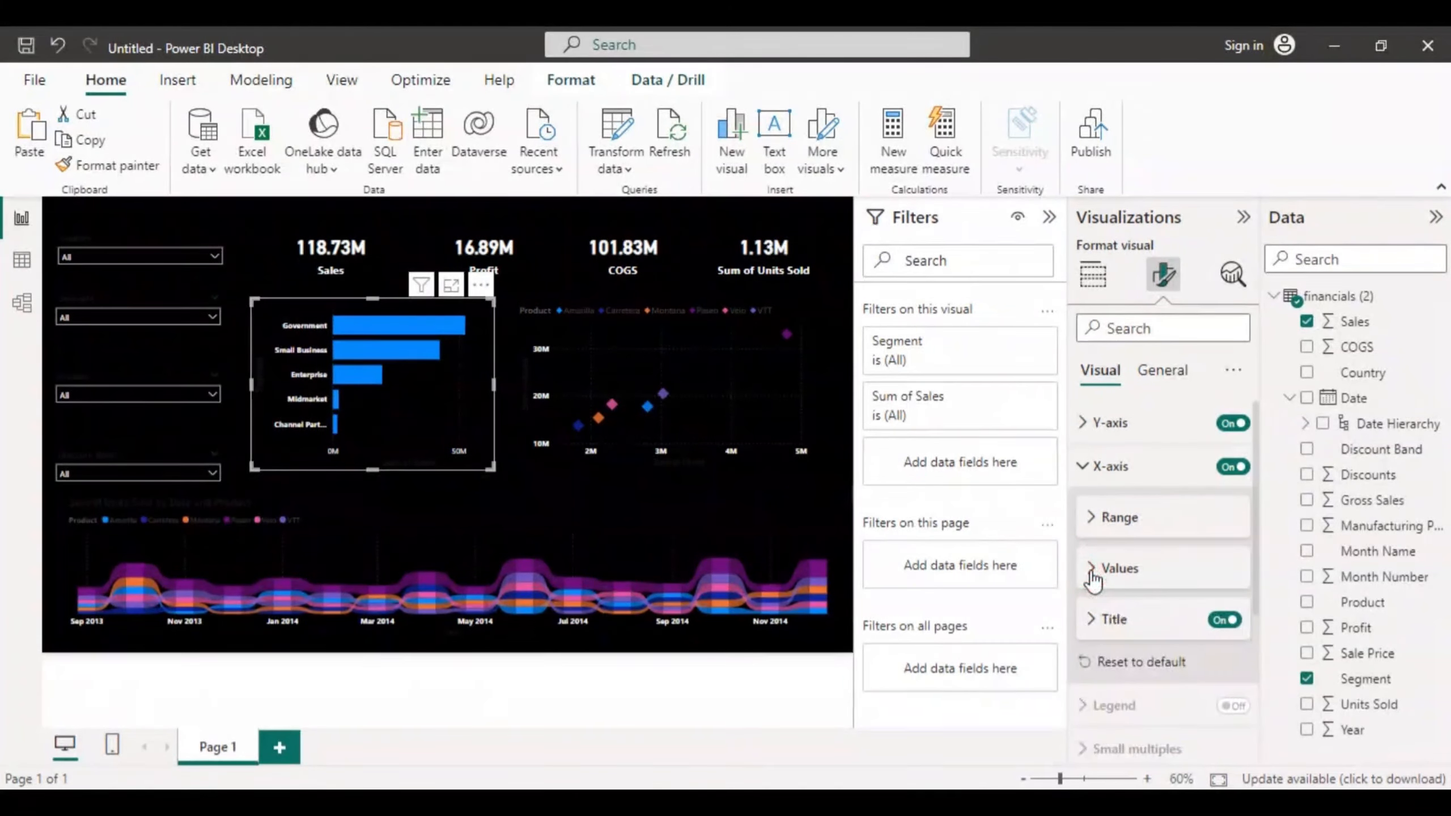
left_click(1084, 470)
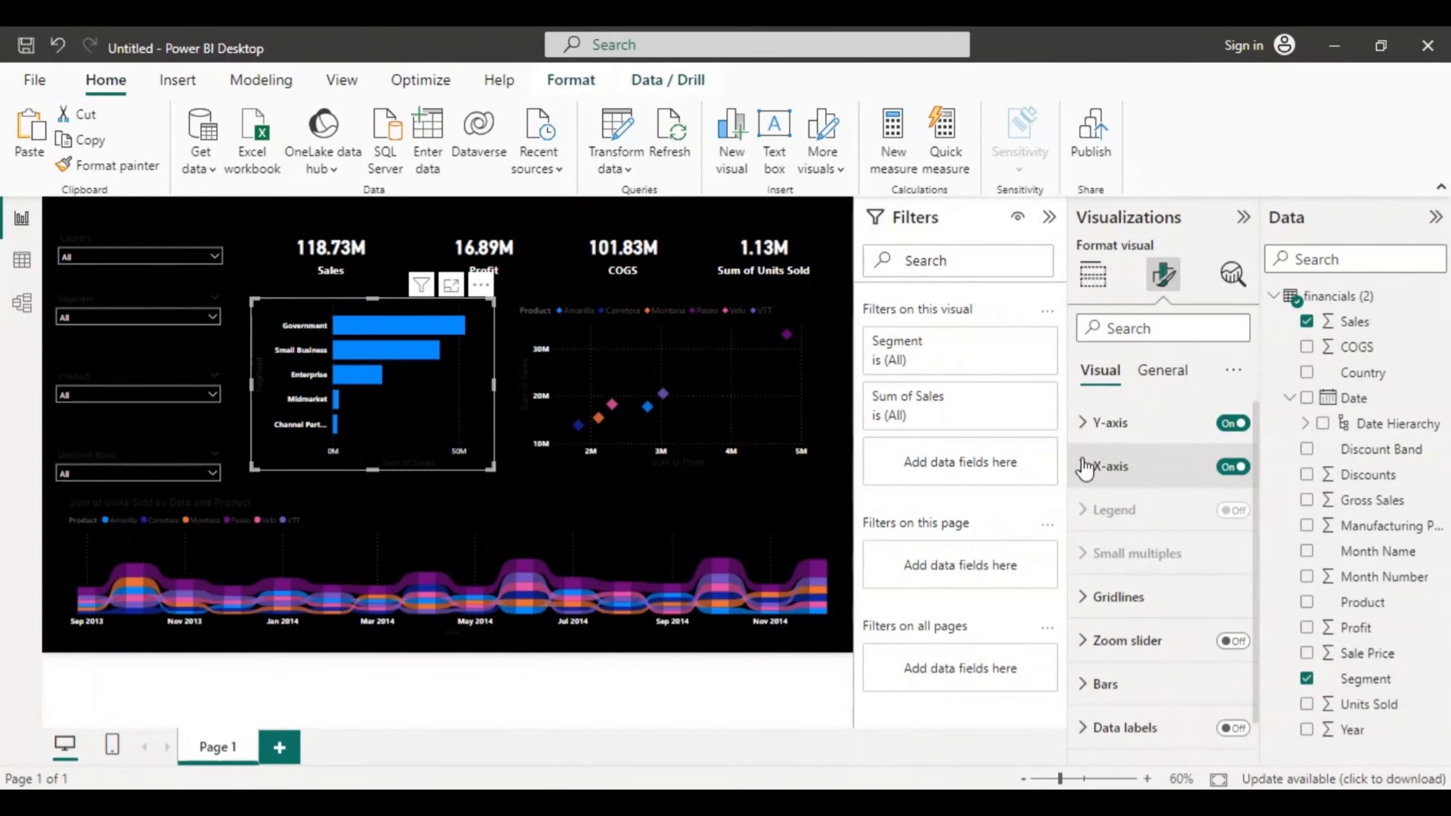
left_click(1092, 468)
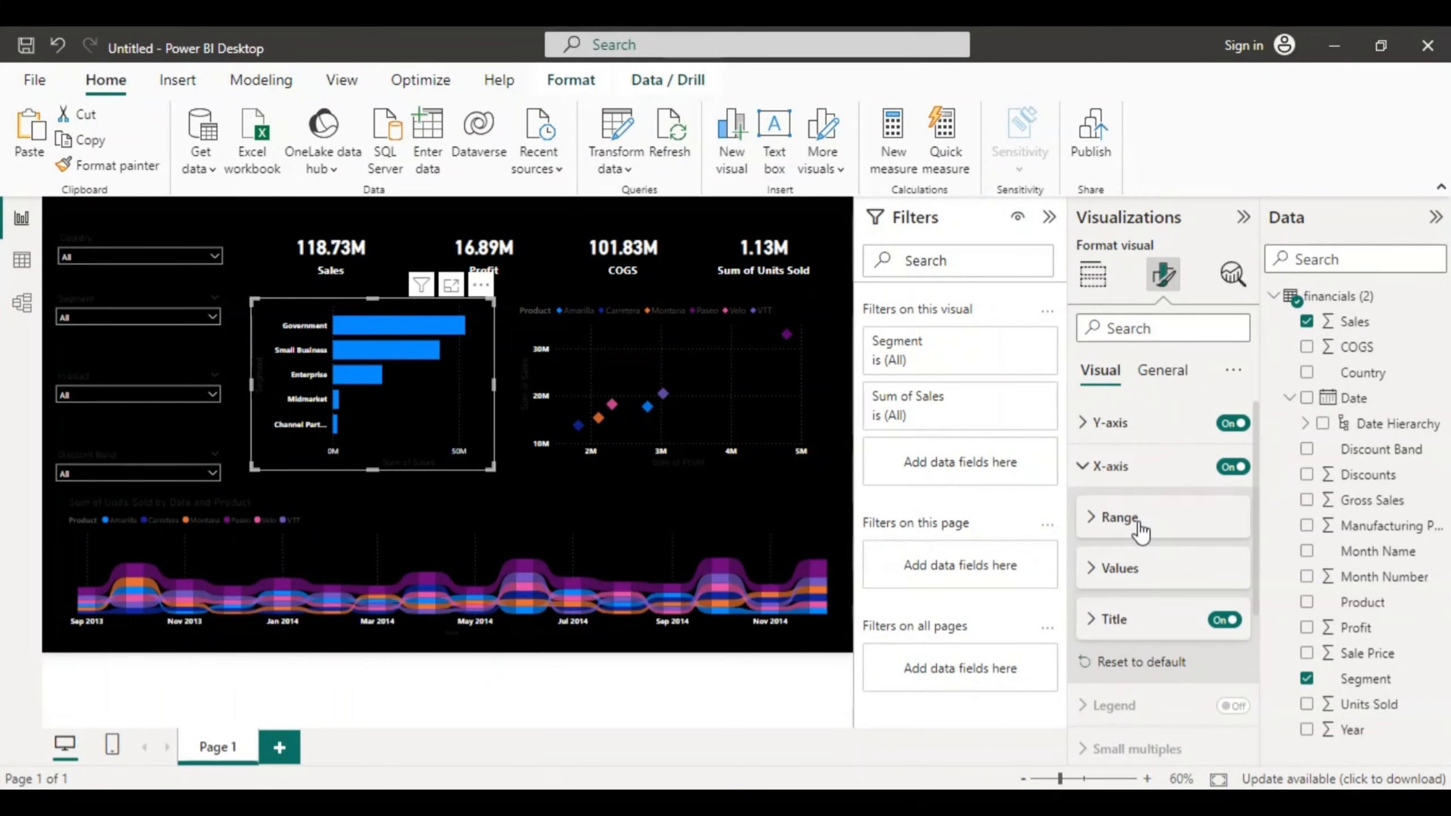
left_click(1084, 472)
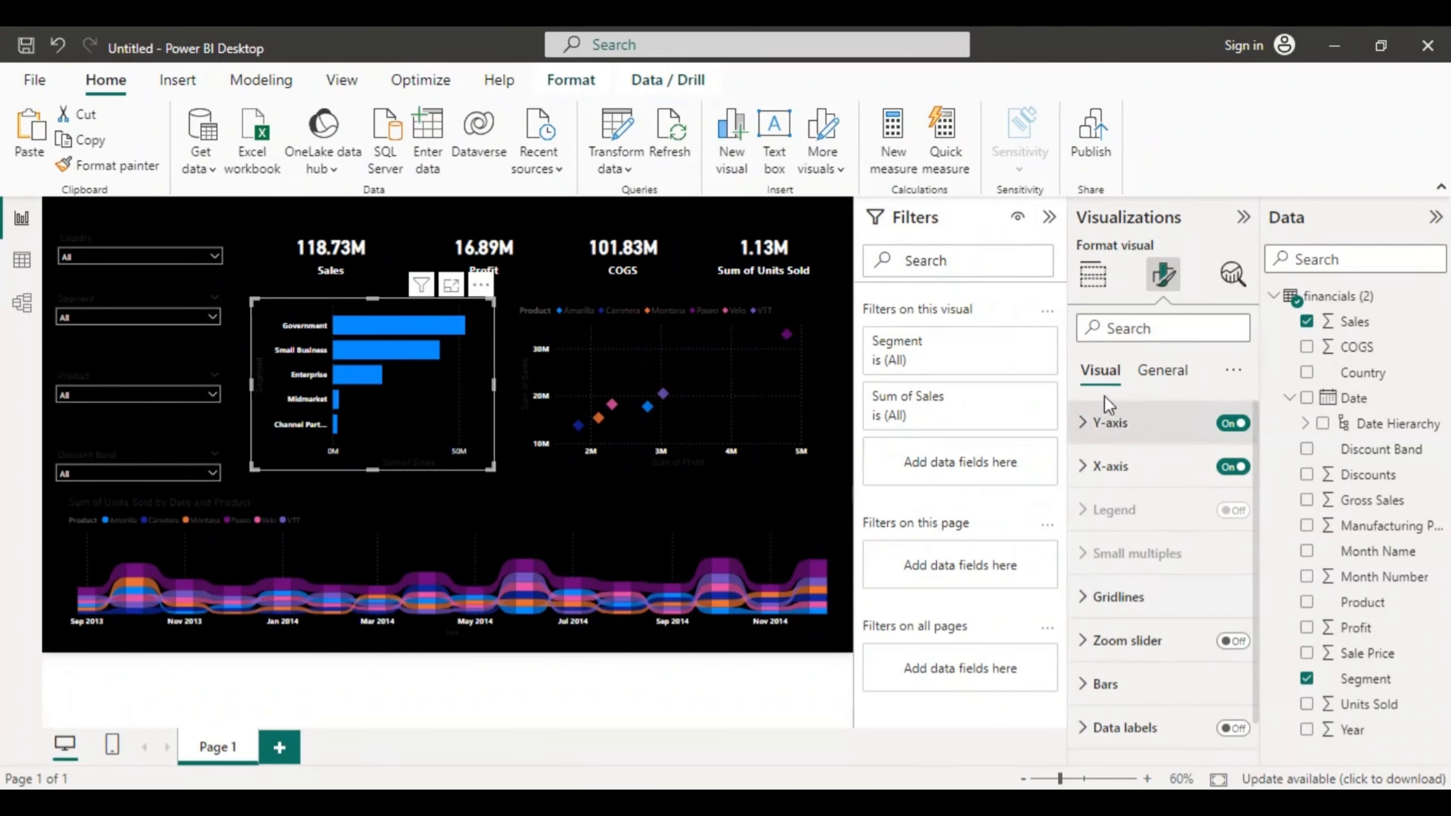
left_click(1163, 370)
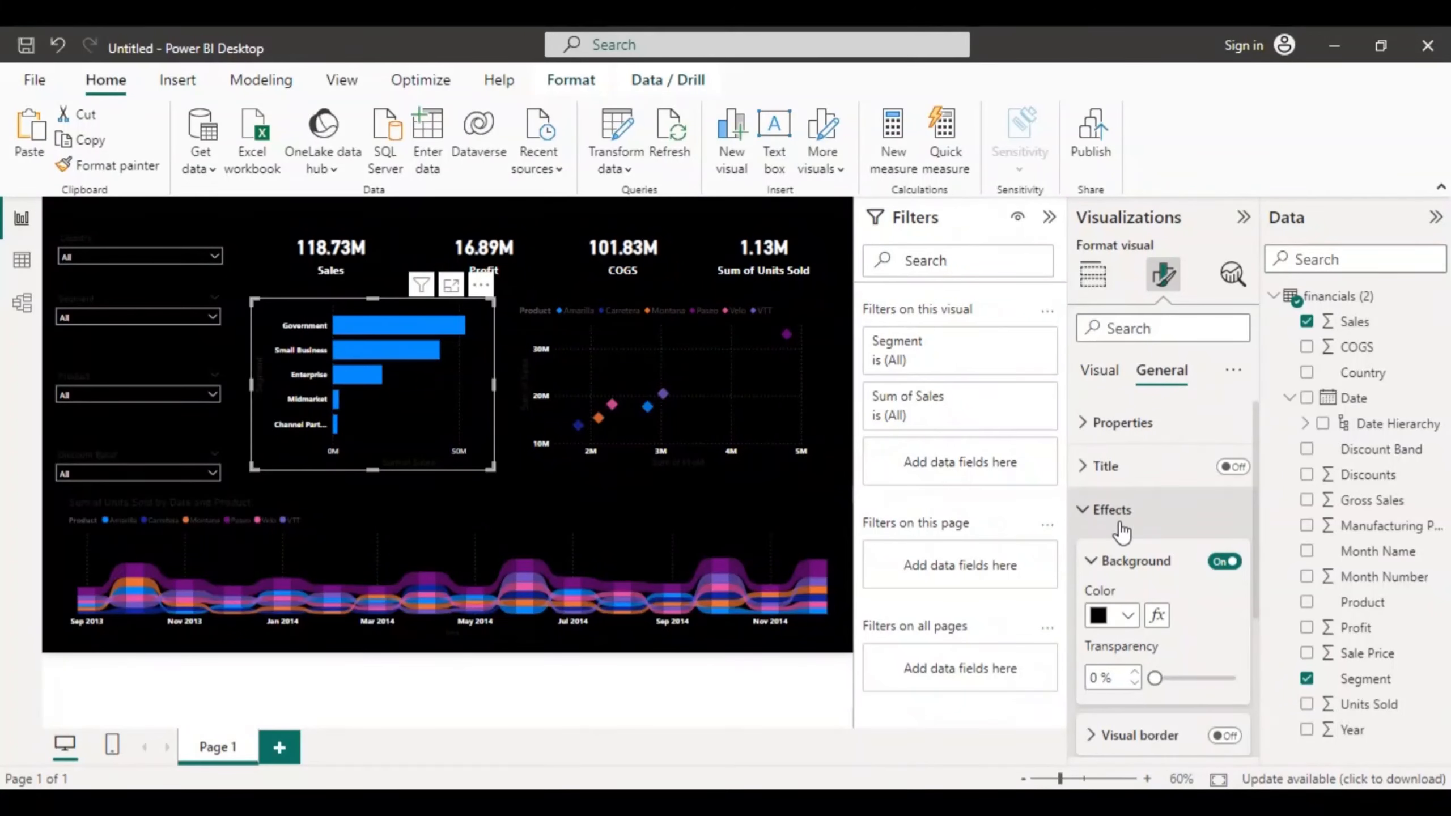
left_click(1082, 507)
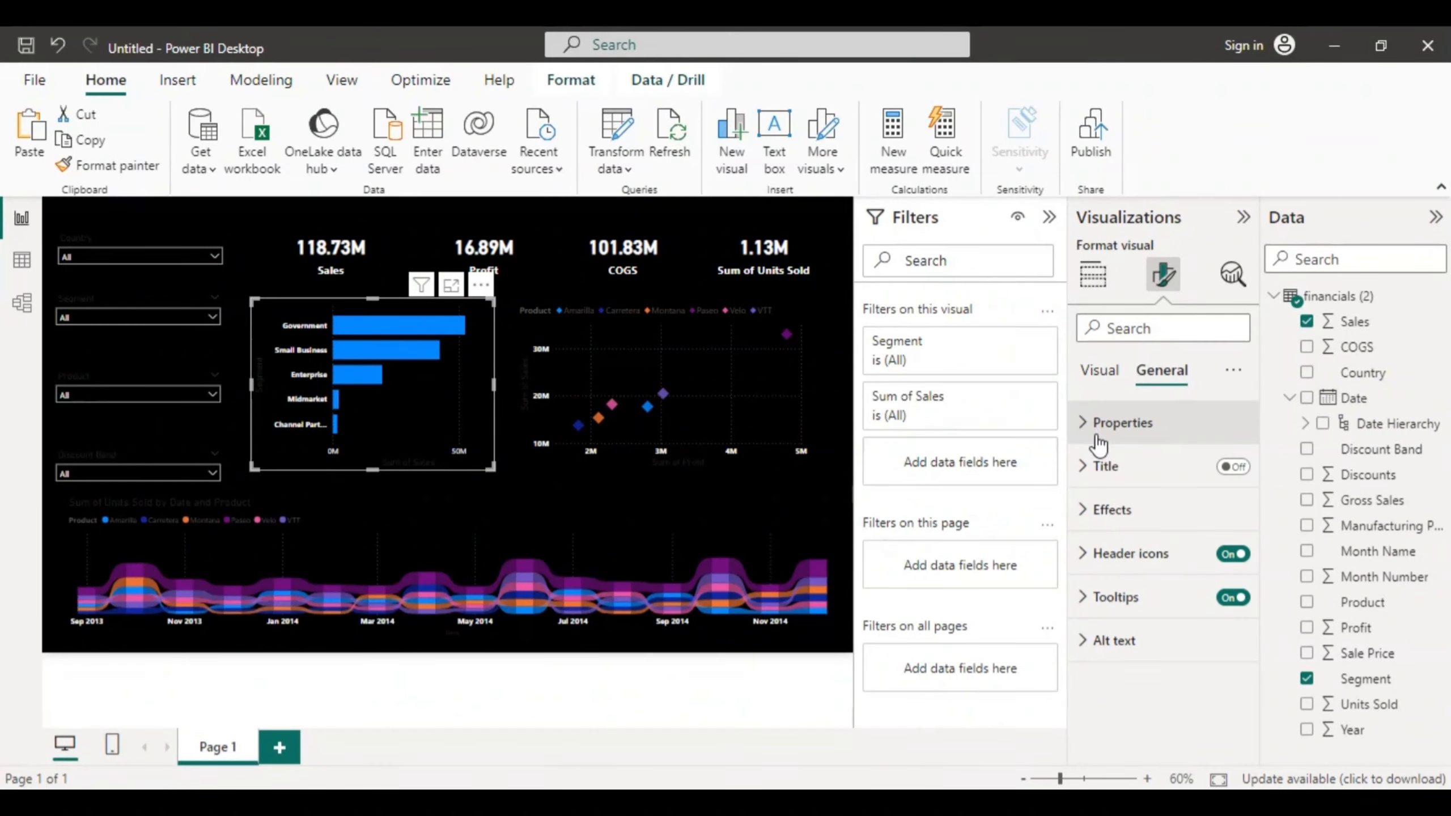
left_click(1102, 518)
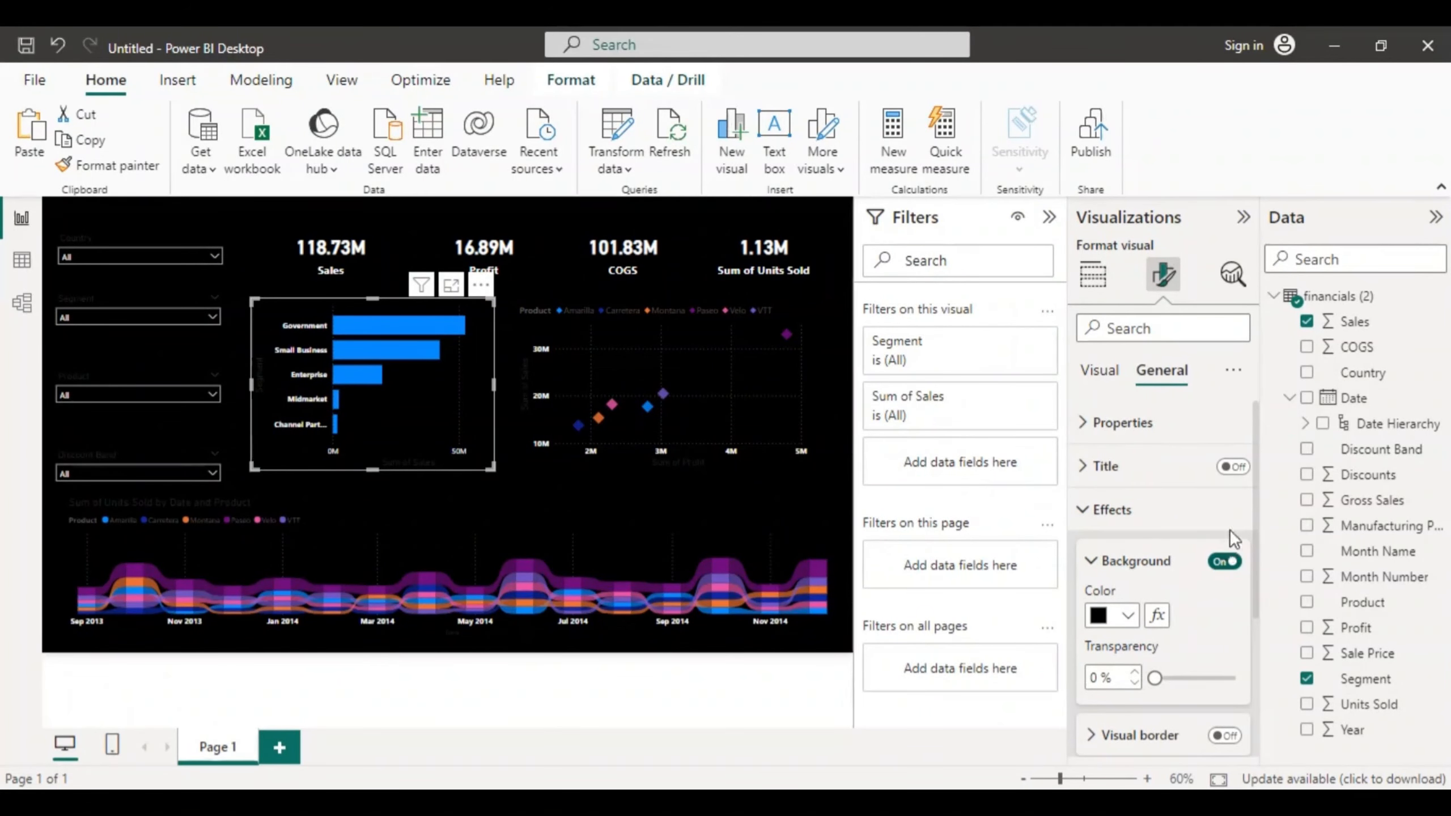
left_click_drag(1257, 538, 1258, 565)
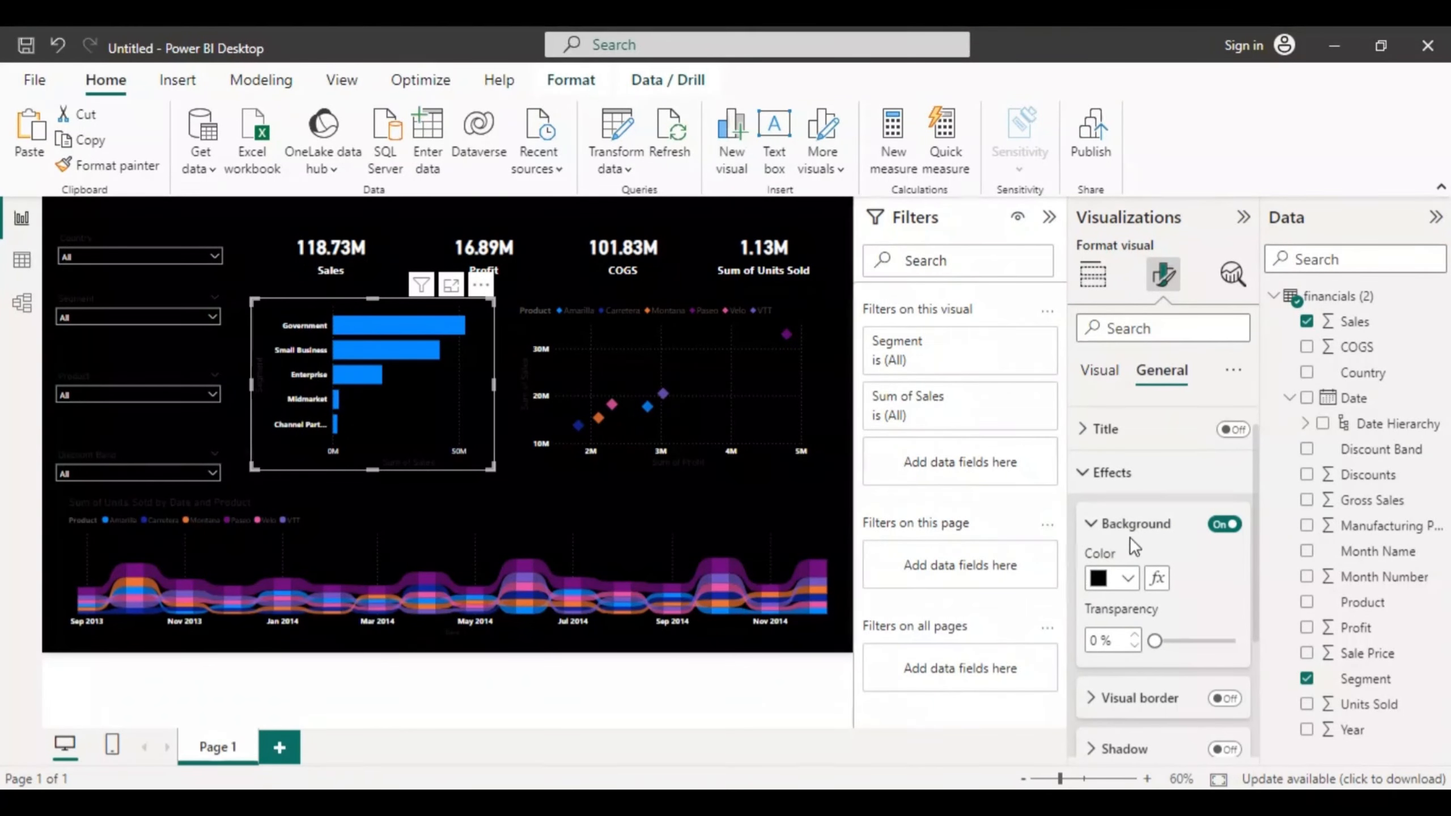
left_click(1251, 581)
left_click_drag(1256, 633, 1254, 563)
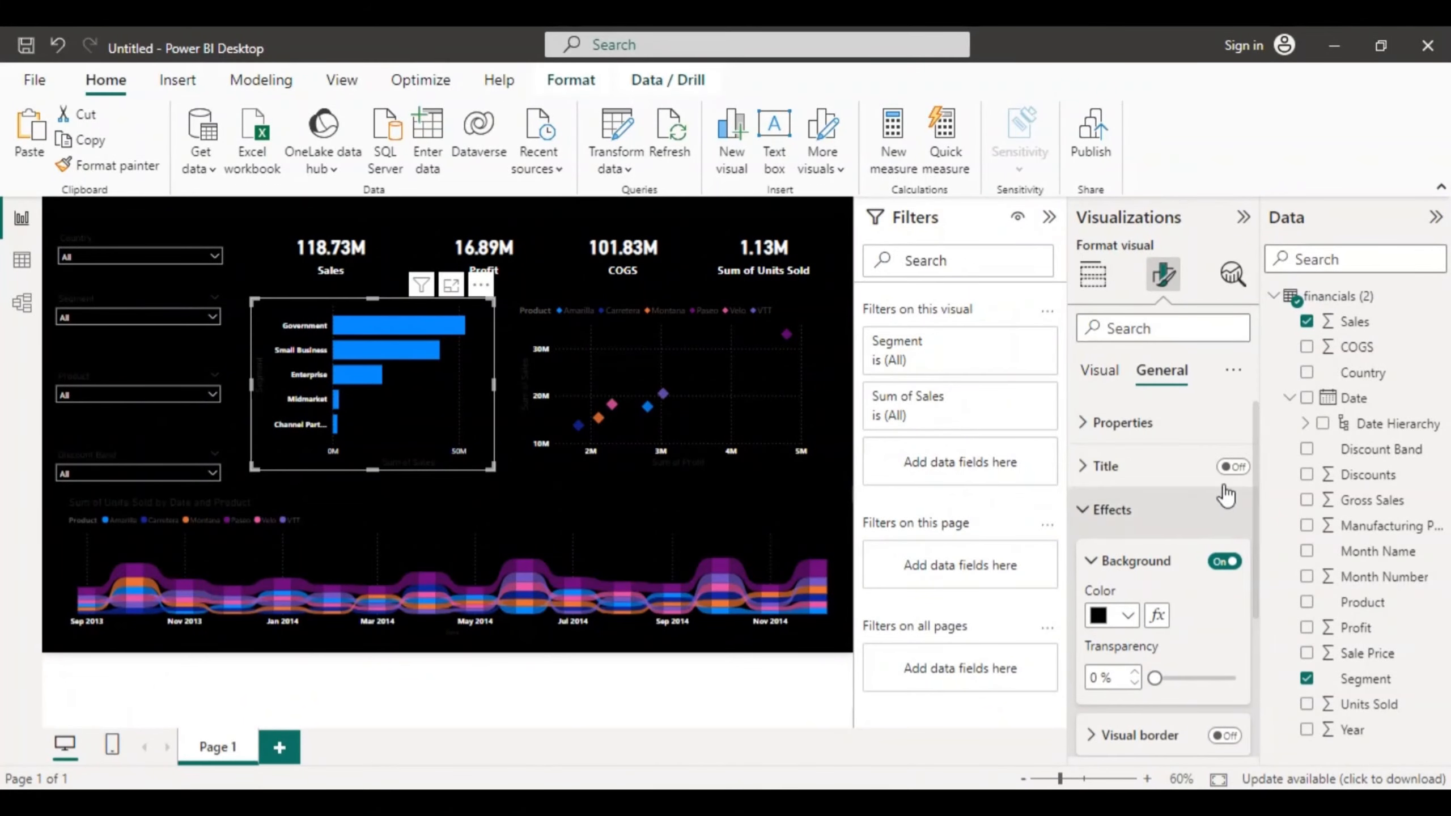
Step: Open the bar color settings in the bar chart's visual formatting options
left_click(1100, 371)
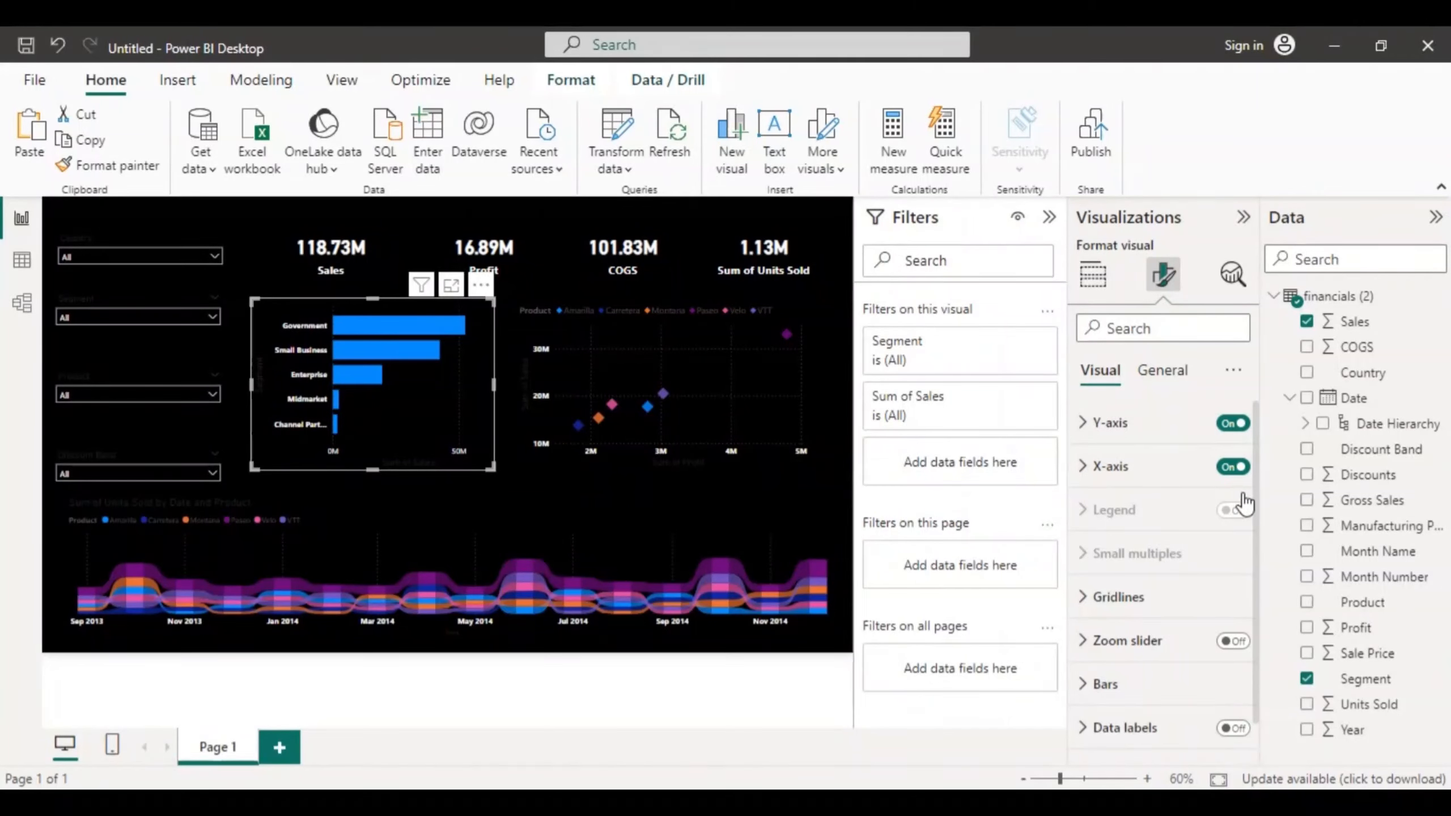
left_click(1081, 420)
left_click_drag(1254, 487, 1261, 519)
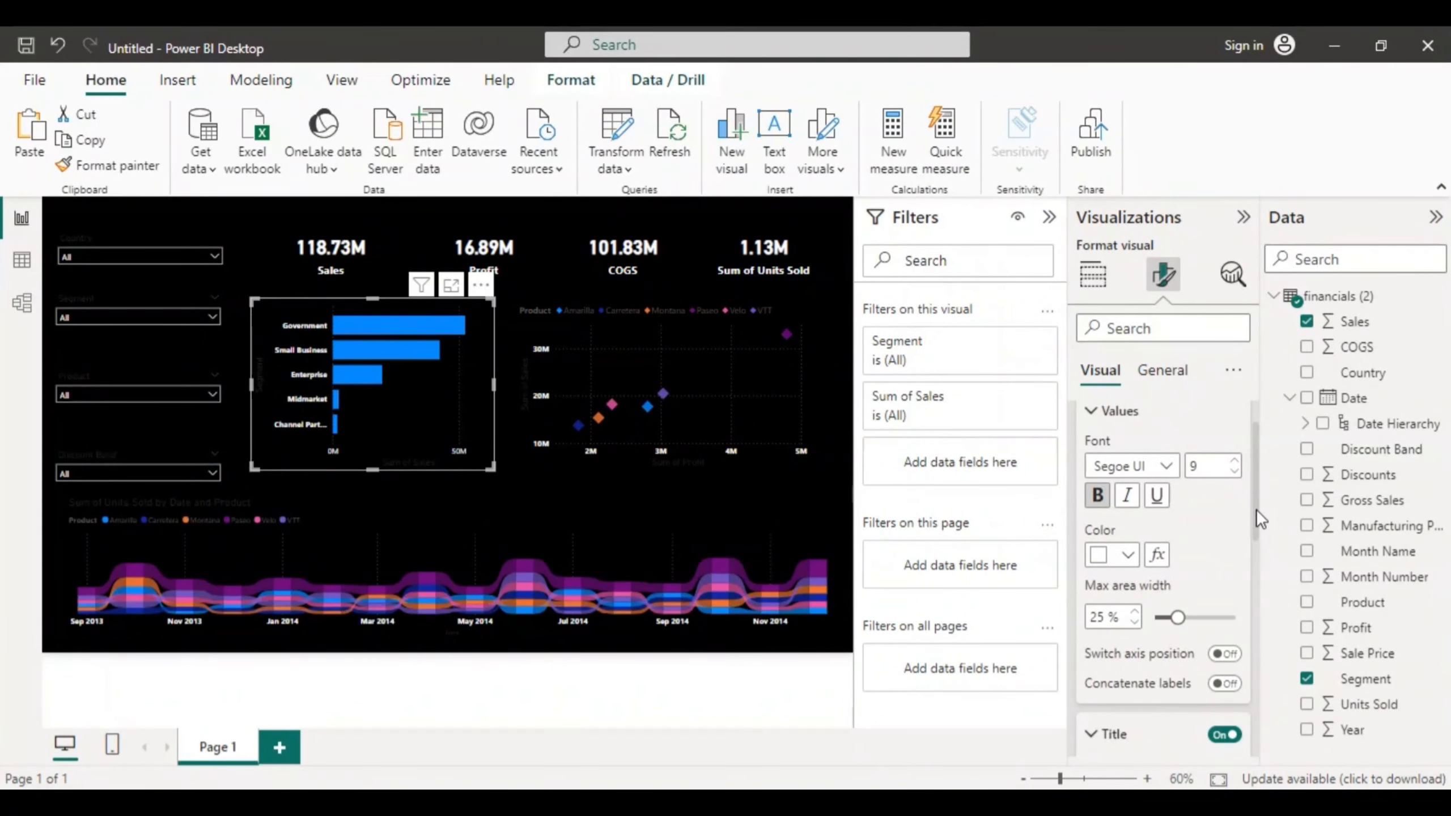
left_click_drag(1256, 509, 1252, 712)
left_click(1085, 689)
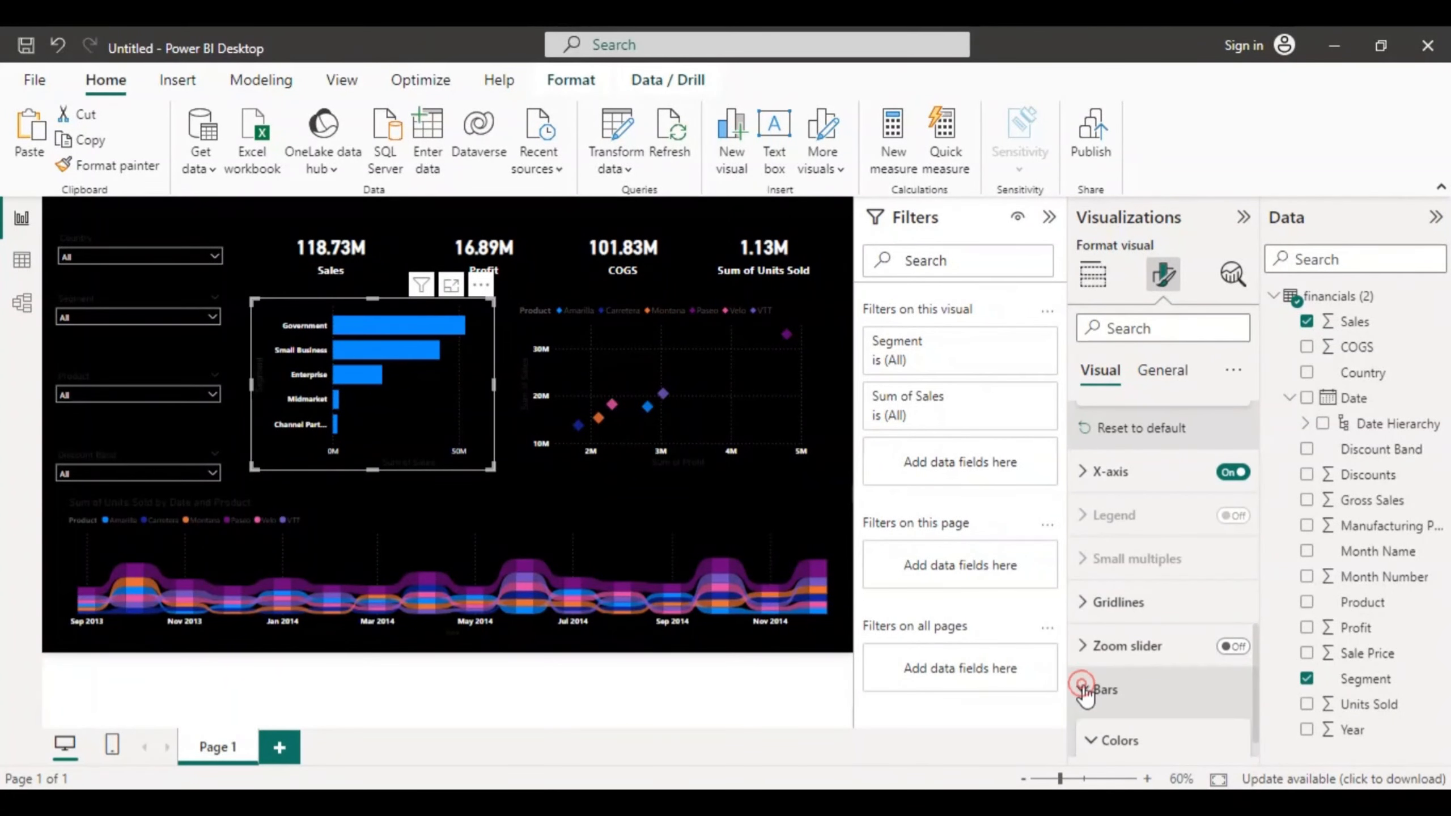
left_click_drag(1256, 656, 1254, 702)
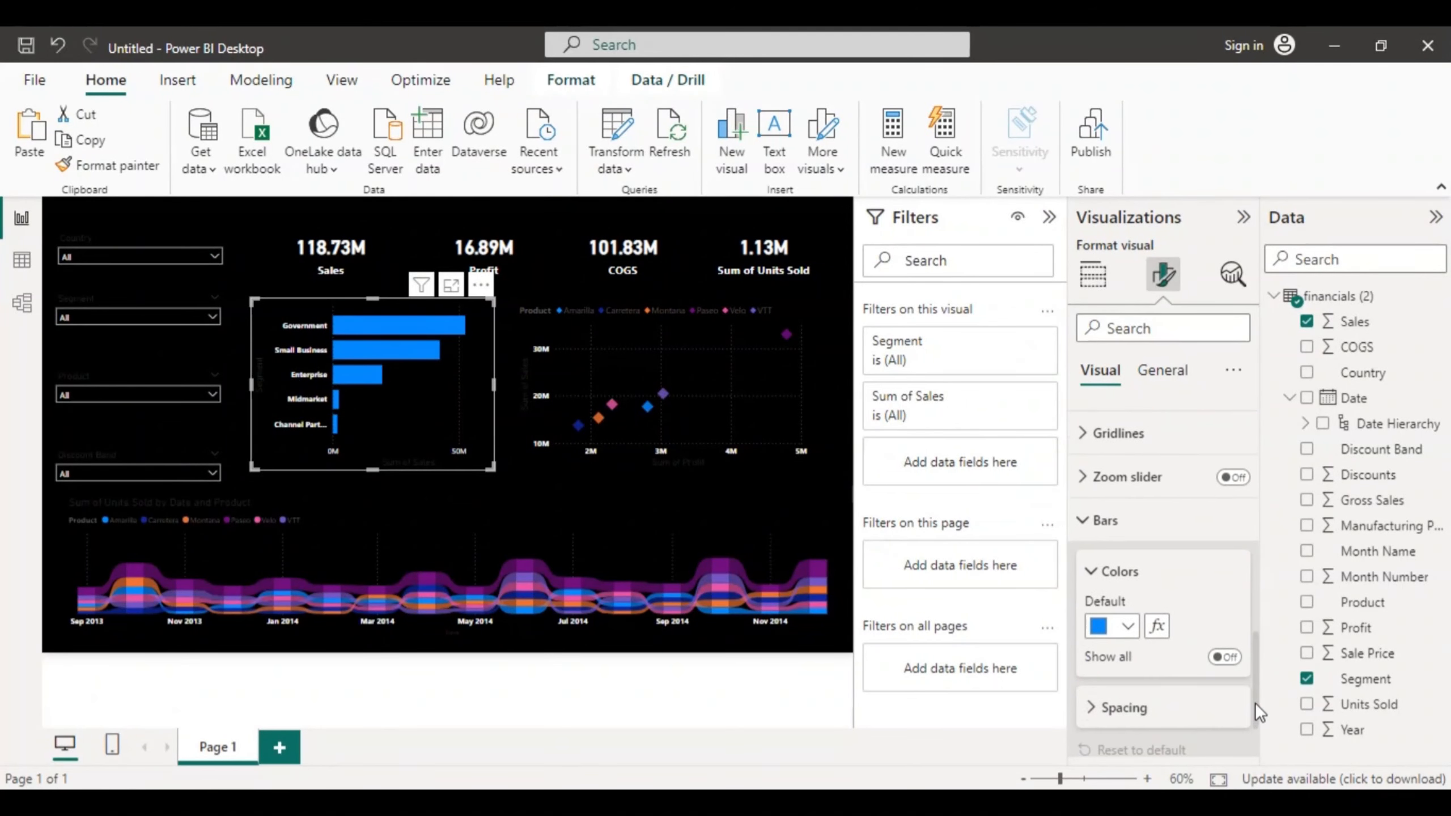
left_click(1156, 626)
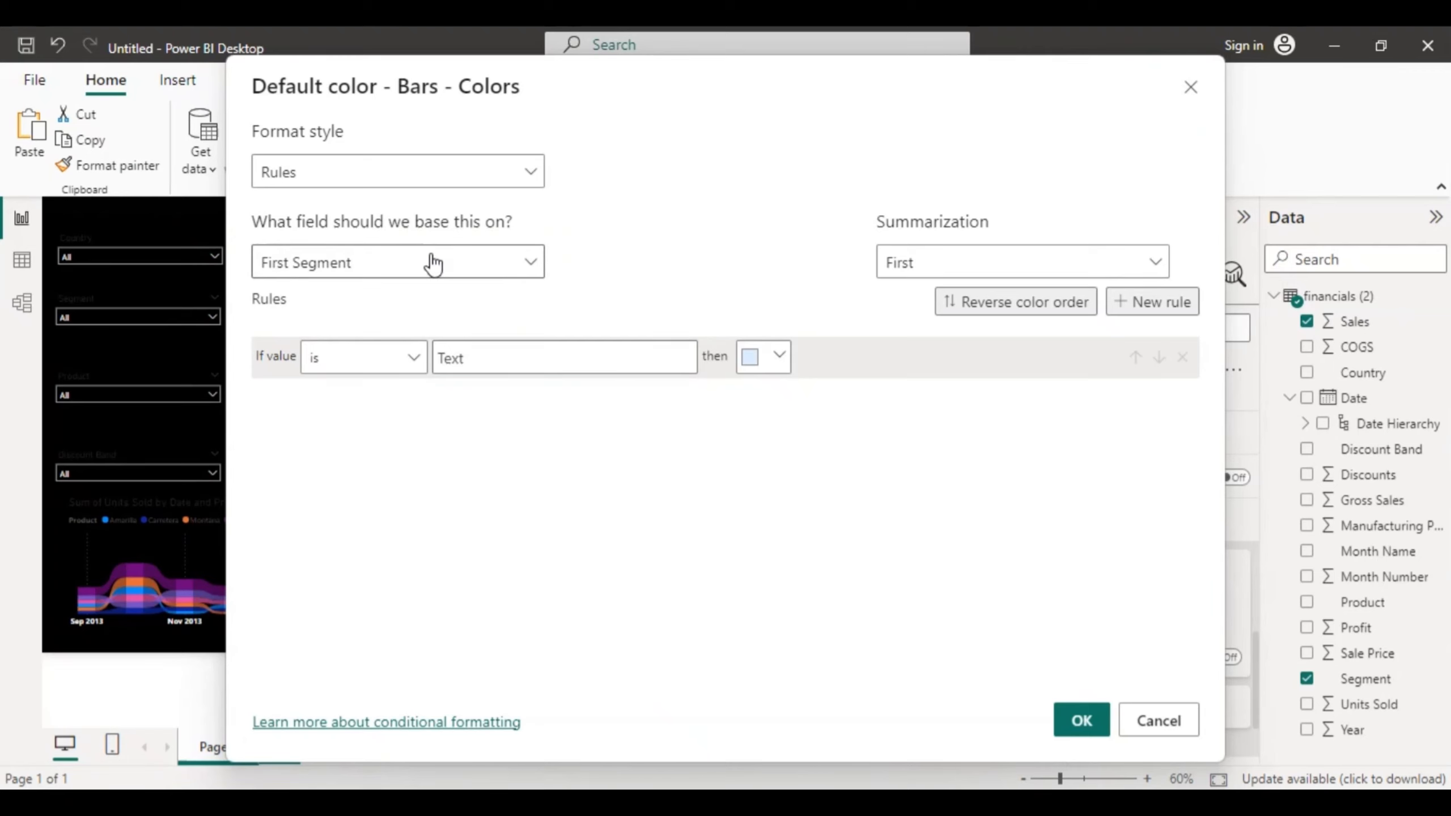
left_click(532, 263)
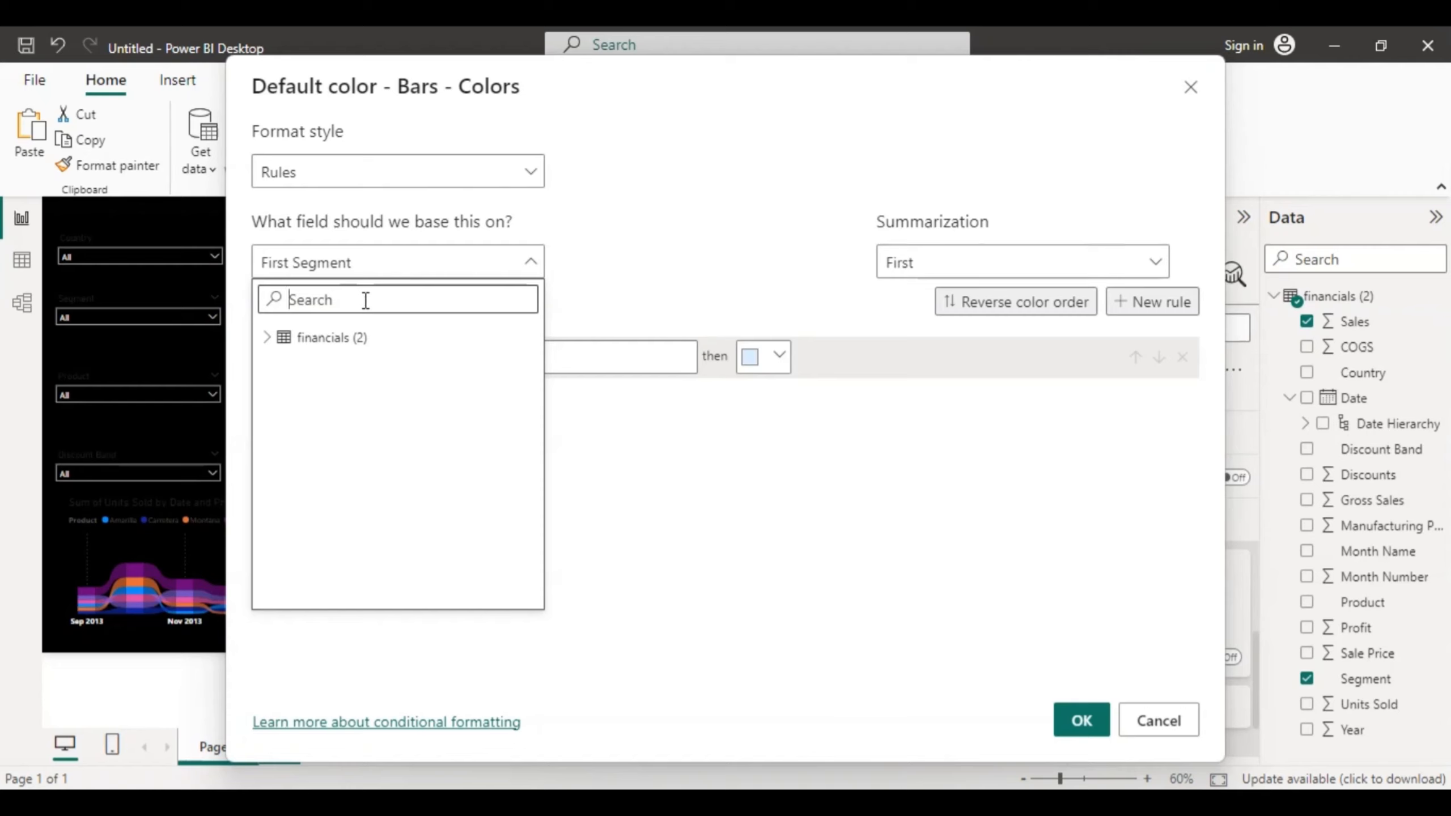
type("sale")
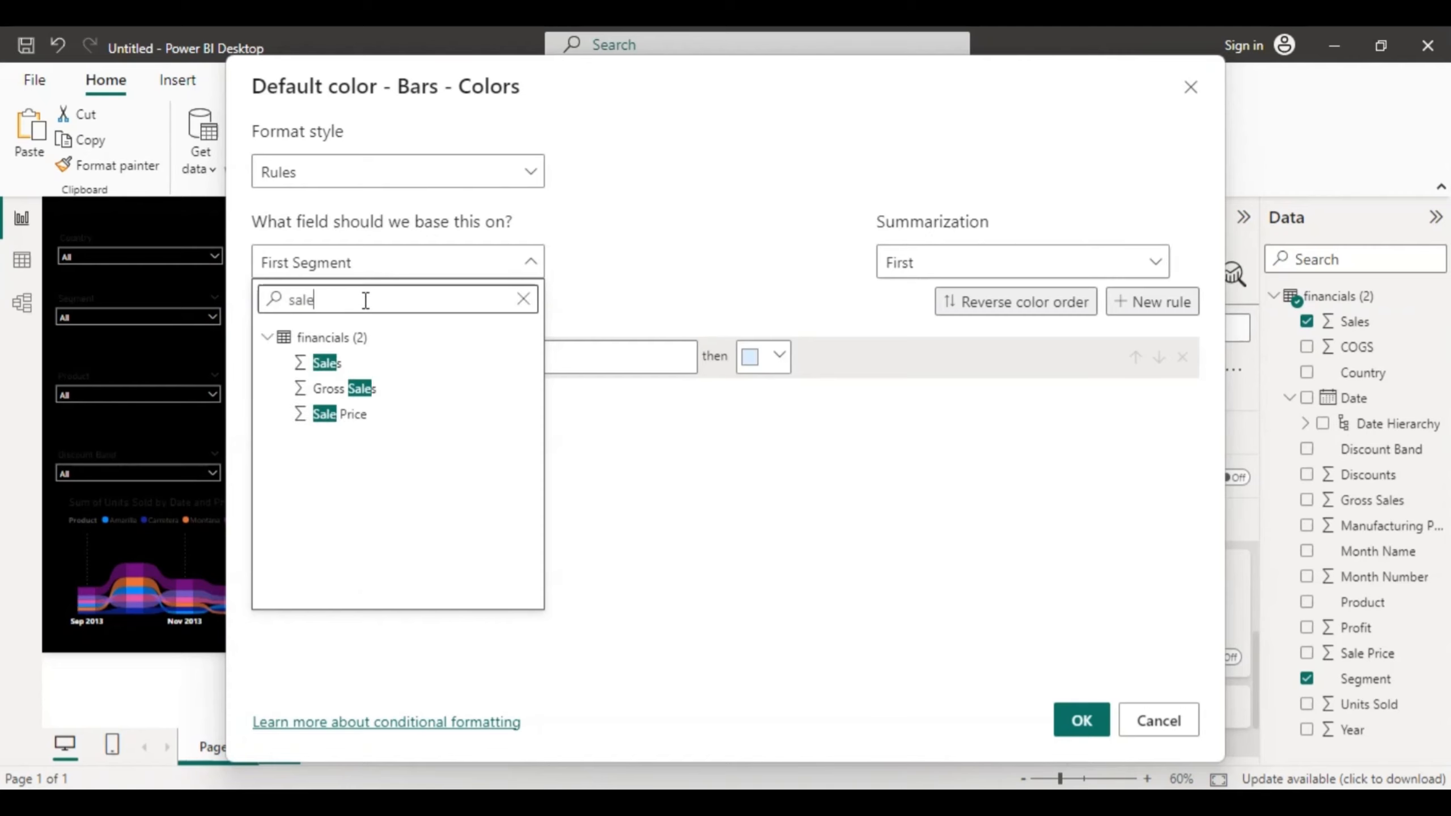
type("s")
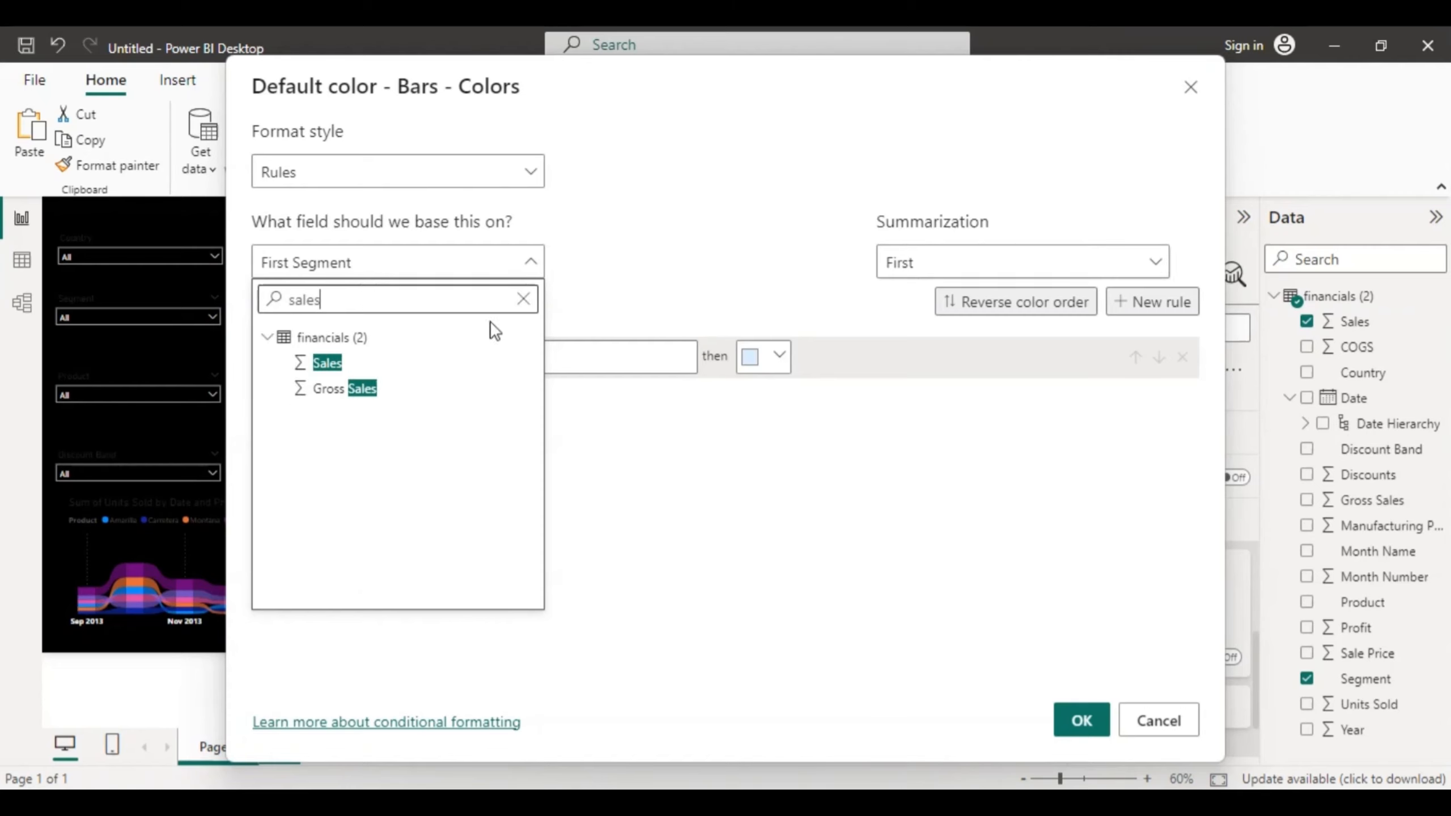
left_click(651, 551)
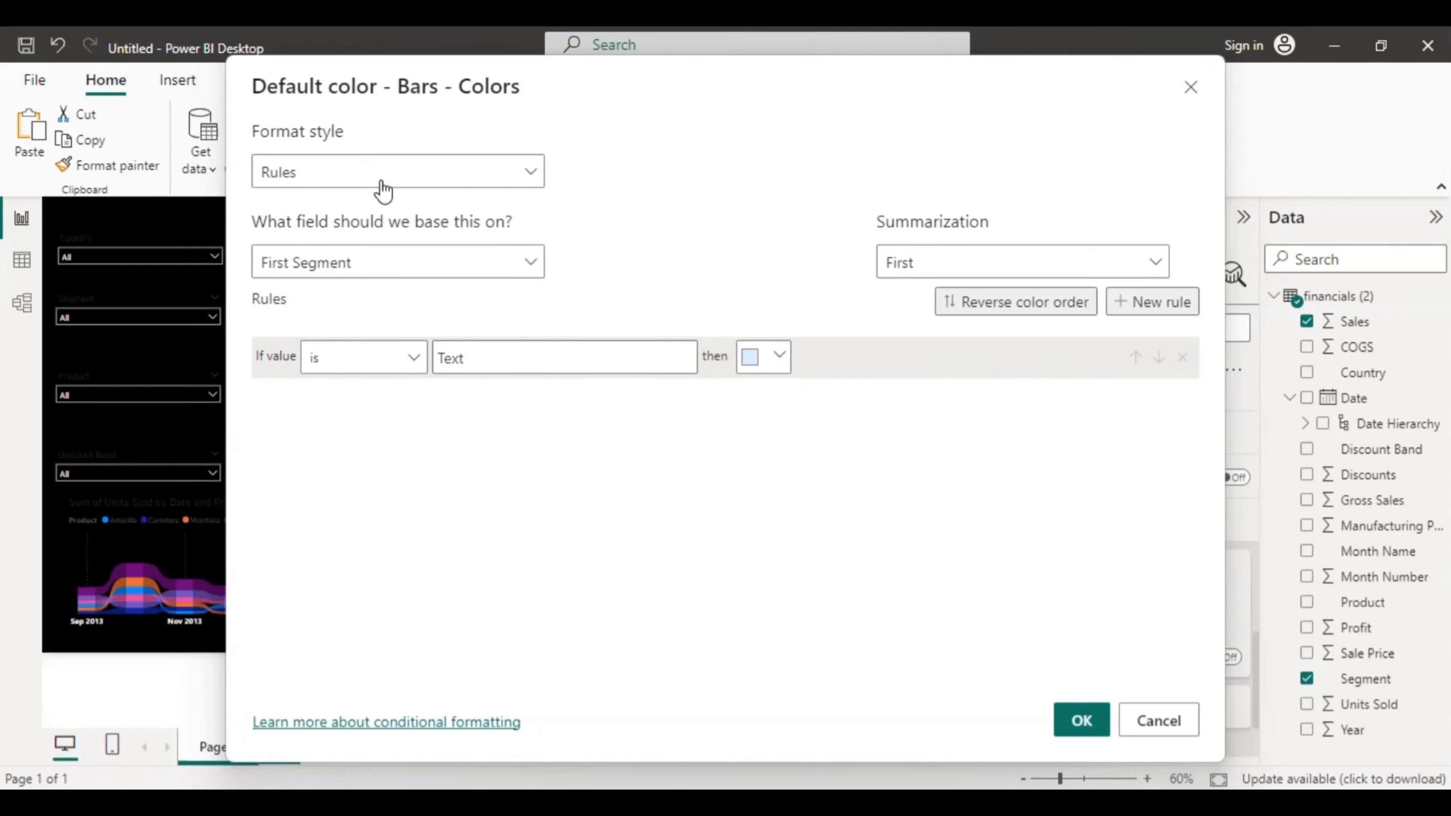
left_click(531, 173)
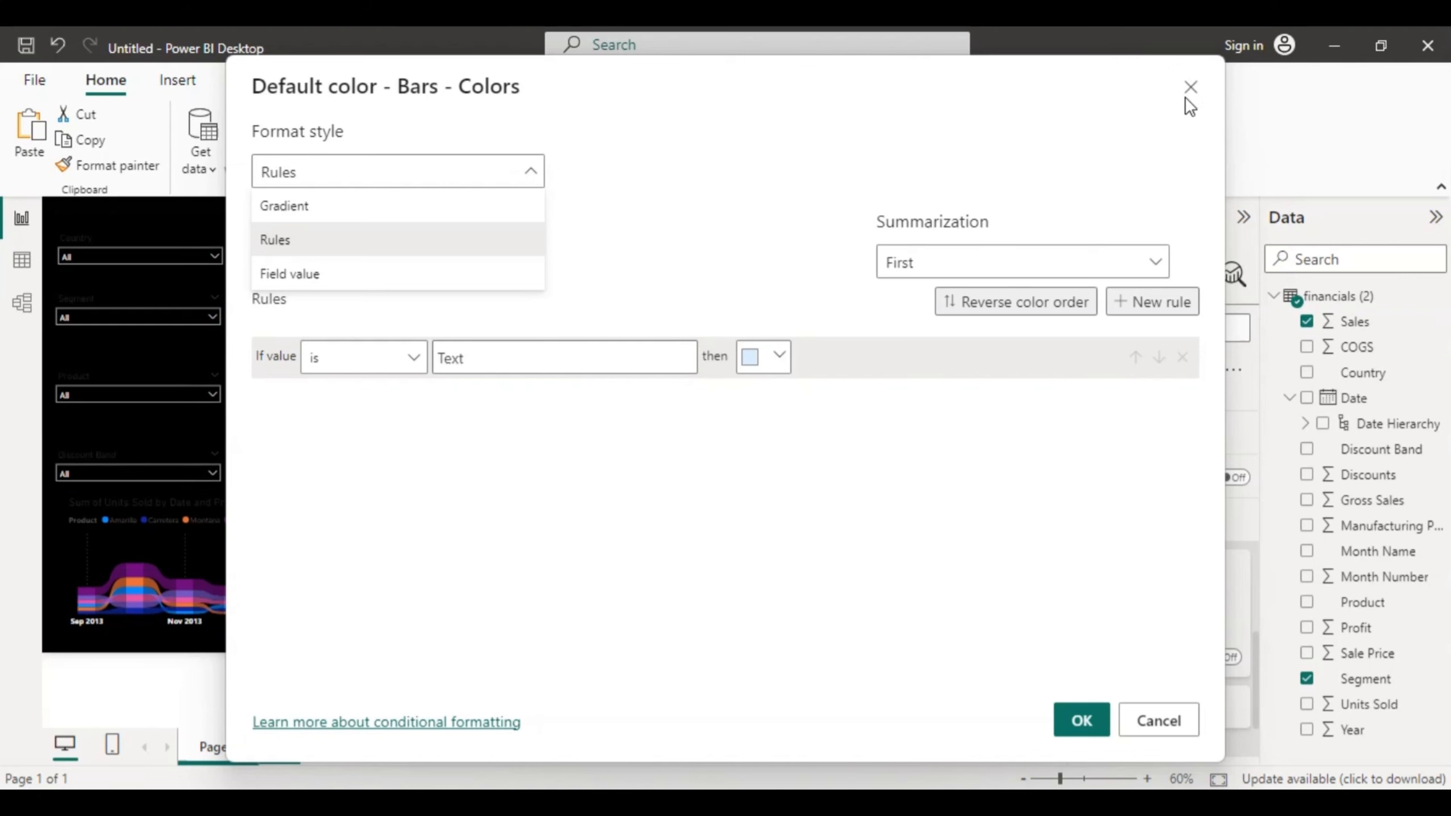
left_click(1160, 721)
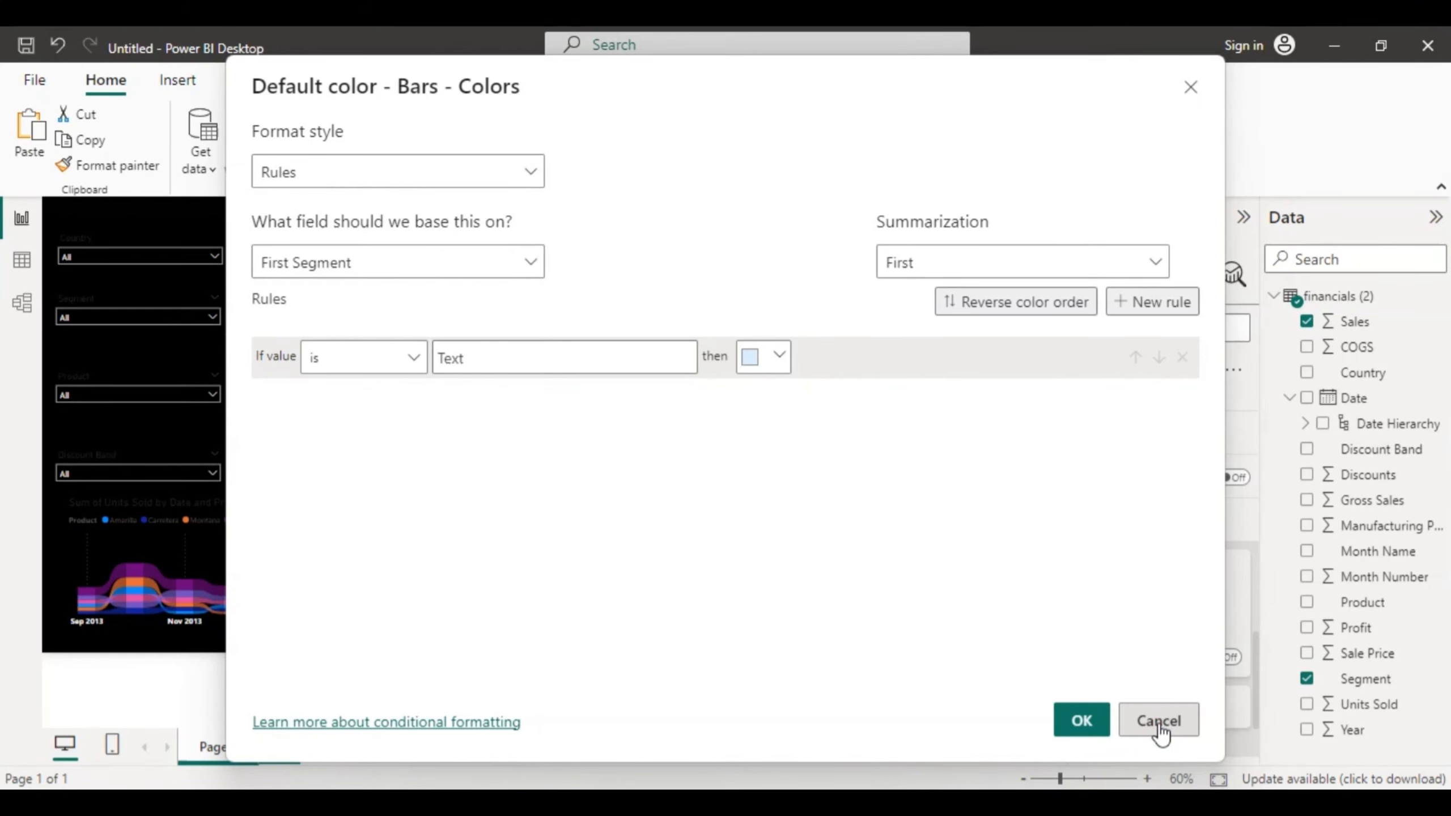
left_click(1160, 723)
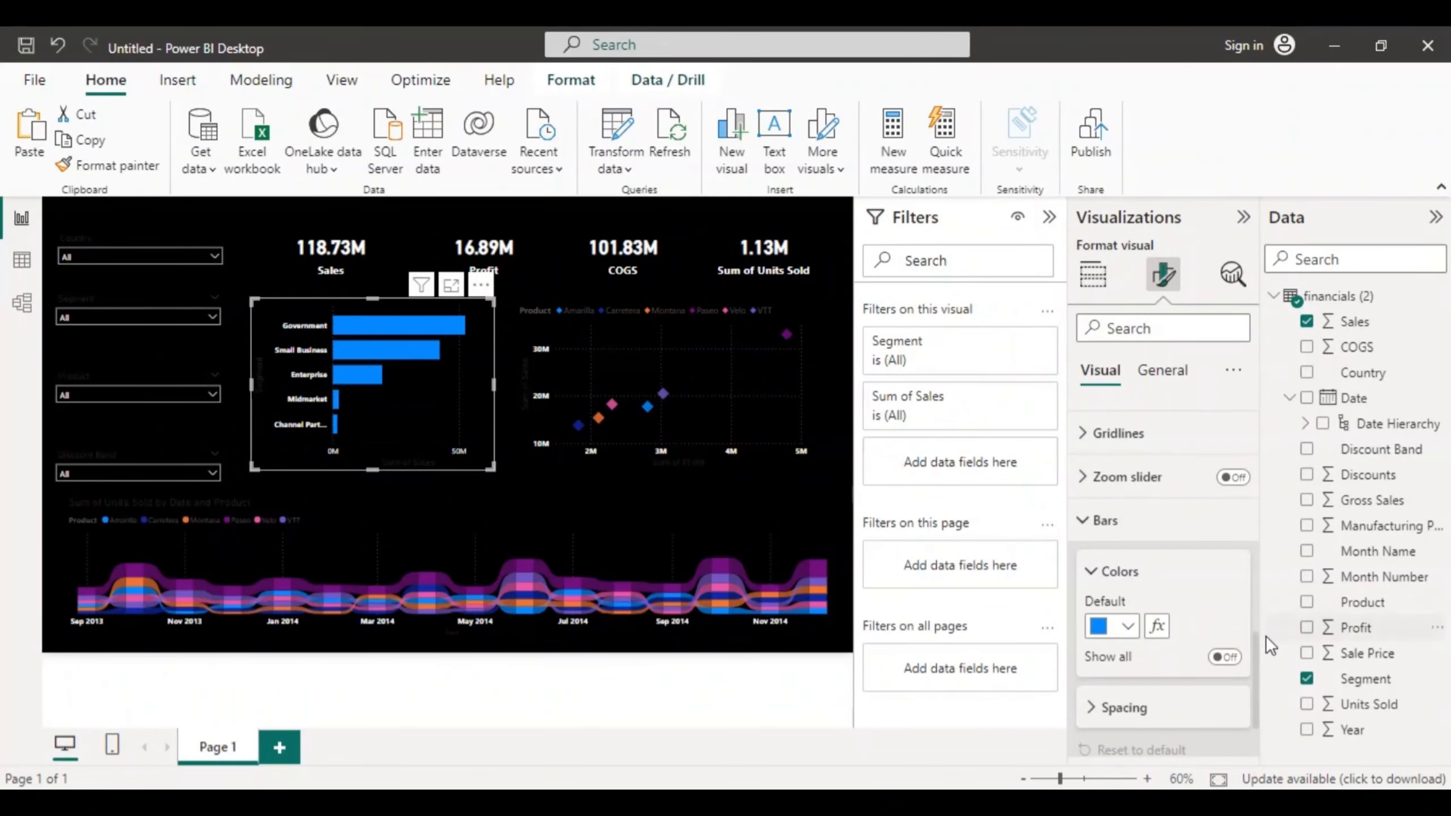
Step: Turn on the visual border for the bar chart
scroll(1256, 623, "down", 5)
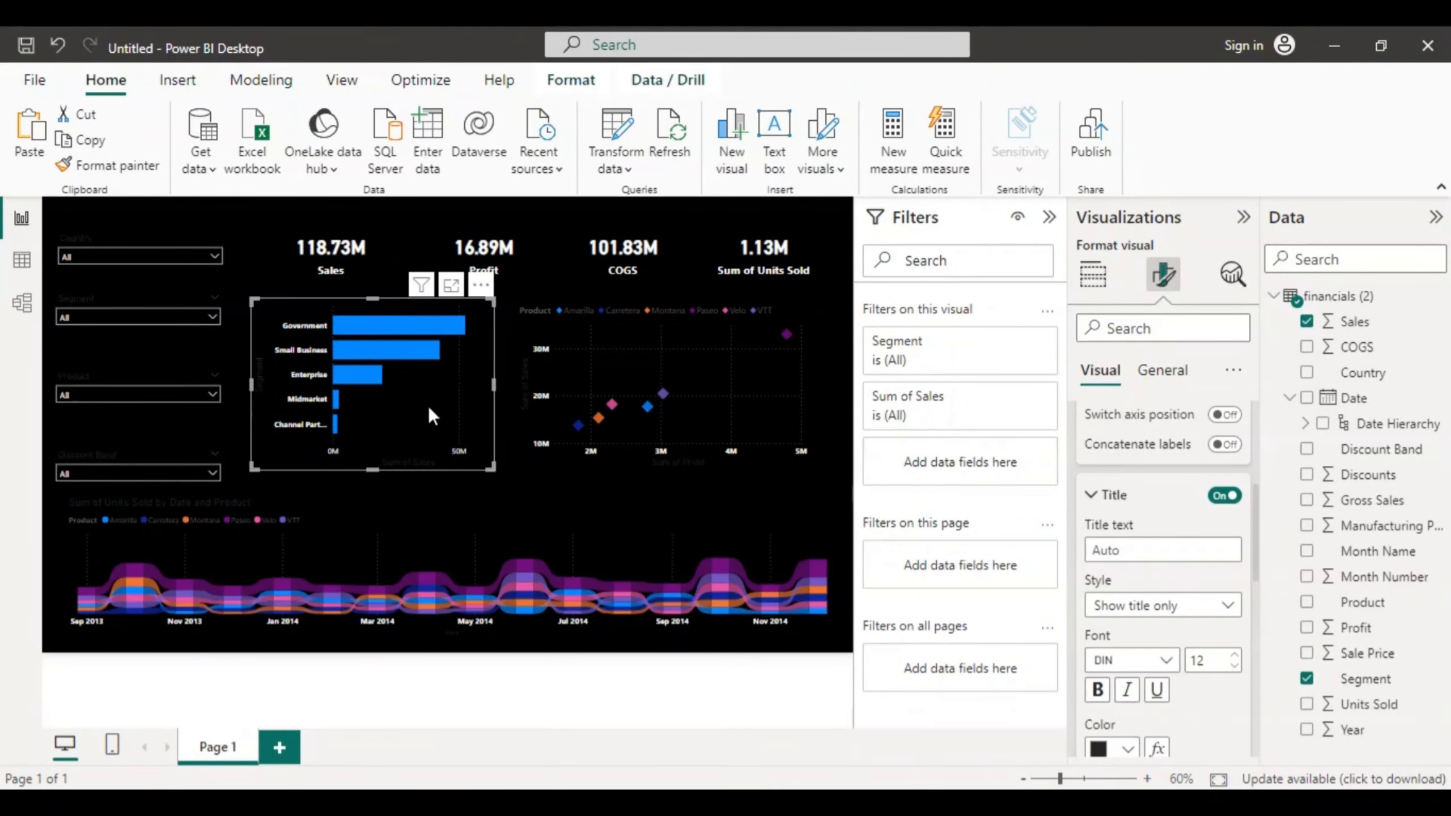
left_click(1160, 378)
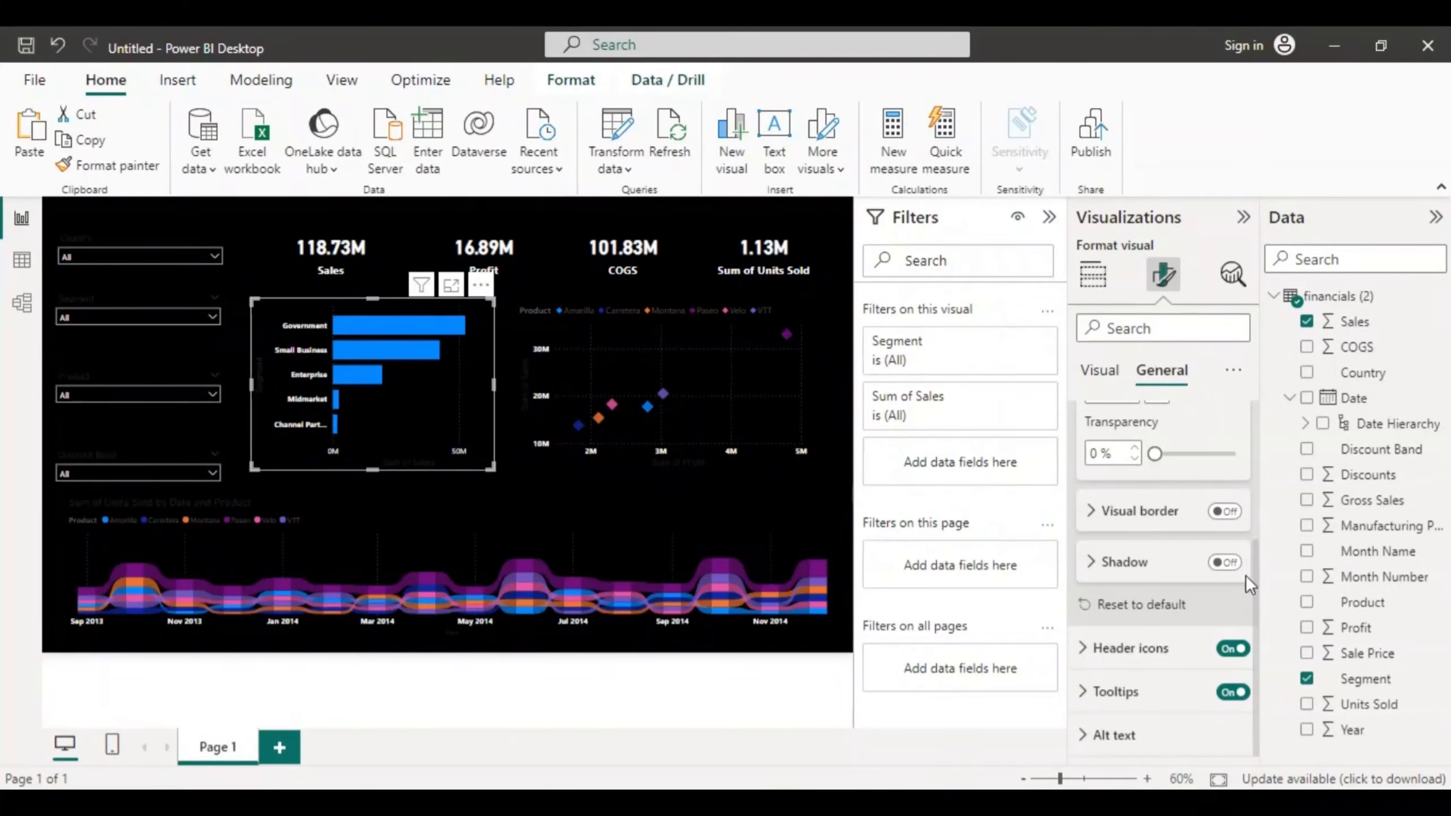
left_click(1250, 513)
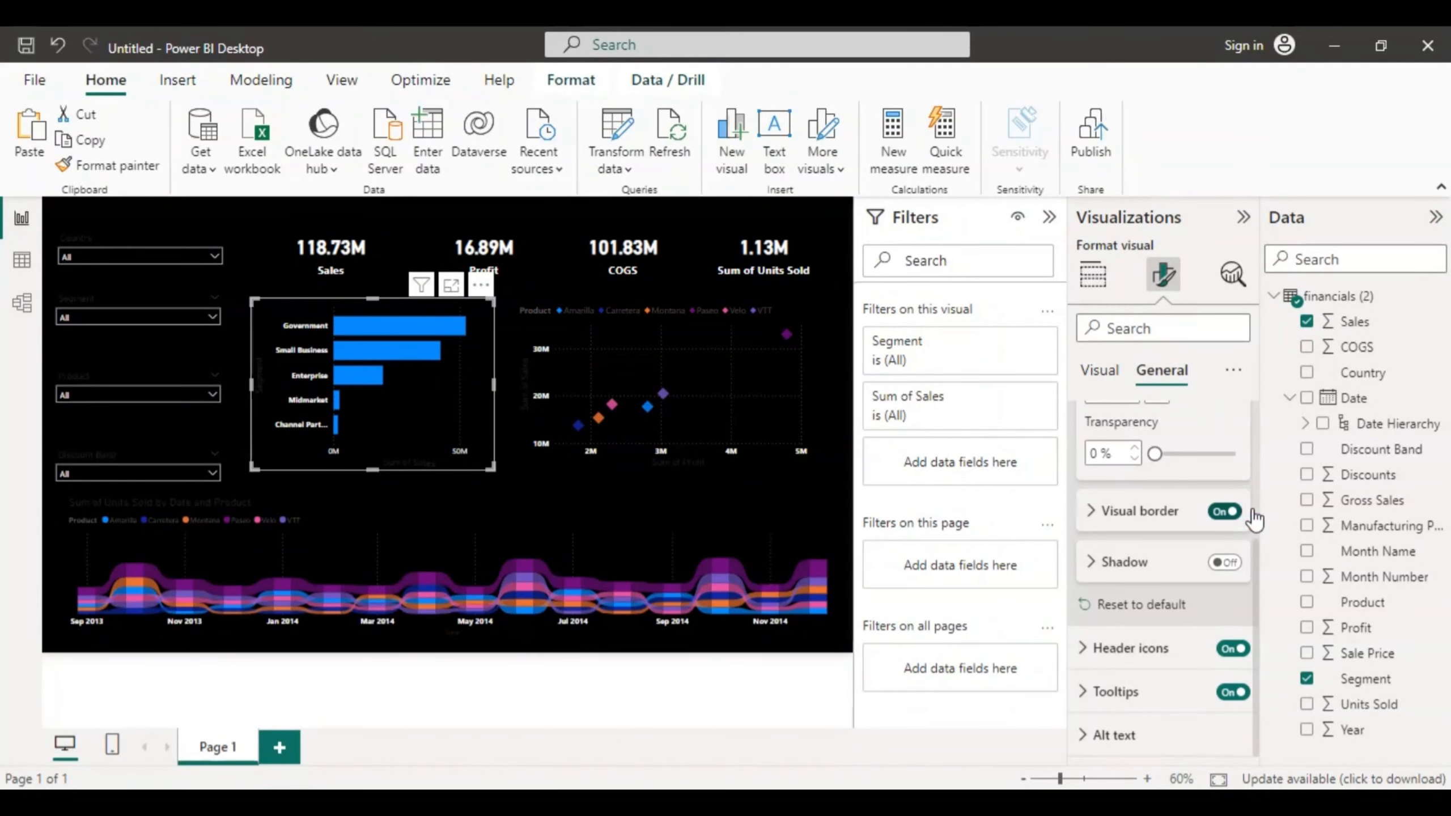
scroll(1254, 452, "up", 3)
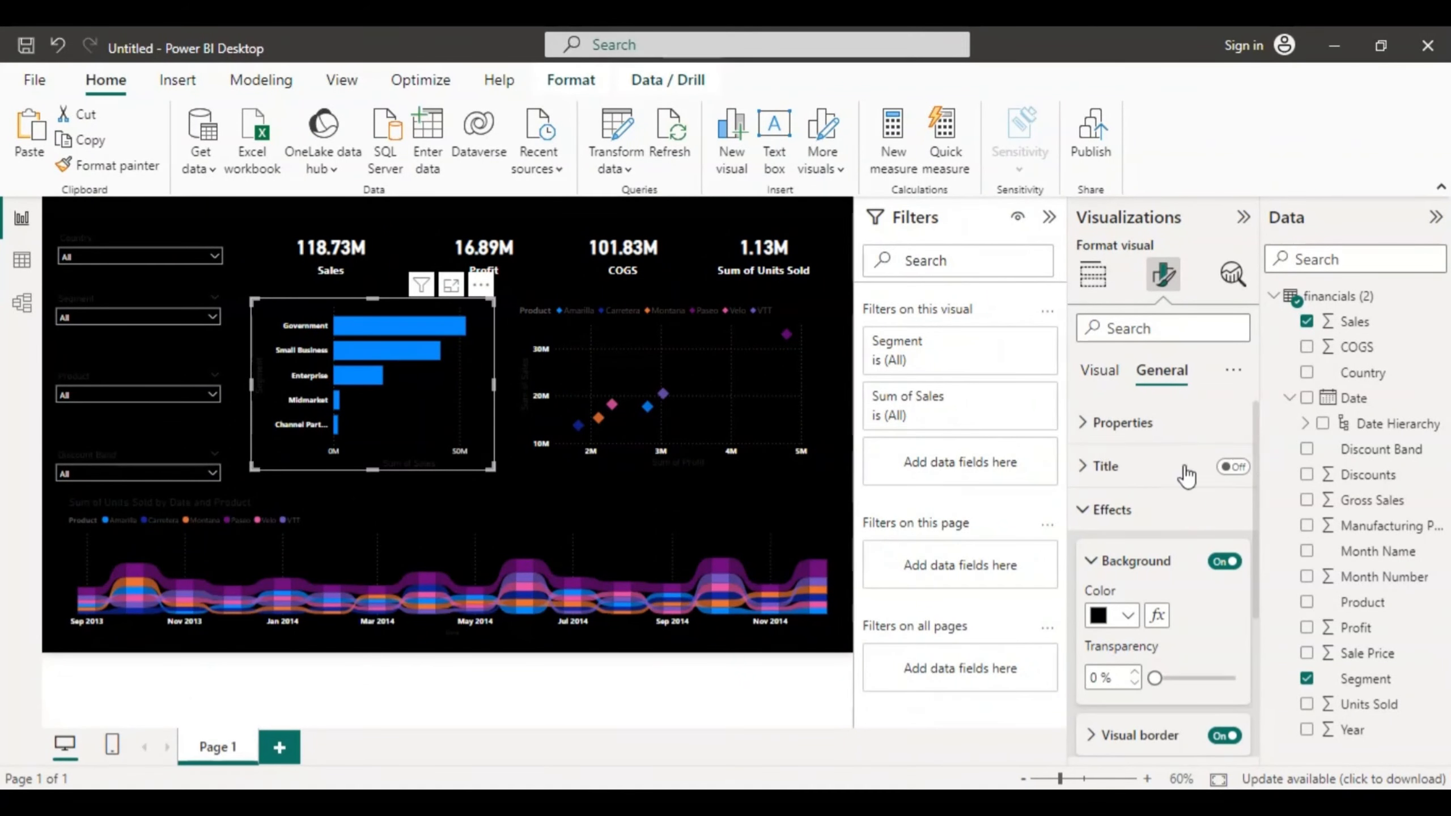
left_click(1091, 427)
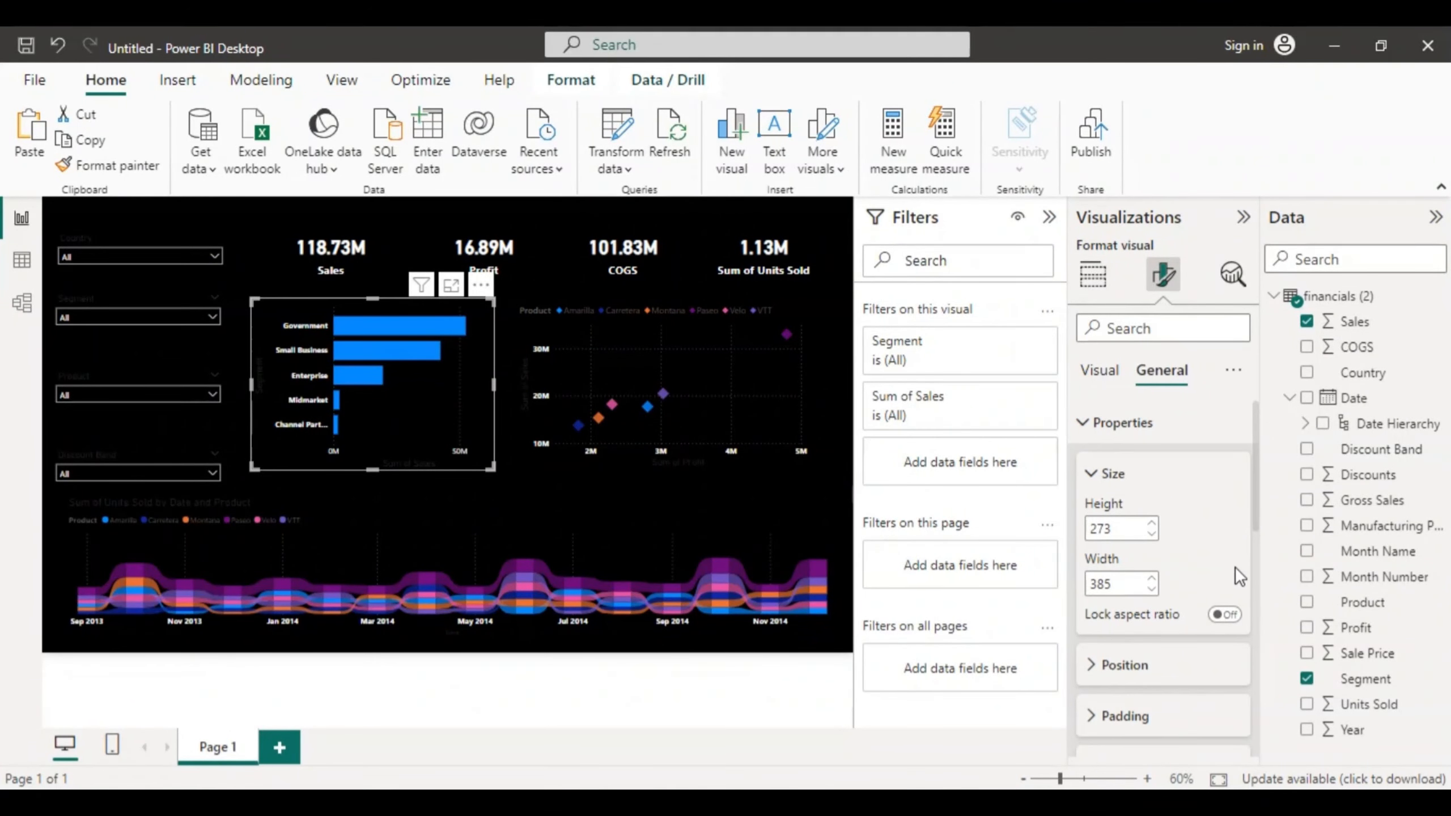
left_click(1081, 422)
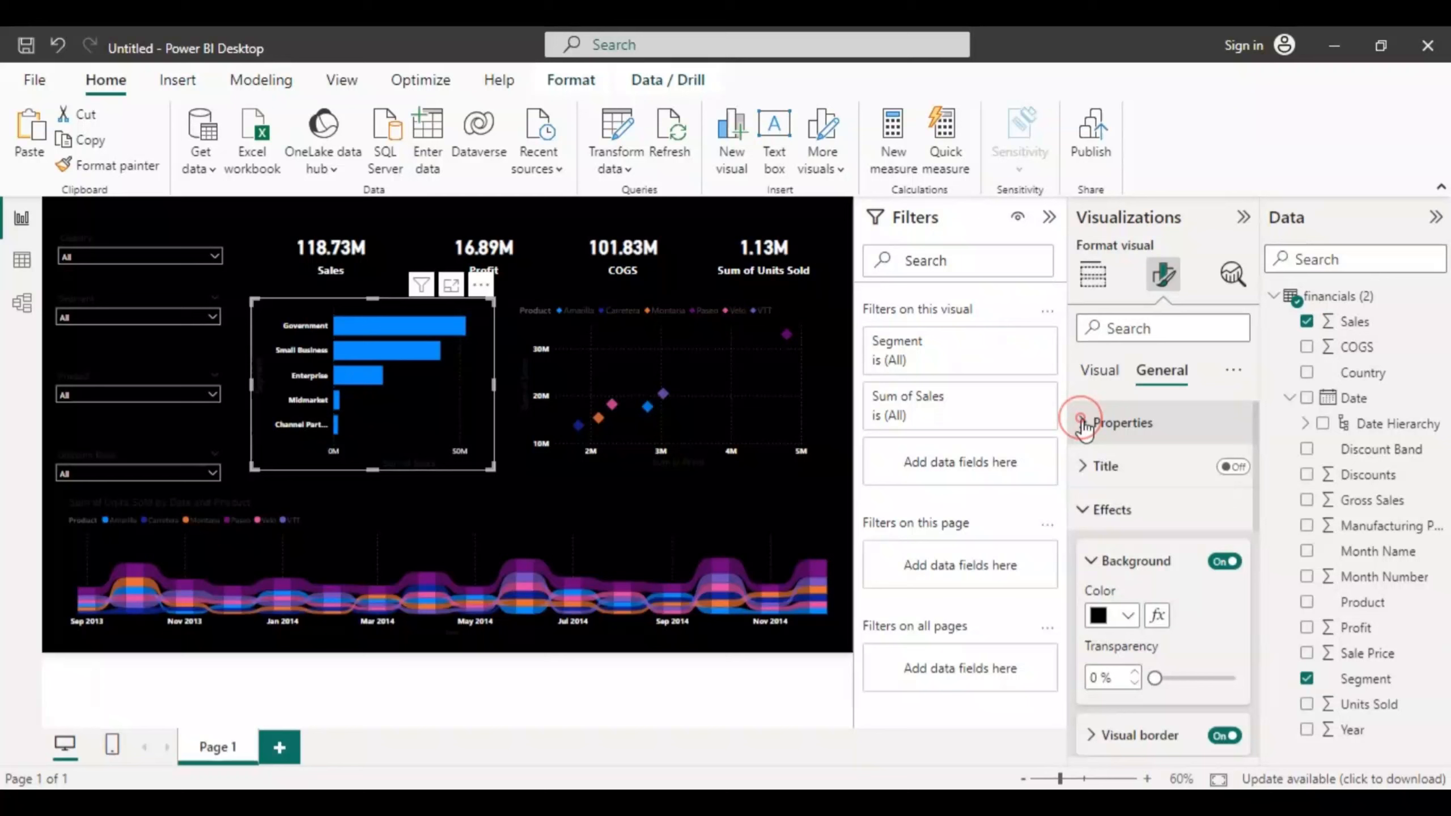
left_click(1108, 513)
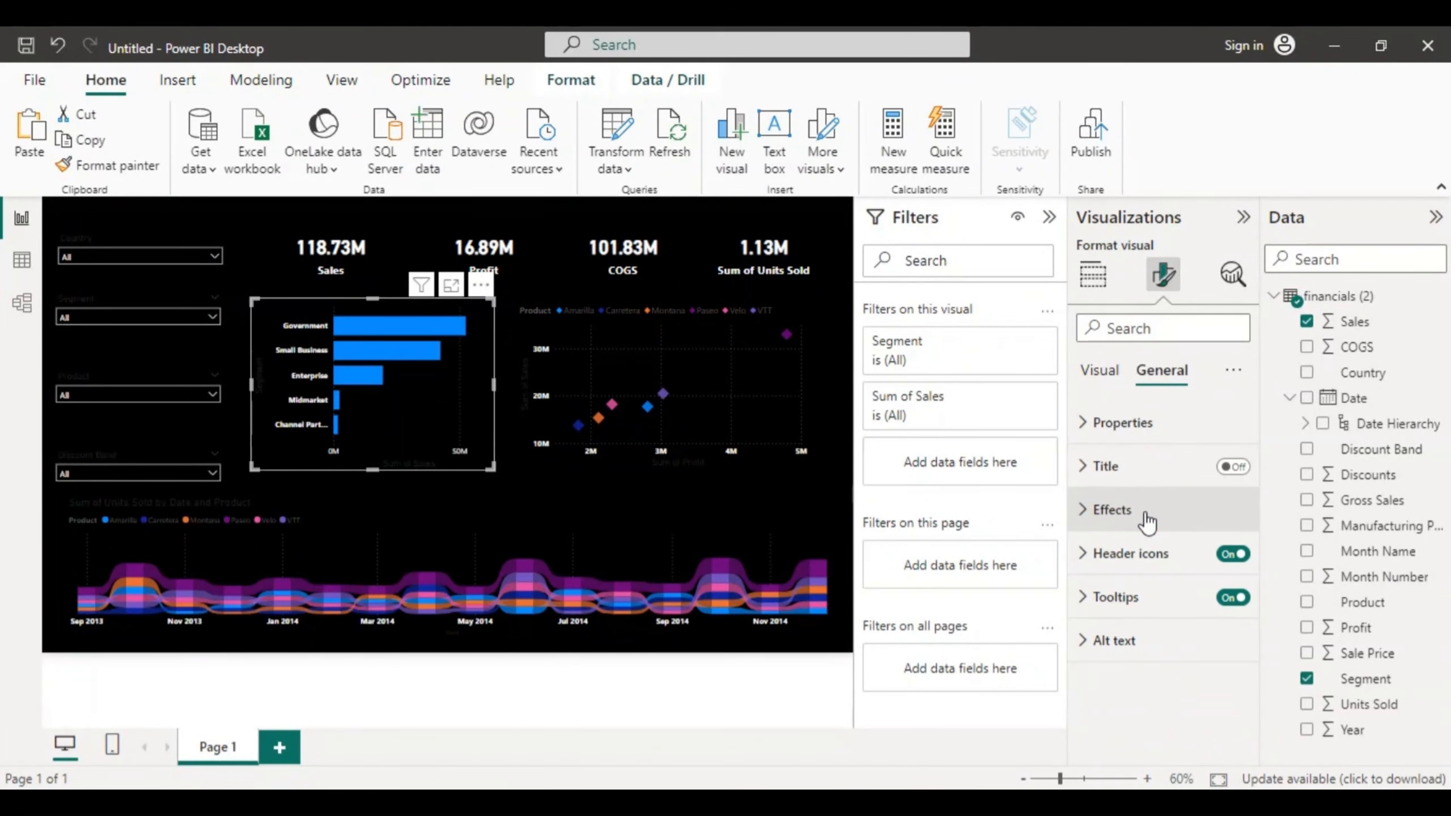
left_click(1083, 509)
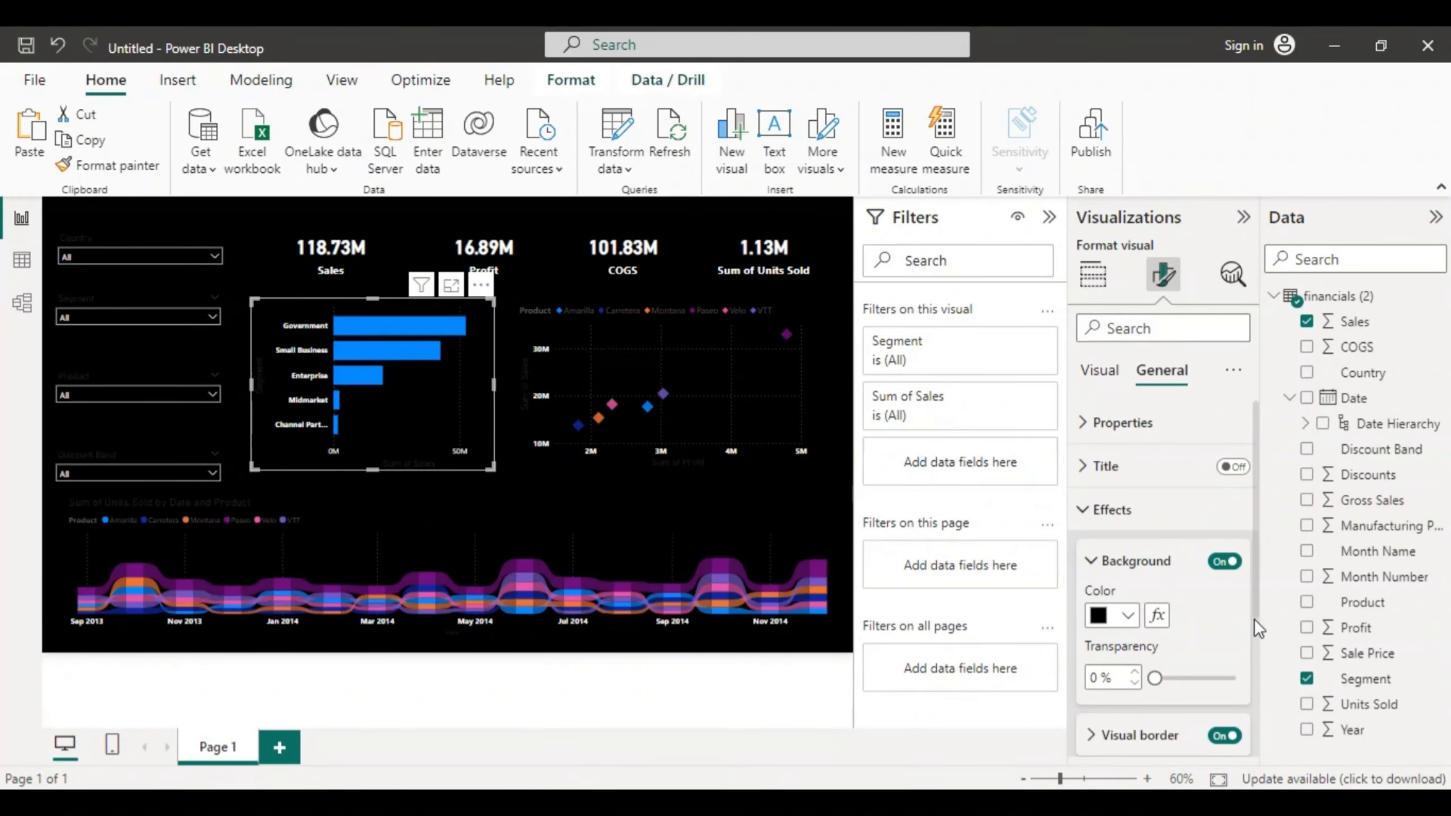
left_click_drag(1254, 617, 1245, 587)
Step: Turn on Show all for the bar colors so each segment has its own color setting
left_click(1096, 371)
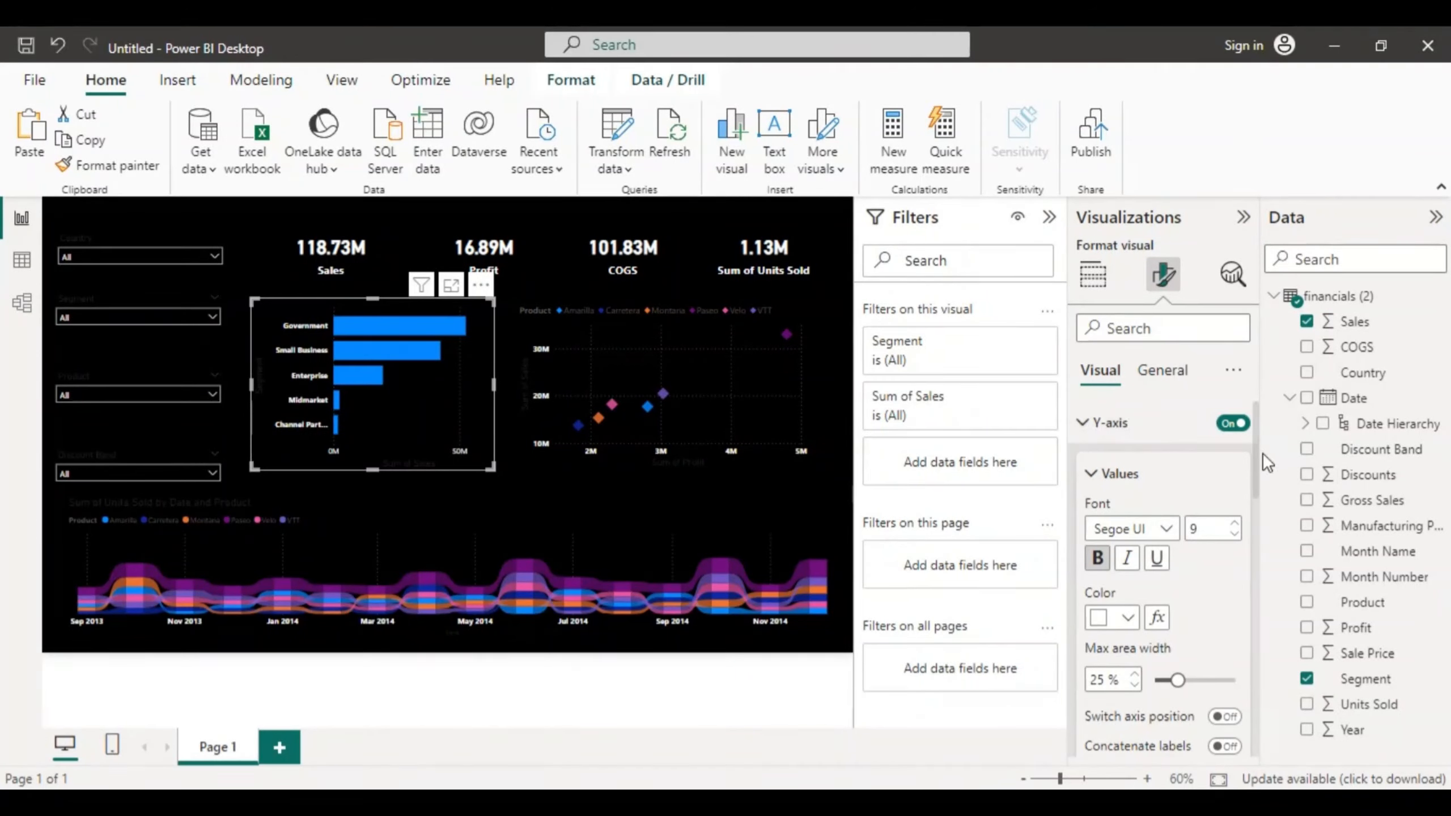
left_click_drag(1254, 461, 1246, 698)
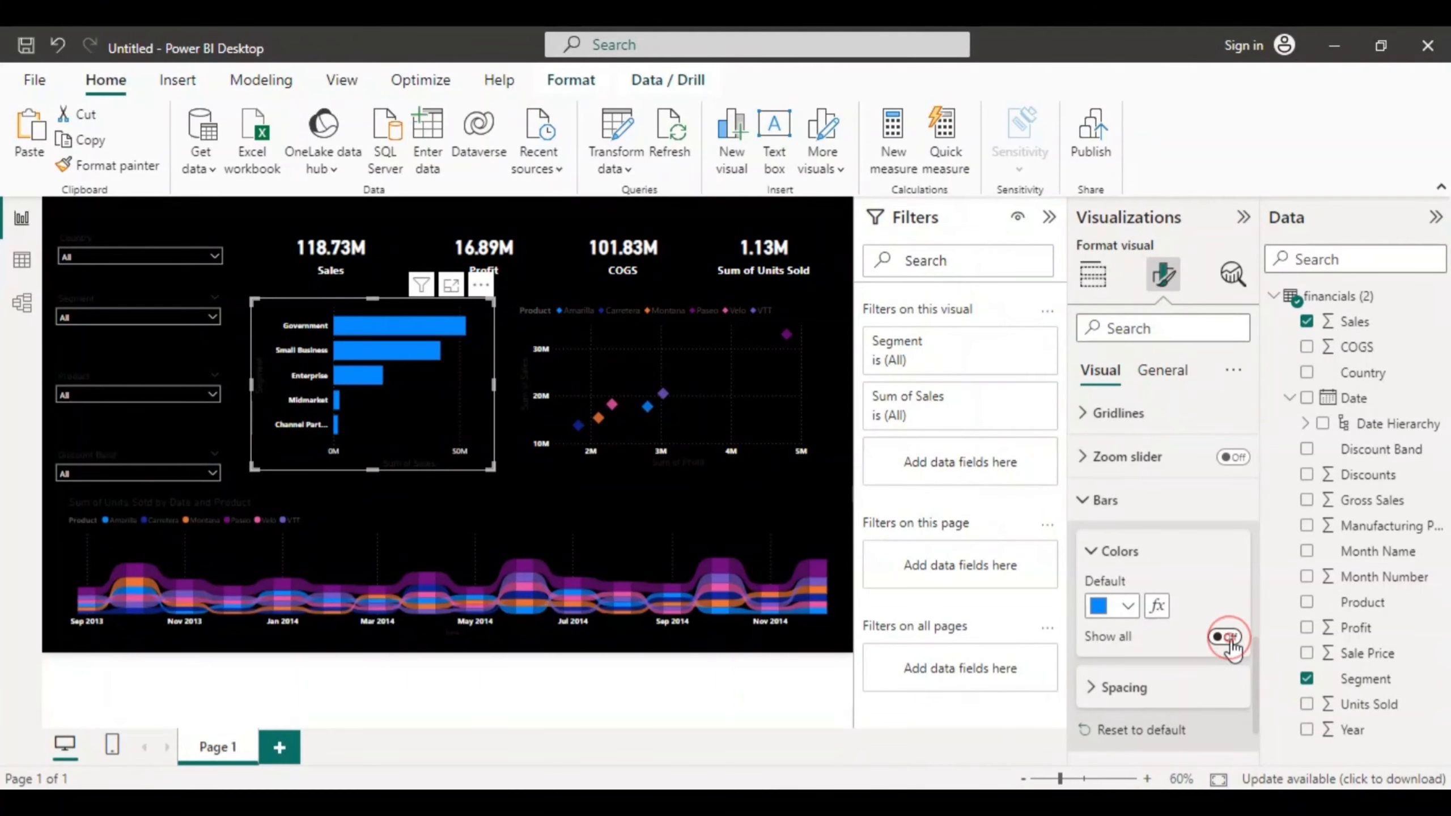
left_click(1228, 638)
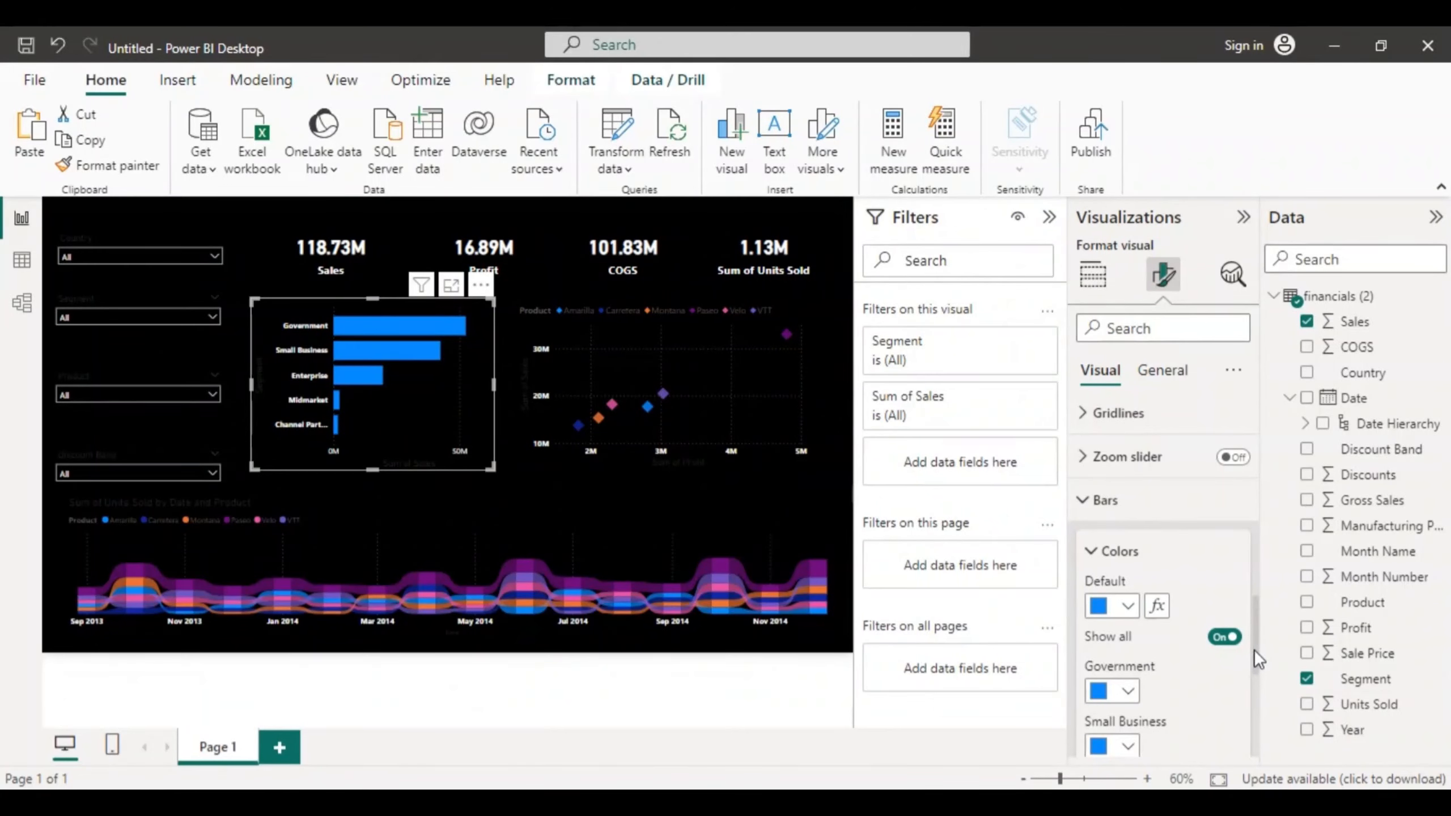
mouse_move(1254, 648)
left_mouse_down()
mouse_move(1253, 713)
mouse_move(1254, 651)
left_mouse_up()
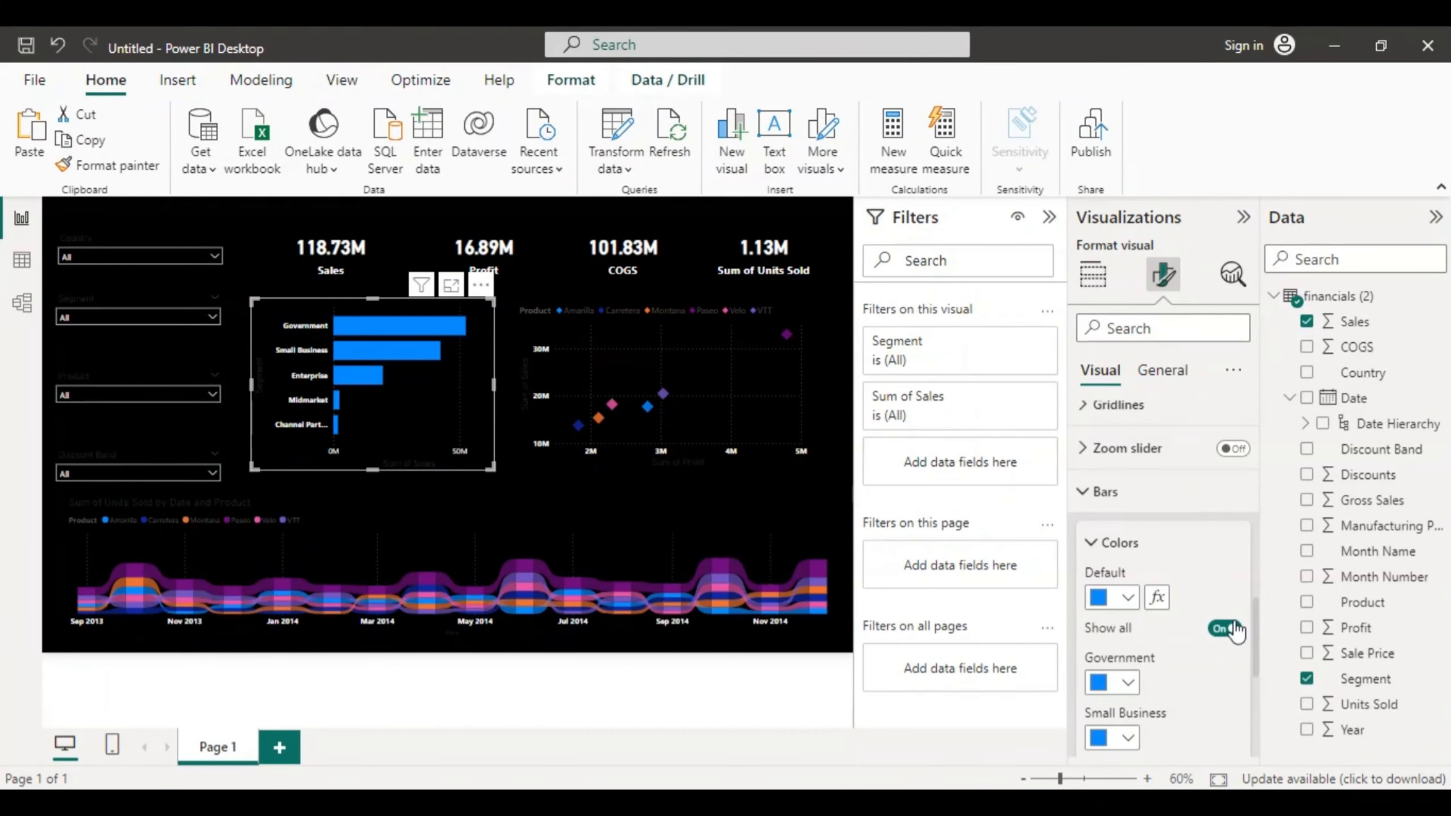
left_click(1167, 561)
left_click_drag(1257, 613, 1254, 718)
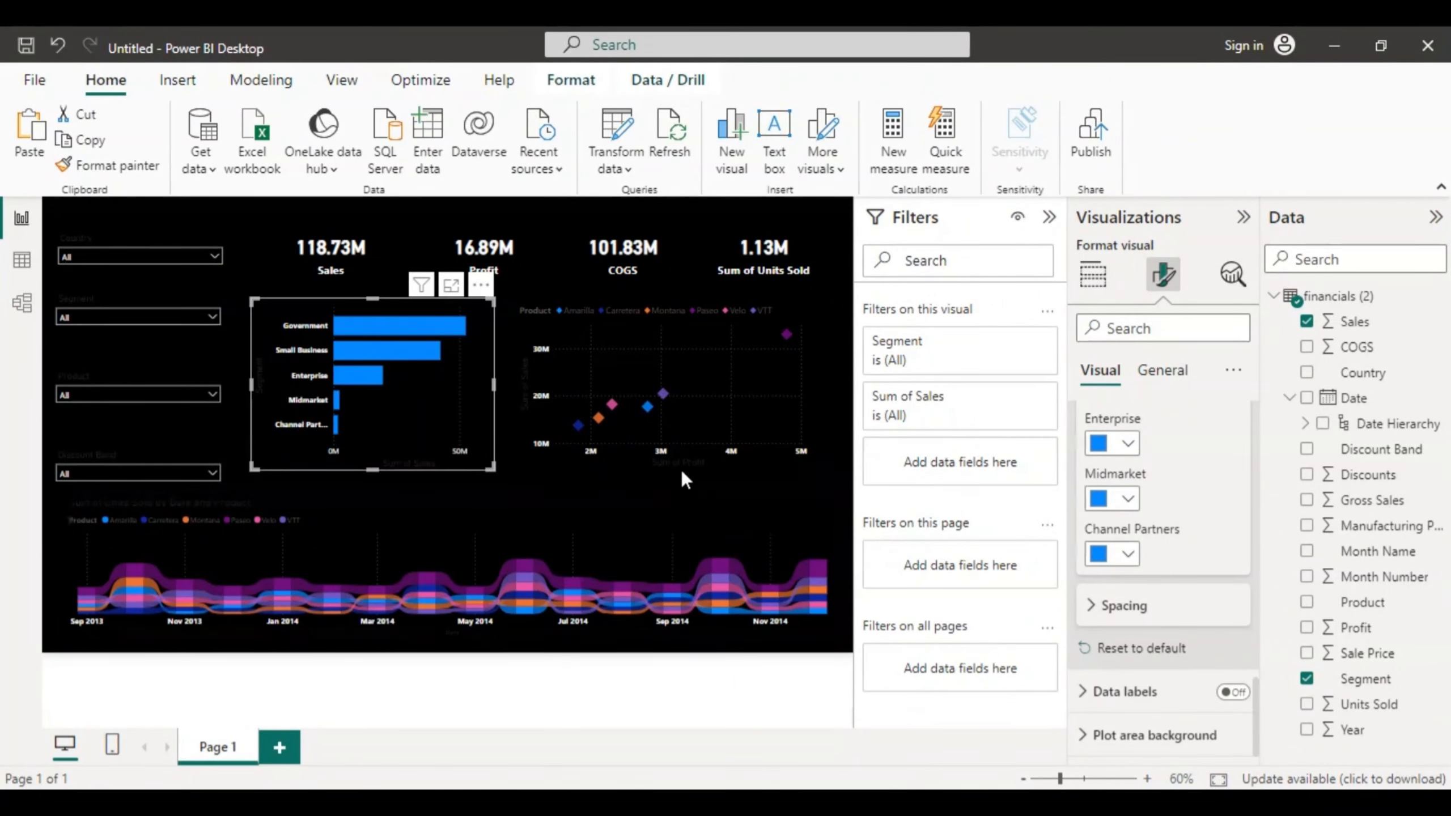
Step: Collapse the Filters, Visualizations and Data panes and deselect the ribbon chart to view the whole dashboard
left_click(619, 509)
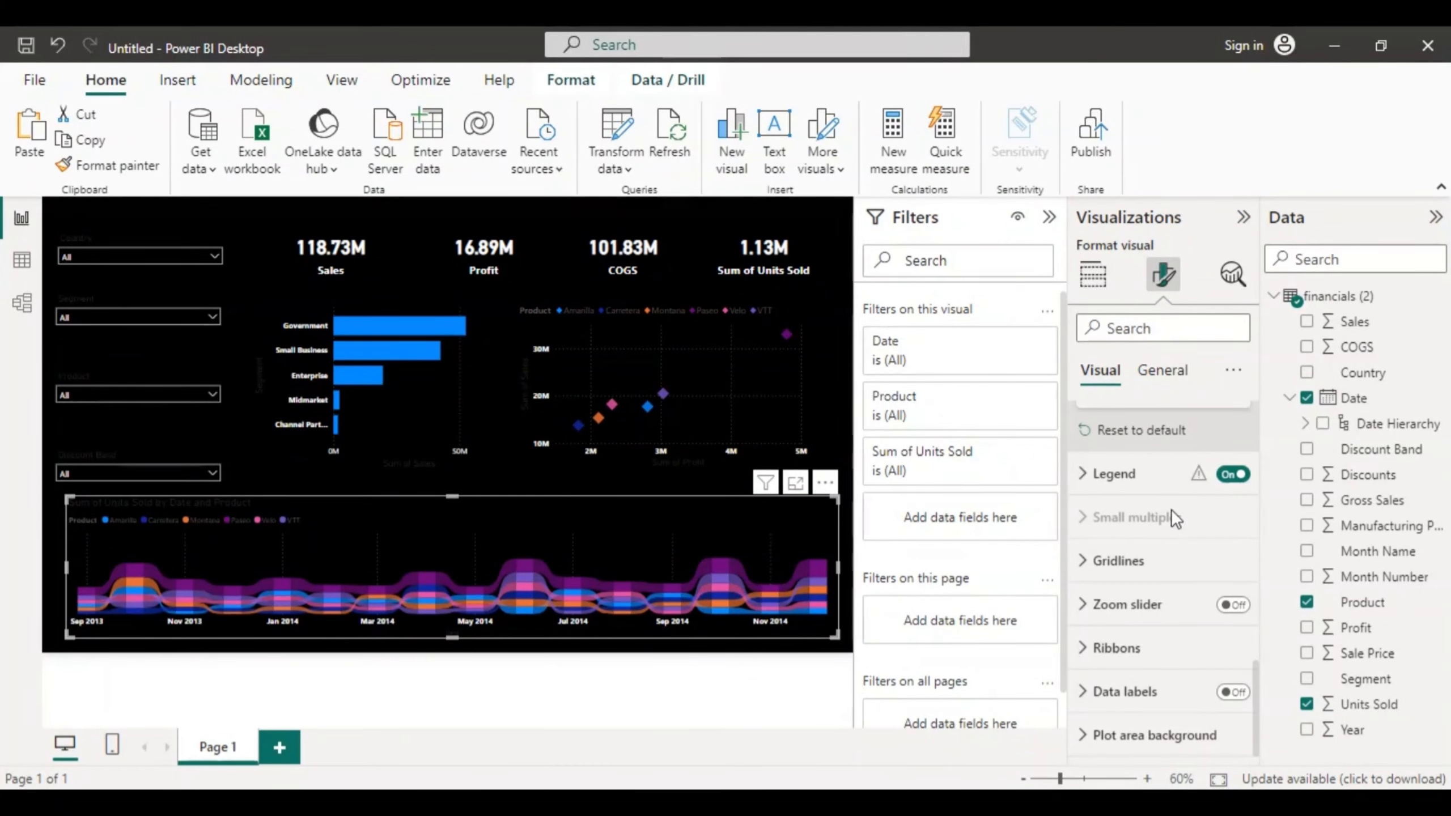
left_click(1046, 216)
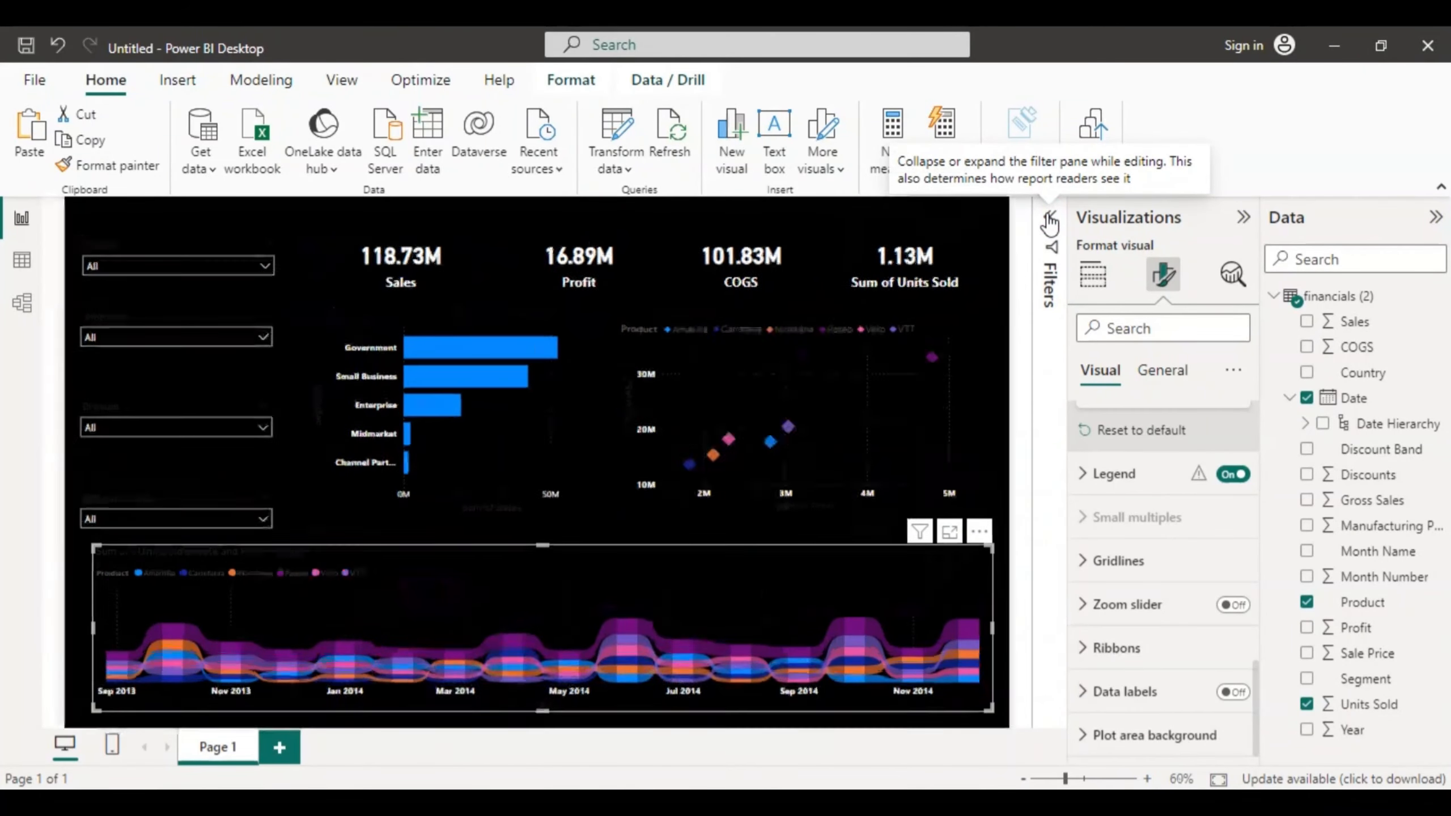
left_click(1244, 218)
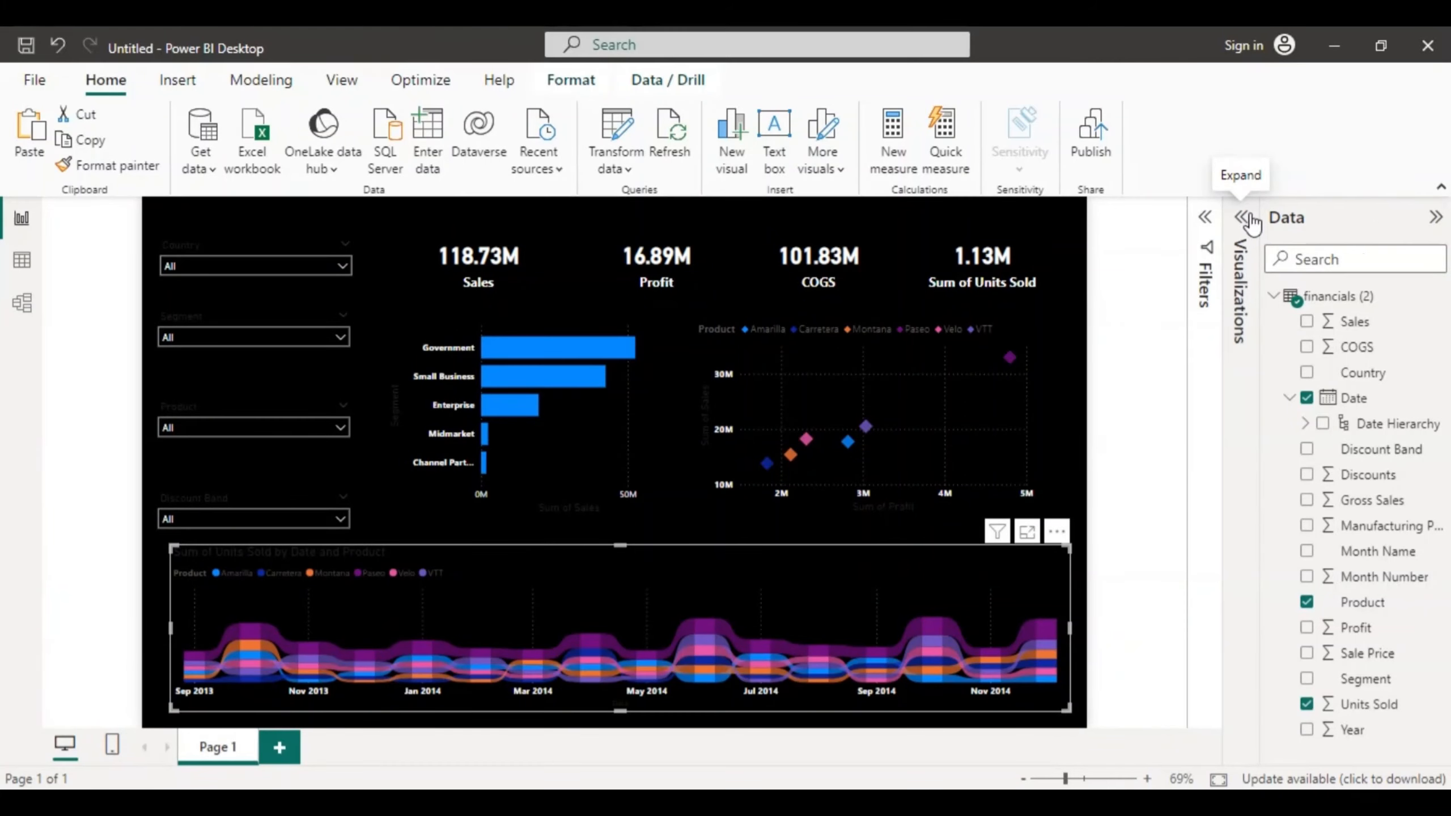
left_click(1435, 217)
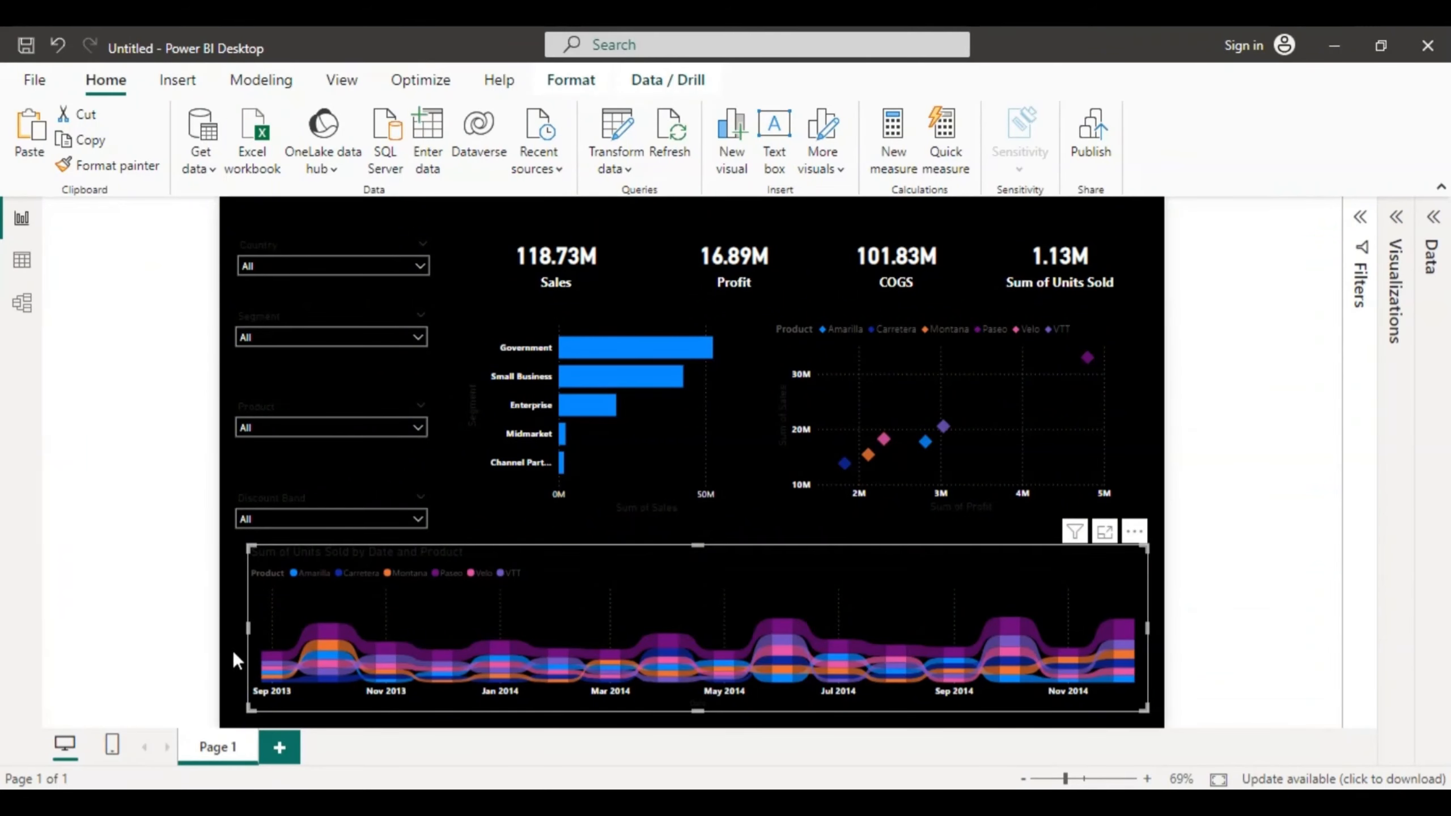
left_click(234, 592)
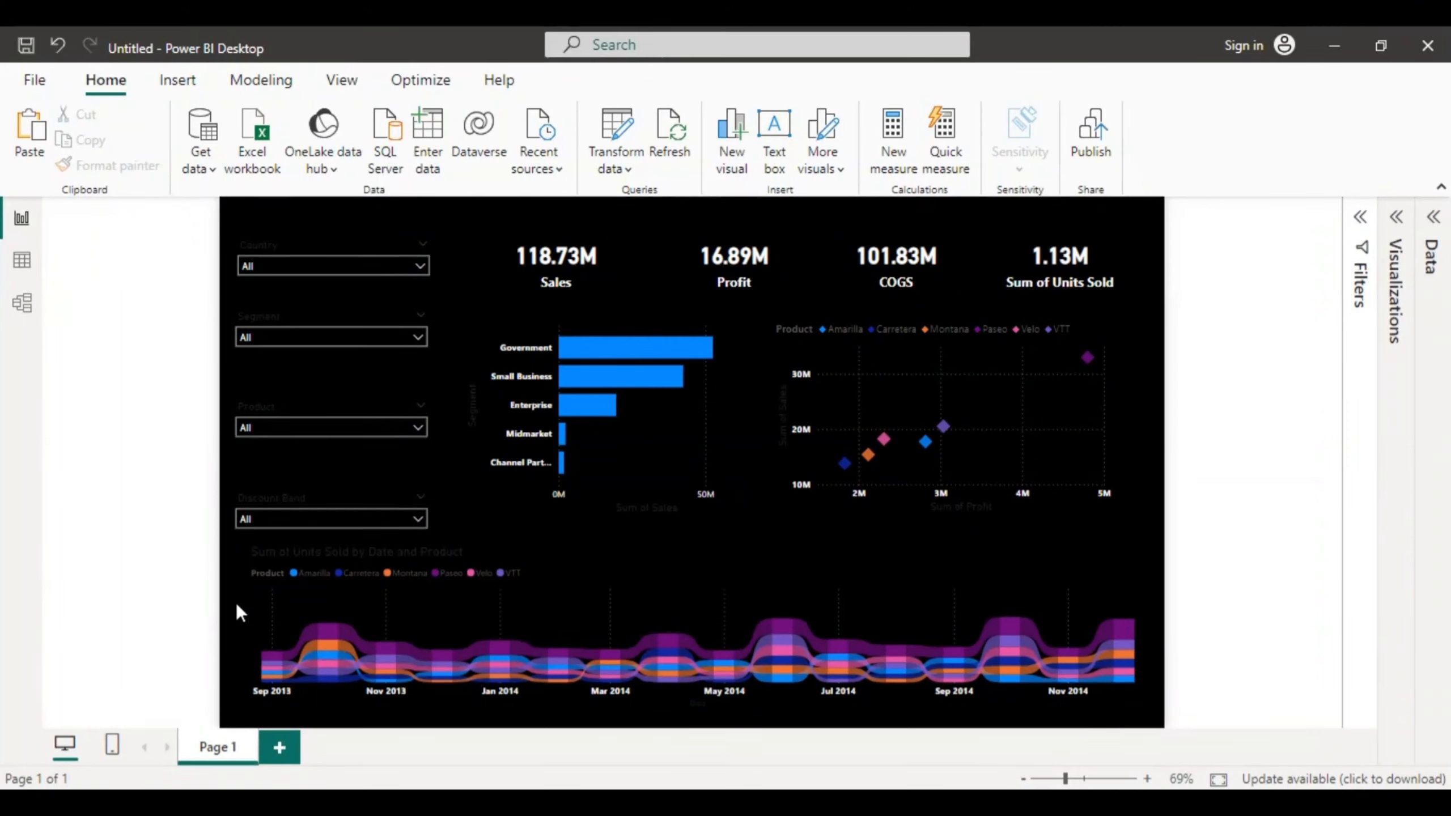